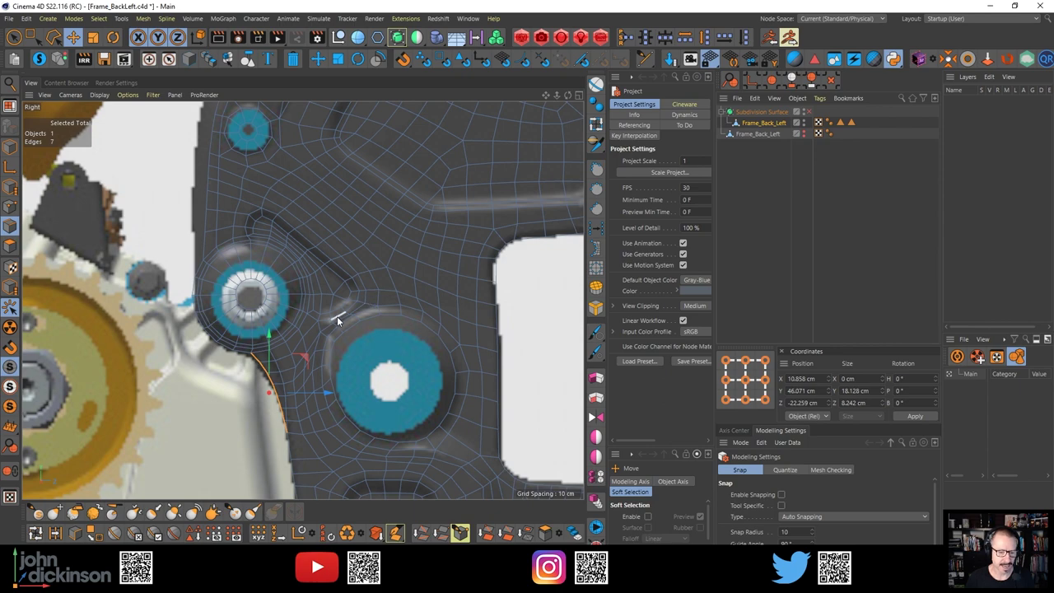
Switch from the current frame file to the open project Frame_BackLeft_0002.c4d
scroll(403, 276, "down", 6)
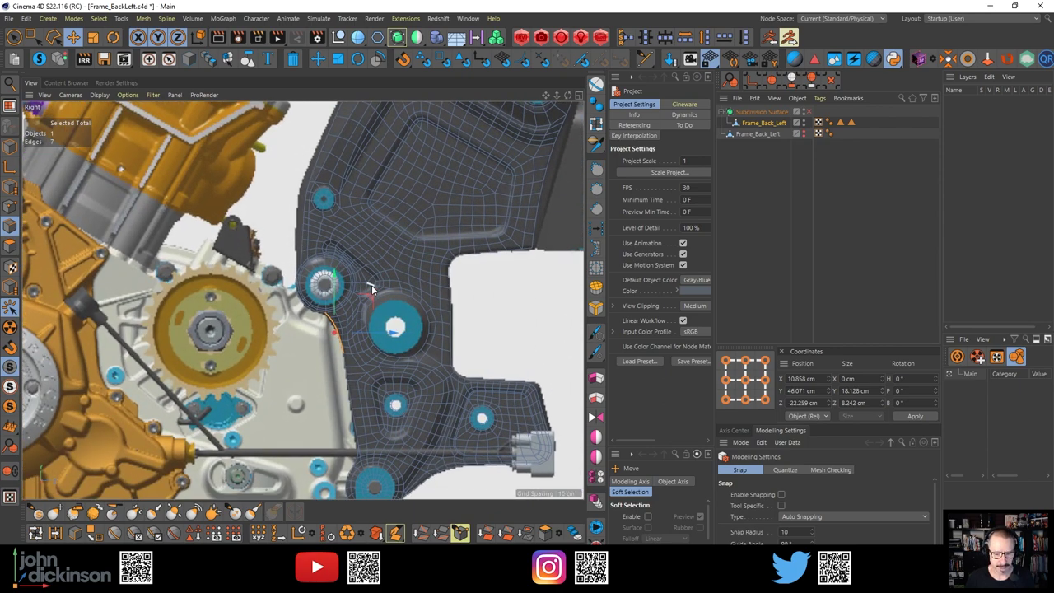
middle_click(494, 324)
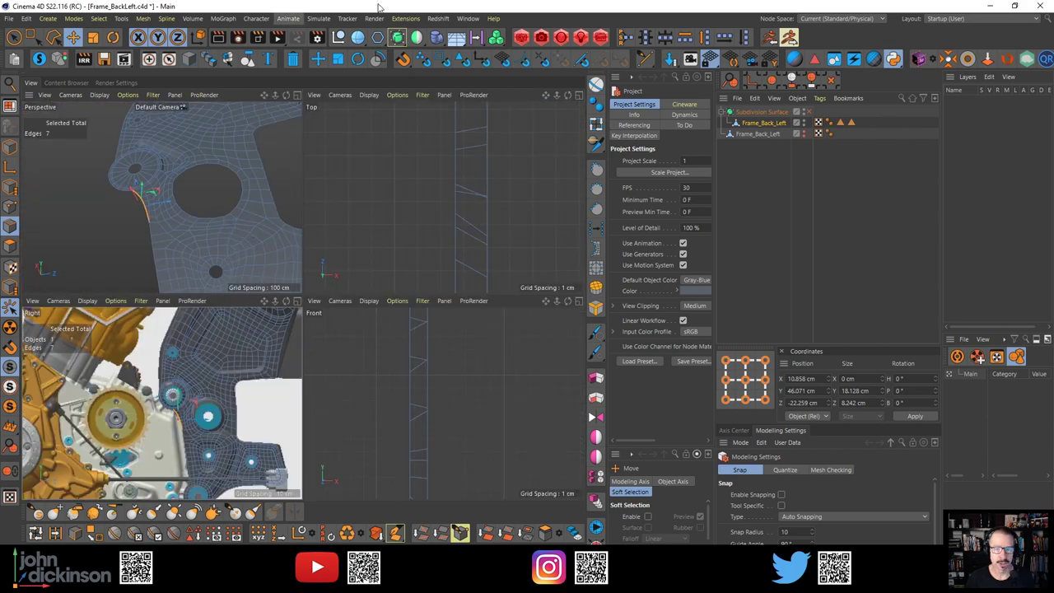
left_click(463, 19)
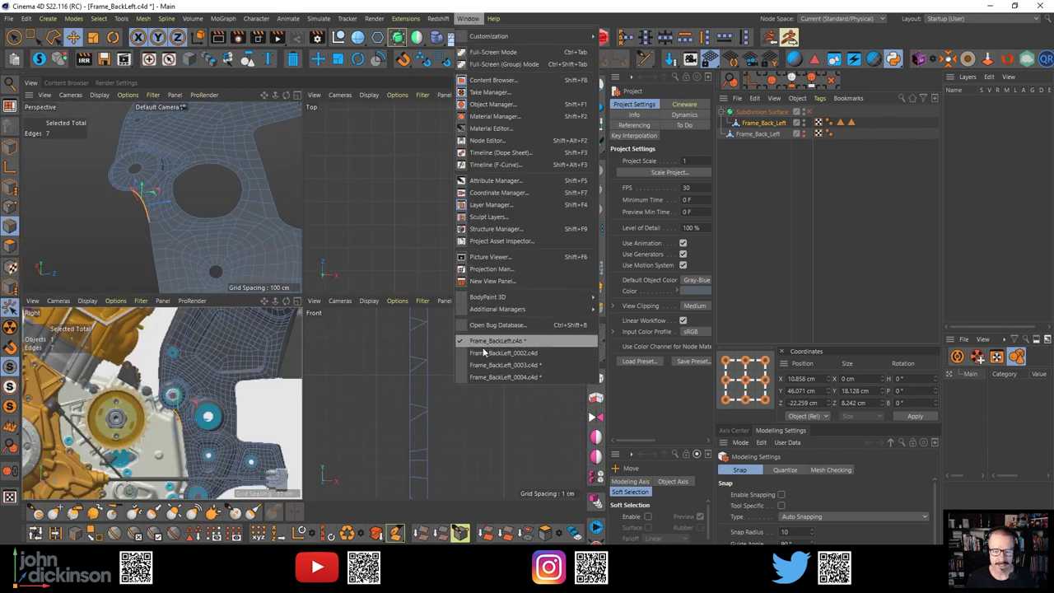
left_click(484, 354)
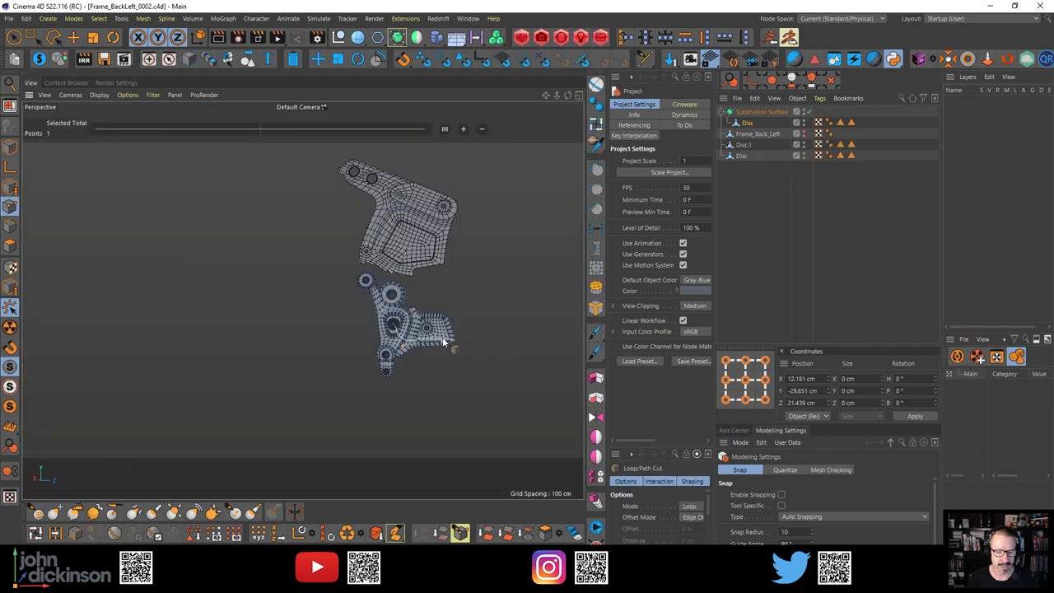
Examine the mesh around the two round bosses of the lower frame part and the arm joining them, with the Move tool active
right_click_drag(417, 288, 476, 266, "alt")
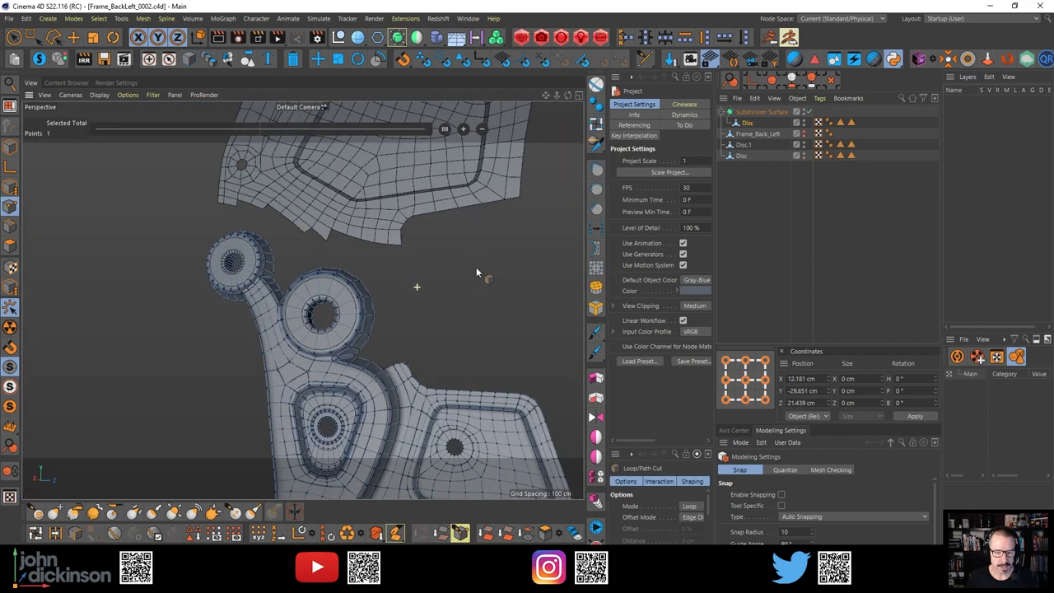
middle_click_drag(416, 323, 402, 266, "alt")
left_click_drag(402, 271, 306, 401, "alt")
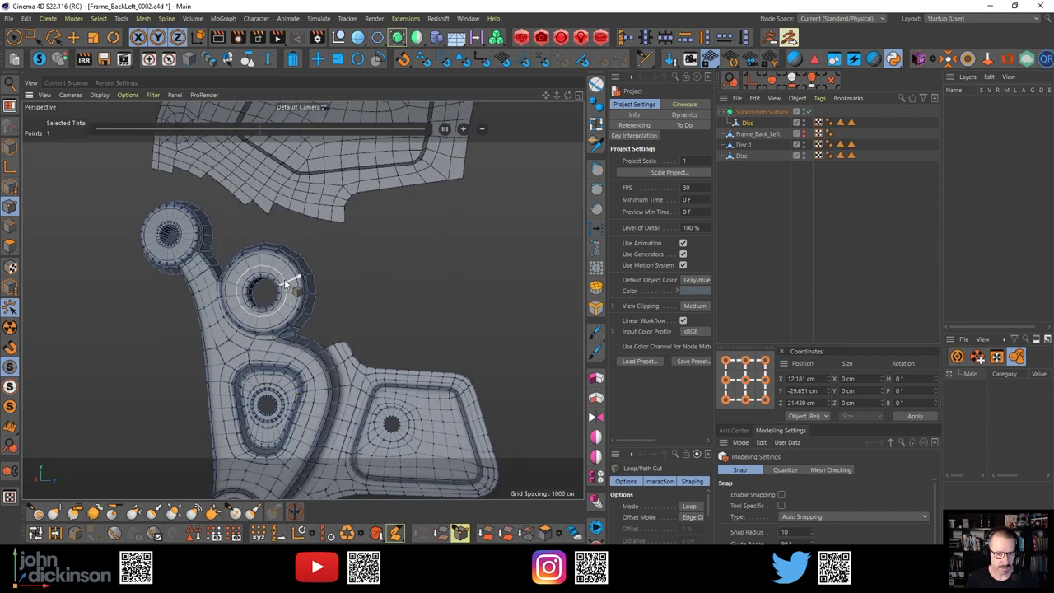
middle_click_drag(306, 280, 337, 268, "alt")
scroll(212, 236, "up", 10)
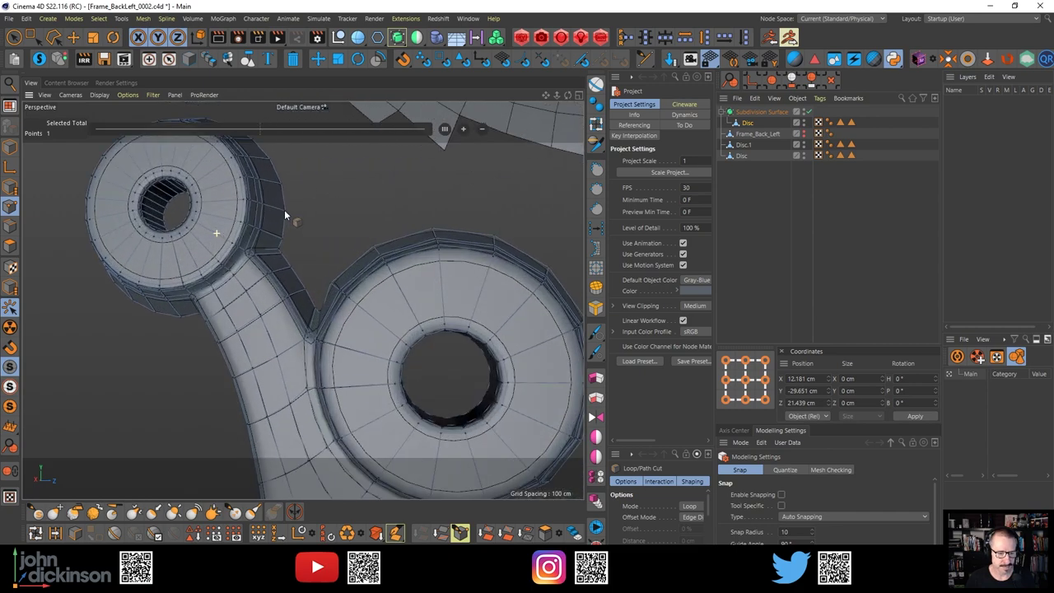
left_click_drag(272, 197, 289, 167, "alt")
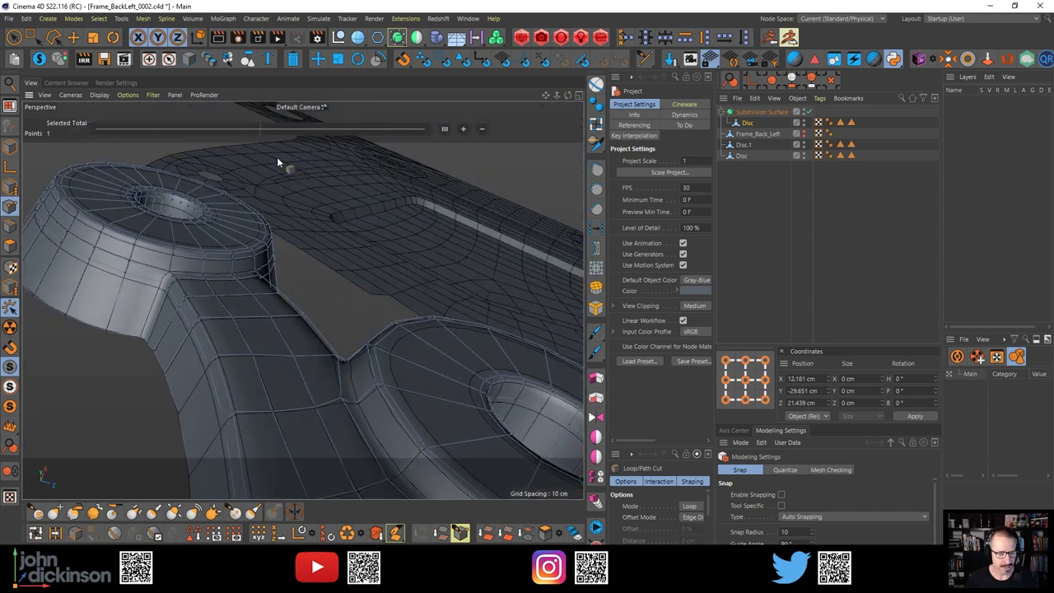
left_click(79, 42)
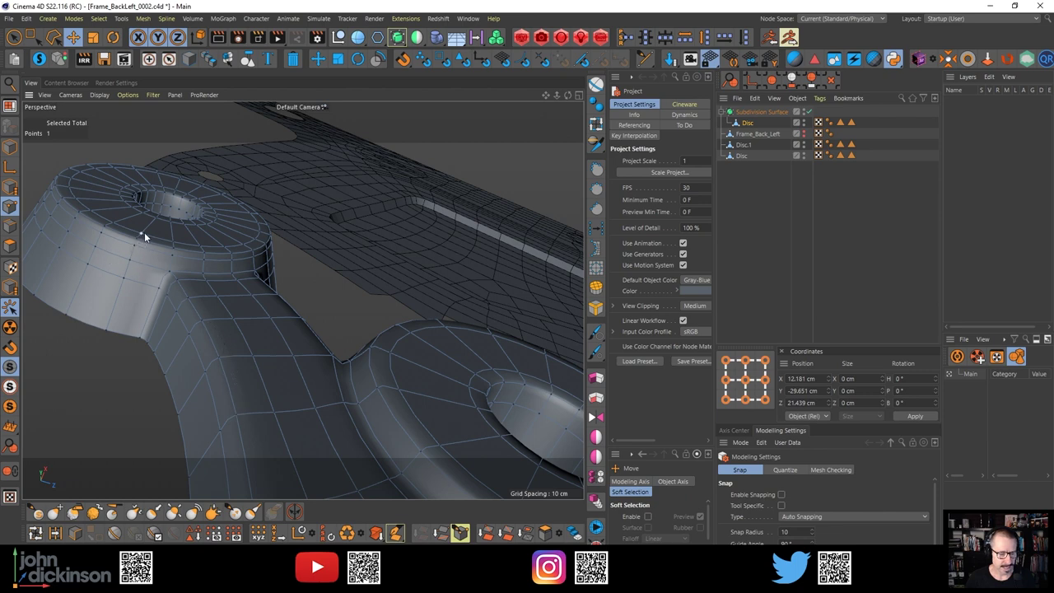
left_click_drag(144, 232, 137, 267, "alt")
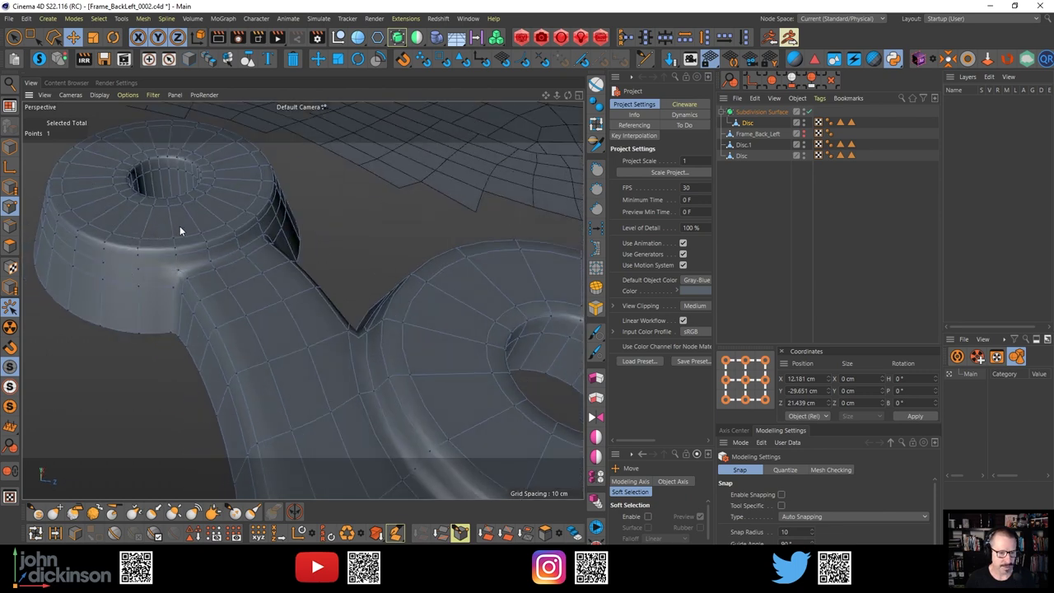
left_click_drag(250, 208, 282, 324, "alt")
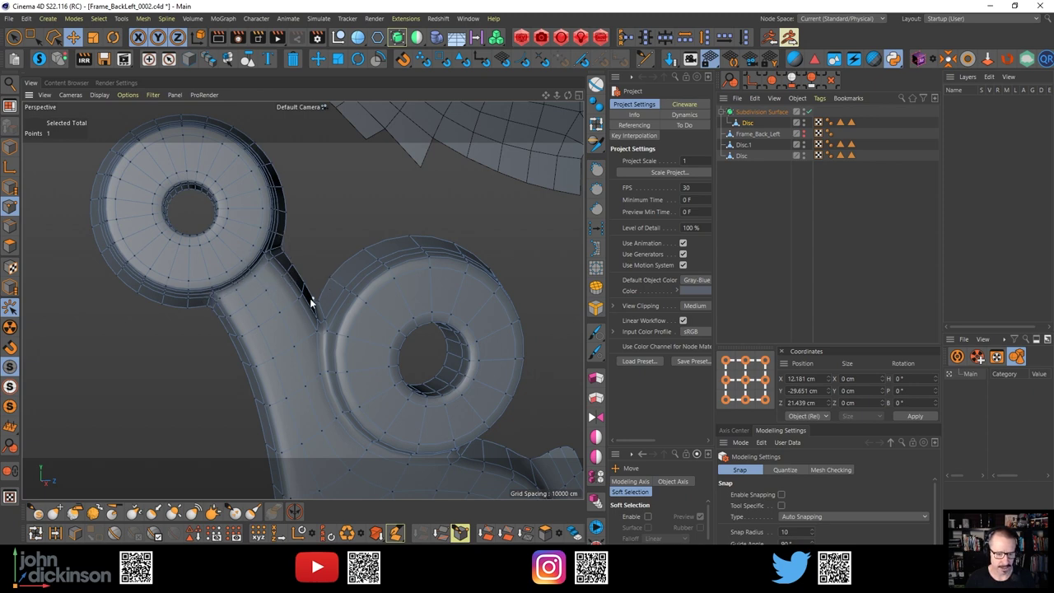
left_click_drag(310, 303, 277, 215, "alt")
left_click_drag(303, 299, 321, 332, "alt")
right_click_drag(320, 333, 206, 354, "alt")
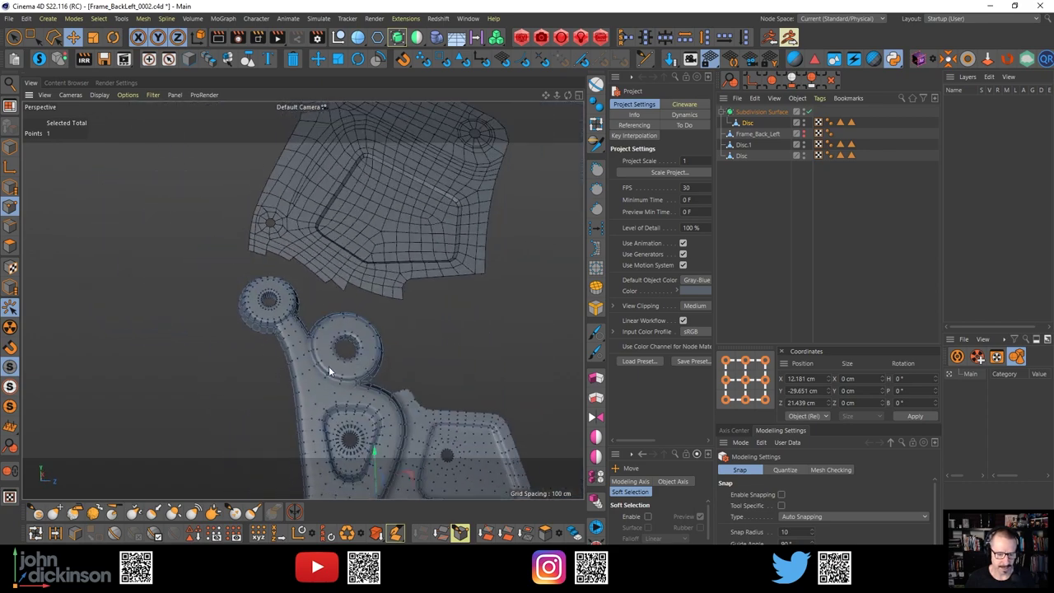
scroll(329, 365, "up", 10)
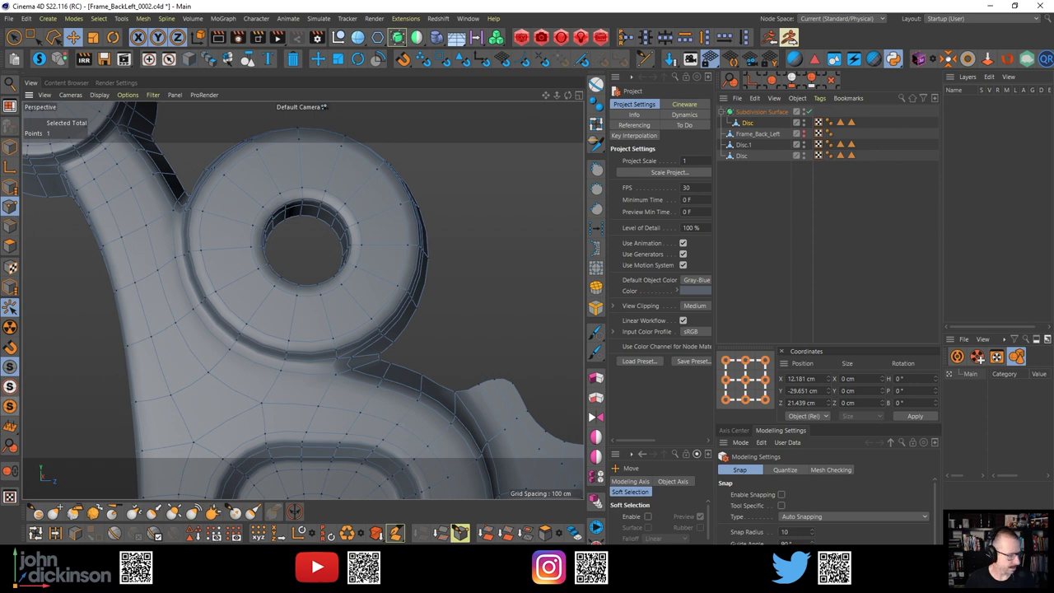
Switch to Photos and examine the bosses and recessed pockets up close in the frame reference photo s-l1600 (1).jpg
key("alt+Tab")
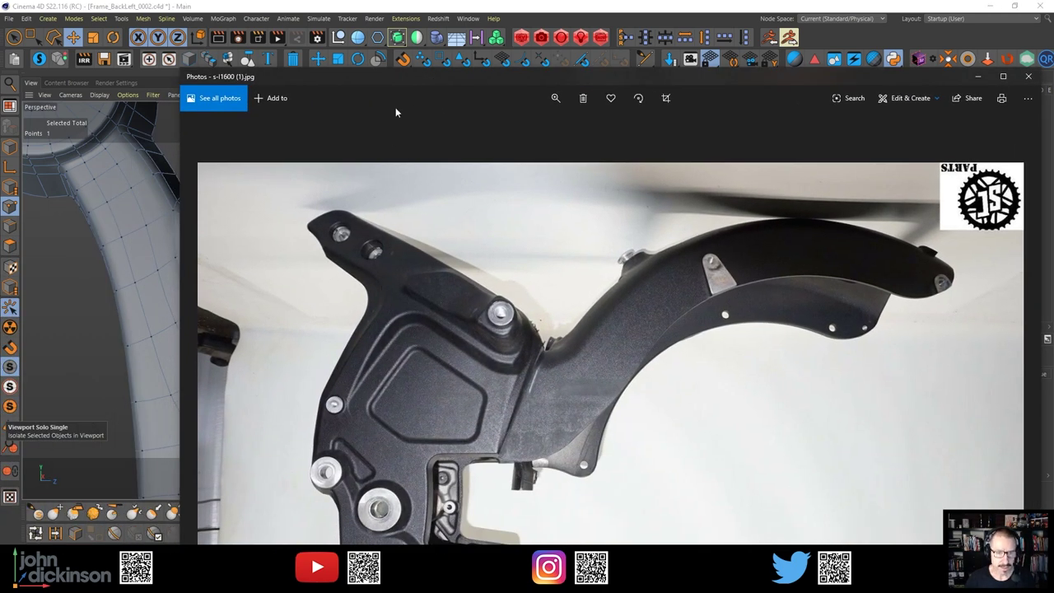
left_click(555, 98)
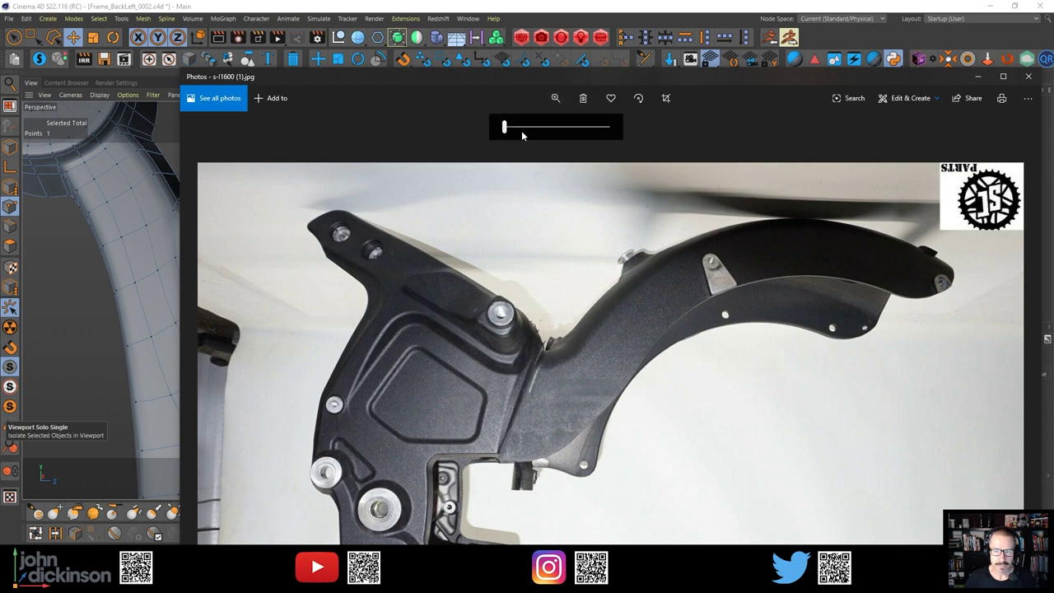
left_click_drag(505, 127, 532, 127)
left_click_drag(393, 386, 519, 247)
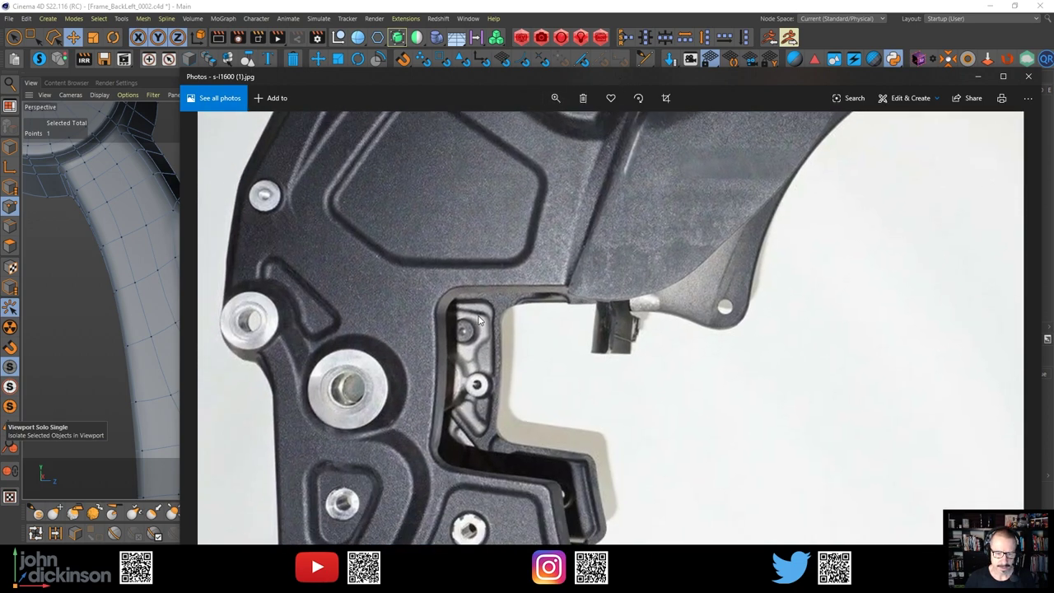
left_click_drag(478, 319, 522, 319)
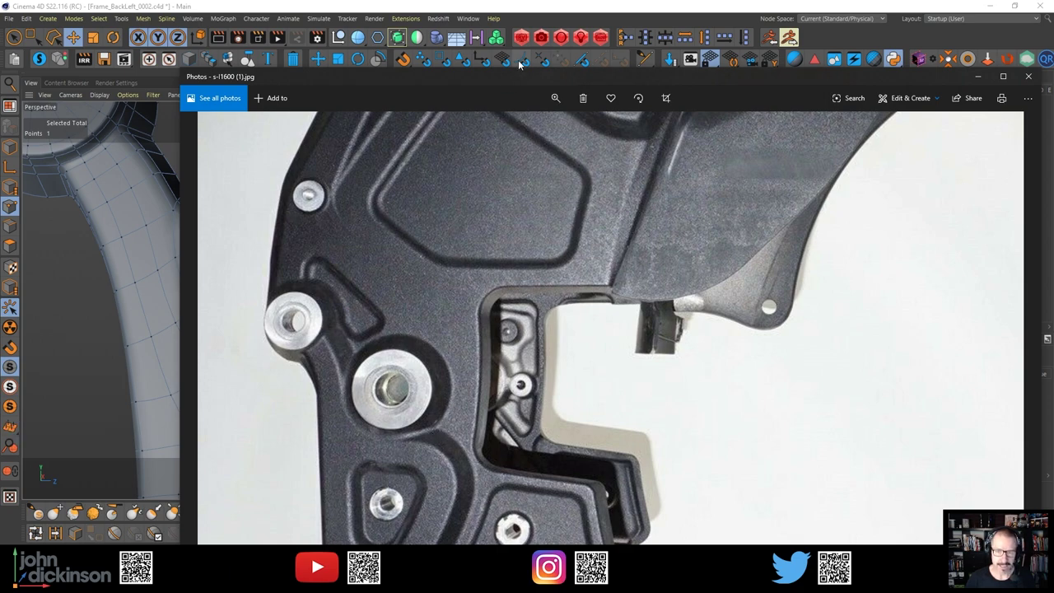
left_click_drag(518, 76, 0, 325)
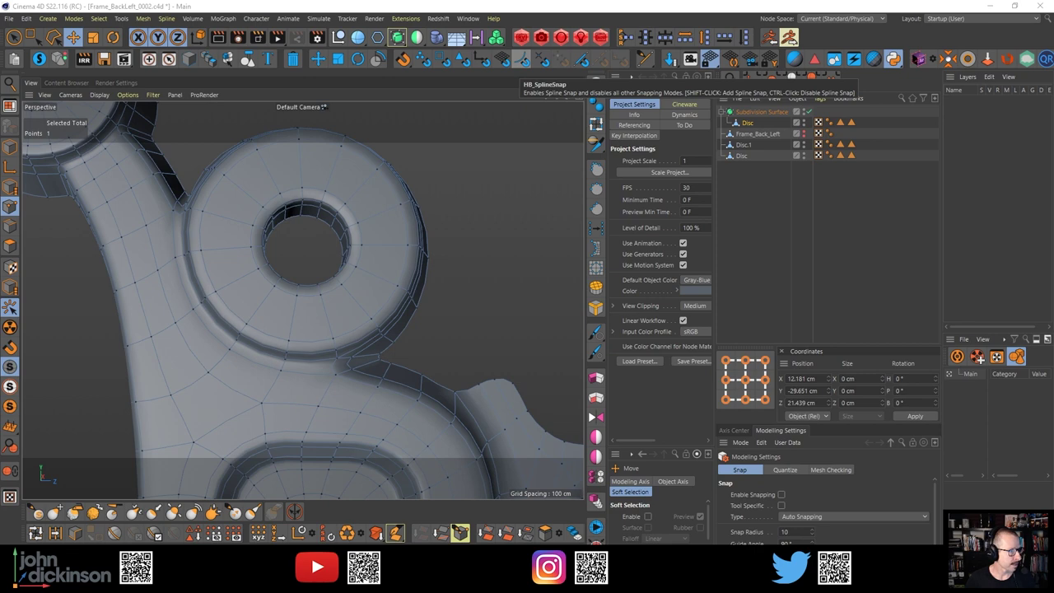
Render the whole lower frame part in the perspective view to check its surface
mouse_move(289, 310)
left_mouse_down("alt")
mouse_move(288, 345)
mouse_move(286, 258)
mouse_move(284, 285)
mouse_move(307, 309)
left_mouse_up("alt")
right_click_drag(307, 309, 272, 329, "alt")
middle_click_drag(346, 377, 320, 281, "alt")
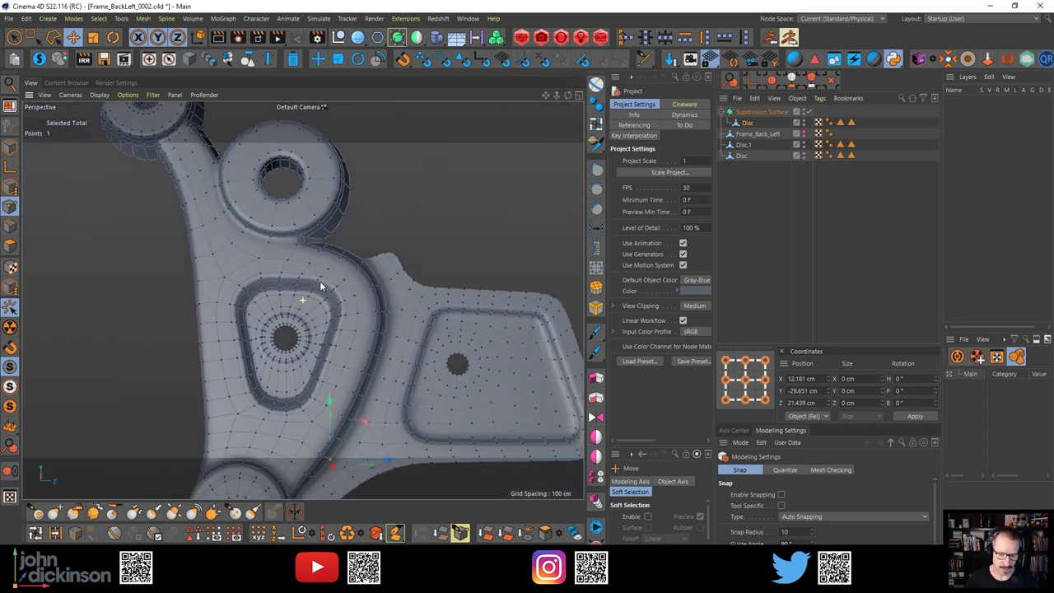
right_click_drag(320, 282, 297, 311, "alt")
middle_click_drag(315, 324, 315, 339, "alt")
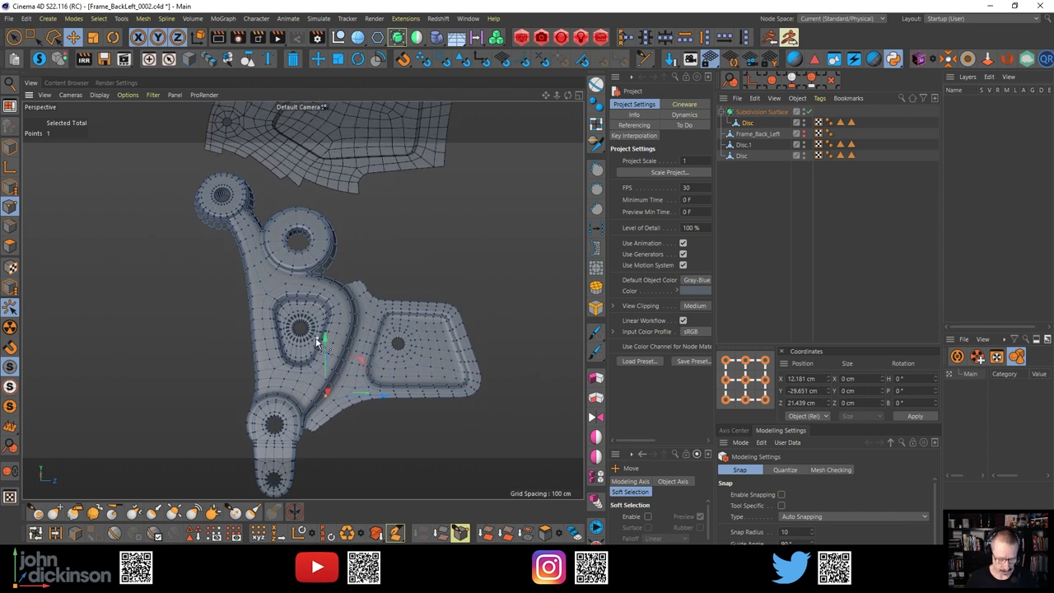
key("ctrl+r")
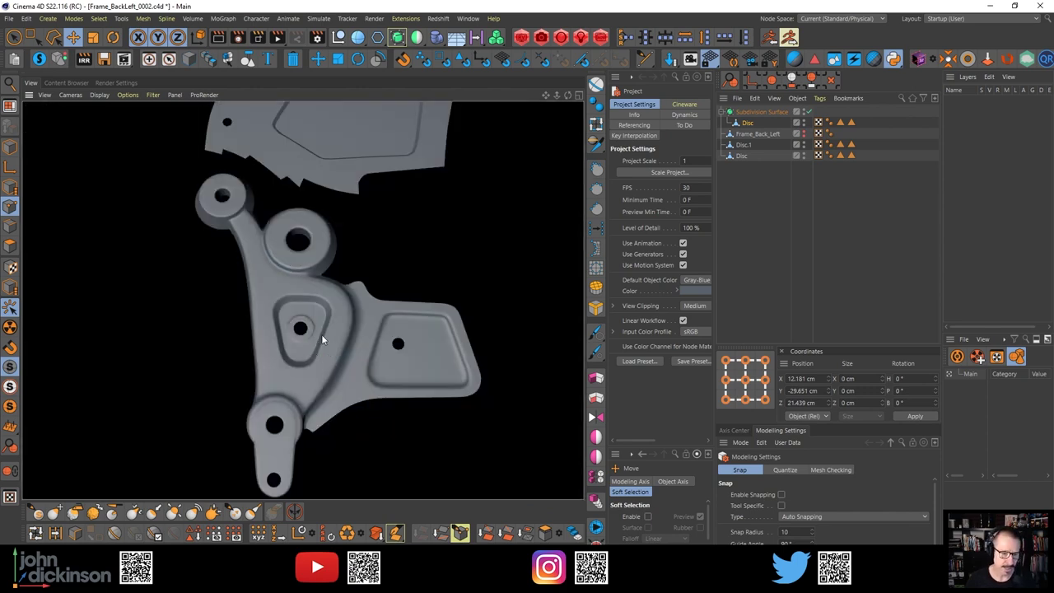
Switch to the open project Frame_BackLeft_0003.c4d and examine the joined frame mesh around its bosses, pockets and triangular recess
left_click(468, 18)
left_click(506, 365)
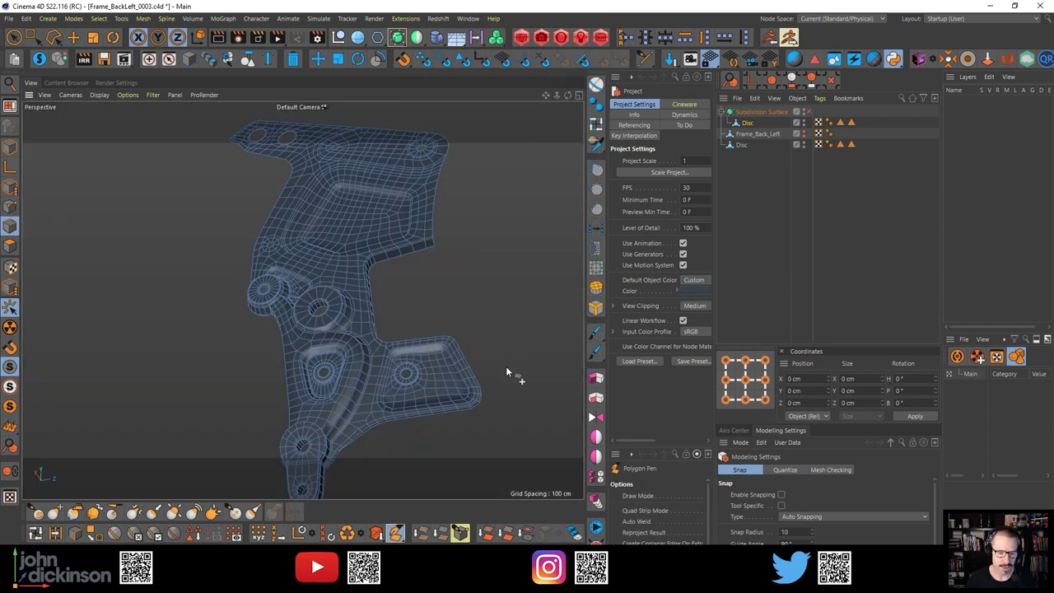
left_click_drag(326, 311, 304, 331, "alt")
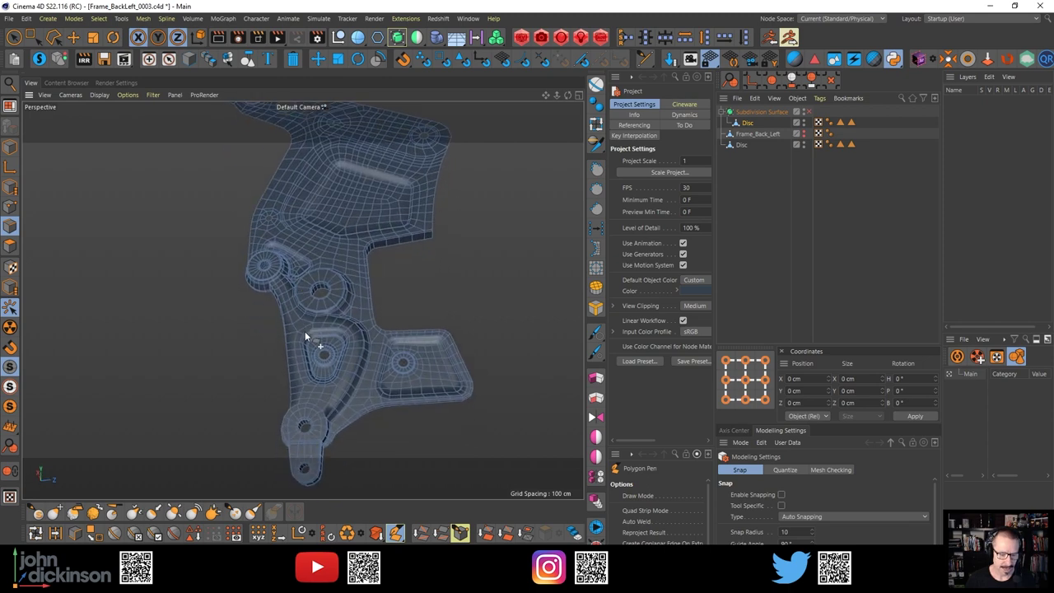
right_click_drag(356, 338, 410, 327, "alt")
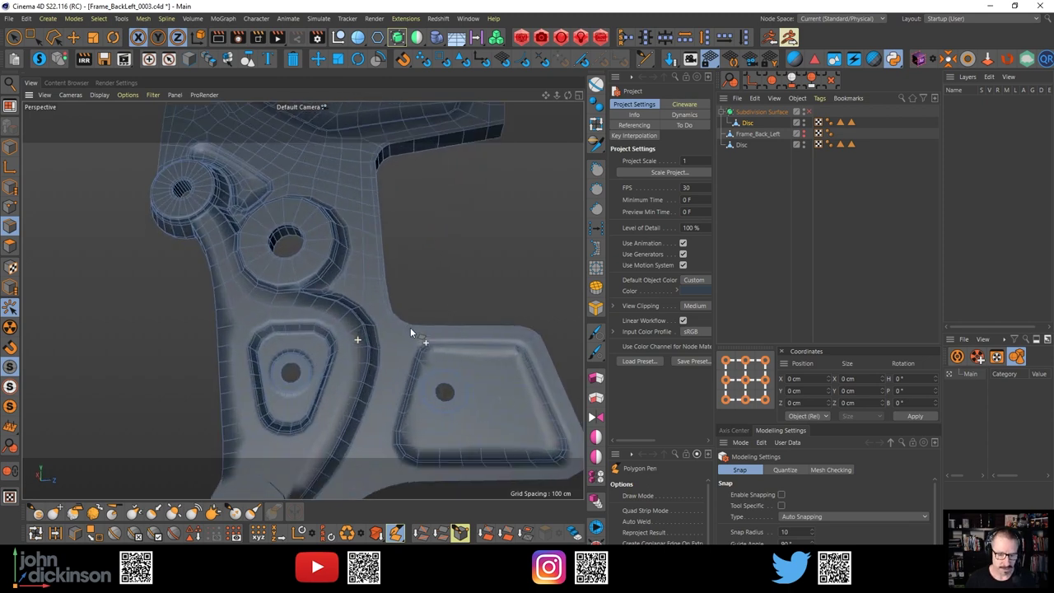
left_click_drag(409, 341, 406, 293, "alt")
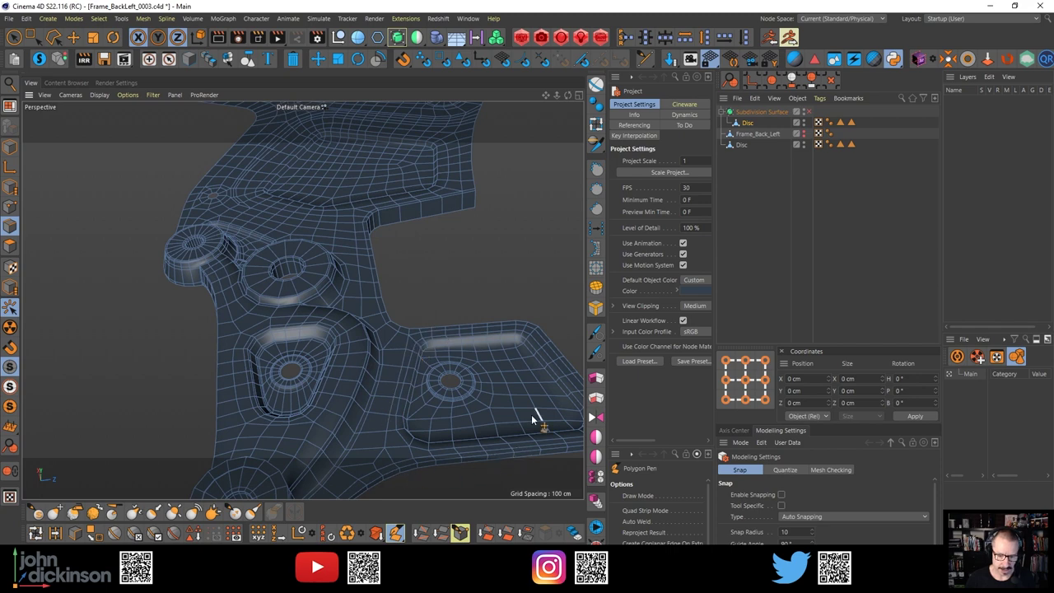
left_click_drag(451, 338, 296, 329, "alt")
middle_click_drag(295, 329, 285, 268, "alt")
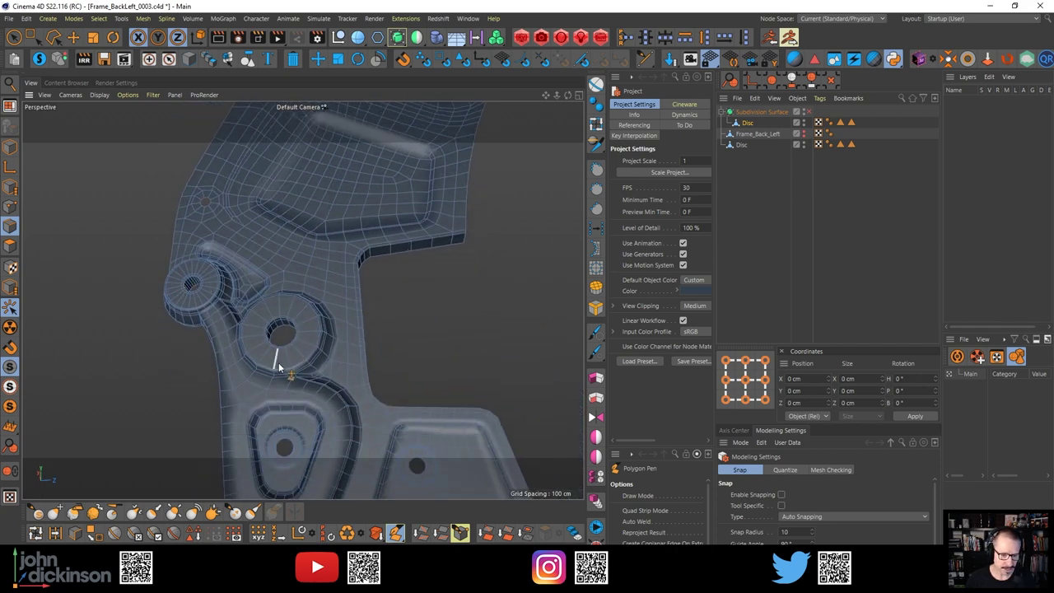
left_click_drag(279, 336, 248, 305, "alt")
right_click_drag(248, 306, 285, 273, "alt")
left_click_drag(285, 273, 257, 245, "alt")
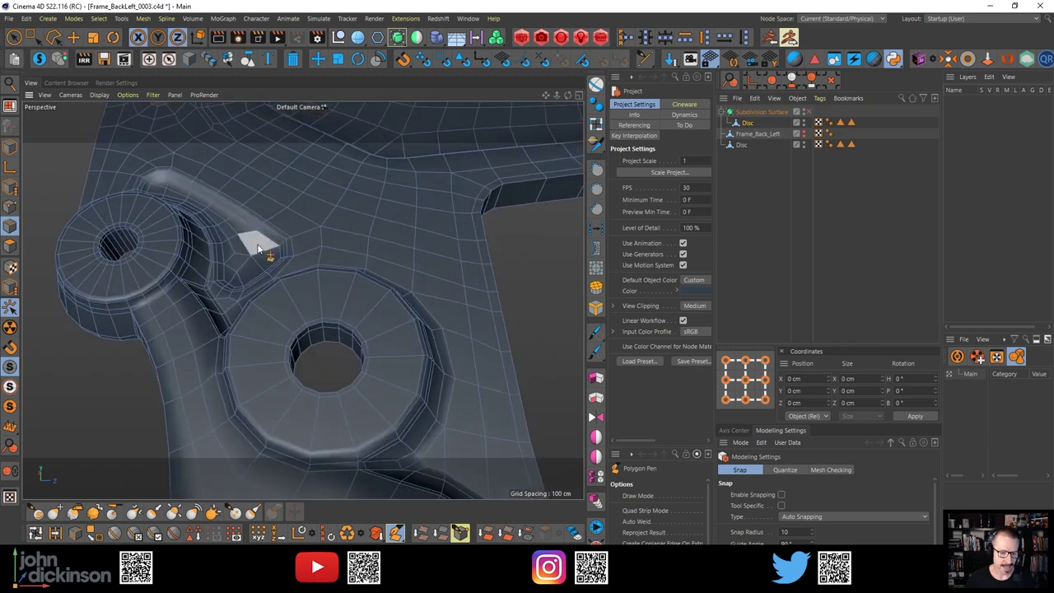
Enable the Subdivision Surface and render the view of the triangular recess above the two round bosses
middle_click_drag(268, 216, 291, 268, "alt")
left_click_drag(292, 269, 304, 326, "alt")
key("q")
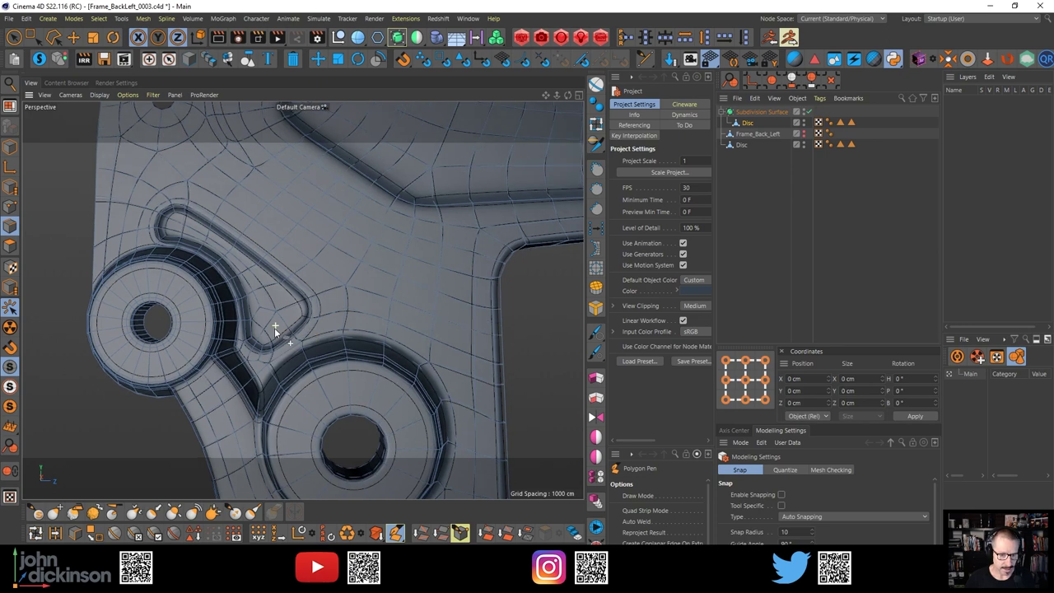
key("ctrl+r")
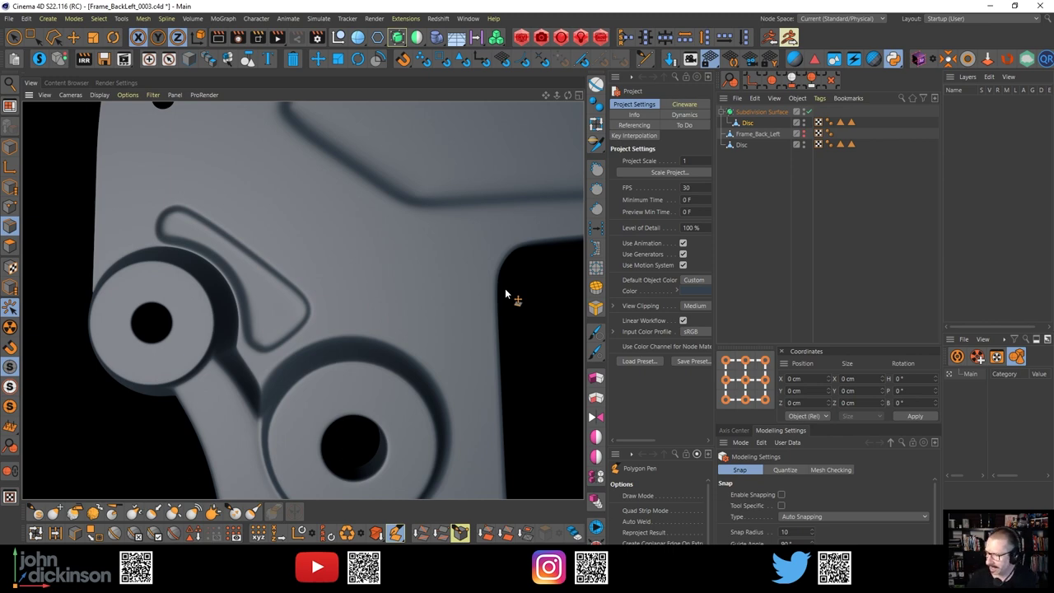
Render the boss at the frame's lower end in the perspective view, both from the front and at an angle
mouse_move(323, 363)
left_mouse_down("alt")
mouse_move(325, 352)
mouse_move(307, 381)
mouse_move(320, 362)
left_mouse_up("alt")
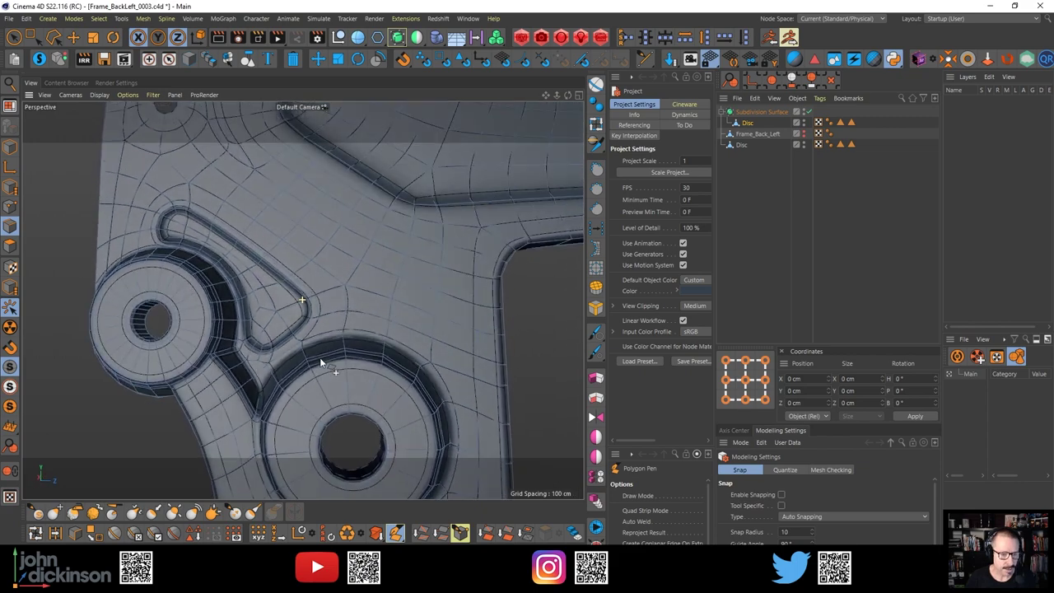
middle_click_drag(353, 425, 348, 195, "alt")
scroll(349, 198, "down", 6)
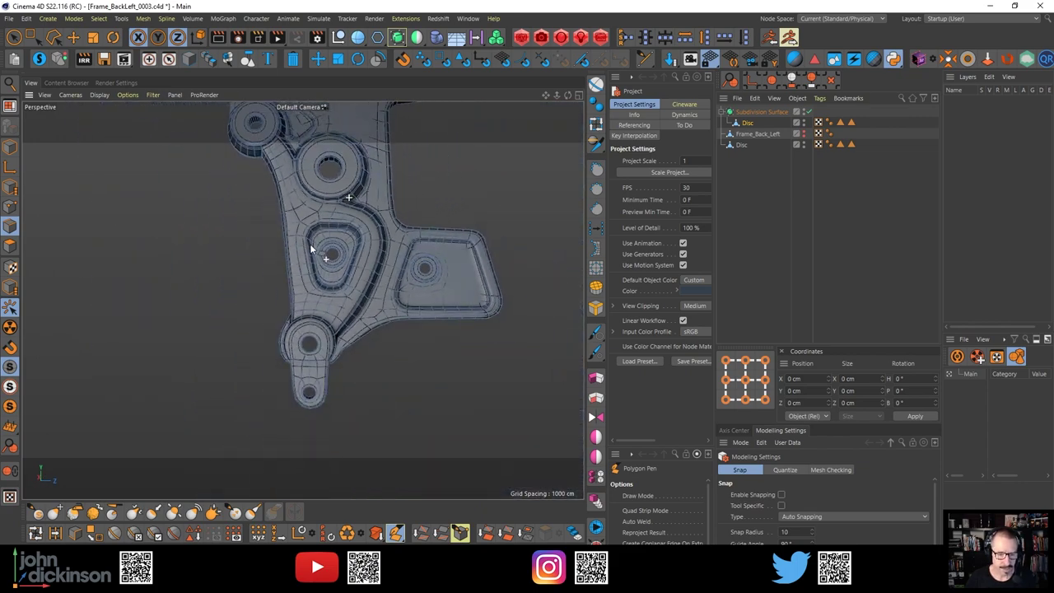
scroll(324, 345, "up", 6)
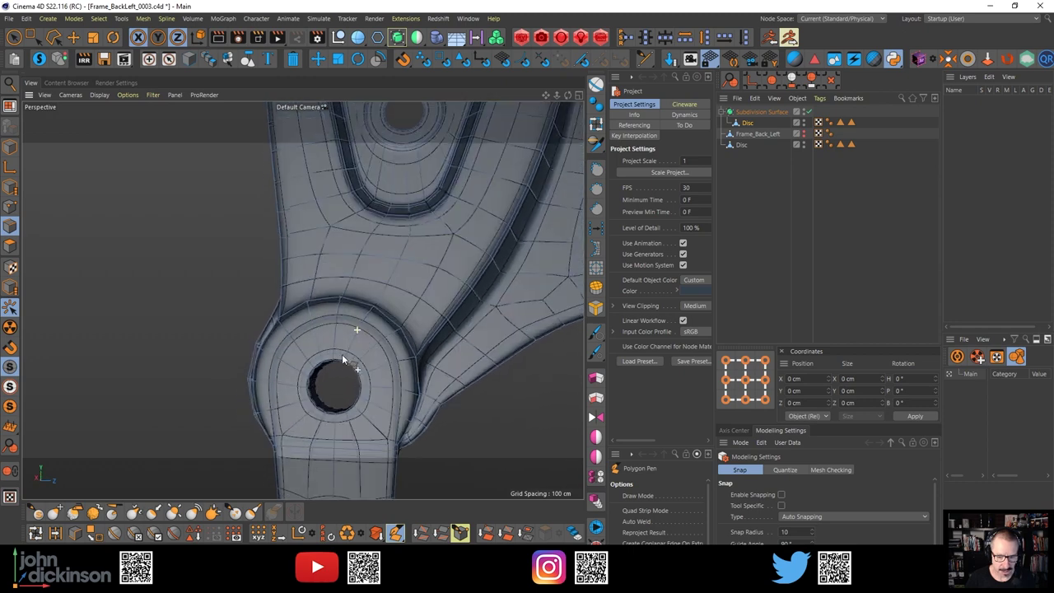
key("ctrl+r")
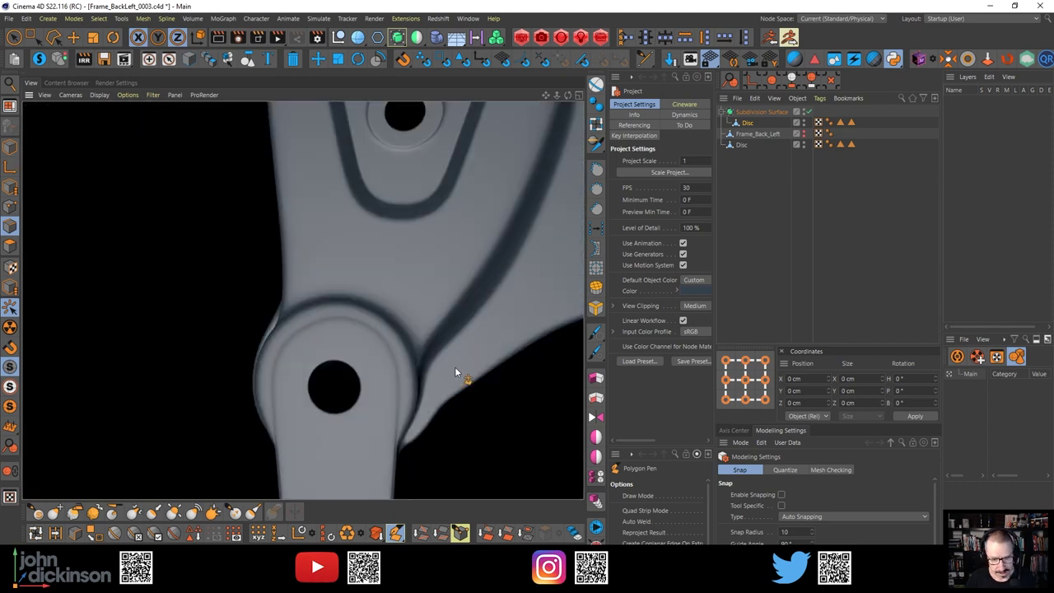
key("q")
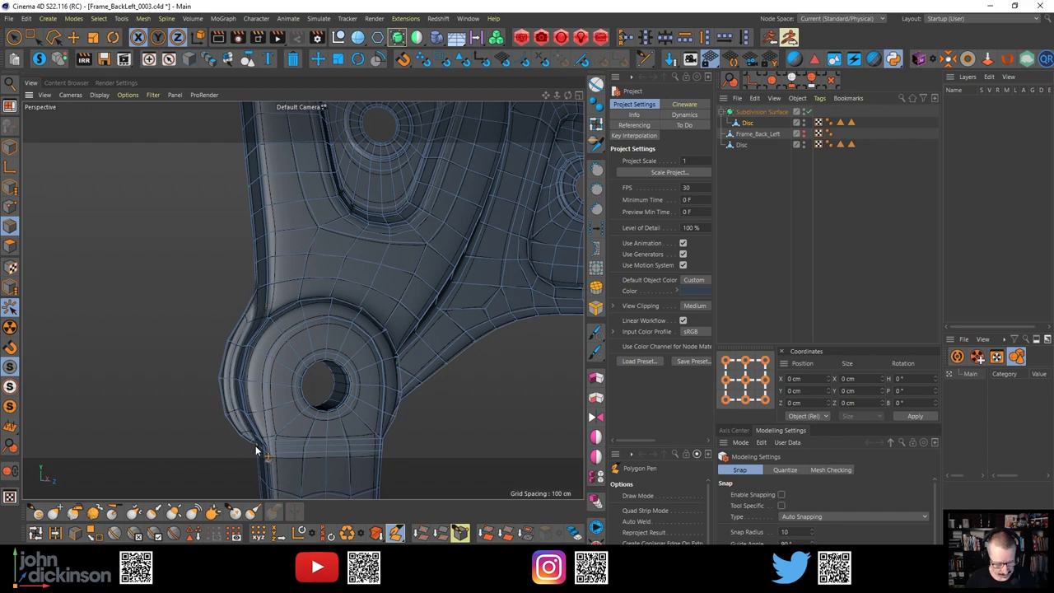
key("q")
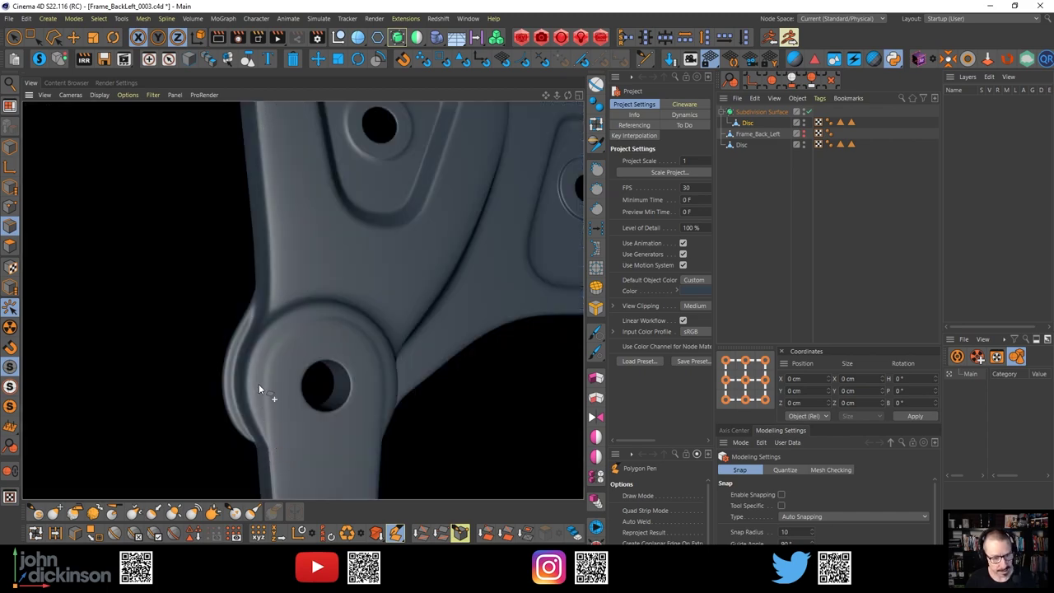
Render the complete lower frame in the perspective view, including the triangular recess, the bracket pocket and the end boss
key("q")
mouse_move(258, 384)
left_mouse_down("alt")
mouse_move(324, 356)
mouse_move(355, 368)
mouse_move(260, 370)
mouse_move(257, 353)
left_mouse_up("alt")
right_click_drag(325, 300, 257, 324, "alt")
left_click_drag(257, 324, 299, 360, "alt")
key("q")
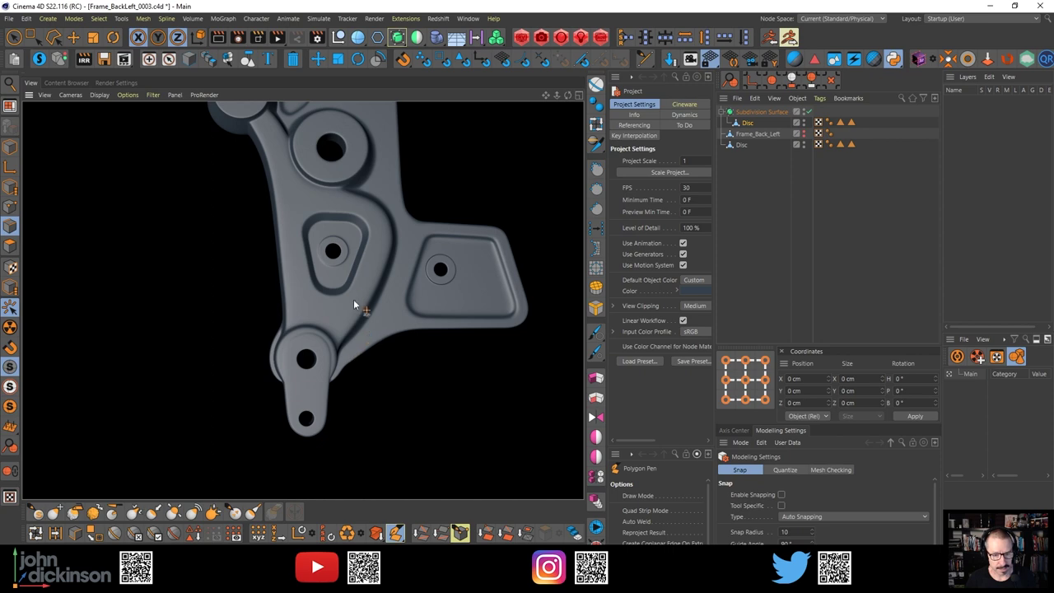
Examine the upper frame mesh around the large pentagonal recess and the arm with two holes
middle_click_drag(338, 276, 329, 296, "alt")
left_click_drag(330, 295, 291, 305, "alt")
middle_click_drag(357, 298, 427, 475, "alt")
middle_click_drag(453, 284, 437, 393, "alt")
left_click_drag(408, 251, 409, 206, "alt")
middle_click_drag(409, 206, 401, 267, "alt")
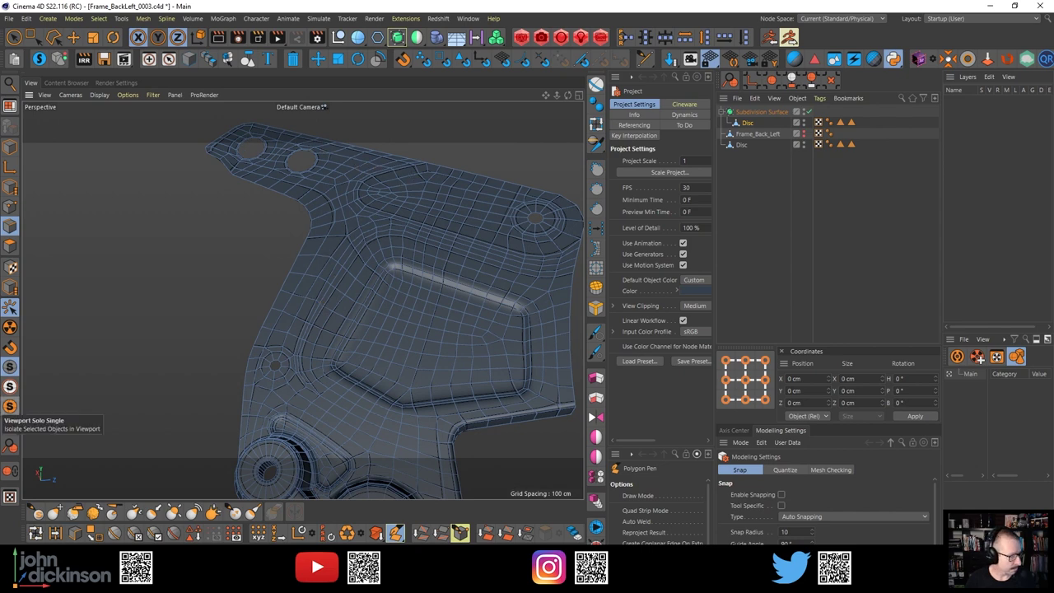
Bring up the reference photo s-l1600 (1).jpg, reduce its zoom to study the upper frame, and move it off the model
left_click_drag(0, 311, 714, 103)
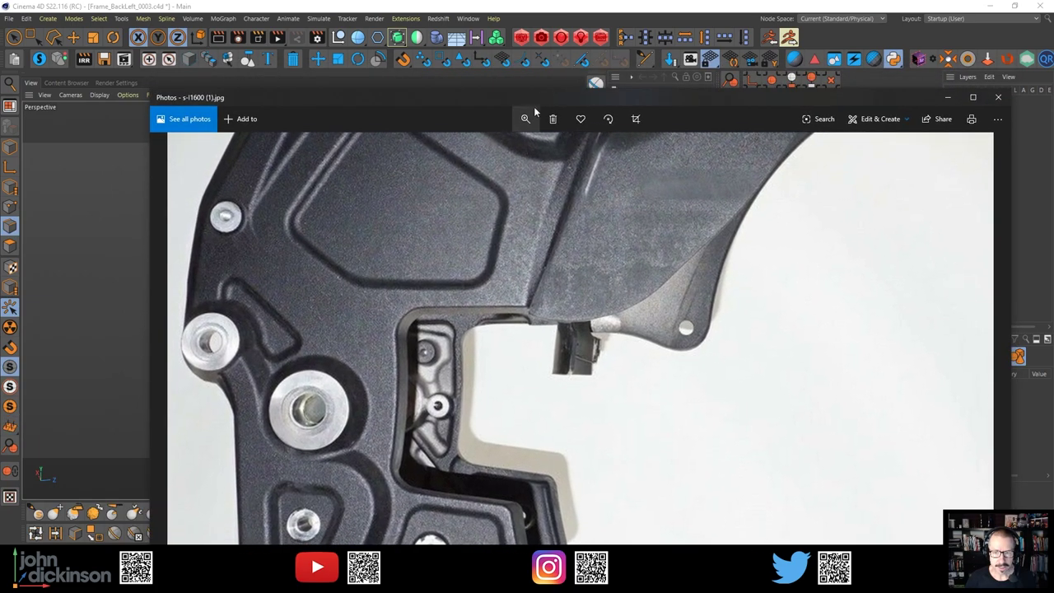
left_click(524, 119)
mouse_move(502, 150)
left_mouse_down()
mouse_move(483, 151)
mouse_move(484, 162)
left_mouse_up()
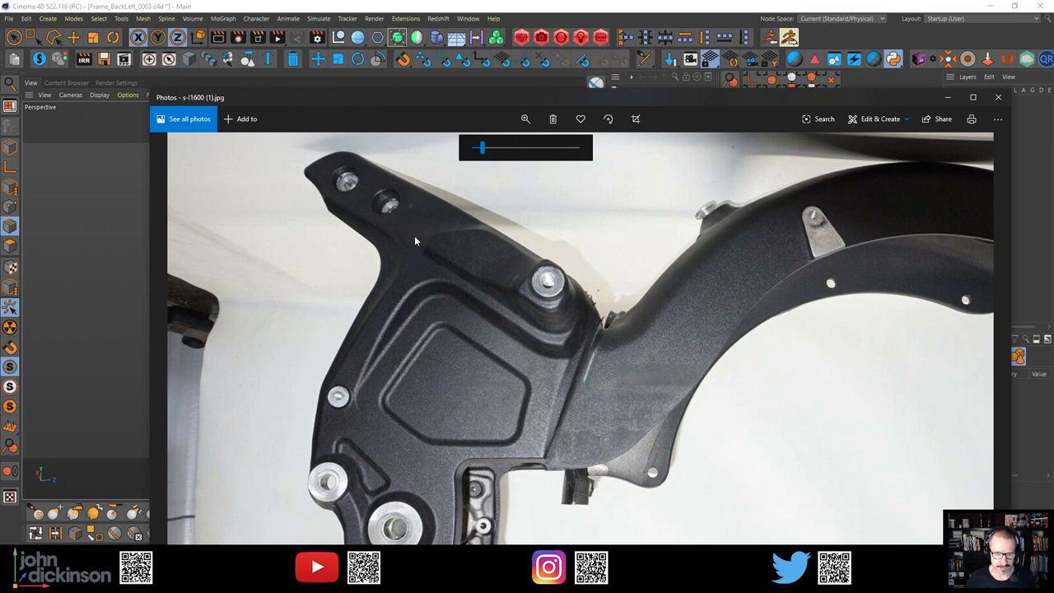
left_click_drag(356, 104, 1053, 217)
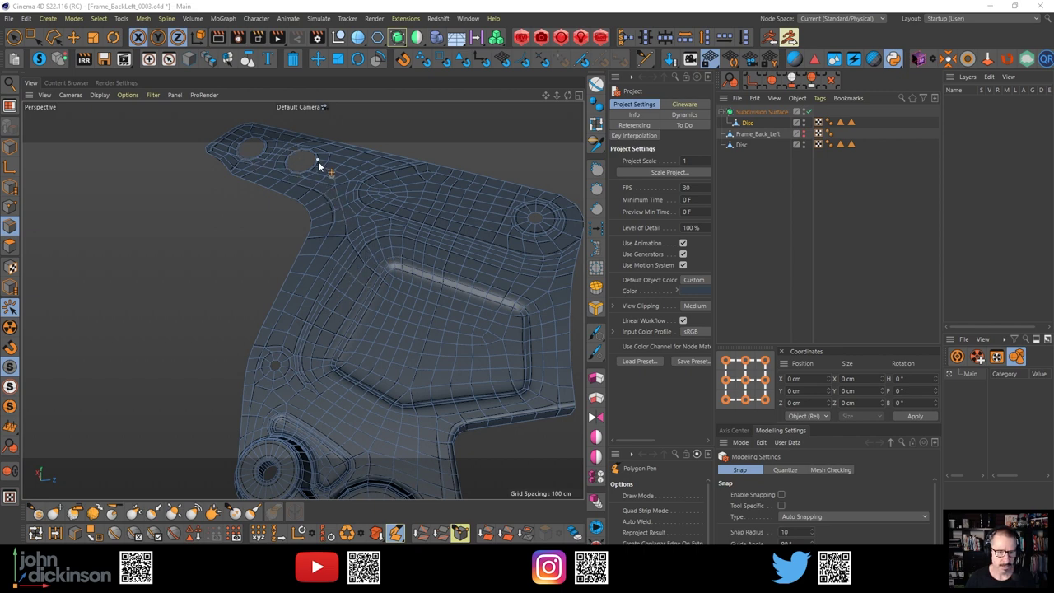
Show the Right view with the Polygon Pen active and examine the mesh along the frame's outer edge near the small boss
mouse_move(313, 290)
left_mouse_down("alt")
mouse_move(326, 227)
mouse_move(329, 283)
mouse_move(262, 319)
mouse_move(274, 247)
mouse_move(277, 284)
mouse_move(322, 275)
mouse_move(322, 299)
mouse_move(316, 290)
left_mouse_up("alt")
middle_click(316, 288)
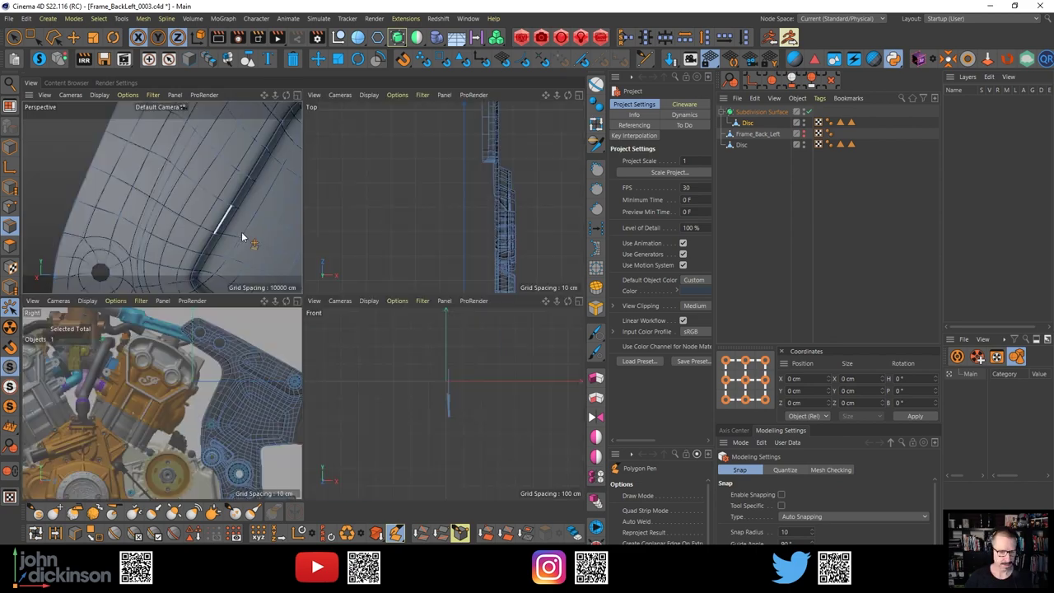
middle_click(211, 427)
scroll(411, 291, "up", 1)
scroll(412, 290, "up", 3)
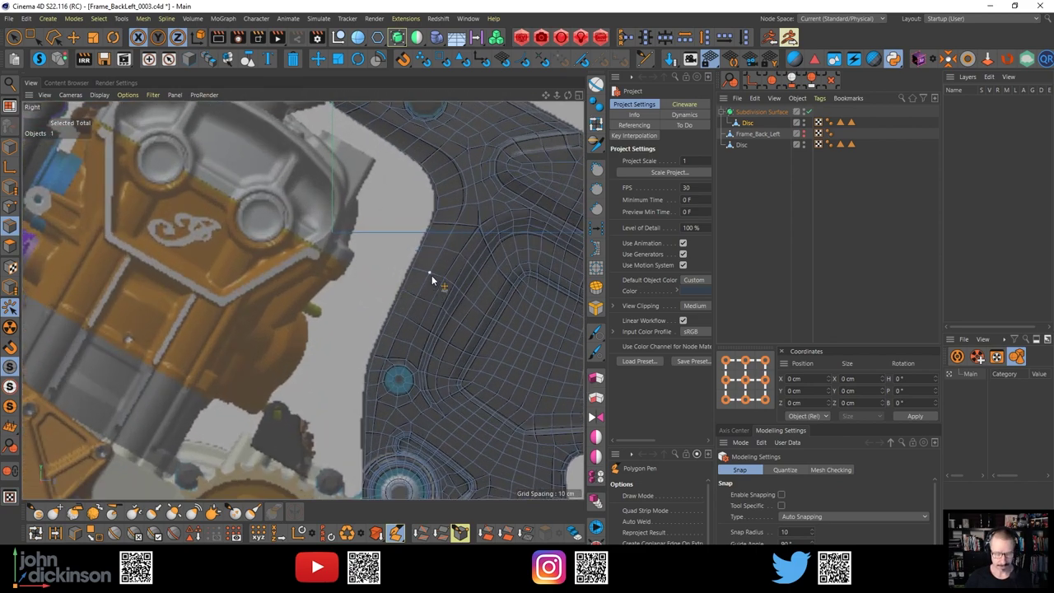
key("m")
key("e")
right_click_drag(438, 284, 485, 270, "alt")
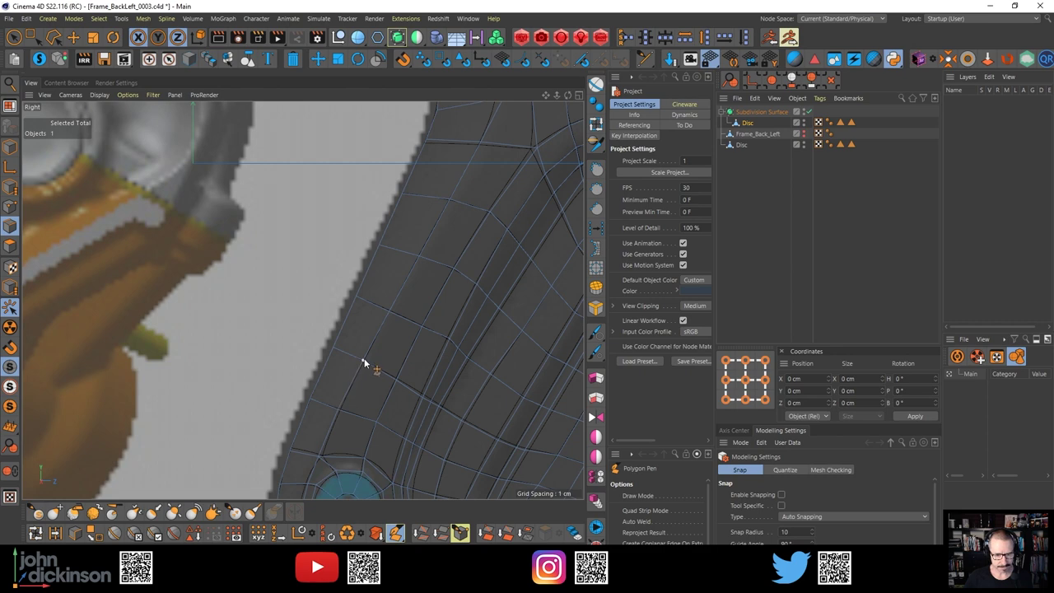
middle_click_drag(370, 372, 383, 313, "alt")
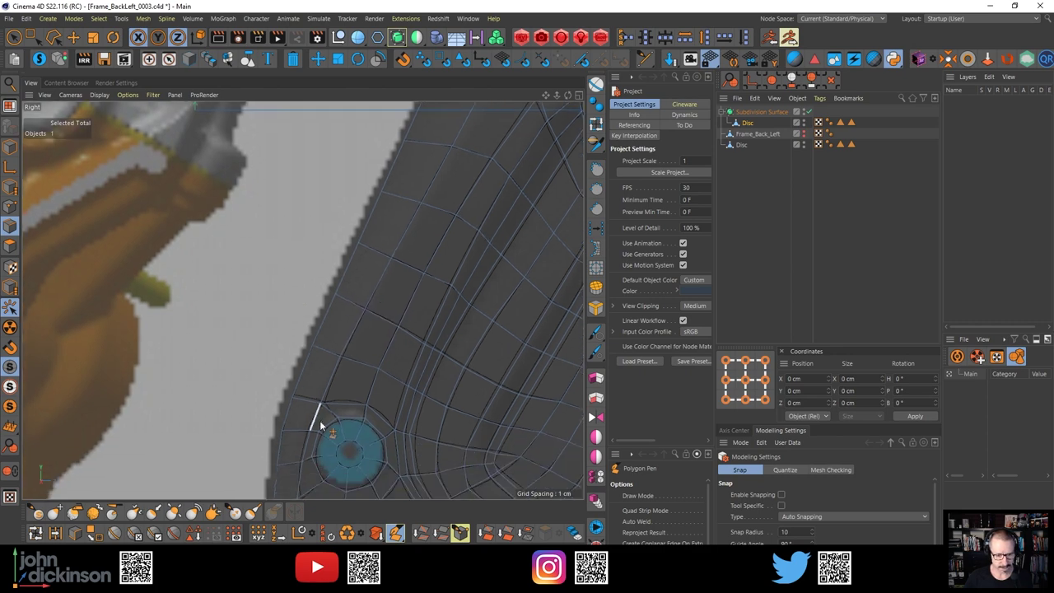
scroll(328, 354, "up", 4)
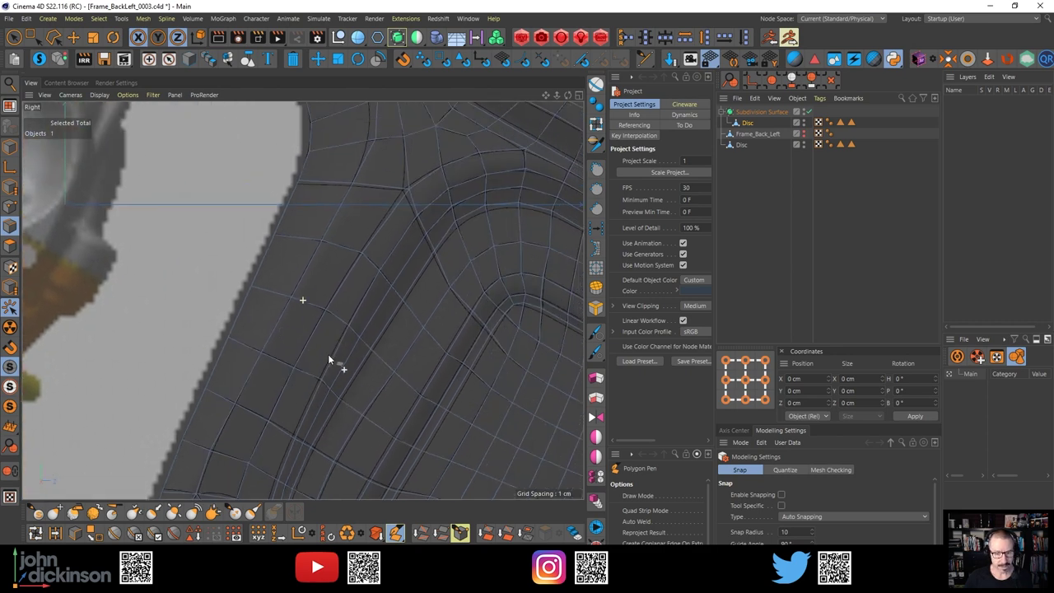
Follow the mesh flow from the outer edge up through the curved neck to the end of the elongated upper recess
middle_click_drag(332, 247, 345, 364, "alt")
middle_click_drag(373, 324, 384, 281, "alt")
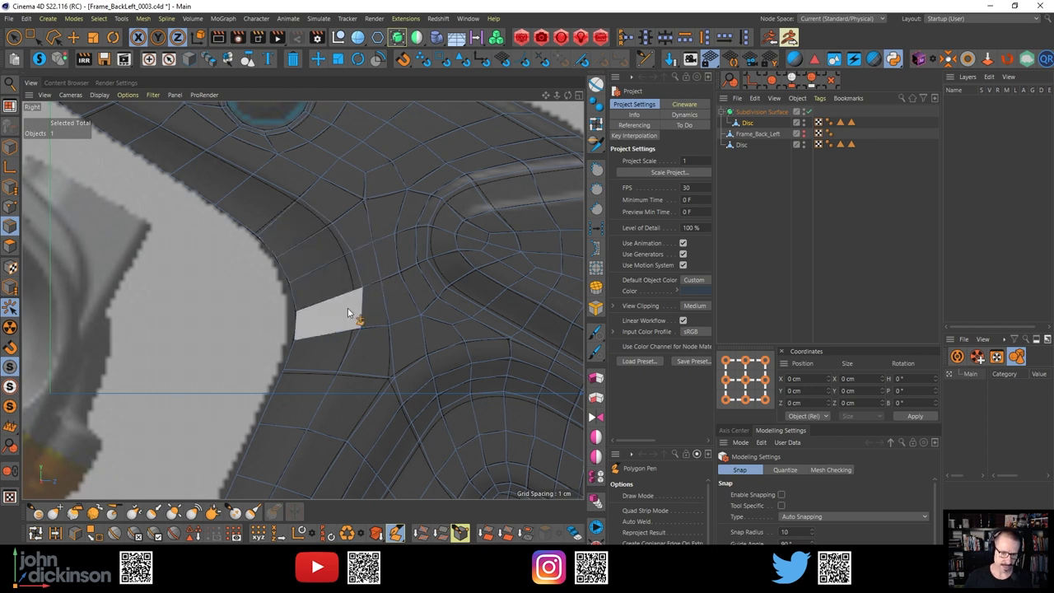
middle_click_drag(392, 248, 381, 279, "alt")
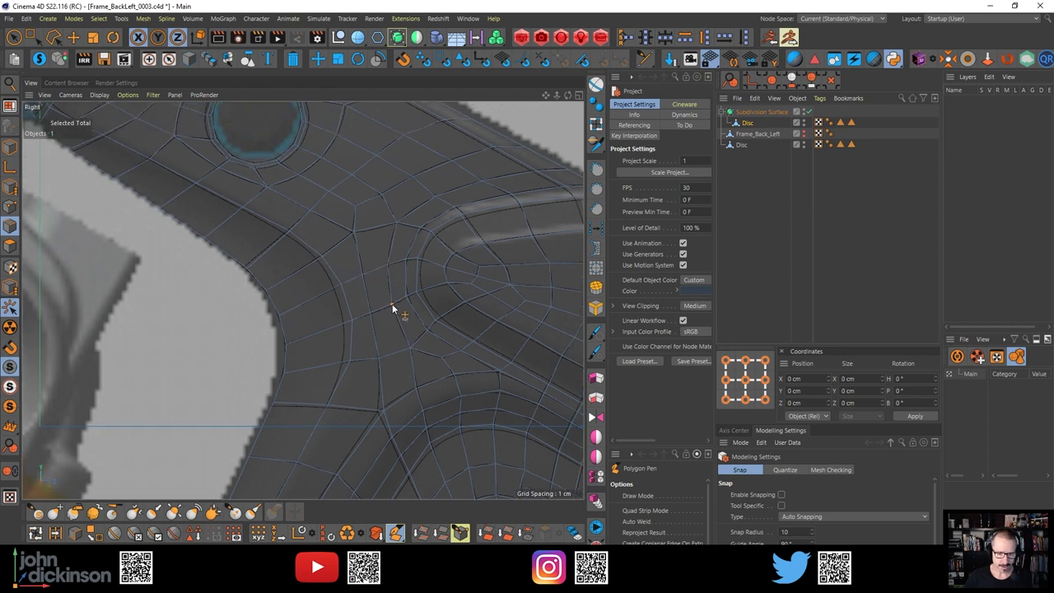
middle_click_drag(393, 242, 408, 325)
middle_click_drag(326, 227, 218, 183, "alt")
middle_click_drag(368, 298, 306, 219)
middle_click_drag(298, 275, 405, 200)
scroll(371, 243, "down", 10)
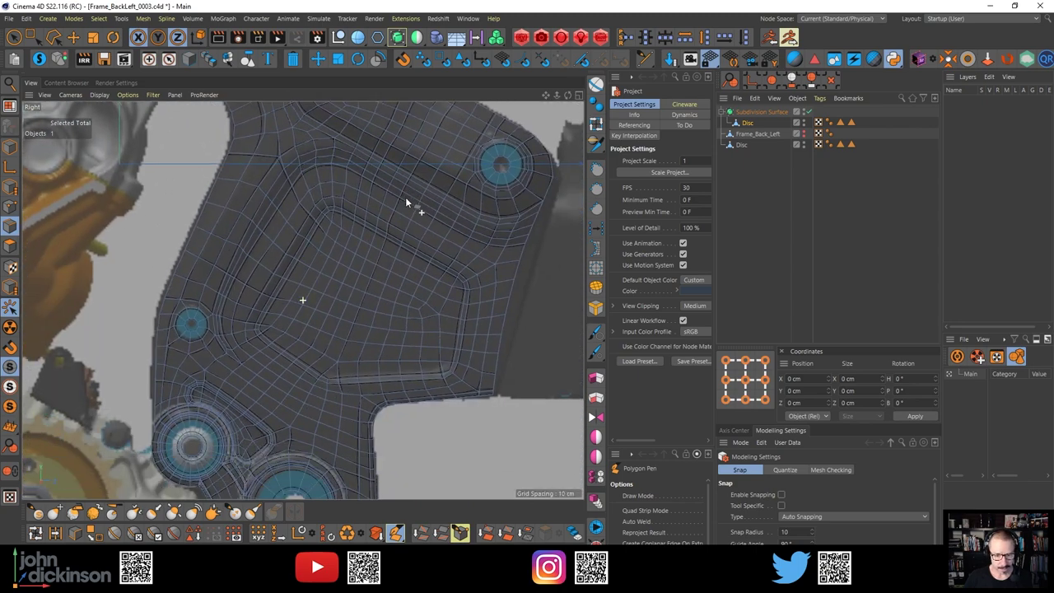
Examine how the edge loops turn between the small round hole and the adjacent corner of the pentagonal recess
middle_click_drag(314, 234, 338, 288)
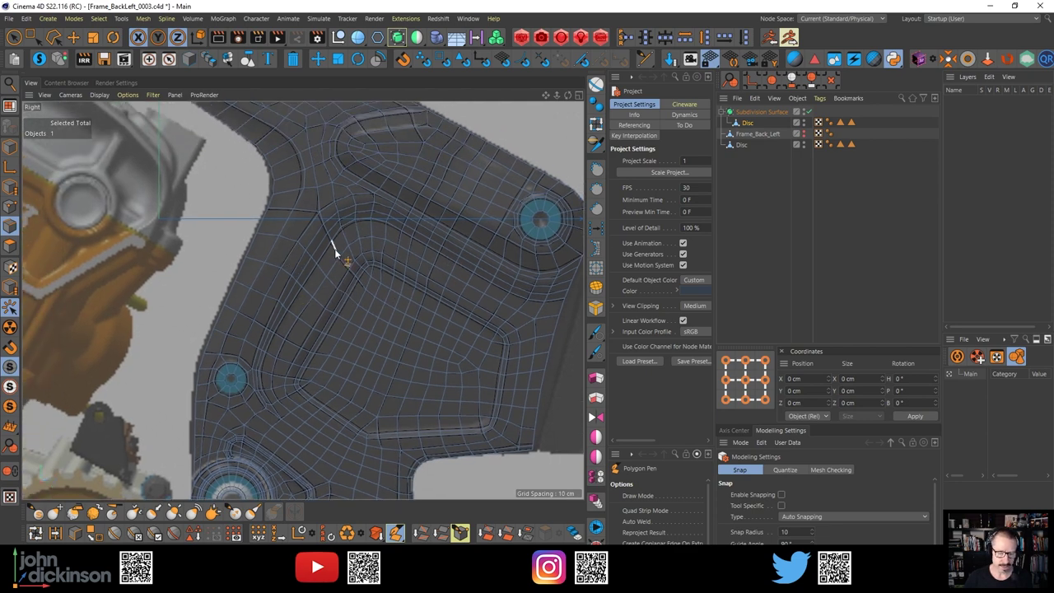
middle_click_drag(349, 313, 365, 263)
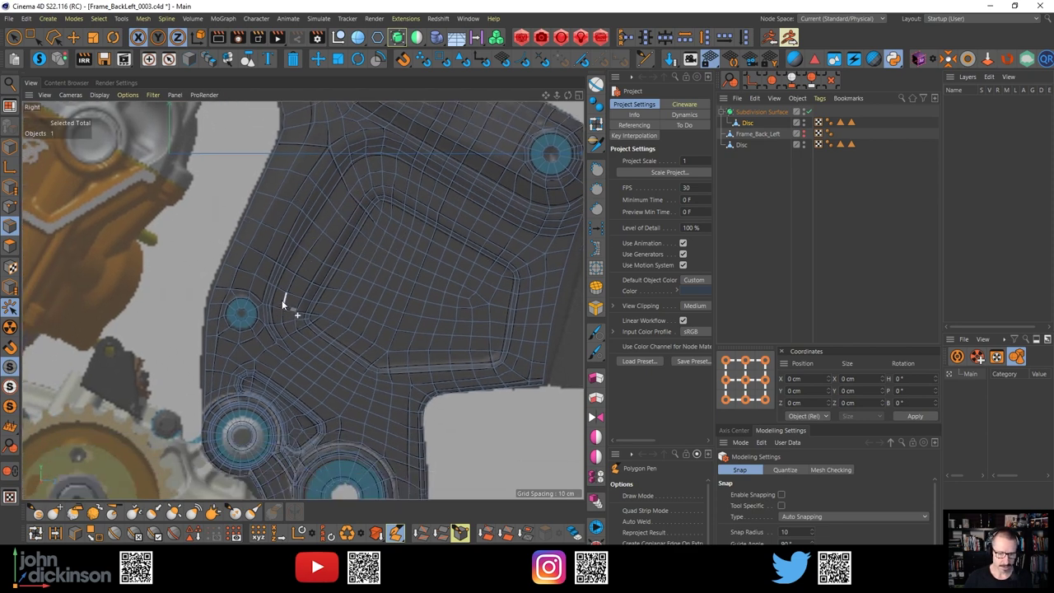
scroll(281, 300, "up", 3)
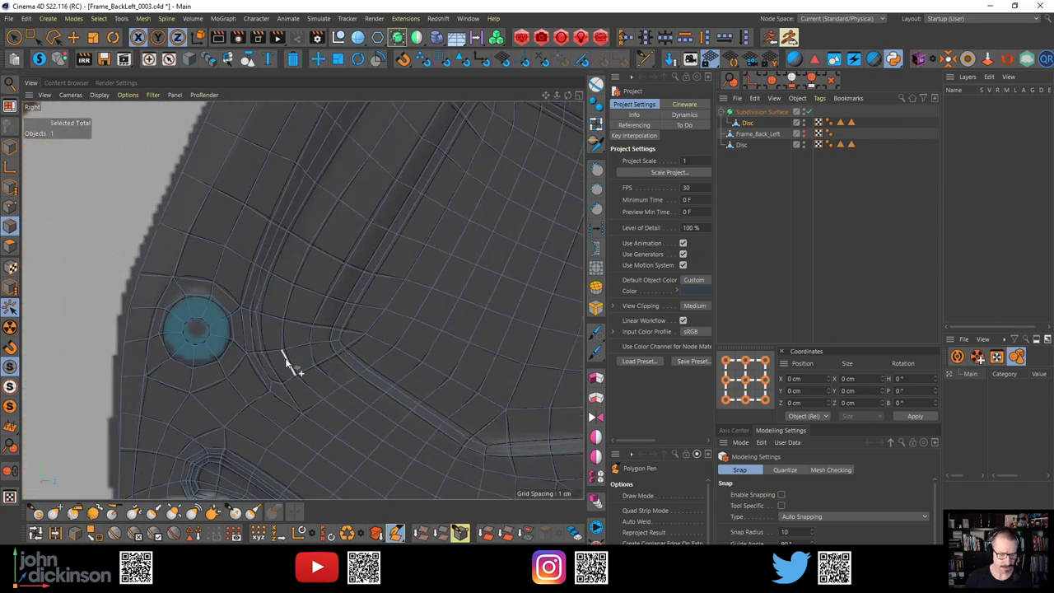
scroll(283, 357, "up", 2)
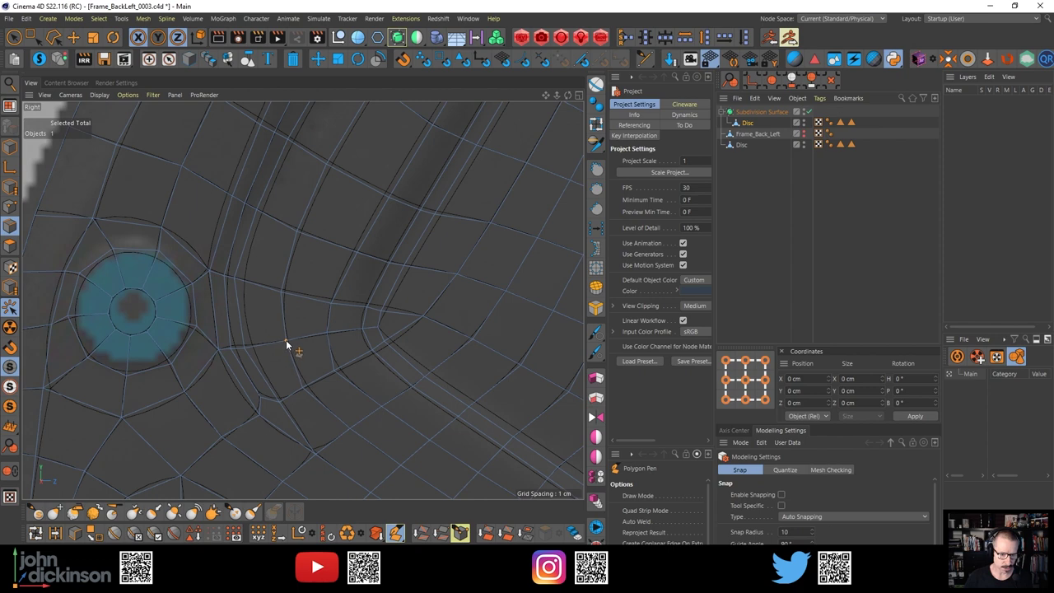
left_click_drag(285, 340, 306, 388)
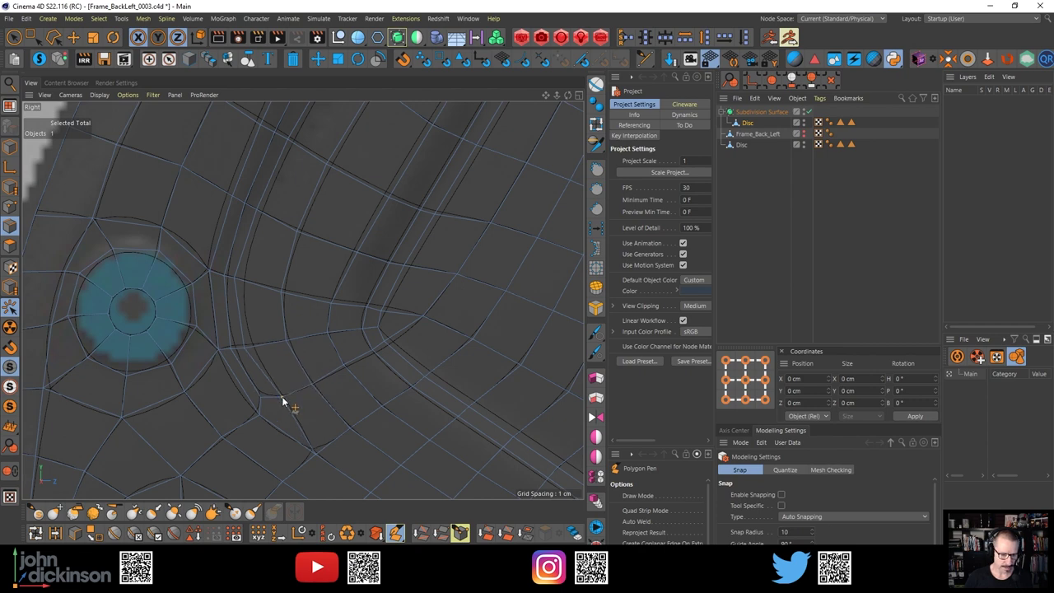
left_click_drag(281, 398, 254, 419)
middle_click_drag(252, 413, 275, 396, "alt")
scroll(289, 362, "down", 2)
middle_click_drag(286, 359, 316, 441, "alt")
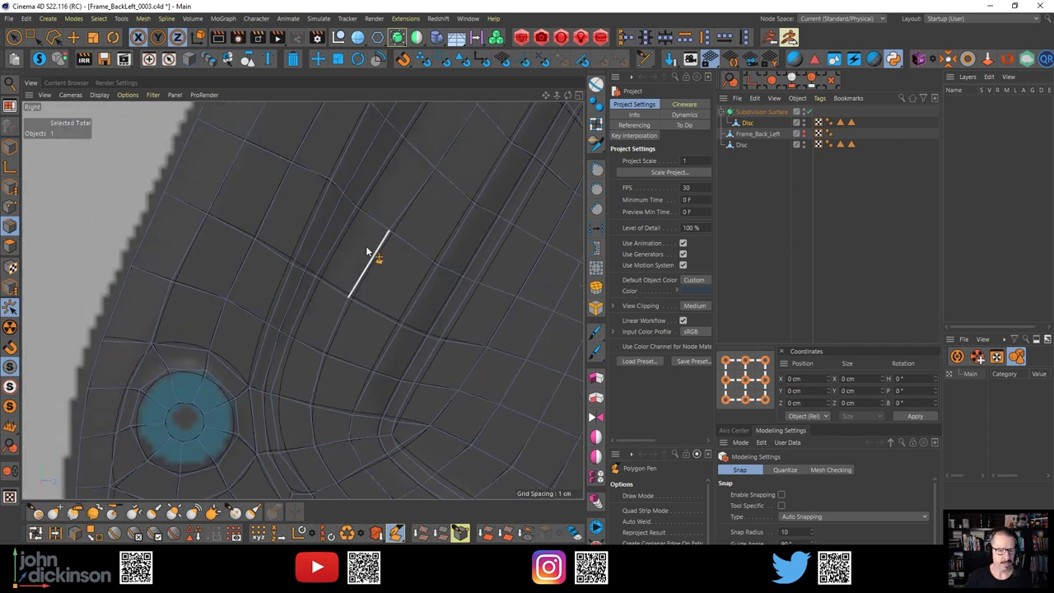
Return to the perspective view of the upper frame and switch to polygon mode with the Live Selection tool
middle_click(251, 207)
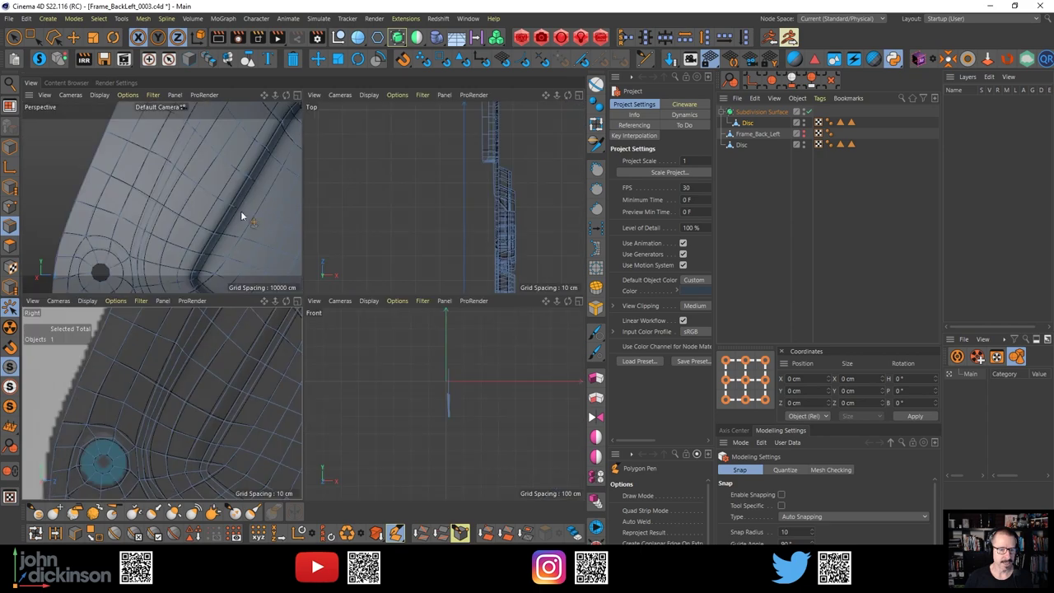
middle_click(239, 214)
scroll(441, 270, "down", 3)
left_click_drag(440, 273, 384, 251, "alt")
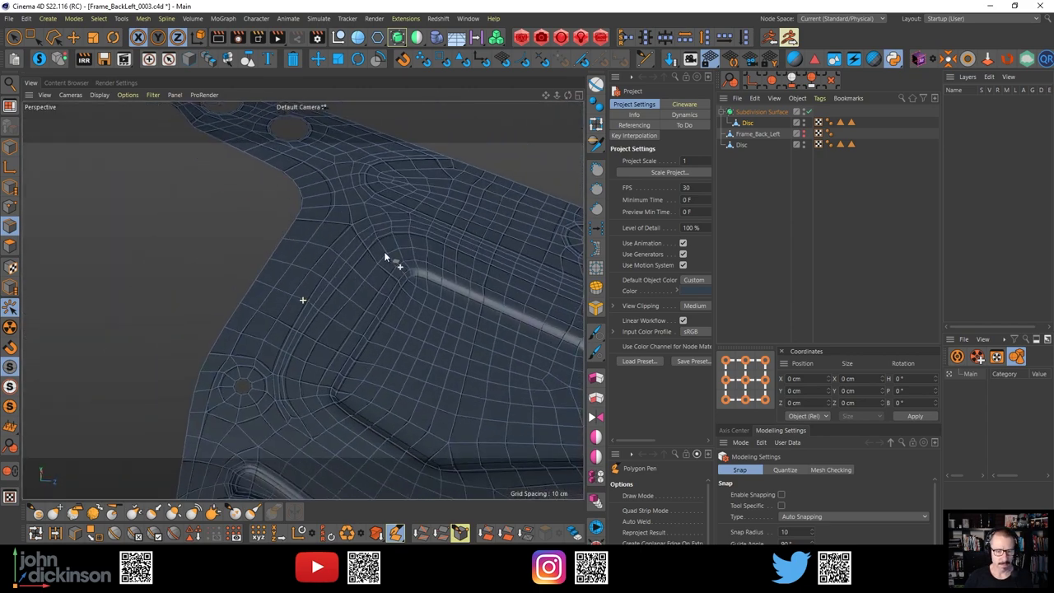
left_click(11, 245)
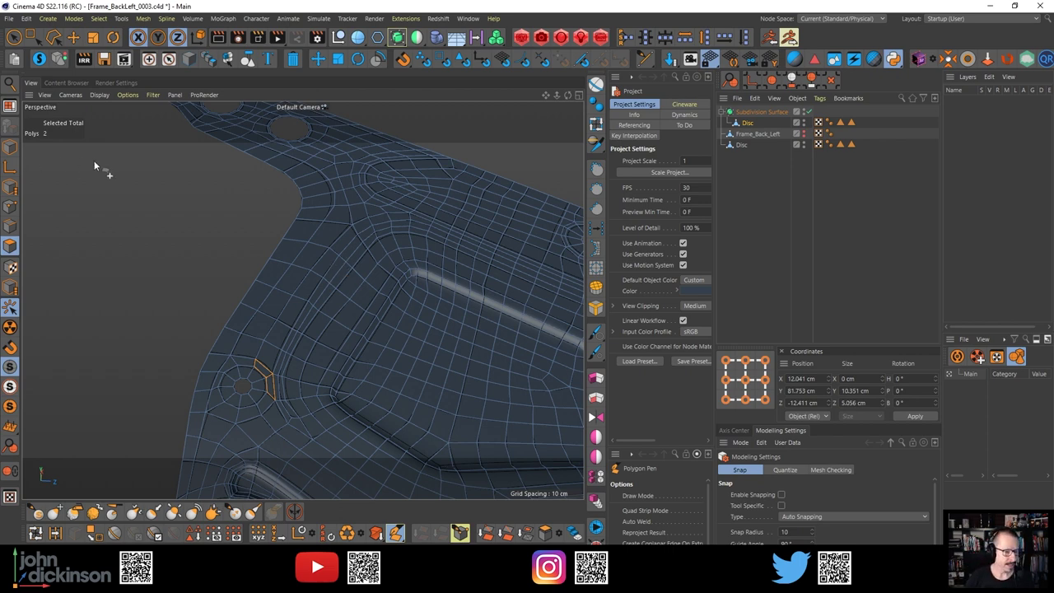
key("9")
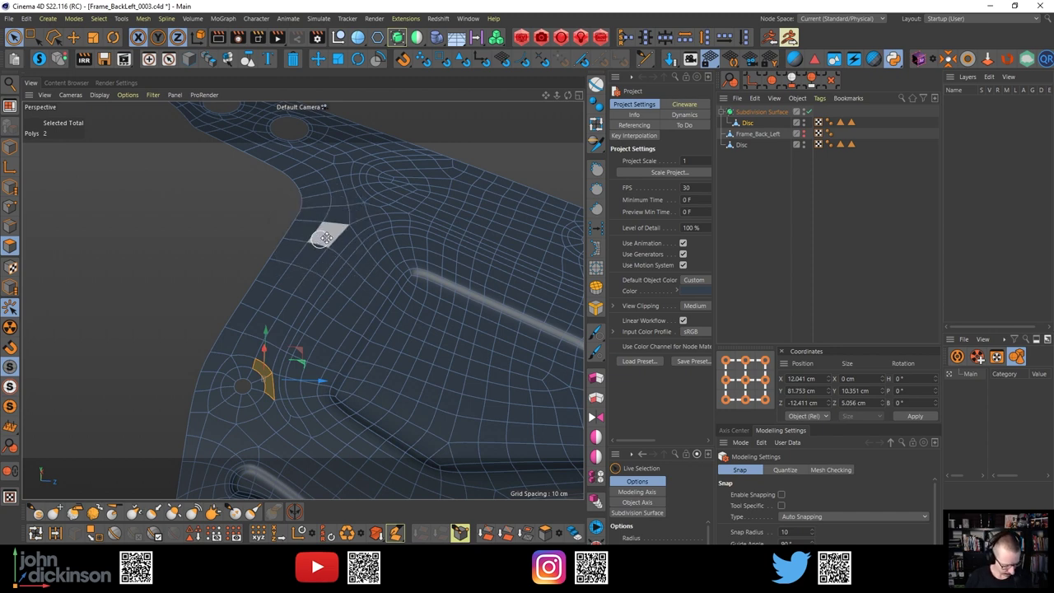
middle_click_drag(326, 238, 328, 239)
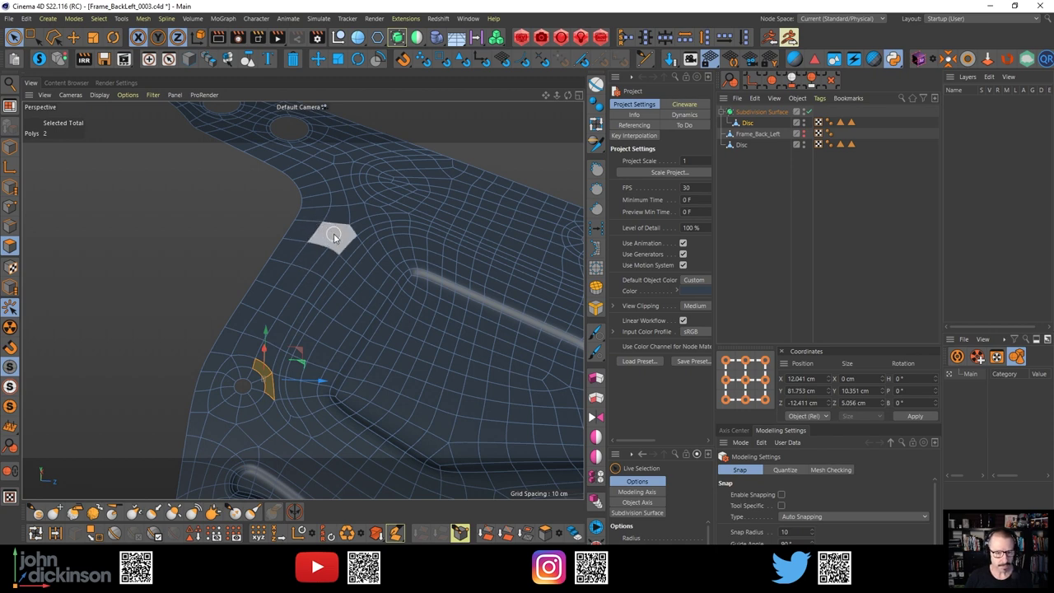
Disable the Subdivision Surface to show the upper frame's base mesh around the pentagonal recess
left_click_drag(333, 233, 234, 250, "alt")
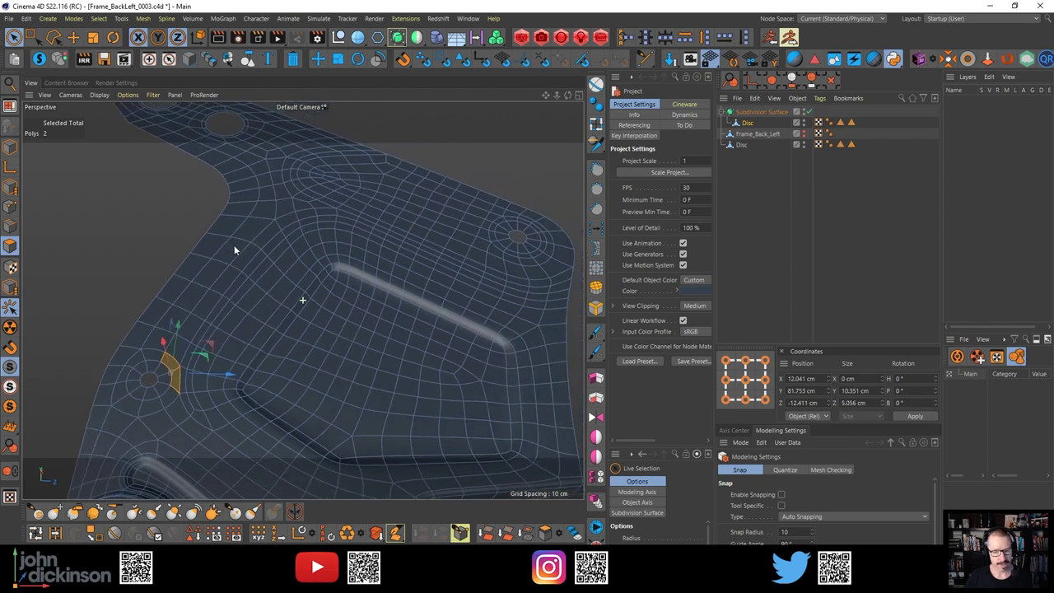
middle_click_drag(391, 235, 400, 269, "alt")
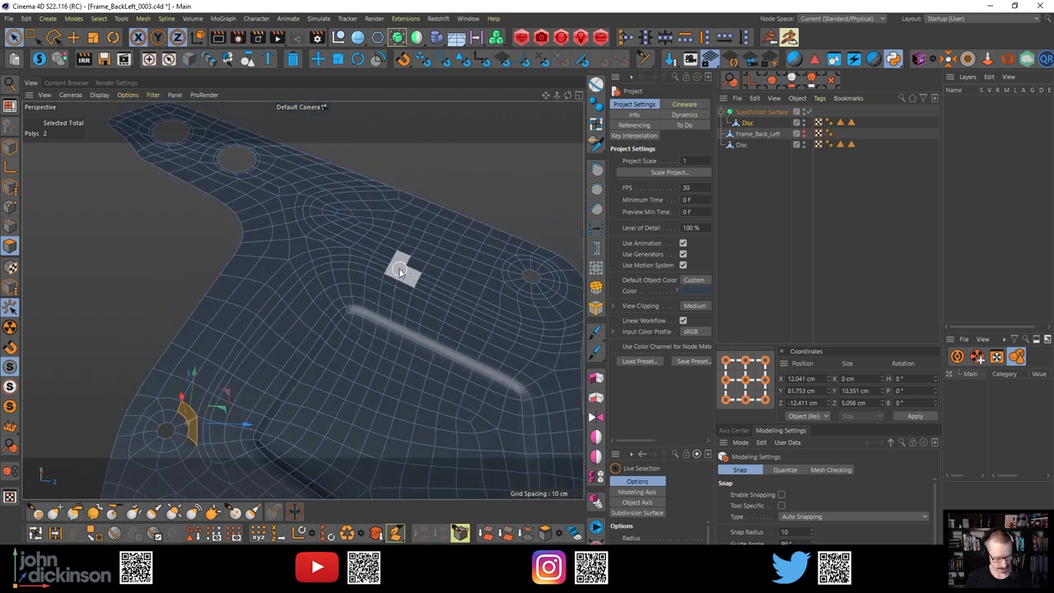
key("q")
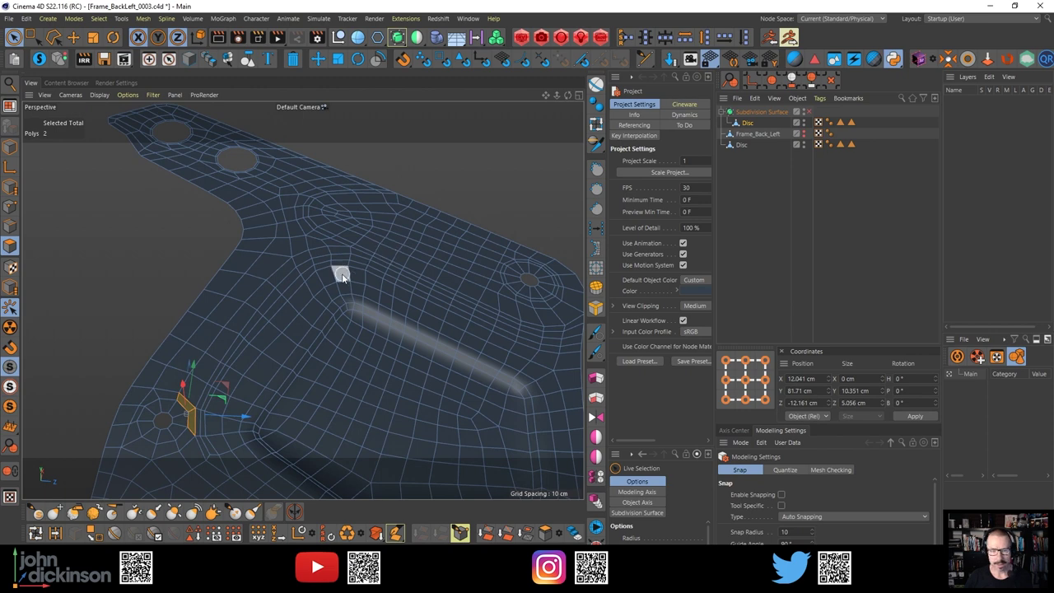
left_click_drag(350, 249, 330, 258, "alt")
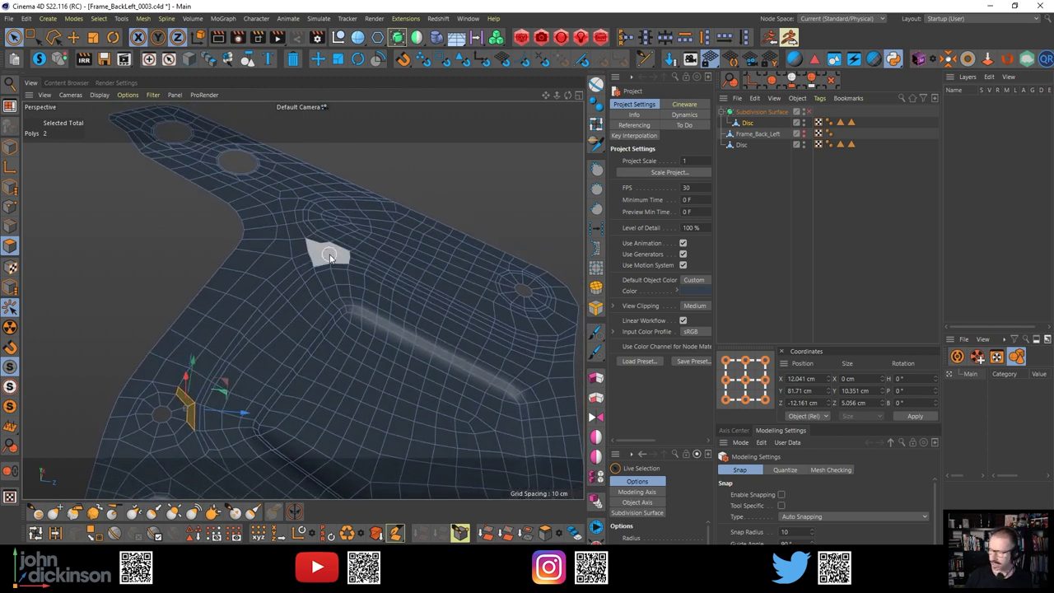
Compare the upper frame mesh with the raised areas and recesses in the reference photo s-l1600 (1).jpg
left_click_drag(1053, 362, 419, 72)
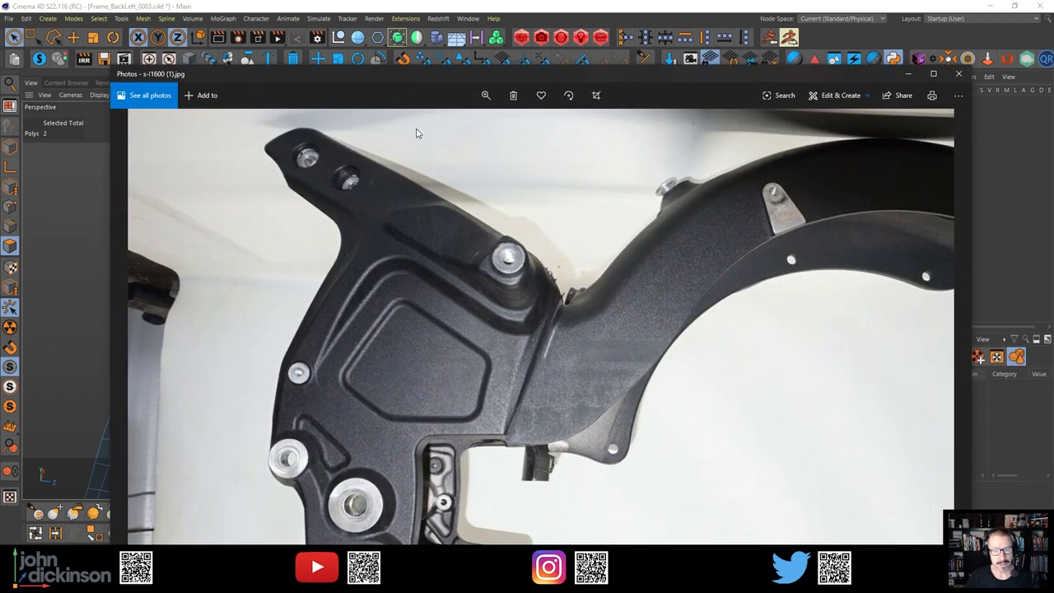
key("alt+Tab")
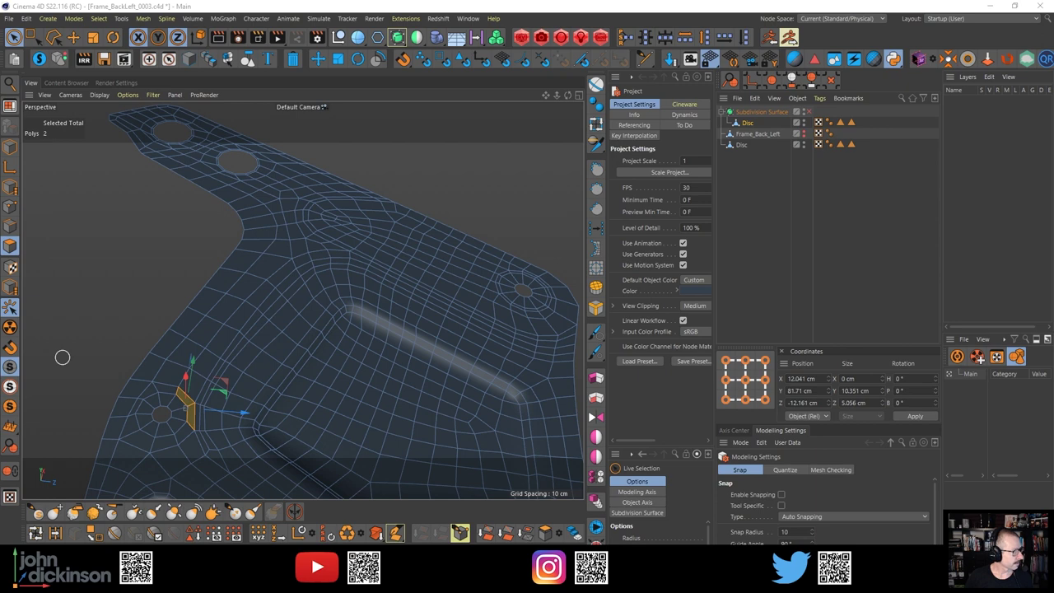
left_click_drag(0, 156, 539, 89)
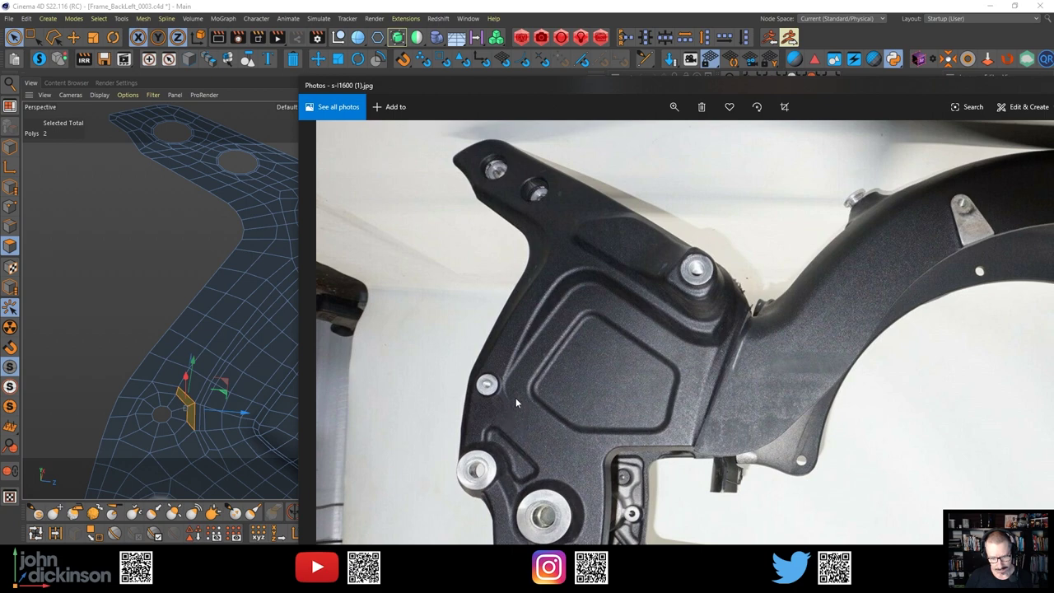
left_click_drag(756, 85, 0, 149)
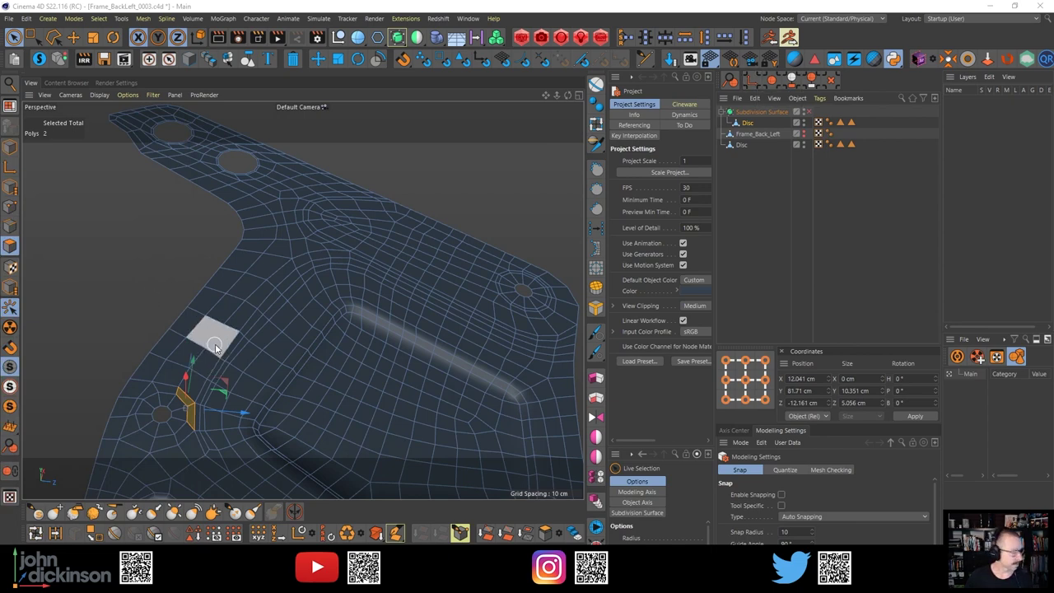
Select the polygon strip between the small round hole and the upper arm, extending it across the raised area to the far hole
mouse_move(211, 347)
left_mouse_down("alt")
mouse_move(218, 404)
mouse_move(196, 347)
mouse_move(258, 250)
left_mouse_up("alt")
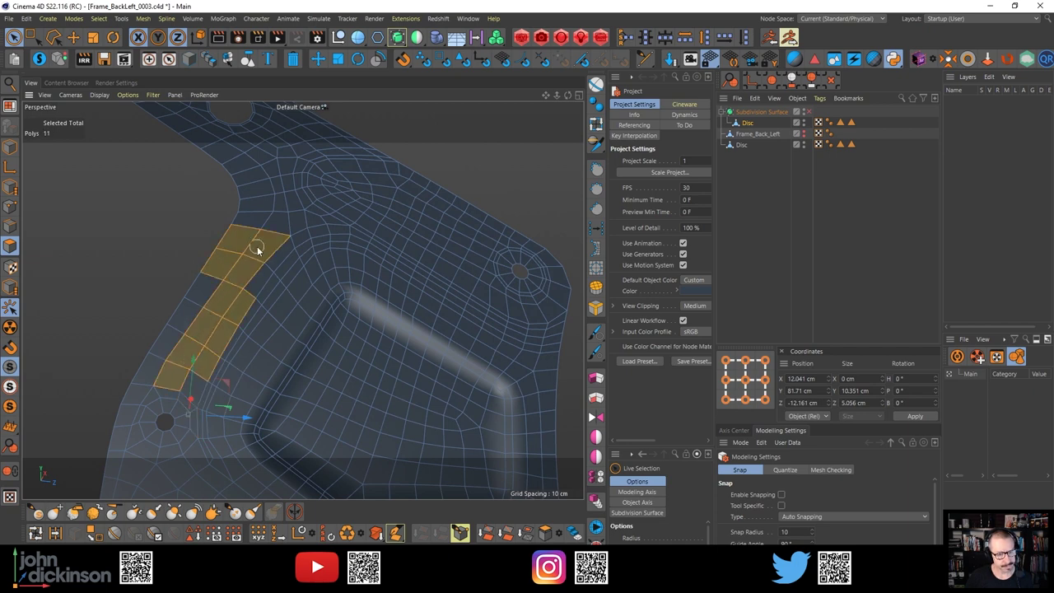
left_click_drag(283, 216, 289, 202)
left_click_drag(242, 232, 217, 264, "ctrl")
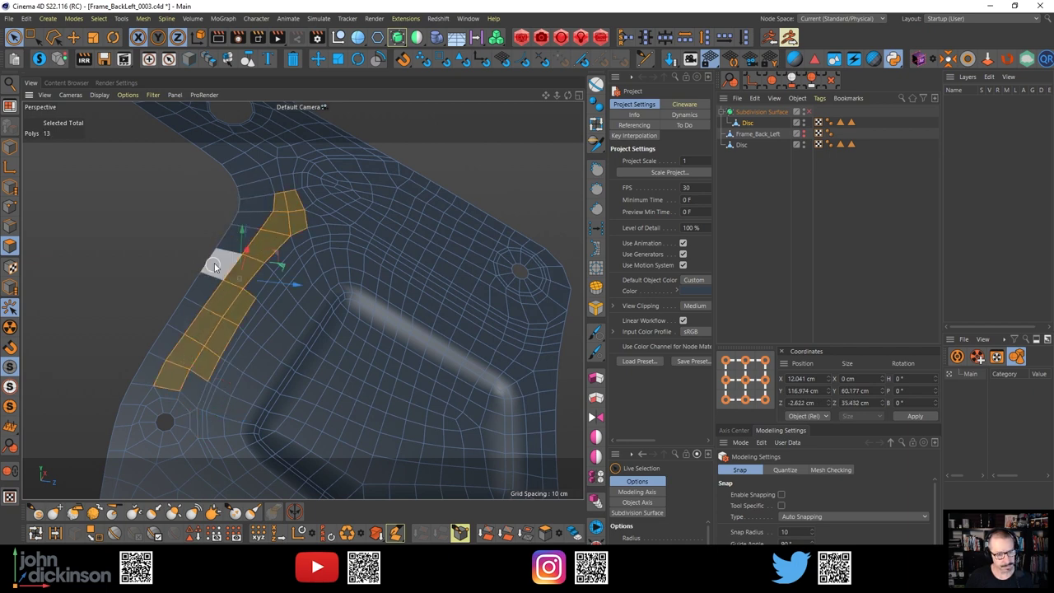
mouse_move(290, 204)
left_mouse_down()
mouse_move(297, 170)
mouse_move(439, 171)
mouse_move(458, 223)
mouse_move(483, 219)
mouse_move(404, 184)
mouse_move(541, 266)
mouse_move(538, 278)
mouse_move(343, 181)
left_mouse_up()
middle_click_drag(352, 206, 381, 291, "alt")
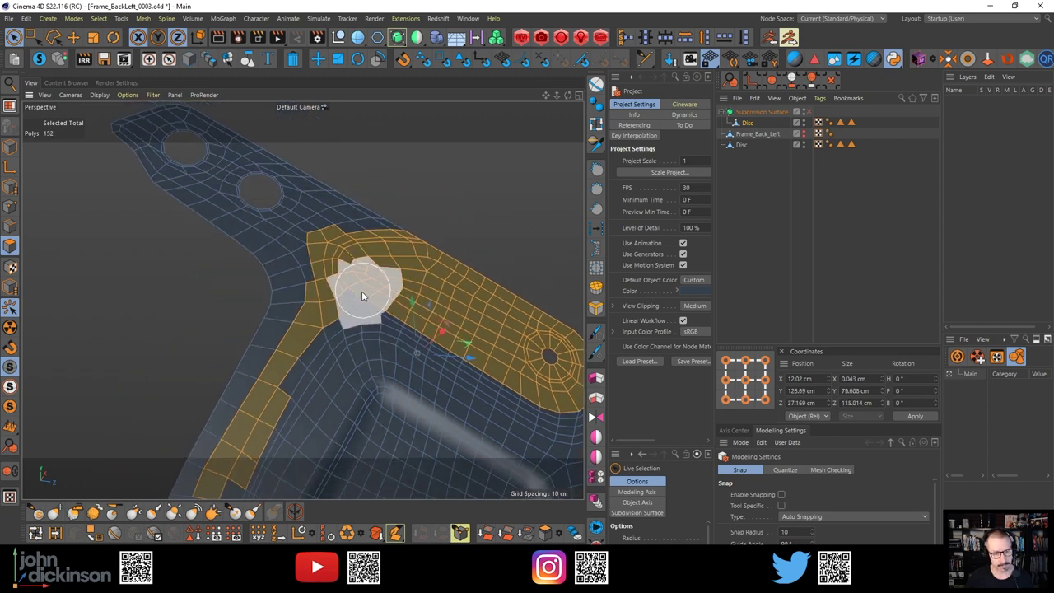
Clean up the selection where the strip meets the raised area above the pentagonal recess, adding missing polygons and removing stray ones
left_click_drag(362, 291, 345, 286, "shift")
middle_click_drag(354, 280, 370, 225, "alt")
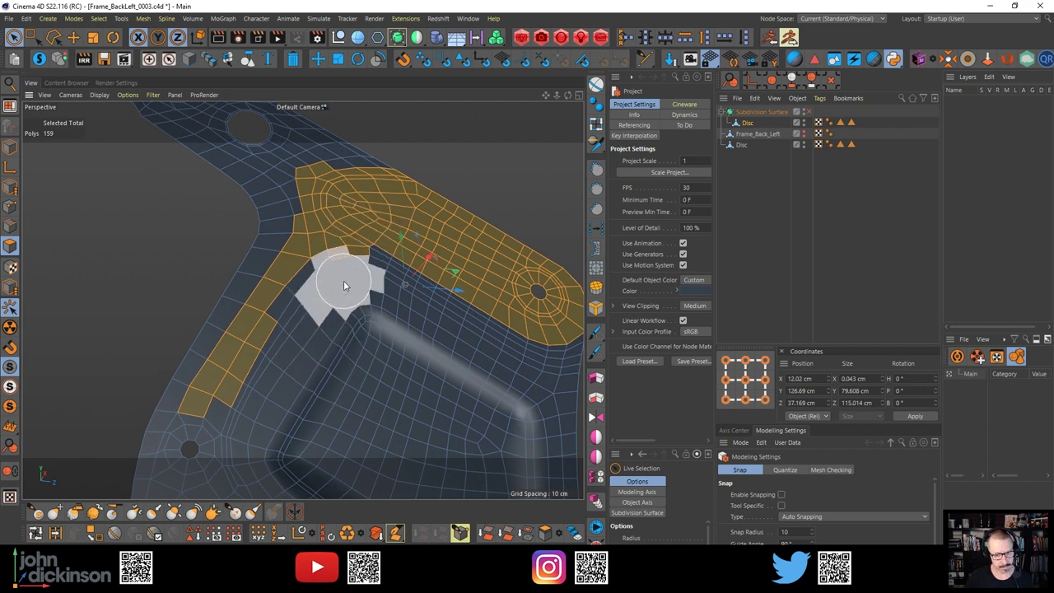
left_click(365, 280, "ctrl")
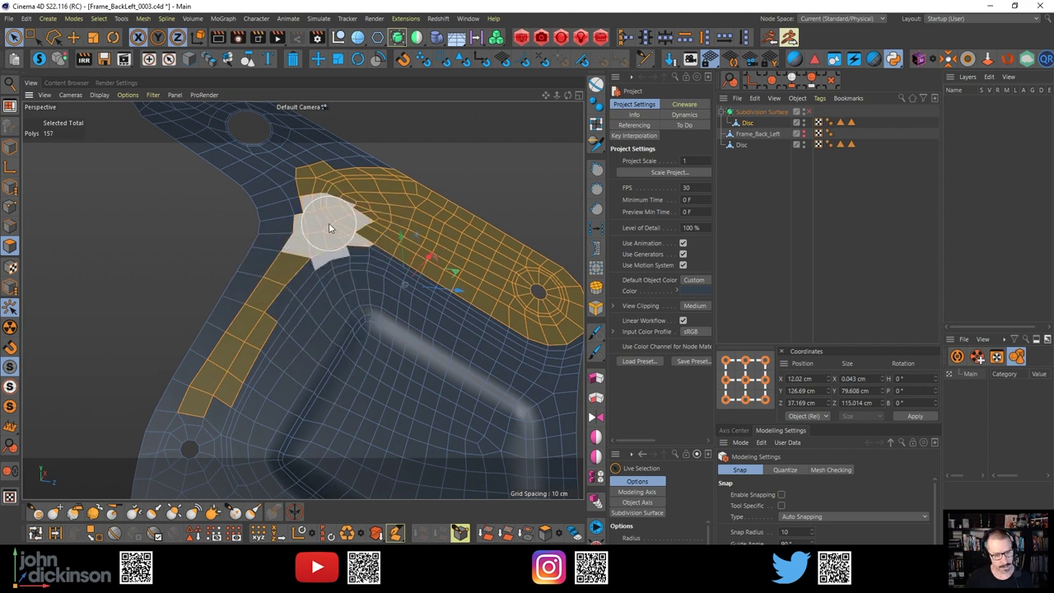
middle_click_drag(334, 224, 320, 226)
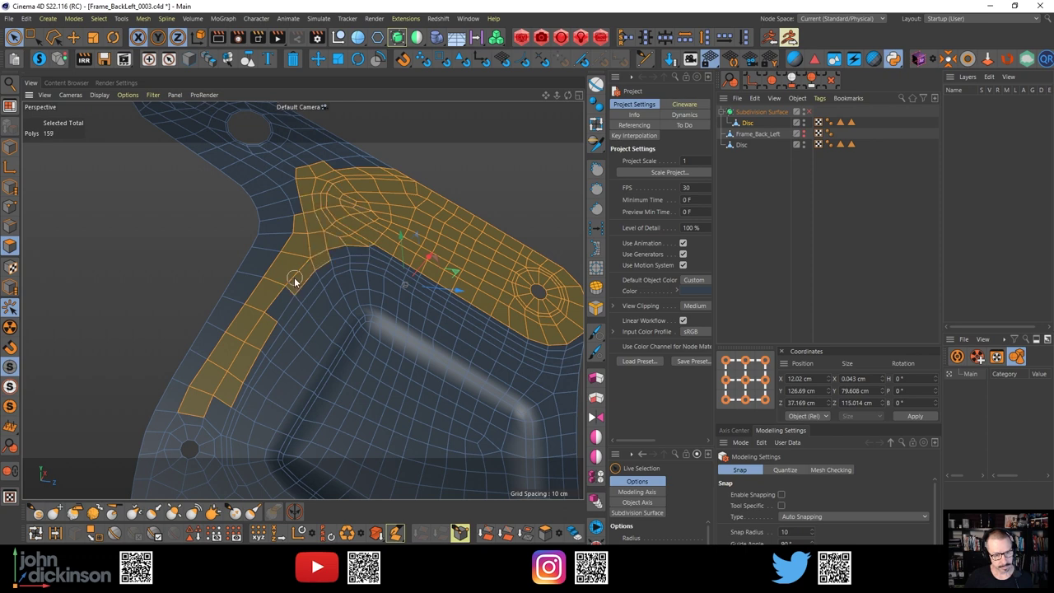
left_click_drag(294, 276, 275, 301, "shift")
Extend the polygon selection down the strip and around the small round hole beside the pentagonal recess
middle_click_drag(227, 394, 237, 247, "alt")
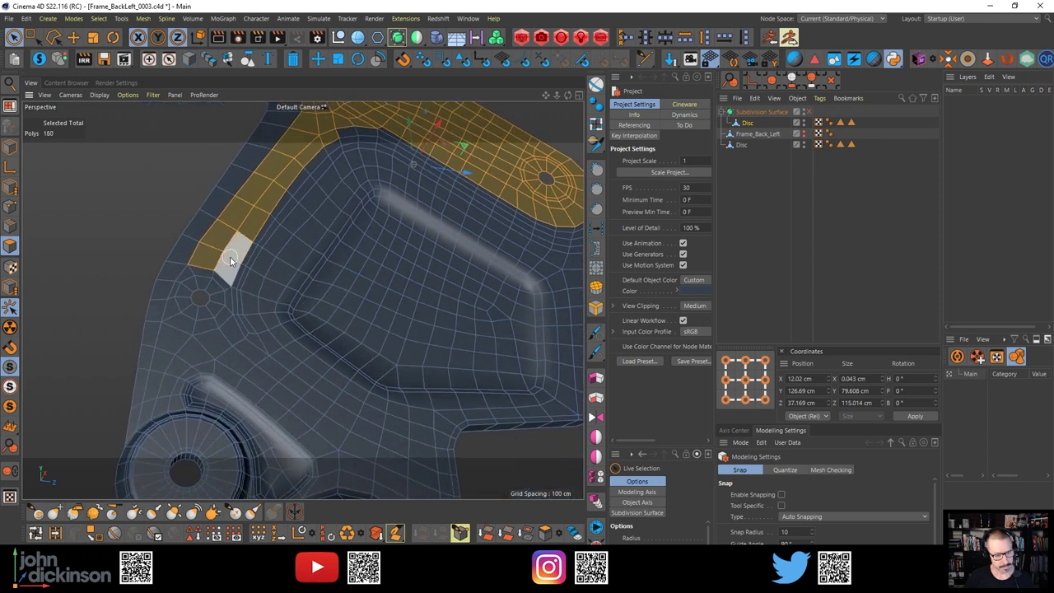
left_click_drag(228, 330, 233, 349, "shift")
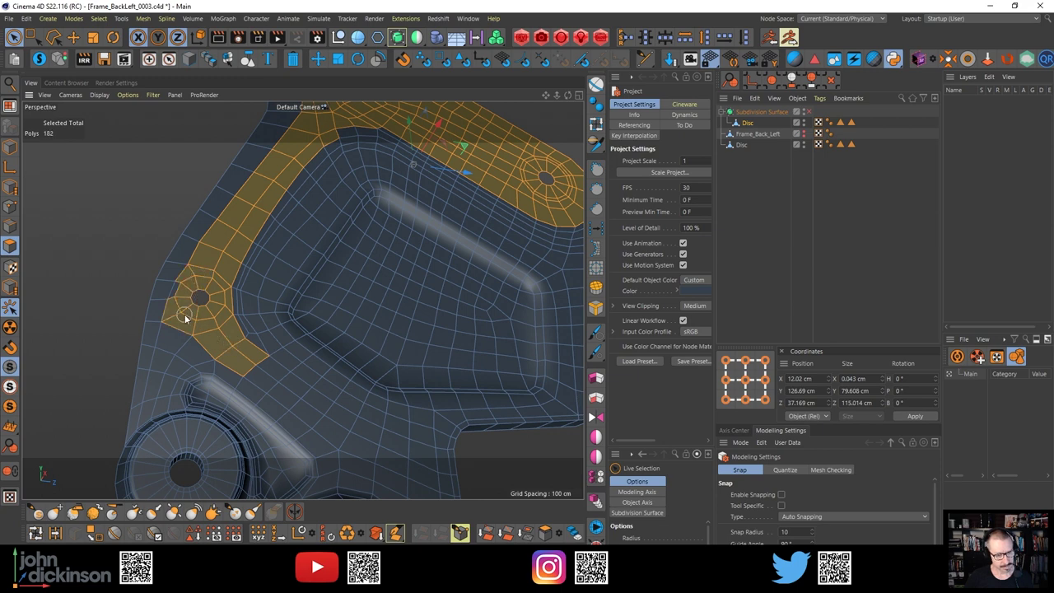
left_click_drag(184, 302, 186, 287, "shift")
Extend the selection over the upper arm around its two large holes, leaving the outer border polygons unselected
middle_click_drag(186, 288, 306, 327, "alt")
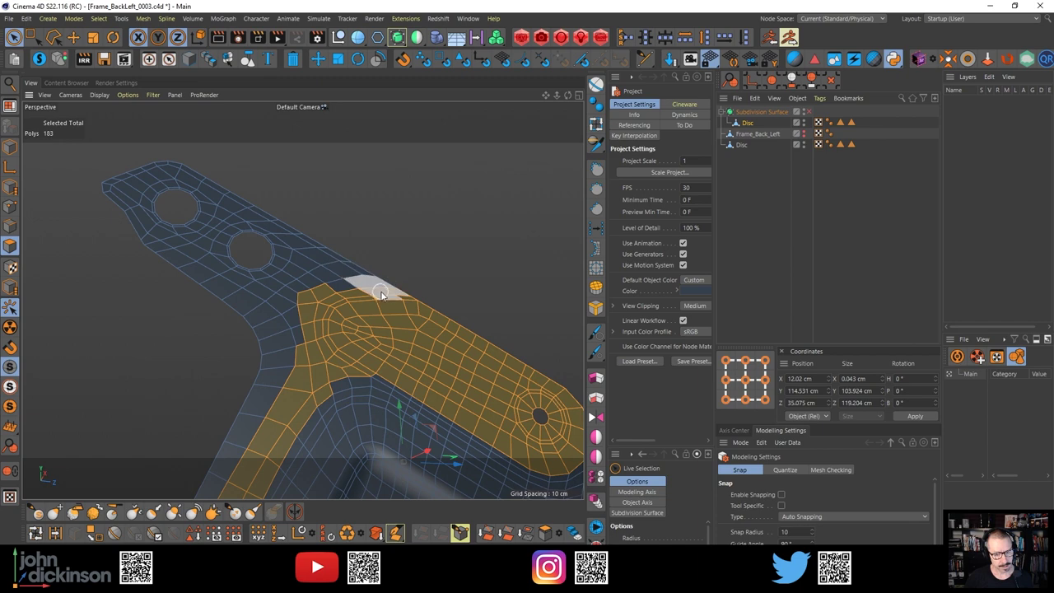
left_click(331, 339, "shift")
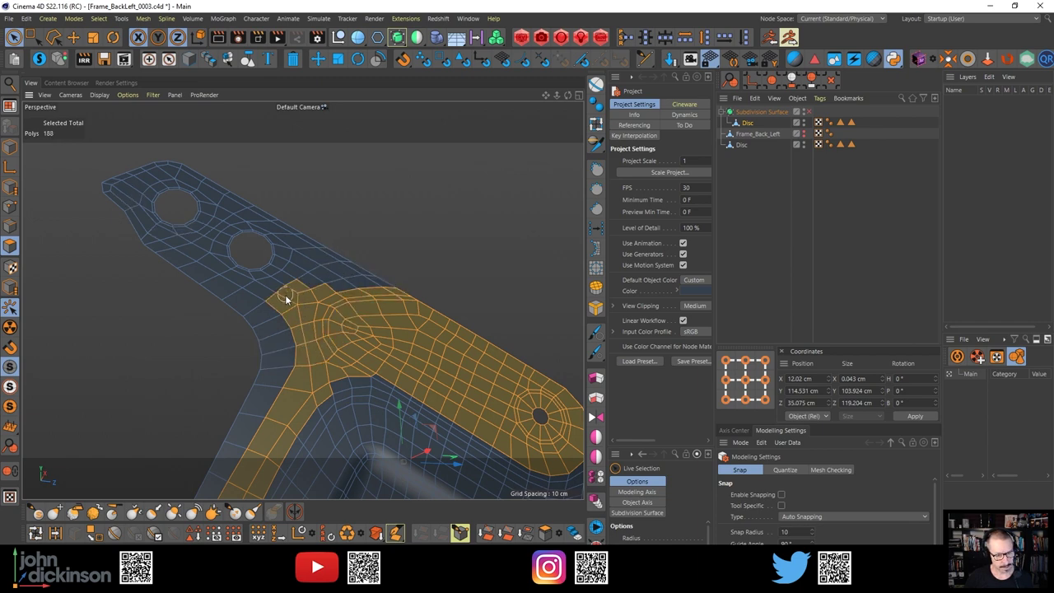
left_click_drag(206, 253, 157, 228, "shift")
left_click(169, 252, "ctrl")
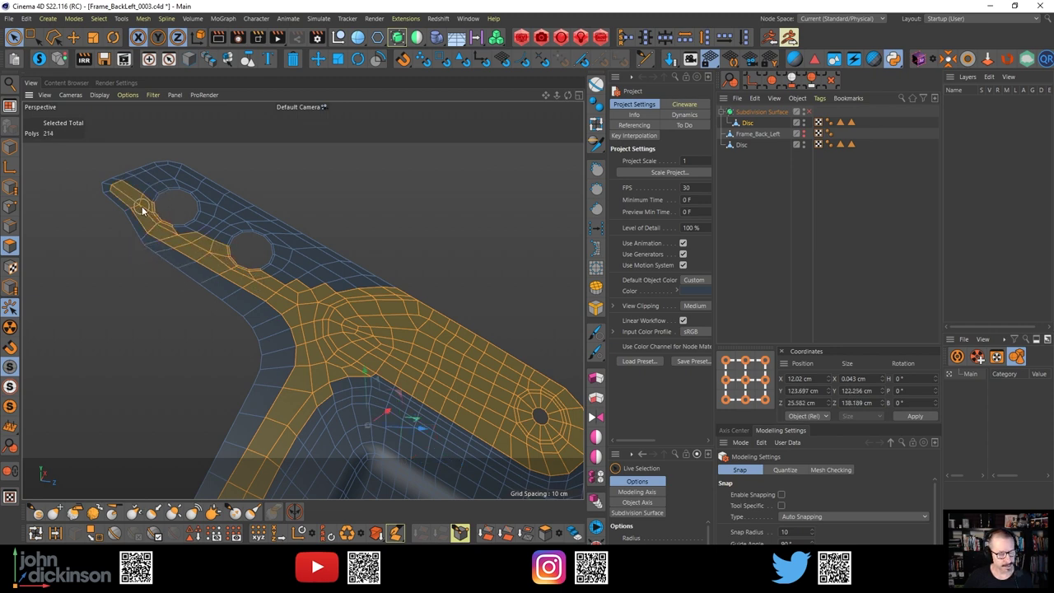
mouse_move(136, 195)
left_mouse_down("shift")
mouse_move(156, 177)
mouse_move(206, 194)
mouse_move(283, 244)
mouse_move(313, 298)
mouse_move(350, 298)
left_mouse_up("shift")
mouse_move(264, 261)
left_mouse_down("shift")
mouse_move(194, 215)
mouse_move(185, 229)
left_mouse_up("shift")
left_click_drag(179, 181, 152, 204, "shift")
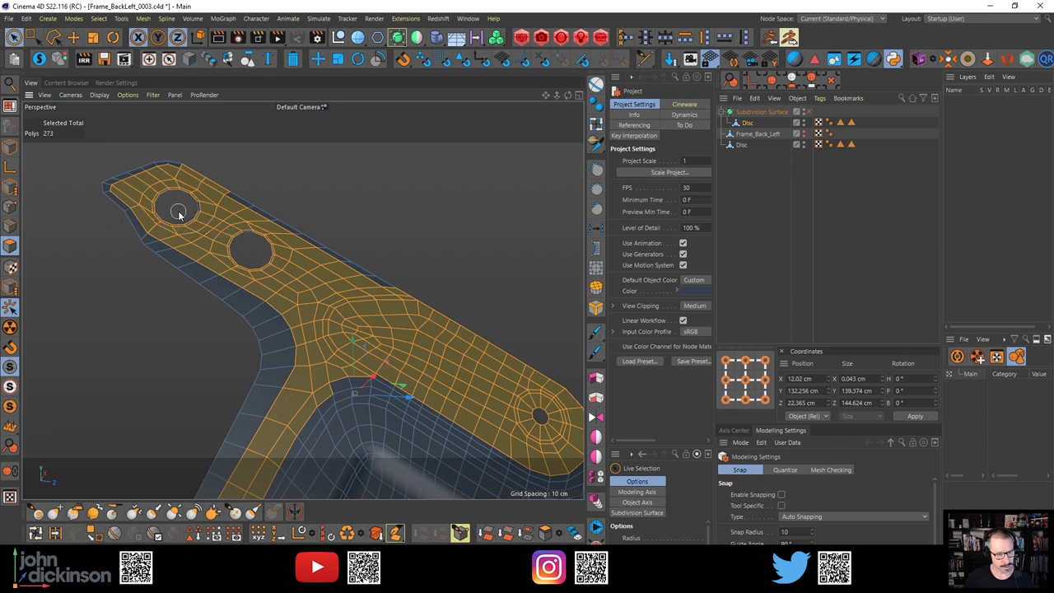
left_click(195, 165, "ctrl")
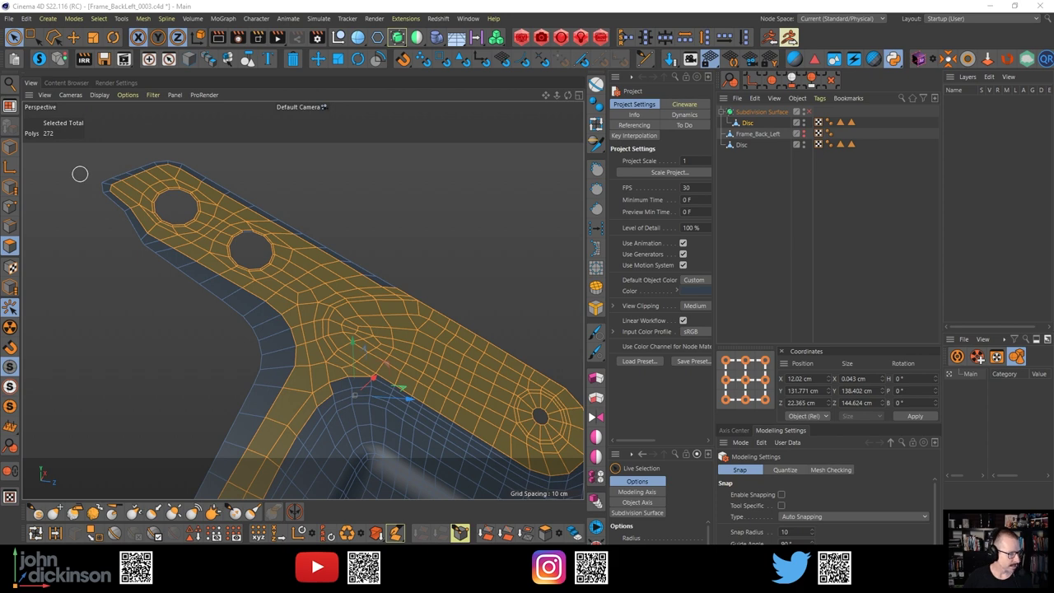
Compare the selected area around the upper arm's two holes with the reference photo s-l1600 (1).jpg
left_click_drag(379, 571, 807, 137)
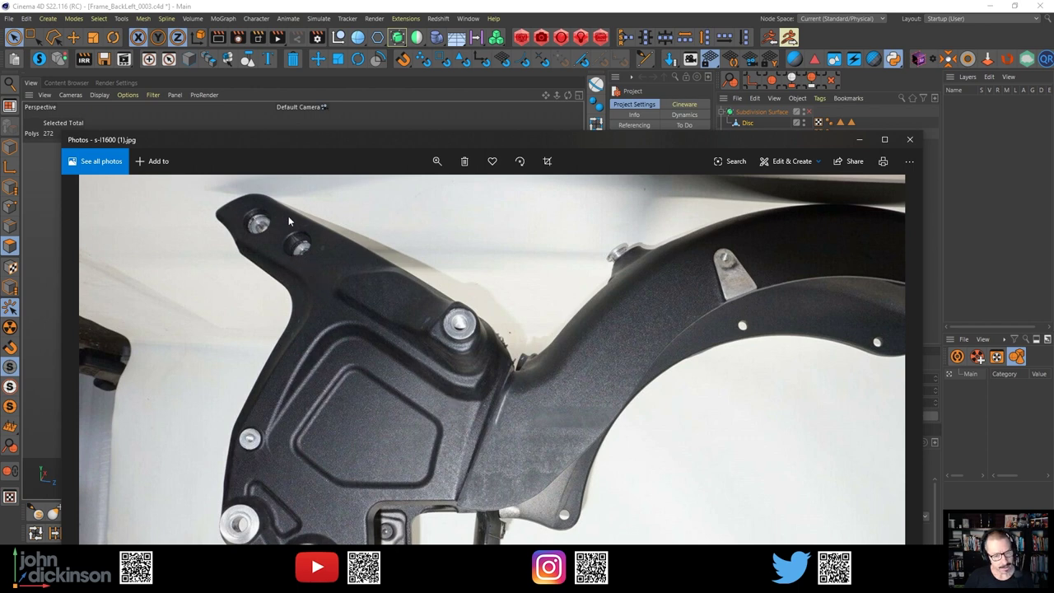
left_click_drag(472, 137, 388, 366)
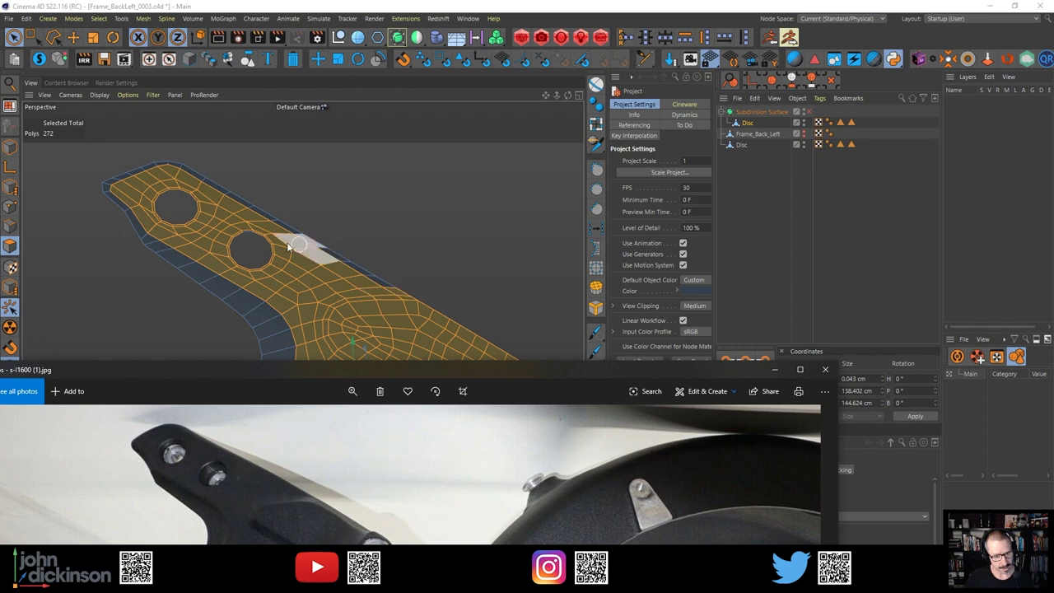
left_click(239, 232)
key("ctrl+z")
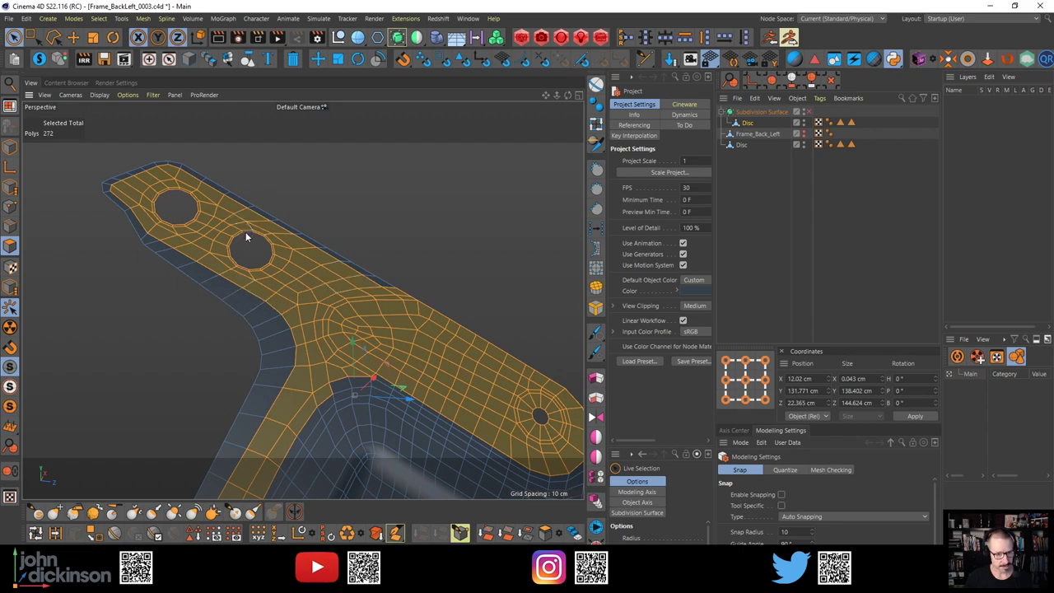
key("super+Tab")
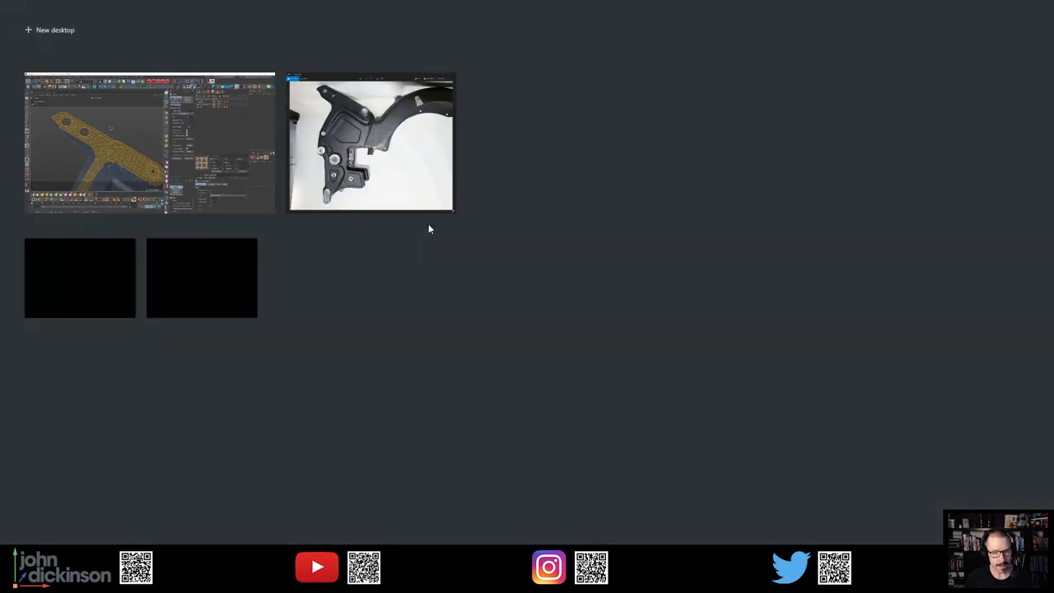
left_click(435, 187)
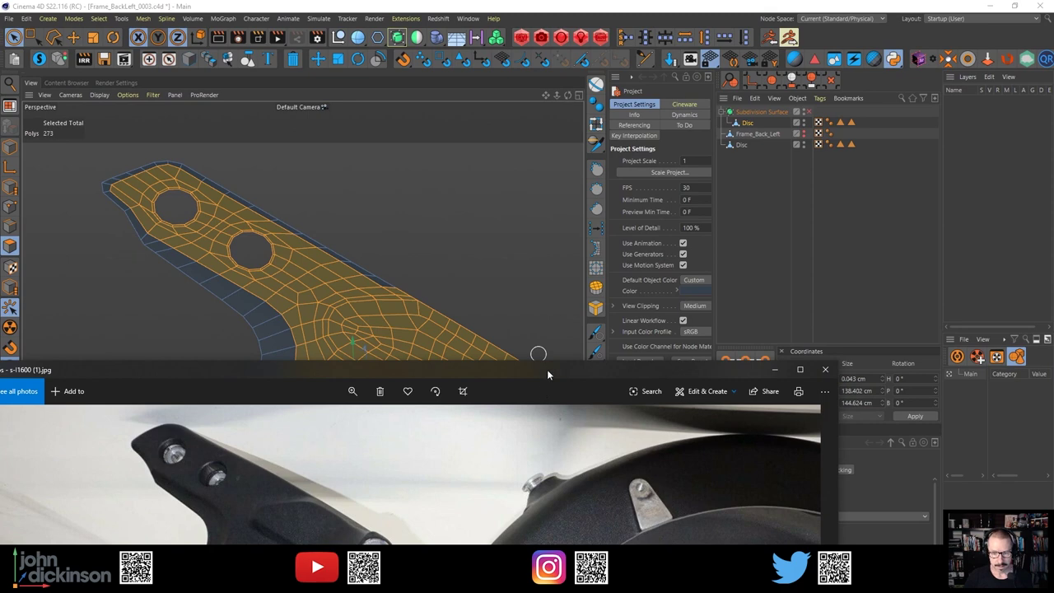
left_click_drag(548, 375, 0, 214)
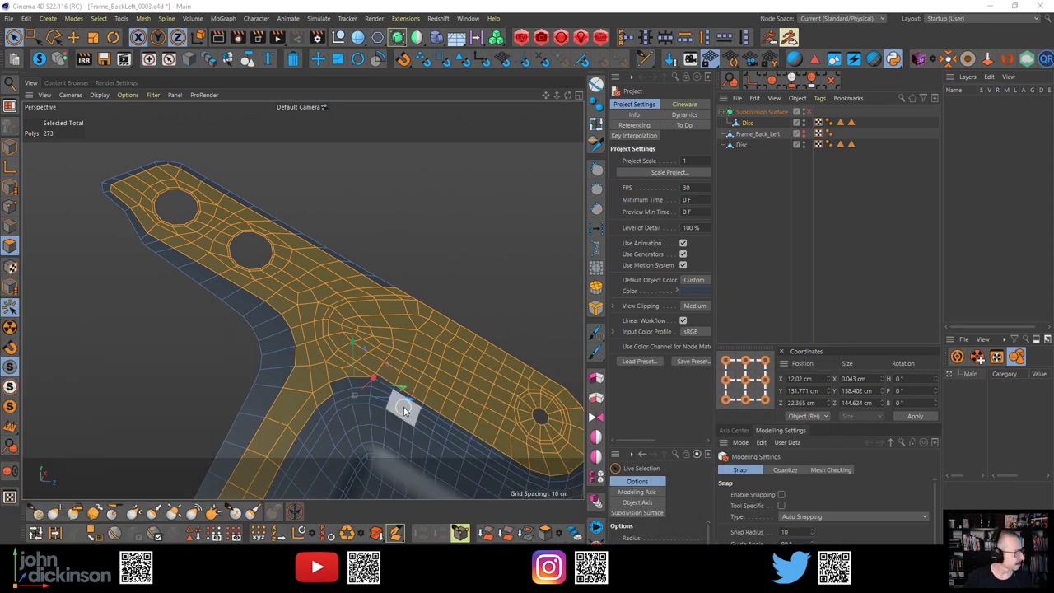
Add the row of narrow polygons along the raised area's edge above the pentagonal recess to the selection
middle_click_drag(403, 406, 306, 301, "alt")
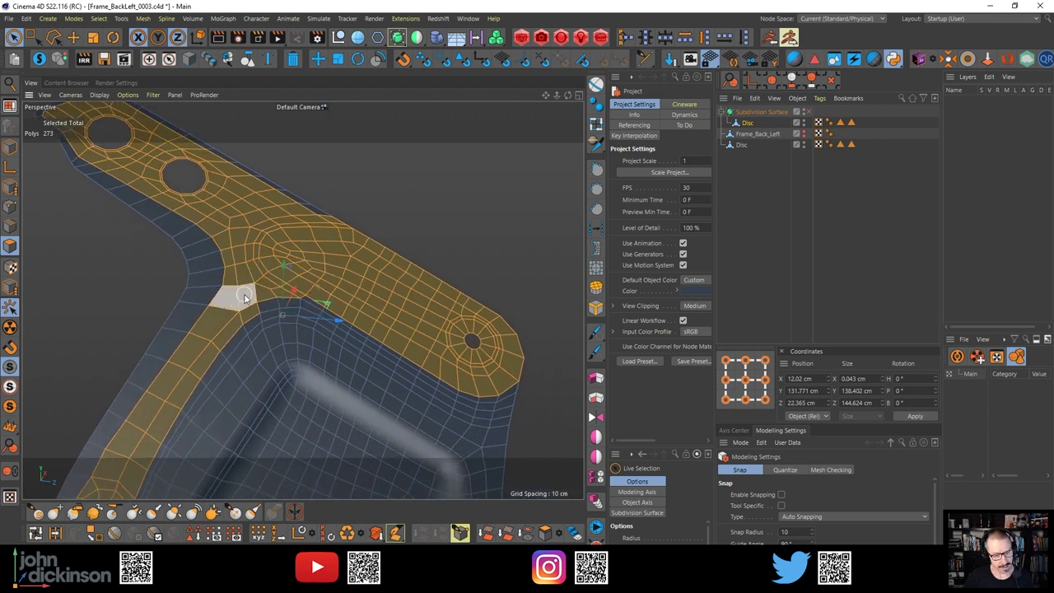
left_click_drag(244, 298, 308, 302, "shift")
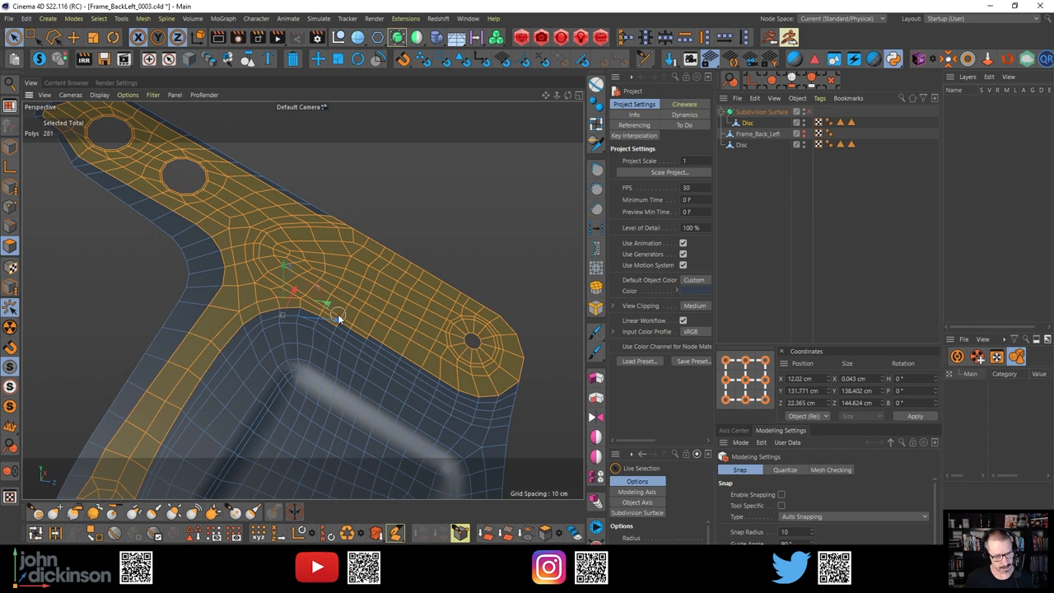
middle_click_drag(387, 370, 428, 287, "alt")
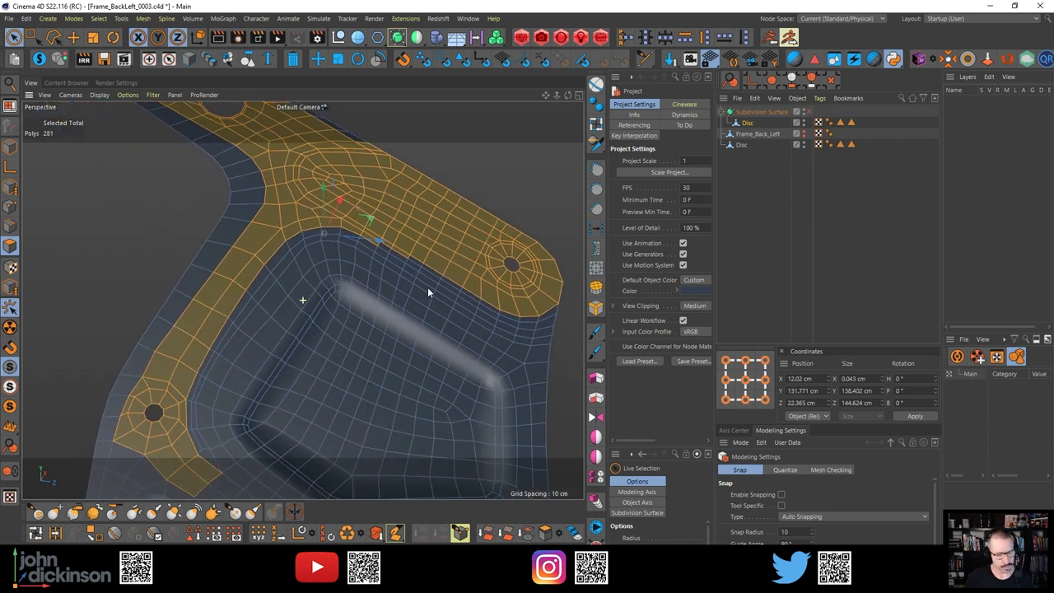
Examine the selected polygons over the reference image in the Right view, from the small round hole to the upper arm's two holes
middle_click(404, 369)
middle_click(158, 398)
right_click_drag(335, 341, 310, 365, "alt")
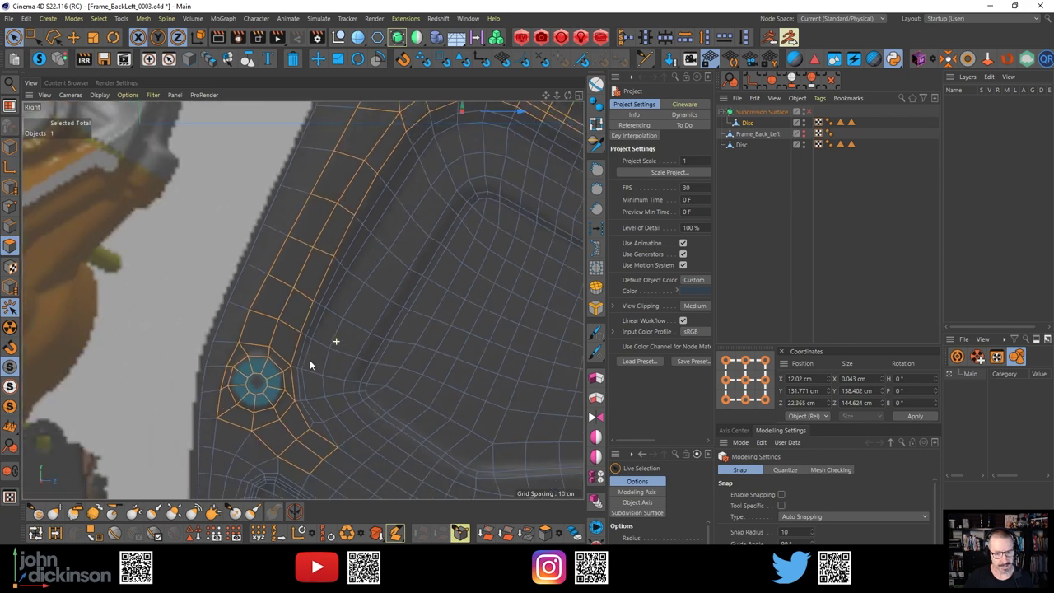
middle_click_drag(391, 280, 198, 404, "alt")
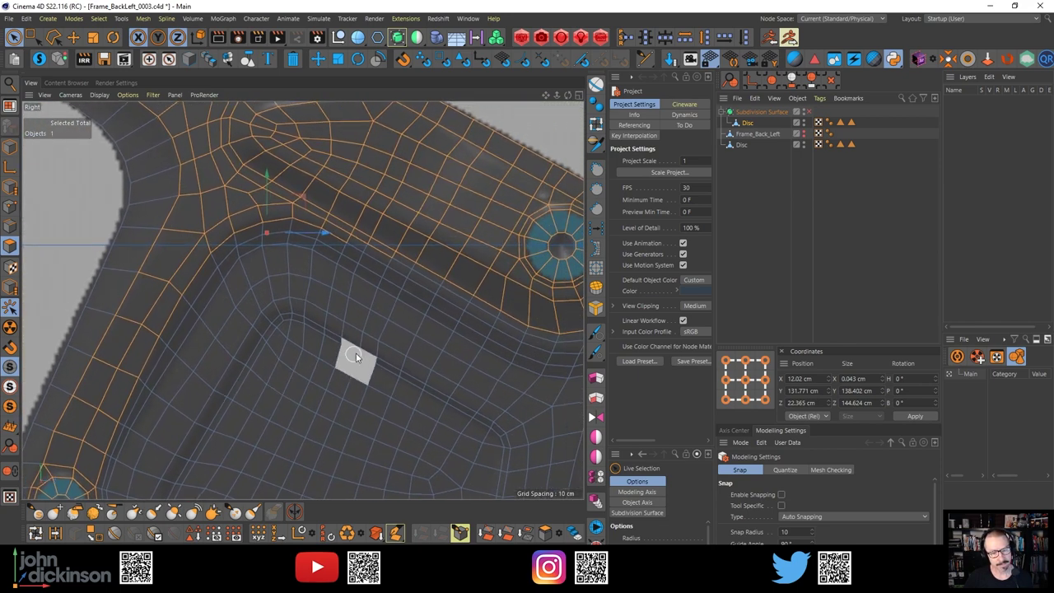
middle_click_drag(353, 357, 346, 364, "alt")
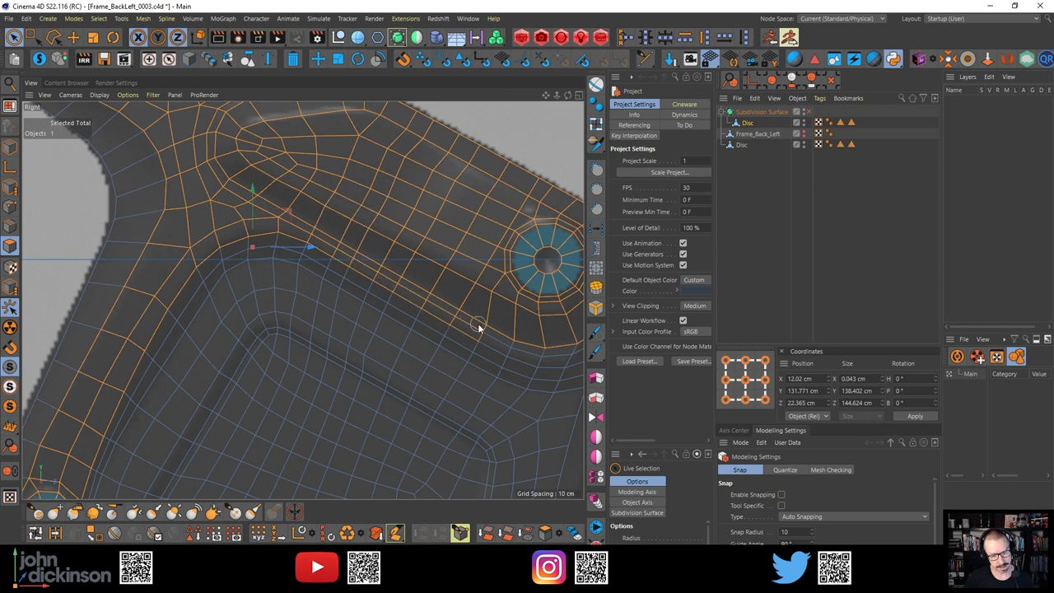
middle_click_drag(556, 349, 440, 355)
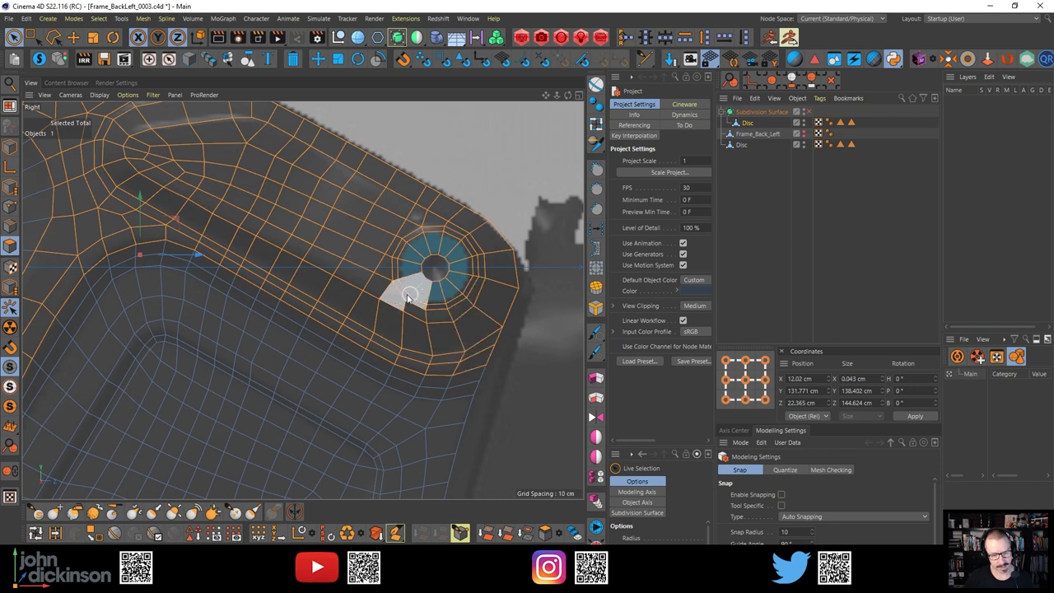
middle_click_drag(419, 289, 452, 302)
middle_click_drag(489, 336, 154, 181)
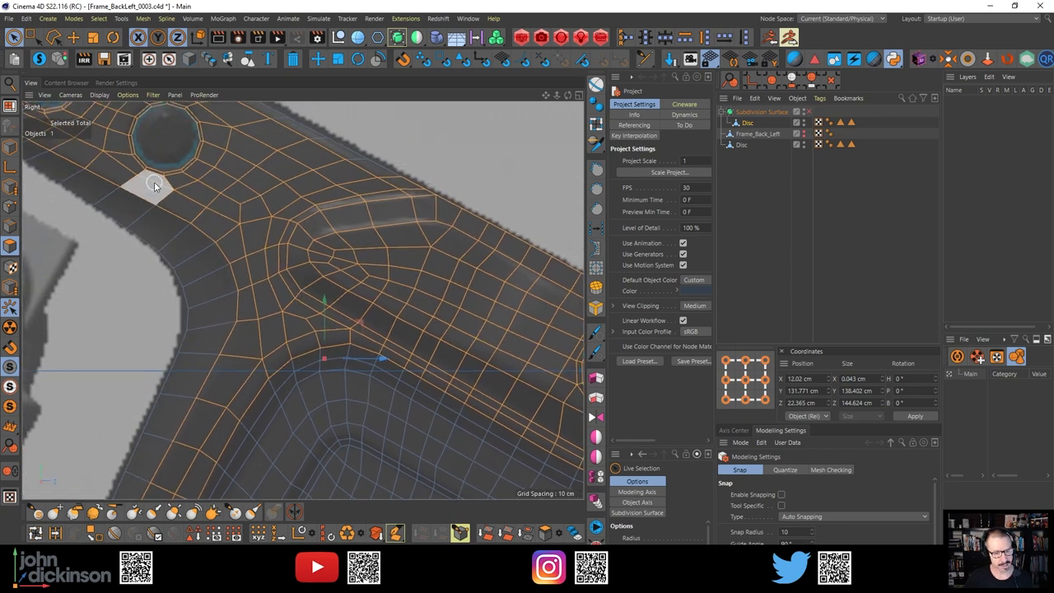
middle_click_drag(364, 273, 465, 360, "alt")
middle_click_drag(415, 314, 420, 339, "alt")
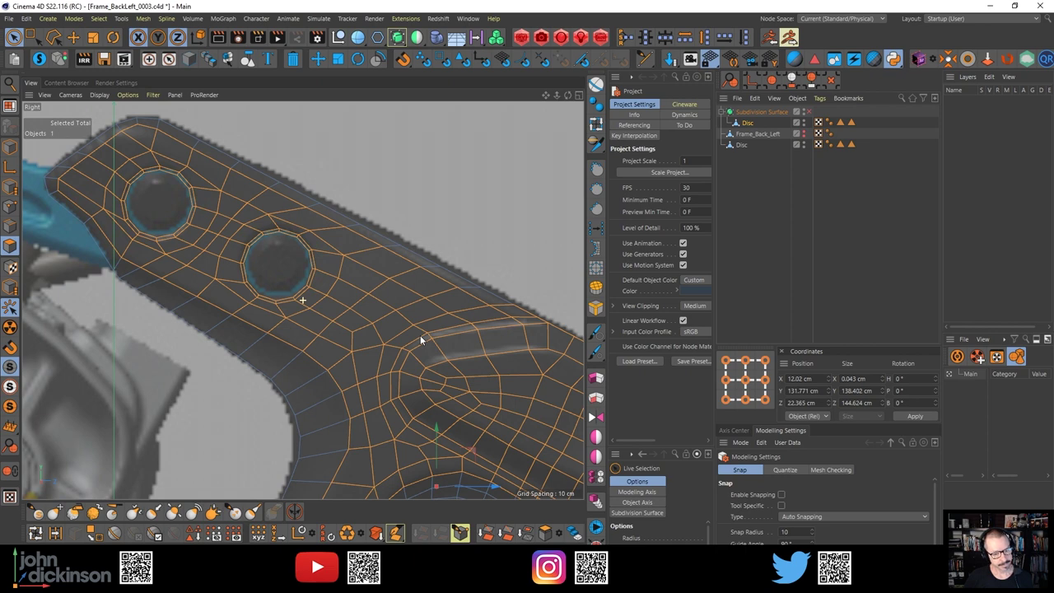
middle_click_drag(419, 335, 382, 204)
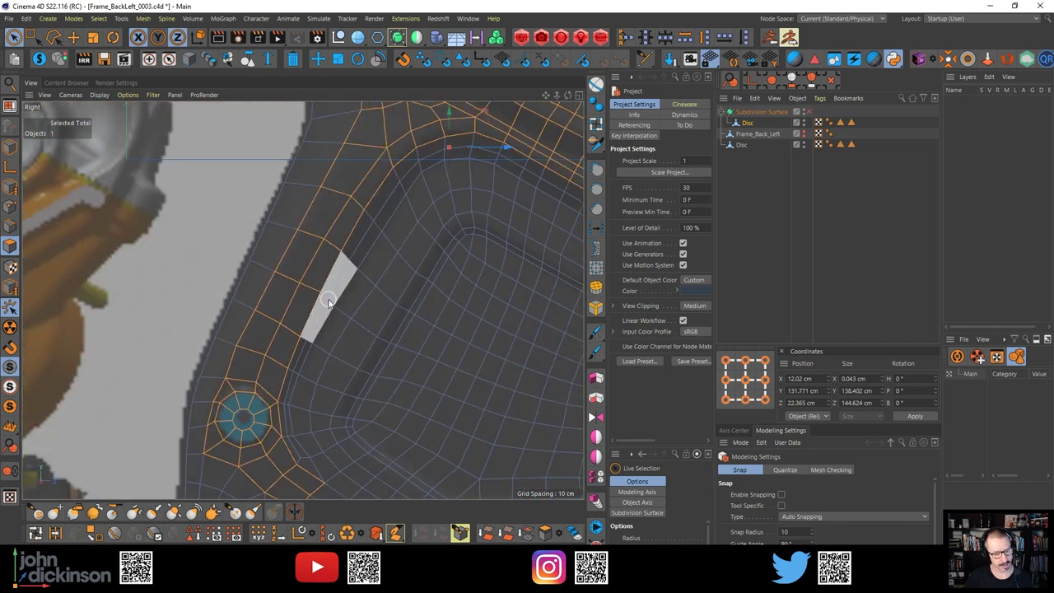
Nudge the corner point above the small round hole slightly toward the frame's outer edge with the Polygon Pen
key("m")
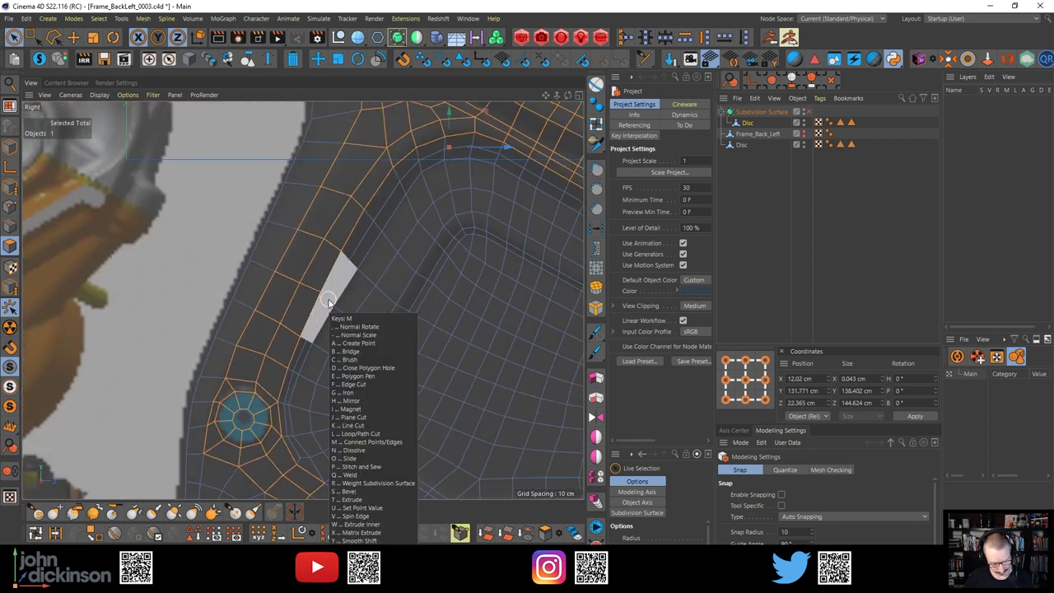
key("e")
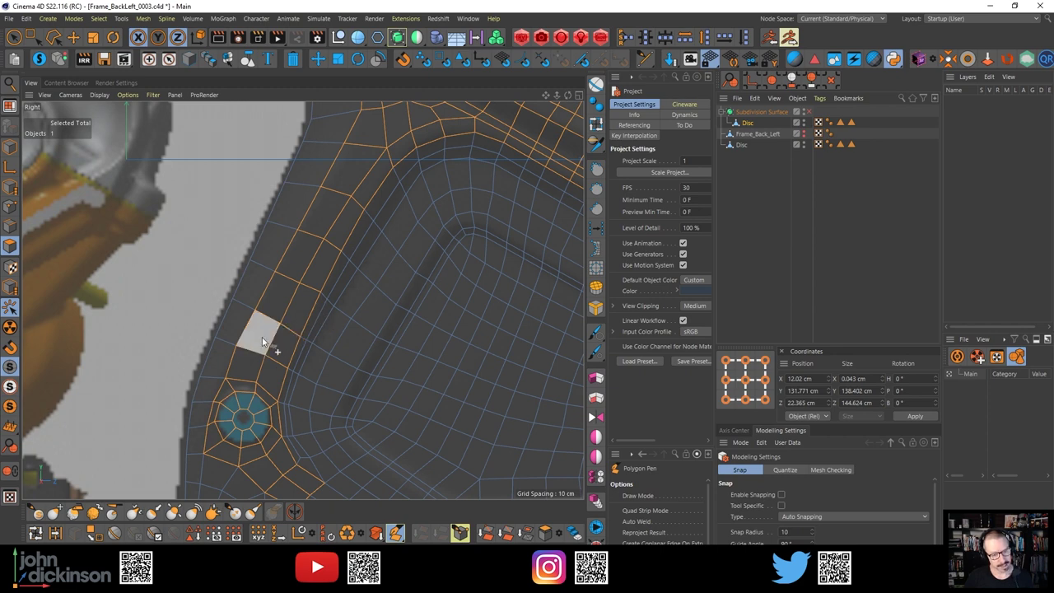
middle_click_drag(272, 334, 292, 350)
scroll(289, 348, "up", 3)
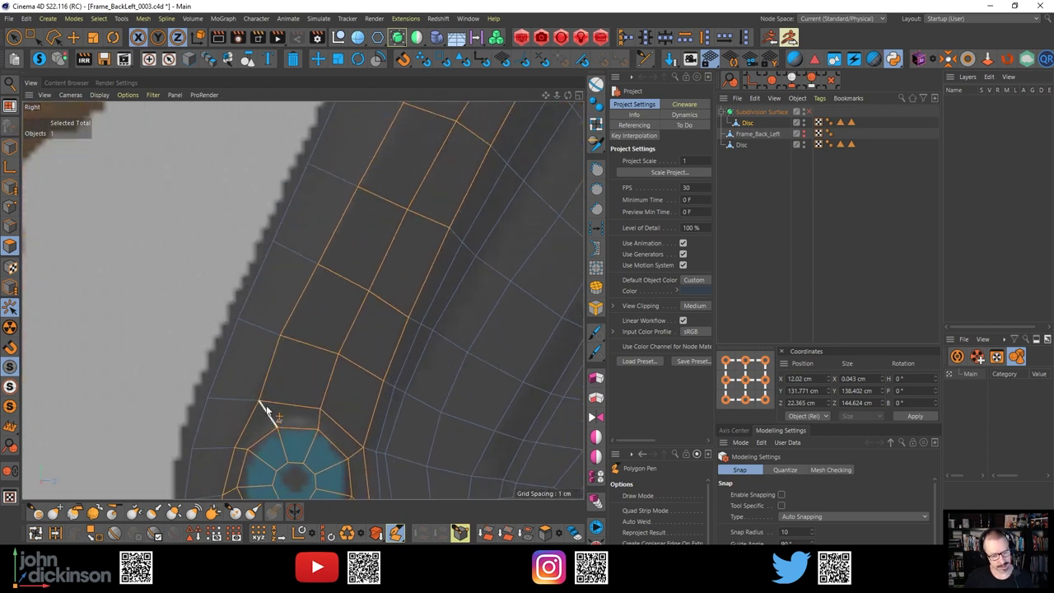
left_click_drag(258, 402, 253, 399)
scroll(321, 337, "down", 3)
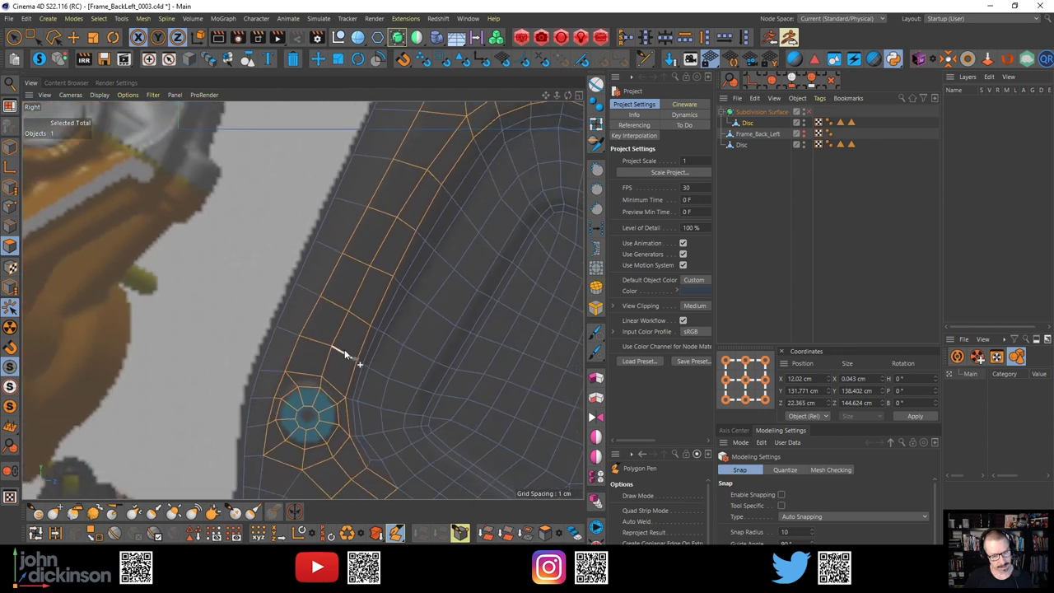
scroll(324, 310, "up", 1)
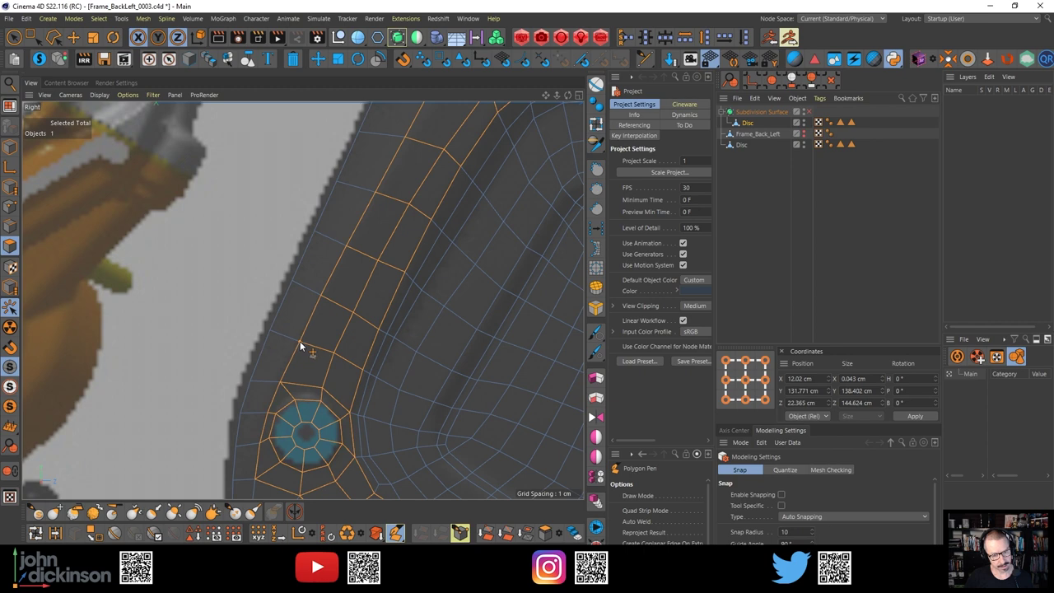
scroll(340, 346, "down", 5)
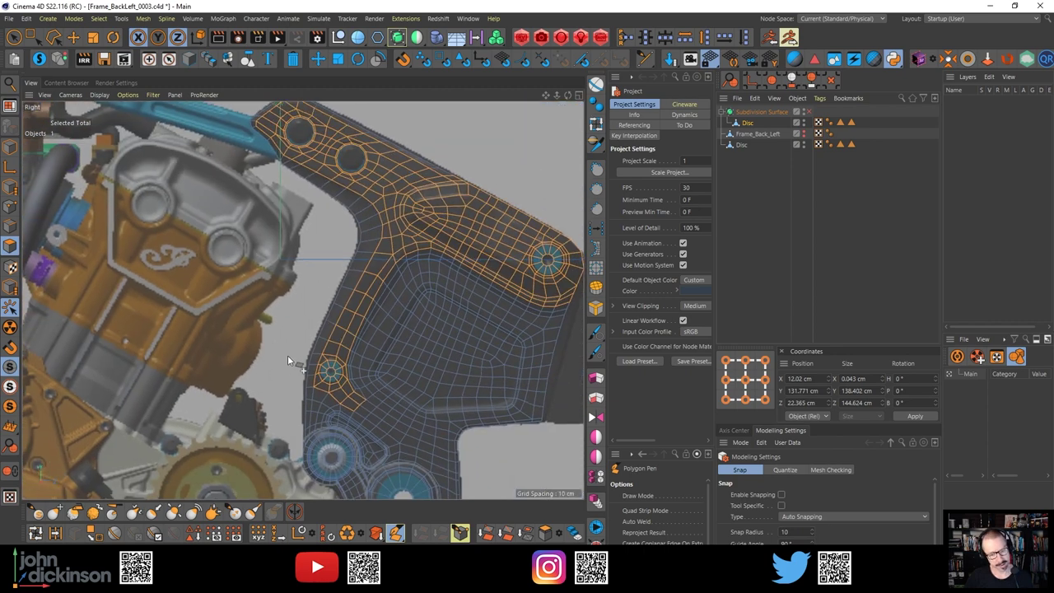
scroll(322, 362, "up", 5)
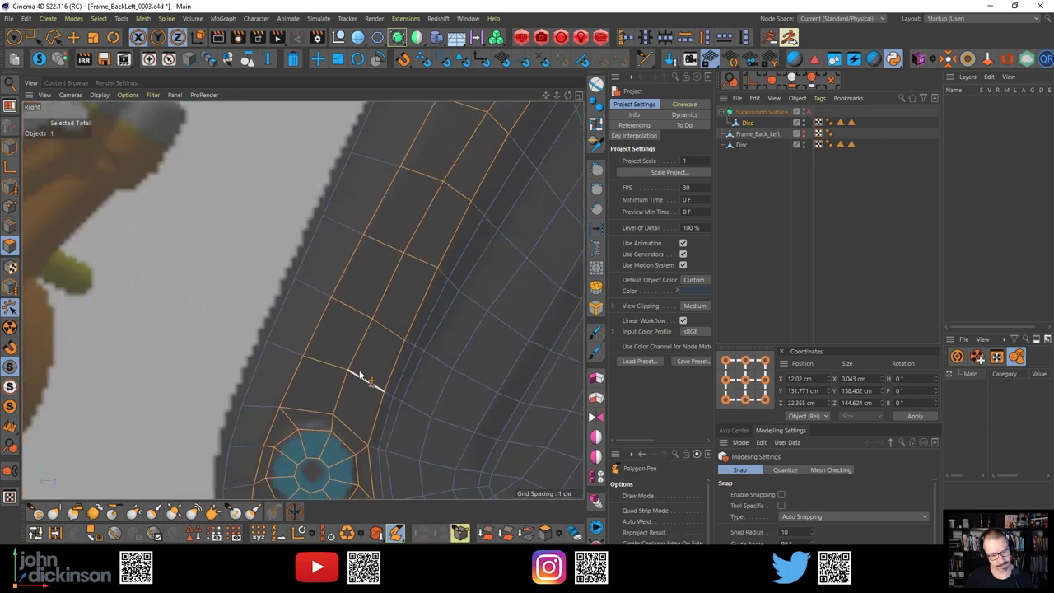
key("k")
key("l")
scroll(362, 346, "down", 5)
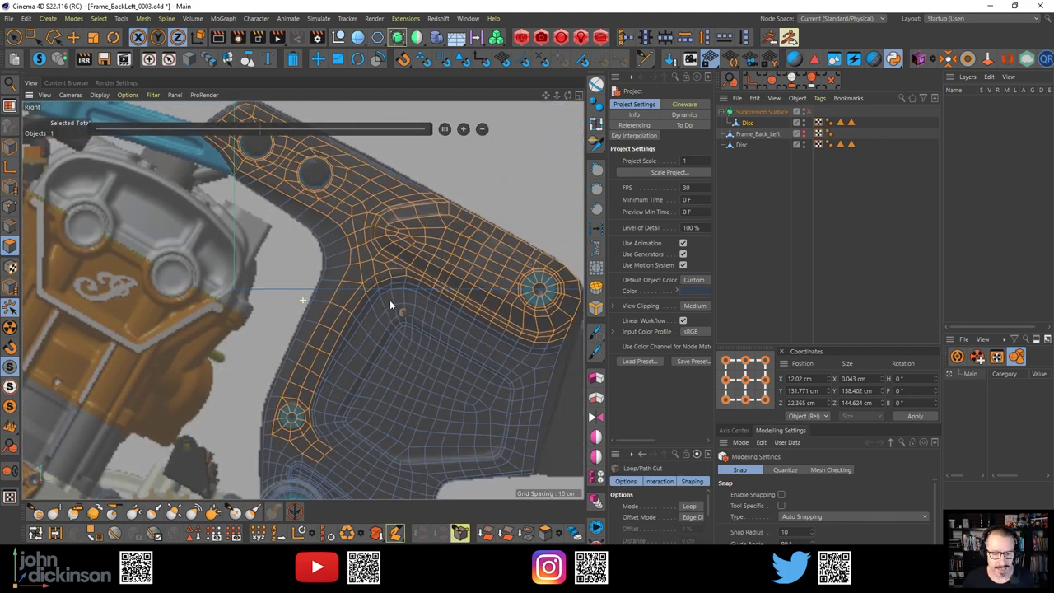
Switch to the Perspective view and compare the selected raised area and the pentagonal recess with the frame's reference photo
left_click_drag(389, 305, 398, 252, "alt")
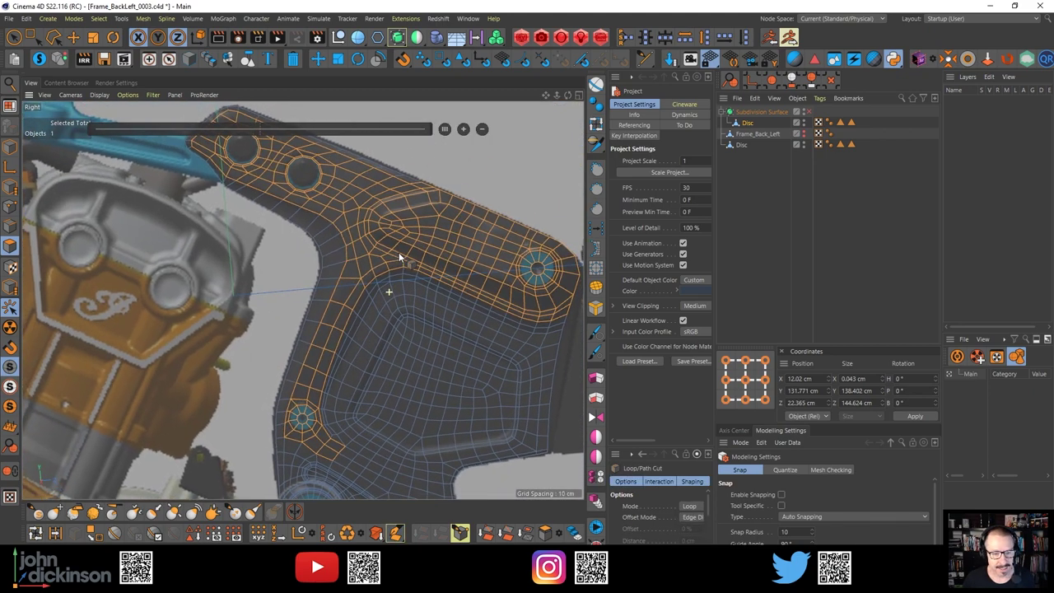
middle_click(480, 186)
middle_click(234, 211)
scroll(429, 238, "down", 4)
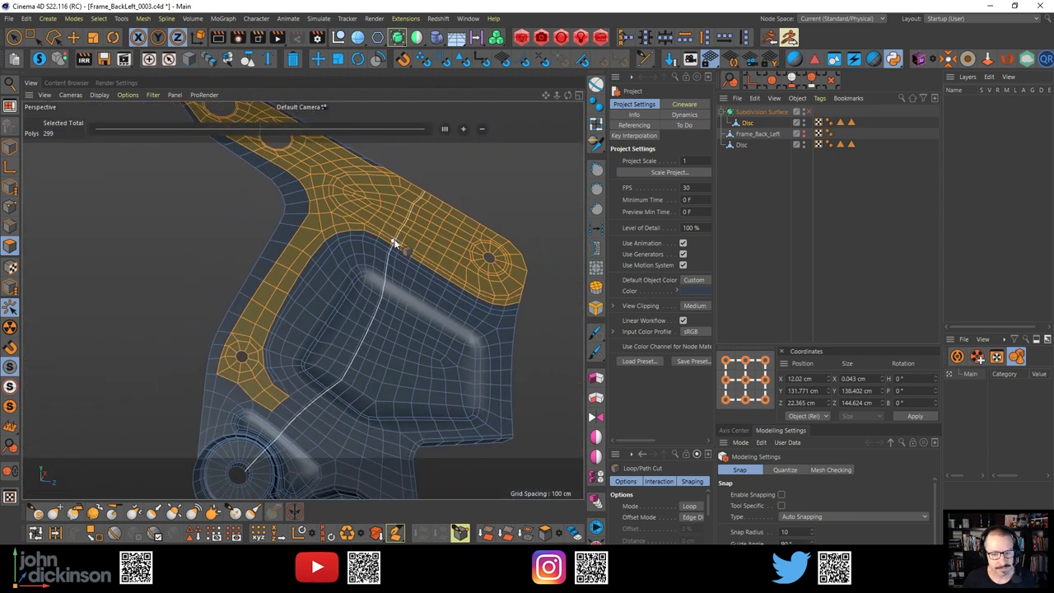
left_click_drag(394, 244, 394, 205, "alt")
left_click_drag(0, 191, 429, 170)
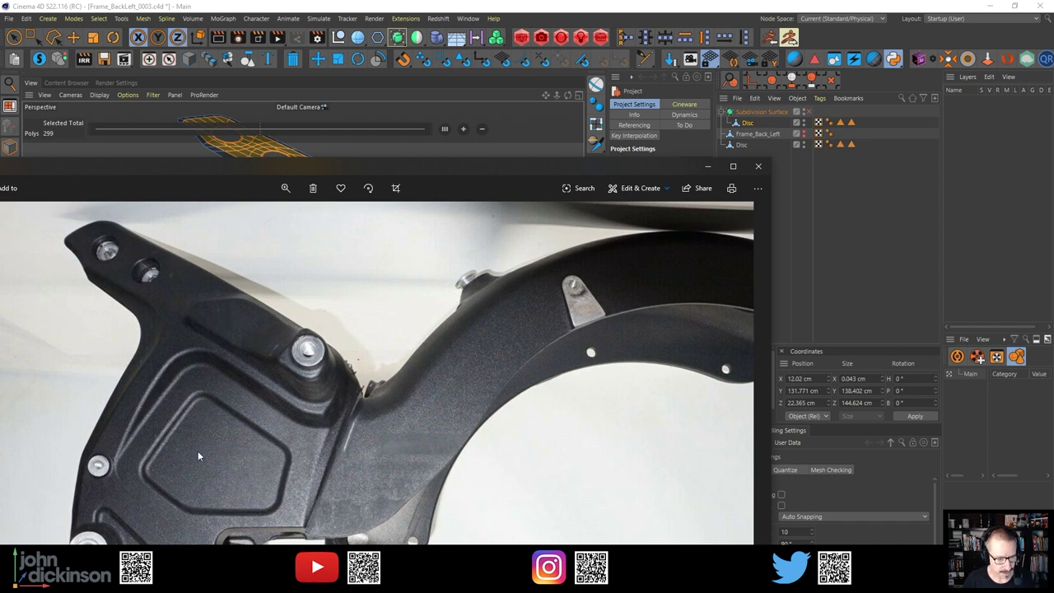
mouse_move(216, 451)
left_mouse_down()
mouse_move(245, 319)
mouse_move(251, 389)
mouse_move(231, 443)
left_mouse_up()
left_click_drag(448, 175, 0, 216)
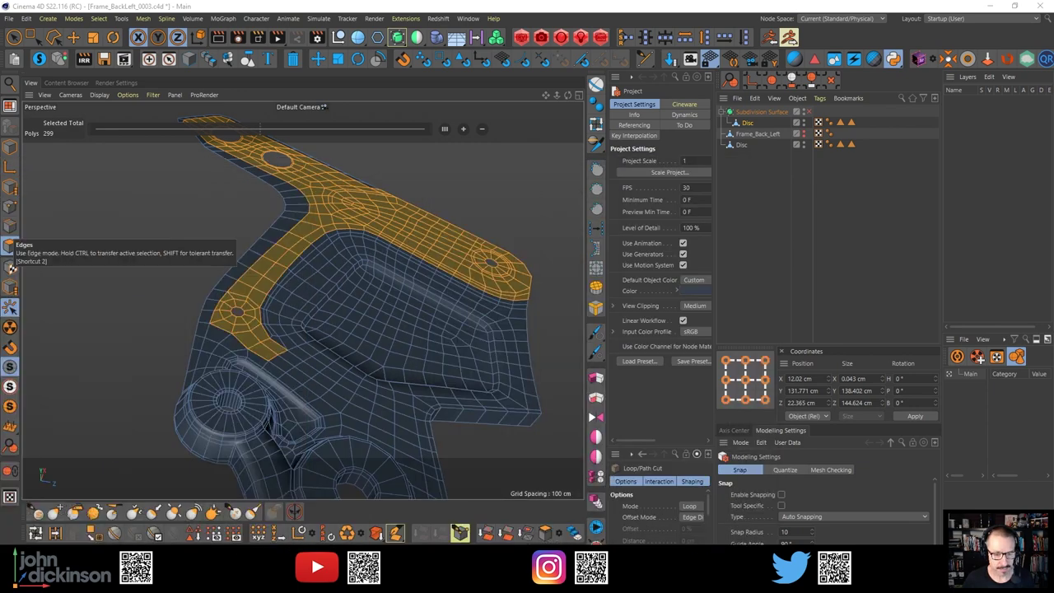
Try to move the selected polygons outward from the frame by about 4.15 cm along the X axis with the Move tool
scroll(473, 321, "up", 3)
left_click_drag(439, 322, 438, 272, "alt")
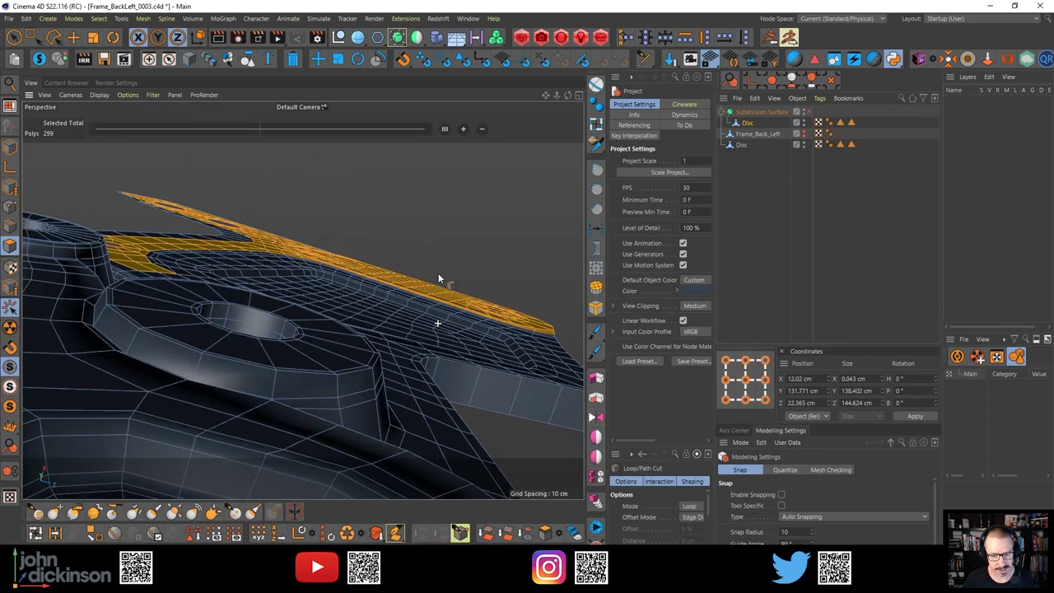
left_click_drag(328, 280, 330, 346, "alt")
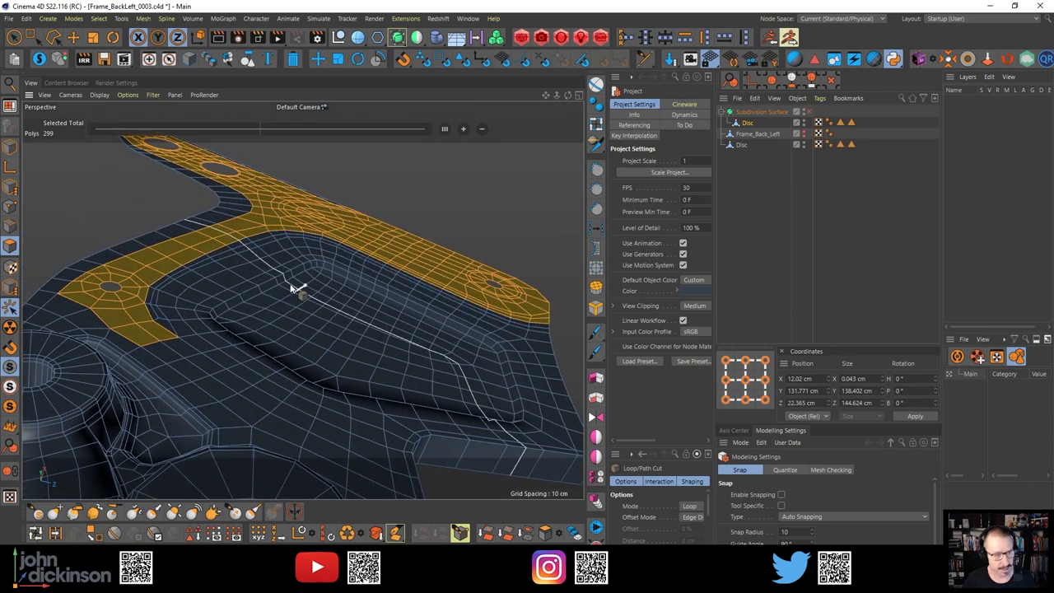
left_click(74, 37)
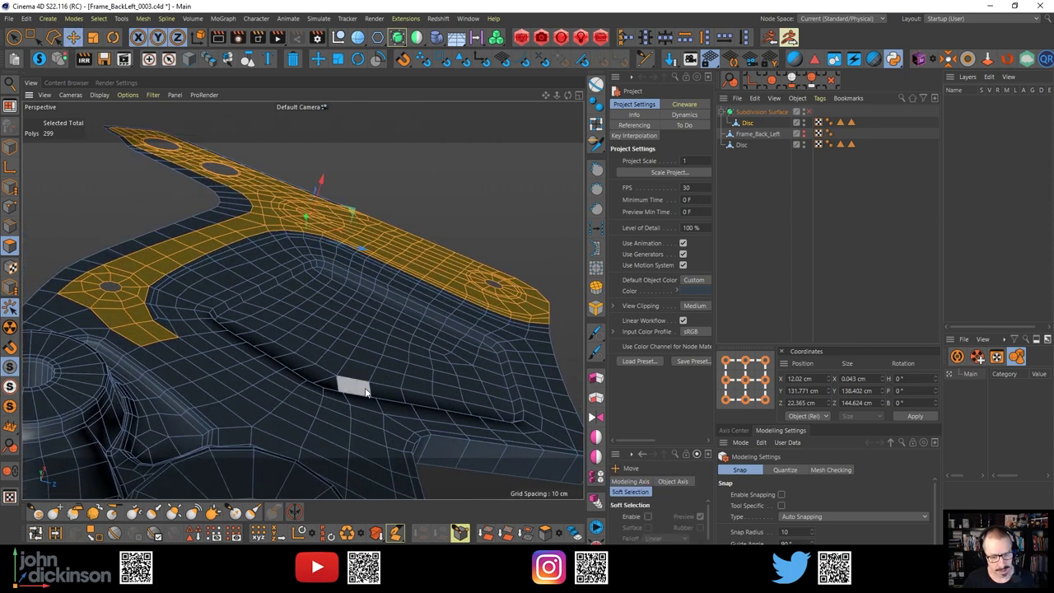
mouse_move(284, 317)
left_mouse_down("alt")
mouse_move(288, 303)
mouse_move(296, 309)
mouse_move(319, 290)
mouse_move(314, 318)
mouse_move(275, 324)
mouse_move(275, 313)
left_mouse_up("alt")
left_click_drag(327, 238, 328, 228)
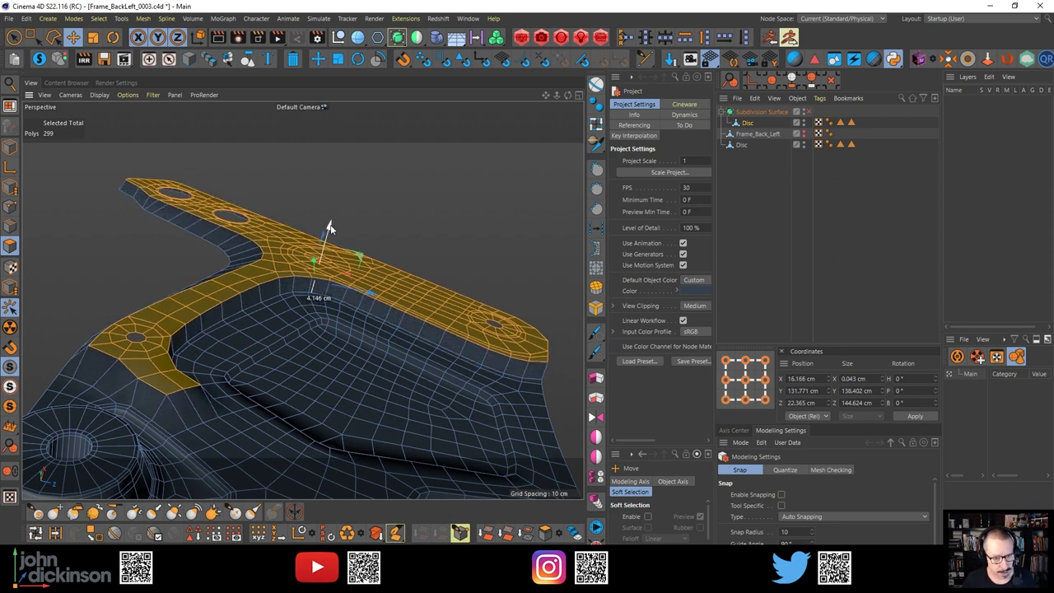
Inspect the moved polygons along the frame's edge and around the small round hole, and undo the move
left_click_drag(328, 228, 332, 463, "alt")
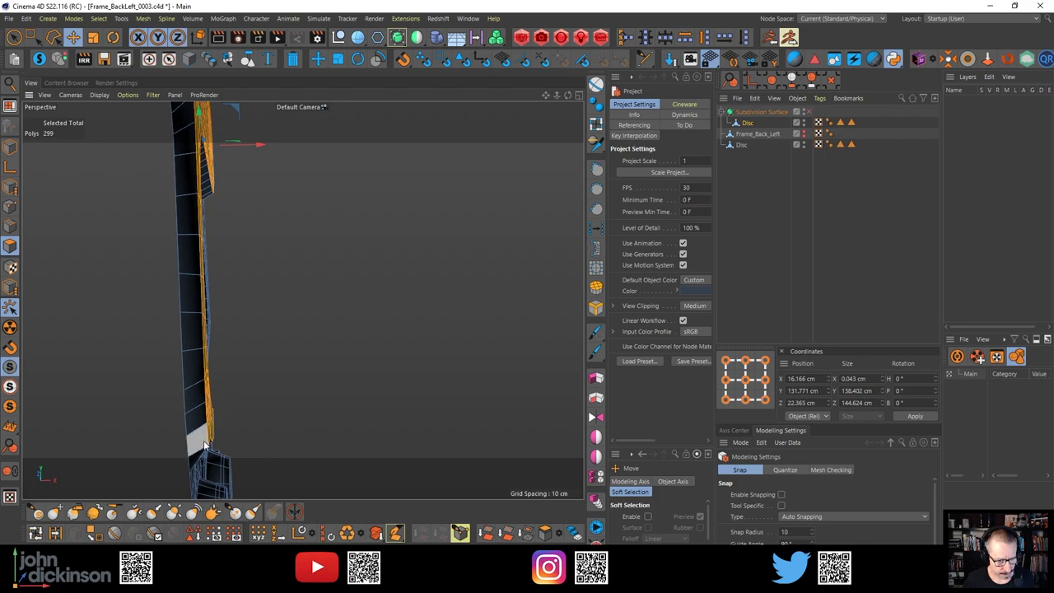
left_click_drag(205, 385, 242, 224, "alt")
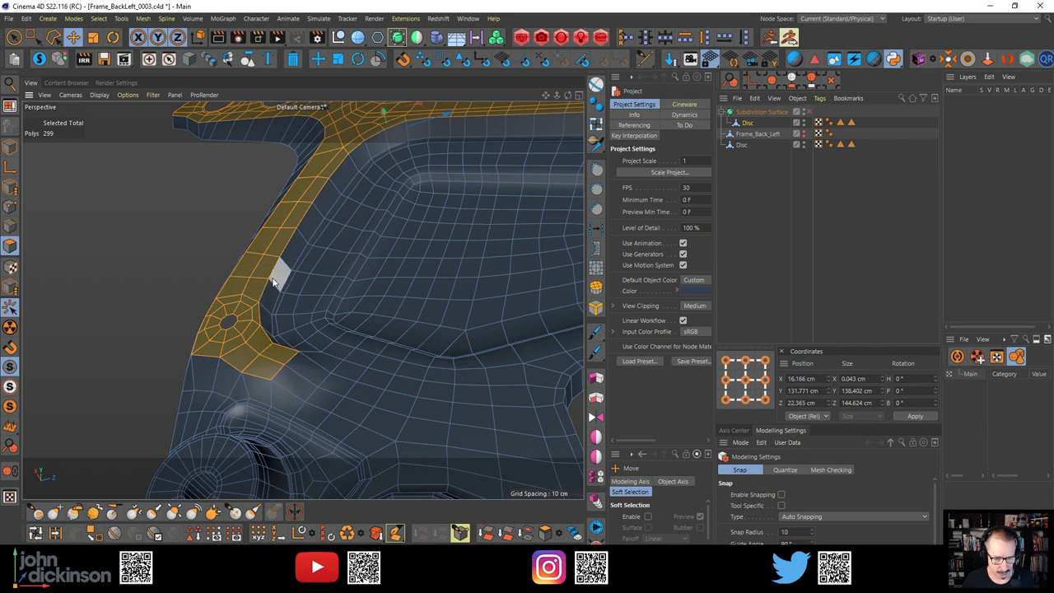
left_click_drag(296, 266, 261, 269, "alt")
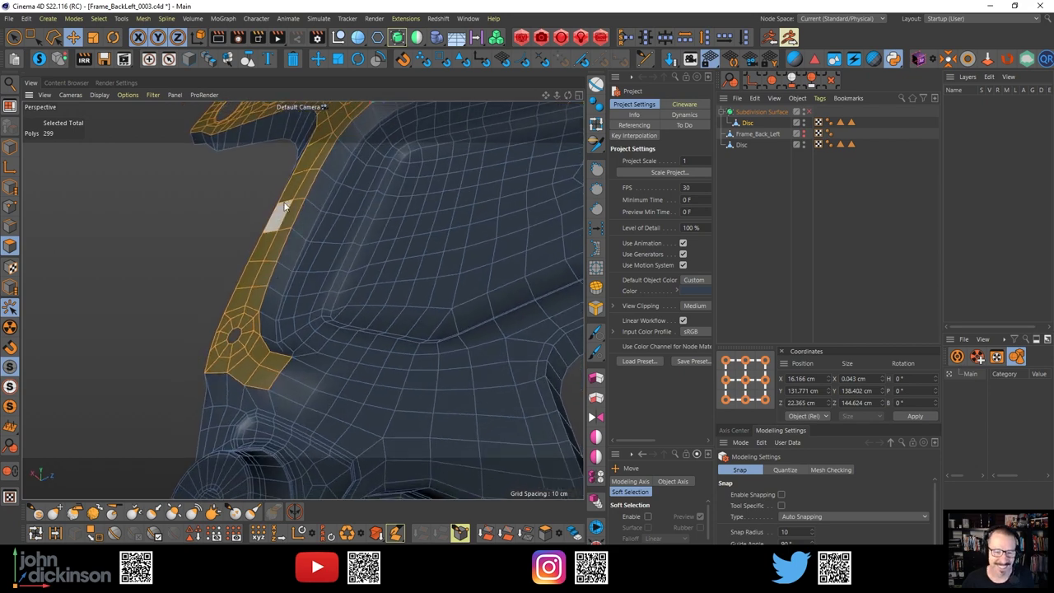
left_click_drag(282, 342, 352, 311, "alt")
right_click_drag(371, 299, 363, 300, "alt")
left_click_drag(303, 299, 316, 337, "alt")
right_click_drag(348, 307, 321, 313, "alt")
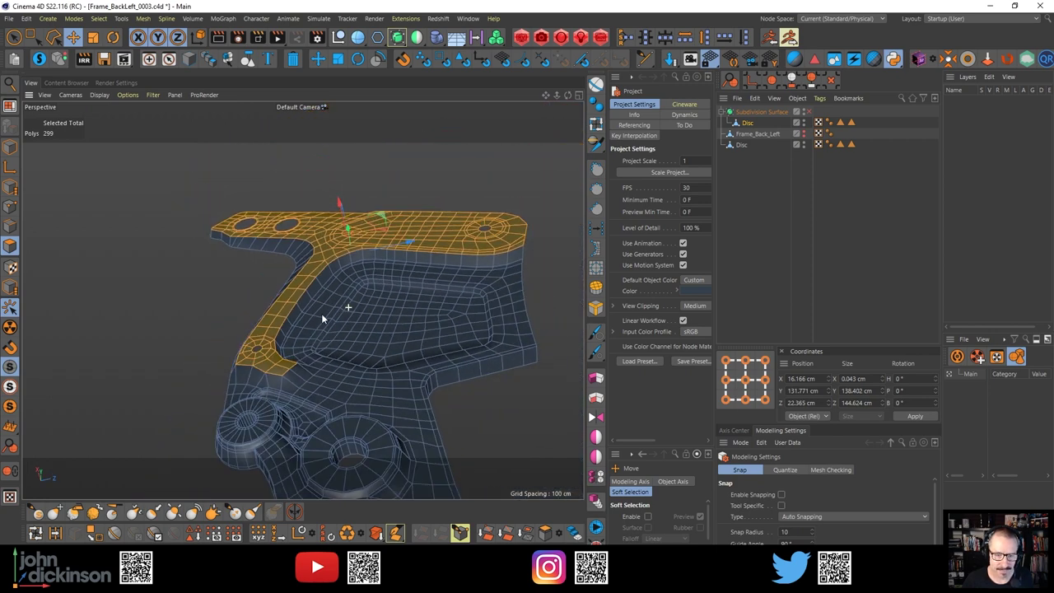
left_click_drag(321, 317, 323, 322)
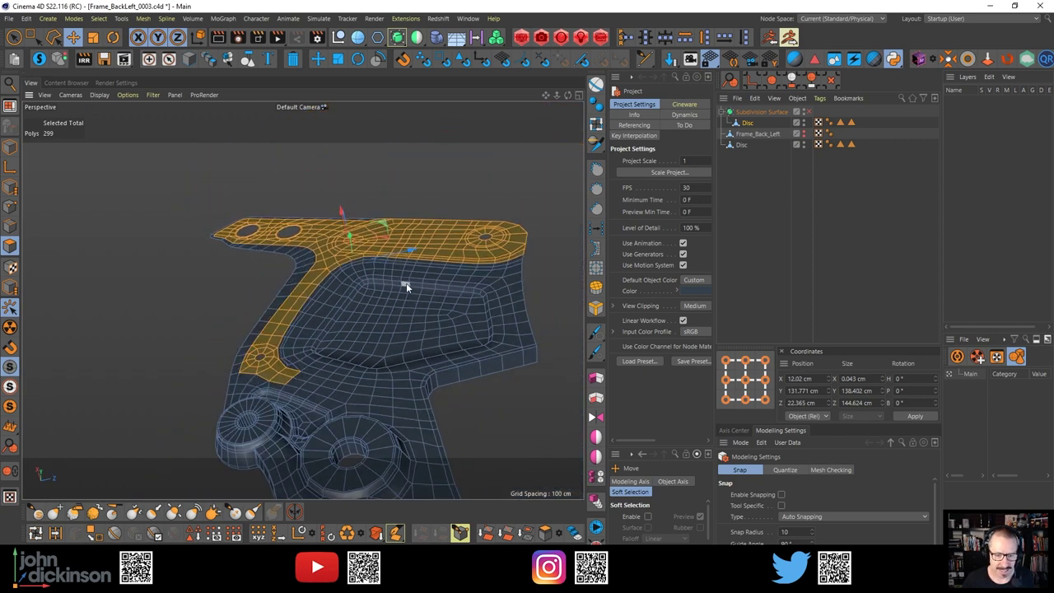
left_click_drag(405, 282, 384, 269, "alt")
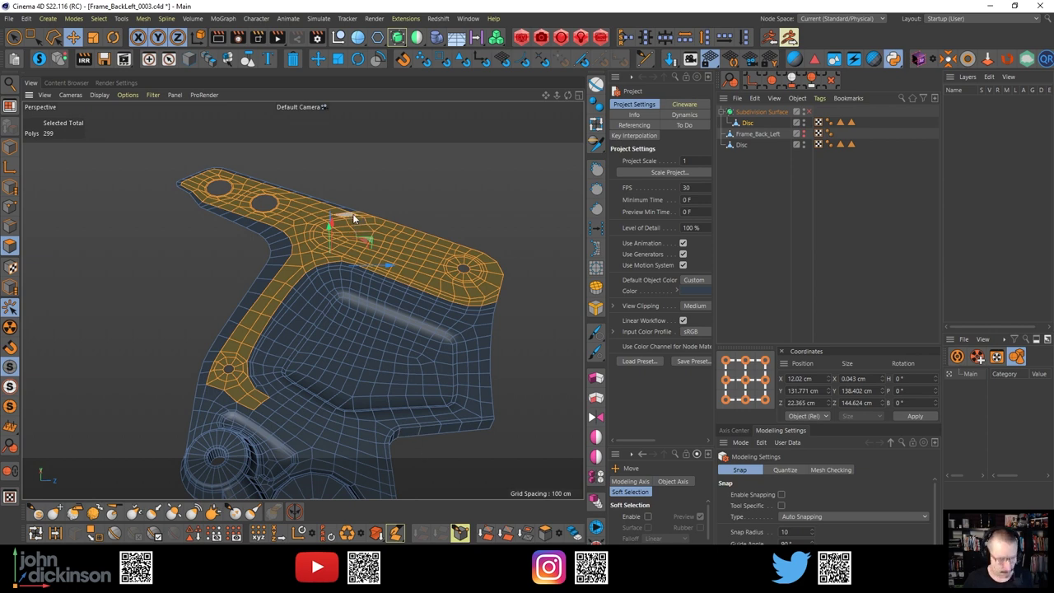
Look up the Magnet command in the Commander and close the search without running it
key("shift+c")
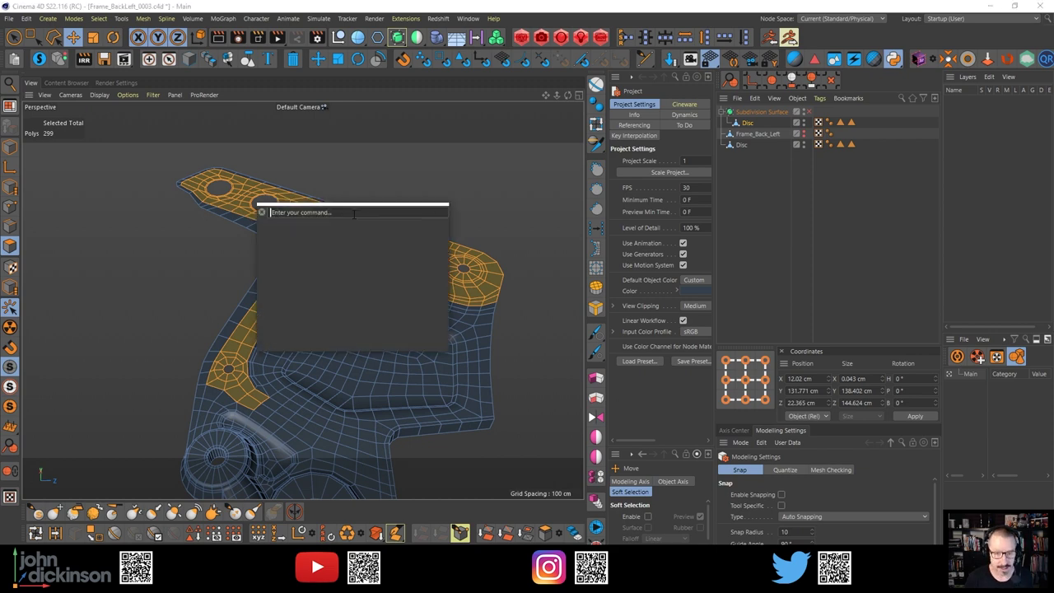
type("magnet")
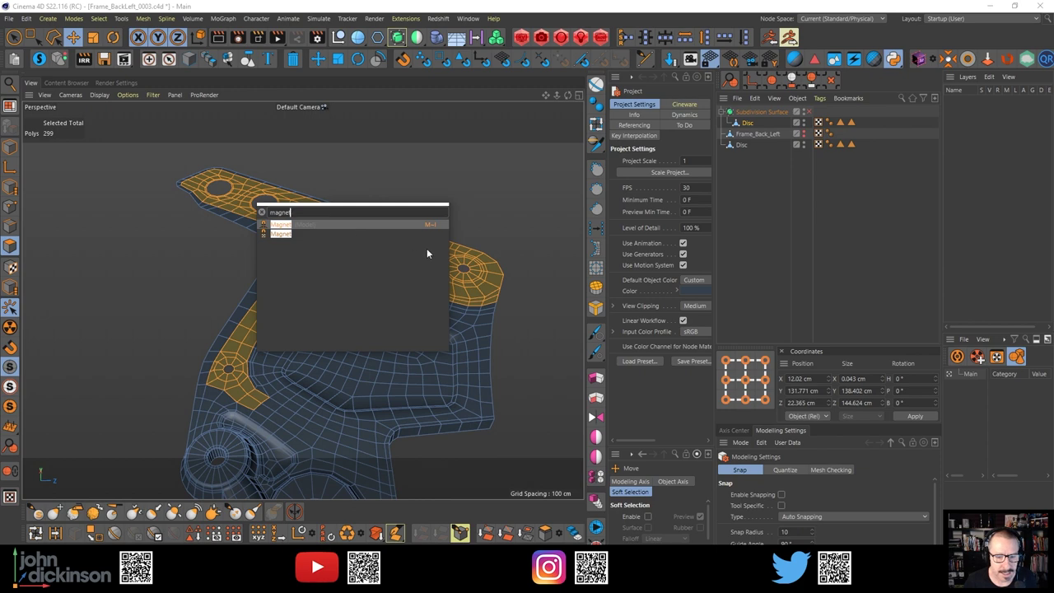
left_click(261, 211)
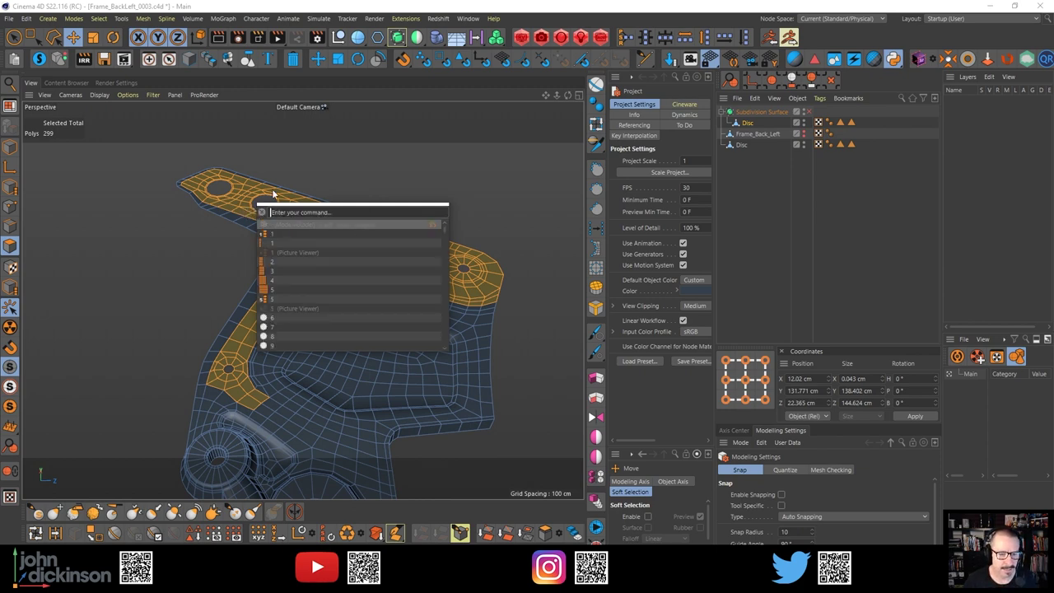
left_click(535, 223)
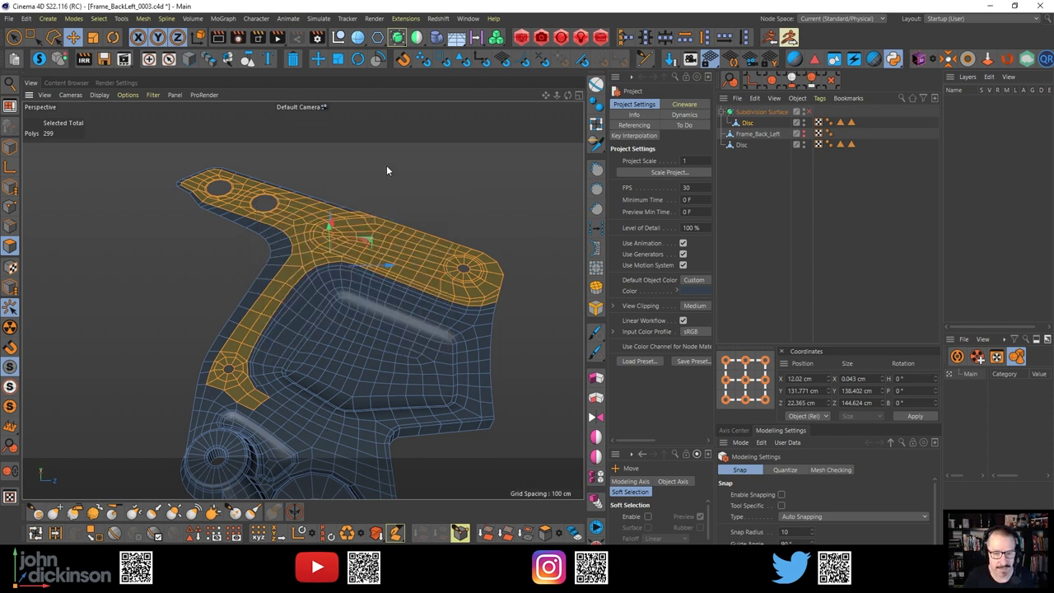
Try to pull the selected polygons near the arm's middle with the Magnet tool at a 30 cm radius
key("m")
key("i")
left_click_drag(375, 200, 345, 197)
left_click_drag(363, 237, 366, 206, "alt")
key("ctrl+z")
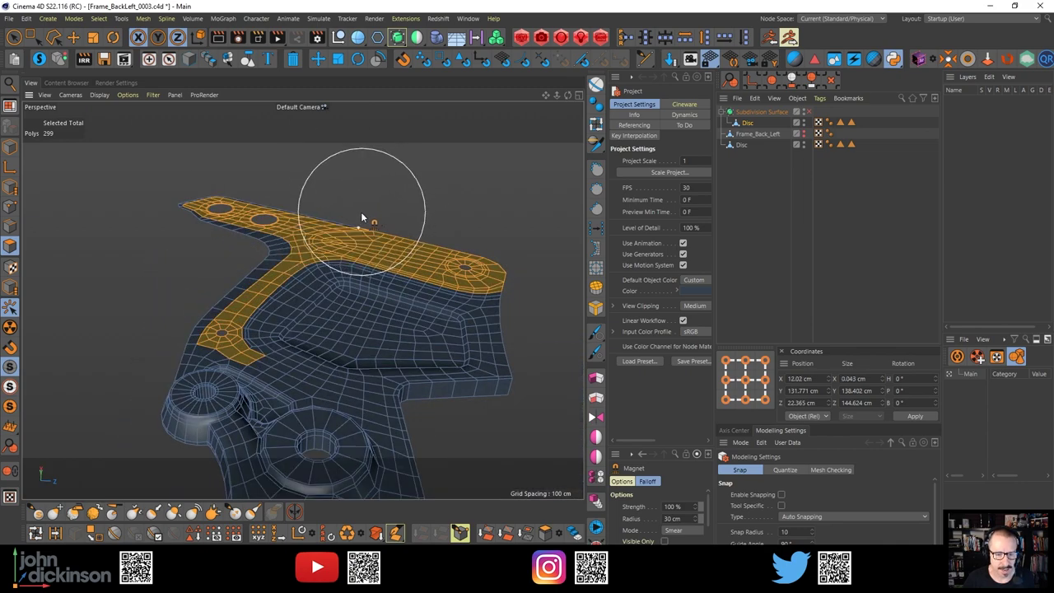
Enlarge the Magnet radius to about 61.6 cm and try pulling the middle of the selected area outward
middle_click_drag(326, 236, 395, 209)
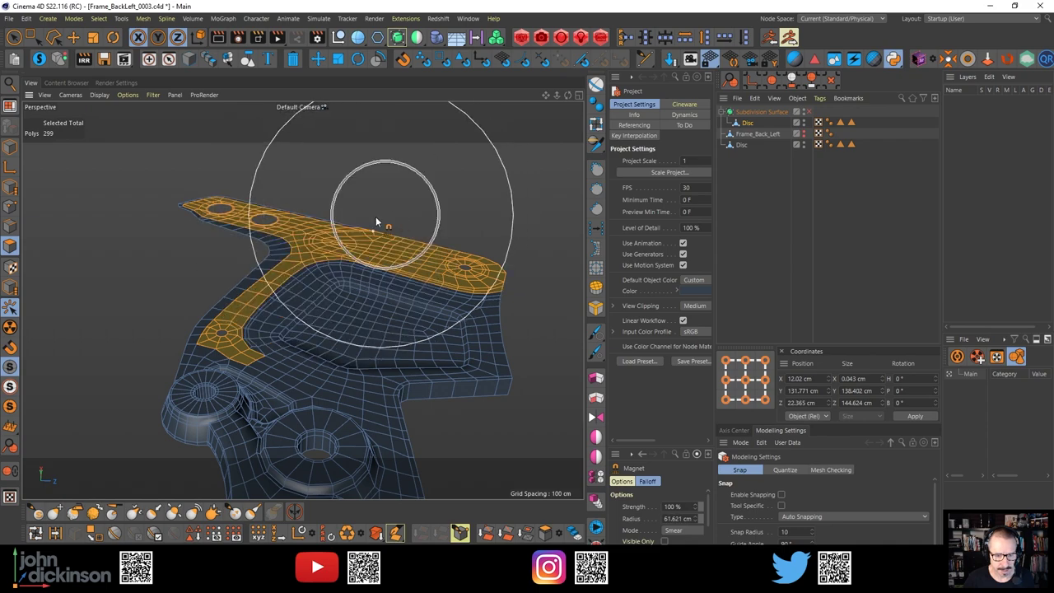
left_click_drag(330, 238, 336, 218)
key("ctrl+z")
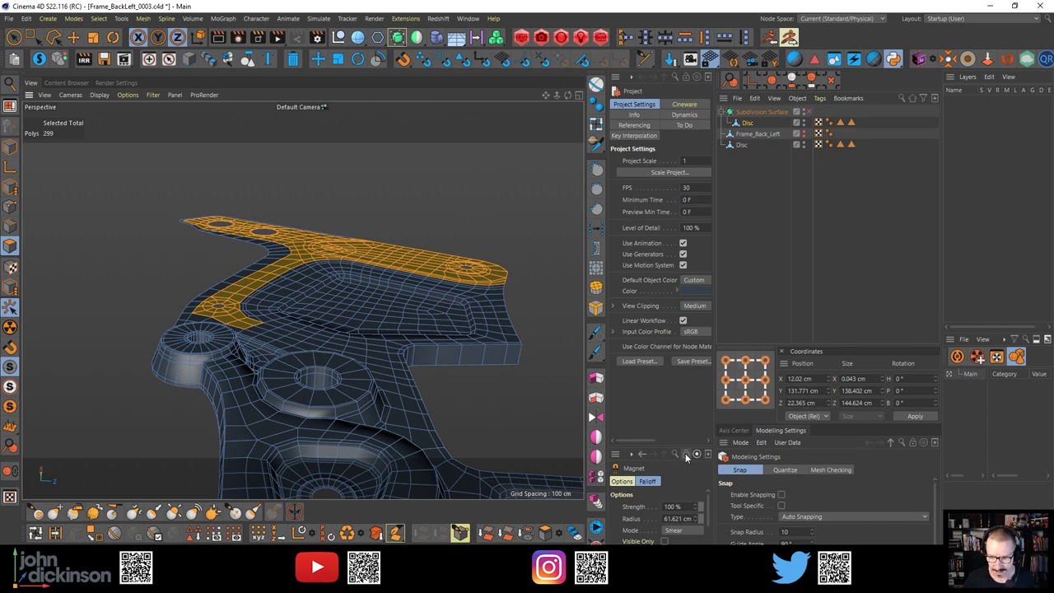
Enlarge the Attributes area to show all Magnet settings and check the mode options, keeping Smear
left_click_drag(679, 446, 796, 310)
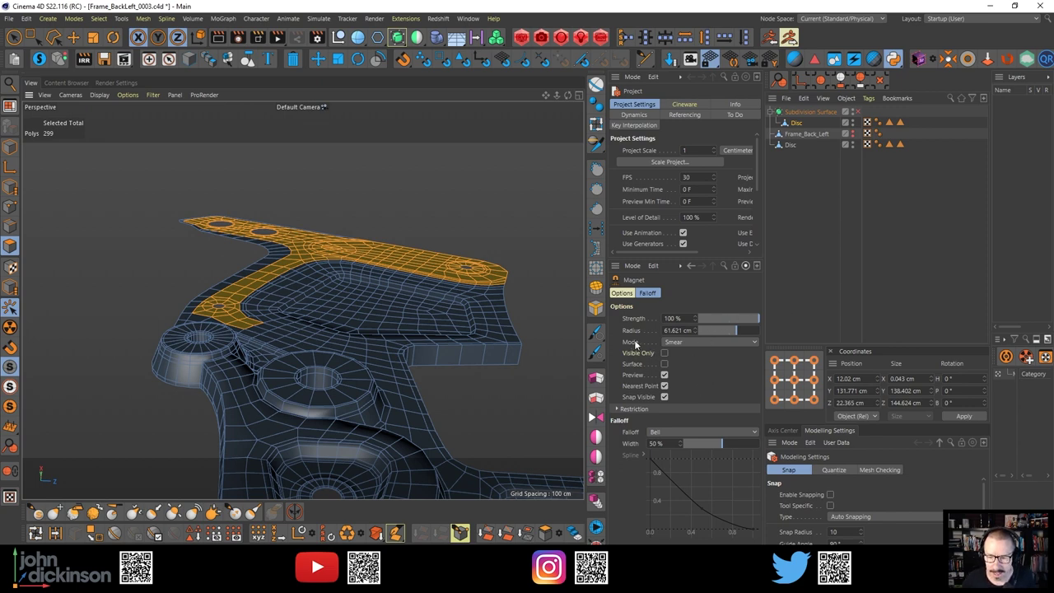
left_click(691, 343)
left_click(689, 293)
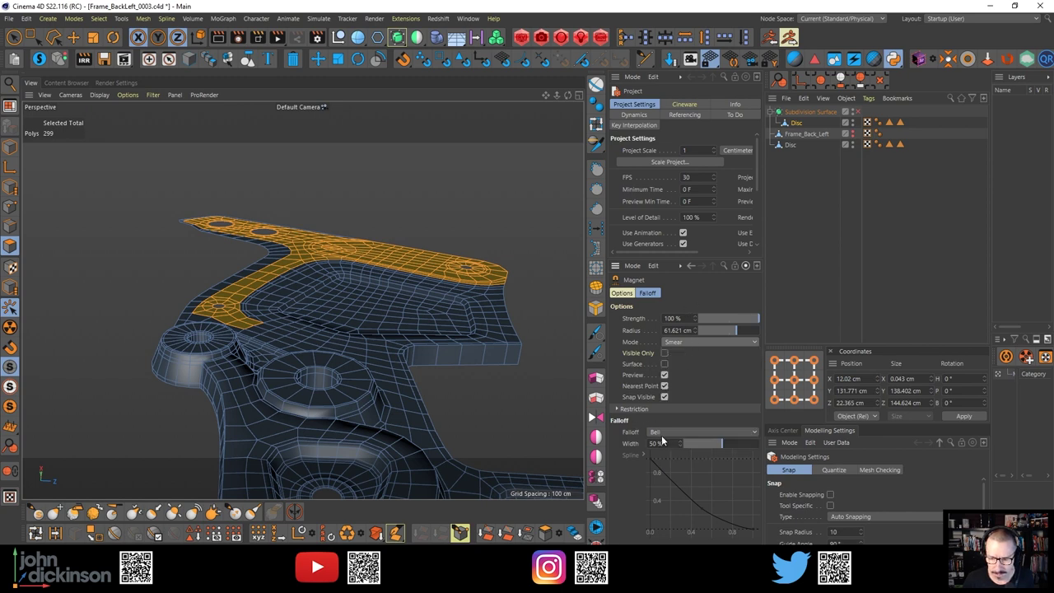
Try pulling the selected area's middle outward at several strengths with the Magnet's Bell falloff, undoing each pull
left_click_drag(332, 243, 335, 173)
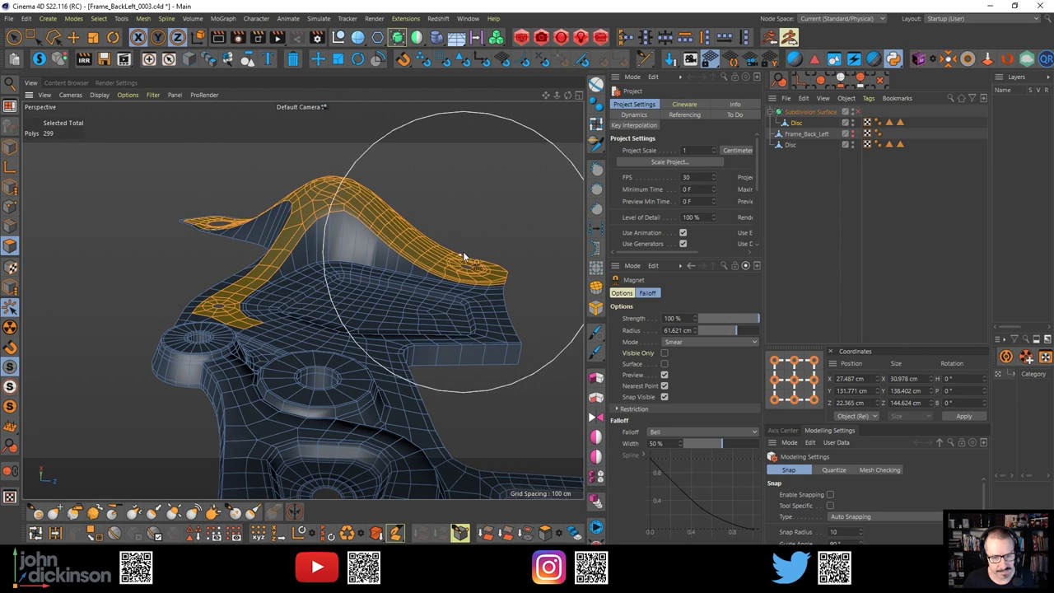
key("ctrl+z")
left_click_drag(333, 251, 340, 206)
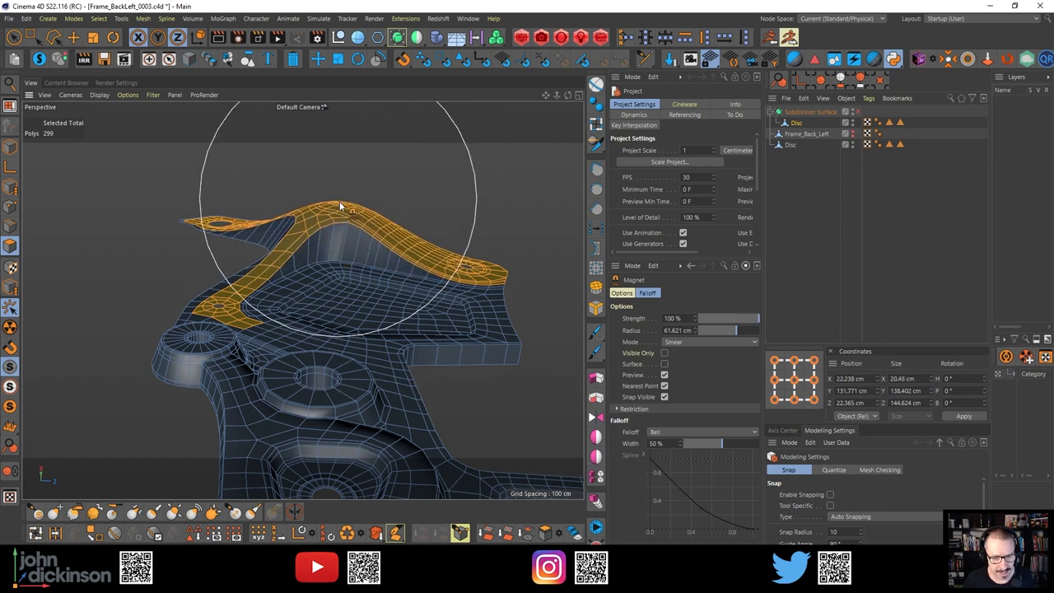
key("ctrl+z")
left_click_drag(317, 239, 319, 198)
left_click_drag(328, 233, 288, 327, "alt")
key("ctrl+z")
left_click_drag(357, 209, 359, 181, "alt")
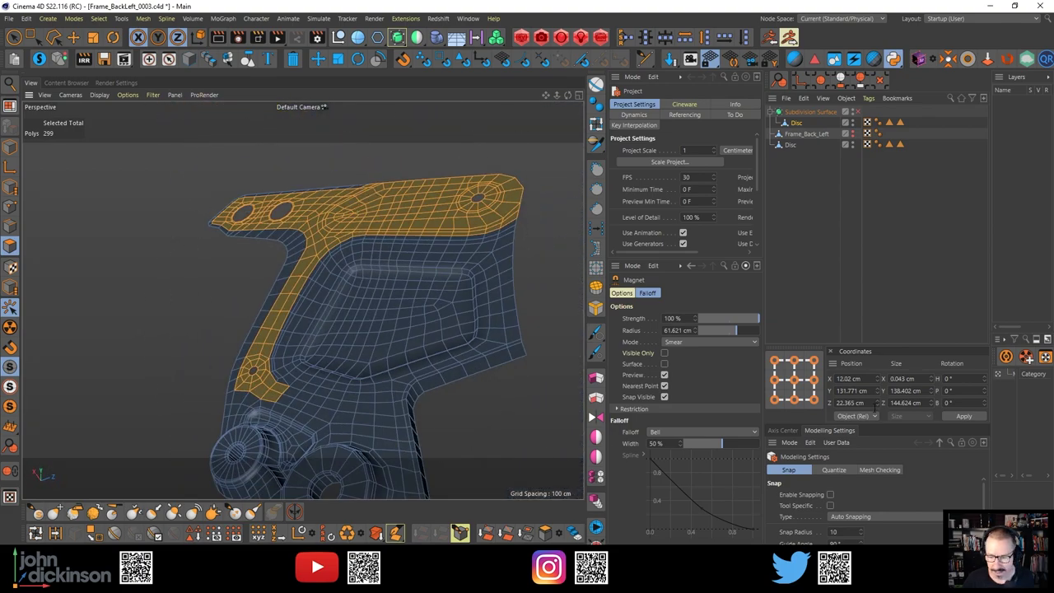
Try pulling the selected polygons outward with the Magnet falloff set to Linear and a radius of about 88 cm
left_click(693, 431)
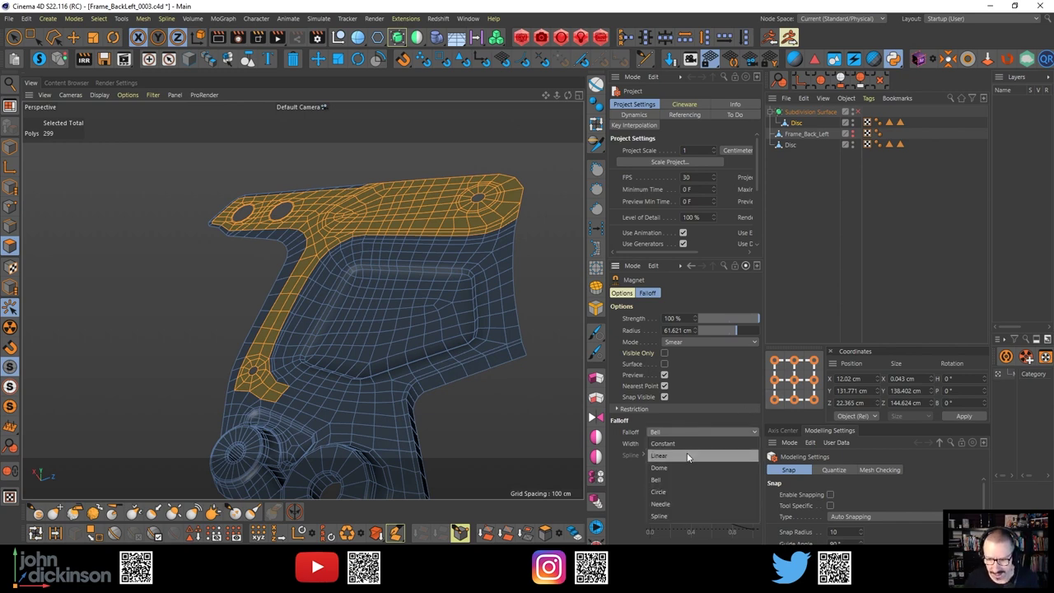
left_click(685, 455)
left_click_drag(320, 245, 354, 269, "alt")
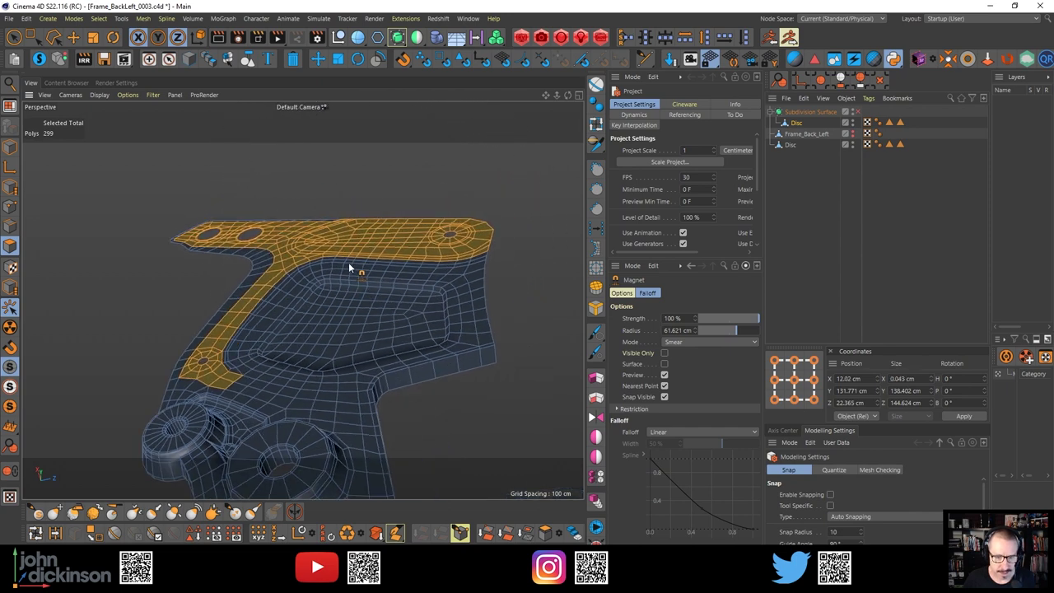
middle_click_drag(350, 257, 418, 231)
left_click_drag(403, 256, 340, 321, "alt")
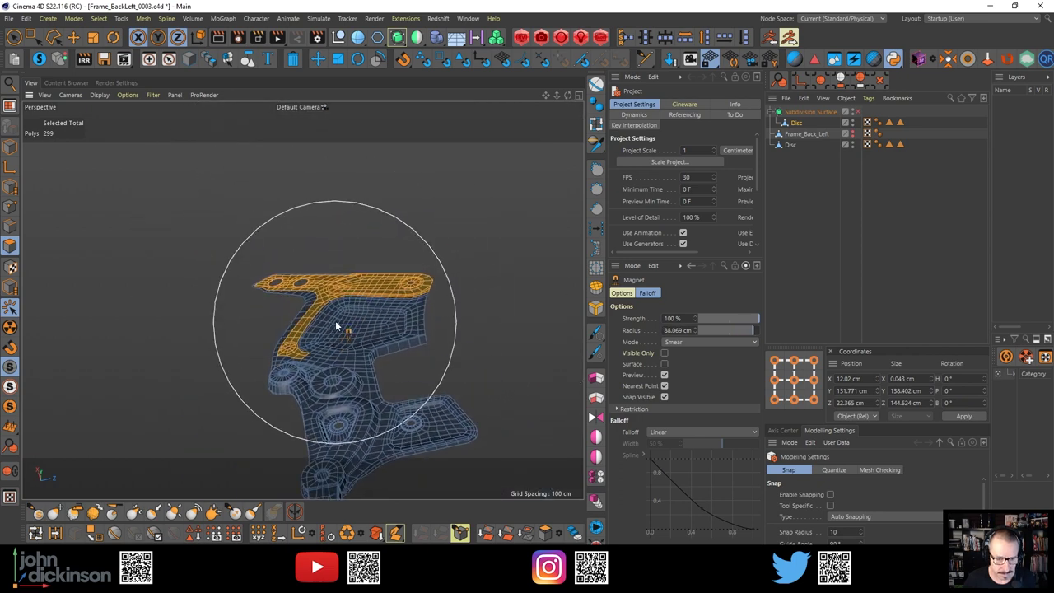
left_click_drag(330, 279, 330, 274)
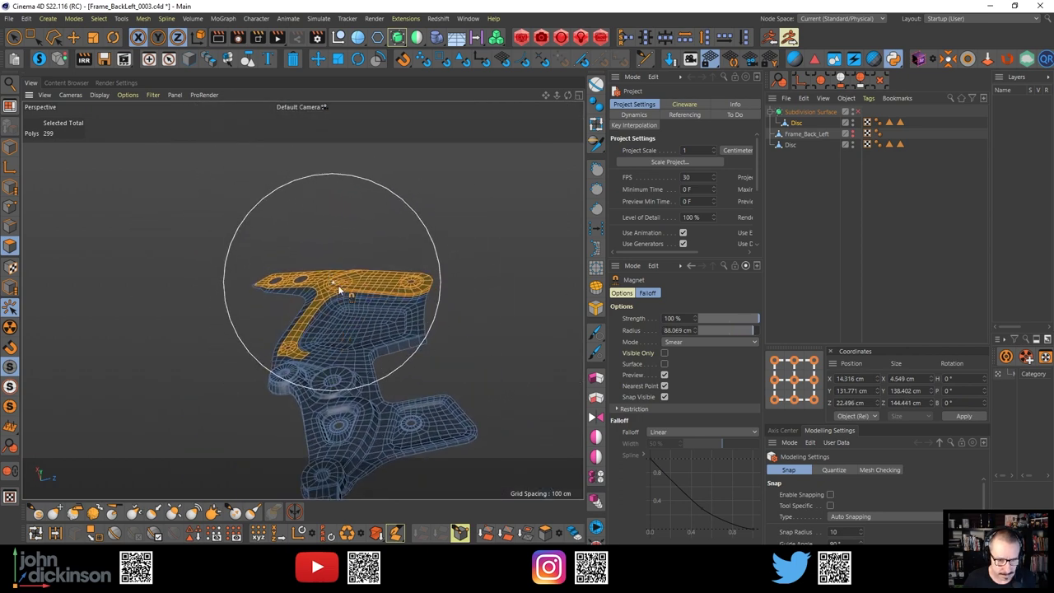
right_click_drag(357, 287, 378, 280, "alt")
Set the Magnet falloff to Constant with a radius of about 98 cm and pull the selected polygons outward about 5.3 cm
left_click(671, 431)
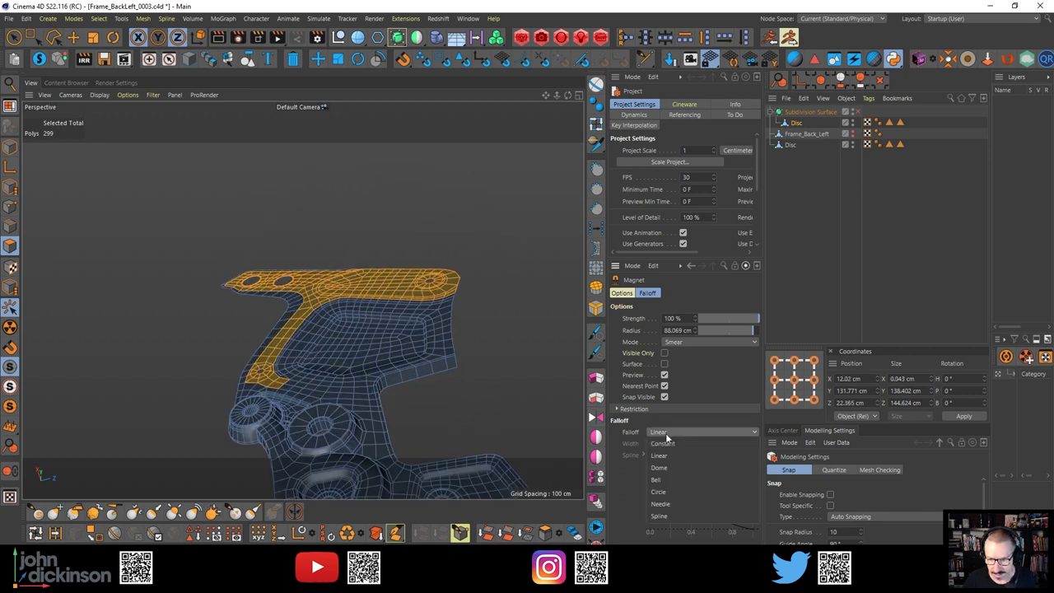
left_click(671, 444)
left_click_drag(234, 277, 273, 259, "alt")
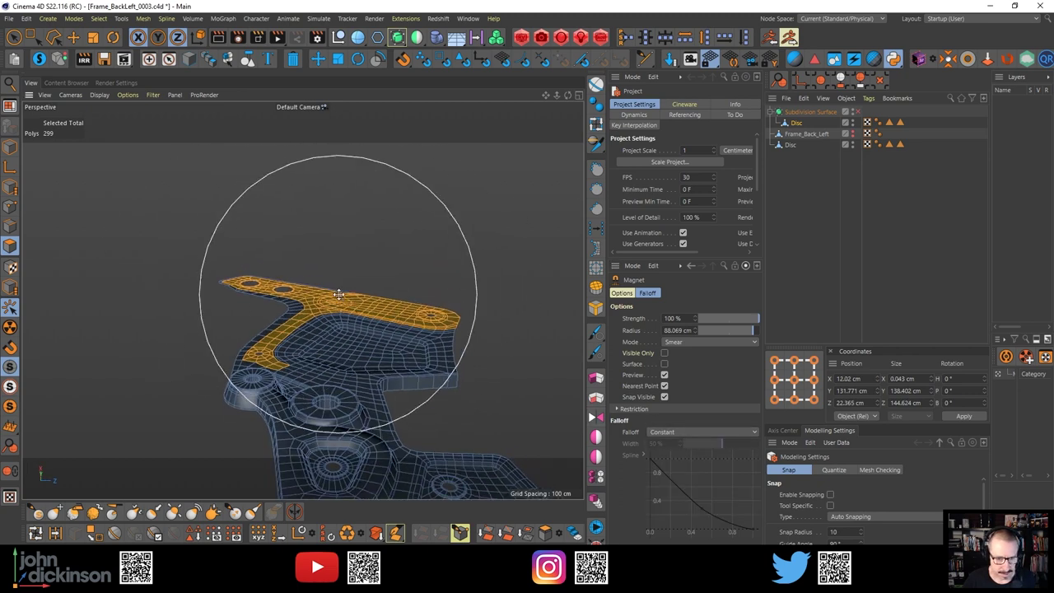
middle_click_drag(338, 294, 358, 287)
mouse_move(357, 290)
left_mouse_down()
mouse_move(336, 307)
mouse_move(338, 291)
left_mouse_up()
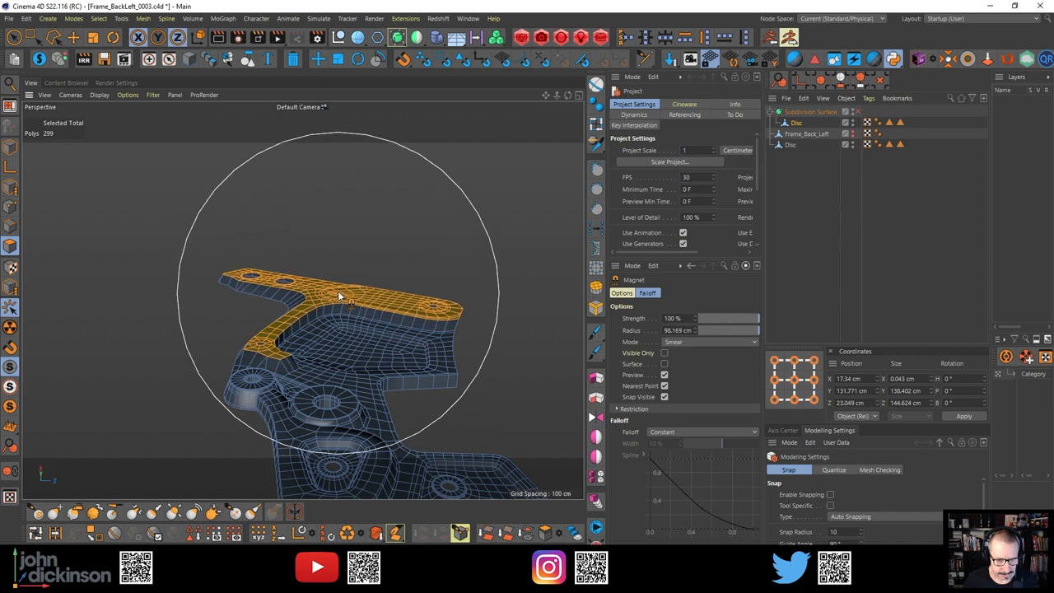
Undo the last Magnet pull and try the Constant falloff again with a radius of about 60 cm, undoing that pull too
key("ctrl+z")
middle_click_drag(343, 275, 304, 302)
middle_click_drag(371, 288, 336, 296)
left_click_drag(336, 293, 333, 280)
scroll(331, 306, "up", 5)
left_click_drag(293, 333, 301, 312, "alt")
key("ctrl+z")
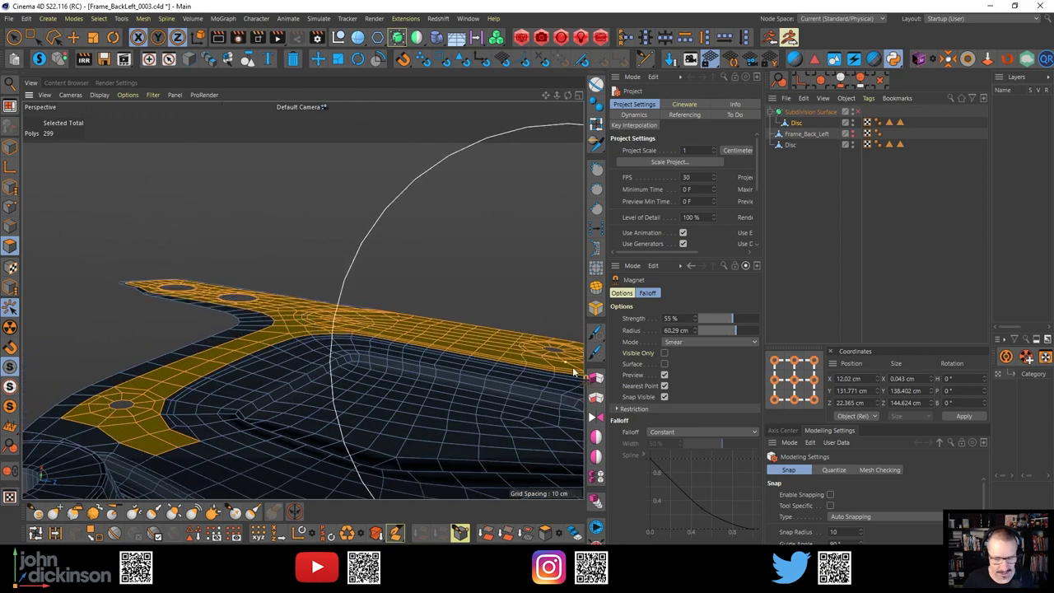
Set the Magnet falloff to Linear and try pulling the selected polygons outward with a radius of about 60 cm, undoing the pull
left_click(669, 433)
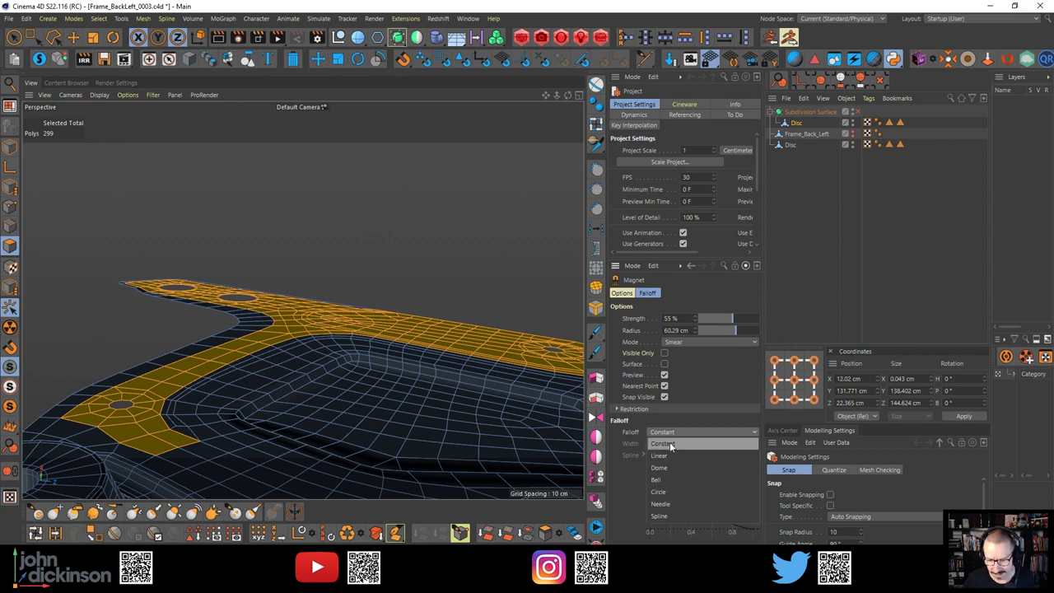
left_click(671, 452)
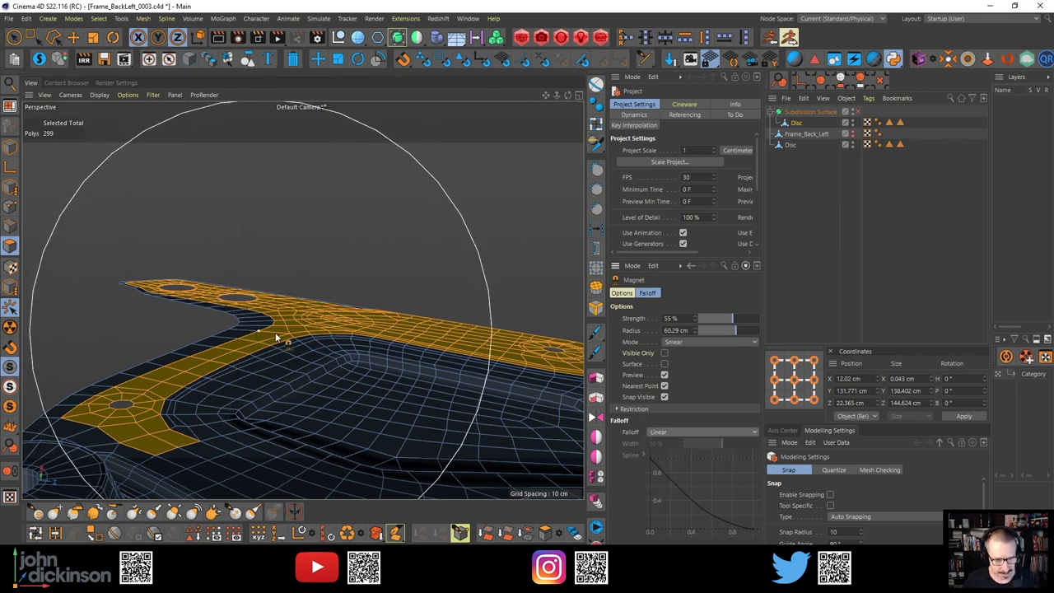
left_click_drag(334, 317, 216, 391)
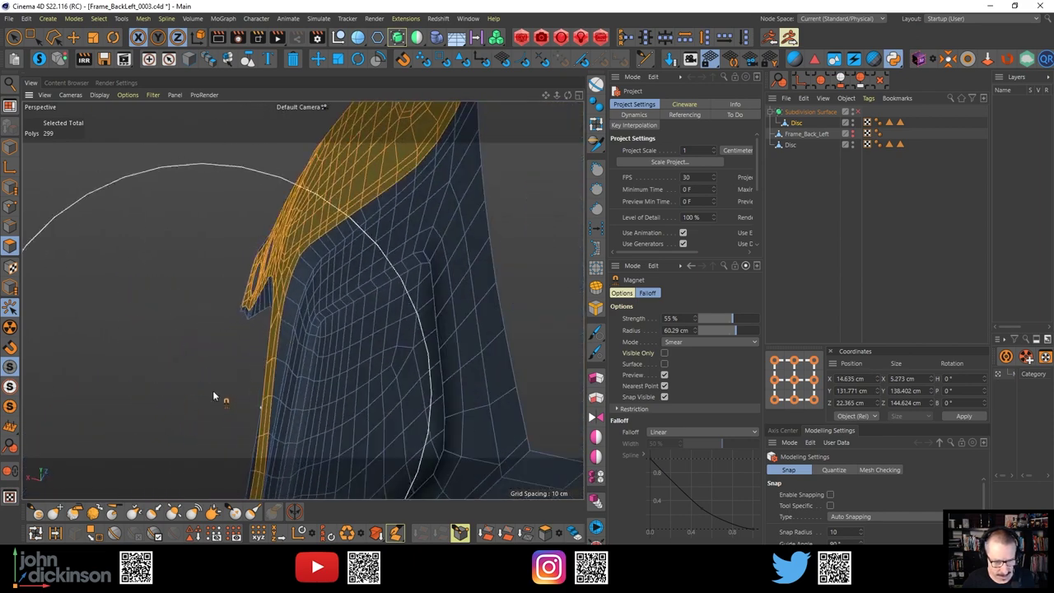
key("ctrl+z")
Try pulling the selected area's middle outward with a Magnet radius of about 79 cm, undoing the pull
left_click_drag(316, 242, 350, 252, "alt")
scroll(333, 308, "down", 4)
left_click_drag(333, 310, 328, 274, "alt")
mouse_move(328, 275)
middle_mouse_down()
mouse_move(362, 268)
mouse_move(341, 286)
middle_mouse_up()
left_click_drag(341, 286, 303, 373, "alt")
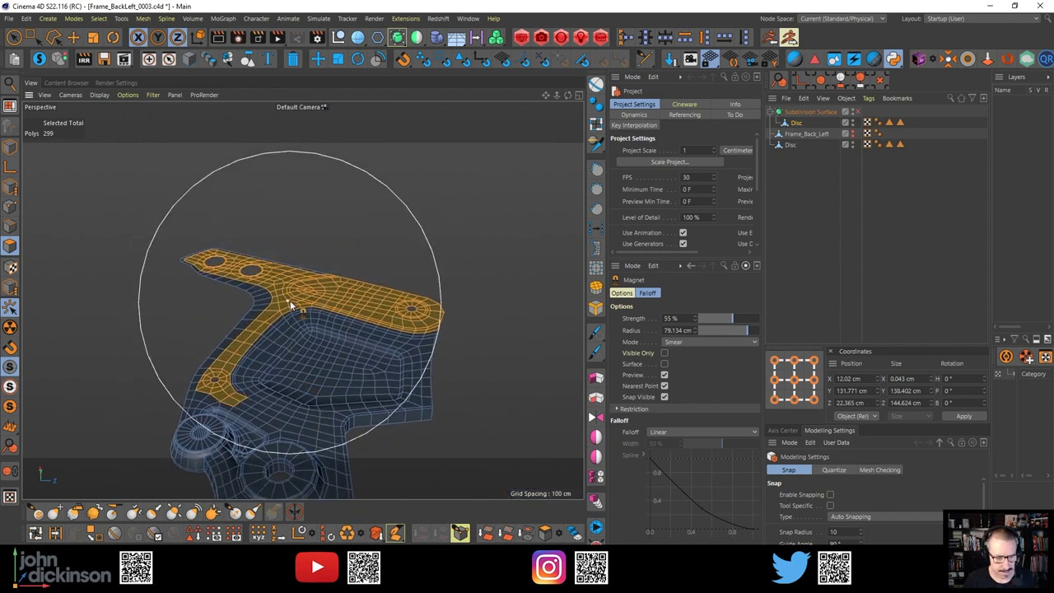
left_click_drag(297, 281, 298, 248)
key("ctrl+z")
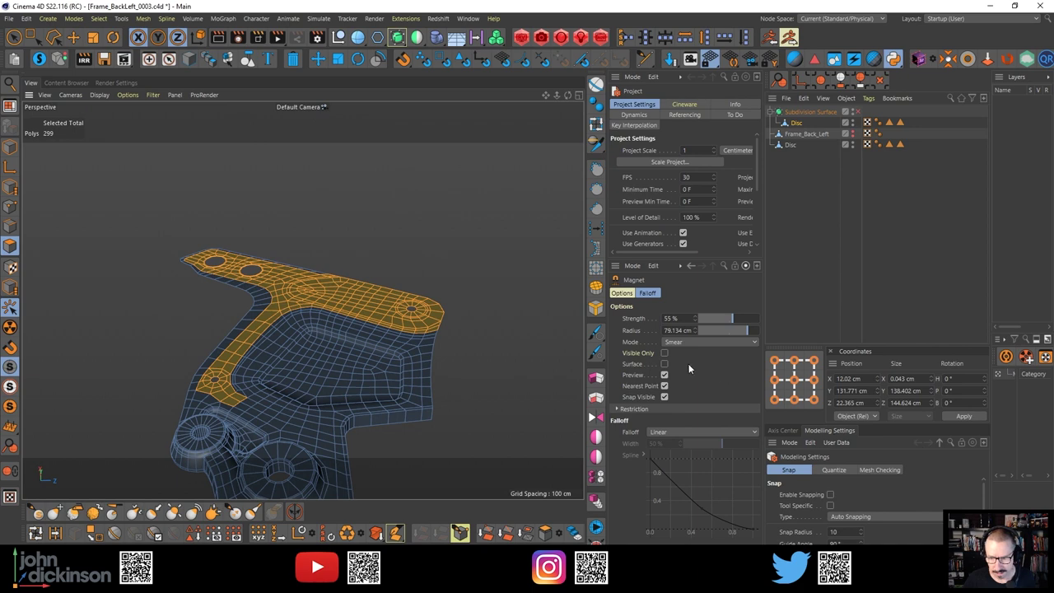
Test the Magnet's Surface option on the selected area, undo it, and enlarge the brush radius to about 84 cm
left_click(664, 363)
left_click_drag(426, 312, 308, 261, "alt")
key("ctrl+z")
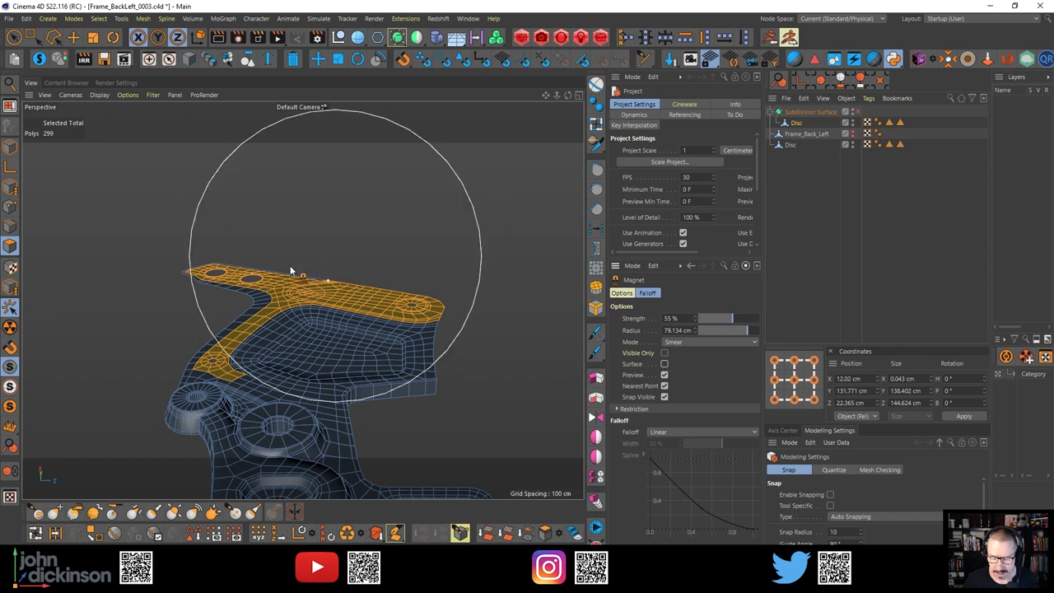
scroll(282, 303, "up", 2)
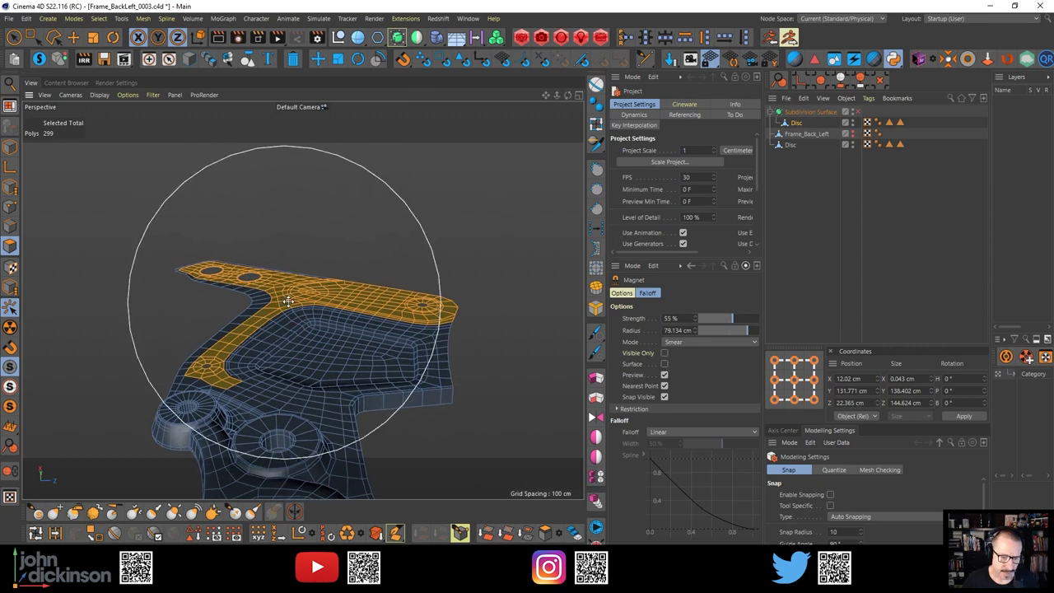
middle_click_drag(284, 302, 301, 298)
right_click_drag(282, 302, 288, 300, "alt")
scroll(295, 293, "up", 3)
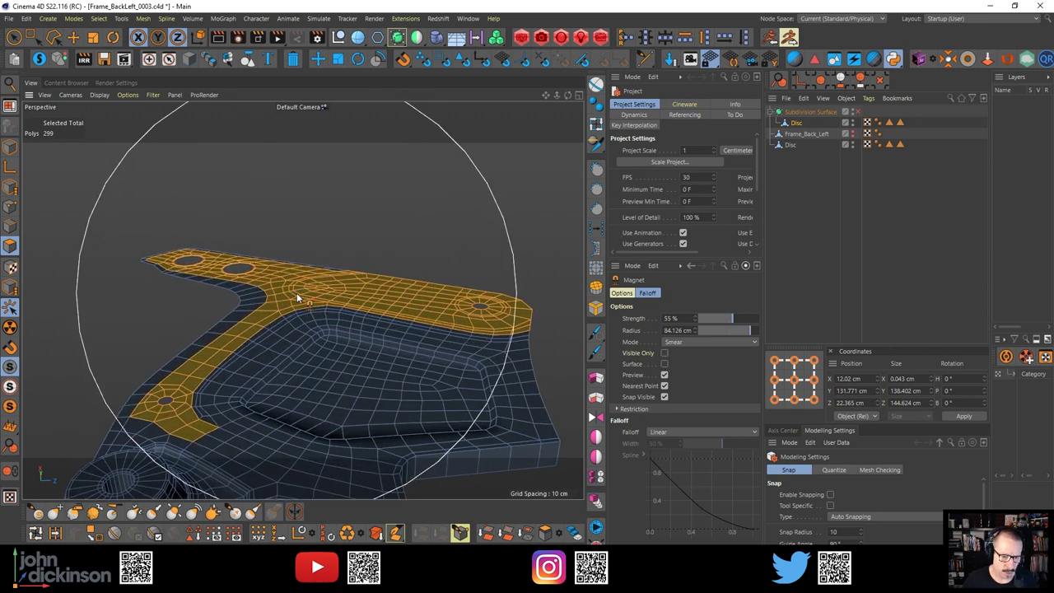
left_click_drag(298, 293, 298, 331, "alt")
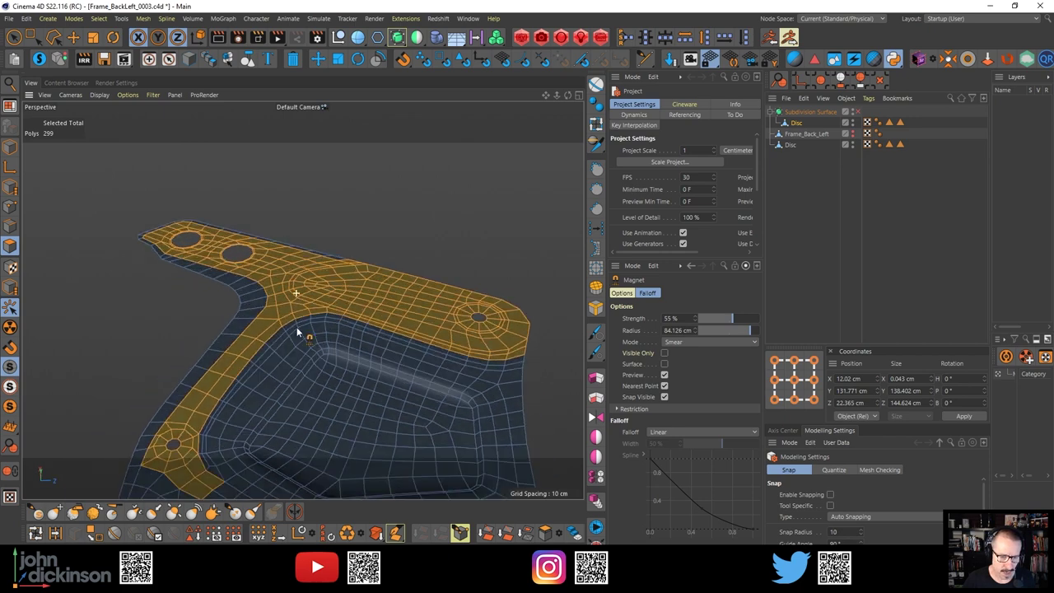
right_click_drag(298, 330, 221, 331, "alt")
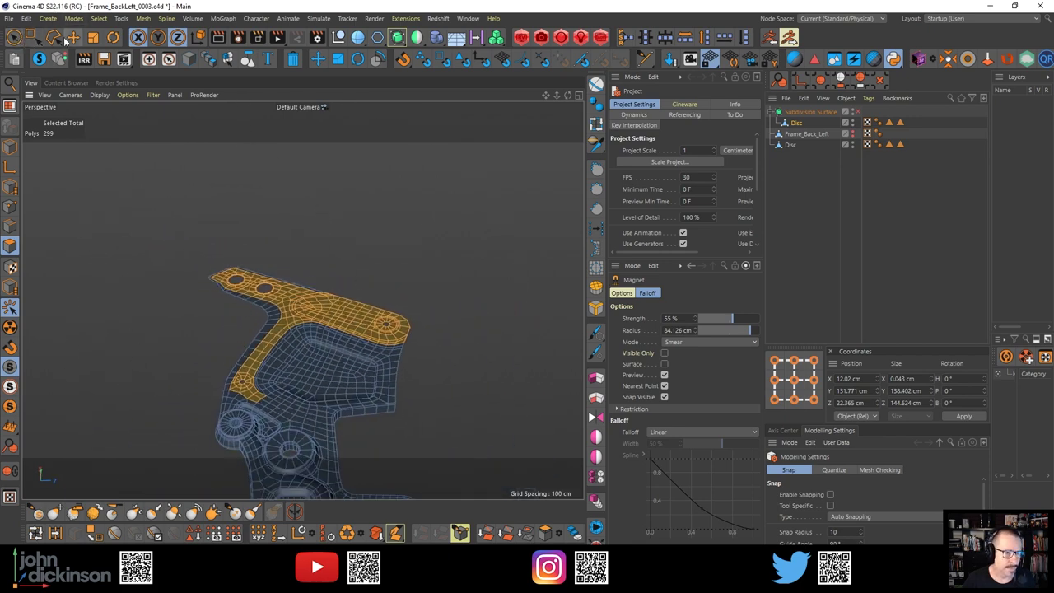
Switch to the Move tool and preview Soft Selection with a 100 cm Linear falloff, turning it off again
left_click(72, 38)
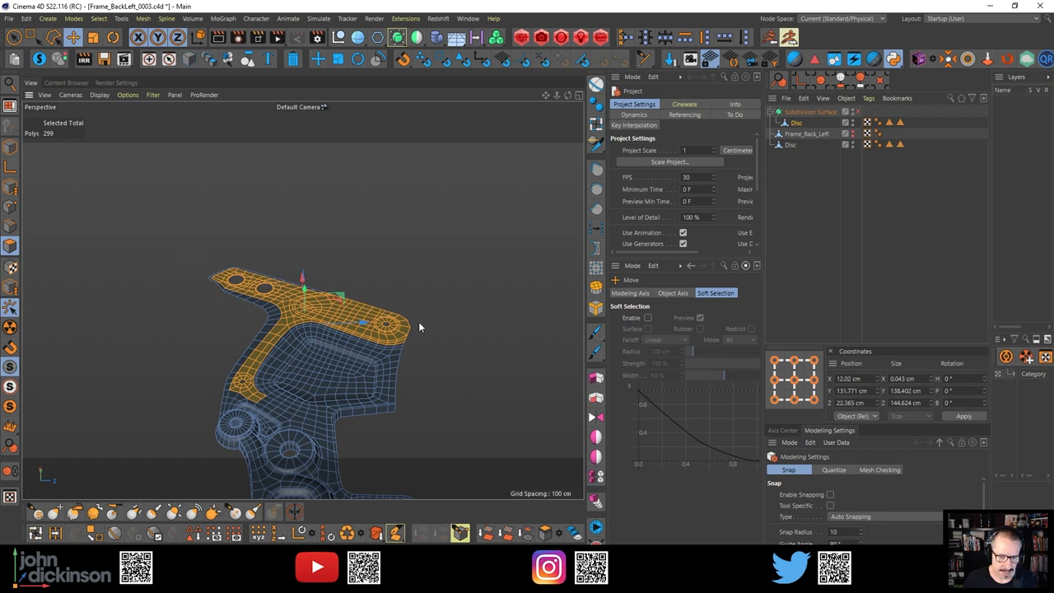
left_click(595, 170)
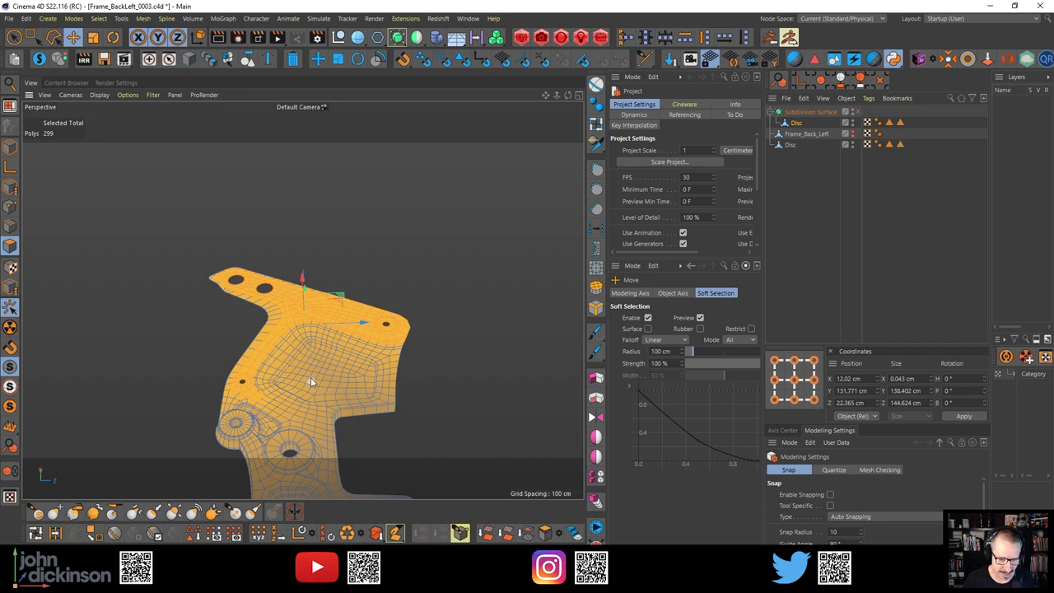
left_click(598, 170)
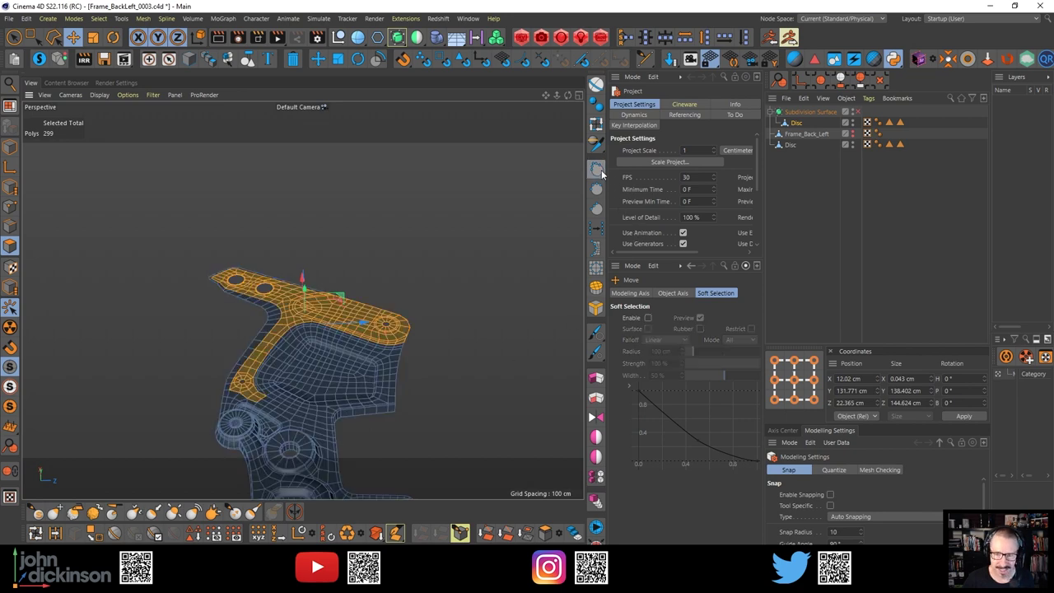
left_click_drag(327, 342, 352, 252, "alt")
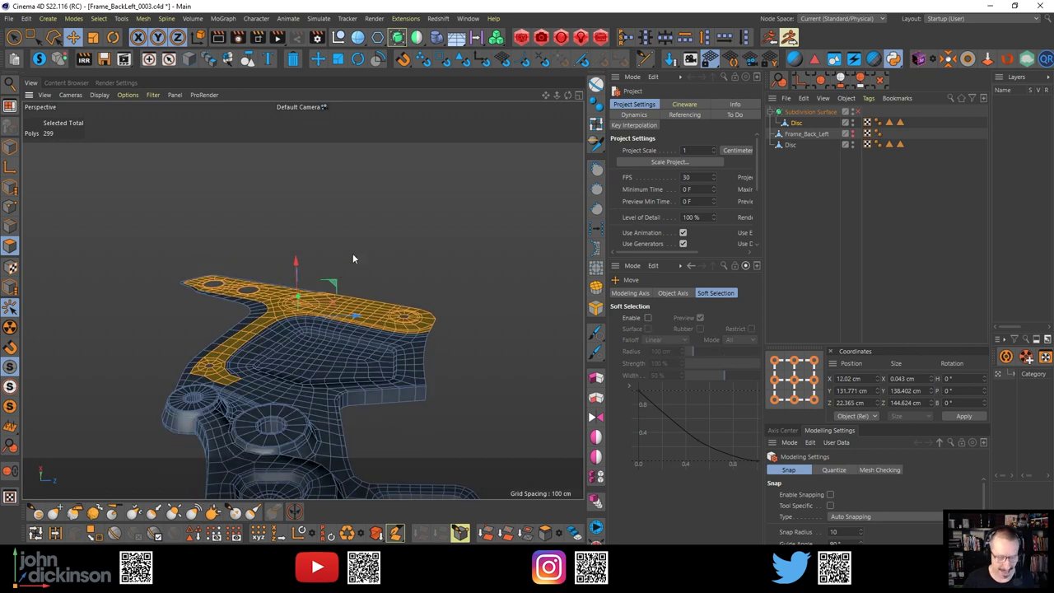
Return to the Magnet tool and try pulling the selected area's middle outward with the 84 cm radius, undoing the pull
key("m")
key("i")
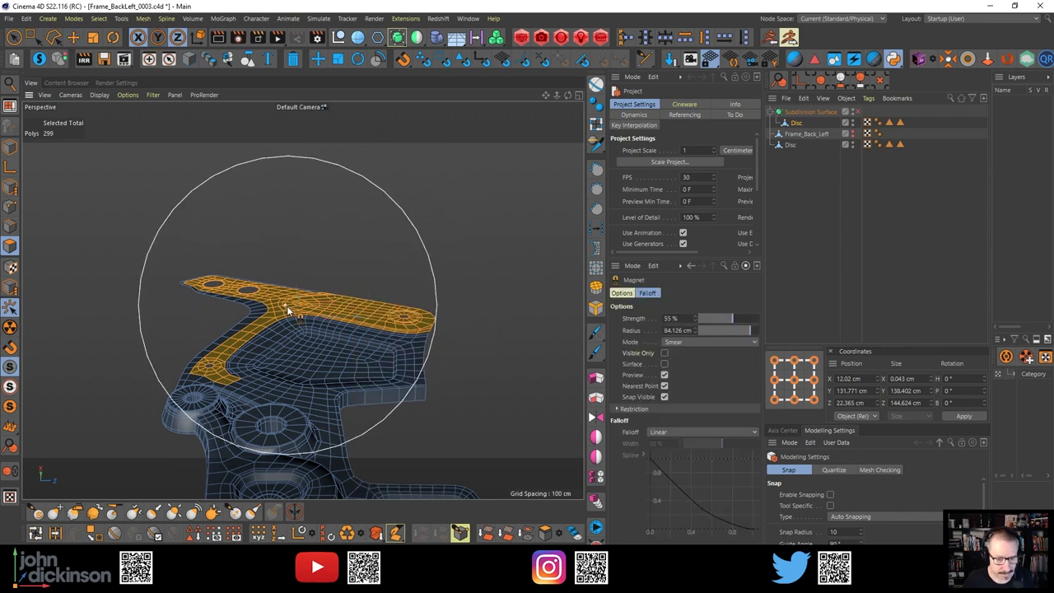
left_click_drag(301, 302, 301, 272)
key("ctrl+z")
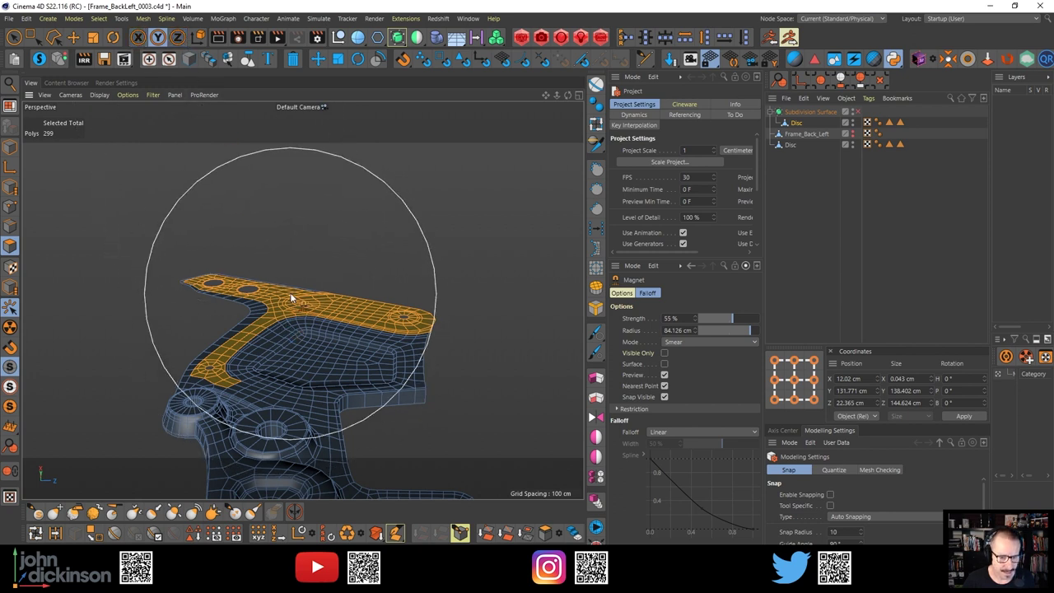
Try Magnet pulls on the selected area with movement limited to the Y or Z axis alone, undoing both pulls
left_click_drag(297, 303, 296, 291)
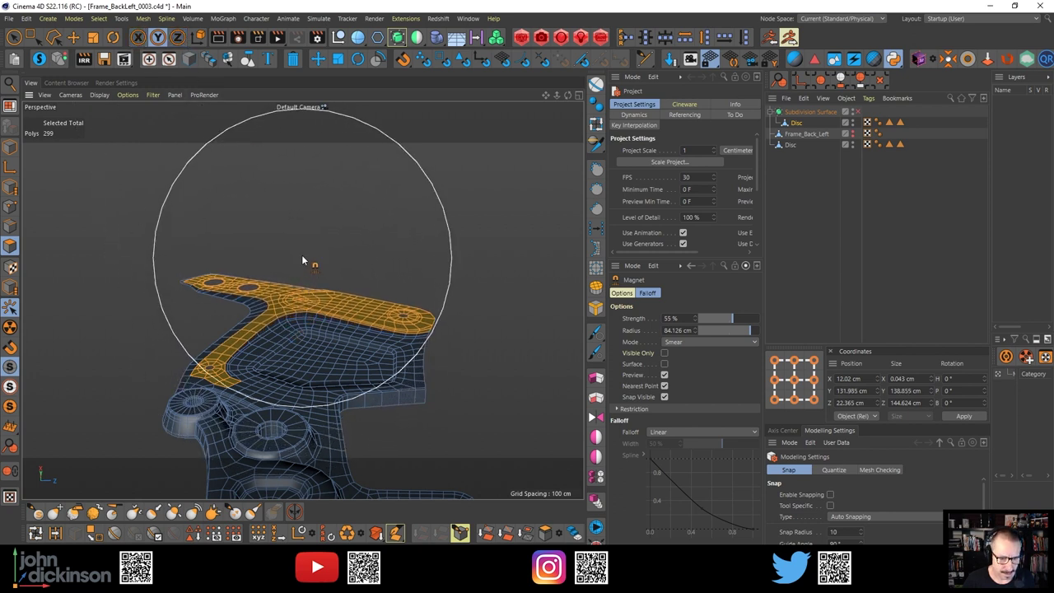
left_click_drag(301, 224, 311, 152)
left_click_drag(304, 293, 198, 125, "alt")
key("ctrl+z")
key("ctrl+z")
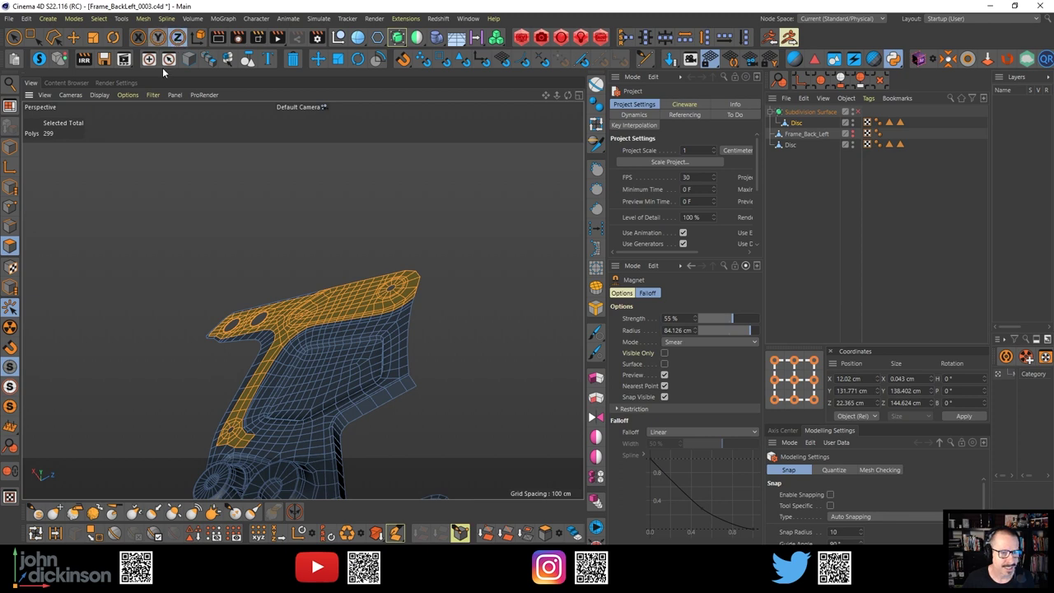
Limit movement to the X axis only and try two Magnet pulls on the selected area, undoing both
left_click_drag(303, 287, 215, 150, "alt")
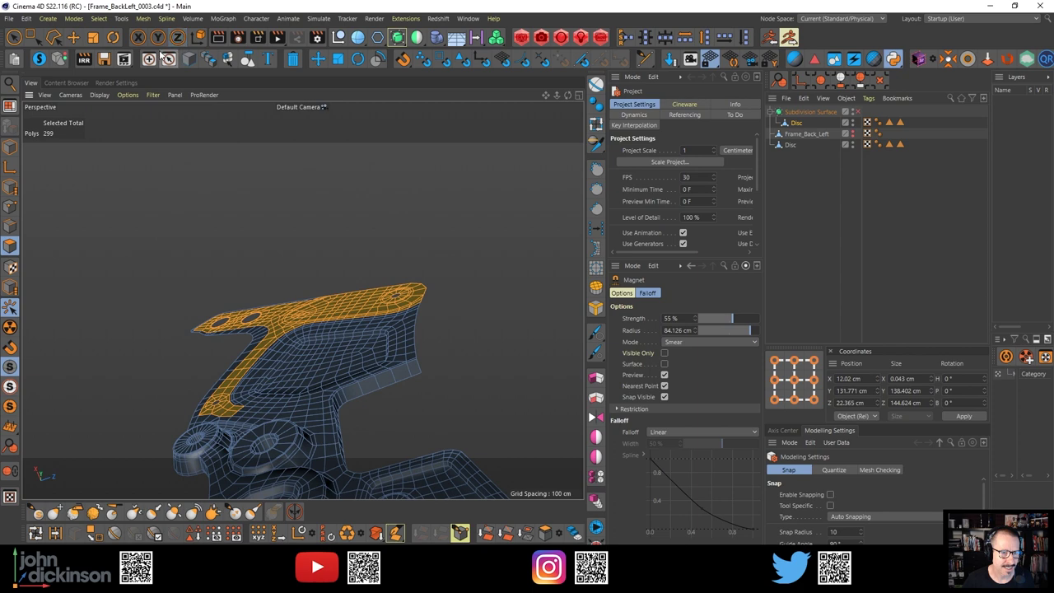
left_click(138, 37)
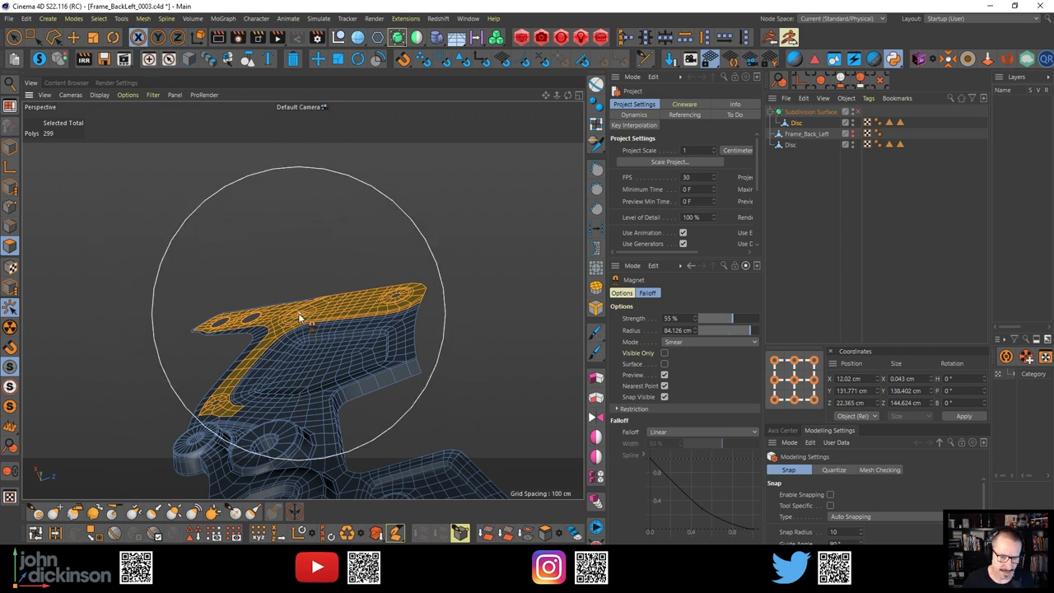
mouse_move(298, 315)
left_mouse_down()
mouse_move(291, 285)
mouse_move(296, 295)
left_mouse_up()
left_click_drag(255, 329, 247, 302)
key("ctrl+z")
key("ctrl+z")
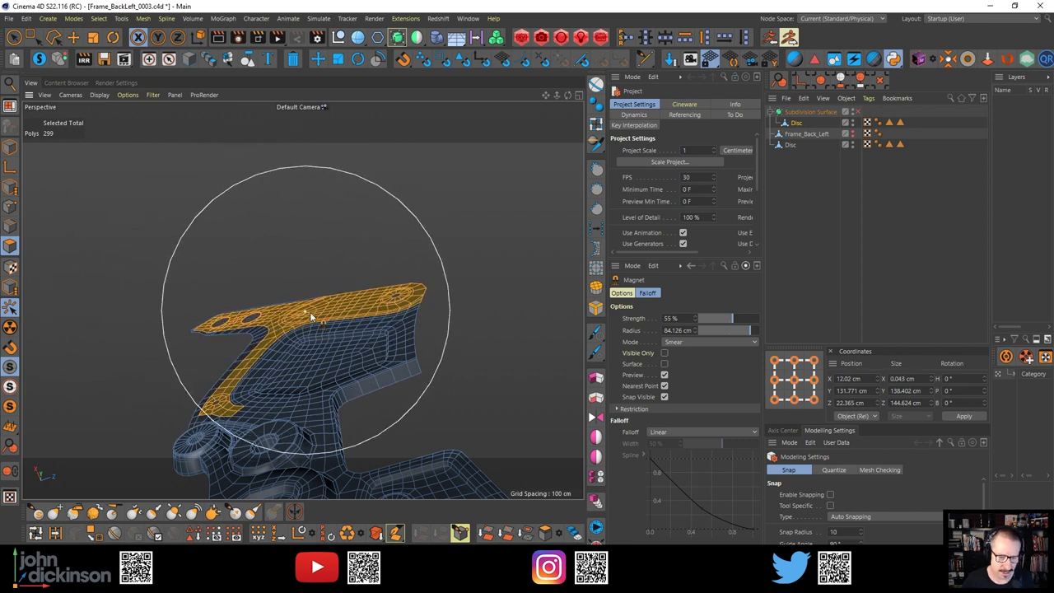
Try pulling the selected area's middle outward along X with a Magnet radius of about 102 cm, and check the shape from several angles
left_click_drag(310, 311, 346, 305, "alt")
mouse_move(307, 301)
middle_mouse_down()
mouse_move(331, 285)
mouse_move(326, 302)
middle_mouse_up()
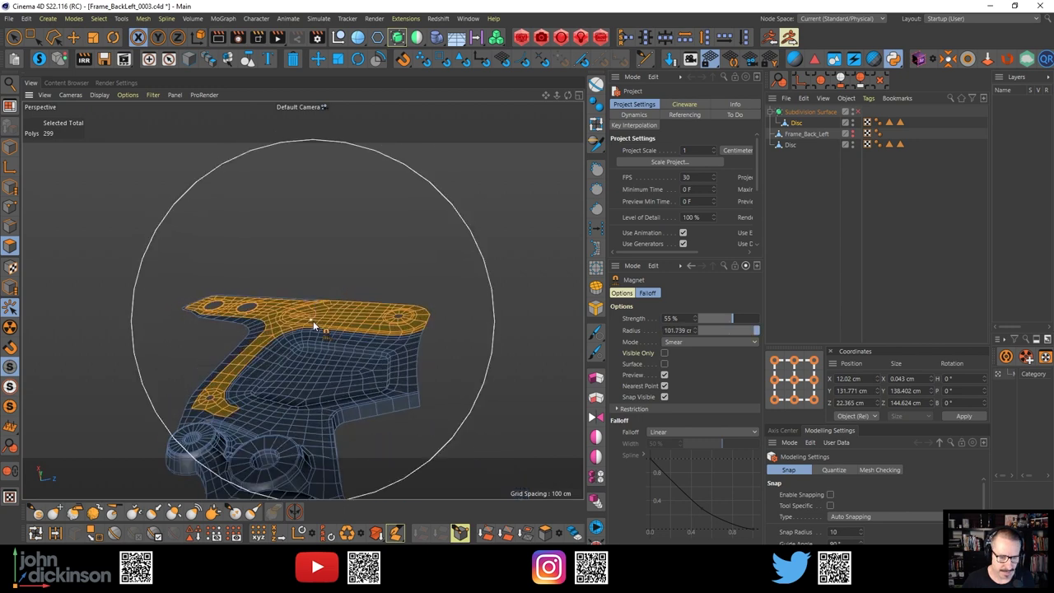
left_click_drag(310, 290, 318, 261)
right_click_drag(214, 408, 292, 372, "alt")
left_click_drag(292, 372, 401, 230, "alt")
left_click_drag(425, 285, 340, 298, "alt")
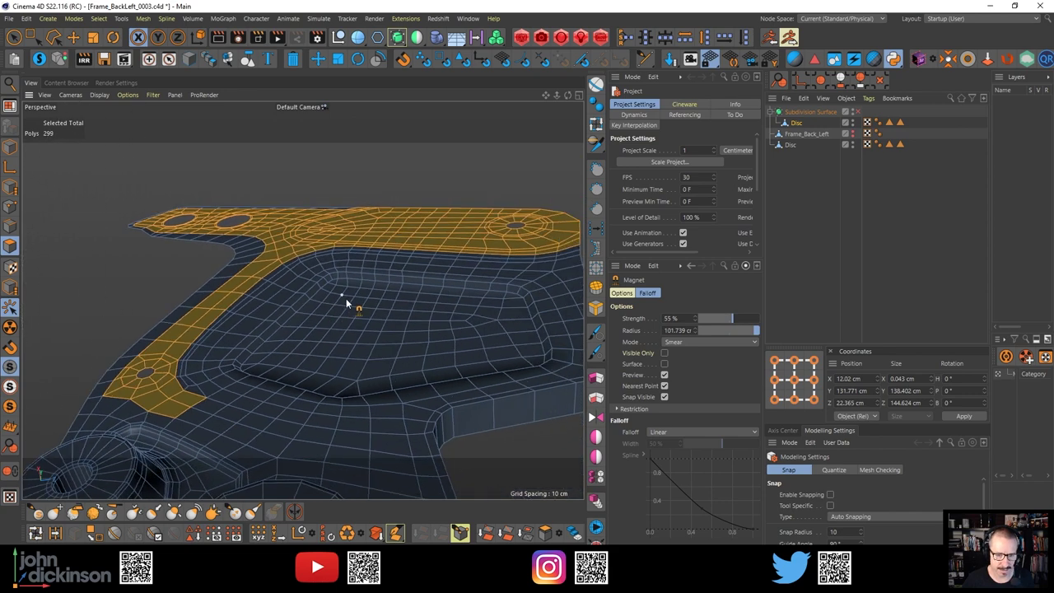
Enlarge the Magnet radius to about 105 cm and try pulling the selected area outward at different points, undoing each pull
right_click_drag(346, 298, 311, 313, "alt")
middle_click_drag(343, 249, 353, 242)
left_click_drag(351, 240, 349, 220)
key("ctrl+z")
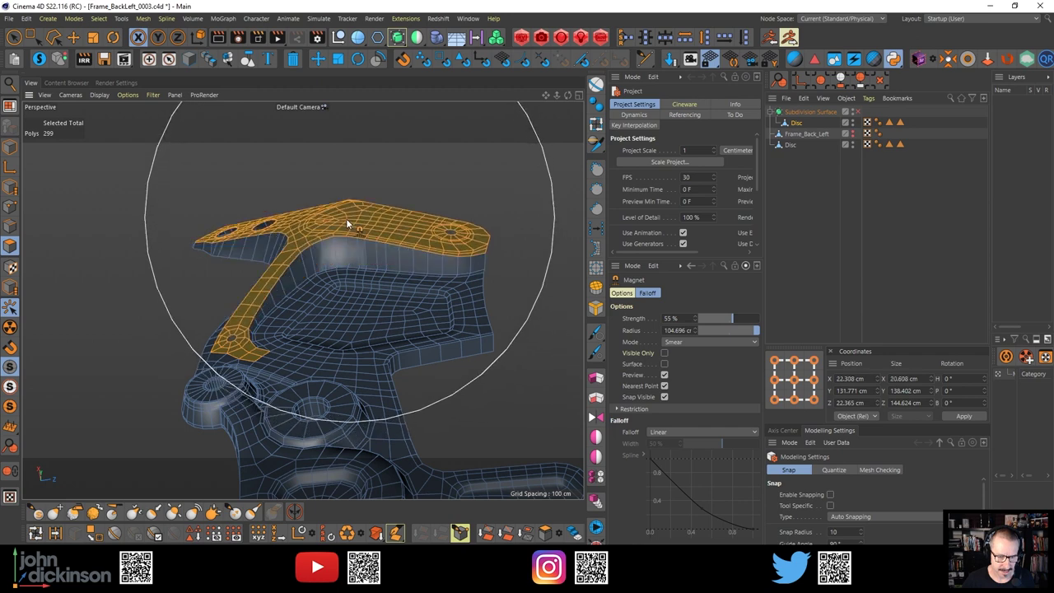
key("ctrl+z")
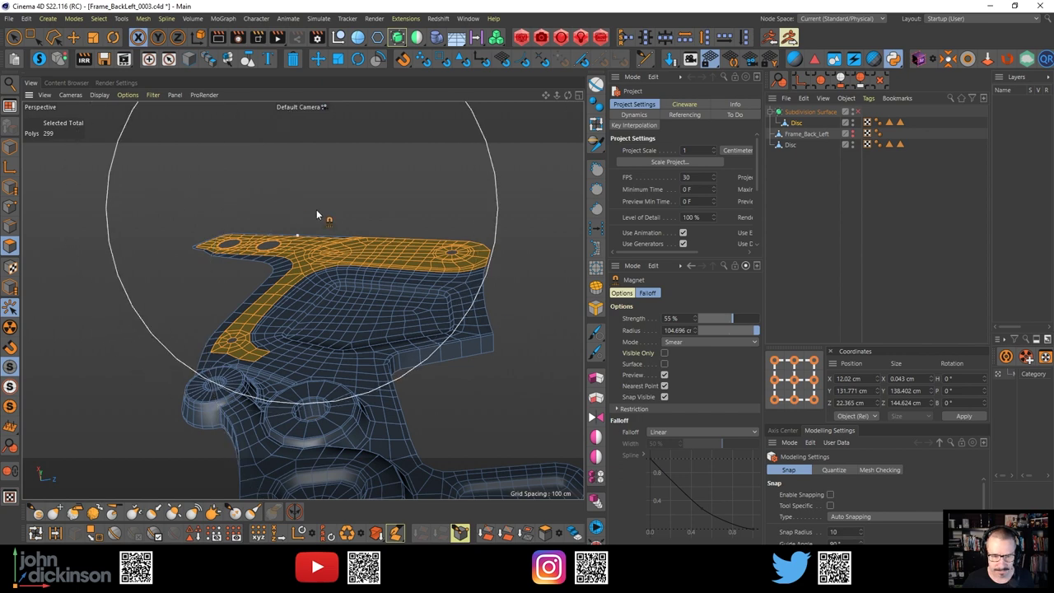
left_click_drag(371, 241, 371, 231)
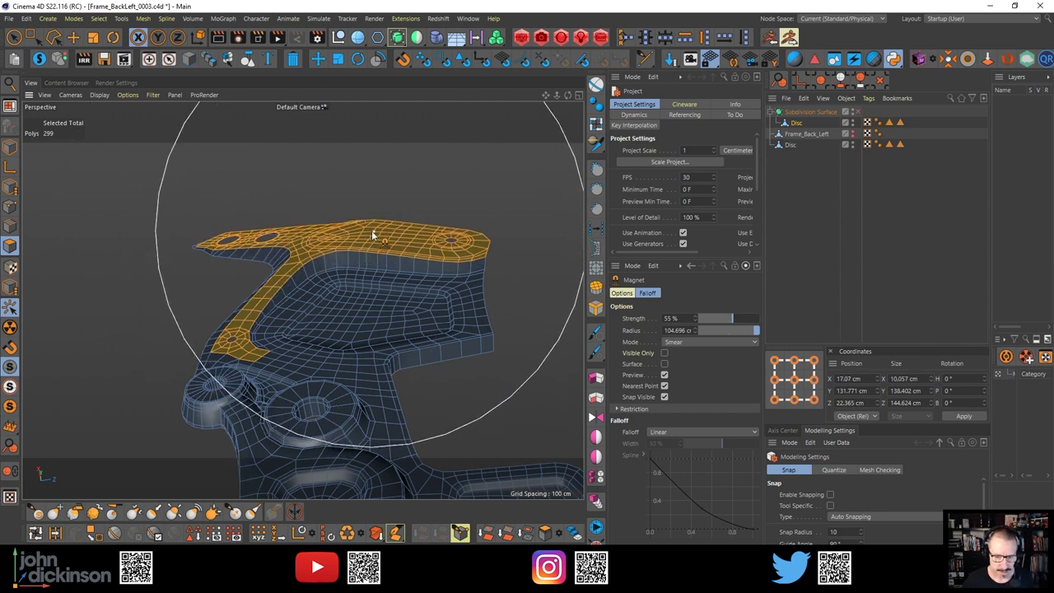
key("ctrl+z")
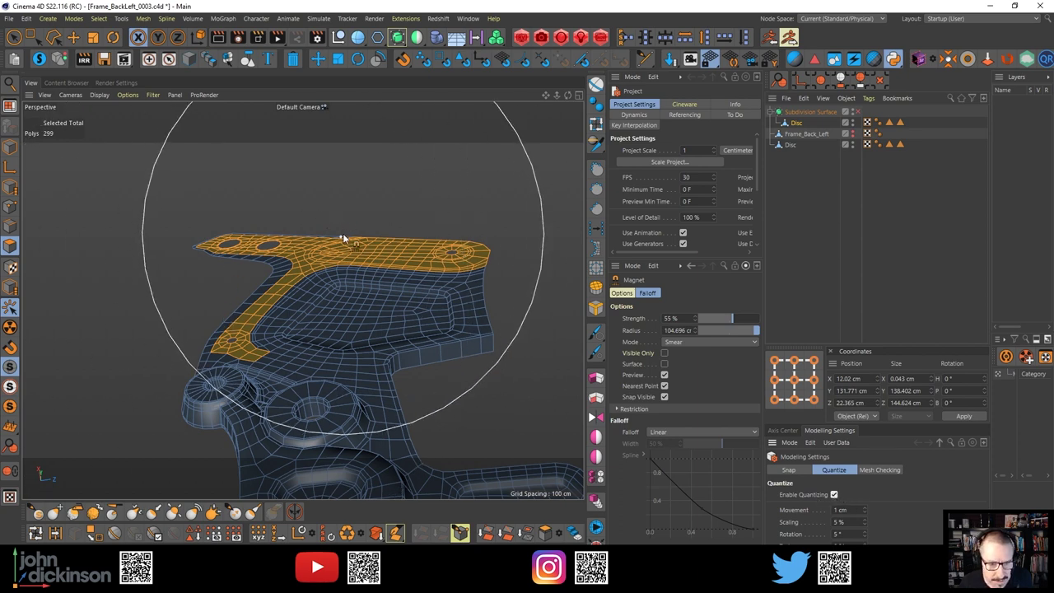
Try a pull with quantizing at 1 cm movement, and with quantizing disabled pull the selected area's middle outward about 8.8 cm
mouse_move(343, 237)
left_mouse_down()
mouse_move(345, 196)
mouse_move(357, 246)
mouse_move(356, 226)
left_mouse_up()
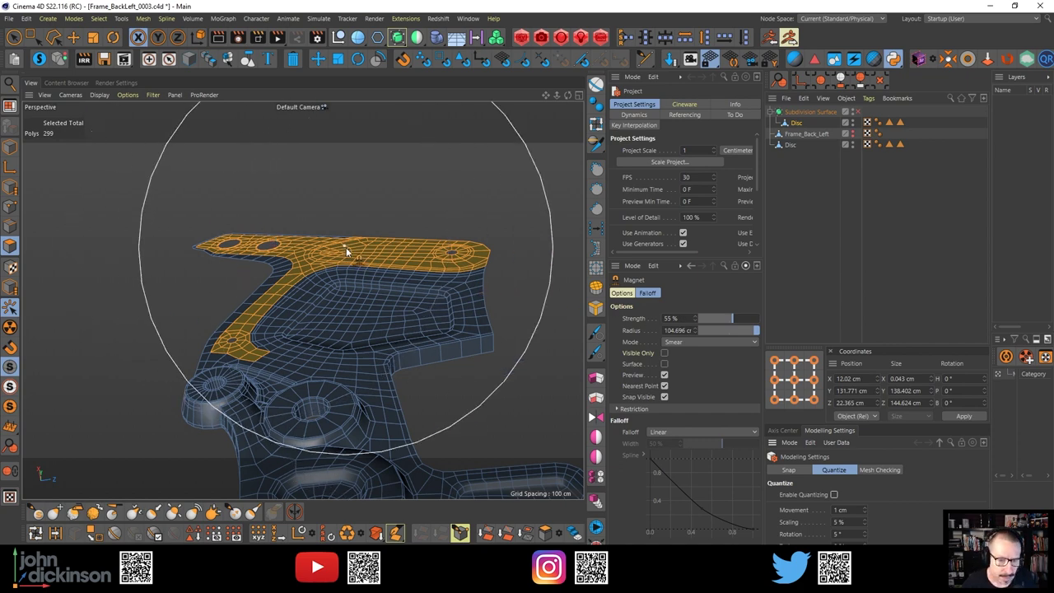
left_click_drag(332, 244, 332, 209)
Examine the raised area from the side and around its lower arm end, and preview a render of the surface shading
left_click_drag(312, 292, 150, 395, "alt")
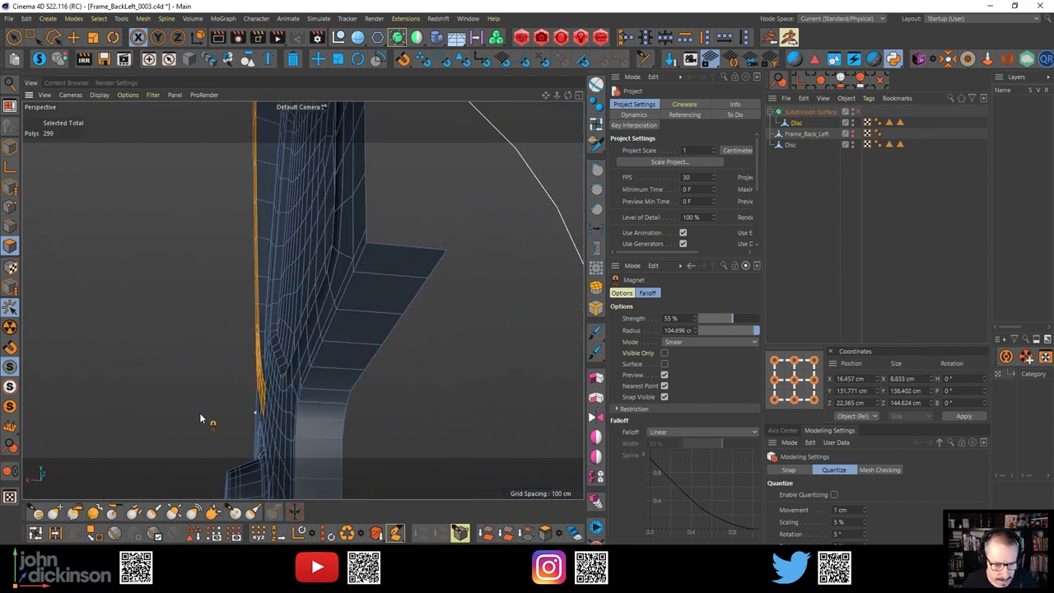
right_click_drag(242, 388, 283, 378, "alt")
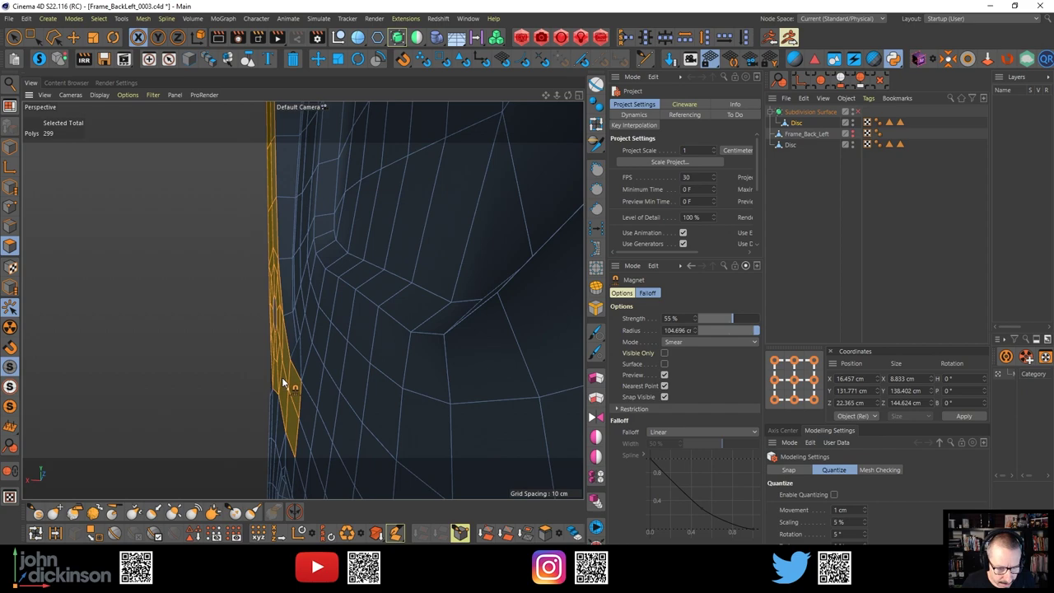
left_click_drag(282, 379, 404, 327, "alt")
right_click_drag(404, 327, 340, 355, "alt")
middle_click_drag(362, 349, 356, 372, "alt")
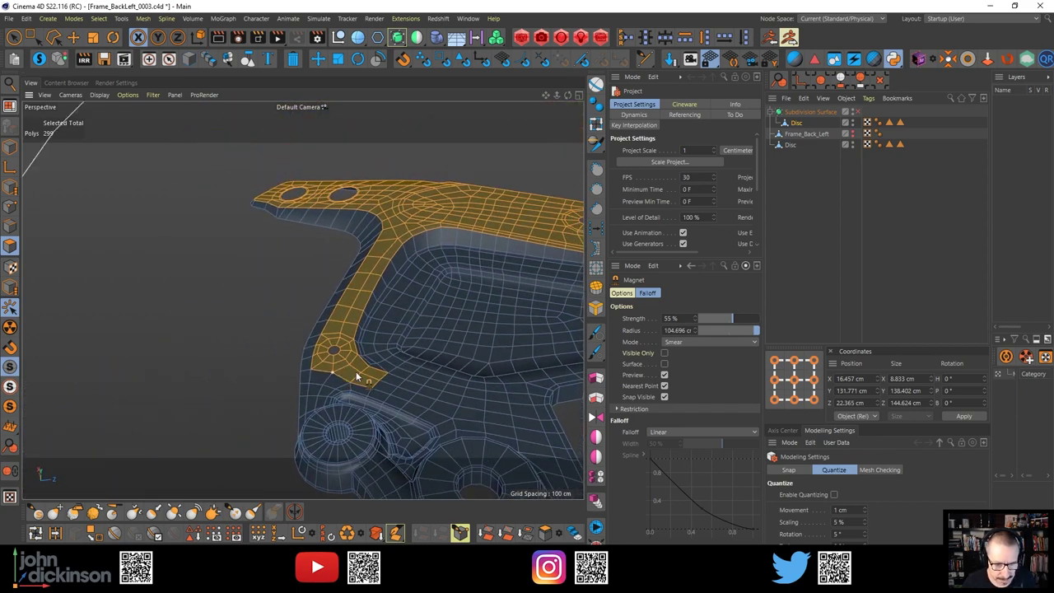
left_click_drag(356, 372, 347, 433, "alt")
key("ctrl+r")
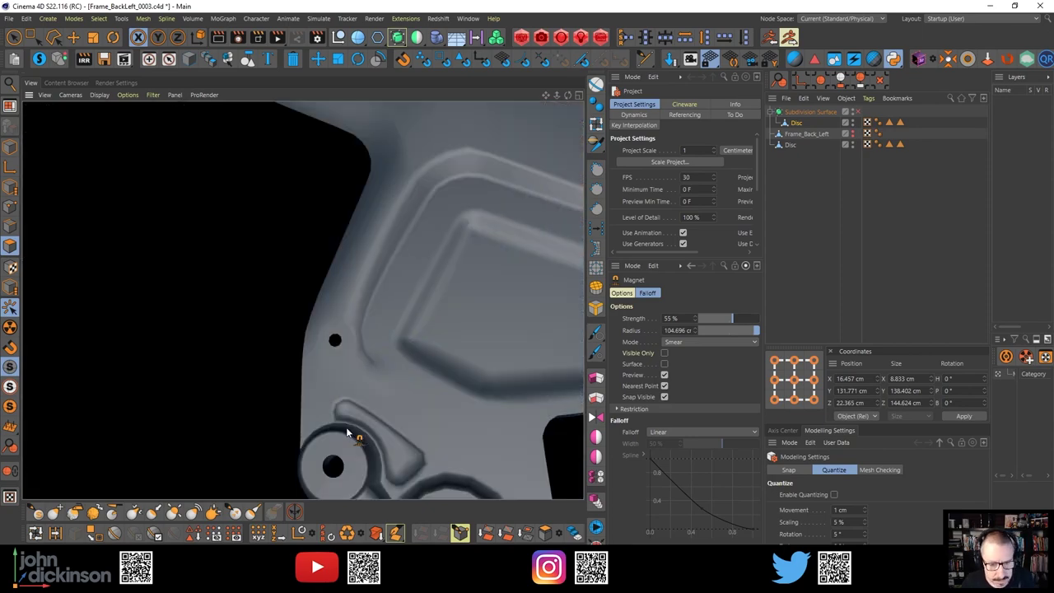
left_click_drag(404, 279, 252, 224, "alt")
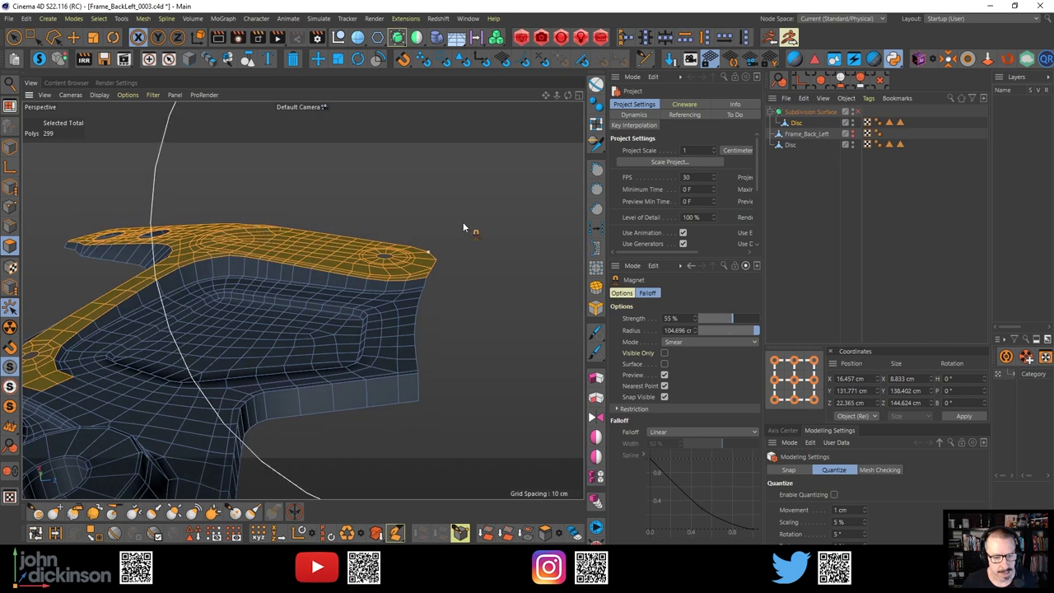
Examine the raised upper area from several angles and compare it with the reference photo of the real frame
middle_click_drag(359, 245, 291, 253)
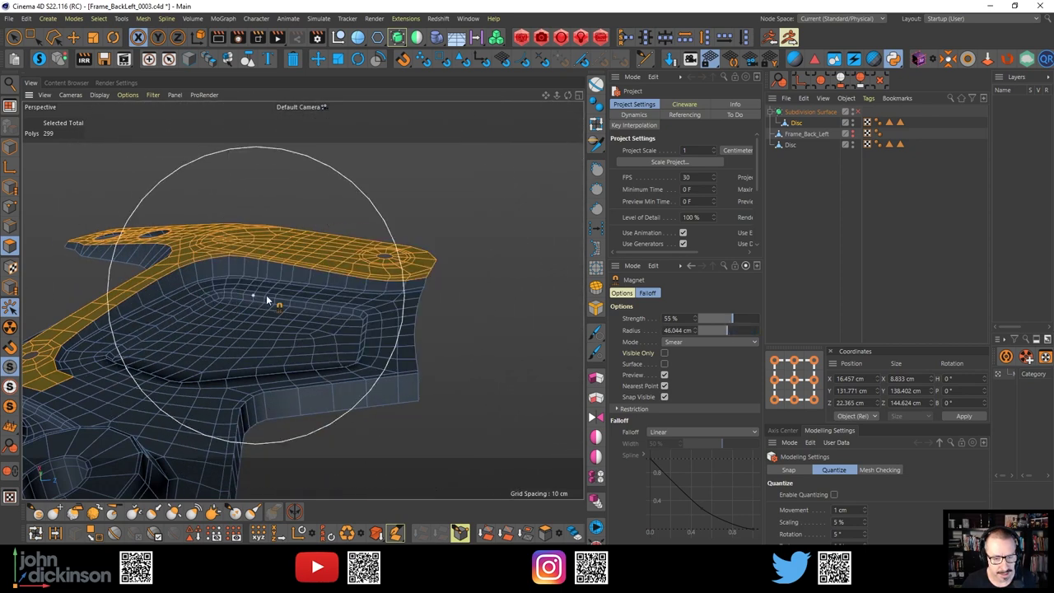
left_click_drag(381, 263, 423, 240, "alt")
left_click_drag(399, 290, 398, 265, "alt")
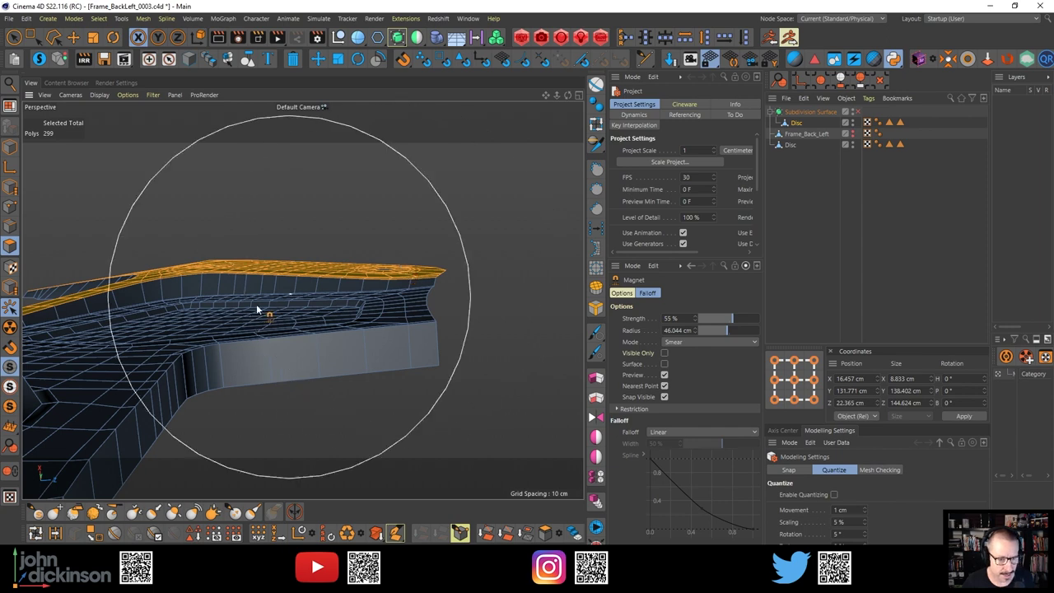
mouse_move(211, 297)
left_mouse_down("alt")
mouse_move(223, 287)
mouse_move(219, 305)
mouse_move(217, 294)
left_mouse_up("alt")
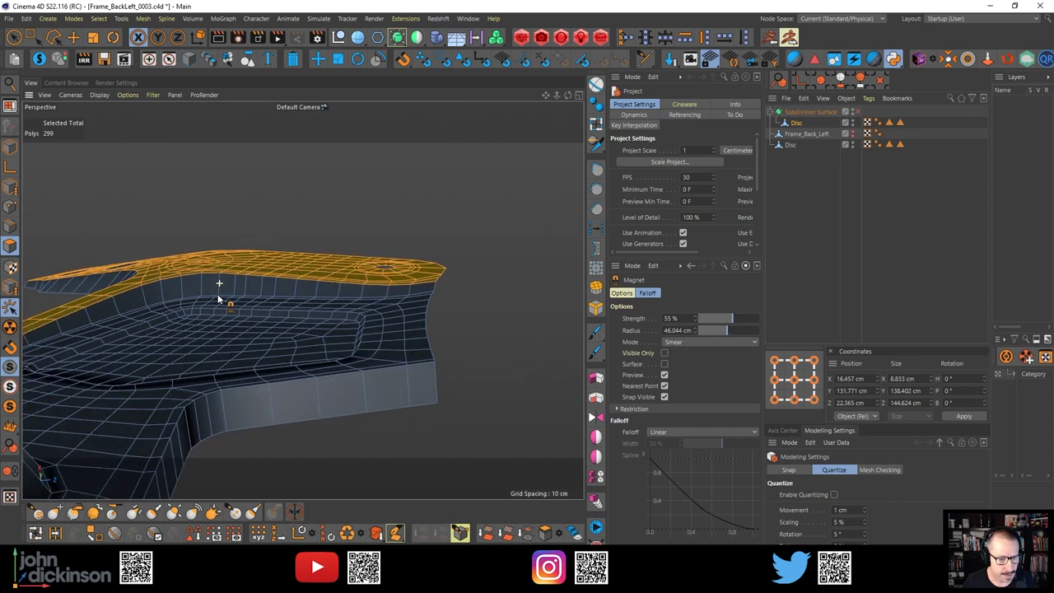
left_click_drag(419, 270, 292, 226)
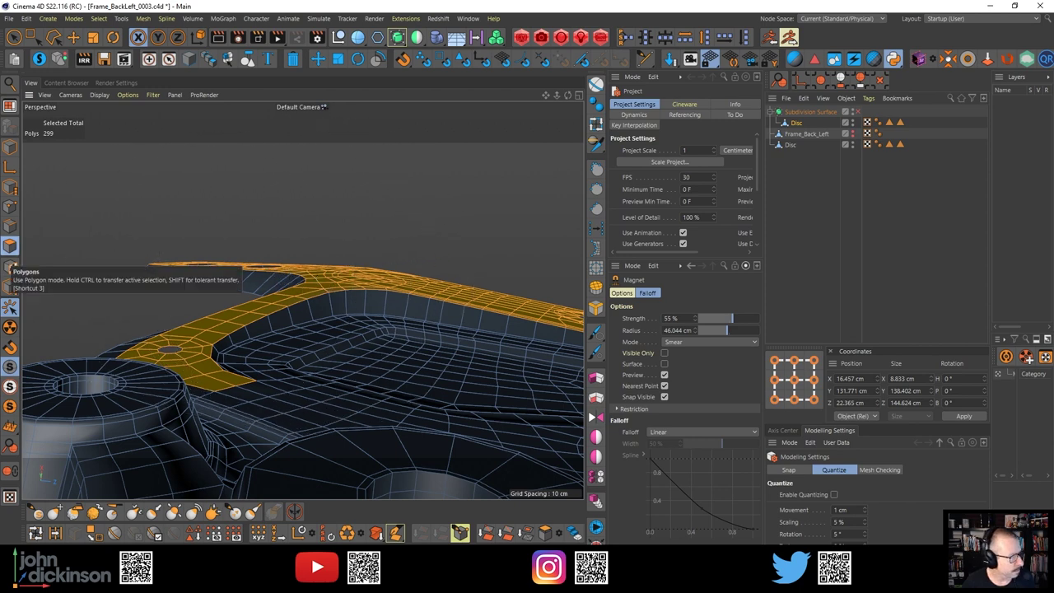
left_click_drag(0, 163, 605, 148)
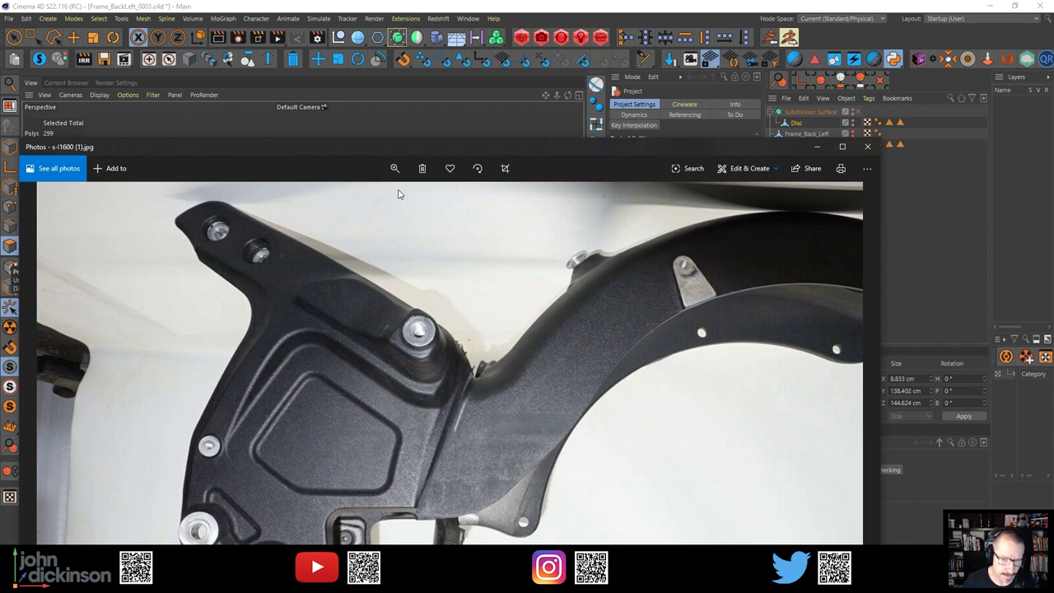
left_click_drag(405, 151, 0, 165)
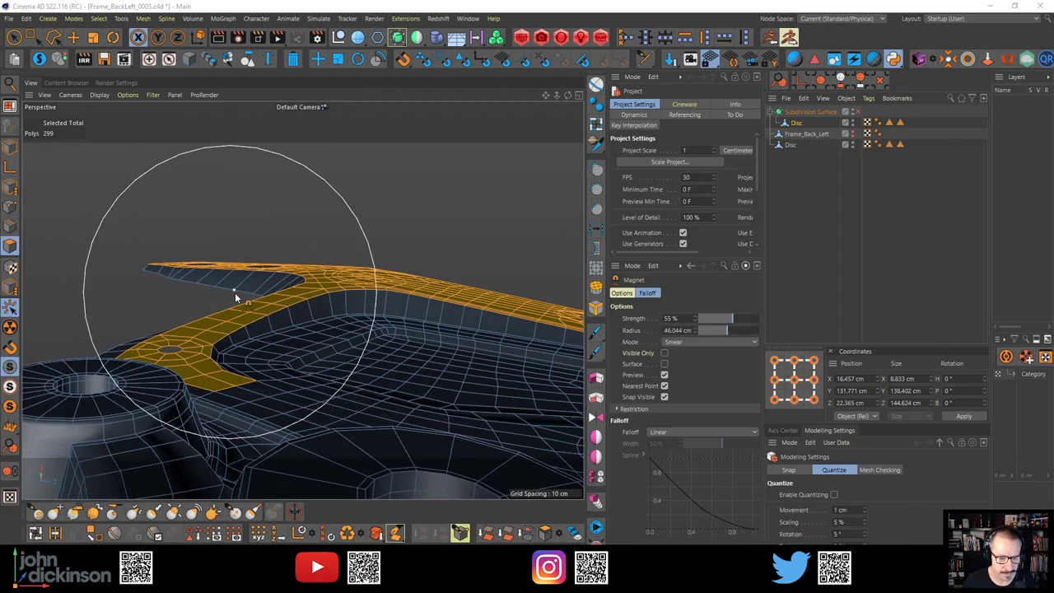
left_click_drag(303, 300, 266, 314, "alt")
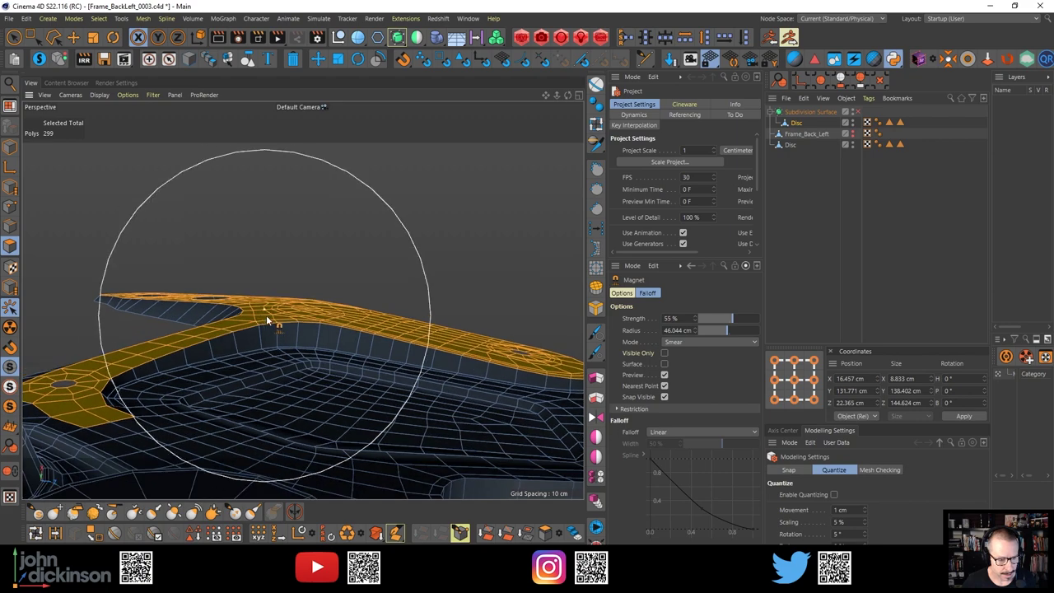
Undo the earlier outward pull and try a new pull on the selected area's middle with a Magnet radius of about 66 cm
key("ctrl+z")
middle_click_drag(331, 280, 384, 269)
right_click_drag(382, 258, 326, 268, "alt")
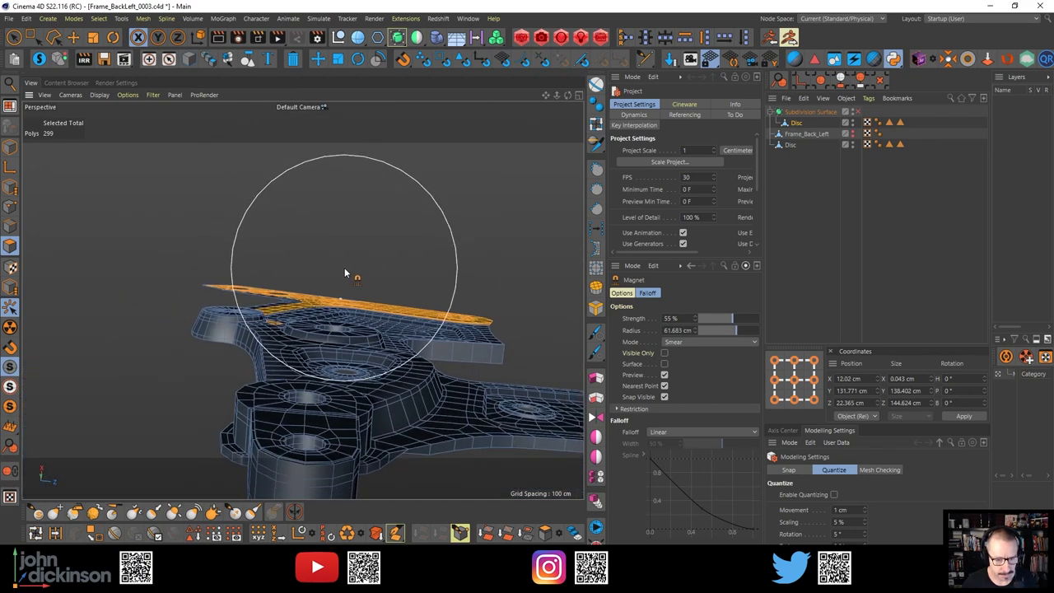
middle_click_drag(345, 266, 357, 264)
left_click_drag(334, 306, 332, 320, "alt")
right_click_drag(336, 305, 351, 301, "alt")
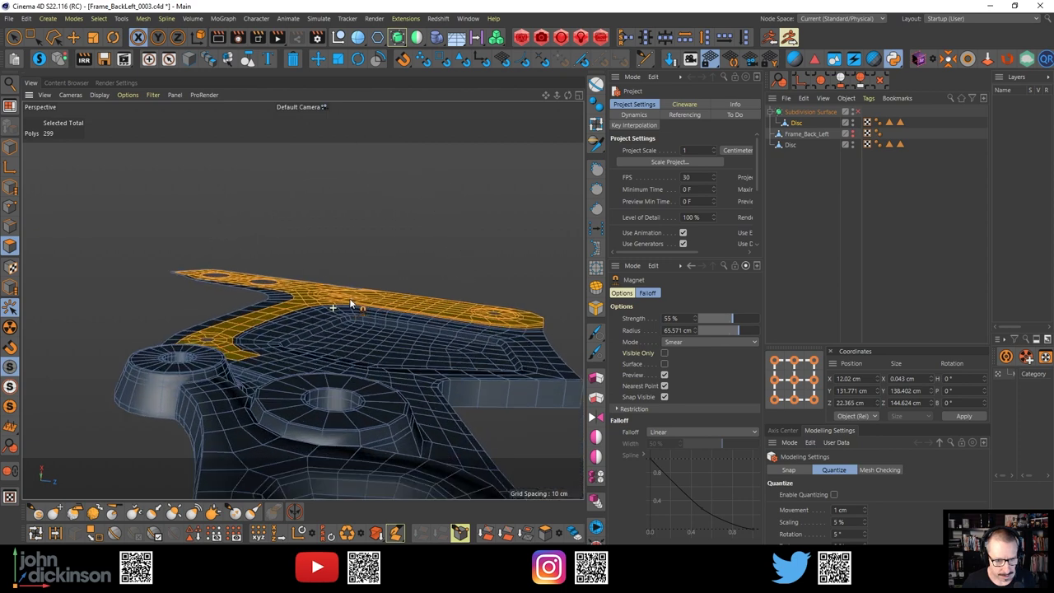
left_click_drag(351, 298, 351, 315, "alt")
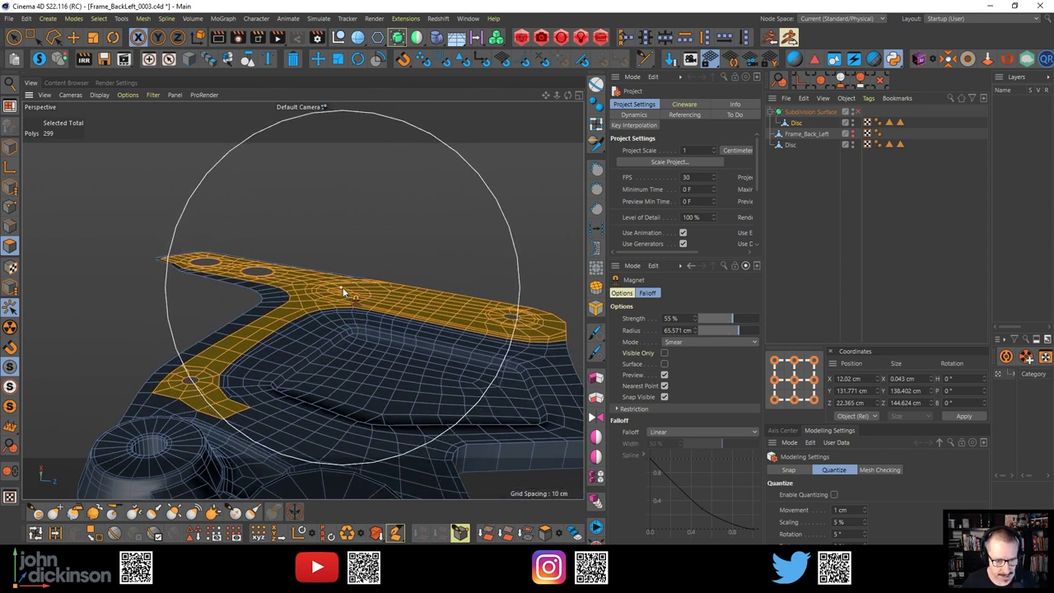
left_click_drag(343, 288, 343, 278)
key("ctrl+z")
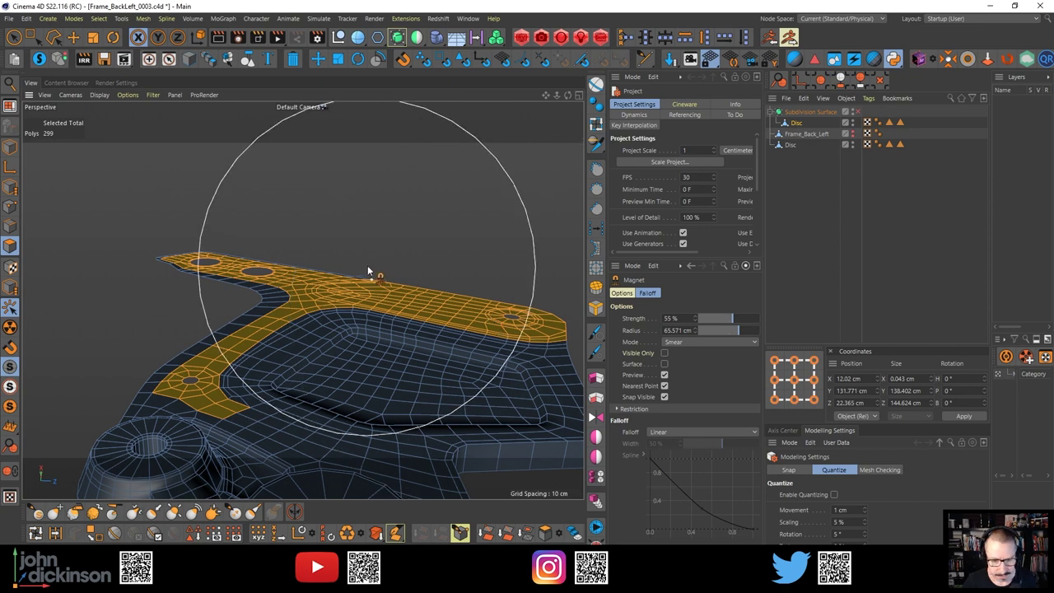
Try pulling the selected area outward along X with a Magnet radius of about 80 cm at different points, undoing each pull
middle_click_drag(369, 271, 413, 238)
scroll(409, 249, "down", 3)
left_click_drag(409, 249, 324, 215, "alt")
scroll(357, 290, "up", 2)
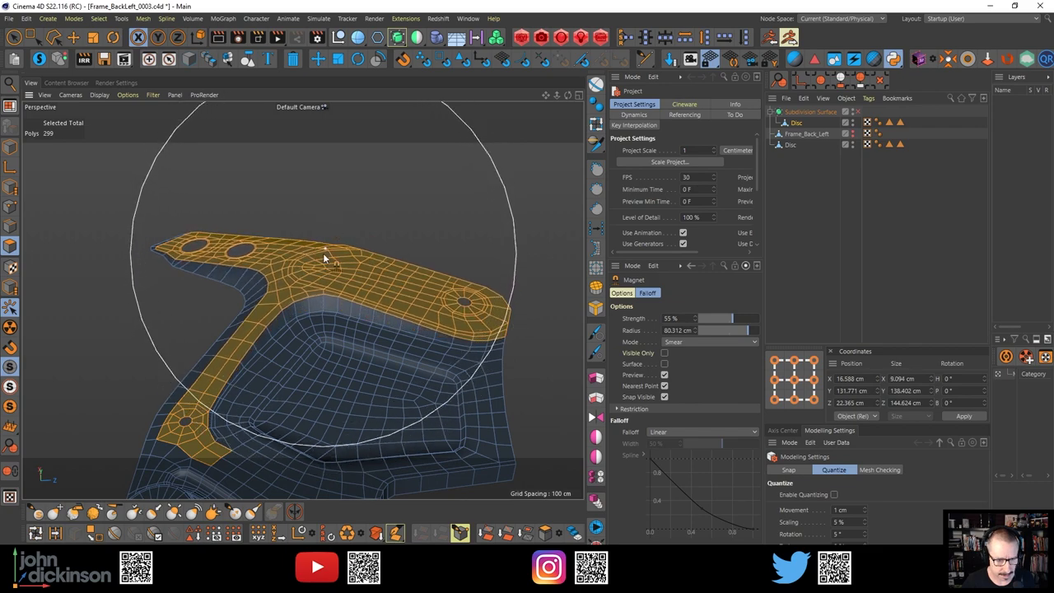
left_click_drag(323, 253, 326, 213, "alt")
key("ctrl+z")
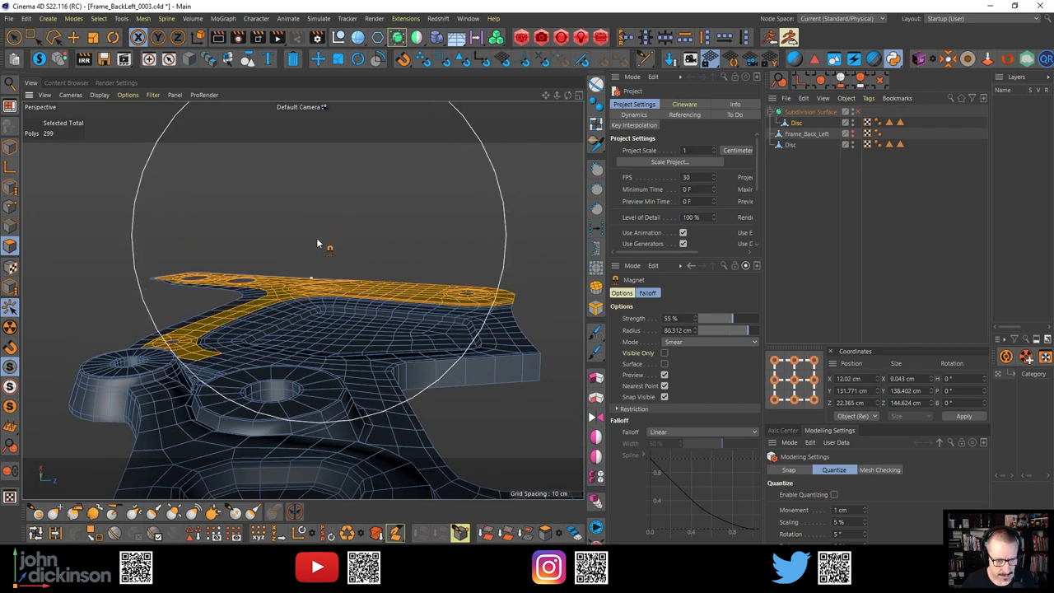
left_click_drag(296, 287, 300, 242)
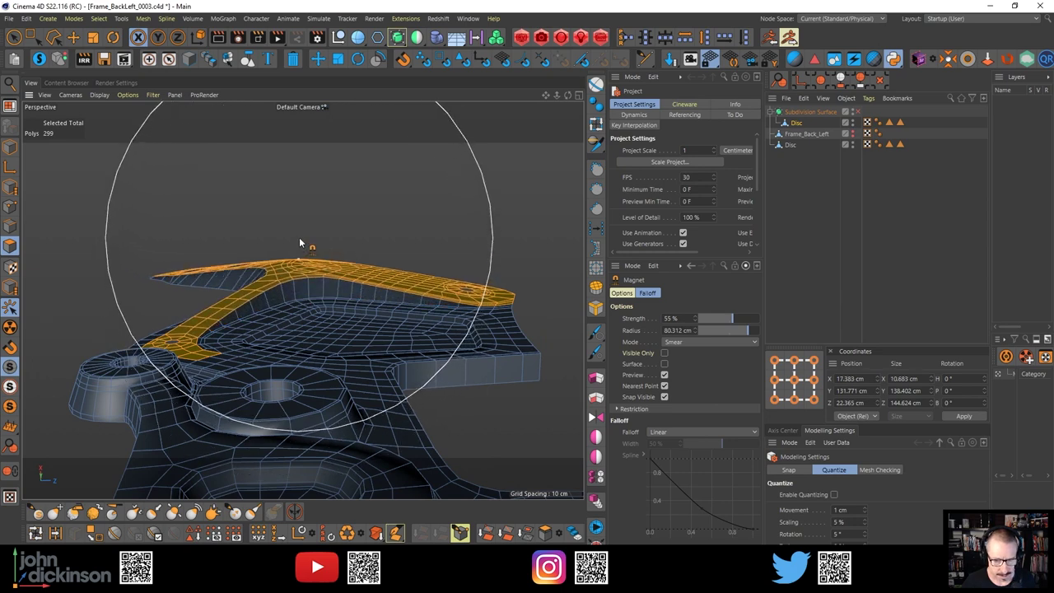
key("ctrl+z")
Try a broader outward pull of the selected area with the Magnet radius enlarged to about 101 cm, and undo it
middle_click_drag(330, 266, 381, 247)
left_click_drag(381, 247, 350, 343, "alt")
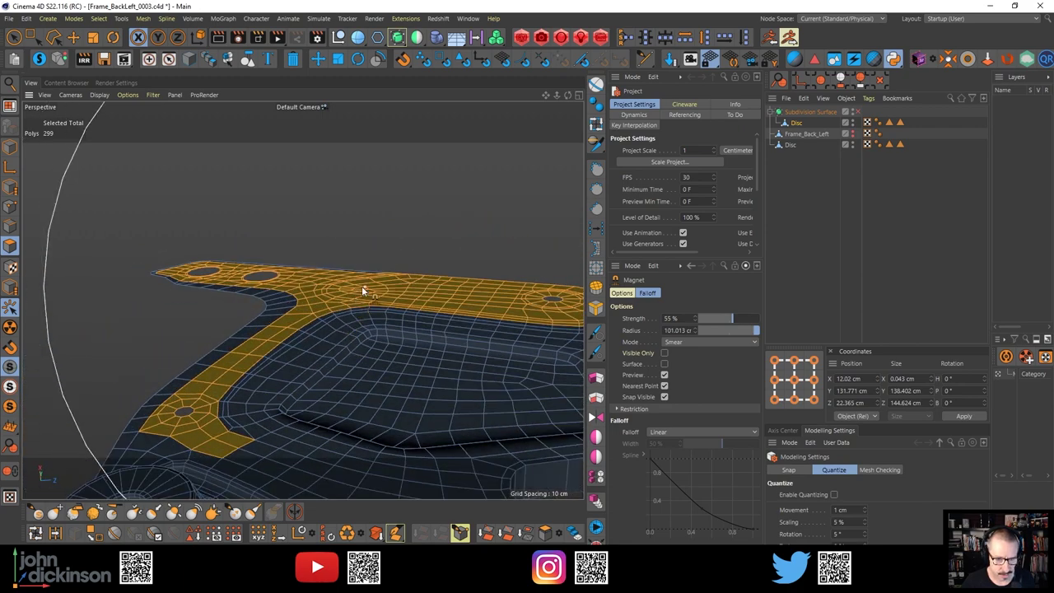
left_click_drag(311, 314, 396, 261, "alt")
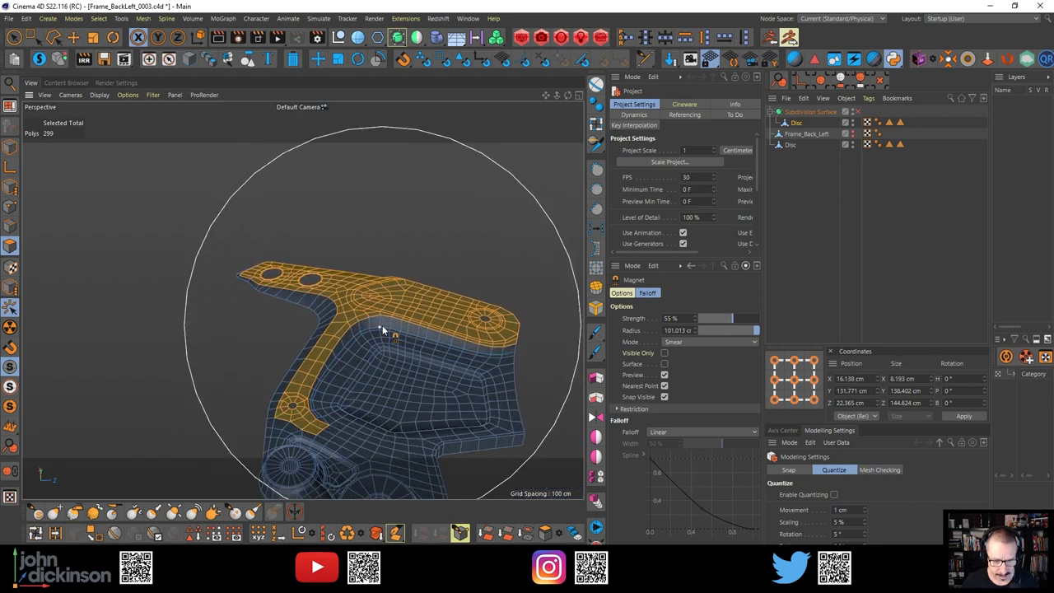
left_click_drag(382, 324, 397, 263, "alt")
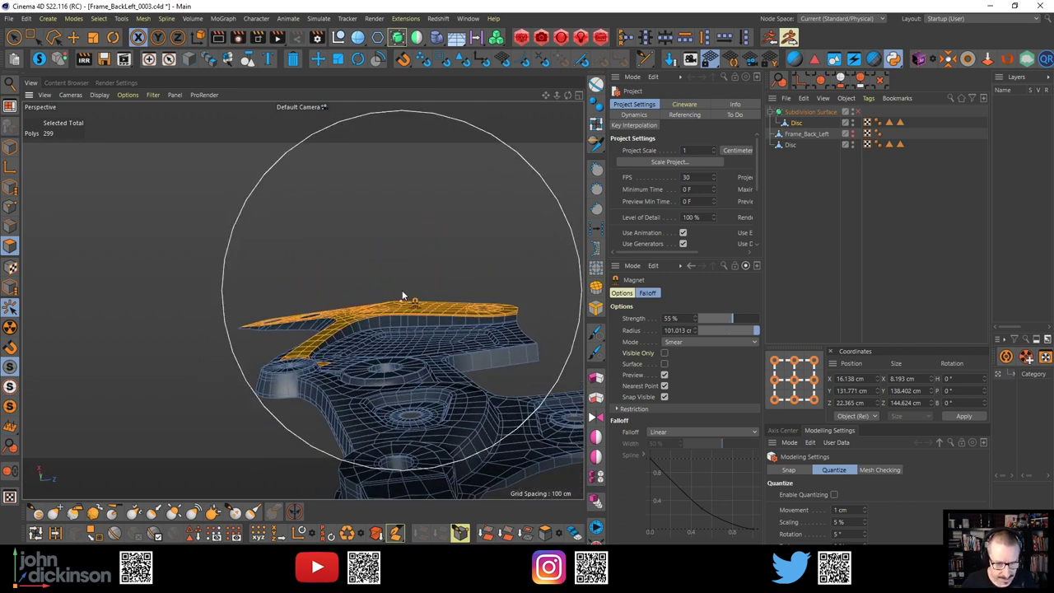
key("ctrl+z")
Pull the selected area's middle outward along X to about 10.6 cm in depth, refining the bend with a Magnet radius of about 40 cm
left_click_drag(372, 315, 356, 286, "alt")
left_click_drag(375, 354, 384, 285, "alt")
right_click_drag(340, 401, 371, 382, "alt")
mouse_move(370, 383)
left_mouse_down("alt")
mouse_move(344, 370)
mouse_move(341, 348)
mouse_move(357, 360)
mouse_move(194, 435)
mouse_move(252, 416)
mouse_move(198, 439)
mouse_move(150, 488)
mouse_move(209, 469)
mouse_move(223, 373)
mouse_move(325, 470)
mouse_move(329, 345)
left_mouse_up("alt")
middle_click_drag(392, 297, 236, 347)
mouse_move(349, 356)
left_mouse_down("alt")
mouse_move(335, 365)
mouse_move(335, 331)
left_mouse_up("alt")
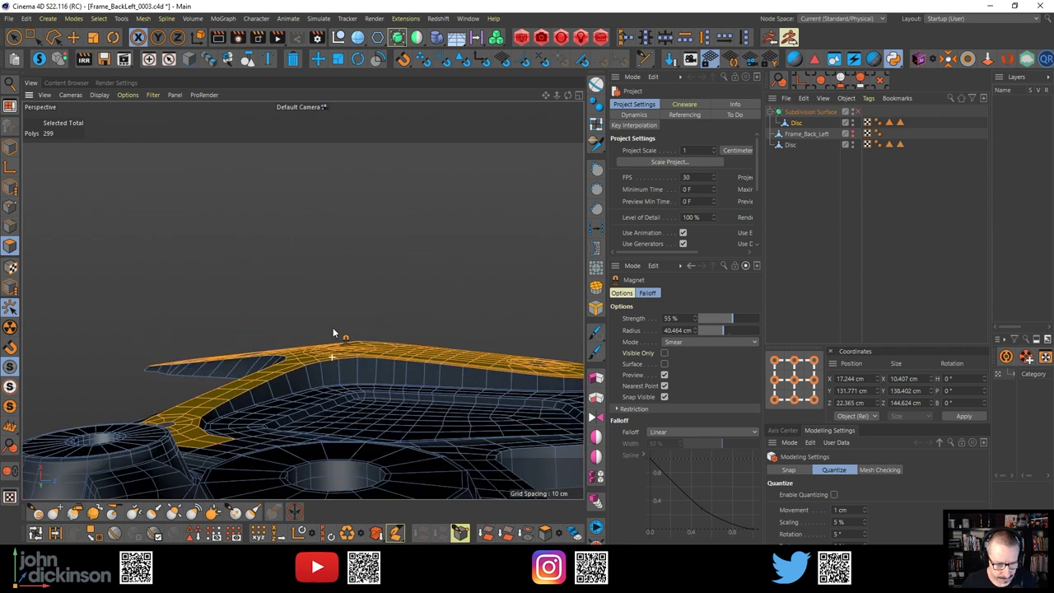
left_click_drag(301, 364, 356, 358)
left_click_drag(356, 341, 352, 334, "alt")
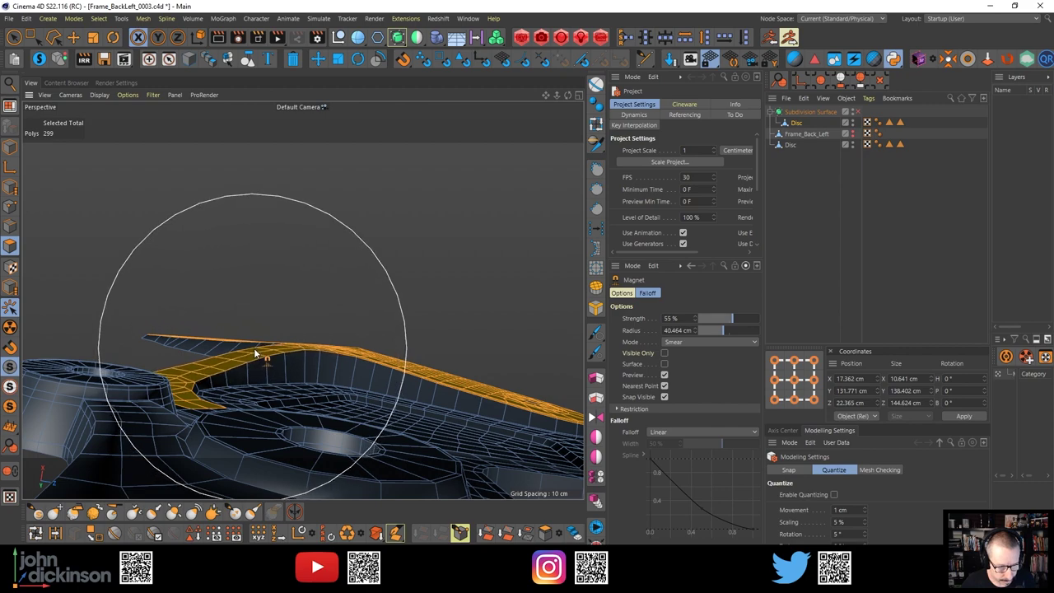
Adjust the narrow lower arm's side profile along X with the Magnet, reducing its radius to about 31 cm and about 18 cm
mouse_move(254, 351)
left_mouse_down("alt")
mouse_move(245, 370)
mouse_move(259, 371)
mouse_move(161, 381)
mouse_move(254, 348)
left_mouse_up("alt")
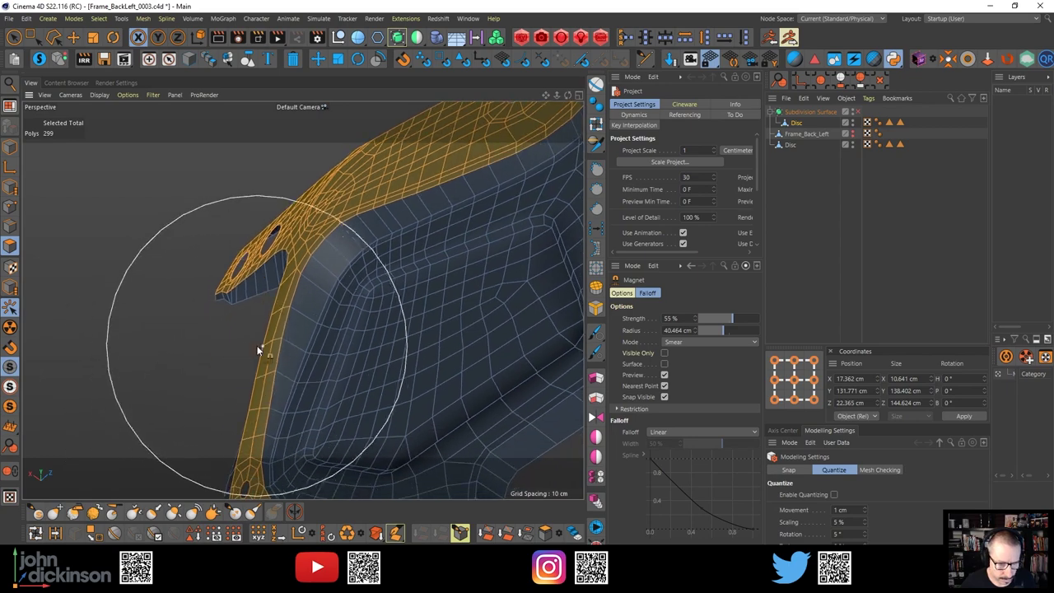
middle_click_drag(254, 348, 226, 346)
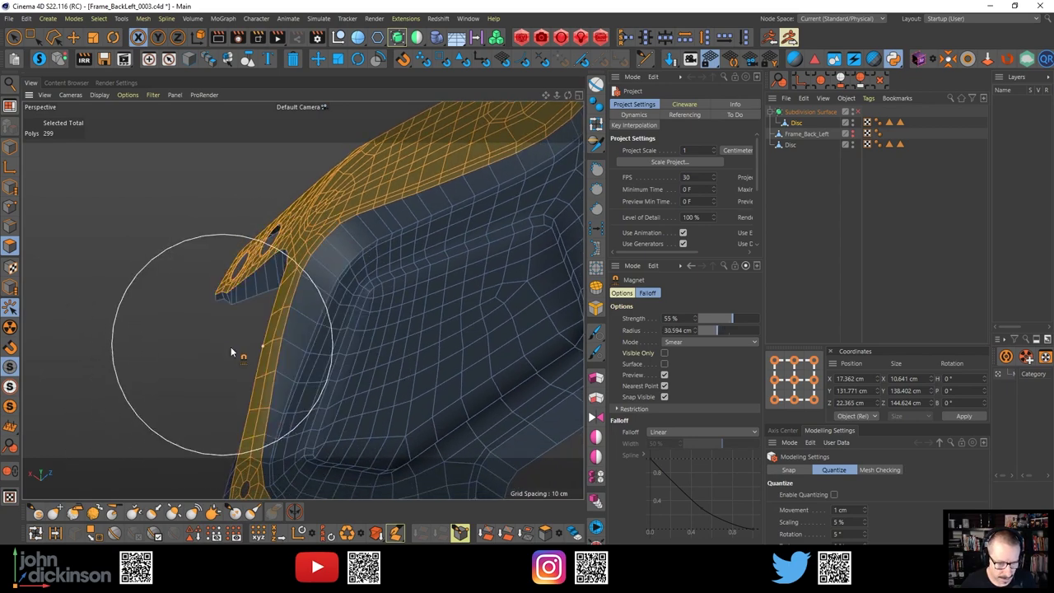
mouse_move(269, 345)
left_mouse_down("alt")
mouse_move(307, 302)
mouse_move(376, 332)
mouse_move(513, 359)
mouse_move(546, 416)
mouse_move(541, 431)
left_mouse_up("alt")
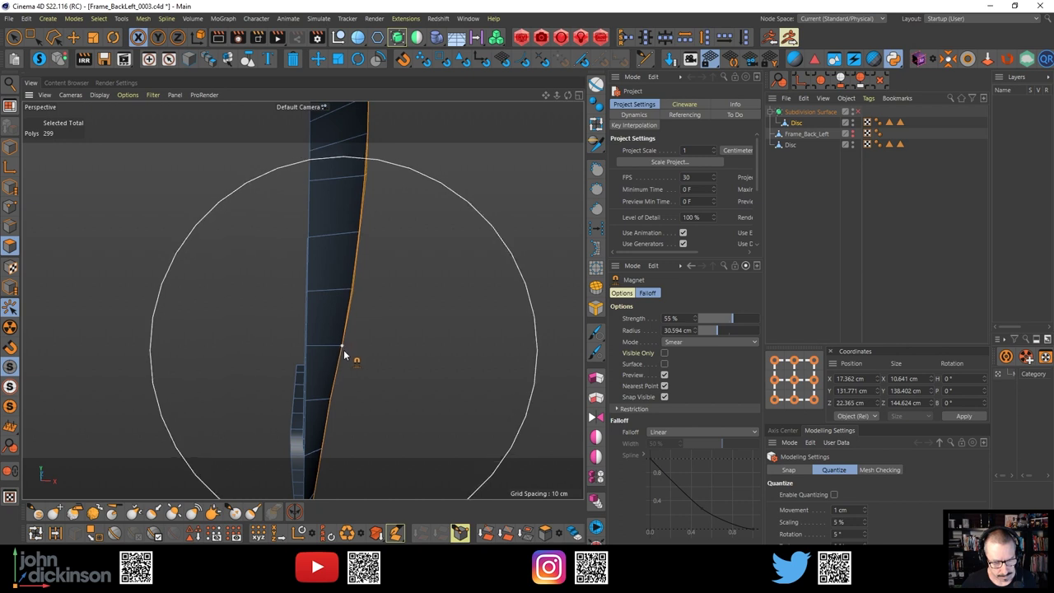
middle_click_drag(344, 349, 337, 288, "alt")
mouse_move(333, 285)
left_mouse_down("alt")
mouse_move(299, 294)
mouse_move(340, 288)
mouse_move(336, 306)
mouse_move(329, 293)
left_mouse_up("alt")
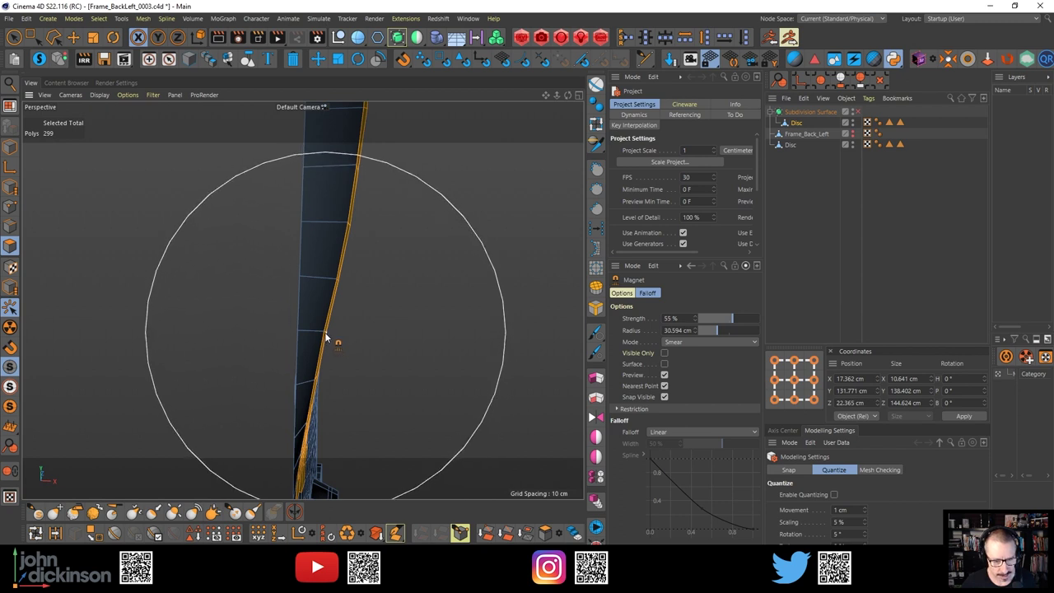
mouse_move(325, 333)
left_mouse_down()
mouse_move(356, 314)
mouse_move(345, 280)
mouse_move(358, 290)
left_mouse_up()
middle_click_drag(359, 288, 319, 293)
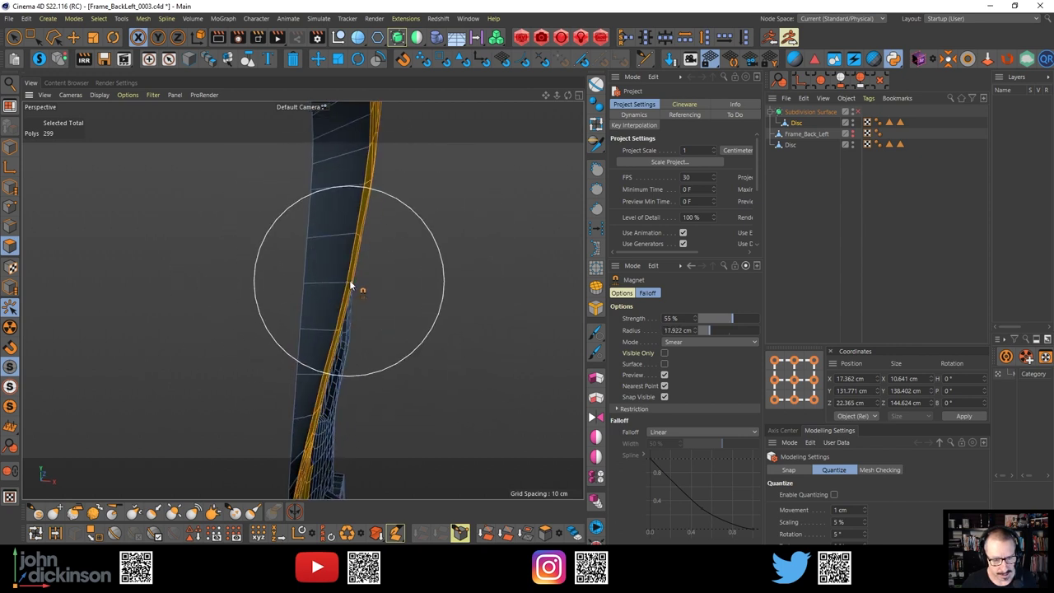
mouse_move(350, 285)
left_mouse_down("alt")
mouse_move(365, 283)
mouse_move(355, 318)
mouse_move(328, 306)
mouse_move(332, 251)
mouse_move(245, 271)
mouse_move(376, 266)
mouse_move(317, 212)
mouse_move(296, 322)
mouse_move(256, 333)
mouse_move(338, 325)
mouse_move(425, 268)
mouse_move(392, 246)
mouse_move(395, 232)
left_mouse_up("alt")
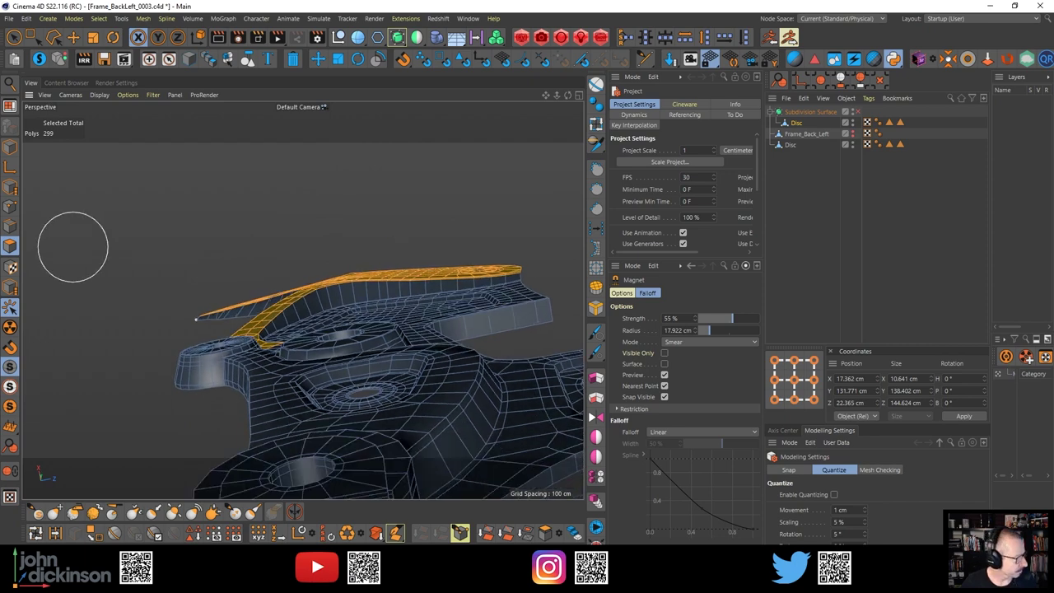
Compare the reshaped area with the reference photo and examine its bend and edge profile up close
left_click_drag(0, 167, 388, 134)
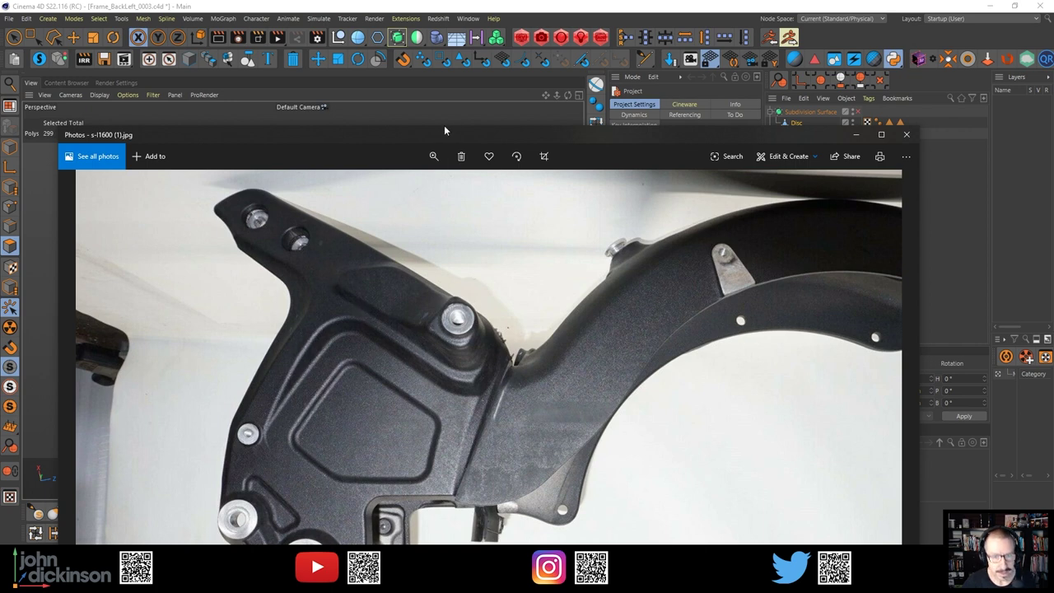
key("alt+Tab")
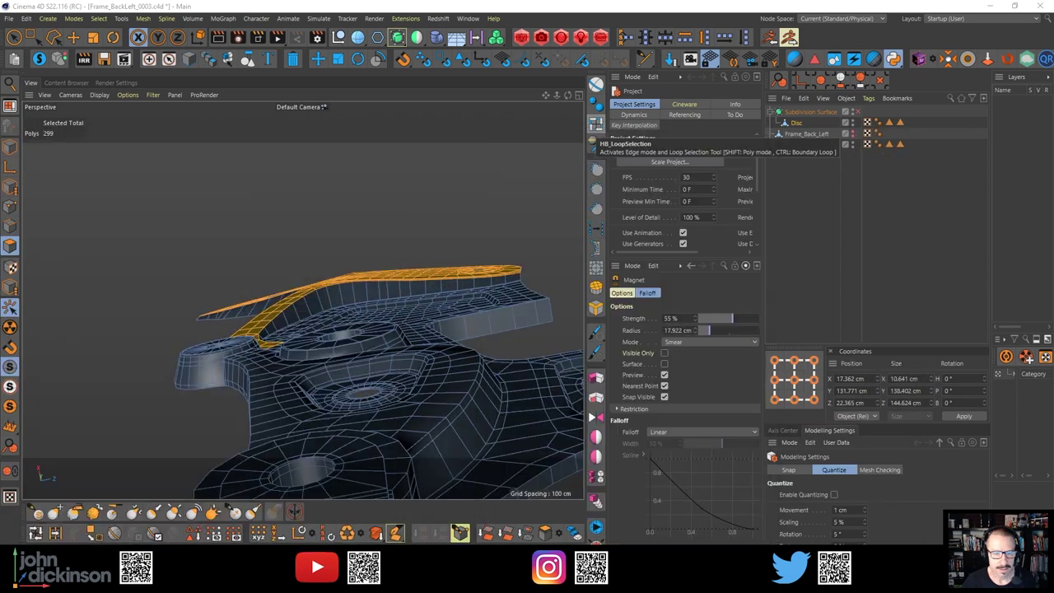
left_click_drag(465, 334, 305, 336, "alt")
mouse_move(304, 333)
right_mouse_down("alt")
mouse_move(341, 287)
mouse_move(284, 262)
right_mouse_up("alt")
middle_click_drag(285, 261, 195, 307, "alt")
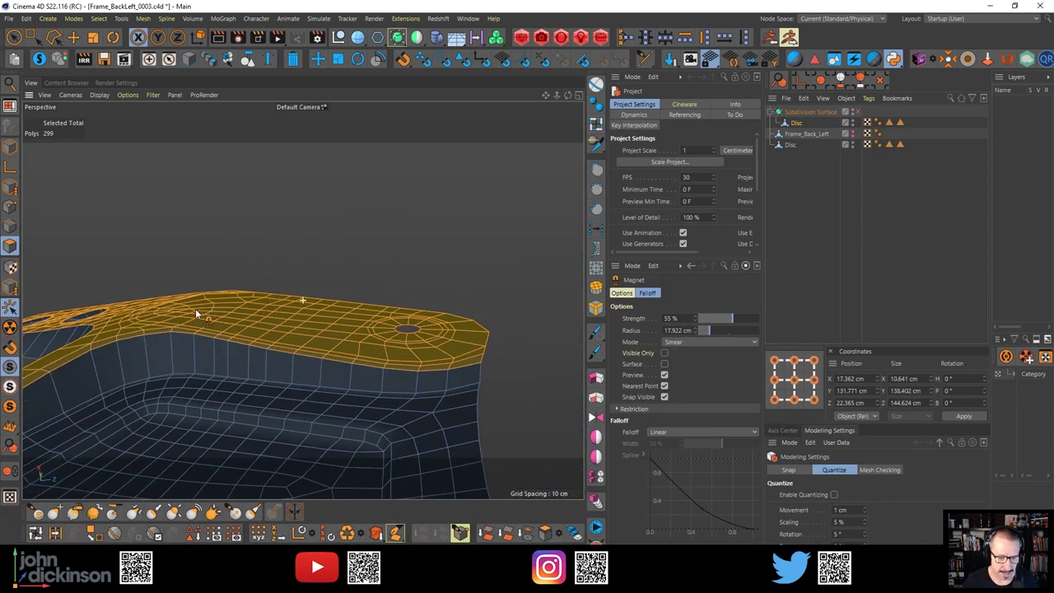
left_click_drag(214, 310, 374, 327, "alt")
left_click_drag(341, 284, 193, 422, "alt")
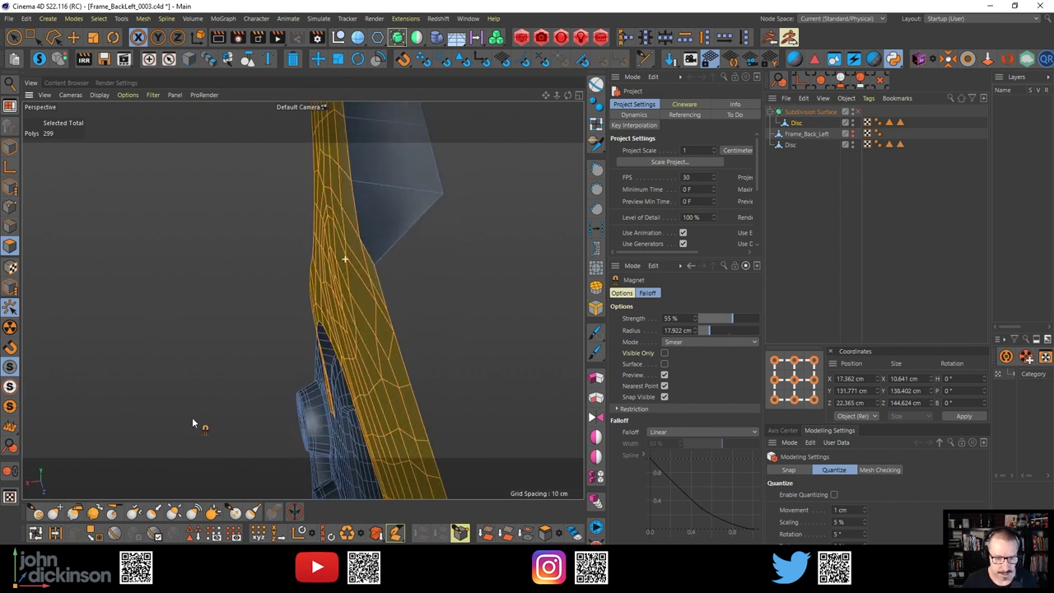
Select the single point protruding at the outer bend and move it about 0.2 cm inward along X
left_click(72, 40)
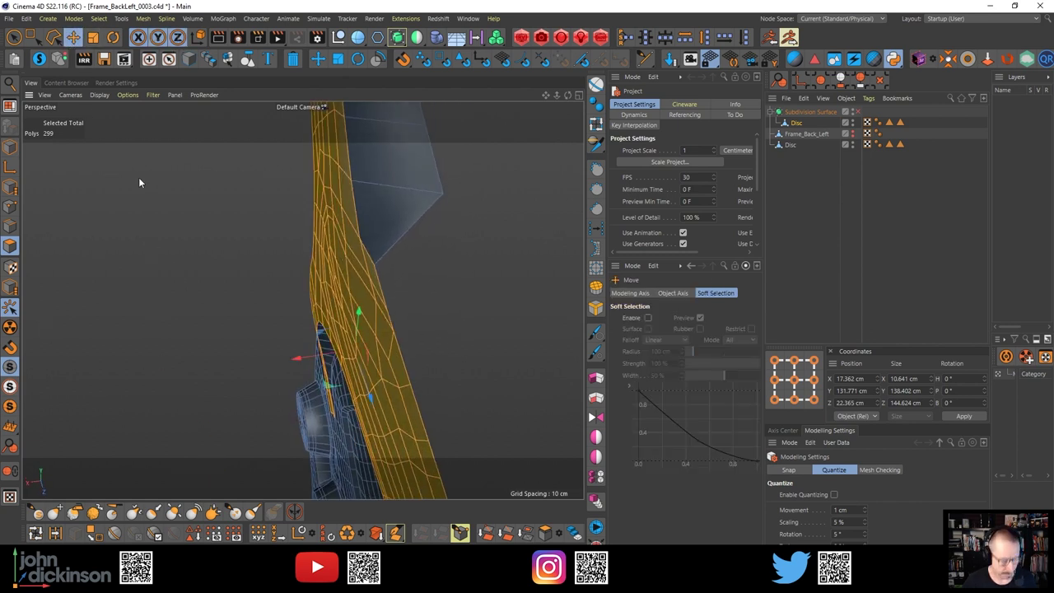
key("Return")
left_click_drag(342, 296, 299, 330, "alt")
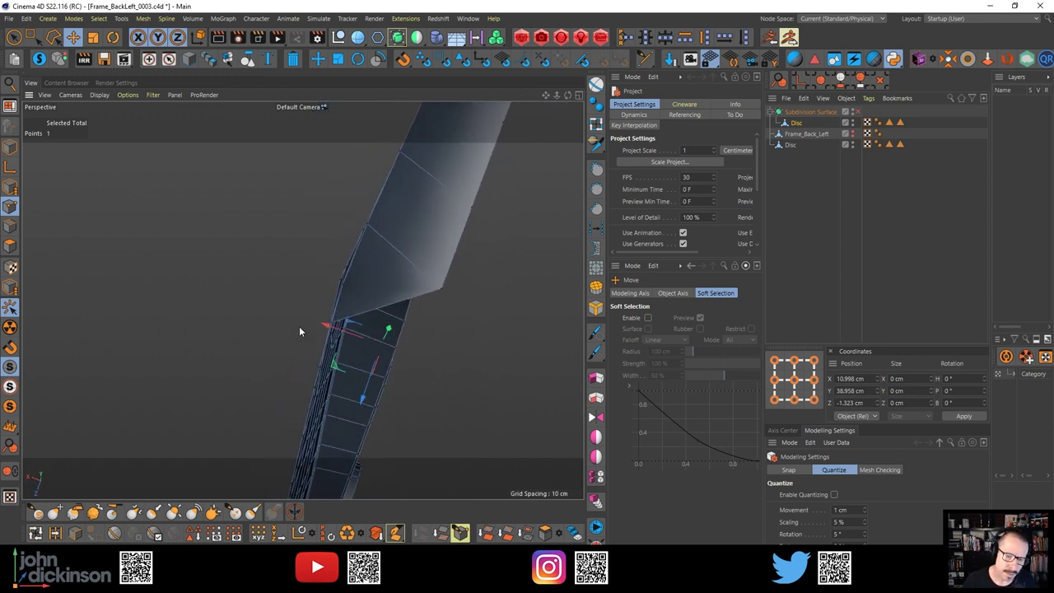
left_click(342, 277)
right_click_drag(332, 287, 410, 226, "alt")
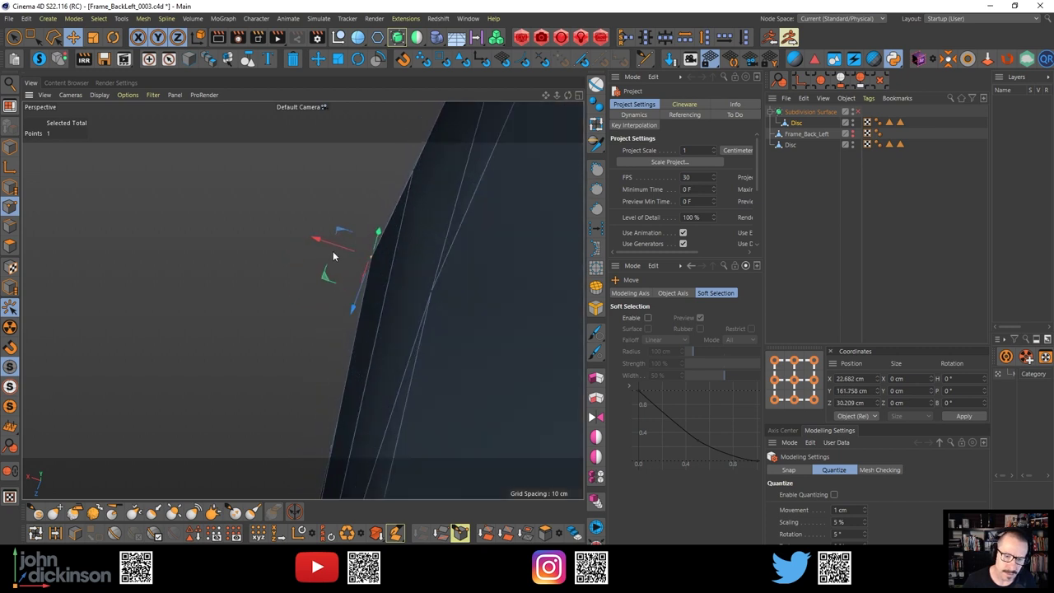
left_click_drag(335, 247, 347, 252)
left_click_drag(416, 274, 450, 257, "alt")
Return to polygon mode and store the raised upper area's selection in a polygon selection tag
key("Return")
key("Return")
mouse_move(321, 237)
left_mouse_down()
mouse_move(410, 264)
mouse_move(453, 218)
left_mouse_up()
key("ctrl+z")
right_click_drag(454, 219, 258, 144, "alt")
left_click_drag(258, 144, 411, 212, "alt")
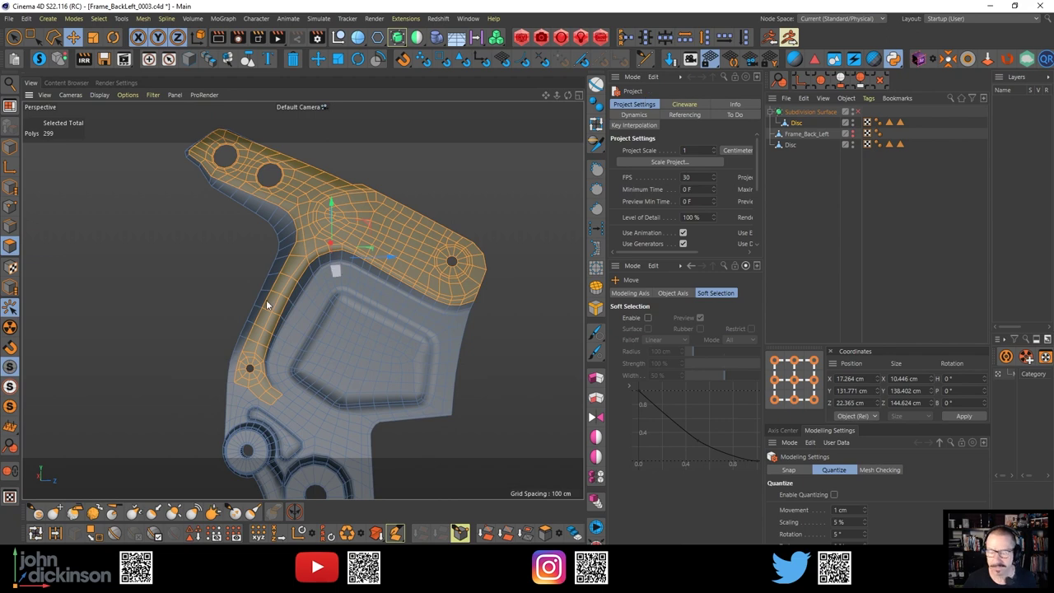
left_click(194, 534)
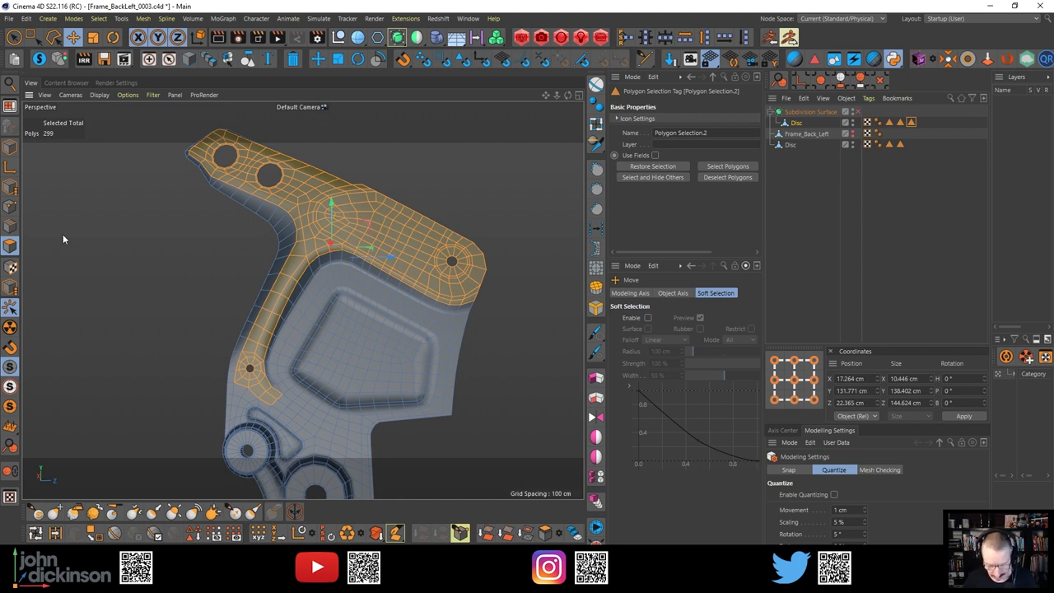
Reduce the polygon selection to the broad single-hole plate, deselecting the two-hole arm, the narrow lower arm and the stray polygons near the bend
key("9")
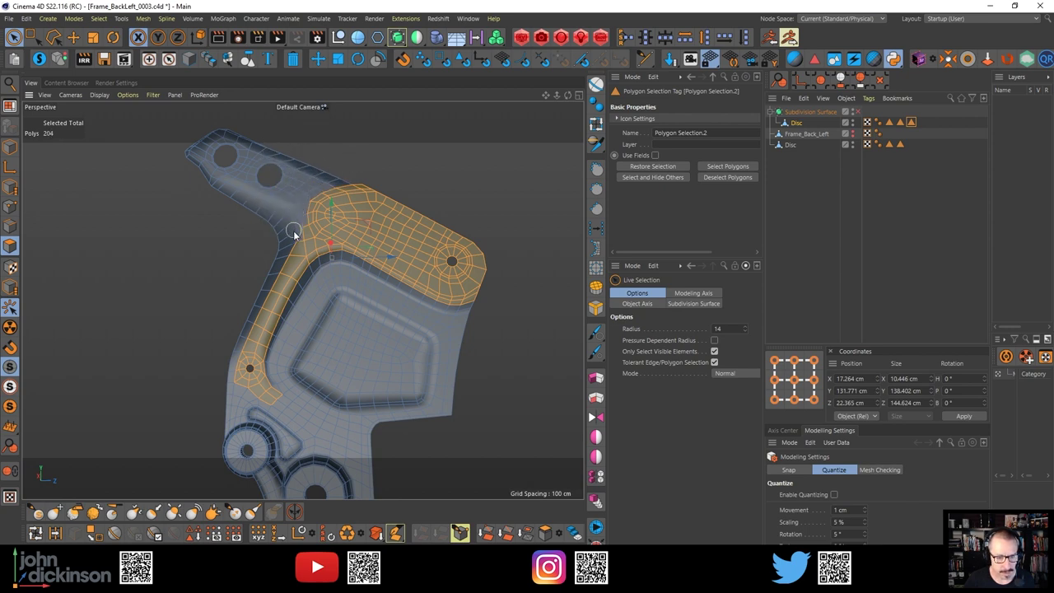
left_click_drag(288, 263, 235, 416, "ctrl")
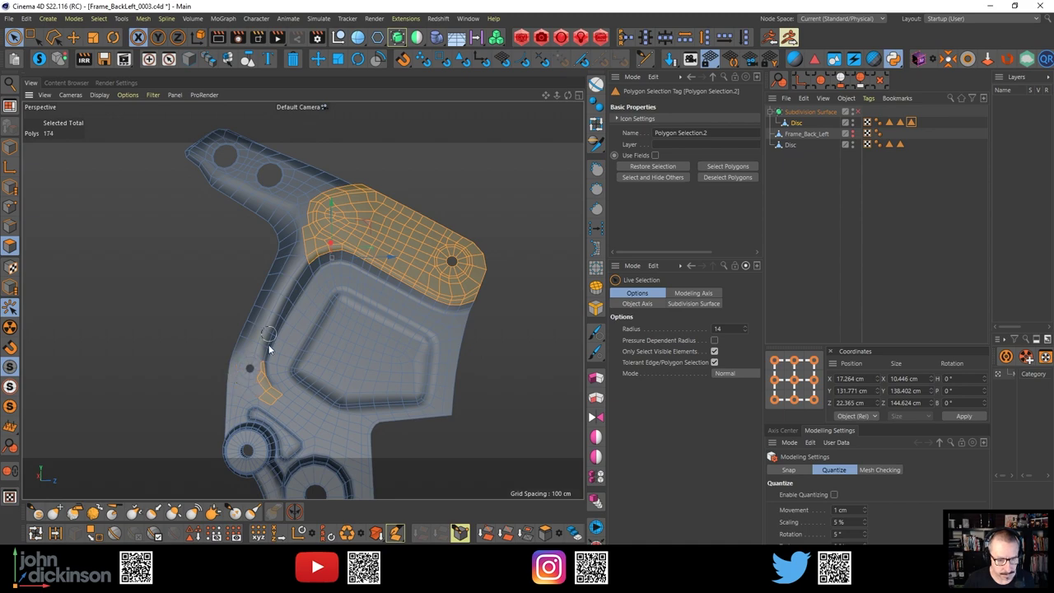
right_click_drag(310, 216, 402, 220, "alt")
left_click_drag(403, 221, 422, 151, "alt")
left_click_drag(325, 216, 295, 235, "ctrl")
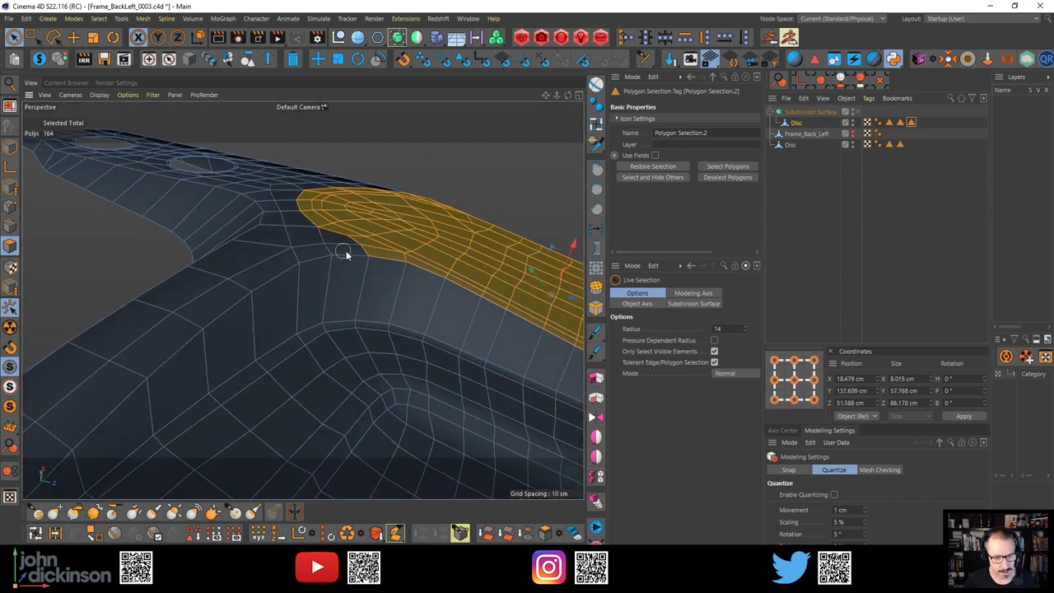
left_click_drag(449, 243, 258, 347, "alt")
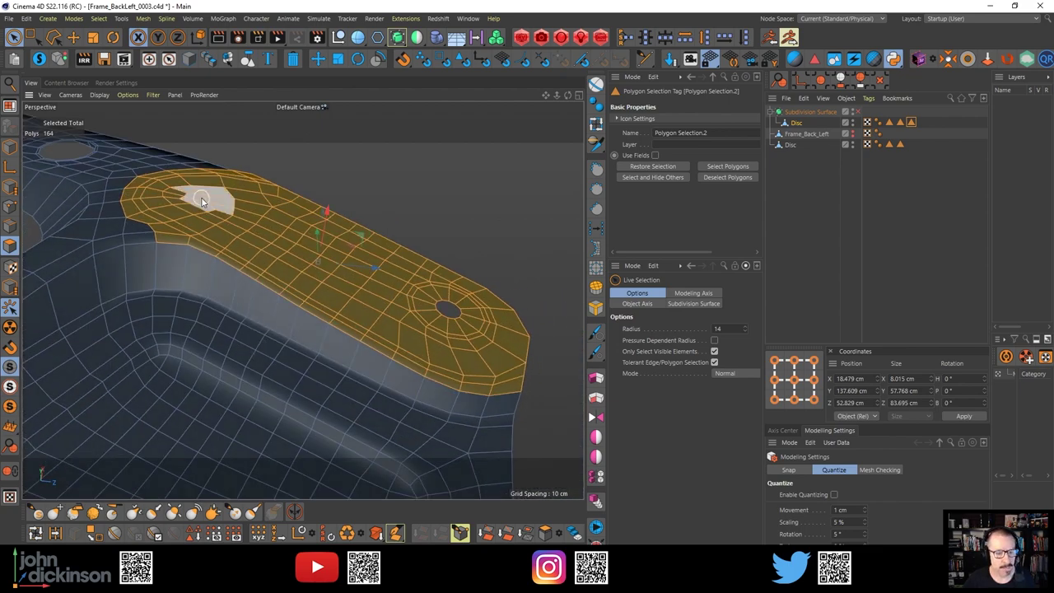
left_click_drag(202, 200, 315, 222, "alt")
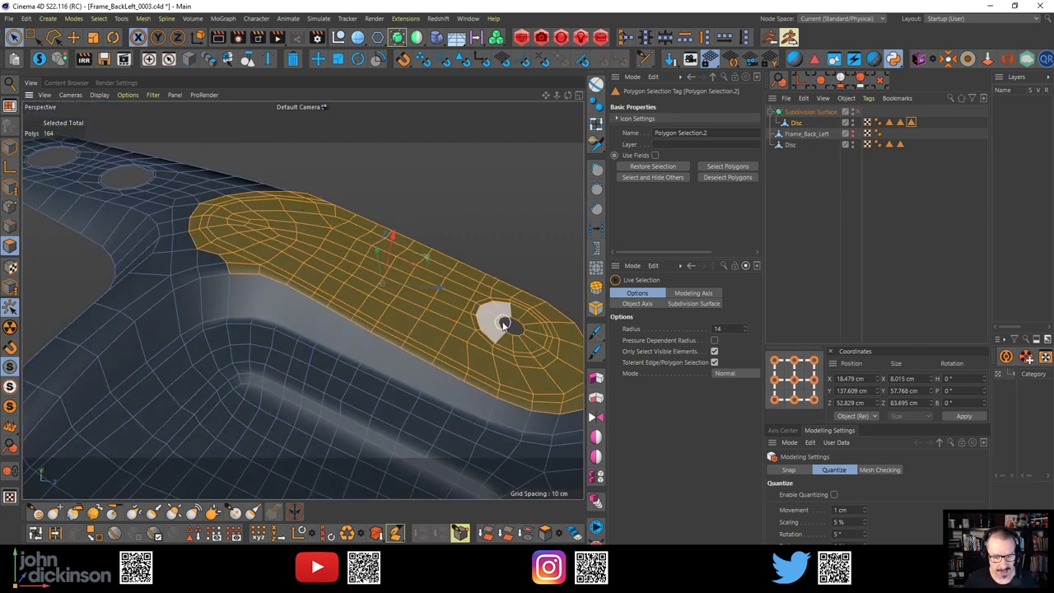
left_click_drag(503, 323, 341, 275, "alt")
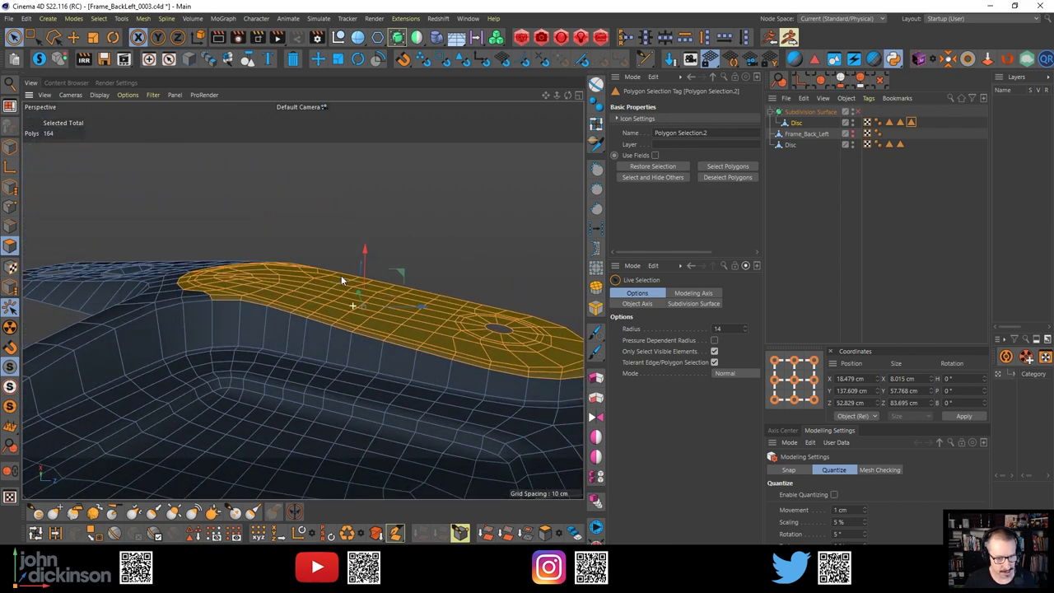
Set the Scale tool's axis orientation to Normal and place the axis at the plate's rounded end near the bend
key("t")
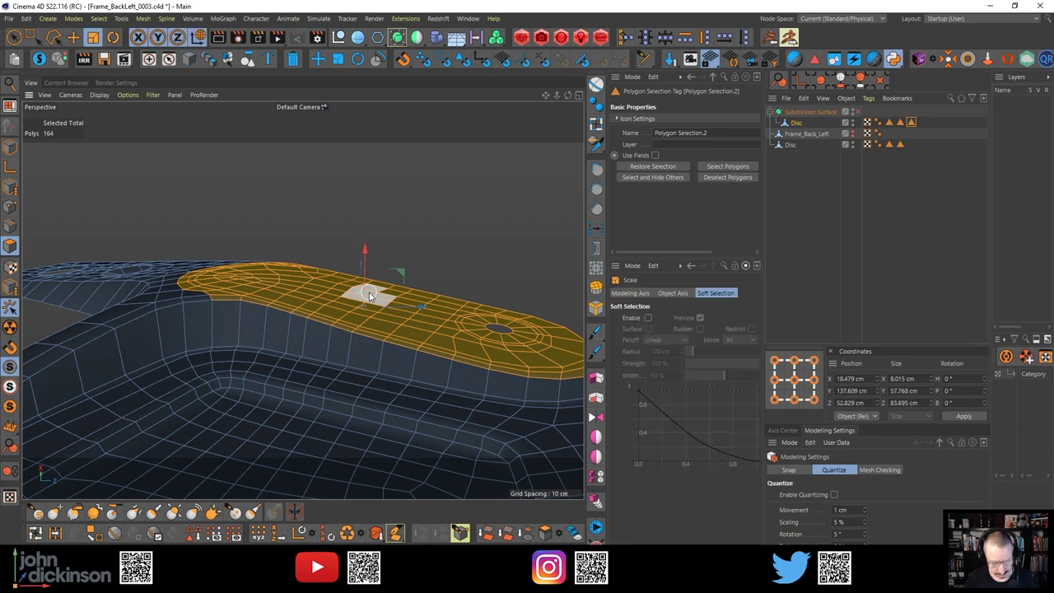
left_click_drag(278, 286, 241, 296, "alt")
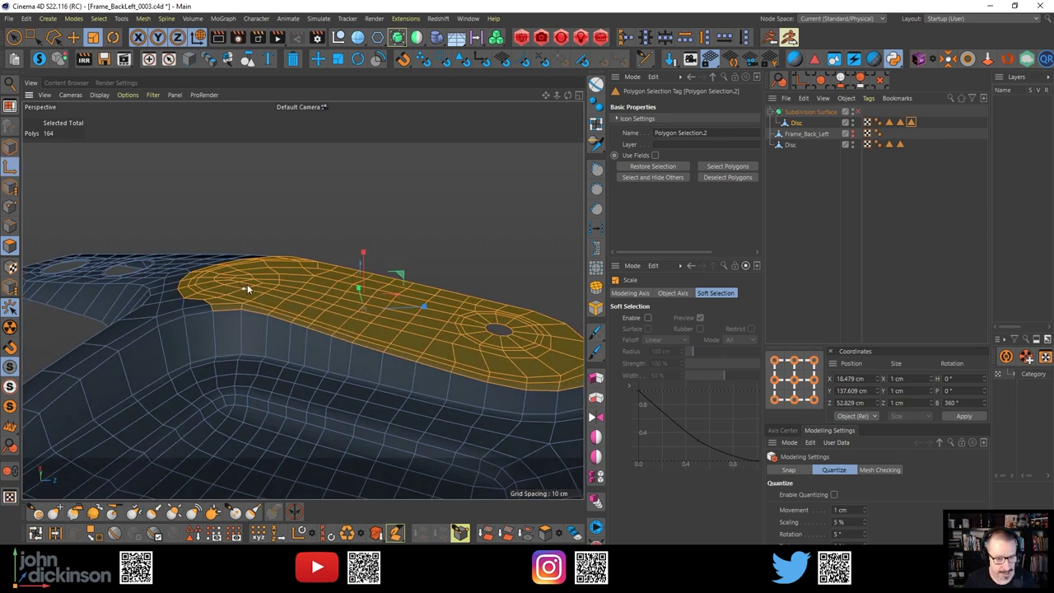
key("l")
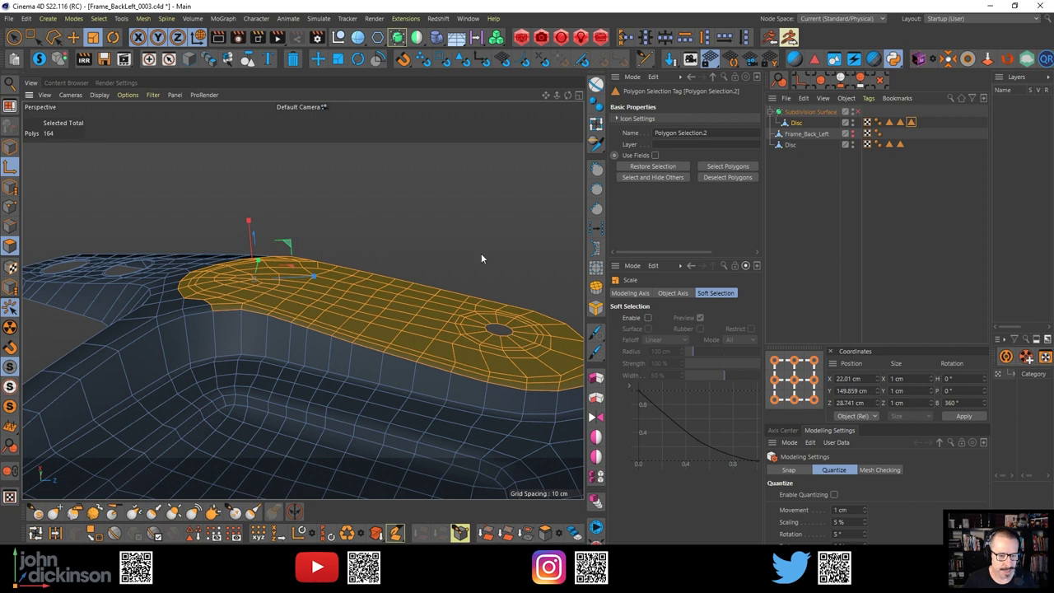
left_click(248, 221)
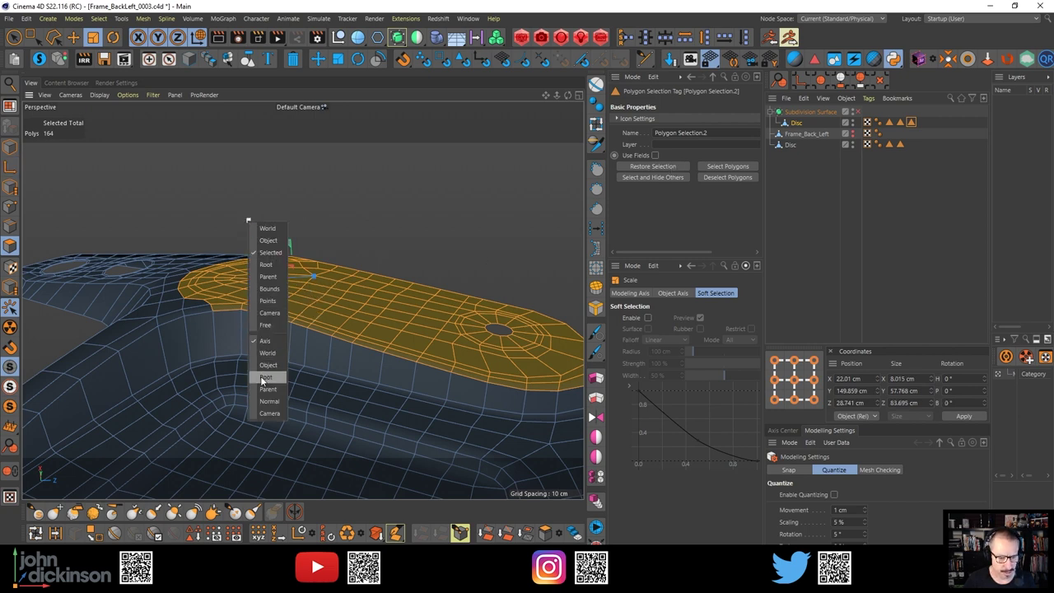
left_click(270, 401)
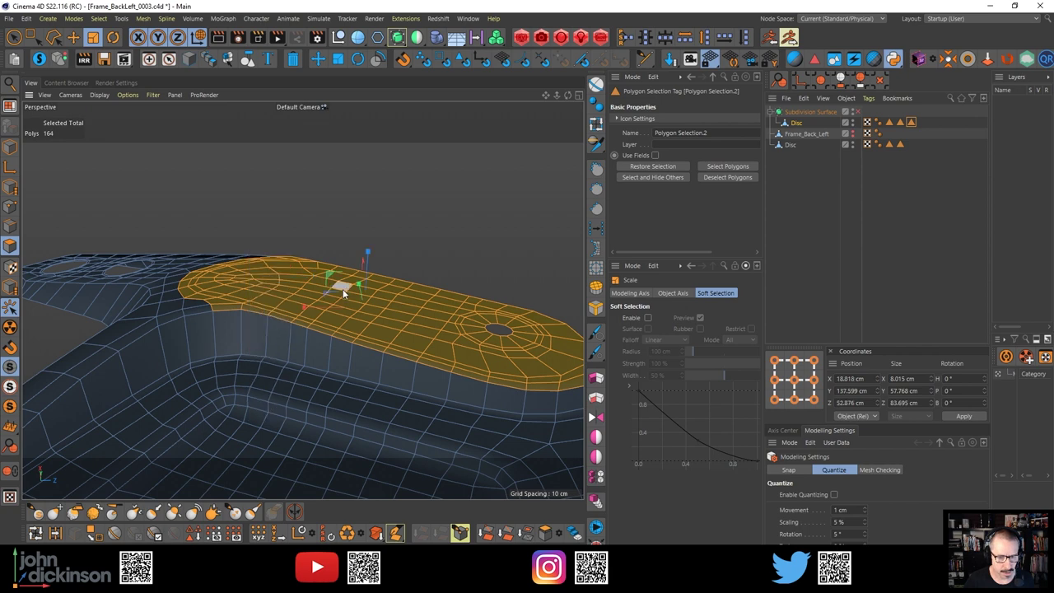
key("l")
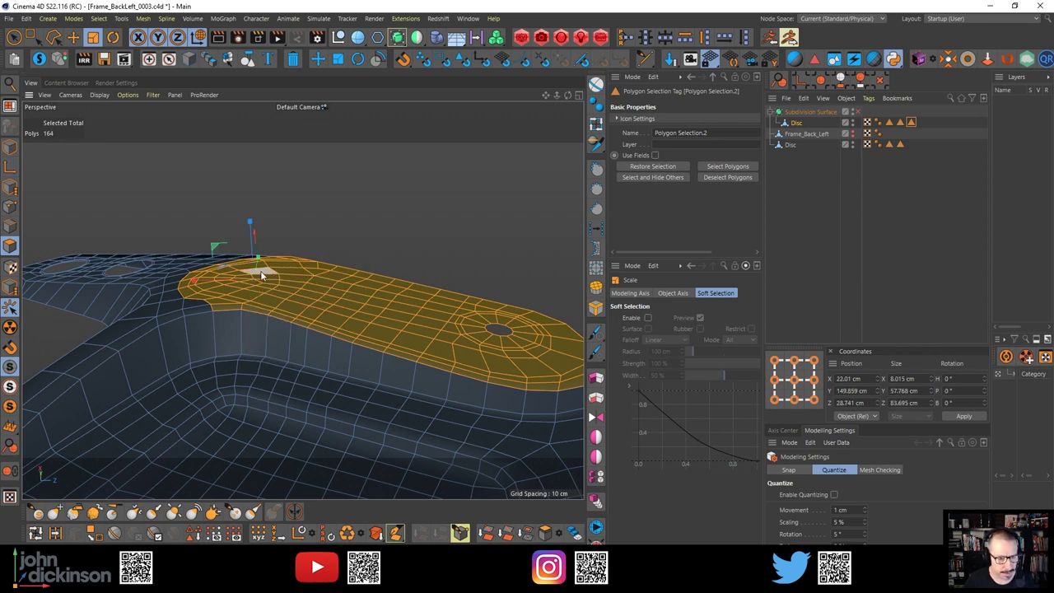
left_click_drag(262, 276, 304, 262, "alt")
key("ctrl+z")
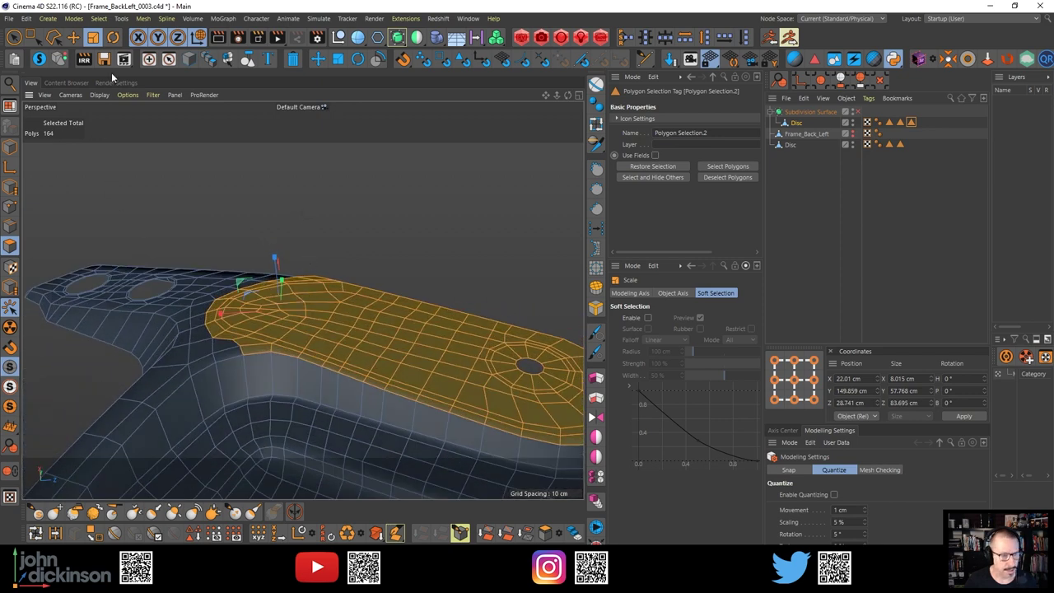
Deselect the outermost polygons around the plate's rounded end, including the stray ones at both edges of the bend
left_click(13, 39)
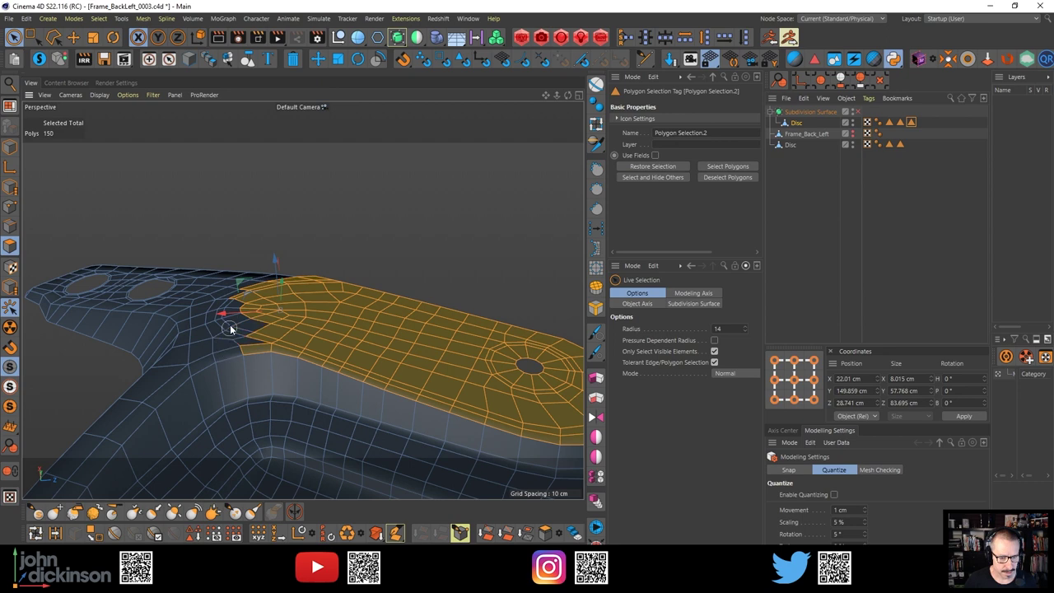
mouse_move(321, 271)
left_mouse_down("ctrl")
mouse_move(294, 275)
mouse_move(313, 271)
mouse_move(289, 329)
left_mouse_up("ctrl")
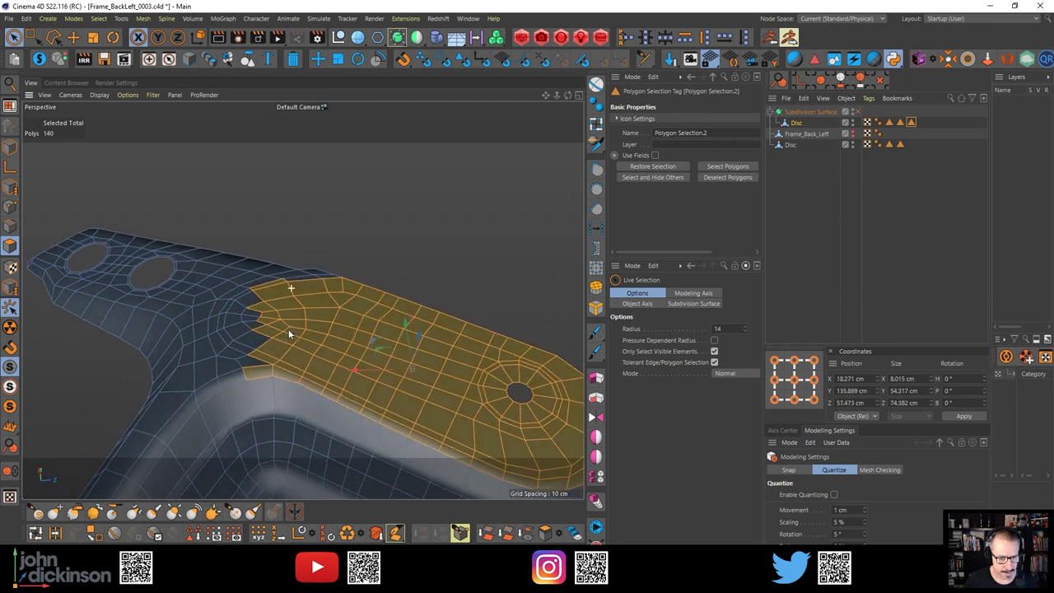
left_click(265, 281, "ctrl")
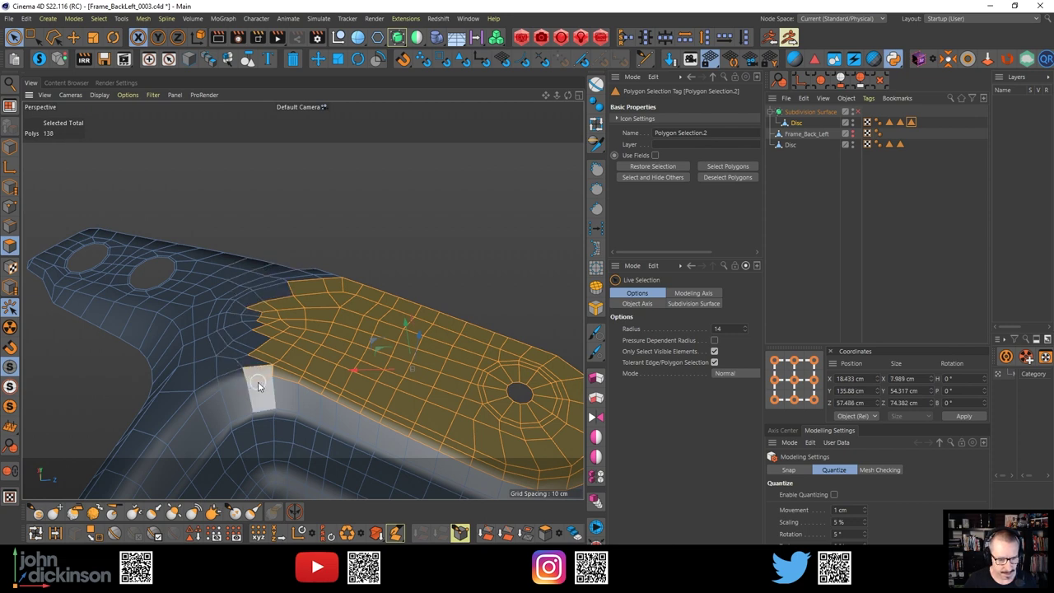
left_click(258, 386, "ctrl")
left_click_drag(403, 403, 380, 284, "alt")
Enable soft selection for the plate with a falloff radius of 7.776 cm and the Surface option on
left_click(598, 169)
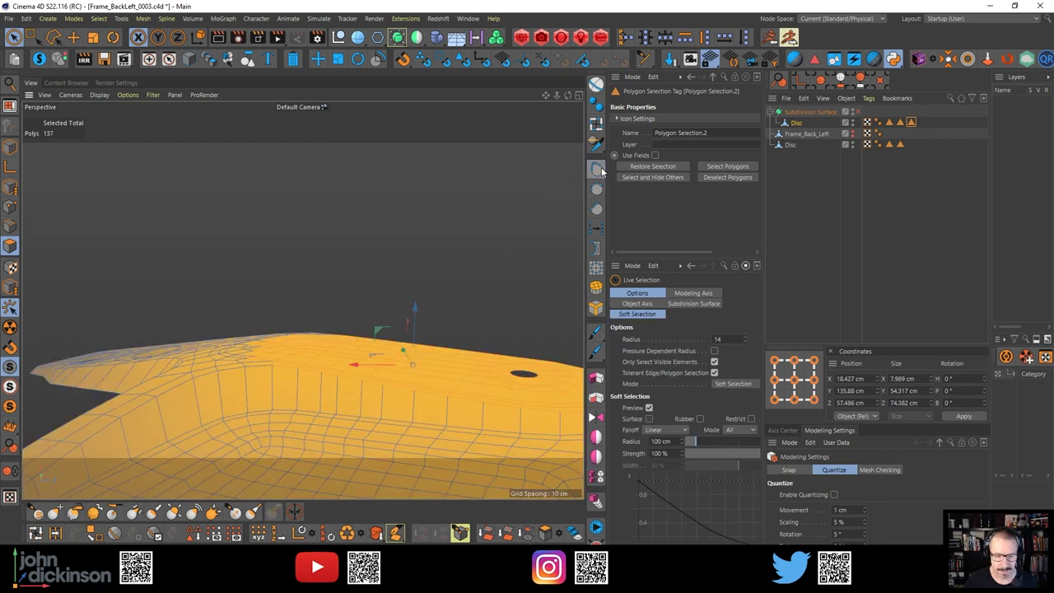
left_click_drag(163, 457, 265, 359, "alt")
key("ctrl+shift+z")
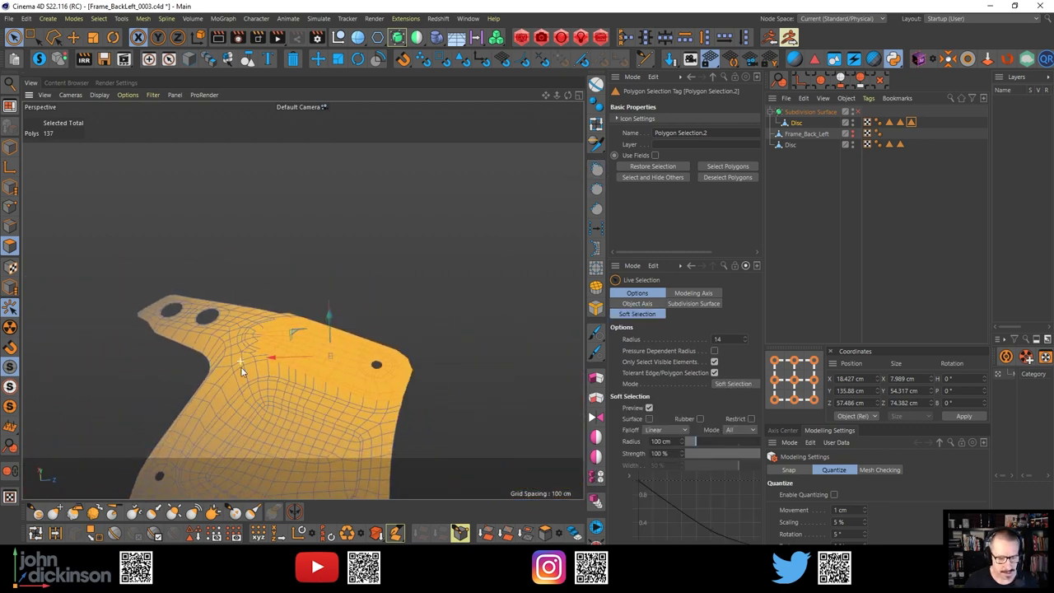
left_click(596, 355)
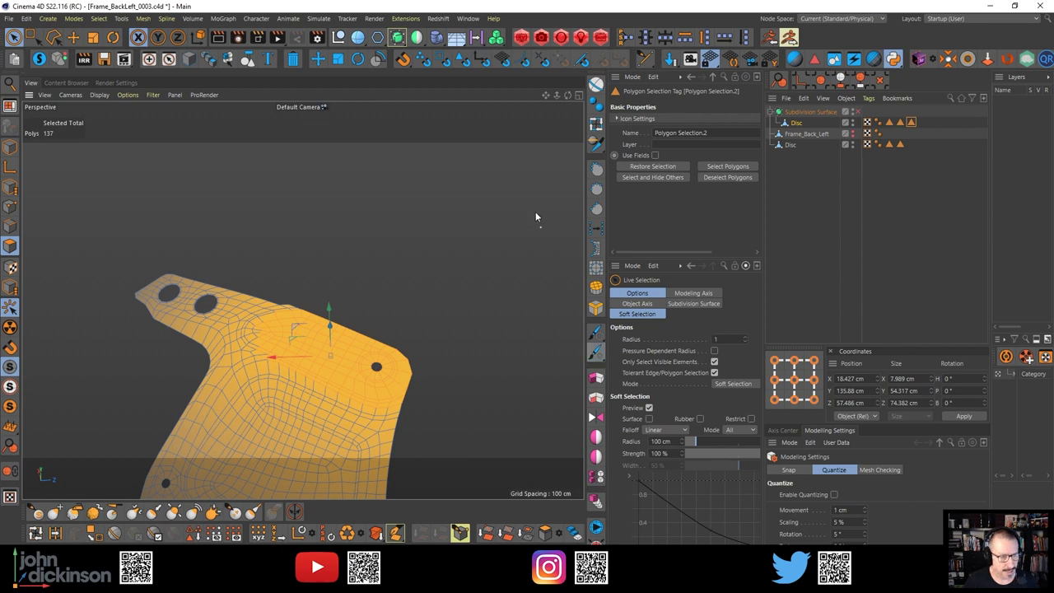
left_click(73, 37)
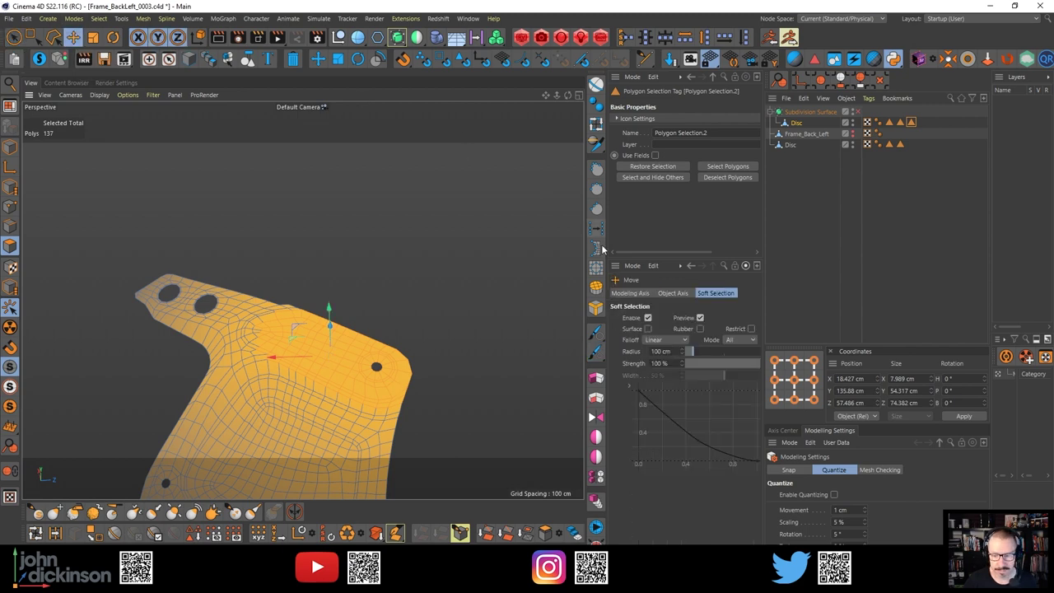
left_click(597, 356)
left_click(598, 357)
left_click(599, 357)
left_click(600, 356)
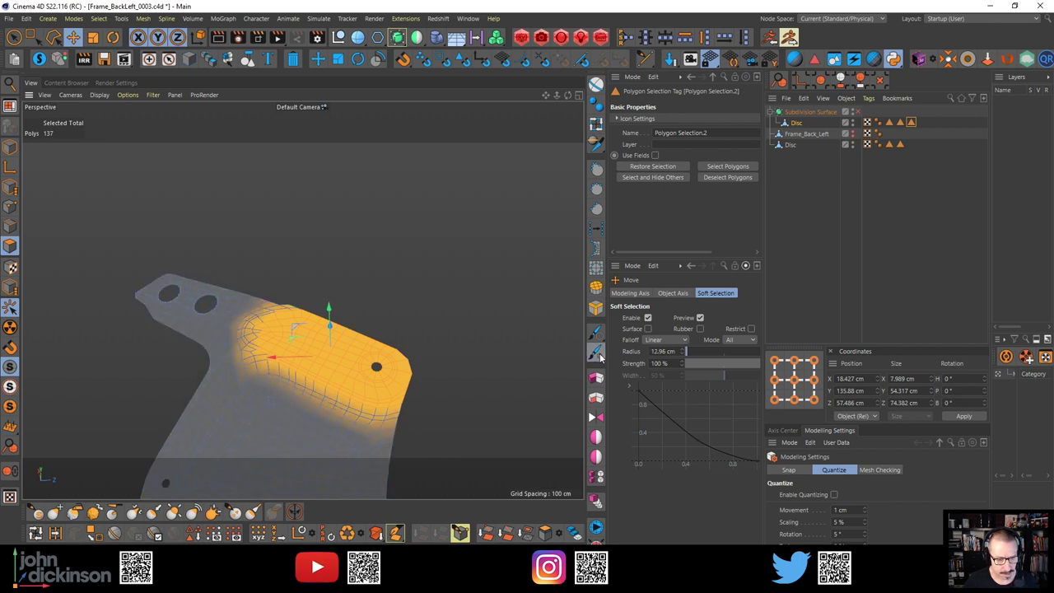
left_click(599, 356)
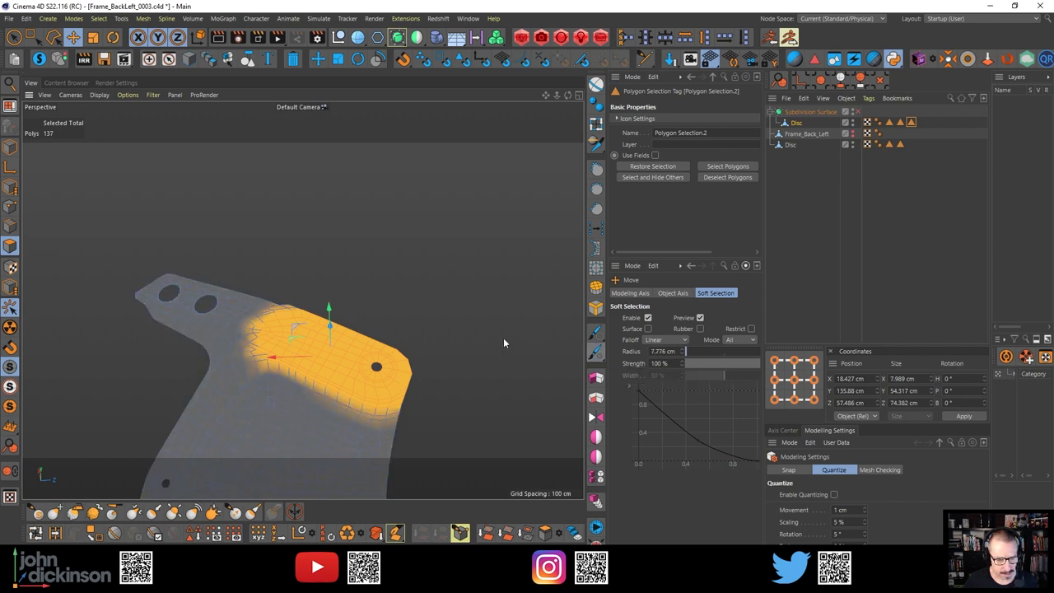
right_click_drag(328, 367, 395, 349, "alt")
left_click_drag(395, 348, 374, 360, "alt")
left_click_drag(161, 365, 201, 352, "alt")
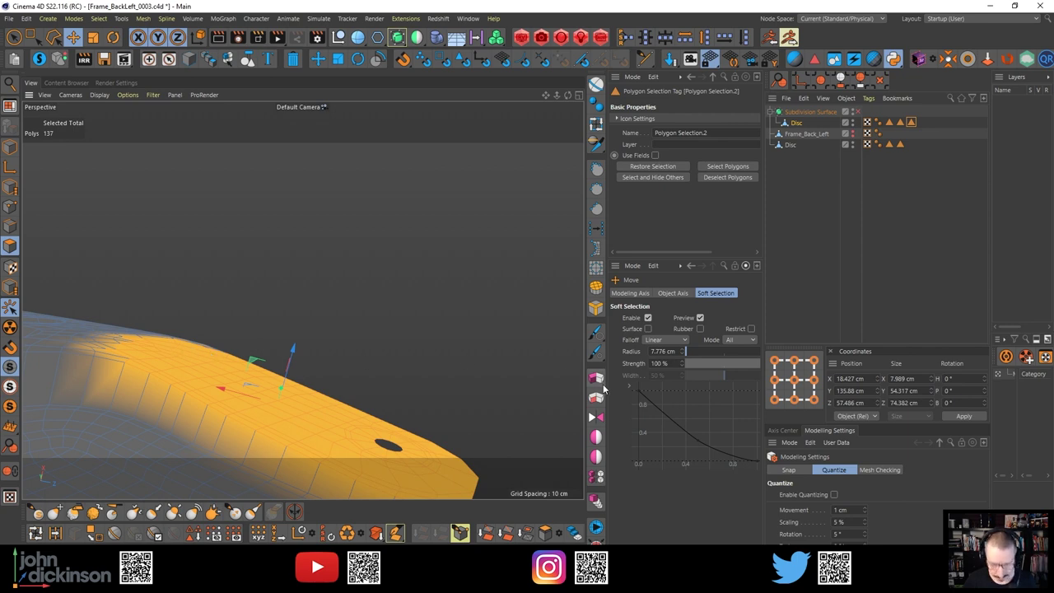
left_click(648, 328)
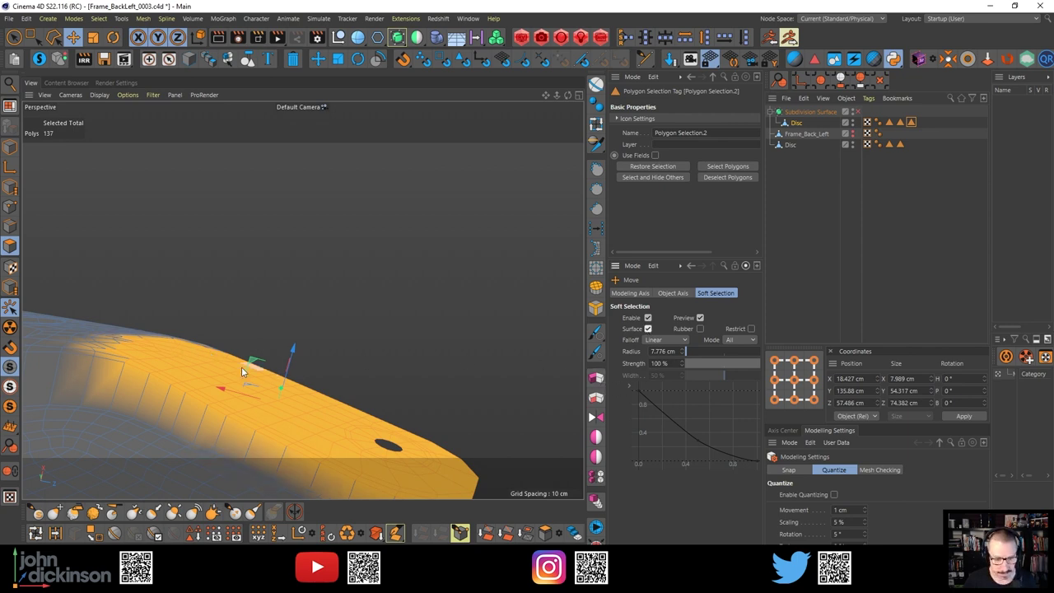
Activate Scale and move the modeling axis to the soft-selected plate's end at the bend
key("t")
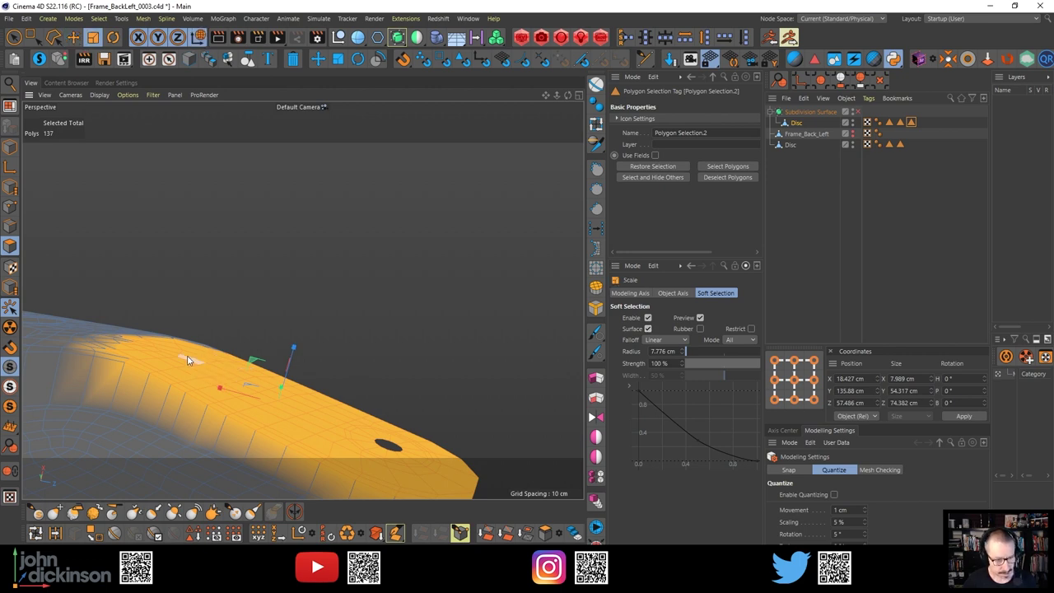
key("l")
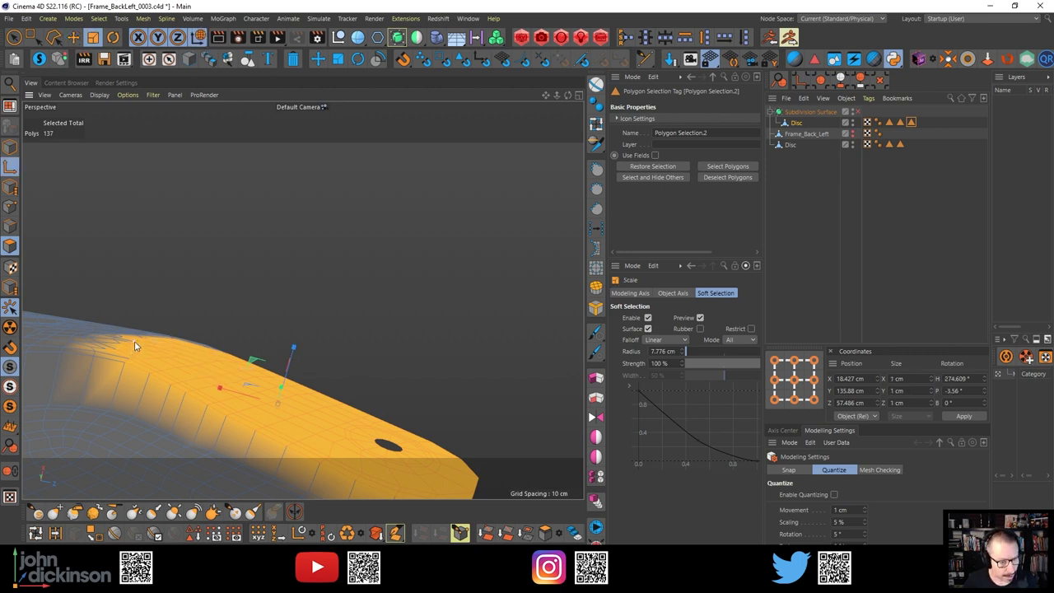
left_click(134, 341)
key("l")
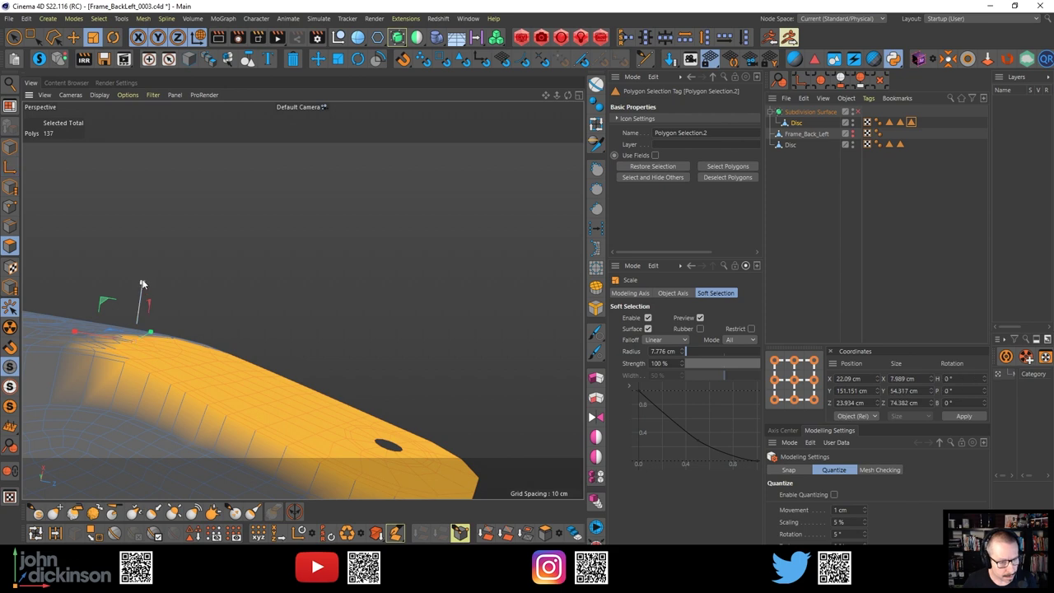
Try to flatten the plate selection by scaling it along its normal axis from the bend, and undo the scaling
left_click_drag(142, 284, 141, 316)
middle_click_drag(142, 339, 231, 331, "alt")
scroll(254, 330, "up", 5)
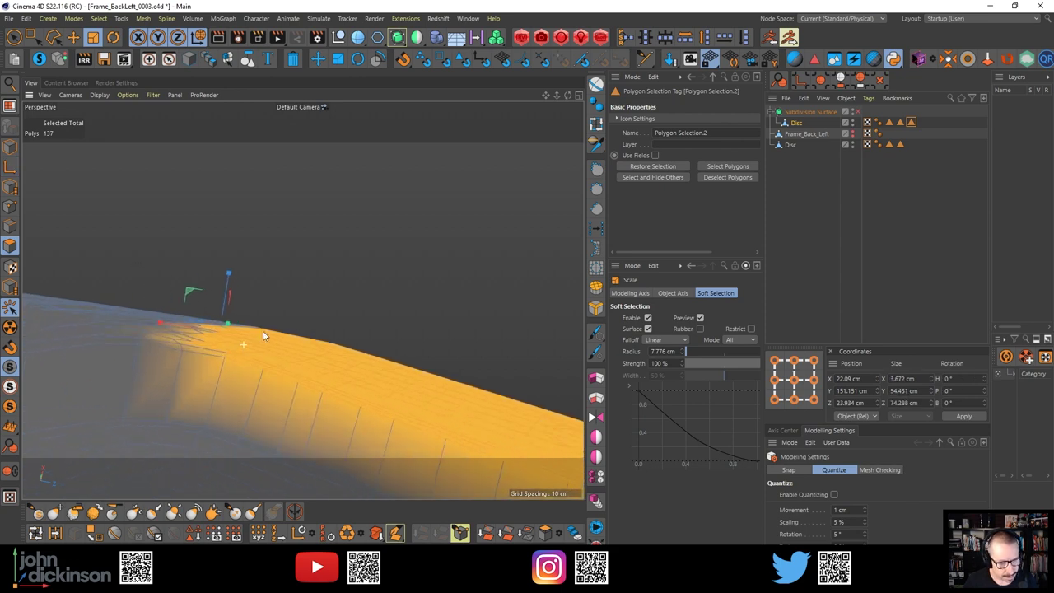
left_click_drag(249, 324, 245, 330, "alt")
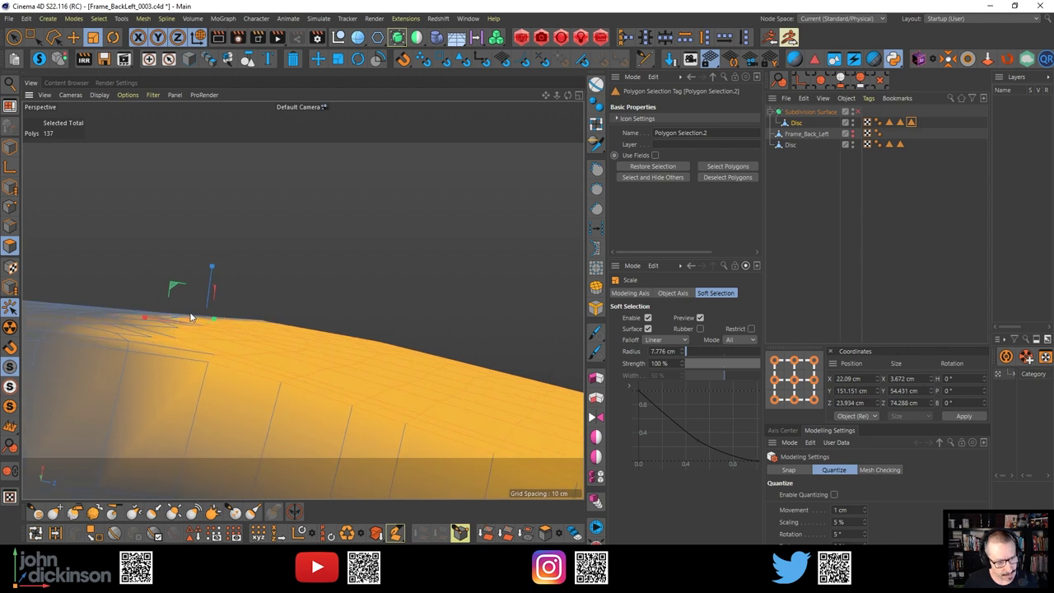
key("ctrl+z")
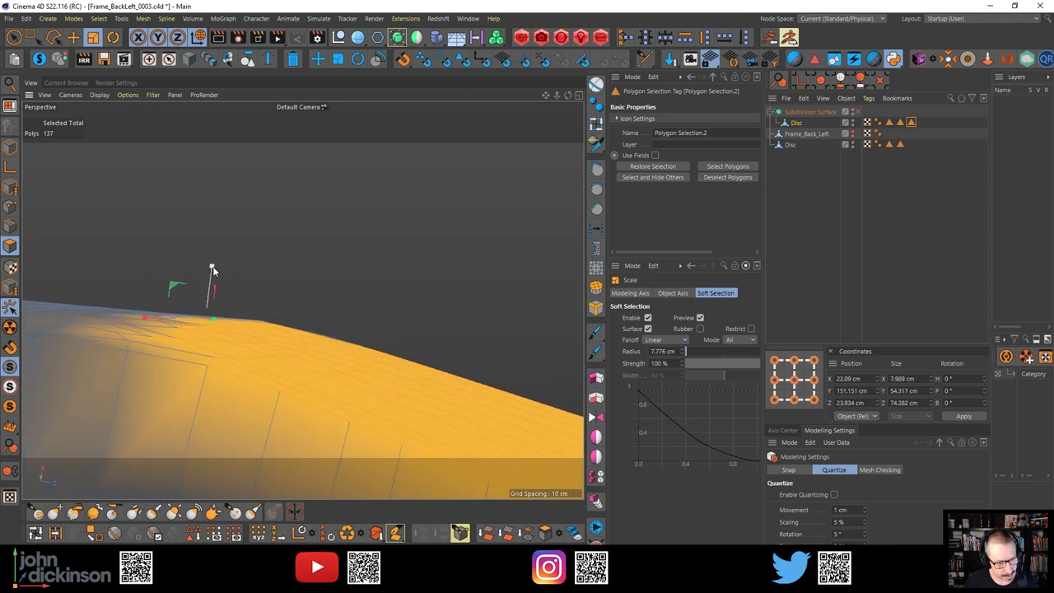
Flatten the plate selection by scaling it along its normal axis from the bend to an X size of about 1.47 cm
left_click_drag(213, 269, 205, 325)
scroll(247, 336, "down", 3)
left_click_drag(311, 350, 339, 232, "alt")
right_click_drag(180, 313, 214, 331, "alt")
left_click_drag(214, 333, 148, 447, "alt")
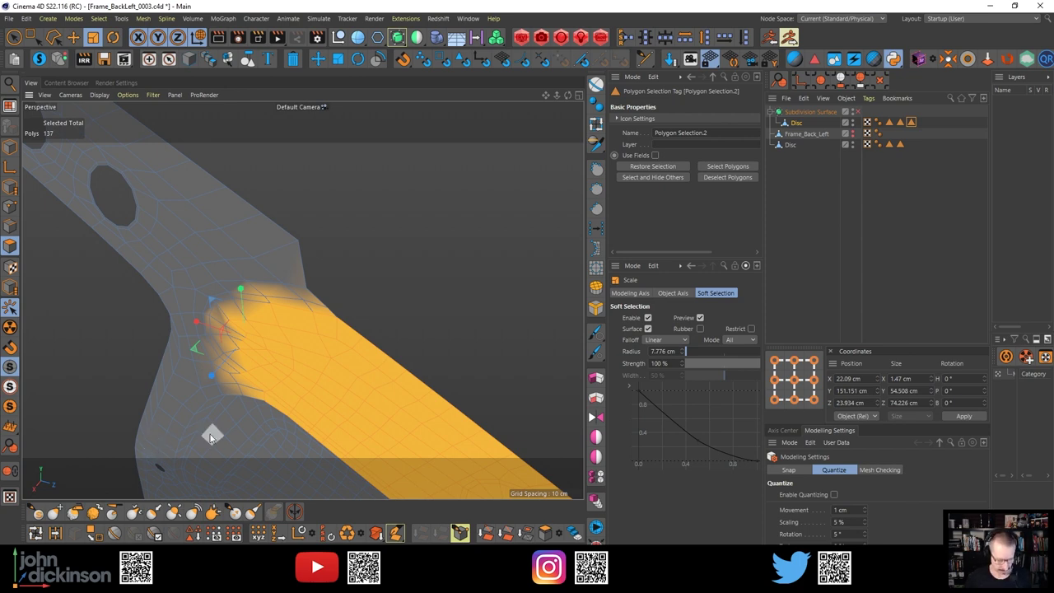
left_click_drag(260, 453, 532, 181, "alt")
Turn off soft selection, check the flattened plate's transition into the two-hole arm, and activate the Move tool
left_click(596, 168)
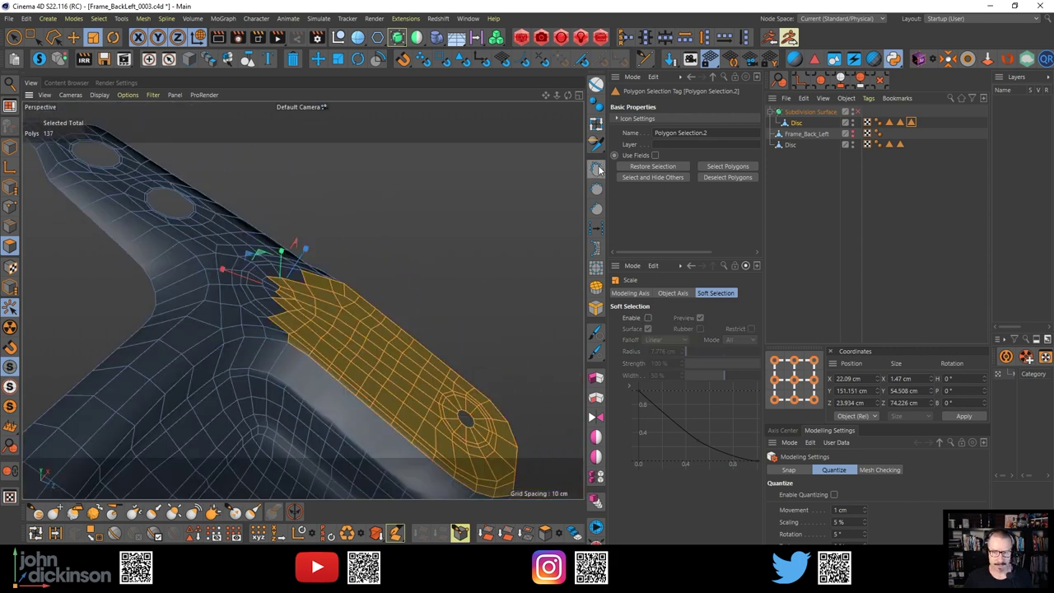
scroll(375, 291, "down", 3)
left_click_drag(376, 292, 306, 271, "alt")
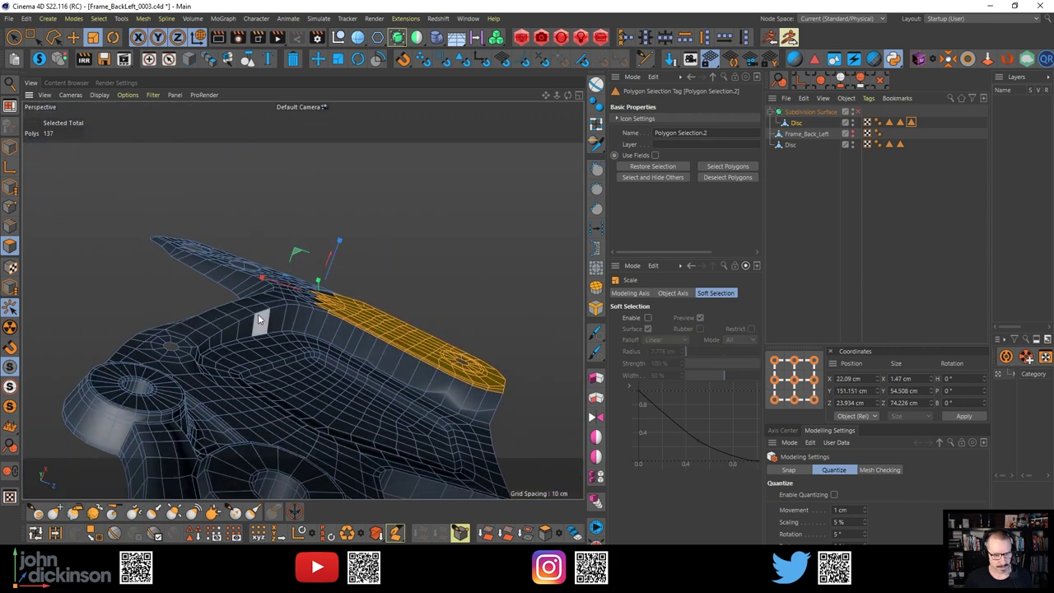
scroll(258, 314, "up", 5)
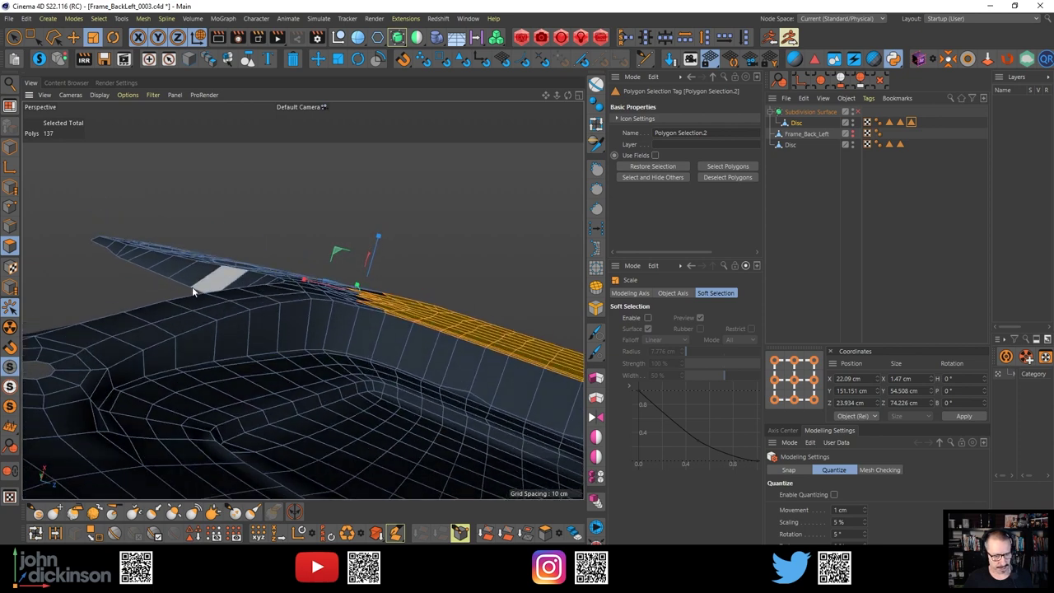
left_click(72, 37)
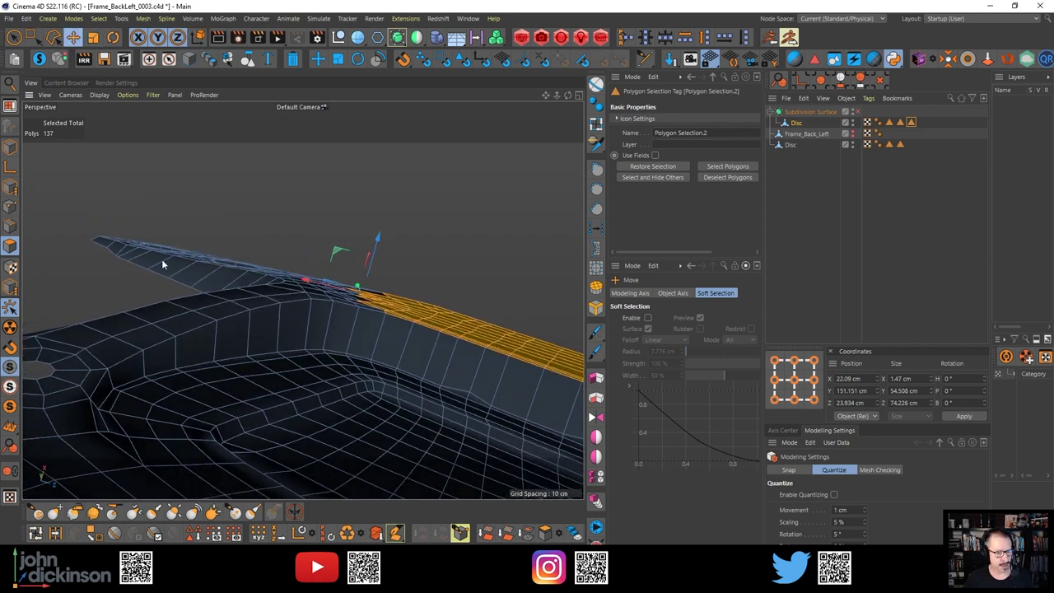
Switch to edge mode and select a single edge across the frame's outer rim, near the small side hole
key("Return")
double_click(249, 323)
left_click(216, 337)
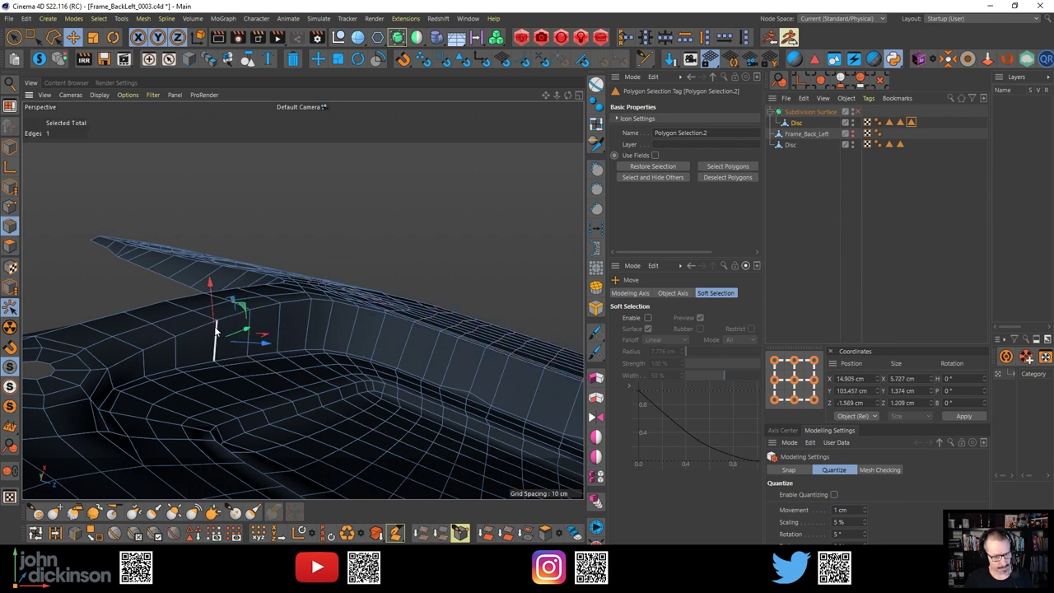
left_click(160, 339)
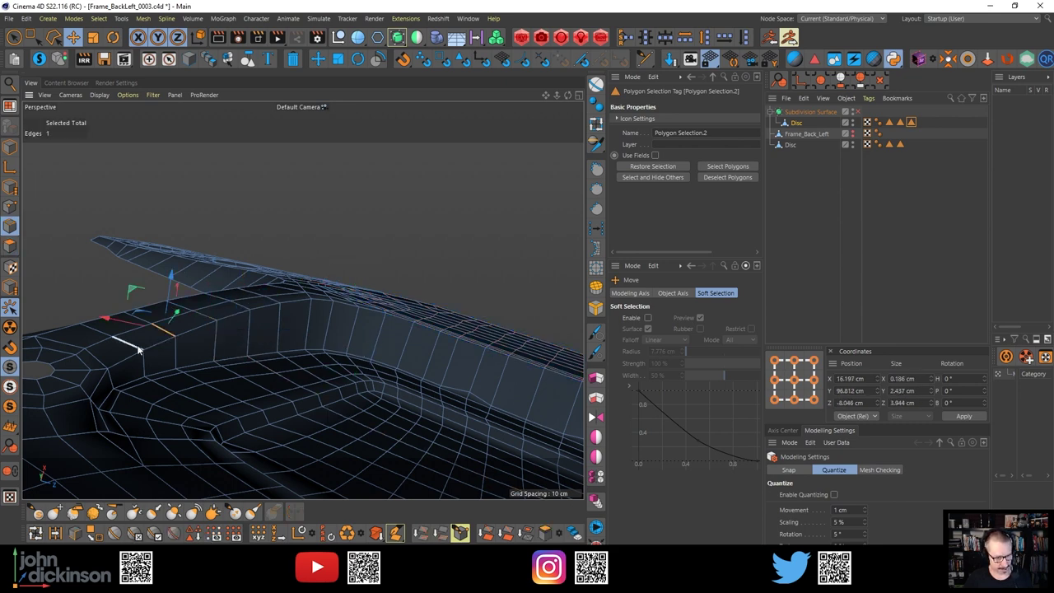
left_click(150, 346)
left_click_drag(188, 370, 152, 258, "alt")
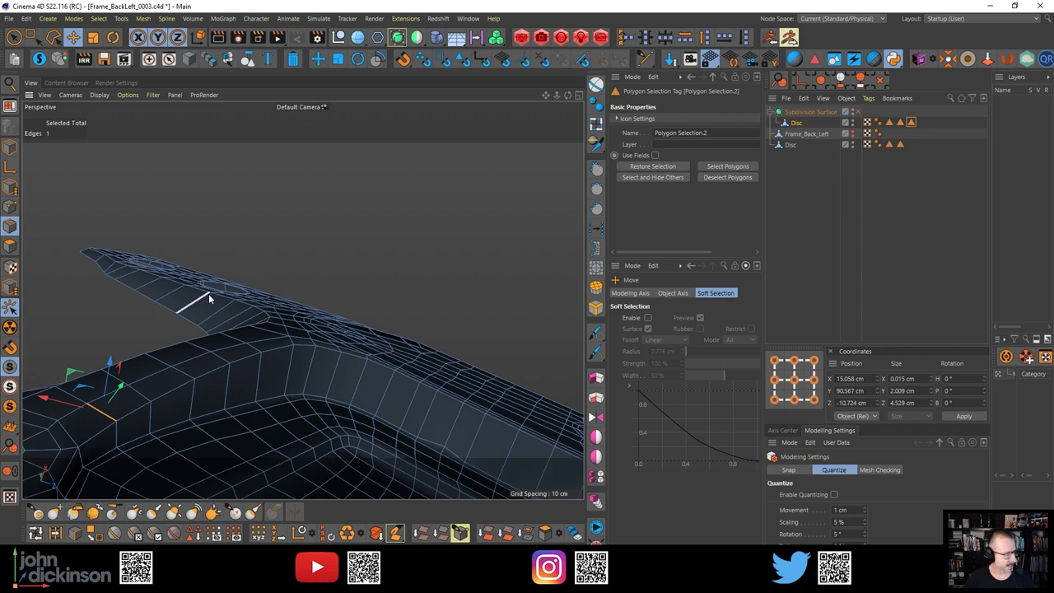
Compare the flattened plate's bend and transition into the two-hole arm with the s-l1600 (1).jpg reference photo
left_click_drag(0, 176, 646, 175)
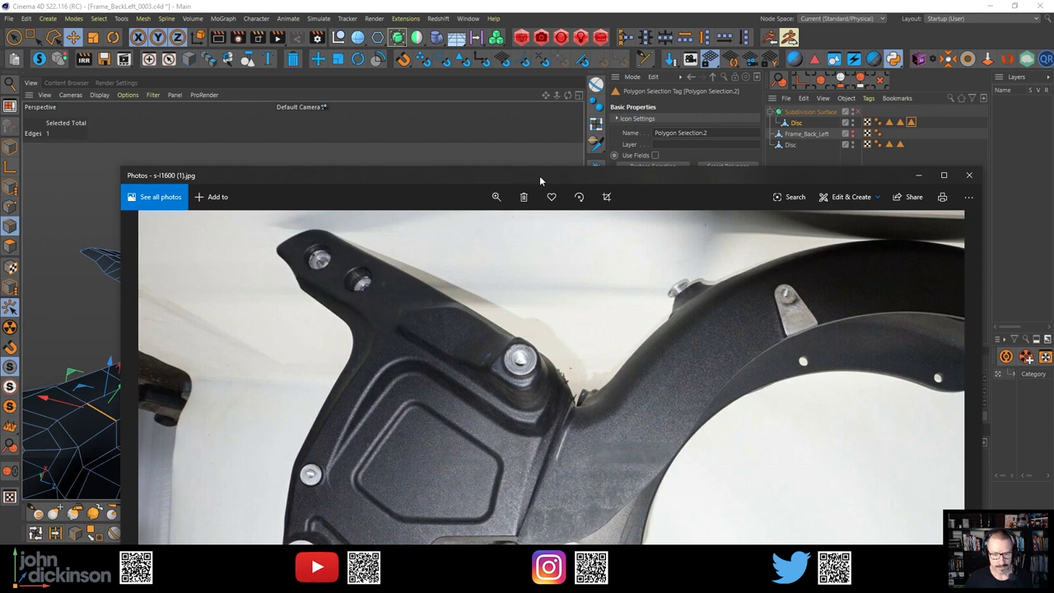
left_click_drag(540, 177, 0, 189)
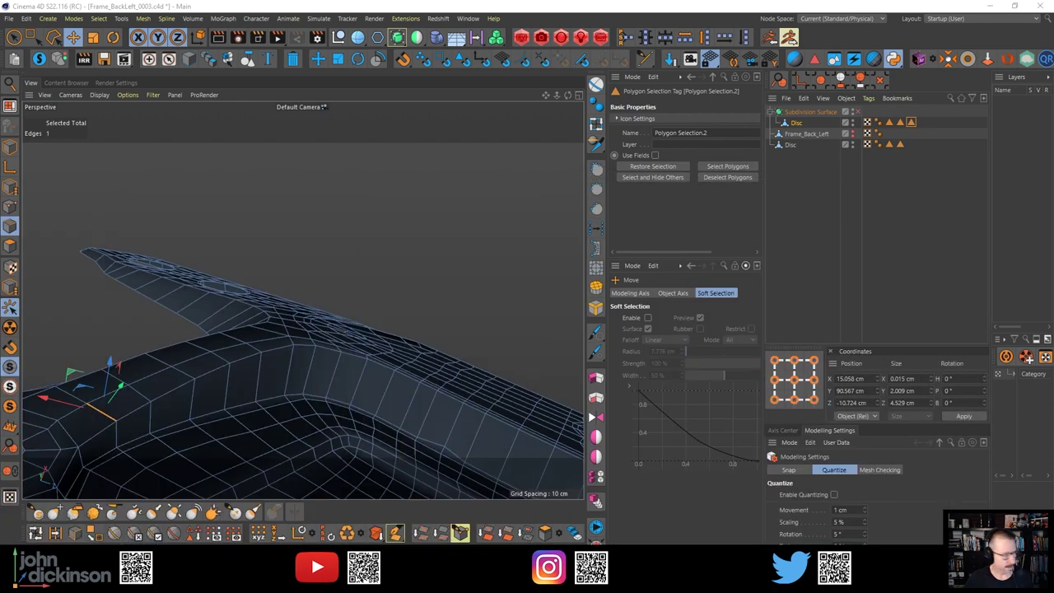
left_click_drag(387, 370, 301, 269, "alt")
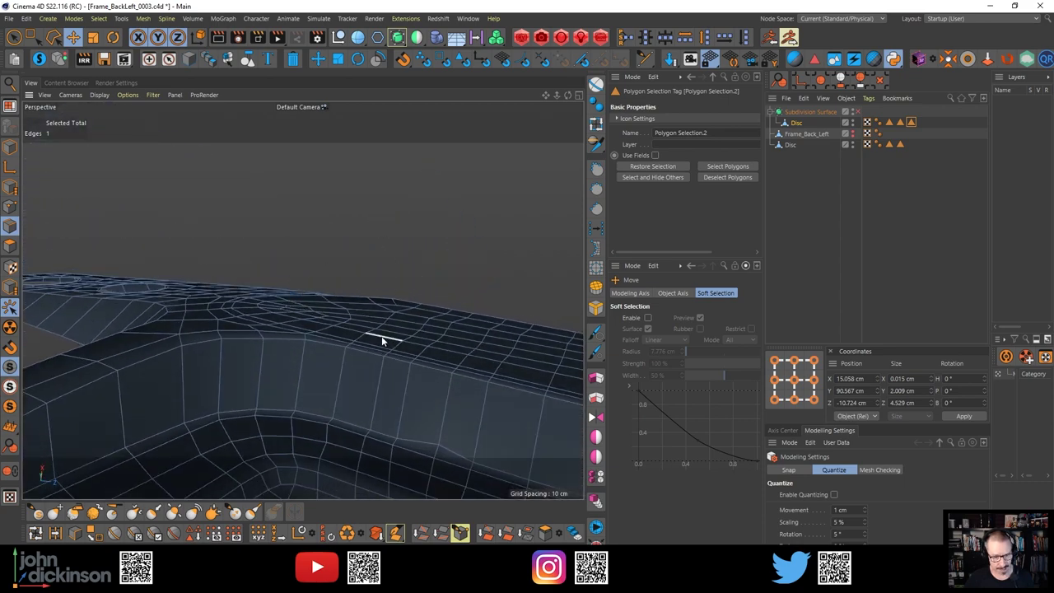
left_click_drag(381, 337, 198, 354, "alt")
right_click_drag(198, 354, 225, 324, "alt")
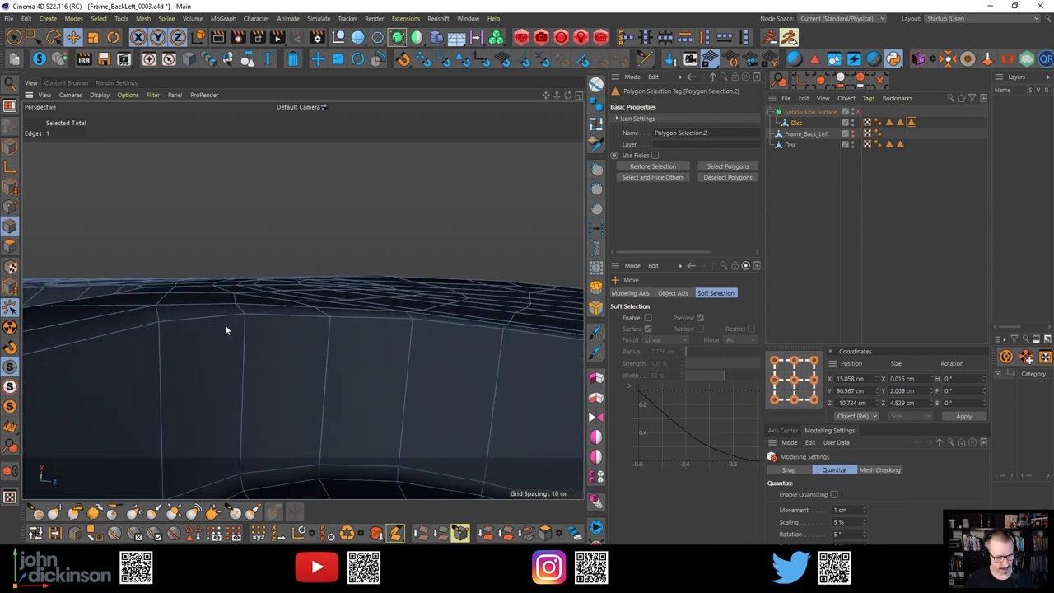
Enable the Subdivision Surface and render the frame's upper area in the viewport
left_click_drag(224, 324, 253, 343, "alt")
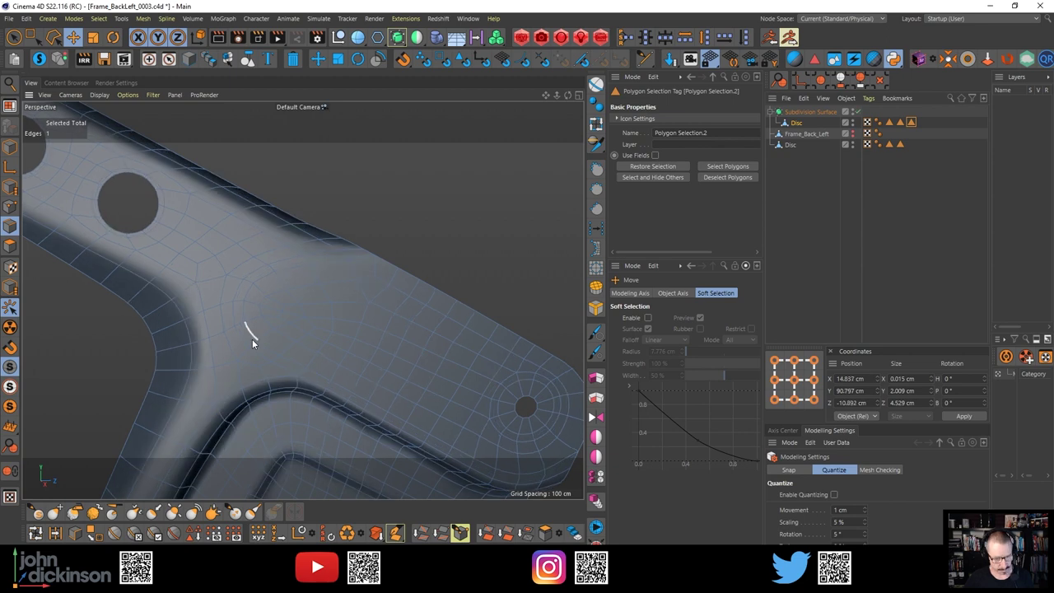
scroll(252, 339, "down", 8)
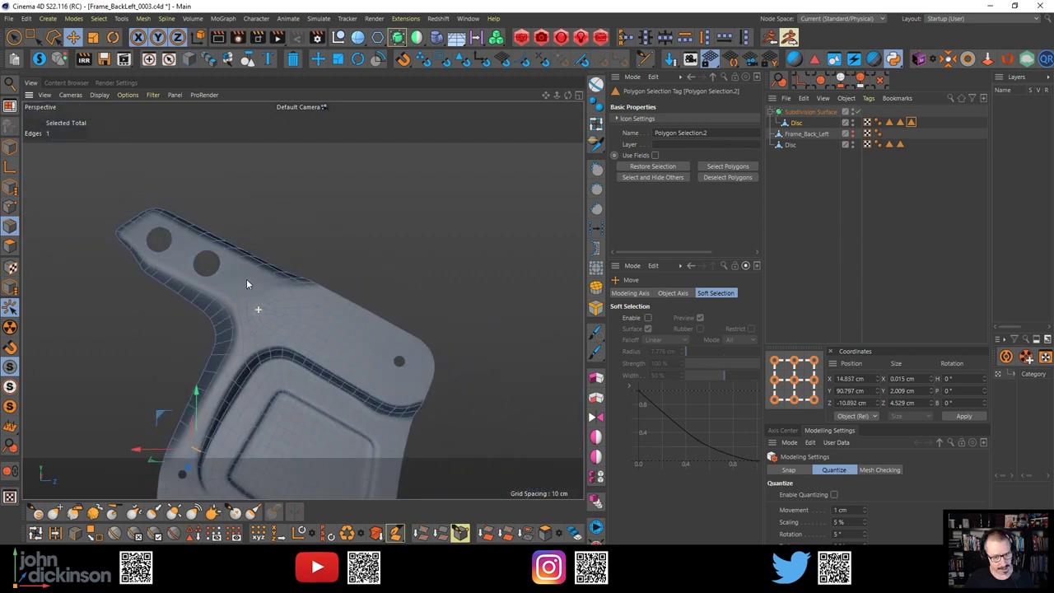
left_click_drag(358, 305, 318, 327, "alt")
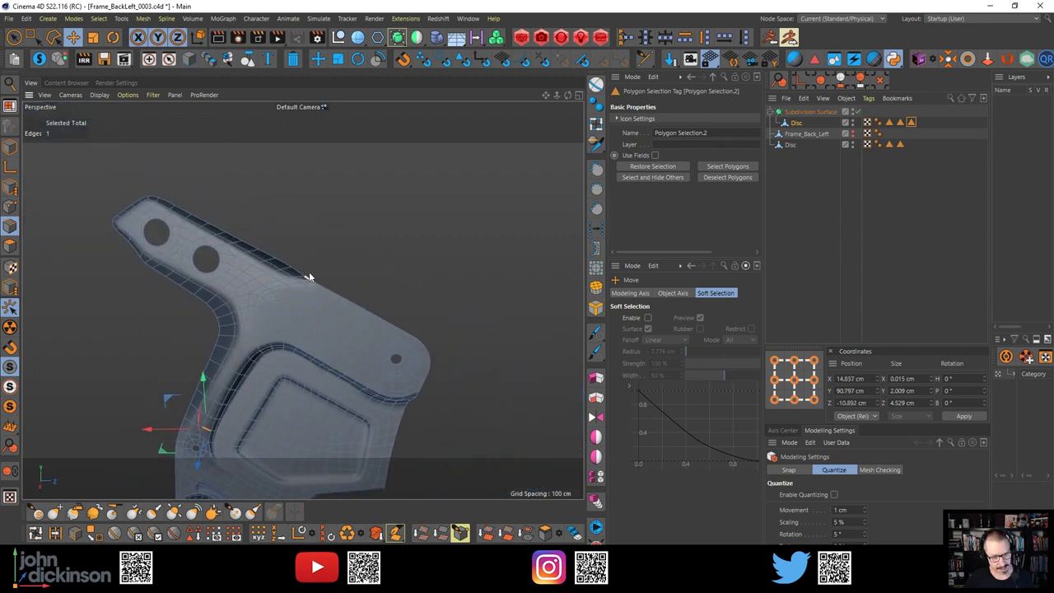
left_click_drag(308, 276, 292, 253, "alt")
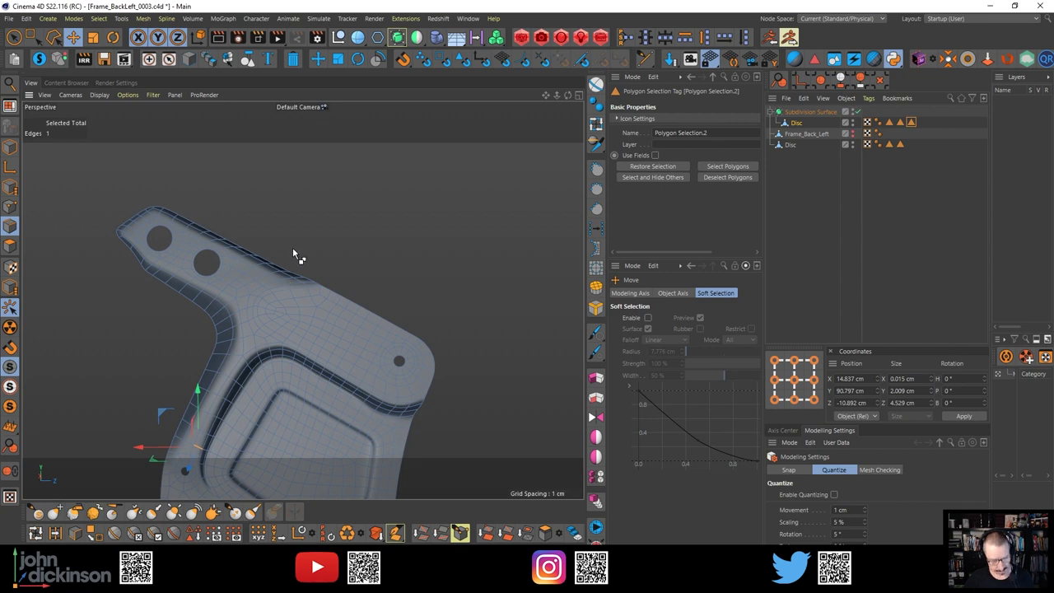
key("ctrl+r")
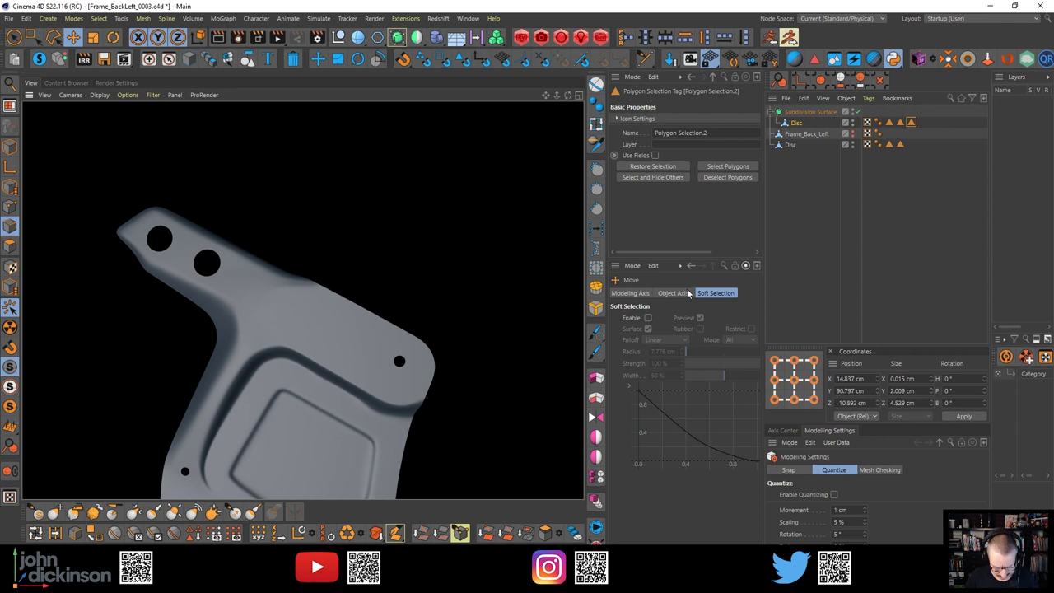
Activate the Magnet tool, frame the whole back-left frame, and render it in the viewport
key("m")
key("i")
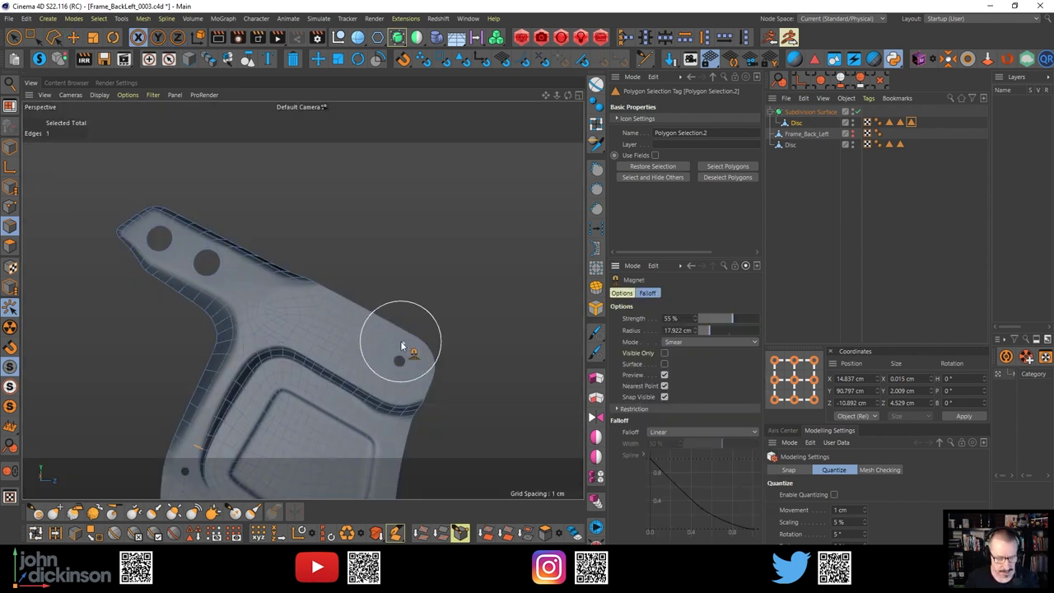
left_click_drag(286, 308, 283, 299, "alt")
right_click_drag(286, 276, 230, 299, "alt")
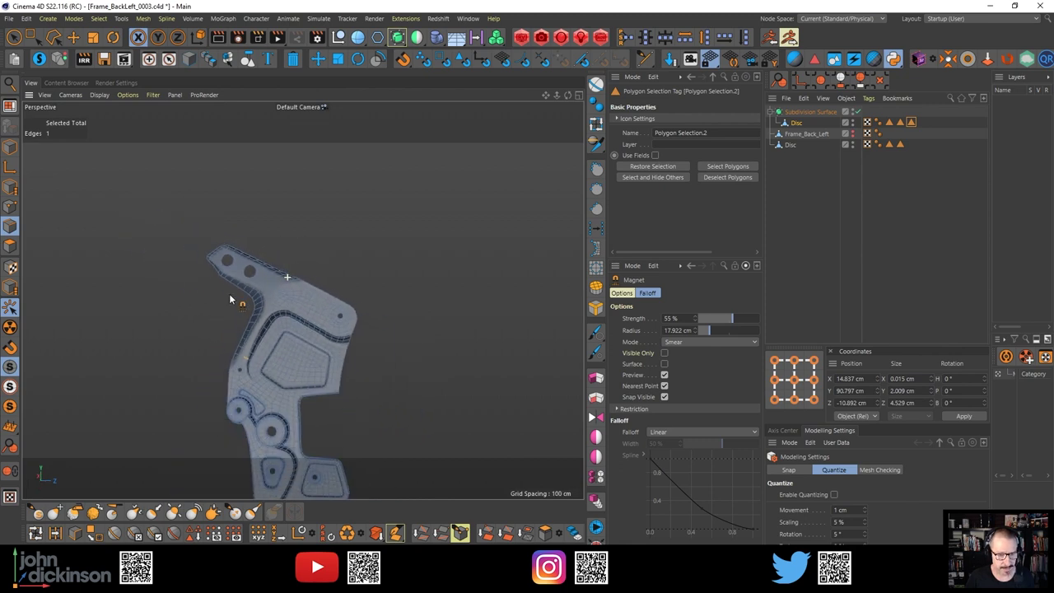
middle_click_drag(245, 301, 252, 259, "alt")
left_click_drag(251, 255, 255, 277, "alt")
middle_click_drag(272, 256, 284, 258, "alt")
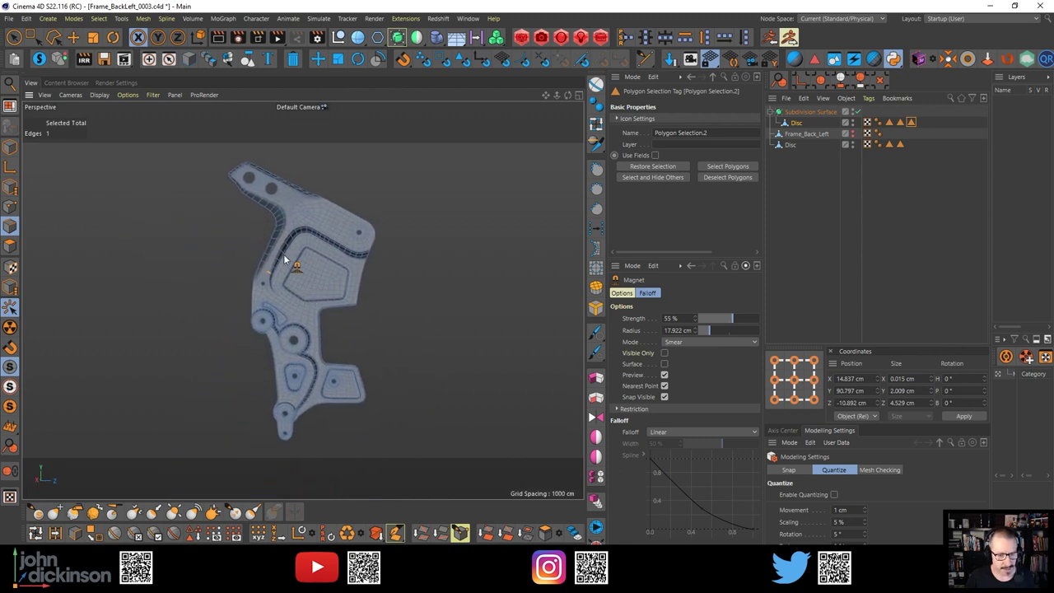
key("ctrl+r")
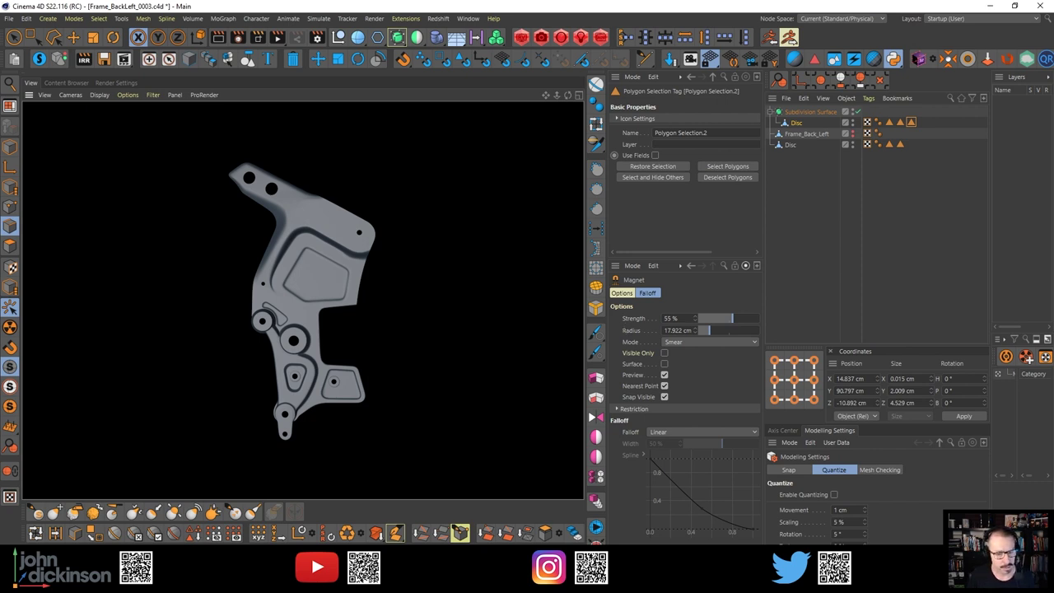
Compare the rendered frame with the s-l1600 (1).jpg reference photo zoomed out to best fit
left_click_drag(0, 232, 696, 70)
left_click(722, 93)
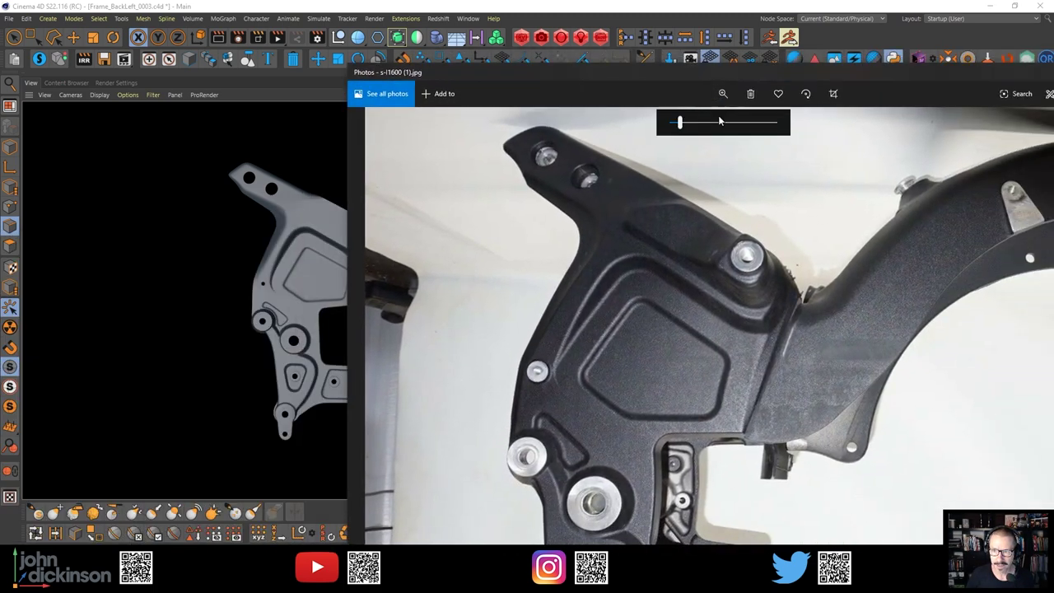
left_click_drag(722, 123, 671, 126)
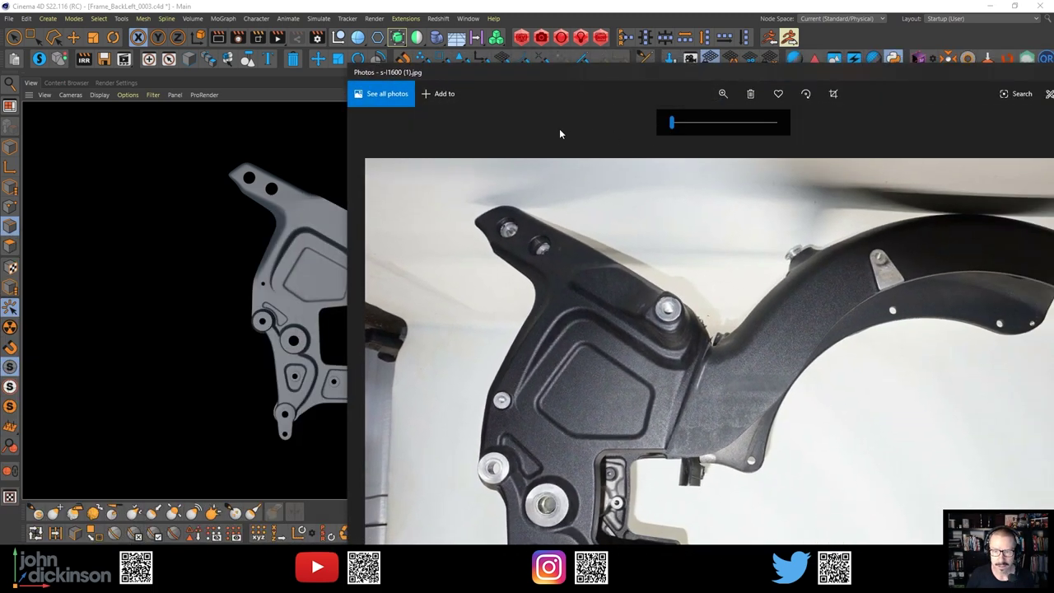
left_click_drag(530, 78, 607, 45)
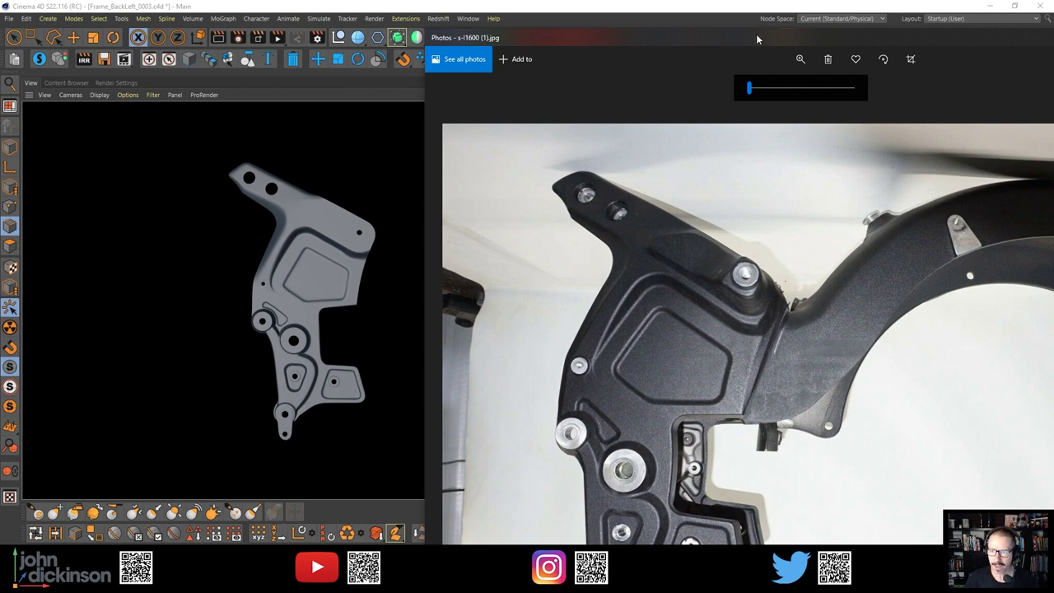
left_click_drag(756, 34, 419, 37)
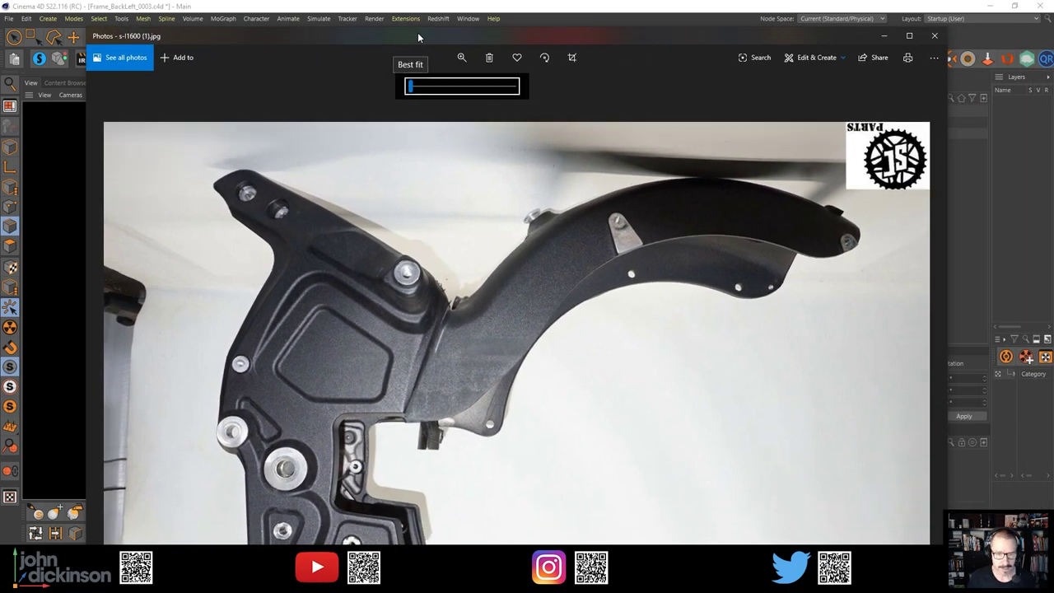
left_click_drag(329, 40, 0, 42)
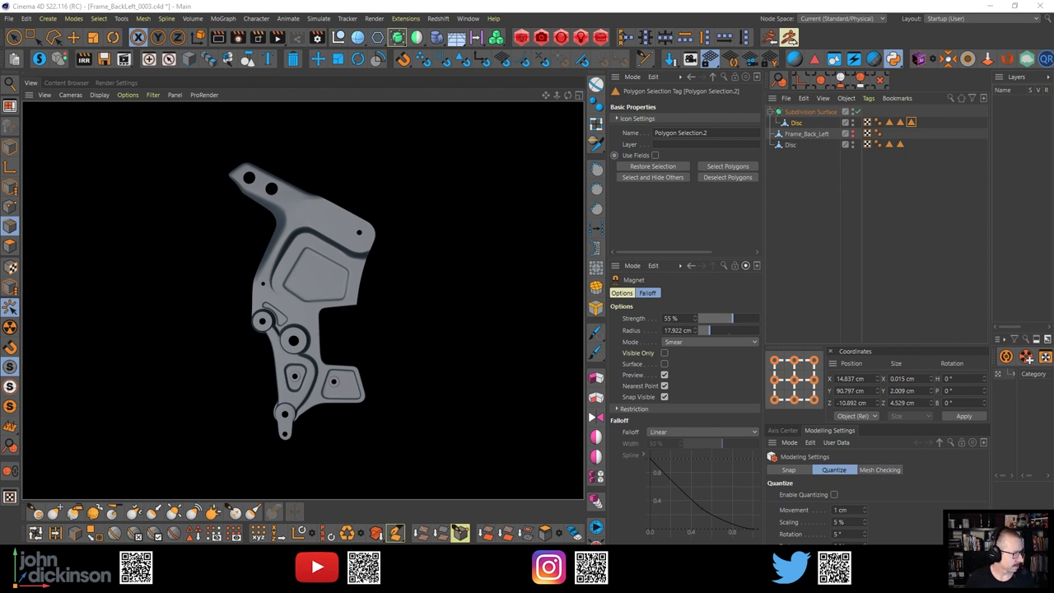
Switch to Photos, browse to Scout-bobber-for-website.jpg, and examine the frame area around the seat and exhaust
key("alt+Tab")
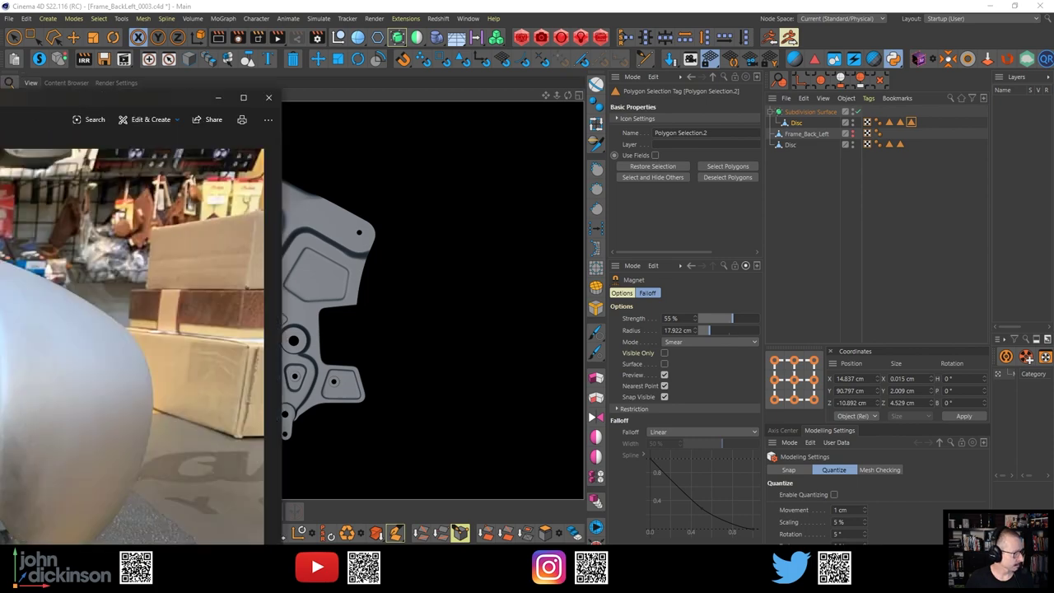
key("Right")
key("Right")
key("Right")
key("Right")
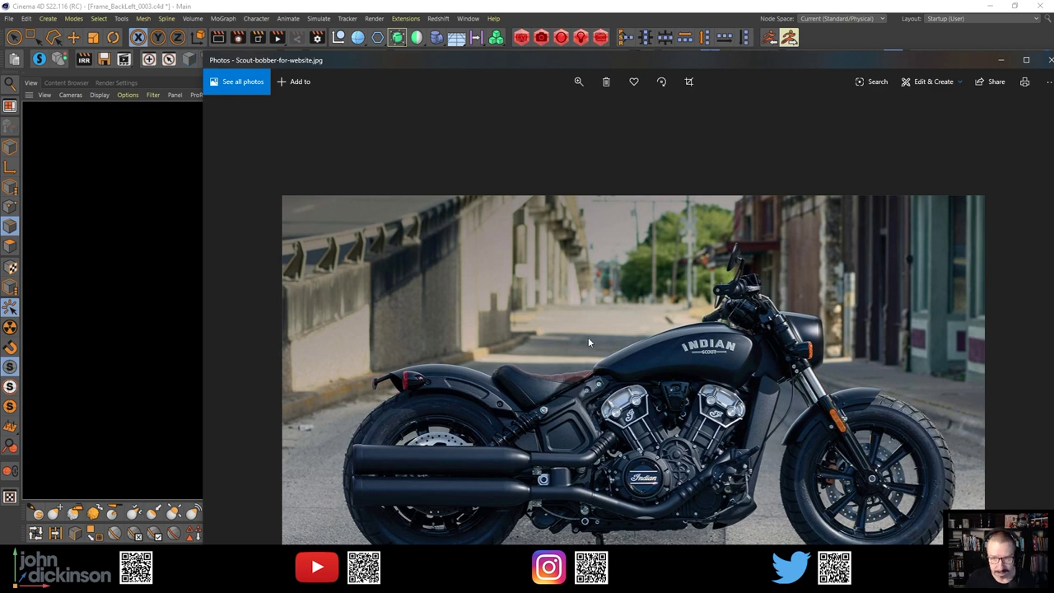
left_click(577, 86)
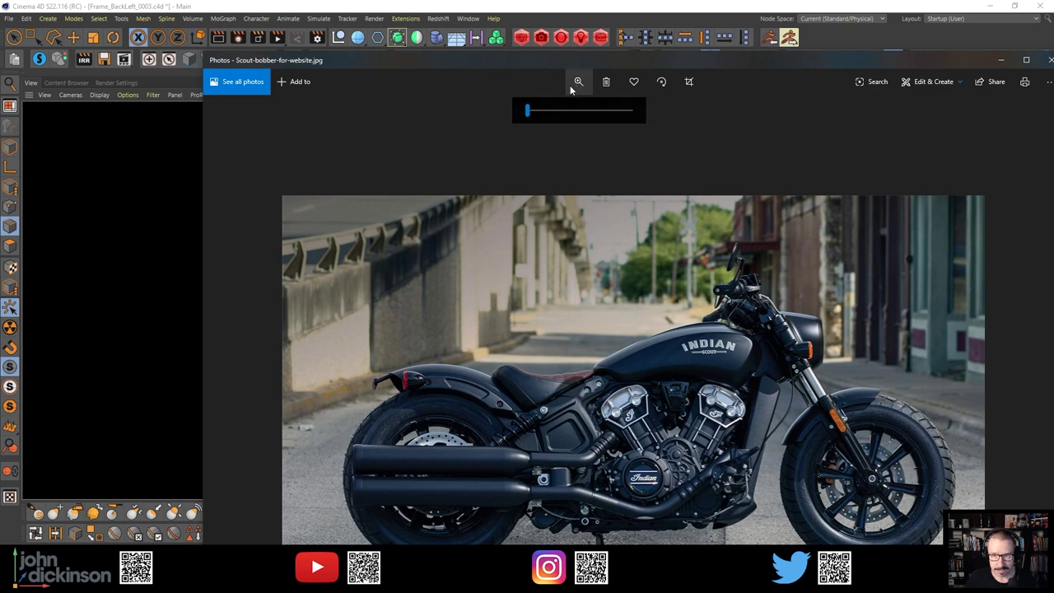
left_click_drag(530, 109, 549, 108)
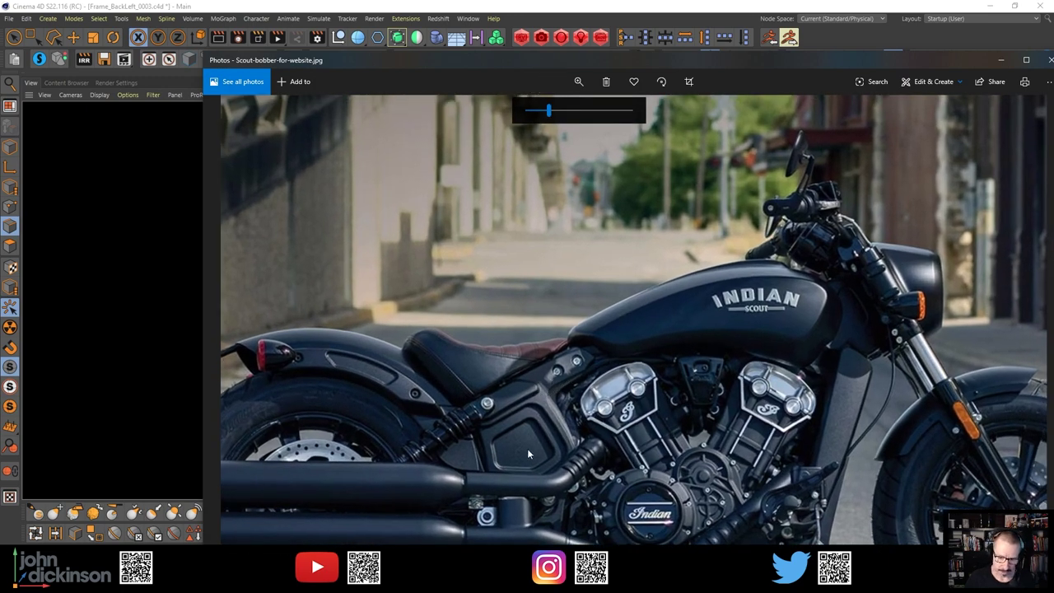
left_click_drag(529, 453, 532, 413)
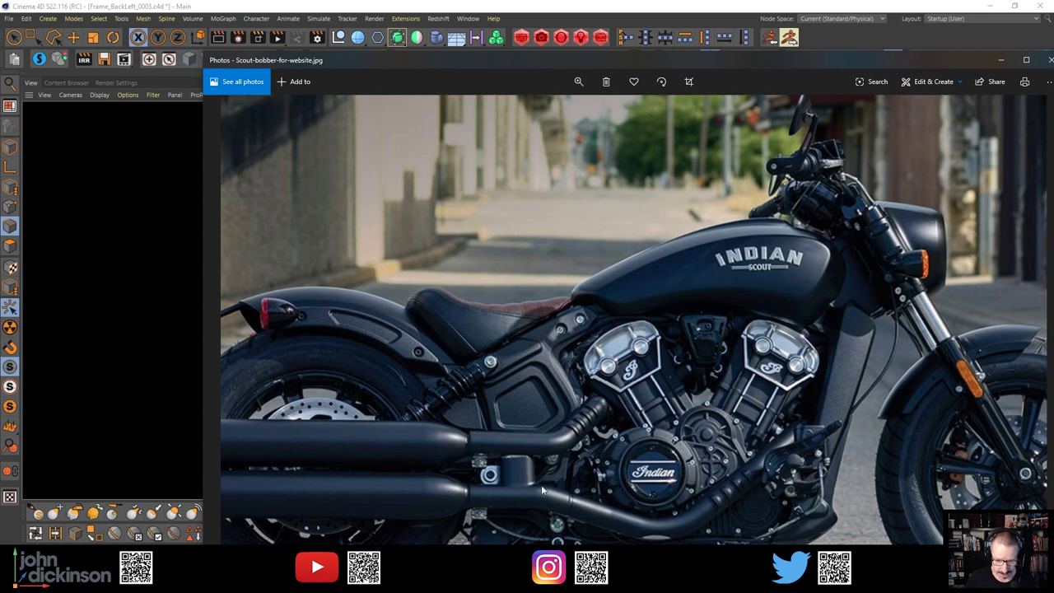
Enlarge the Scout bobber photo and examine the frame behind the exhaust pipes and under the seat
left_click(578, 82)
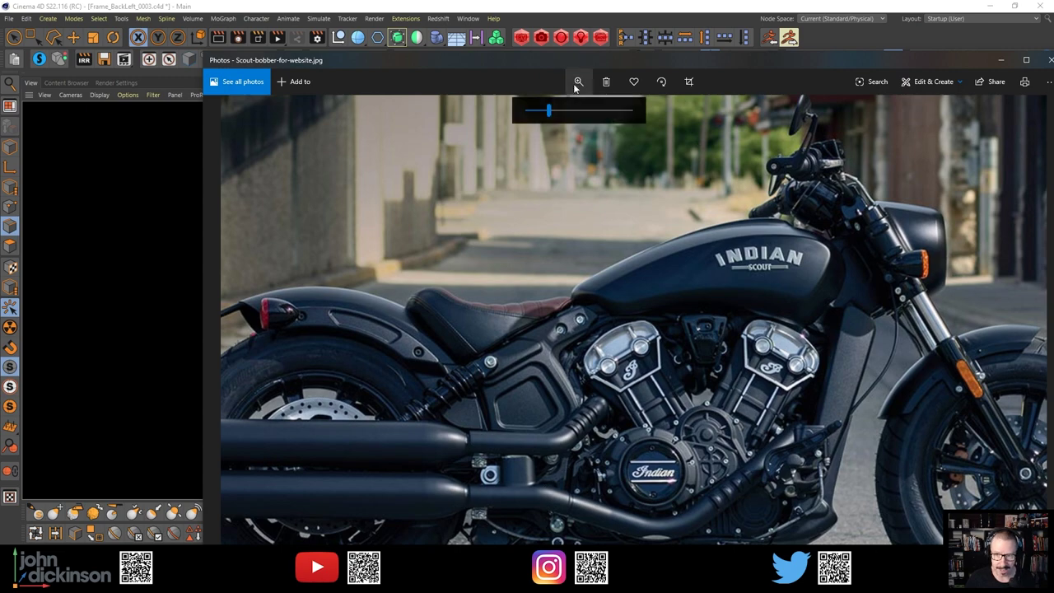
left_click_drag(549, 111, 621, 113)
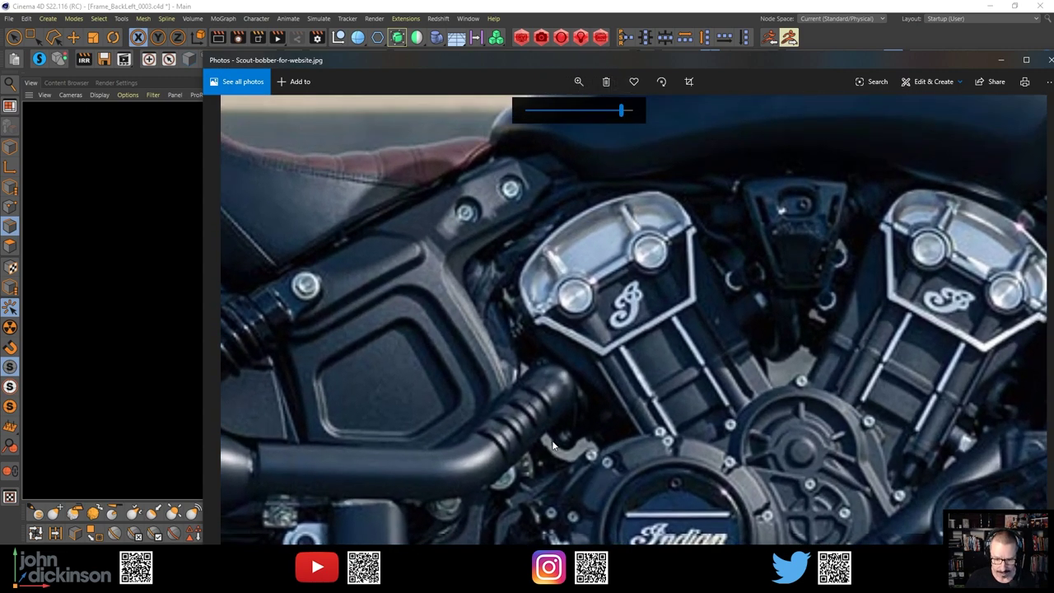
left_click_drag(551, 442, 700, 200)
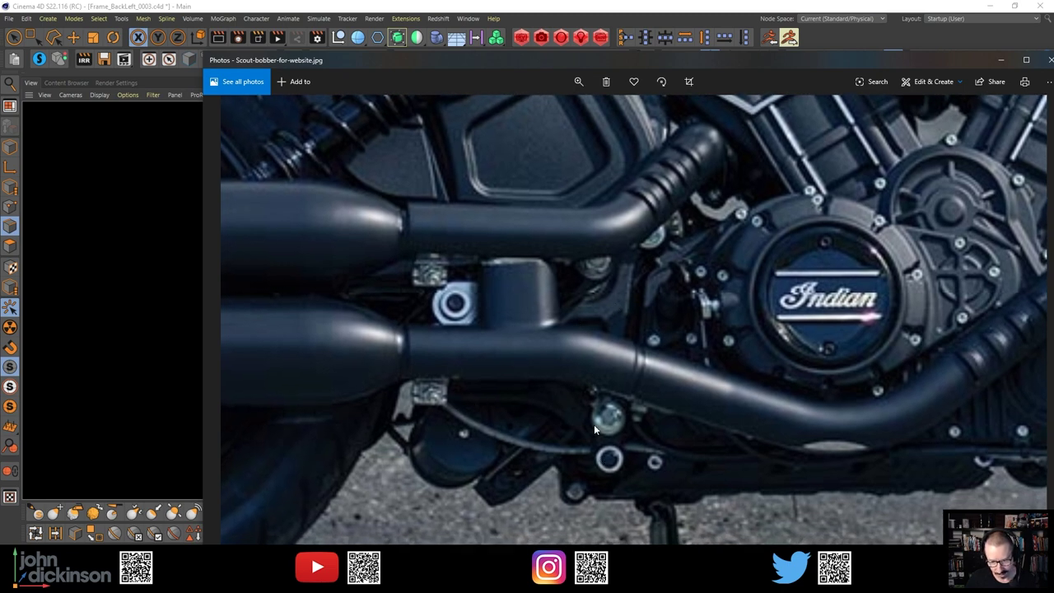
left_click_drag(558, 308, 533, 449)
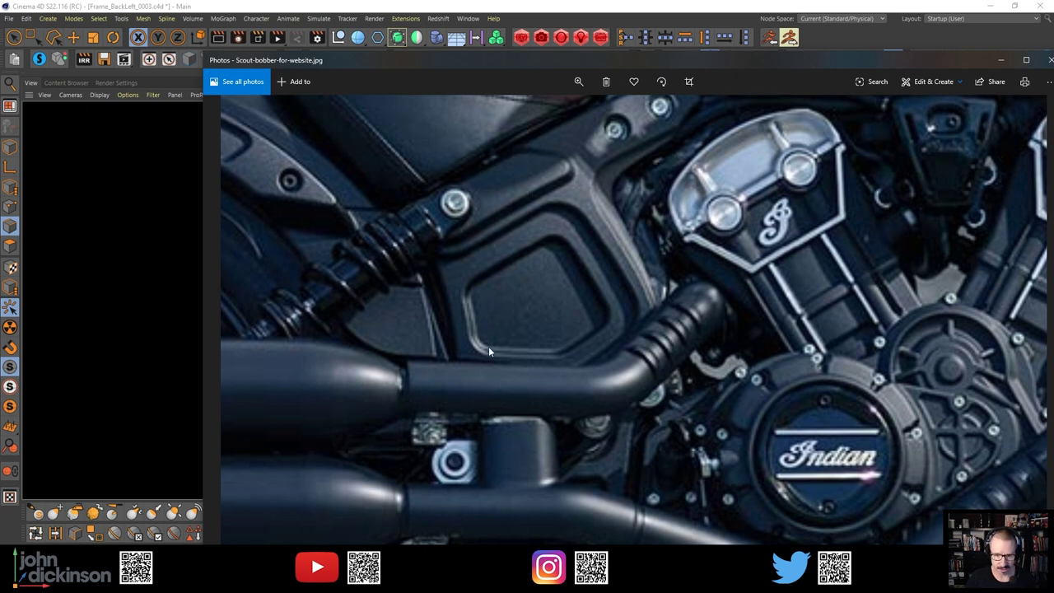
left_click_drag(488, 351, 416, 471)
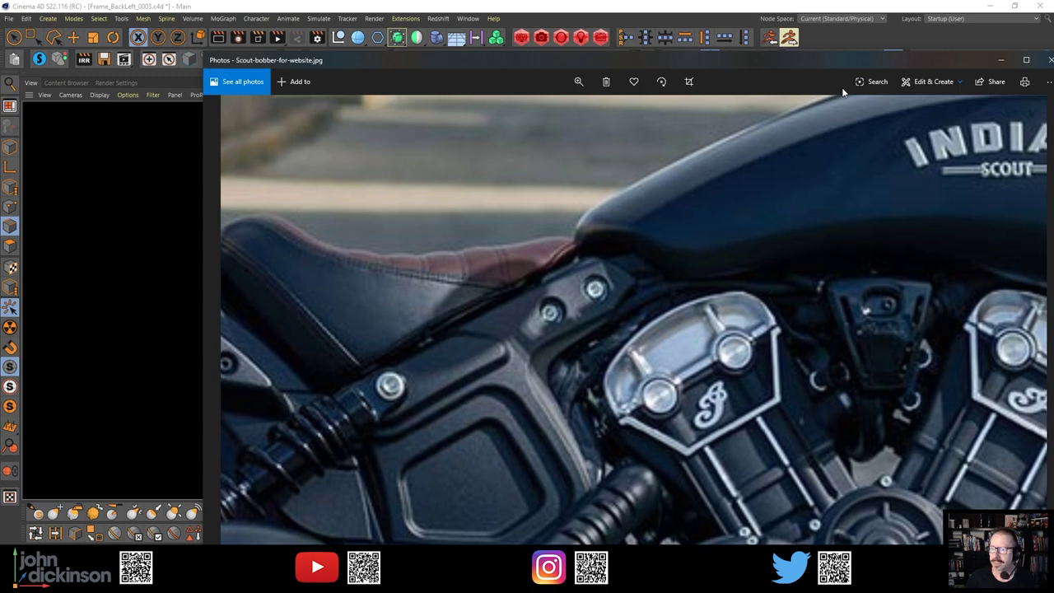
left_click_drag(876, 60, 0, 109)
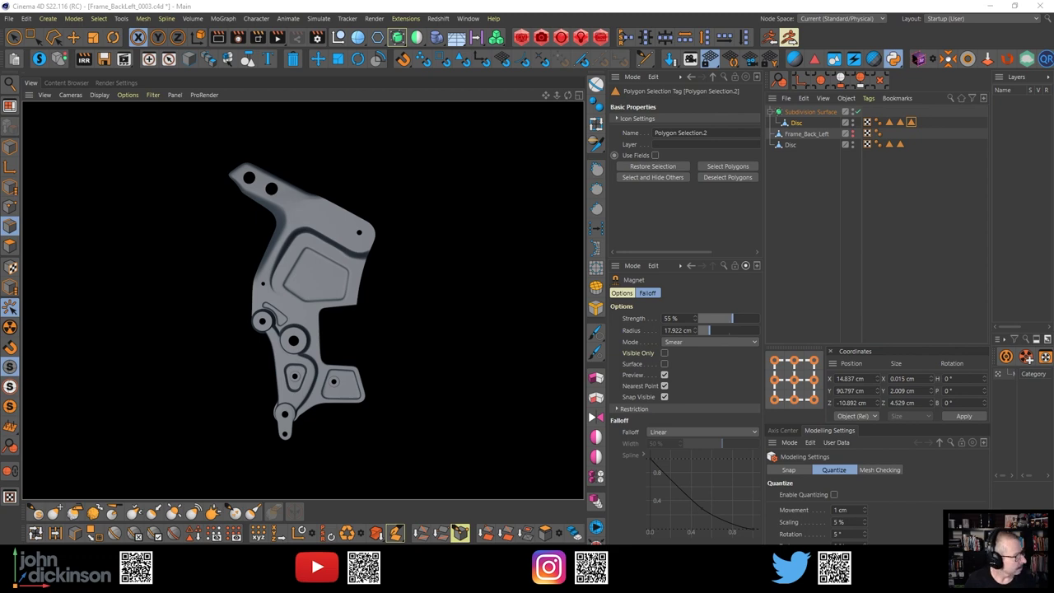
Bring up the scout.jpg reference and examine the recessed holes and rounded edges of the two-hole arm
left_click_drag(0, 212, 422, 47)
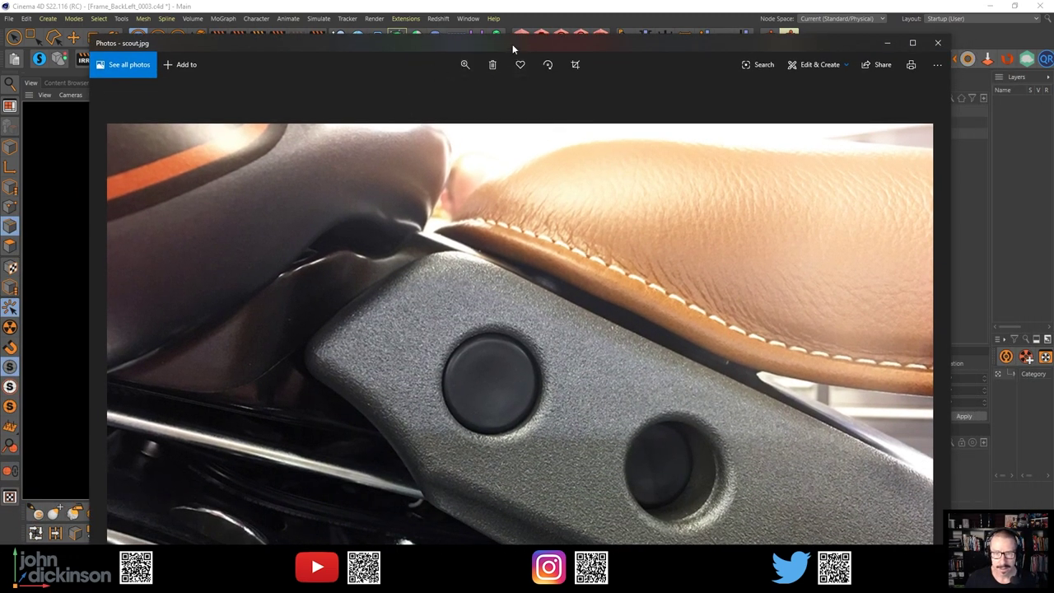
left_click_drag(512, 44, 500, 24)
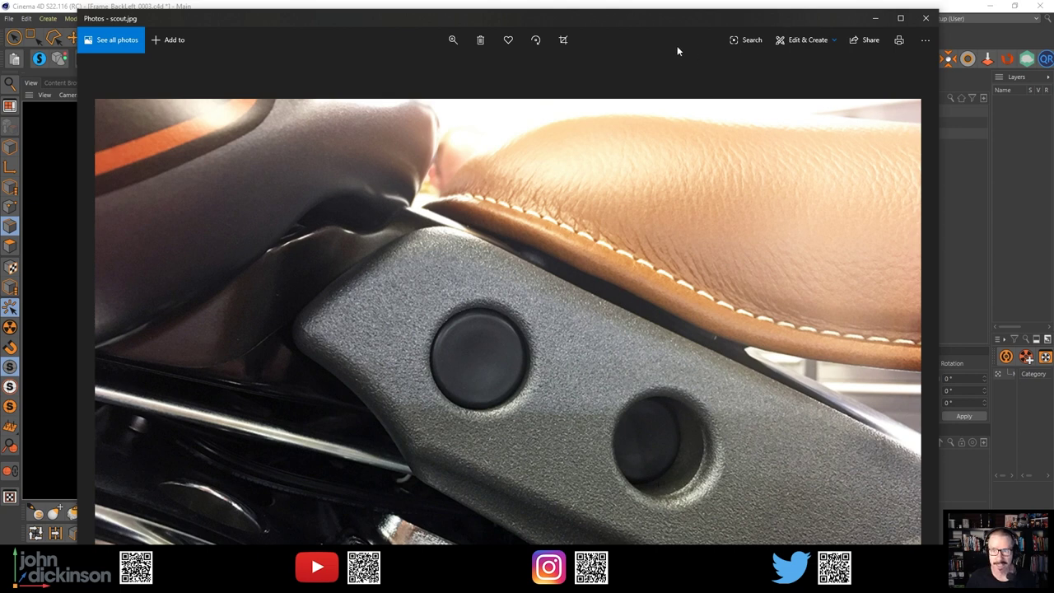
left_click_drag(694, 18, 642, 9)
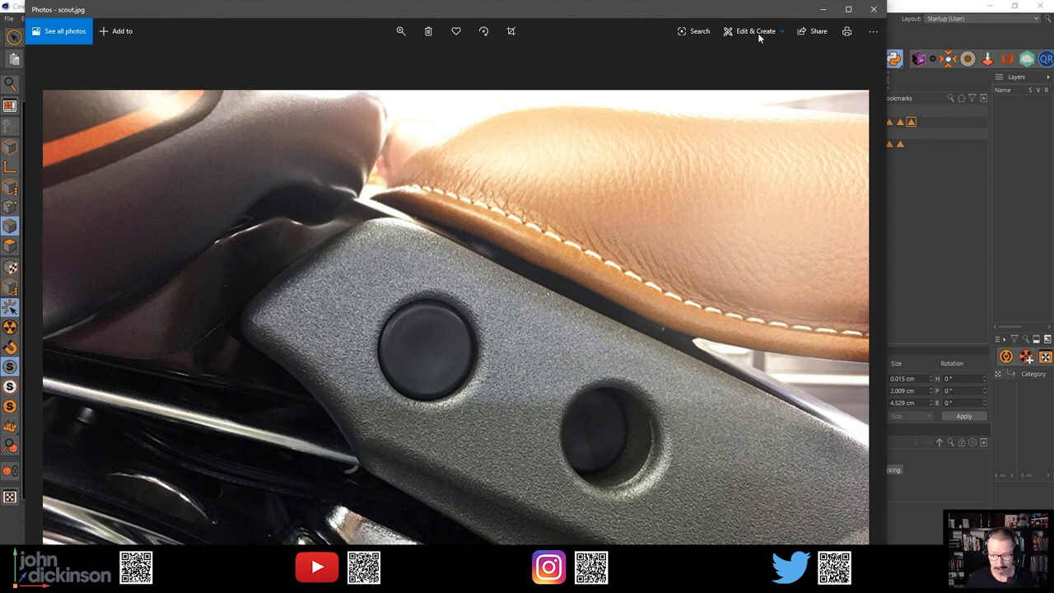
Compare the edge of the frame's two-hole arm with the scout.jpg reference photo
left_click_drag(719, 12, 673, 15)
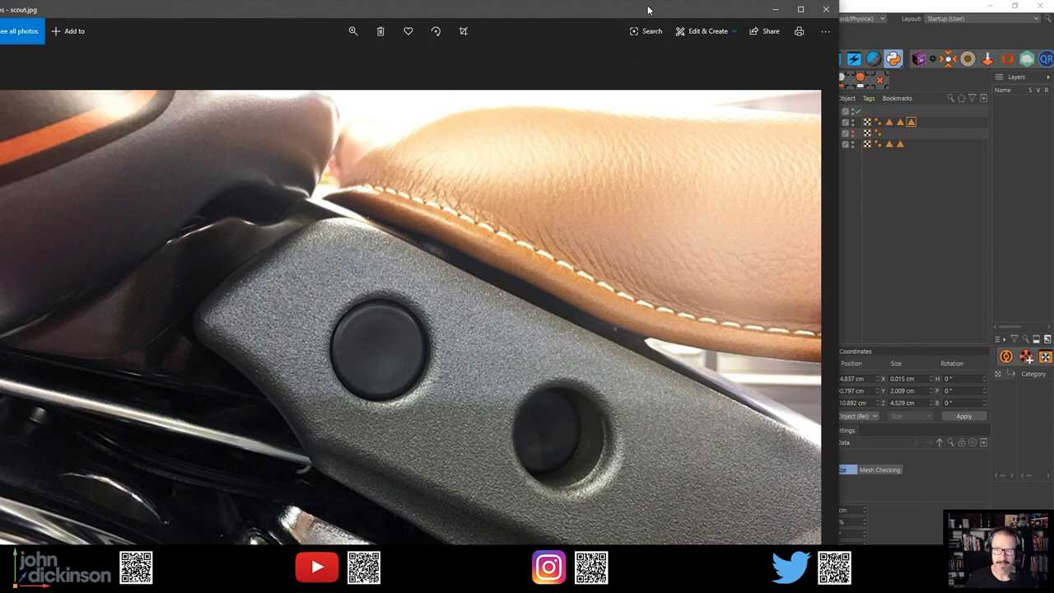
left_click_drag(651, 11, 0, 25)
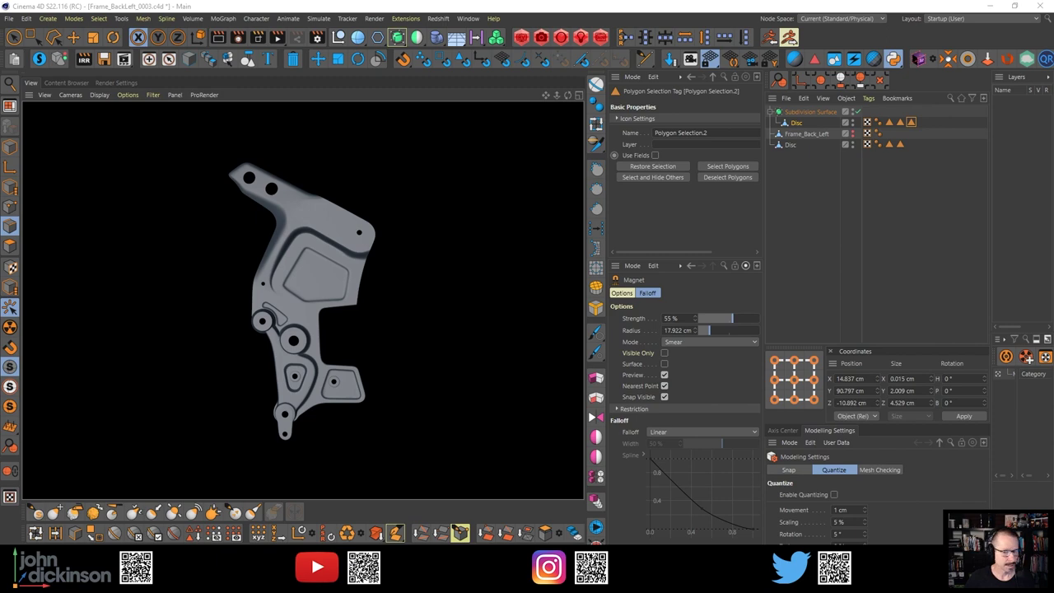
right_click_drag(233, 191, 312, 174, "alt")
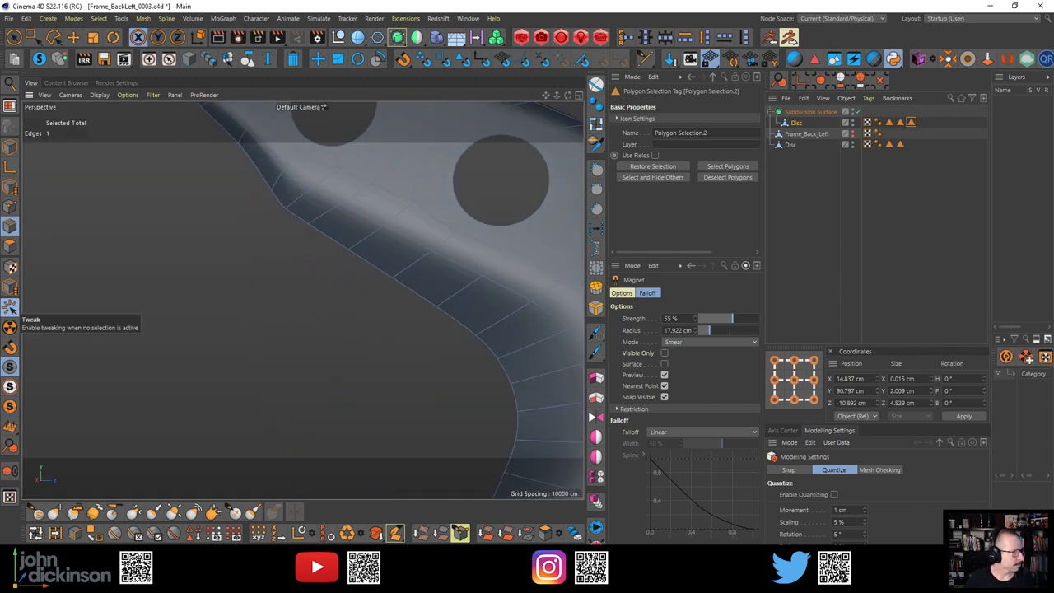
left_click_drag(1053, 123, 996, 63)
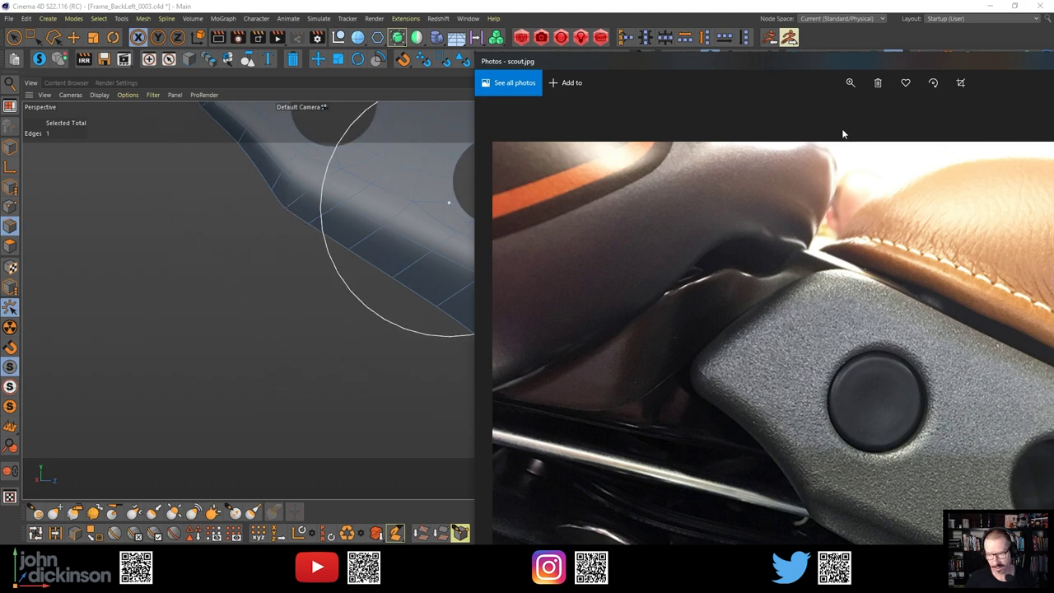
left_click_drag(865, 56, 0, 58)
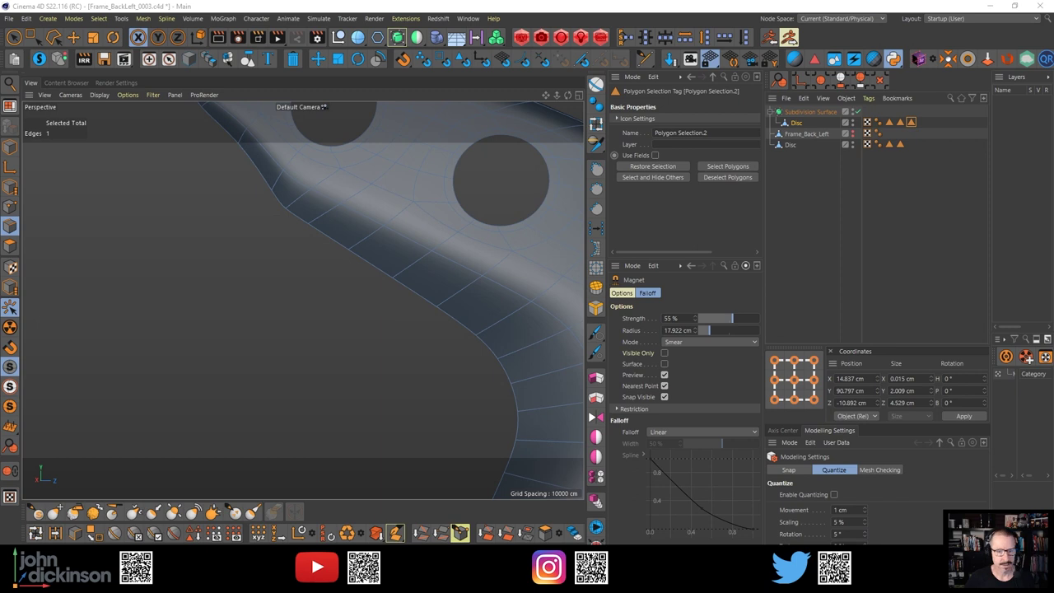
Inspect the smoothed frame from several angles, from the two-hole arm down to the lower bosses and plates
scroll(210, 293, "down", 8)
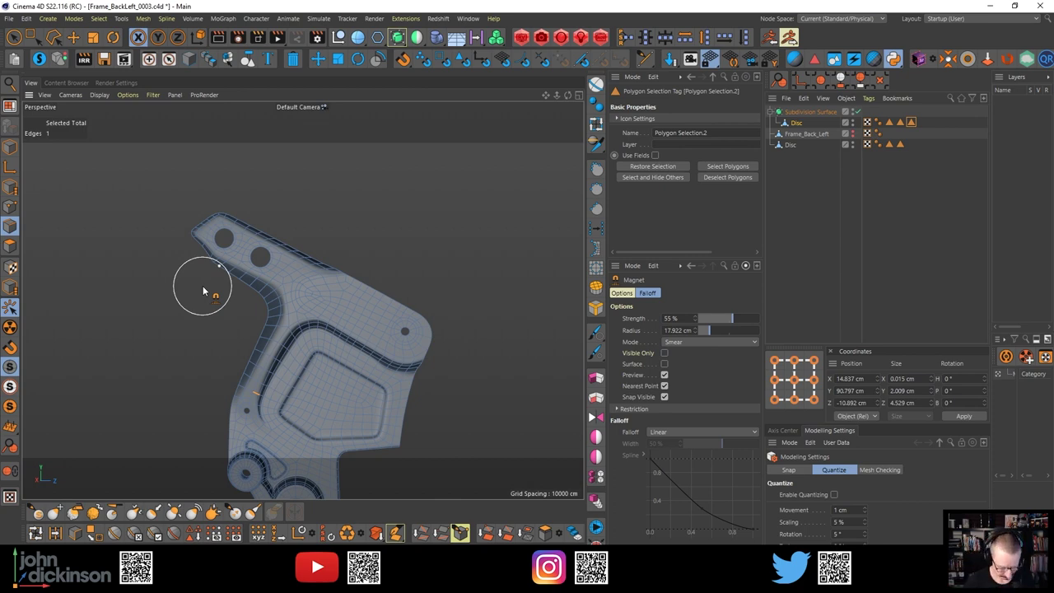
middle_click_drag(329, 341, 328, 271, "alt")
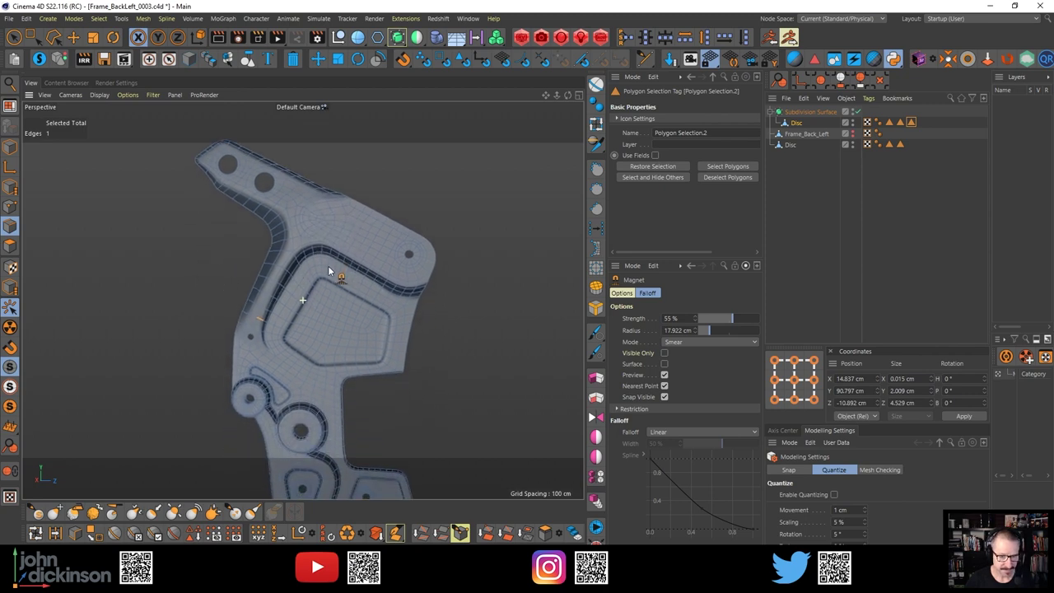
left_click_drag(329, 271, 332, 191, "alt")
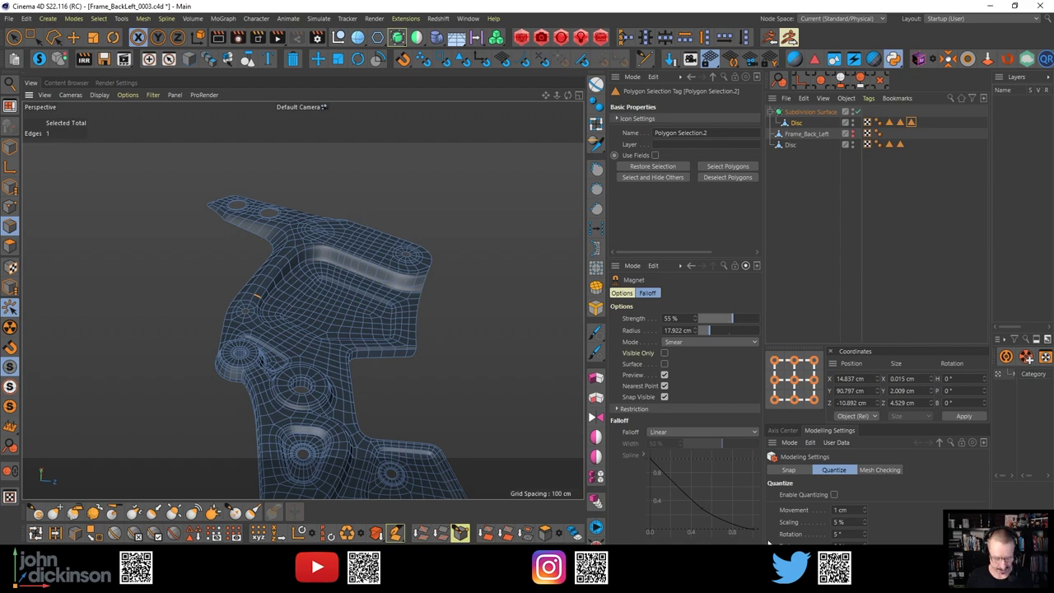
left_click_drag(309, 382, 353, 461, "alt")
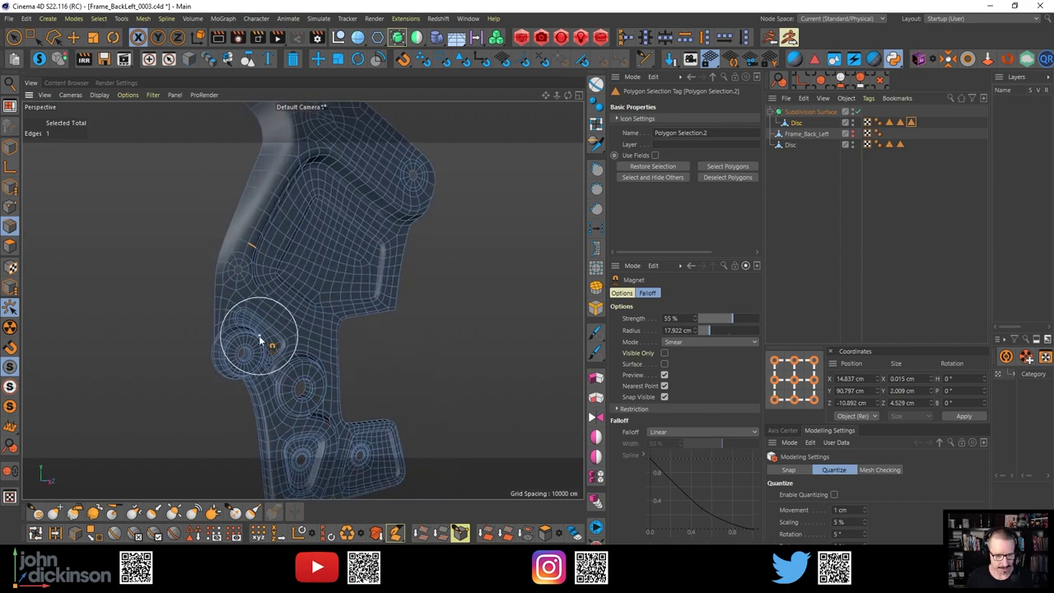
right_click_drag(260, 336, 331, 318, "alt")
mouse_move(325, 318)
left_mouse_down("alt")
mouse_move(373, 309)
mouse_move(344, 323)
mouse_move(209, 316)
left_mouse_up("alt")
key("h")
mouse_move(302, 299)
left_mouse_down("alt")
mouse_move(285, 338)
mouse_move(309, 249)
mouse_move(329, 259)
left_mouse_up("alt")
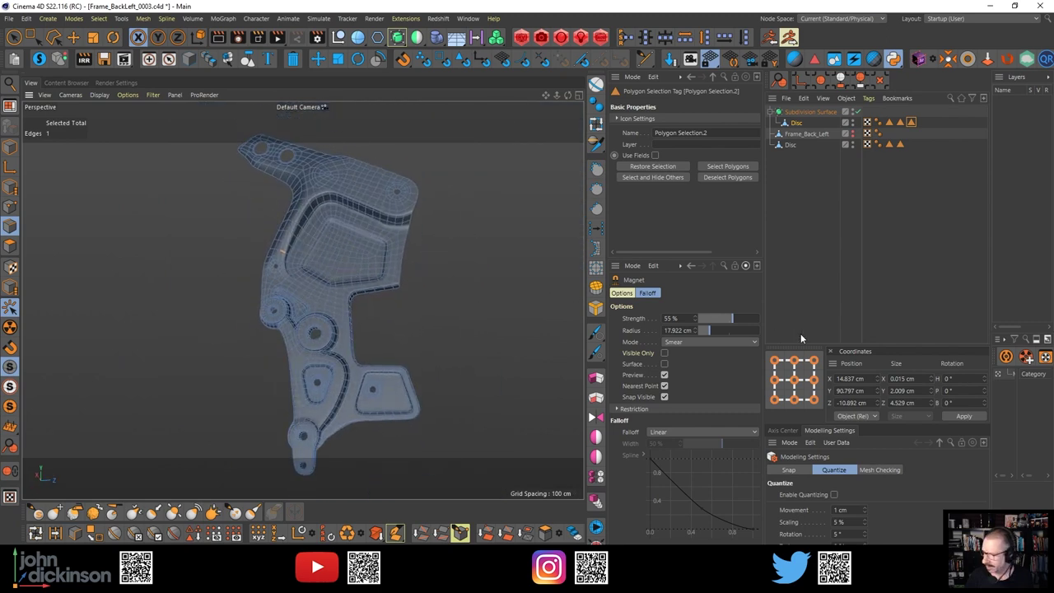
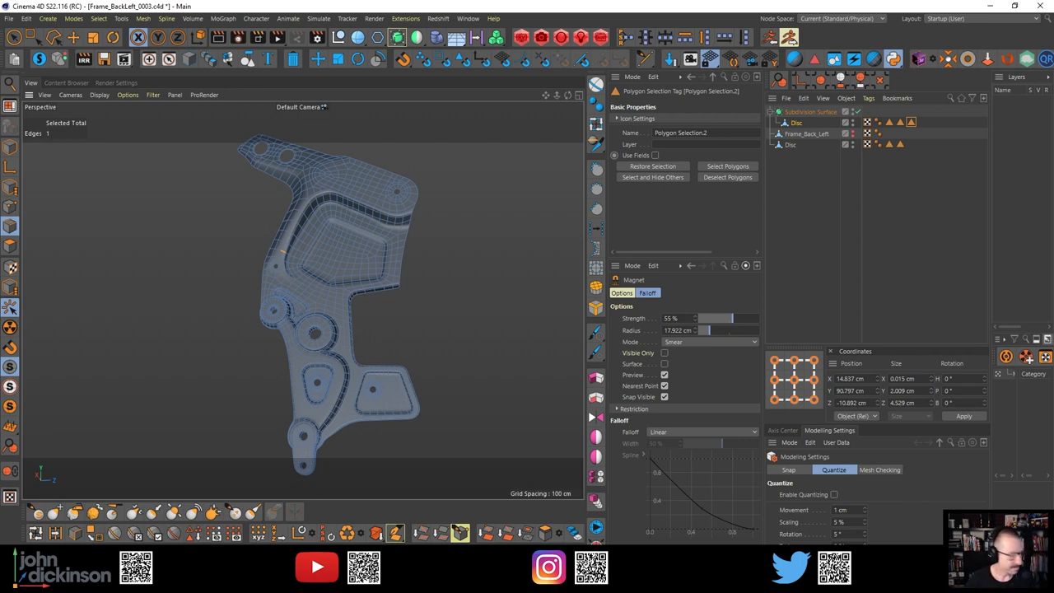
Turn off subdivision smoothing and examine the unsmoothed profile where the two-hole arm meets the single-hole plate
scroll(364, 160, "up", 8)
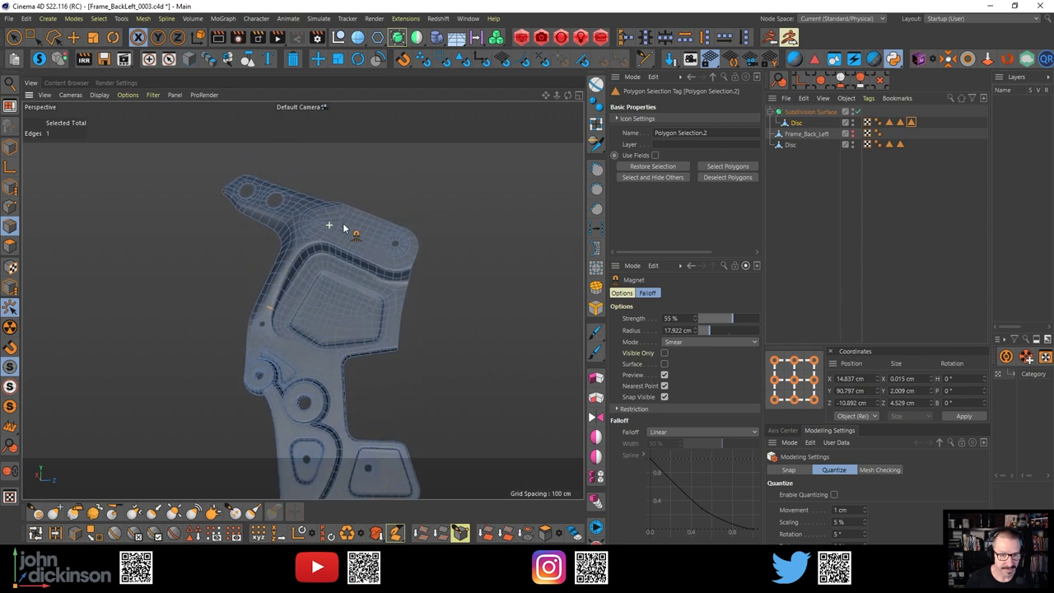
mouse_move(395, 211)
left_mouse_down("alt")
mouse_move(390, 225)
mouse_move(273, 289)
mouse_move(350, 309)
left_mouse_up("alt")
key("q")
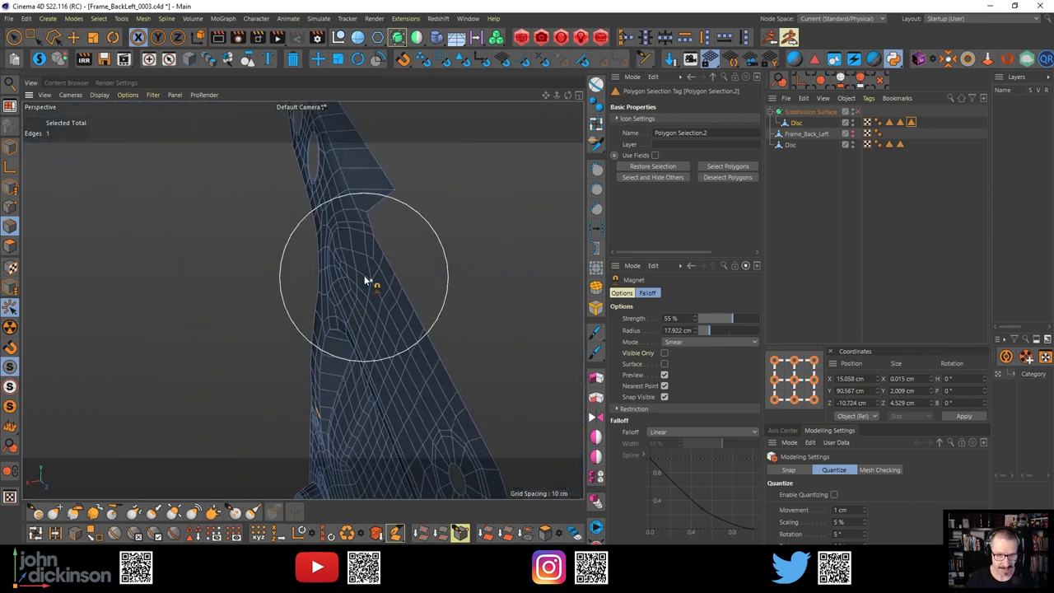
left_click_drag(365, 261, 429, 321, "alt")
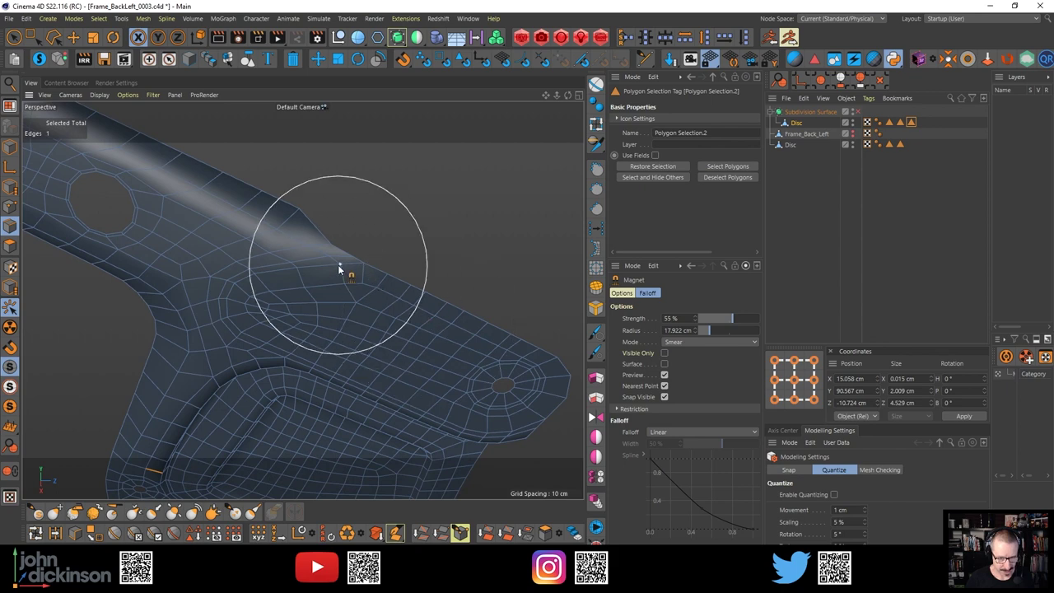
scroll(338, 264, "up", 2)
left_click_drag(338, 264, 489, 328, "alt")
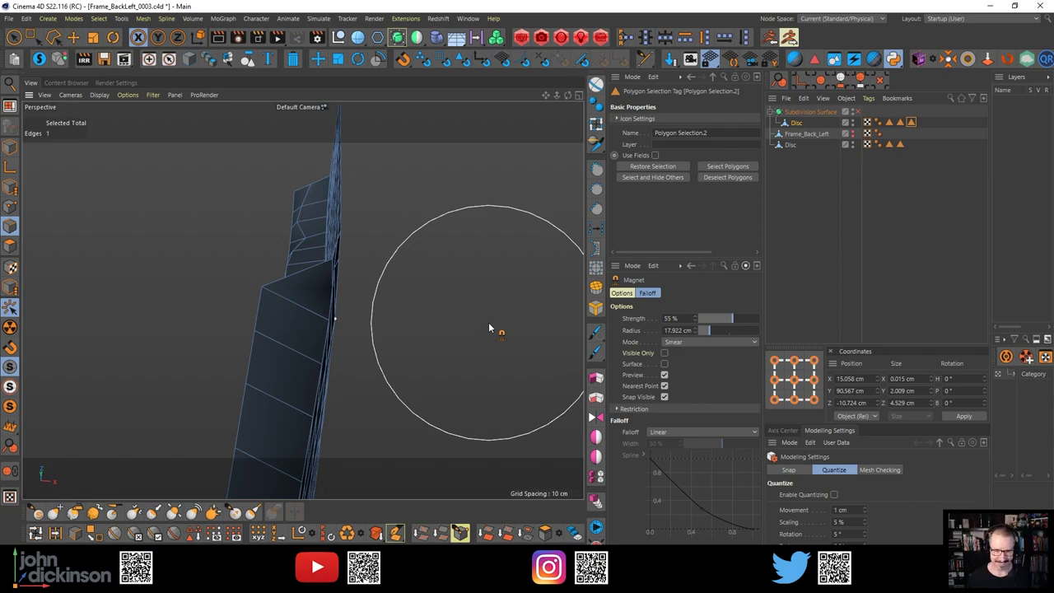
mouse_move(341, 313)
left_mouse_down("alt")
mouse_move(235, 289)
mouse_move(391, 282)
mouse_move(313, 223)
mouse_move(313, 278)
mouse_move(271, 169)
mouse_move(266, 106)
mouse_move(441, 443)
mouse_move(469, 334)
mouse_move(437, 370)
mouse_move(424, 308)
mouse_move(323, 346)
mouse_move(404, 291)
mouse_move(370, 305)
mouse_move(360, 293)
mouse_move(386, 306)
mouse_move(363, 393)
mouse_move(383, 403)
left_mouse_up("alt")
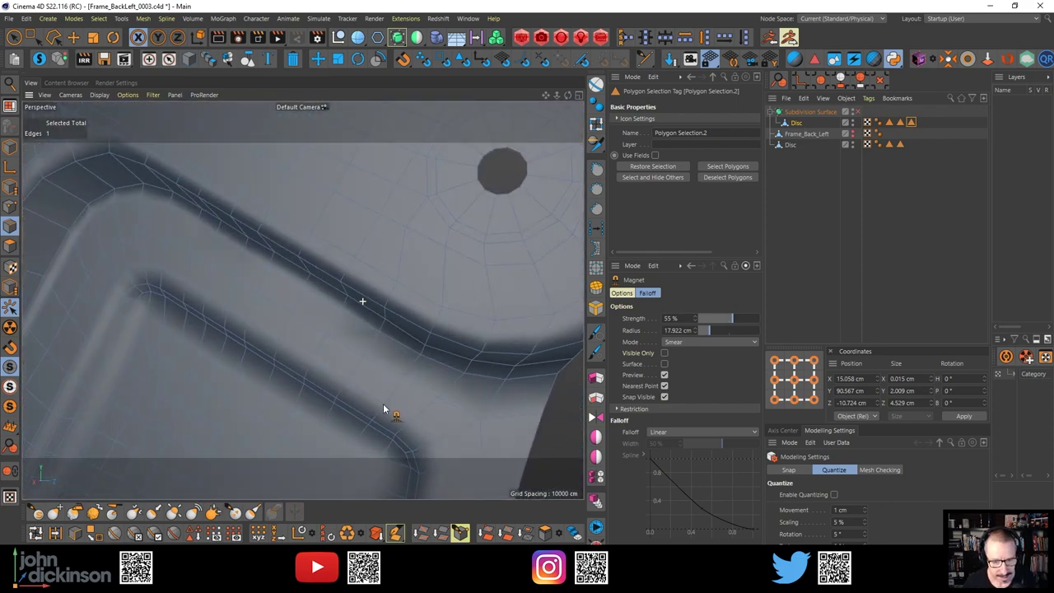
scroll(329, 318, "down", 5)
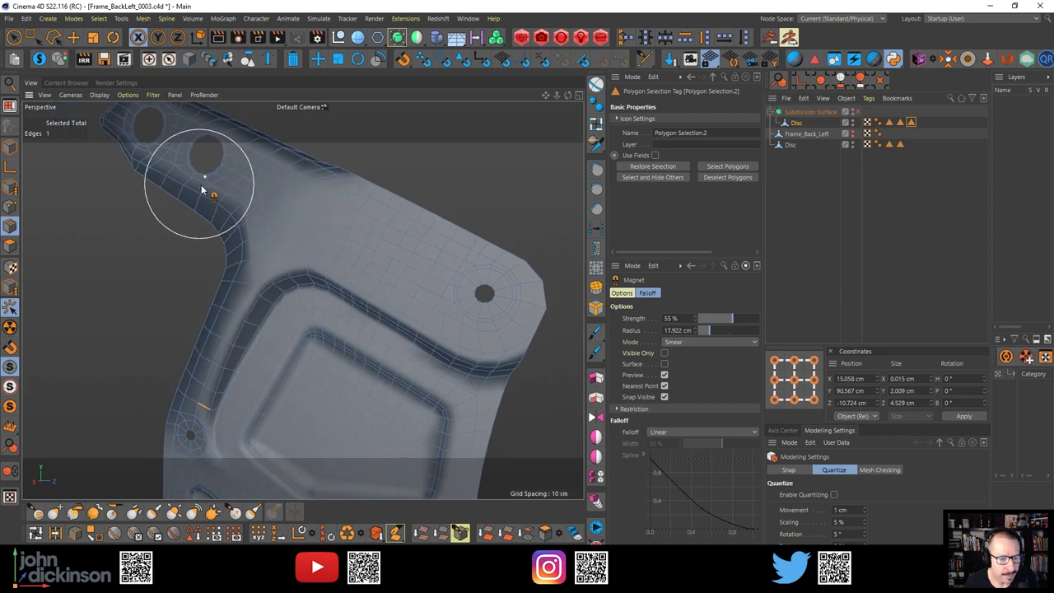
Examine the recess end beside the small side hole, restore subdivision smoothing, and render the frame in the viewport
left_click_drag(259, 203, 270, 172, "alt")
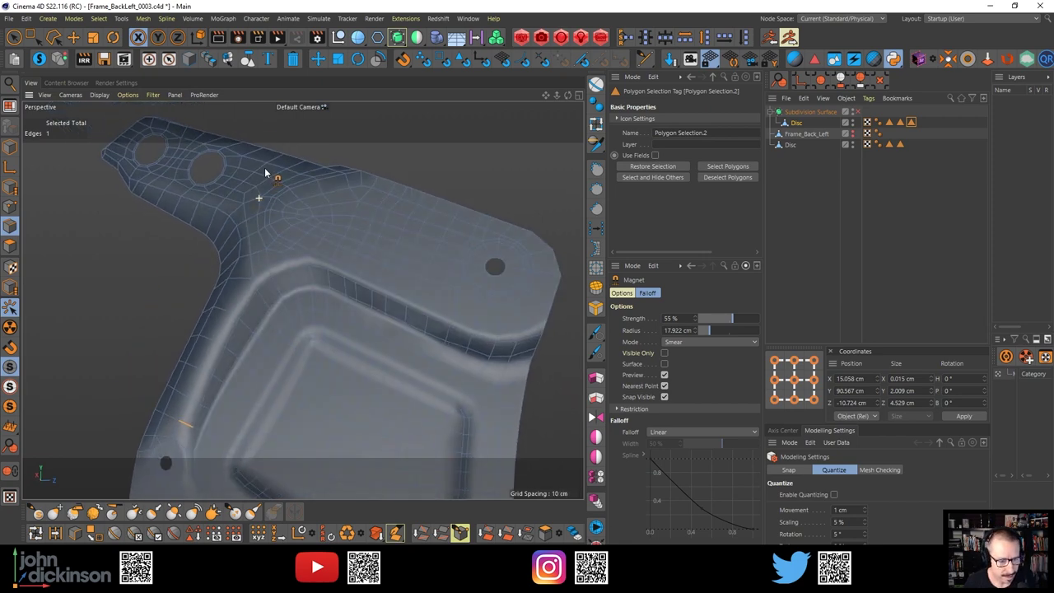
left_click_drag(395, 258, 346, 231, "alt")
right_click_drag(189, 366, 239, 356, "alt")
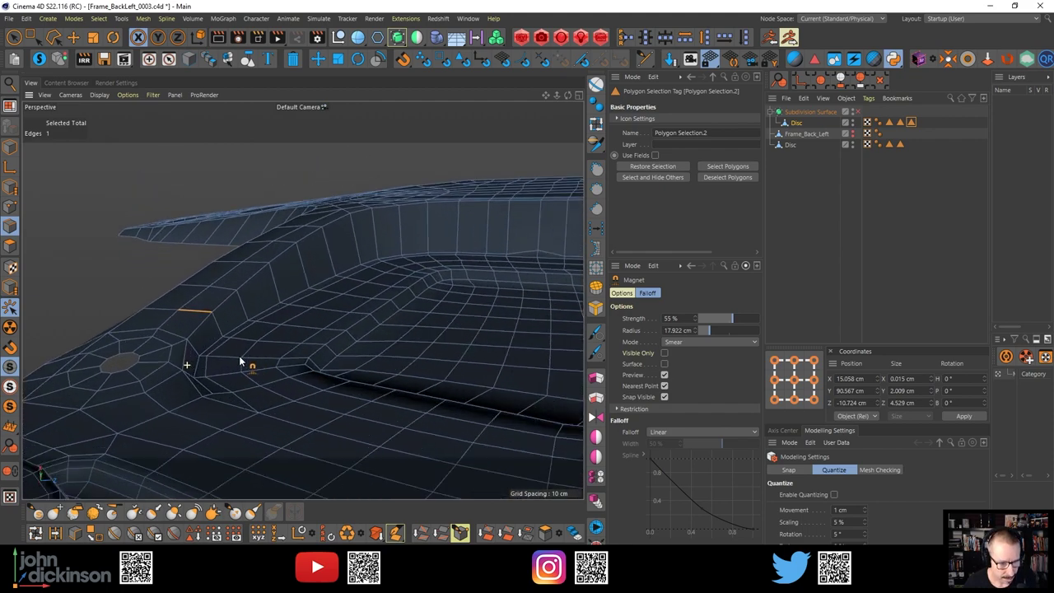
left_click_drag(205, 391, 126, 448, "alt")
key("q")
left_click_drag(207, 401, 280, 390, "alt")
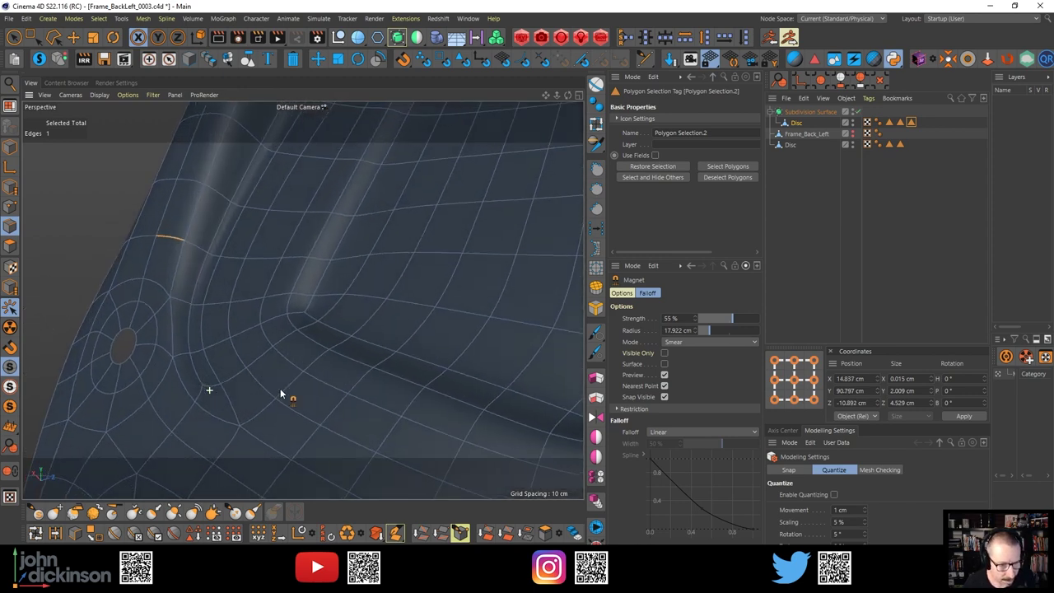
right_click_drag(320, 370, 230, 382, "alt")
mouse_move(231, 383)
left_mouse_down("alt")
mouse_move(256, 405)
mouse_move(267, 385)
left_mouse_up("alt")
key("ctrl+r")
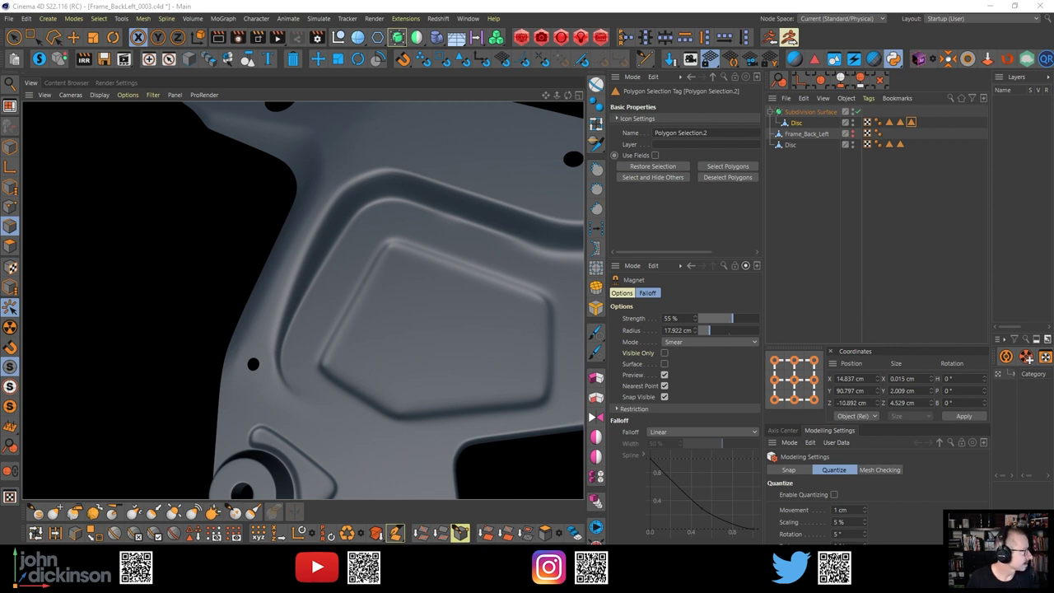
Compare the rendered recess with the s-l1600 (1).jpg photo, enlarged around the recessed panel and small side hole
left_click_drag(1, 66, 540, 45)
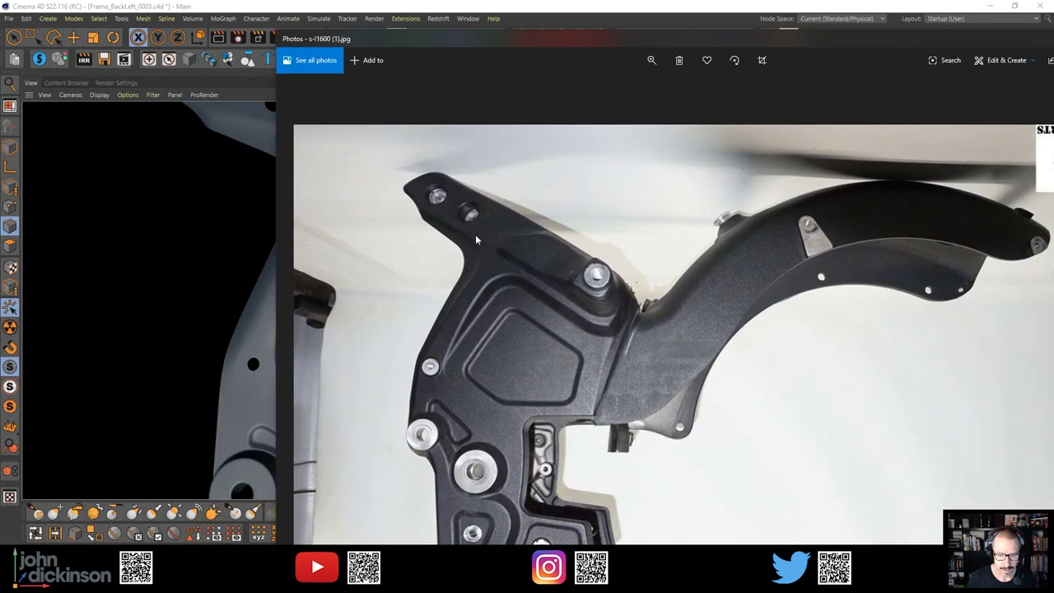
left_click(651, 60)
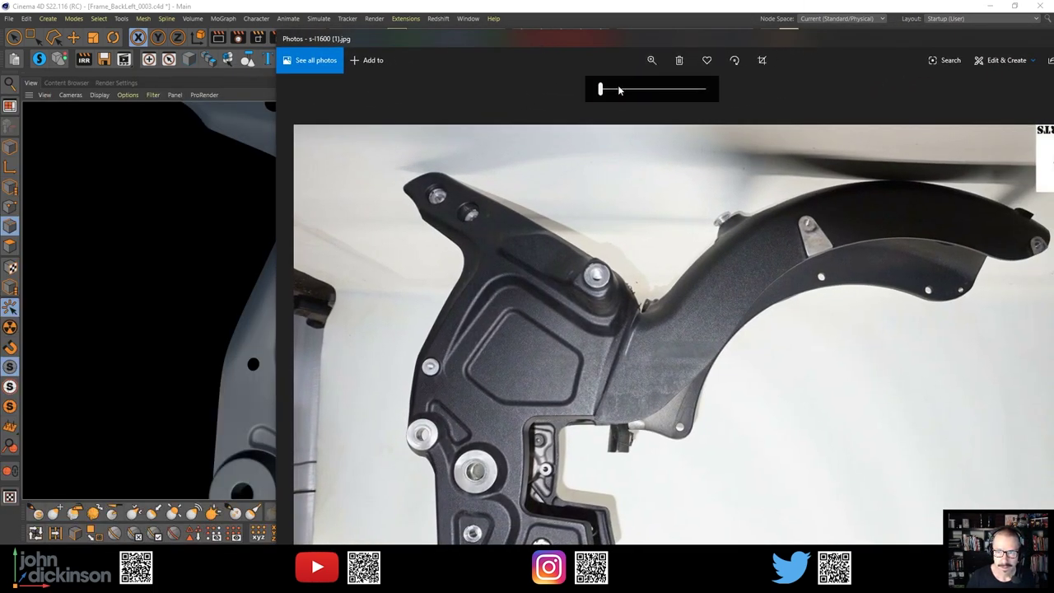
mouse_move(619, 89)
left_mouse_down()
mouse_move(609, 89)
mouse_move(640, 89)
left_mouse_up()
left_click_drag(420, 380, 799, 370)
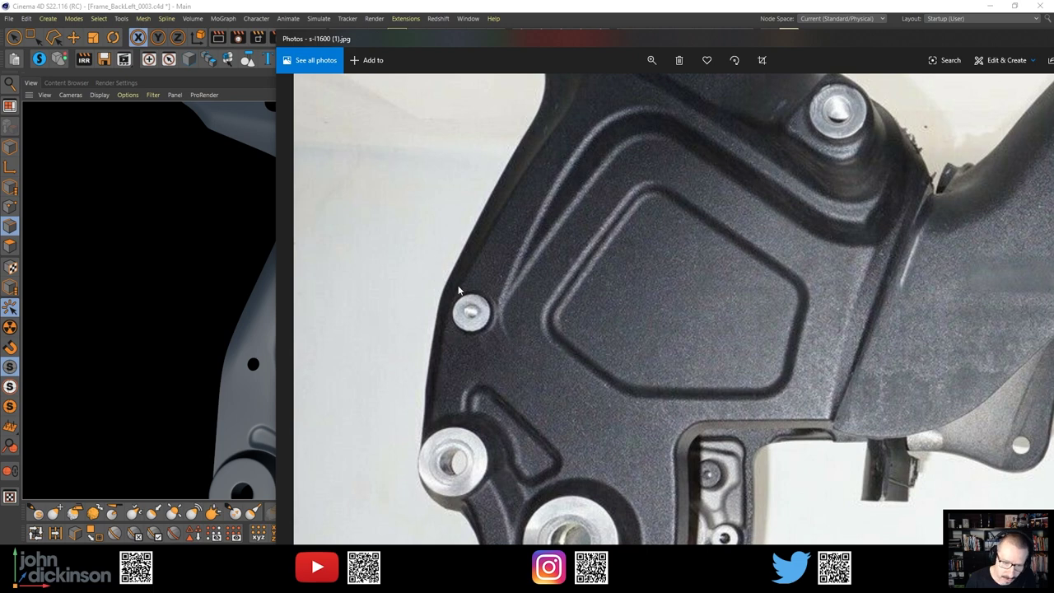
left_click_drag(389, 40, 512, 38)
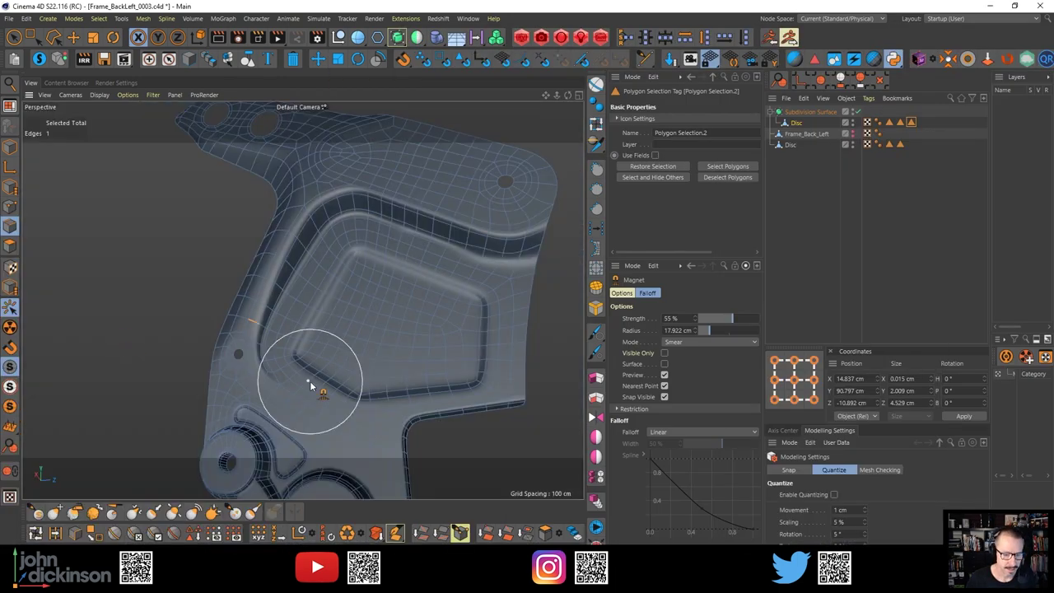
With subdivision smoothing off, move the edge between the small side hole and the frame's outer border to about X 12.2 cm
left_click_drag(309, 380, 353, 348, "alt")
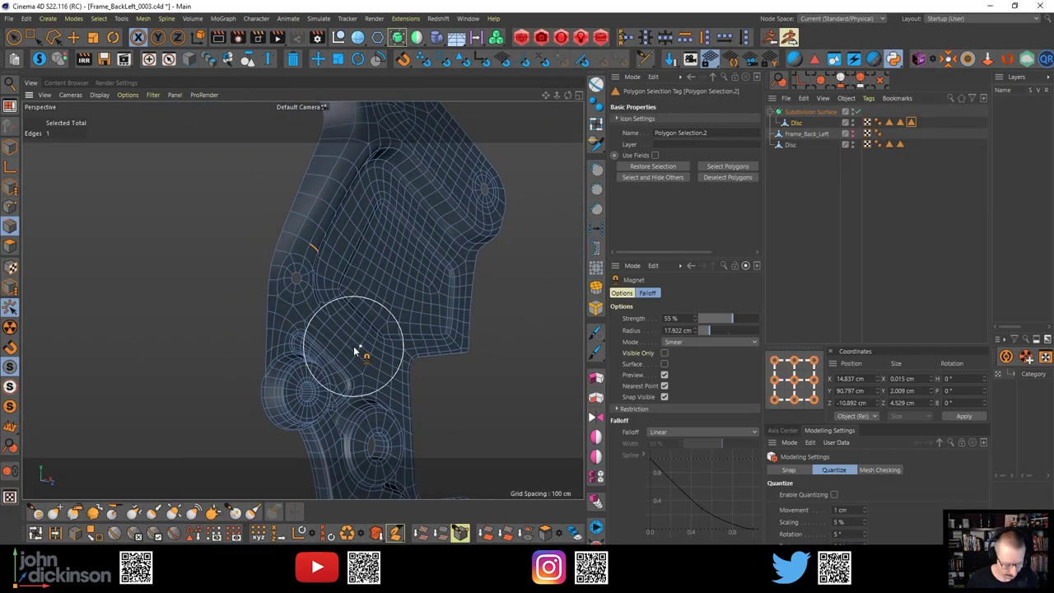
key("Return")
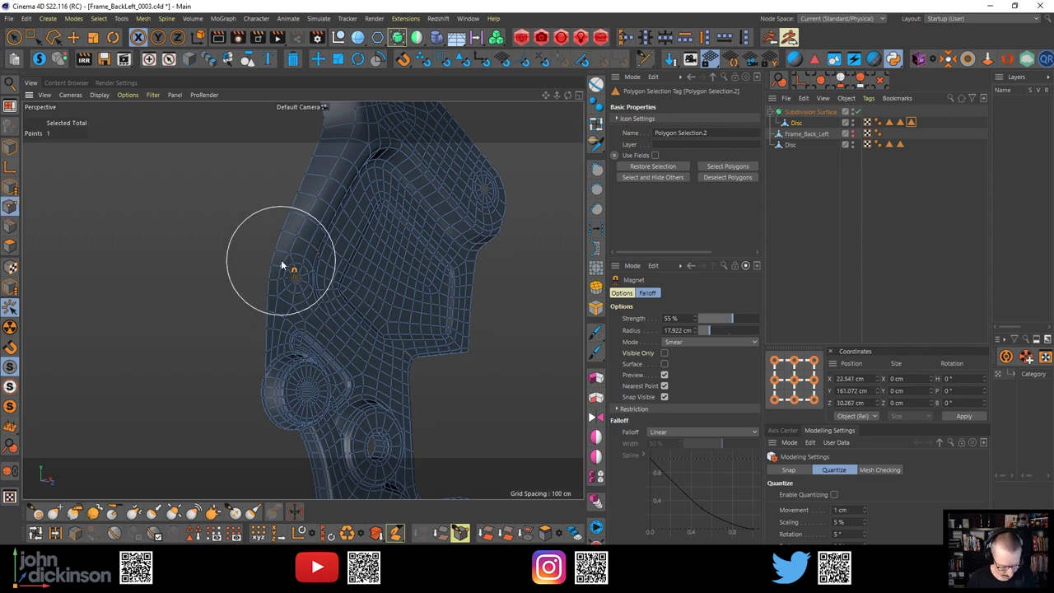
key("q")
key("Return")
key("e")
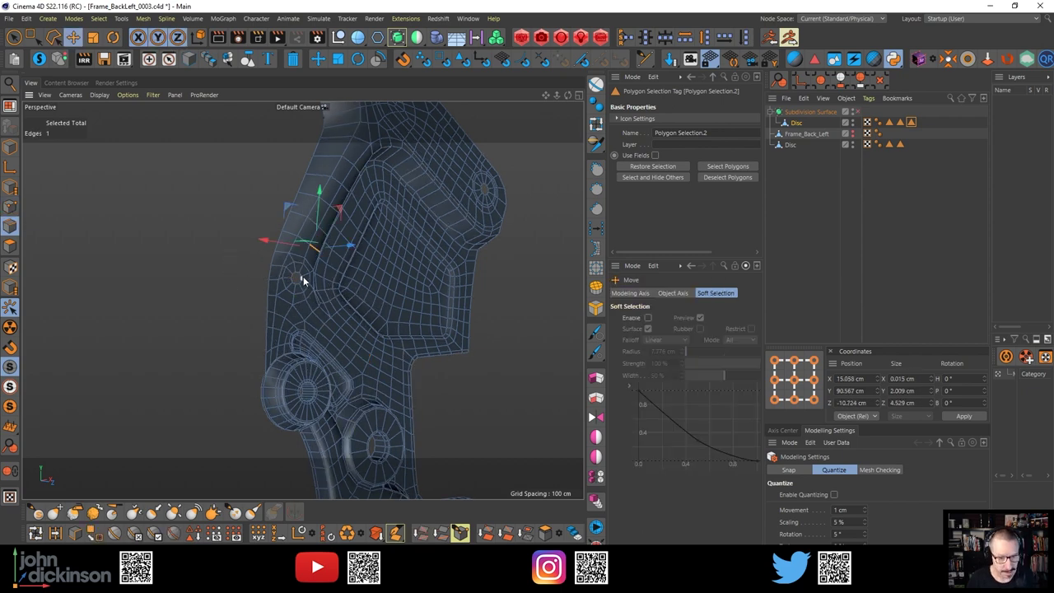
right_click_drag(280, 276, 316, 253, "alt")
left_click_drag(304, 250, 370, 257, "alt")
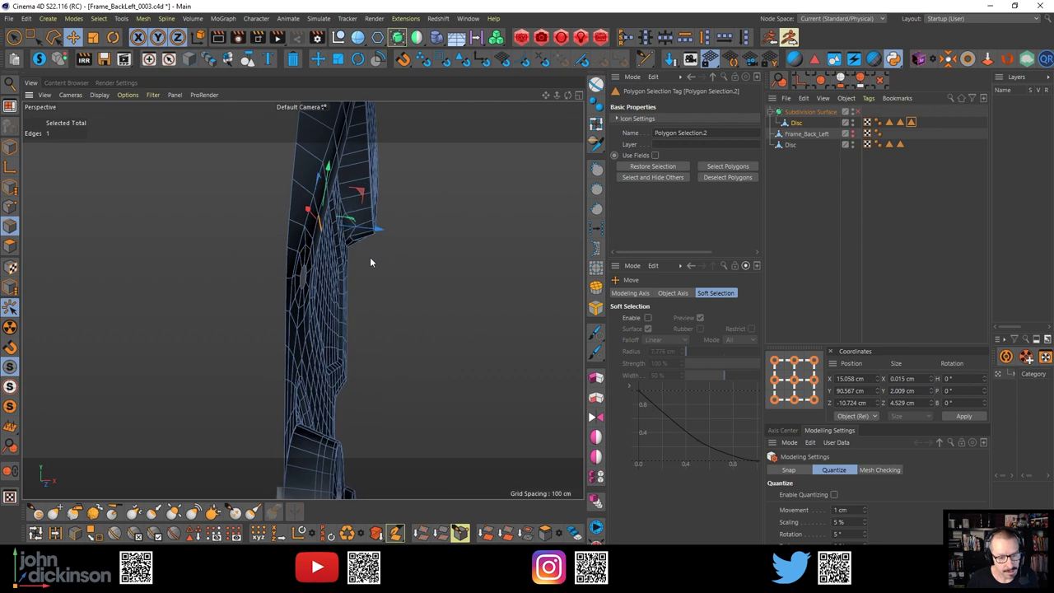
left_click(288, 288)
left_click_drag(289, 288, 134, 167, "alt")
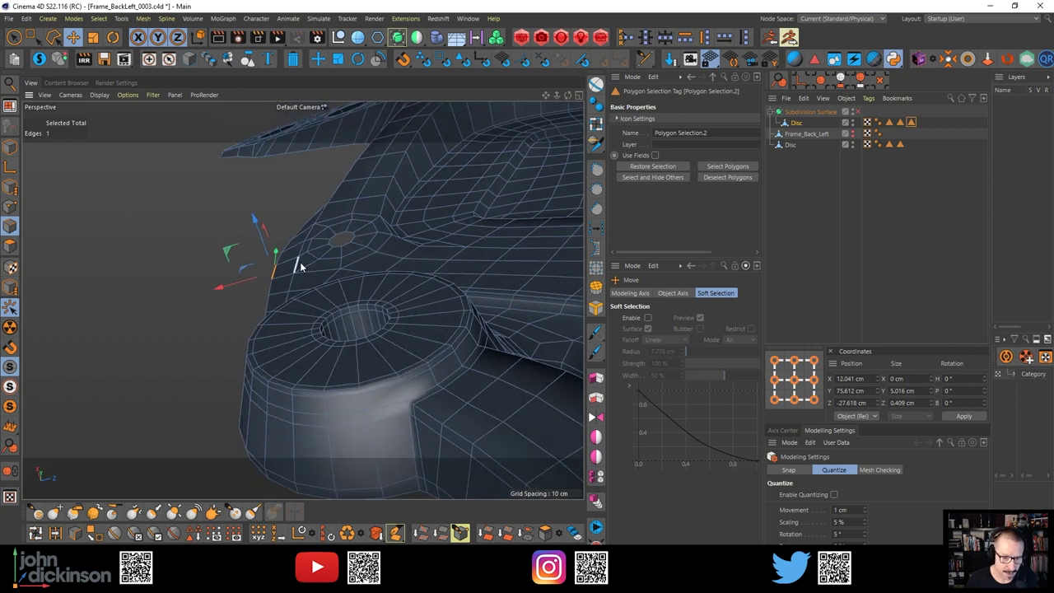
left_click(298, 253)
left_click_drag(280, 227, 434, 307)
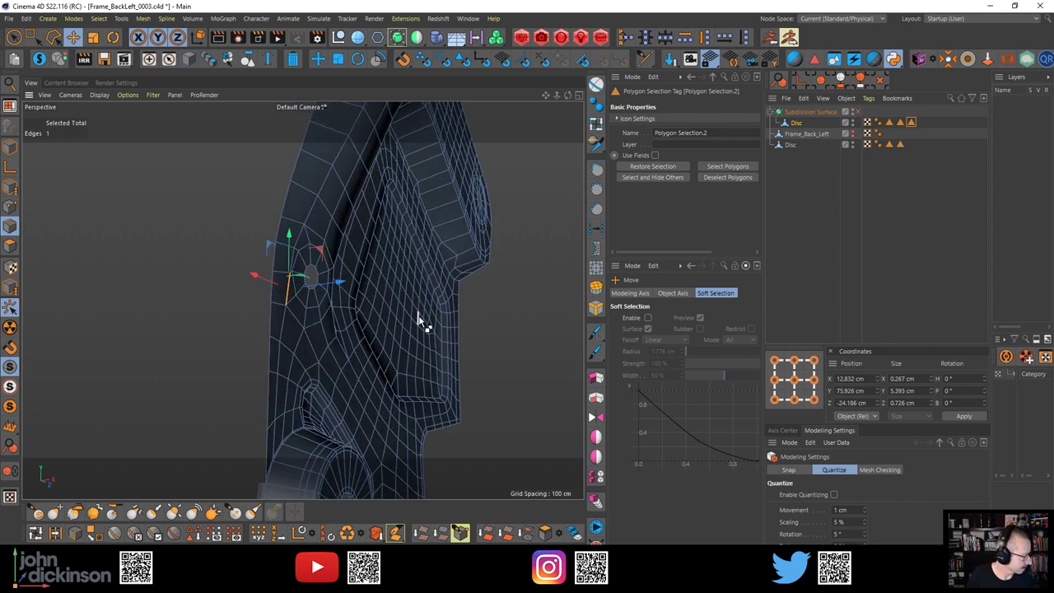
left_click_drag(417, 316, 392, 319)
Check the recess in perspective, then examine the single-hole corner's mesh against the reference image in the Right view
mouse_move(320, 321)
left_mouse_down("alt")
mouse_move(285, 324)
mouse_move(232, 285)
mouse_move(199, 348)
mouse_move(175, 345)
mouse_move(212, 290)
mouse_move(319, 342)
mouse_move(431, 357)
mouse_move(439, 381)
mouse_move(299, 252)
mouse_move(258, 242)
mouse_move(276, 243)
mouse_move(219, 269)
mouse_move(321, 268)
mouse_move(206, 287)
left_mouse_up("alt")
left_click_drag(384, 300, 275, 256, "alt")
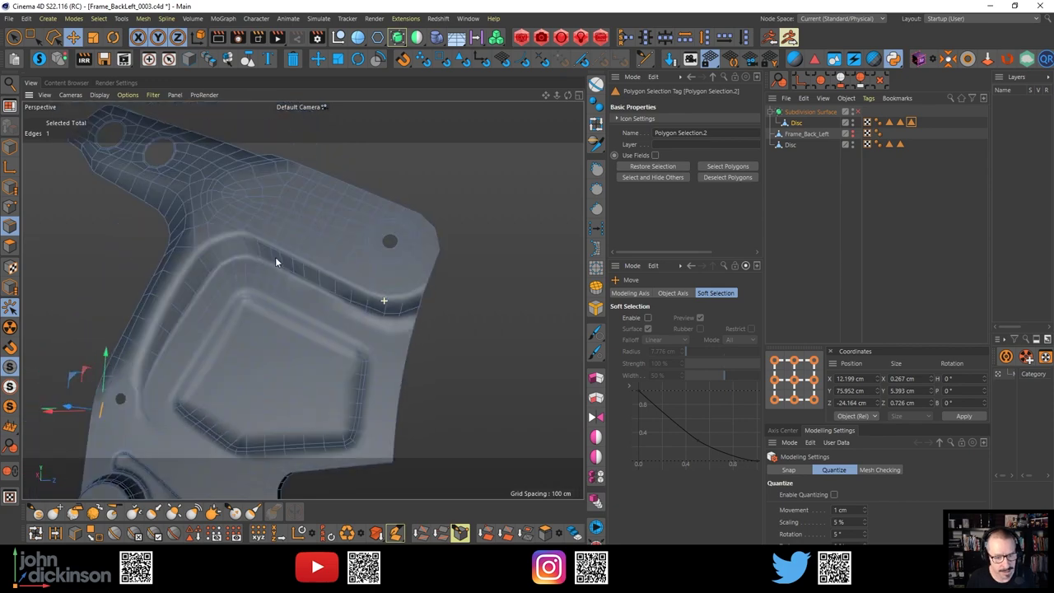
right_click_drag(317, 275, 412, 270, "alt")
mouse_move(410, 274)
left_mouse_down("alt")
mouse_move(377, 219)
mouse_move(356, 237)
mouse_move(313, 235)
mouse_move(344, 242)
mouse_move(359, 306)
mouse_move(395, 275)
mouse_move(384, 405)
mouse_move(397, 419)
mouse_move(390, 414)
left_mouse_up("alt")
middle_click(390, 414)
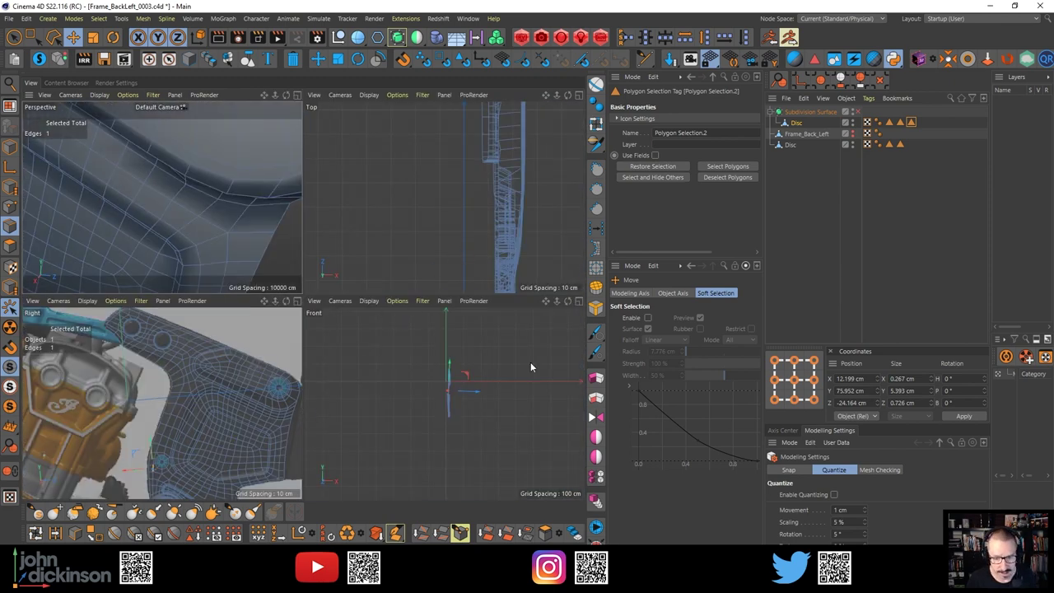
middle_click(265, 402)
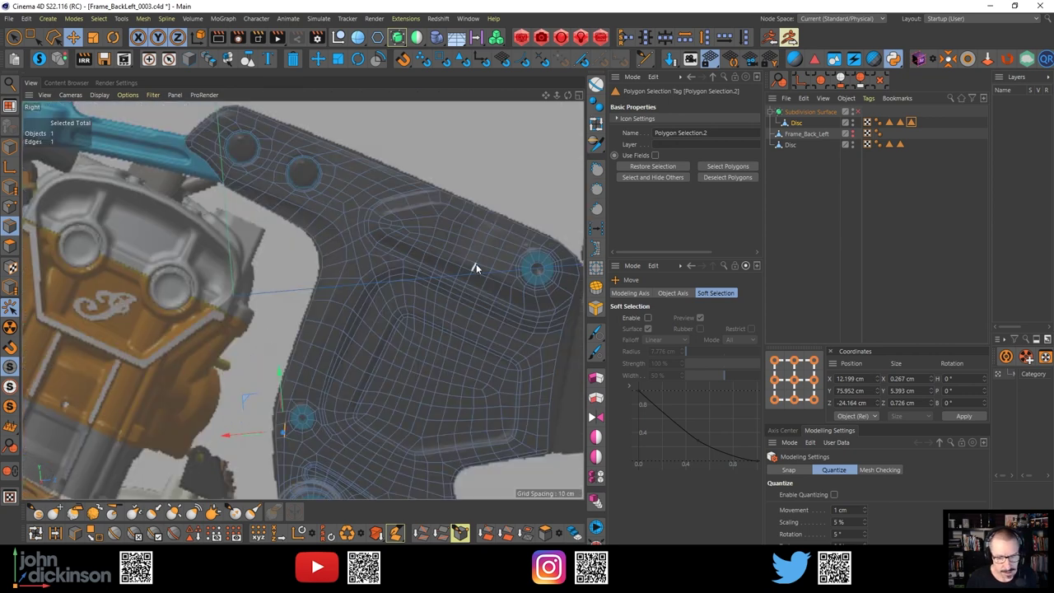
middle_click_drag(476, 265, 362, 271, "alt")
scroll(463, 288, "up", 5)
middle_click_drag(462, 288, 525, 348, "alt")
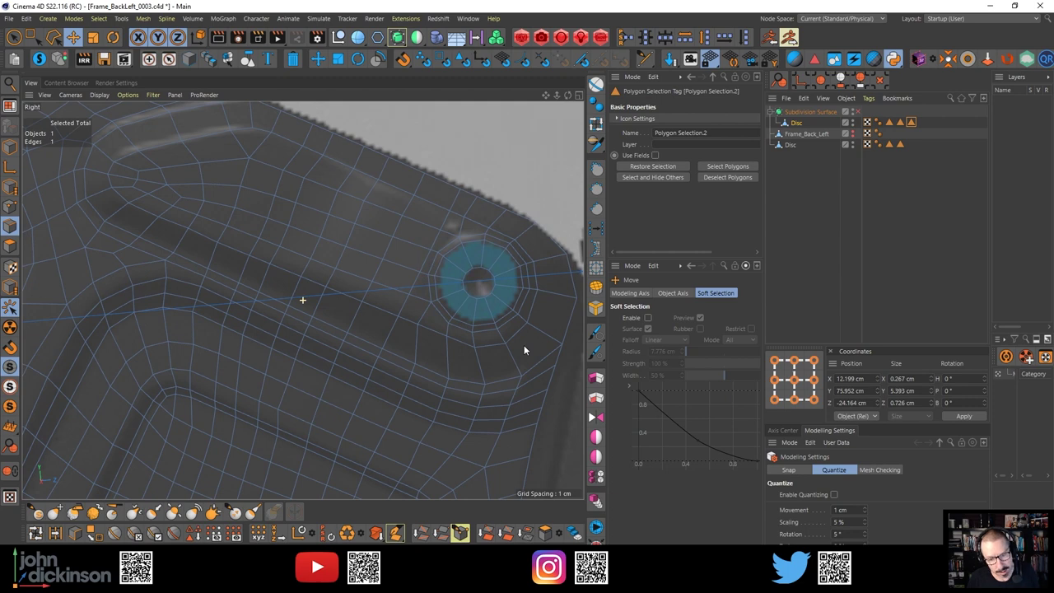
Select two neighbouring points at the base of the wall below the single-hole plate and examine them in the Right and Front views
middle_click(447, 312)
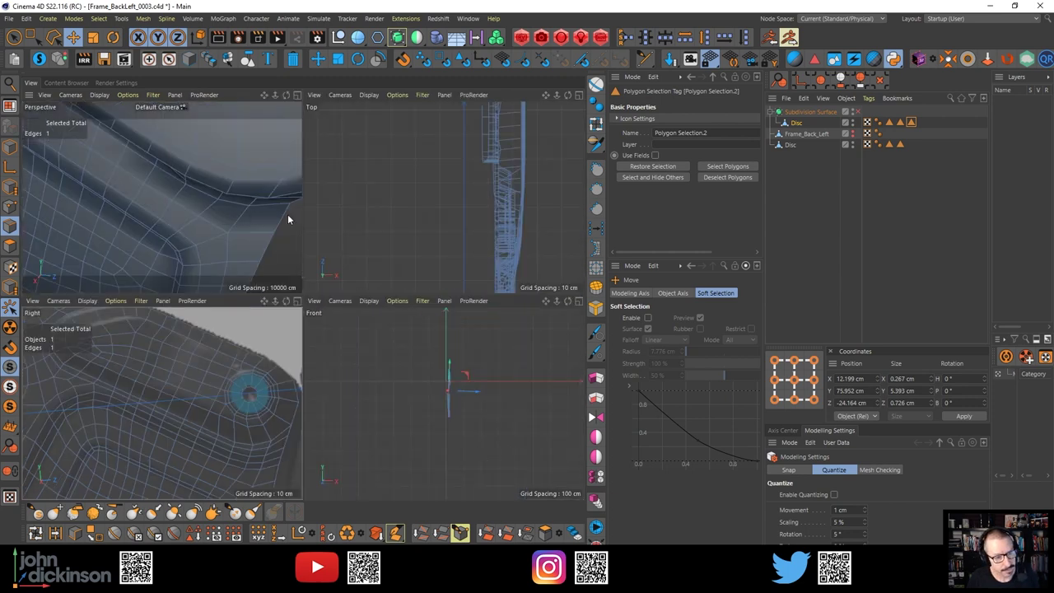
left_click_drag(218, 210, 215, 183, "alt")
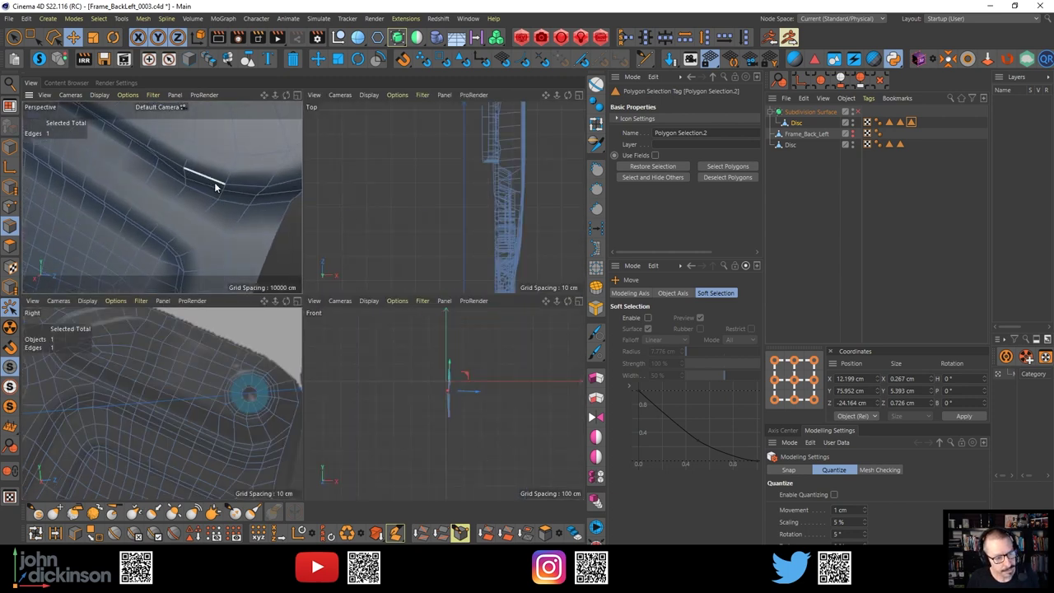
key("Return")
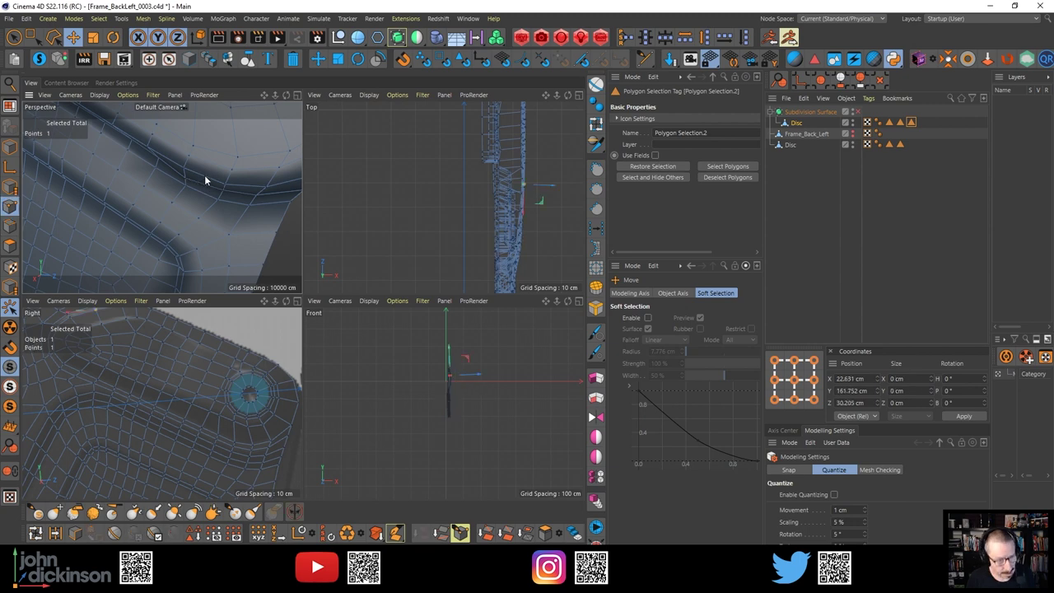
left_click(186, 178)
left_click(159, 162, "shift")
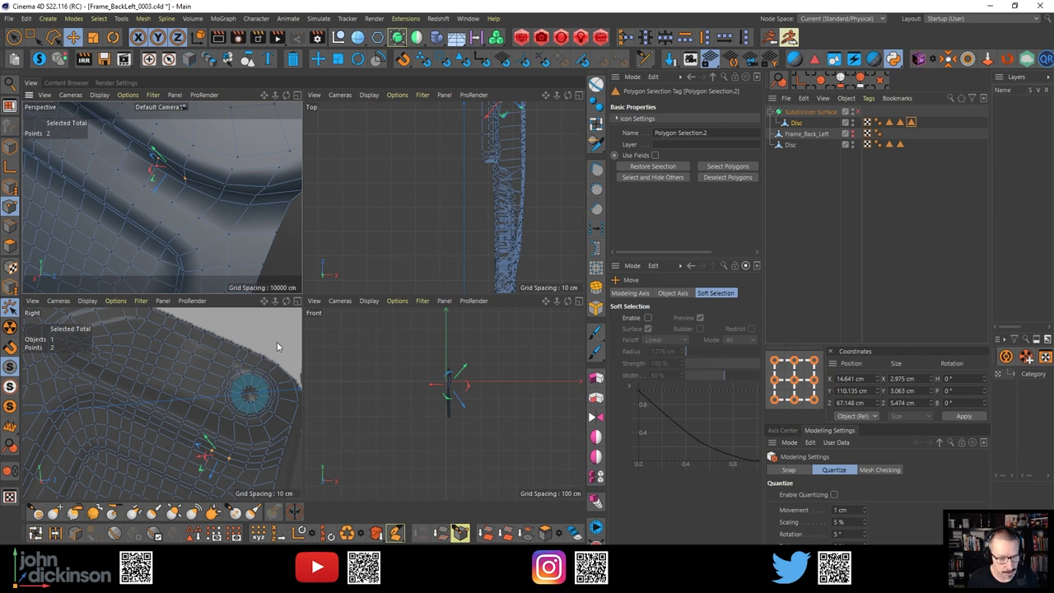
right_click_drag(224, 463, 301, 427, "alt")
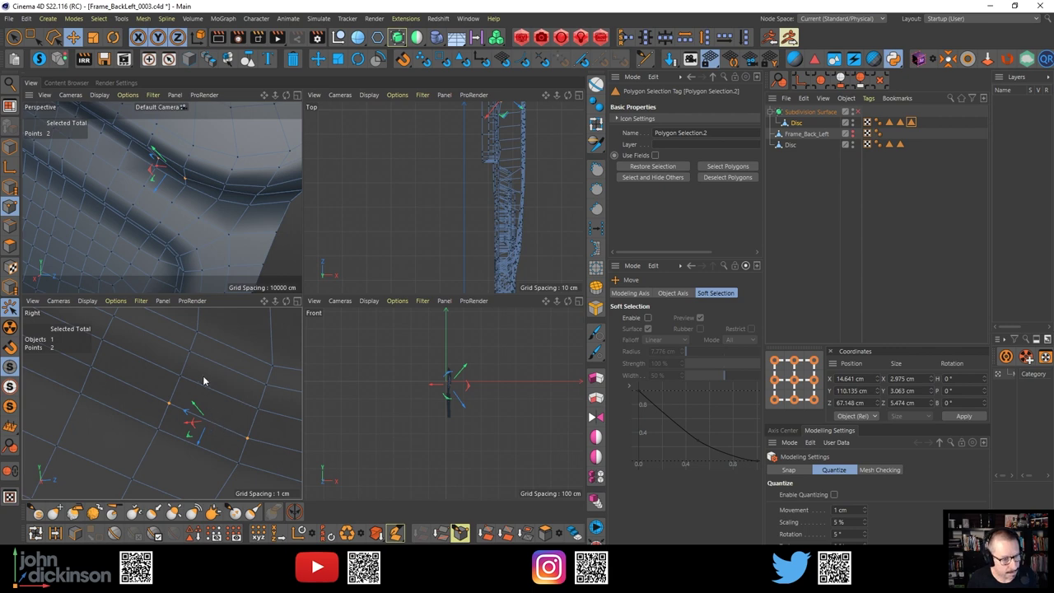
scroll(442, 403, "up", 5)
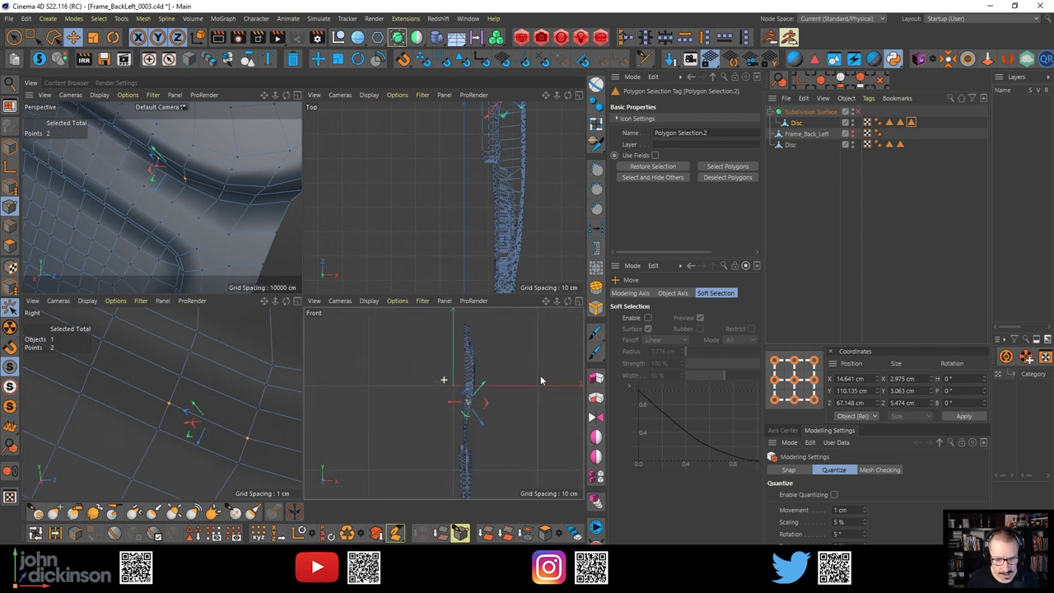
scroll(519, 369, "up", 5)
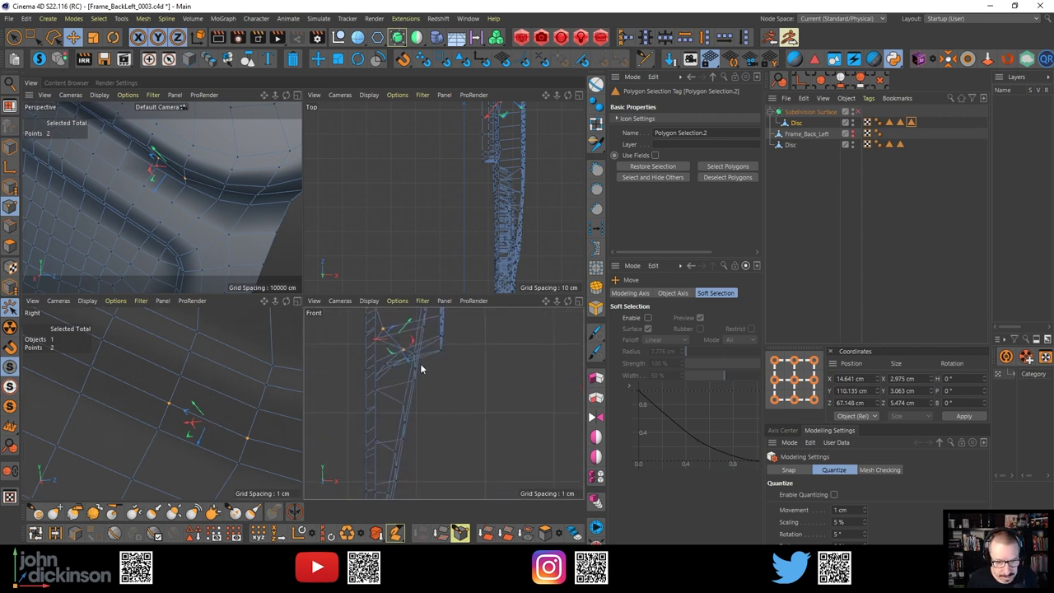
middle_click_drag(433, 388, 444, 415, "alt")
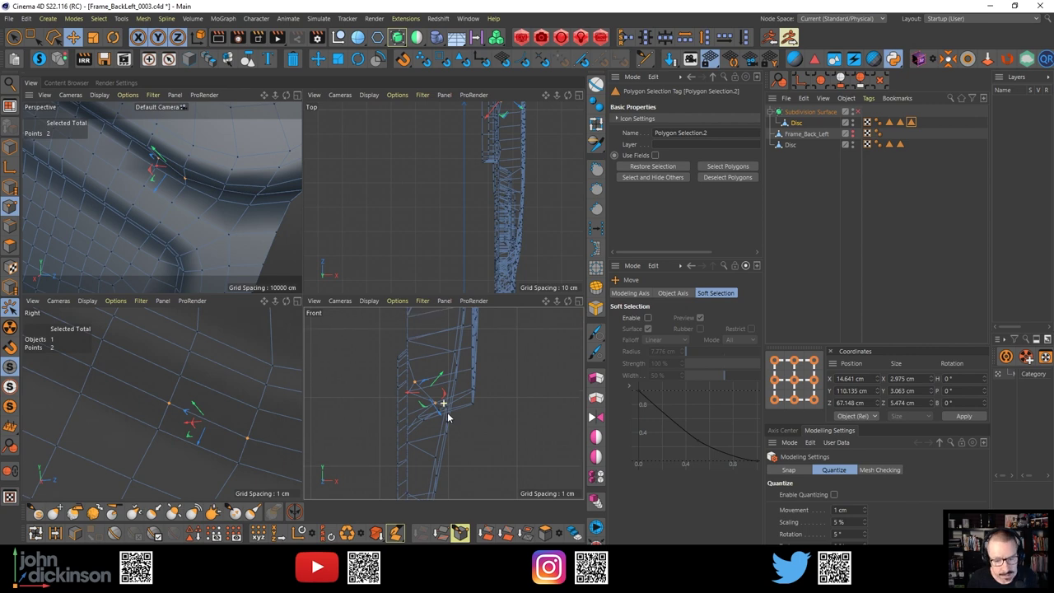
scroll(449, 382, "up", 5)
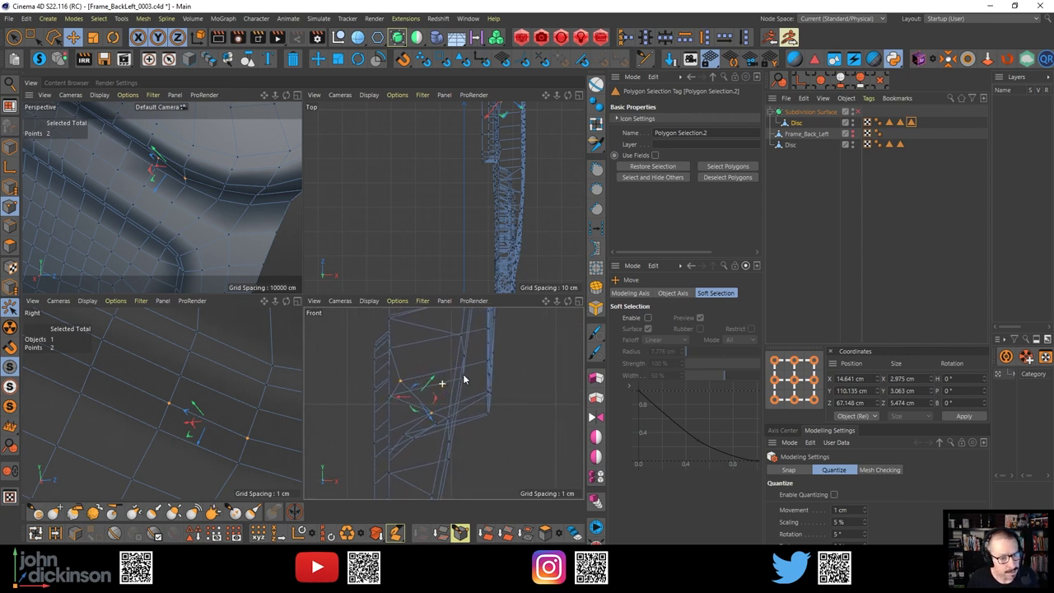
With the axis orientation set to World, lower one point at the base of the single-hole plate's side wall to about X 12.8 cm
left_click_drag(139, 138, 140, 135, "alt")
scroll(139, 136, "up", 2)
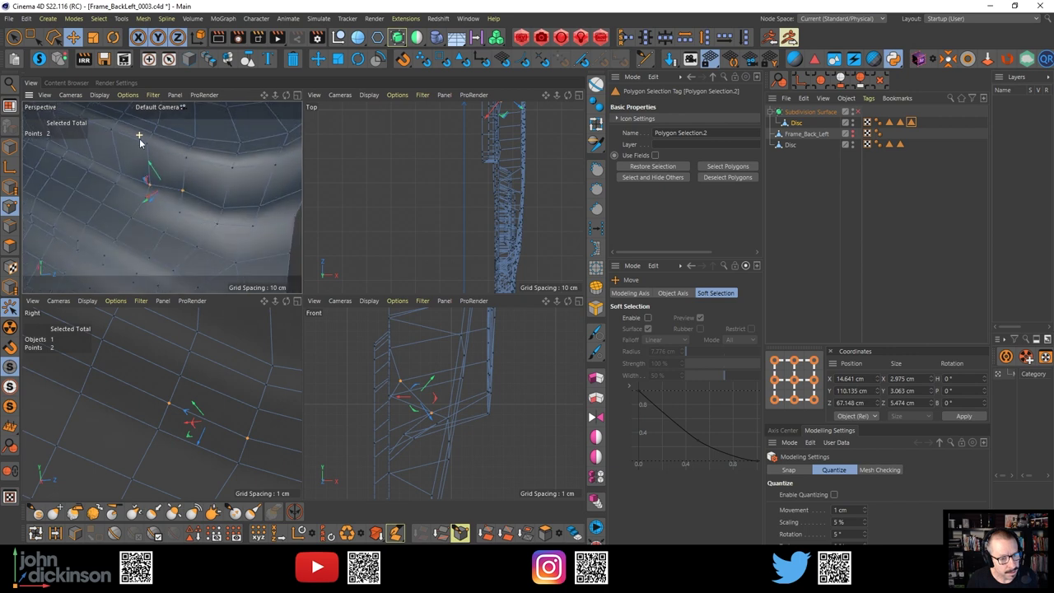
left_click(182, 191)
left_click_drag(185, 187, 195, 155, "alt")
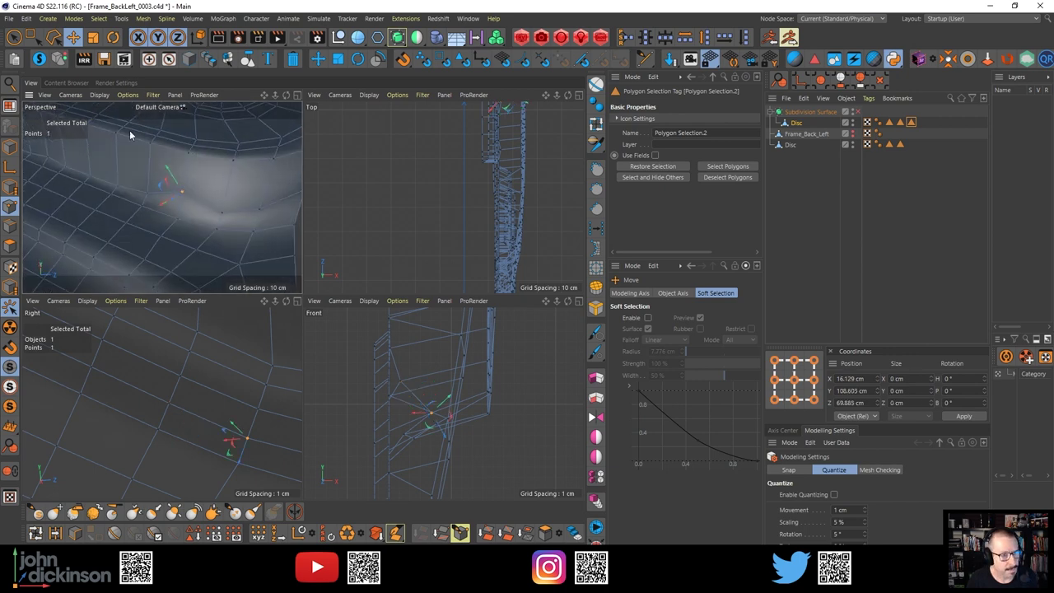
right_click(166, 168)
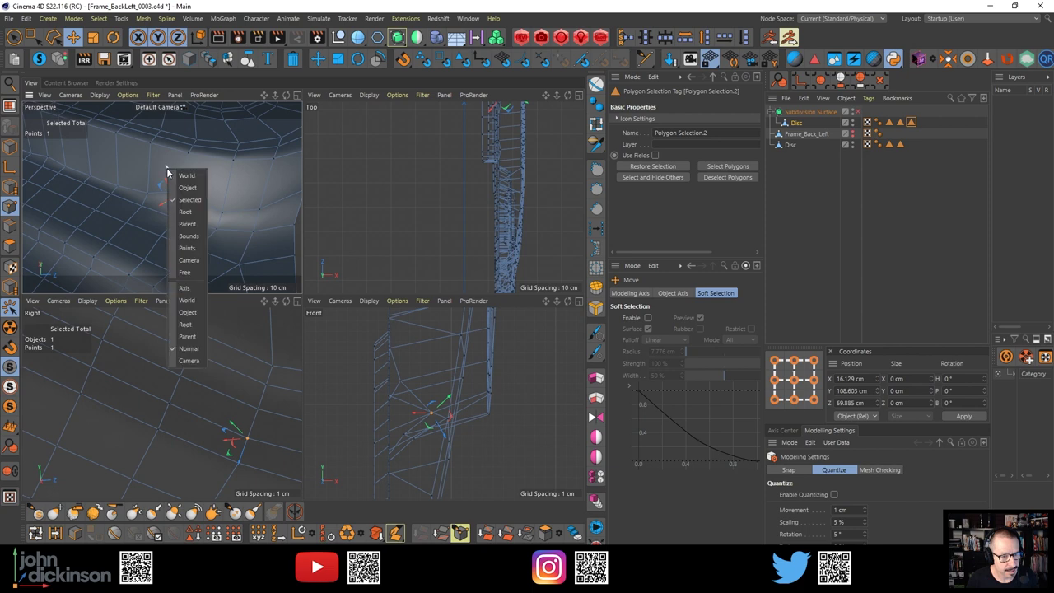
left_click(187, 299)
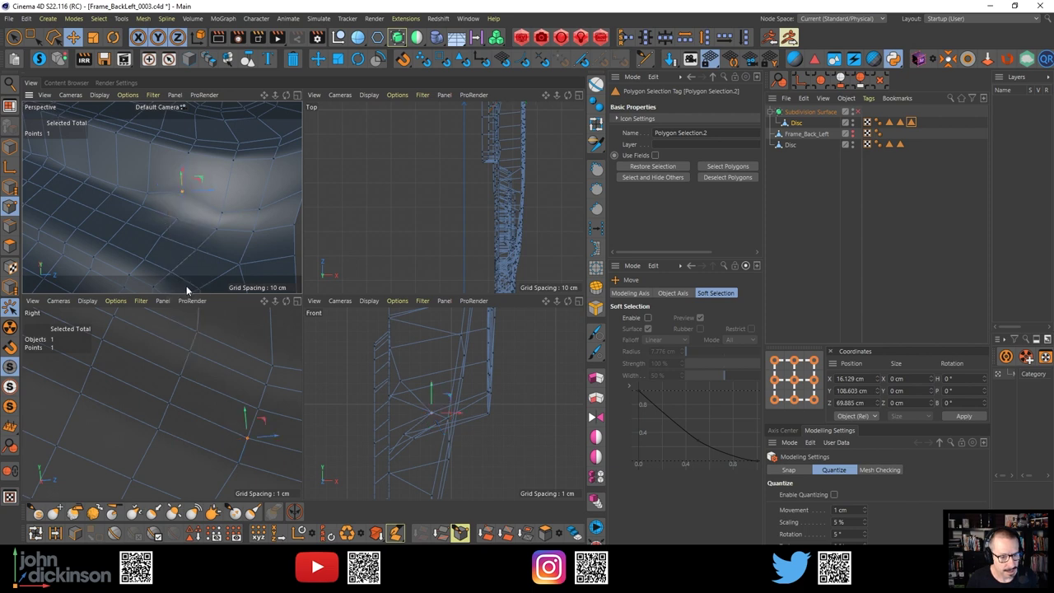
middle_click(251, 236)
left_click_drag(373, 307, 350, 276, "alt")
left_click_drag(347, 313, 323, 339, "alt")
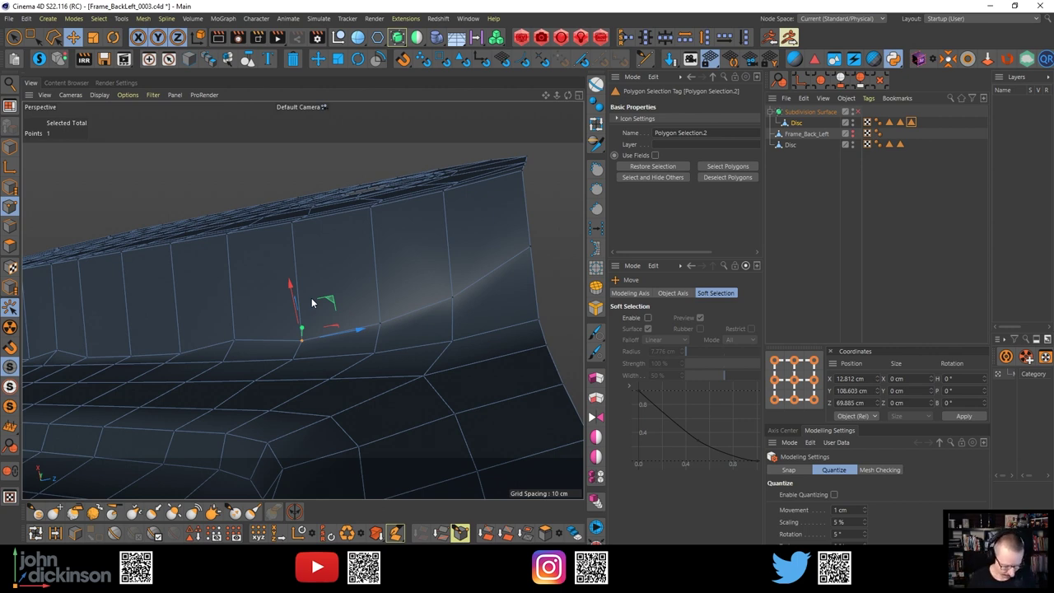
Place the modeling axis on the wall-base point at X 12.138 cm and scale the selected point along X to align with it
left_click_drag(203, 349, 180, 365, "alt")
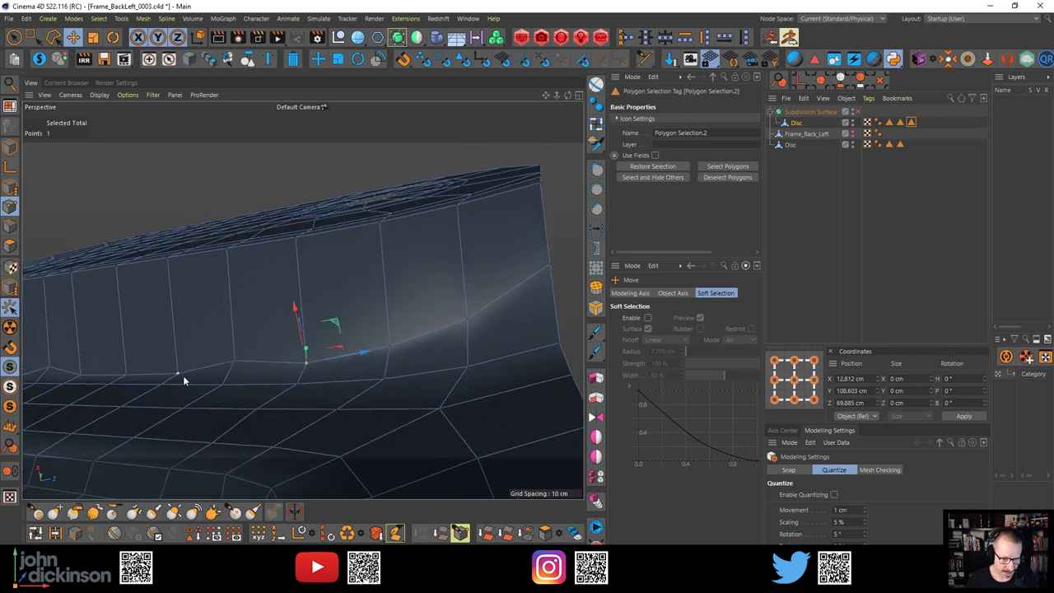
left_click_drag(183, 376, 290, 372, "alt")
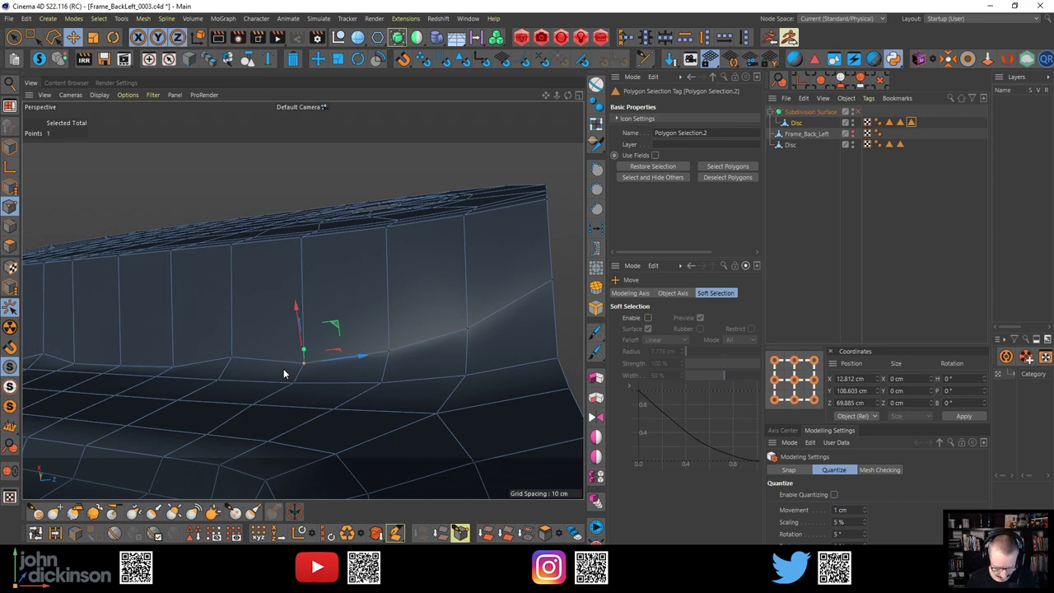
key("t")
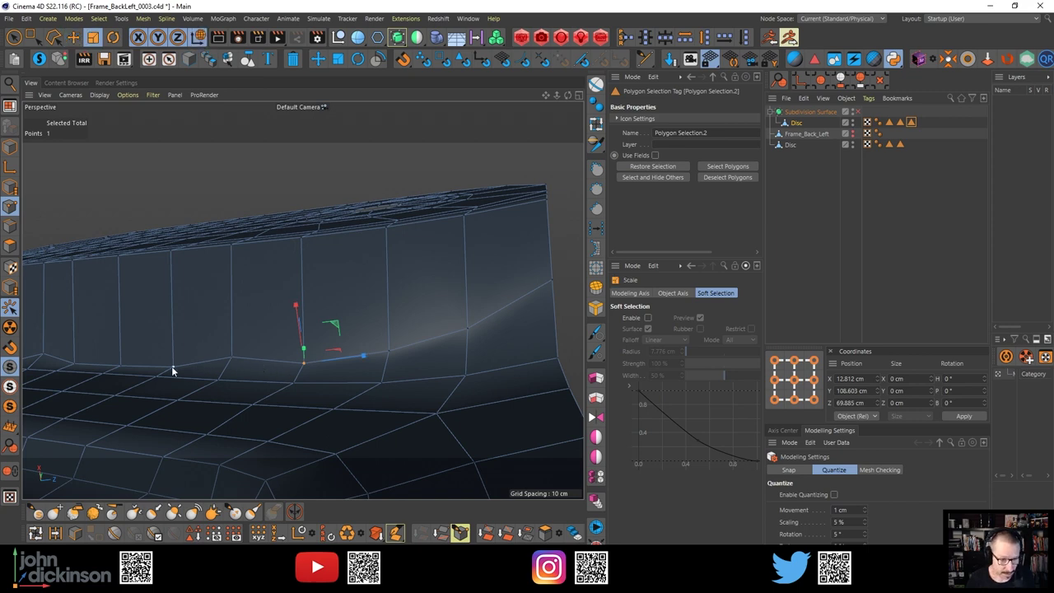
key("e")
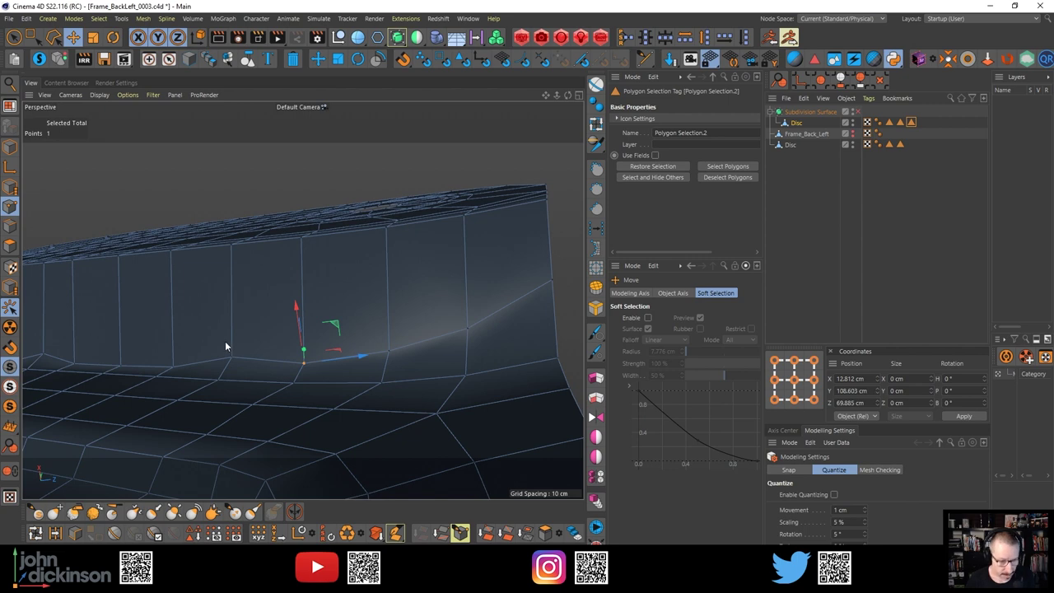
left_click(174, 366)
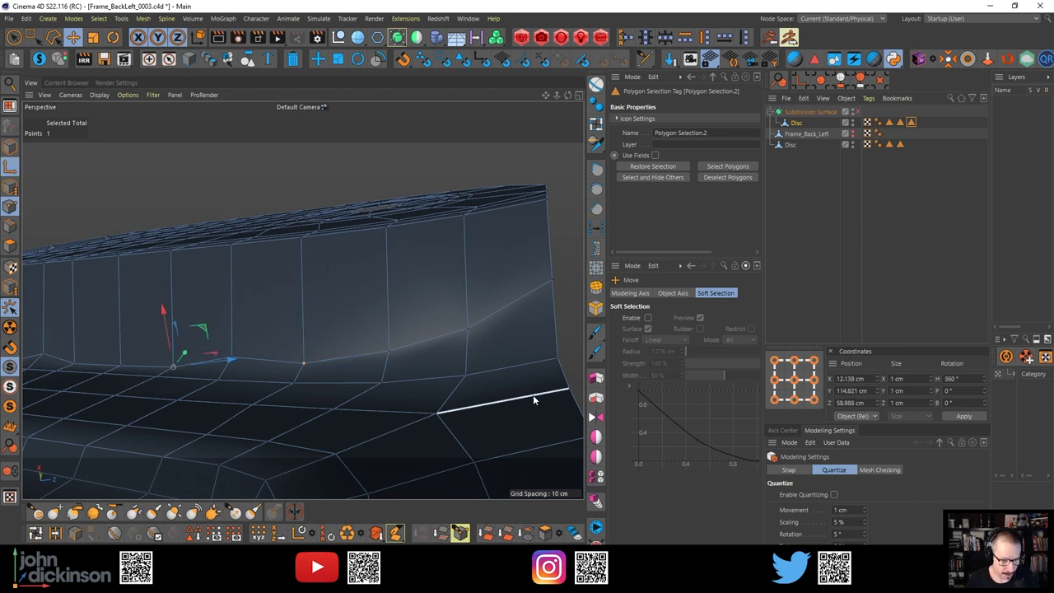
key("l")
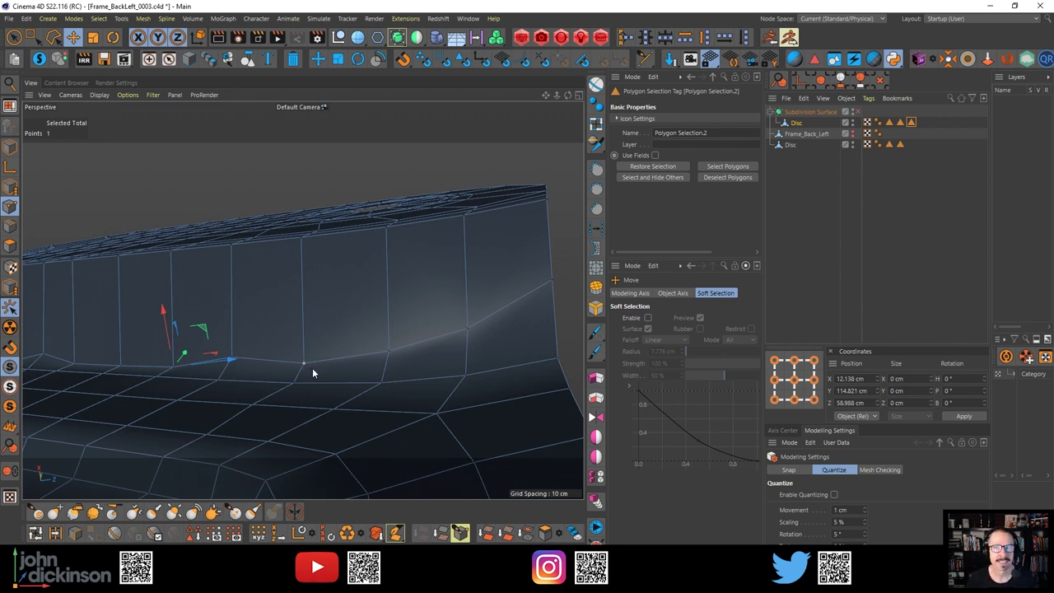
key("t")
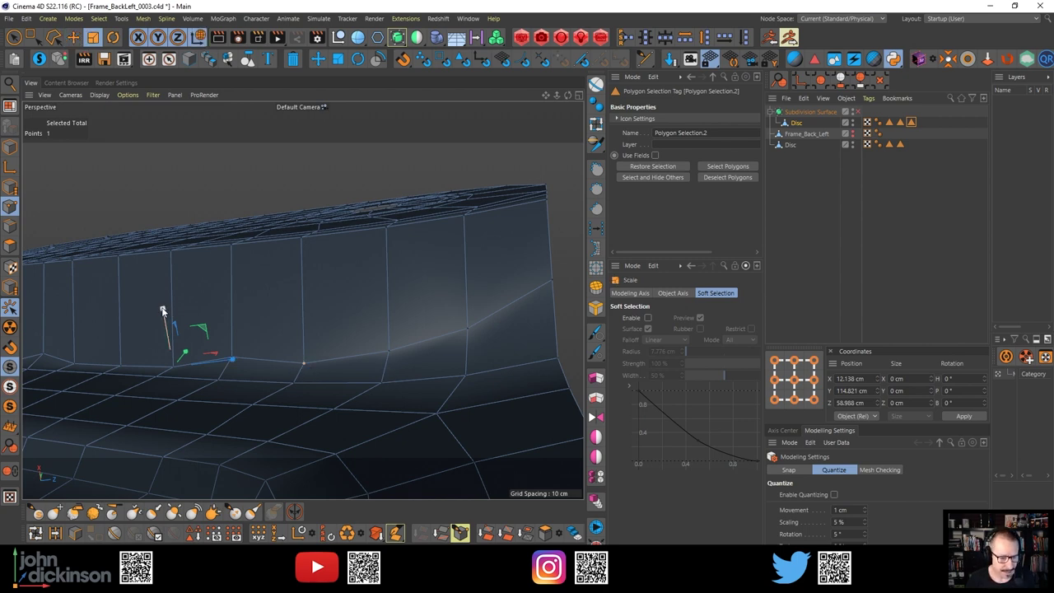
left_click_drag(164, 309, 177, 363)
Select the base points on both sides of the aligned one and scale them to 0% along X about the axis at X 12.138 cm
mouse_move(307, 372)
left_mouse_down("alt")
mouse_move(320, 349)
mouse_move(358, 375)
mouse_move(298, 373)
left_mouse_up("alt")
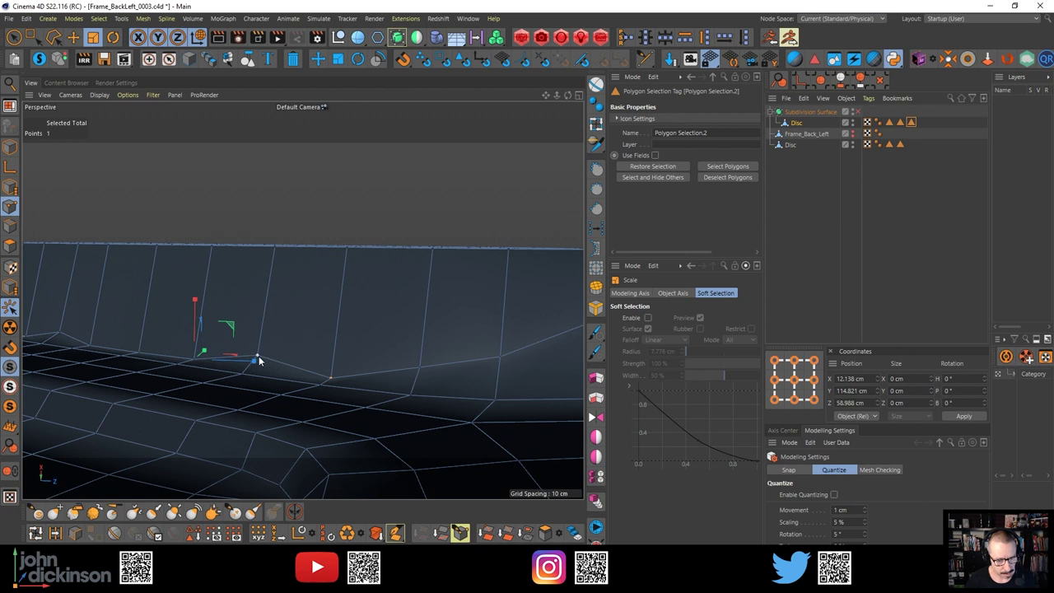
left_click(420, 368, "shift")
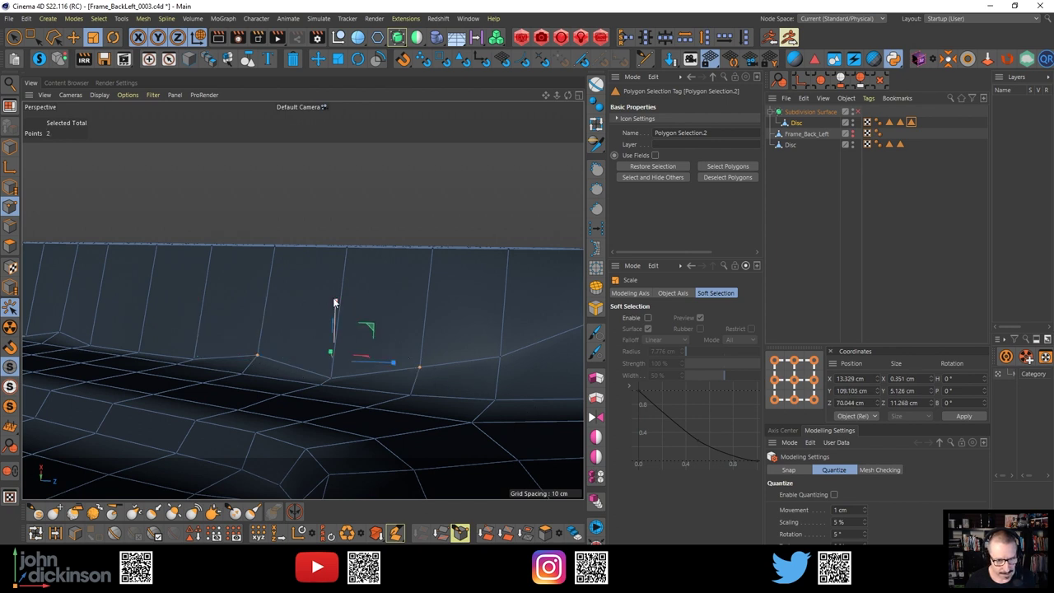
key("l")
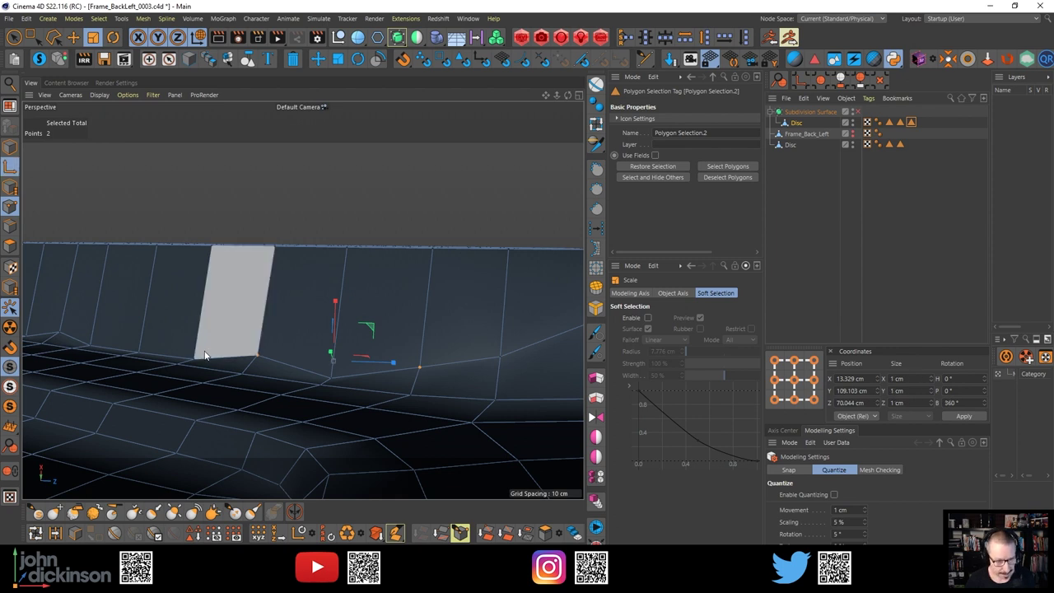
left_click(194, 362)
key("l")
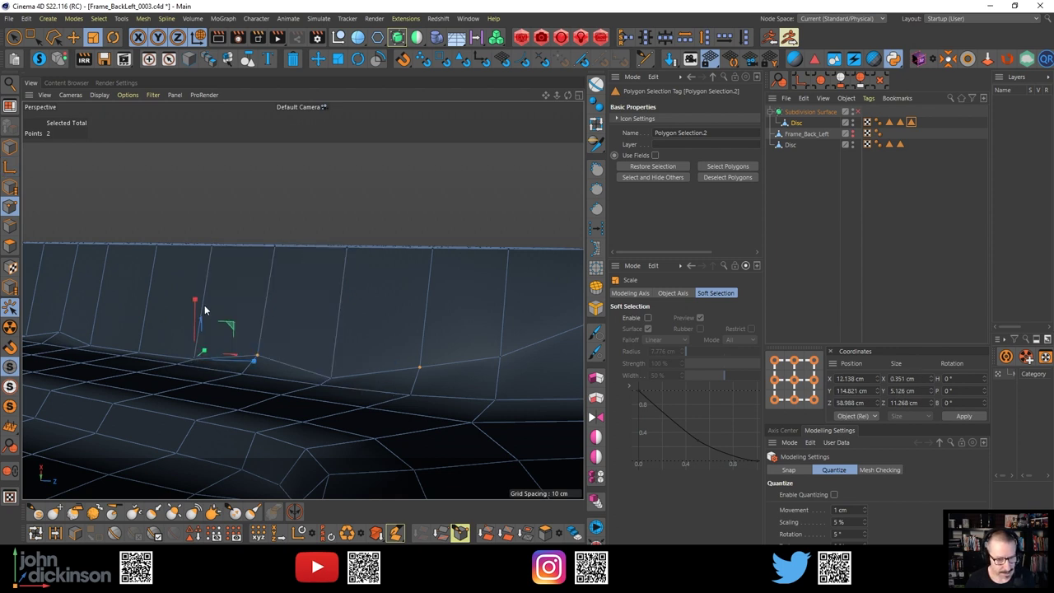
left_click_drag(196, 303, 195, 362)
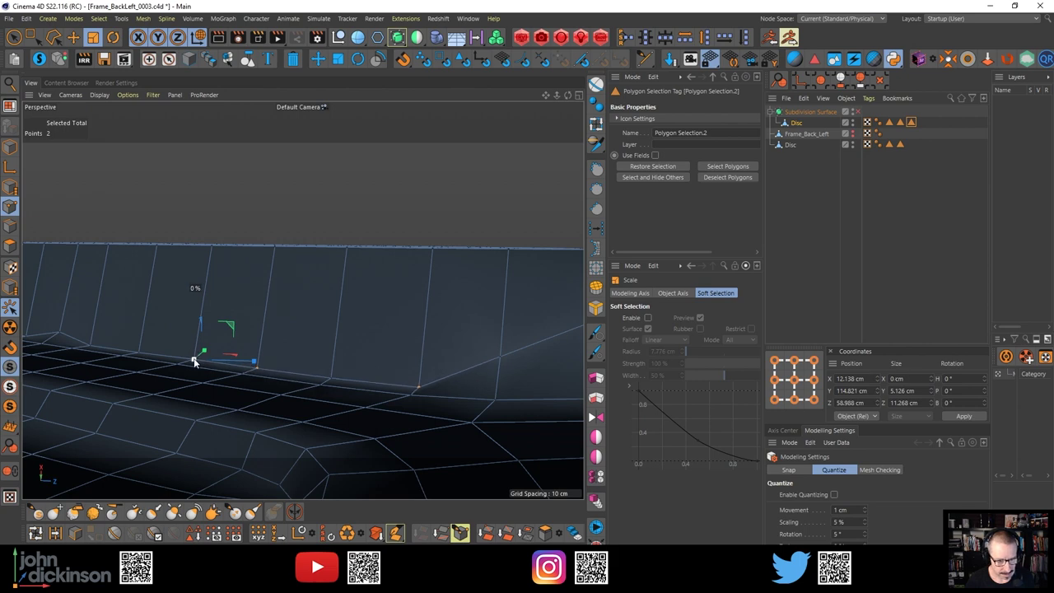
Enable vertex snapping and move the second-to-last wall-base point along X to about 12.04 cm, snapping to a point farther along the base
left_click_drag(258, 369, 330, 372, "alt")
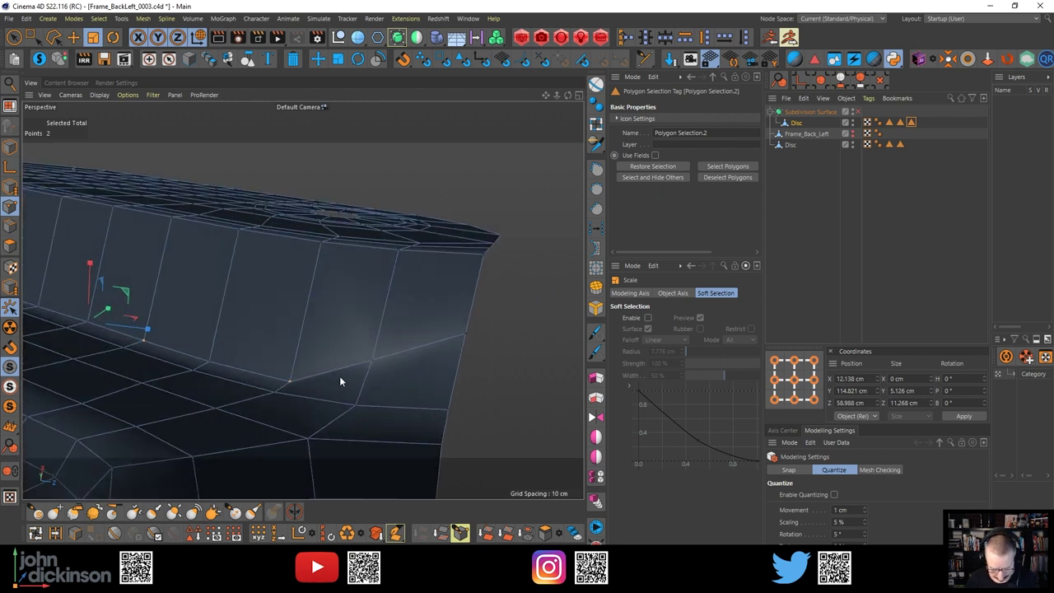
left_click(372, 361)
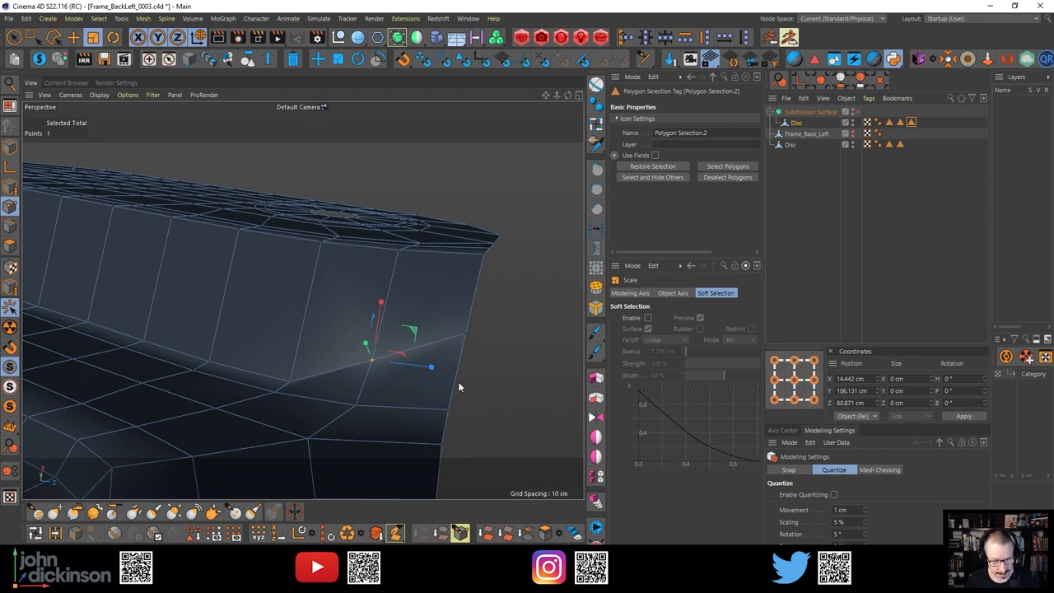
key("e")
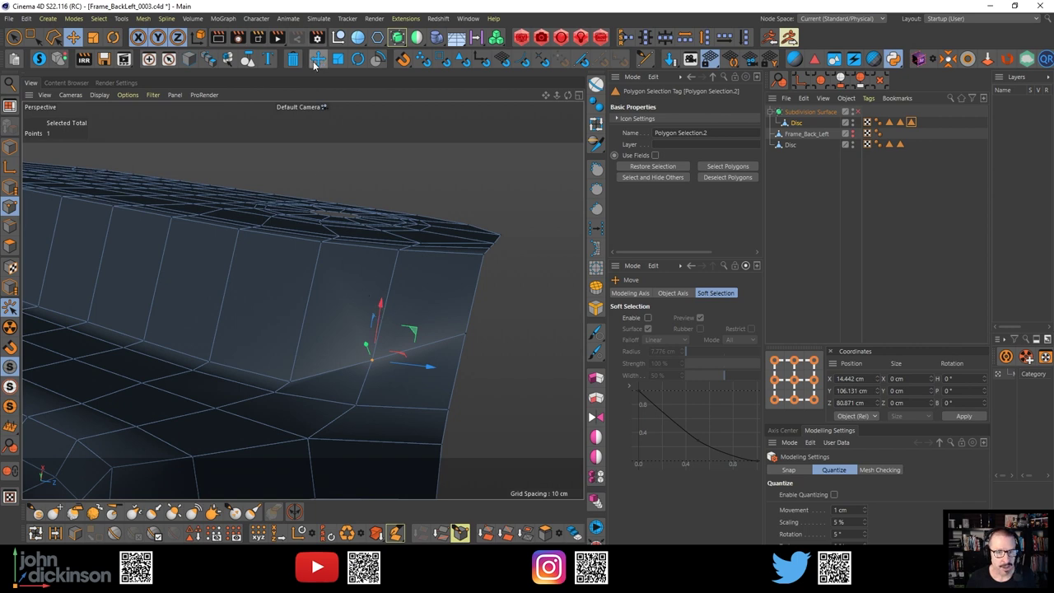
left_click(421, 59)
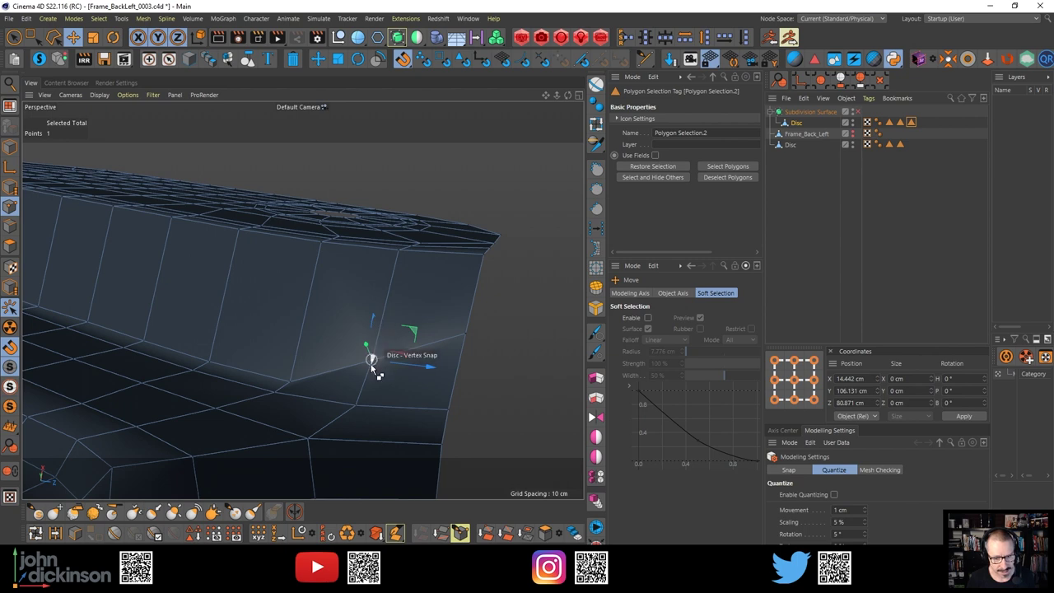
left_click_drag(372, 370, 38, 308)
mouse_move(304, 329)
left_mouse_down("alt")
mouse_move(310, 296)
mouse_move(298, 342)
left_mouse_up("alt")
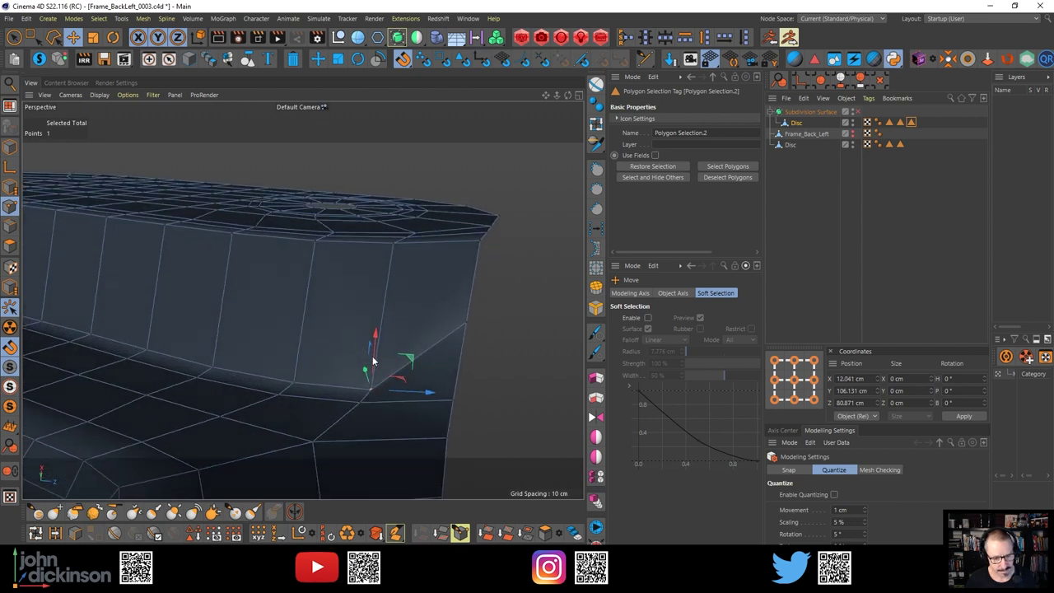
Snap the last point at the open end of the wall base along X to the neighbouring base point at 12.138 cm
left_click(465, 323)
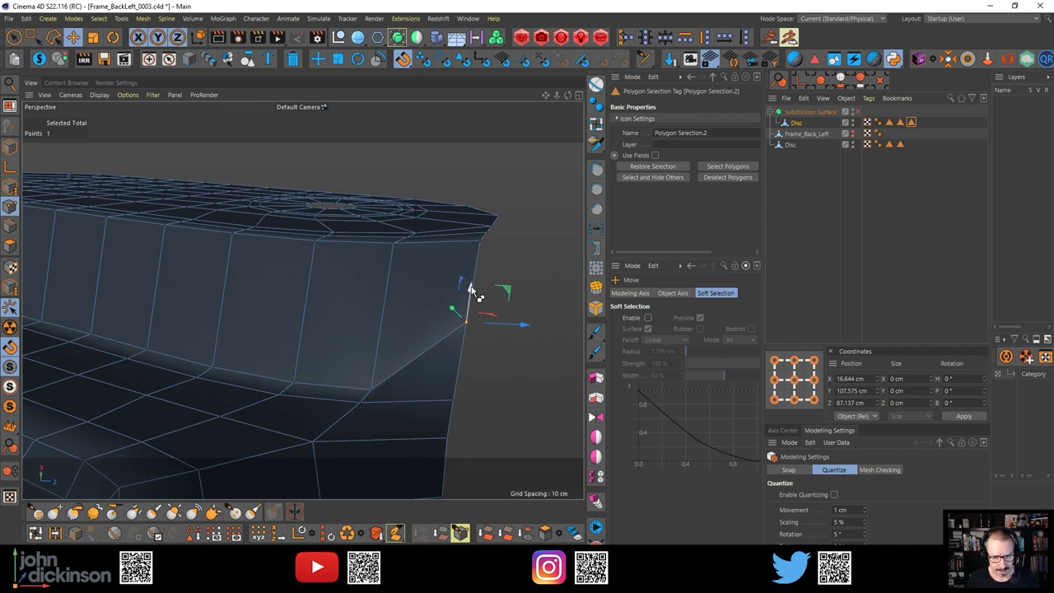
right_click_drag(464, 319, 494, 287)
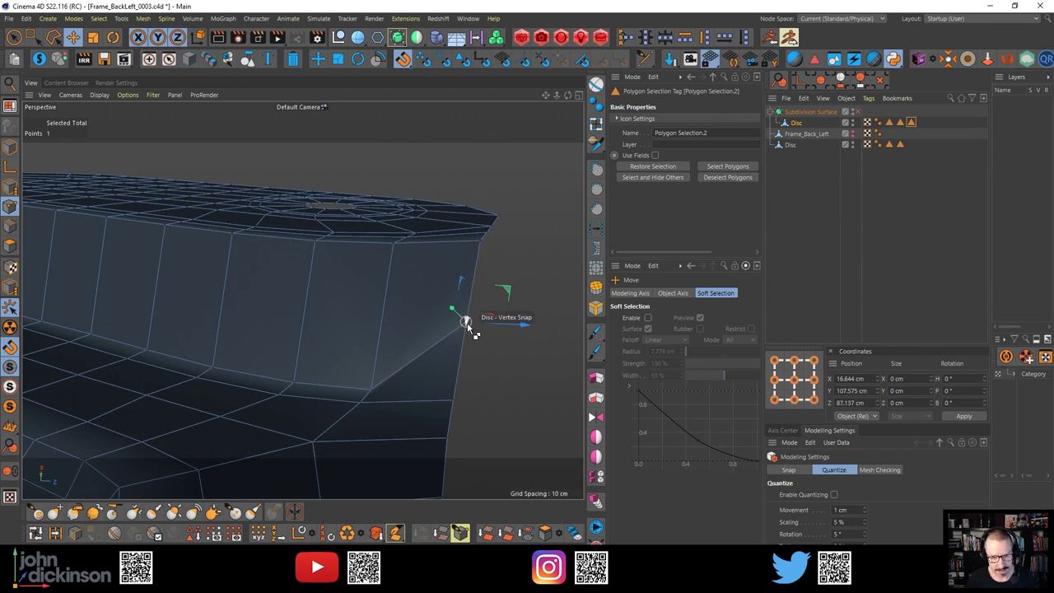
mouse_move(467, 325)
left_mouse_down()
mouse_move(404, 326)
mouse_move(434, 315)
mouse_move(466, 323)
left_mouse_up()
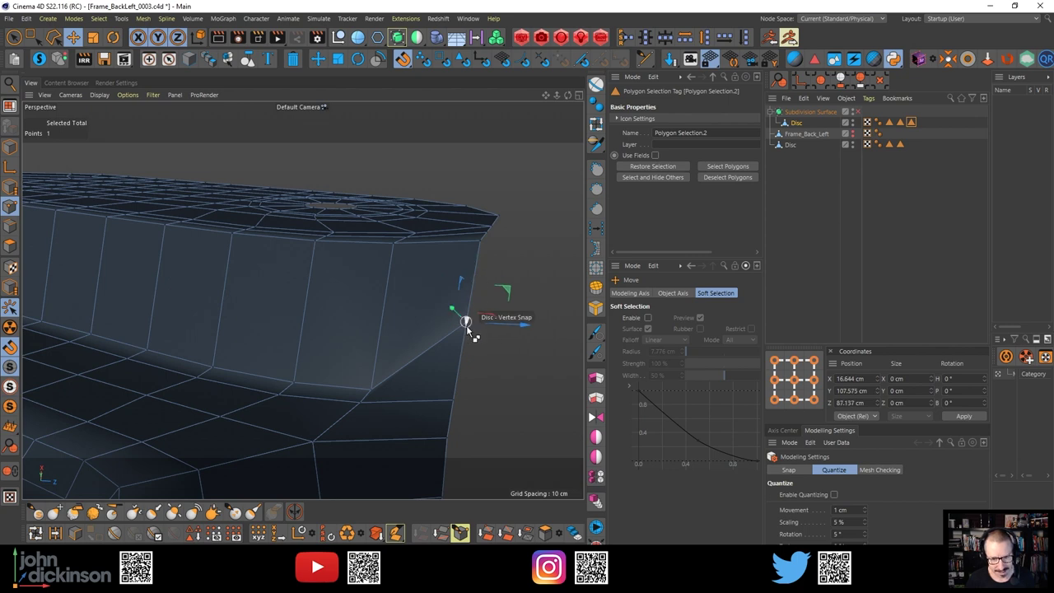
left_click_drag(466, 324, 295, 387)
mouse_move(385, 377)
left_mouse_down("alt")
mouse_move(381, 414)
mouse_move(390, 340)
mouse_move(390, 368)
left_mouse_up("alt")
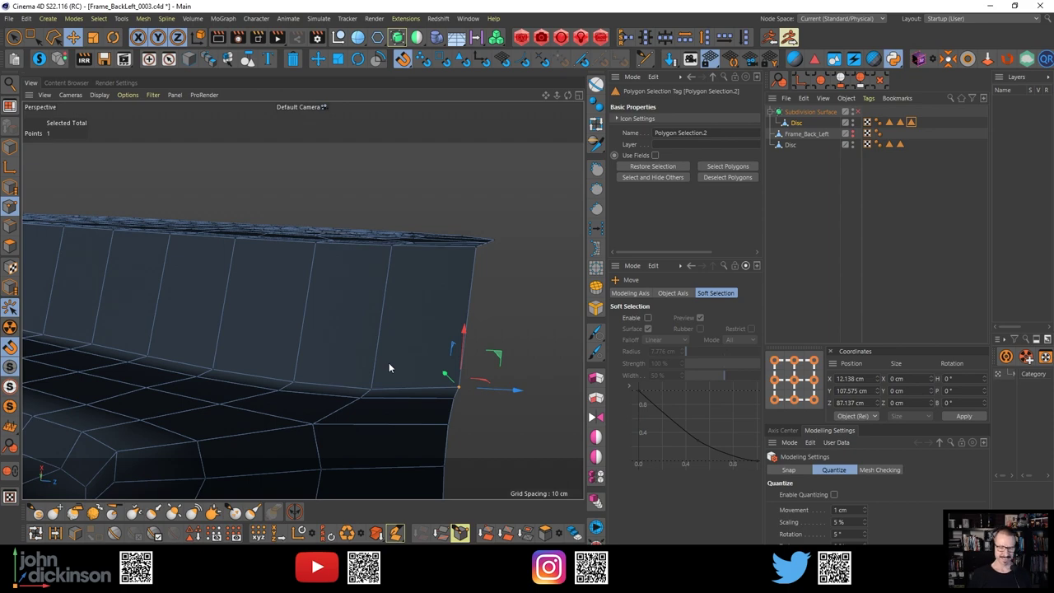
Select the wall-base point farther in along the single-hole plate's wall, at Z 44.379 cm
left_click_drag(402, 340, 357, 338, "alt")
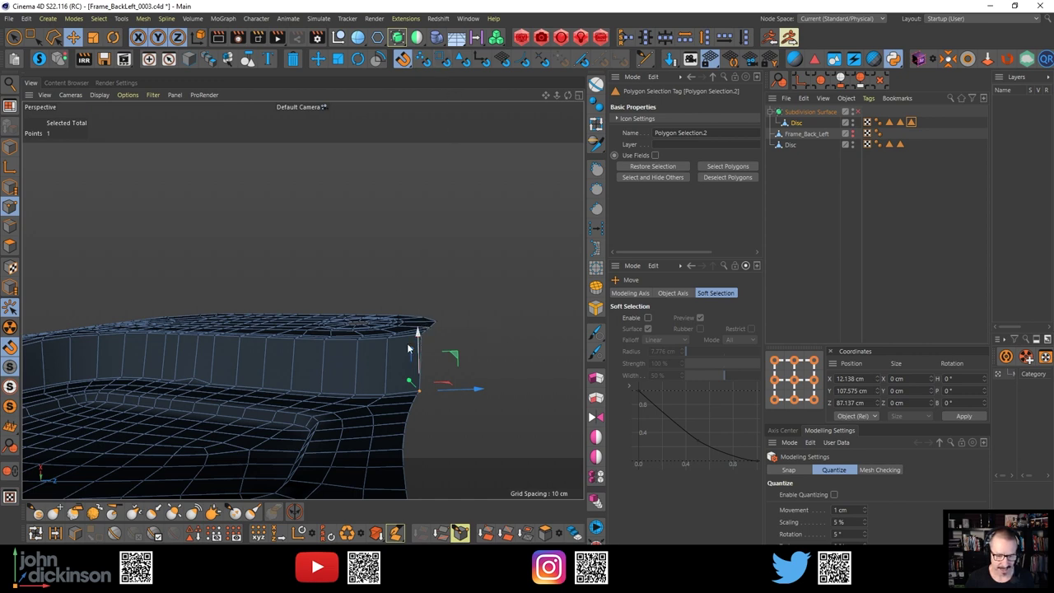
left_click_drag(409, 349, 368, 397, "alt")
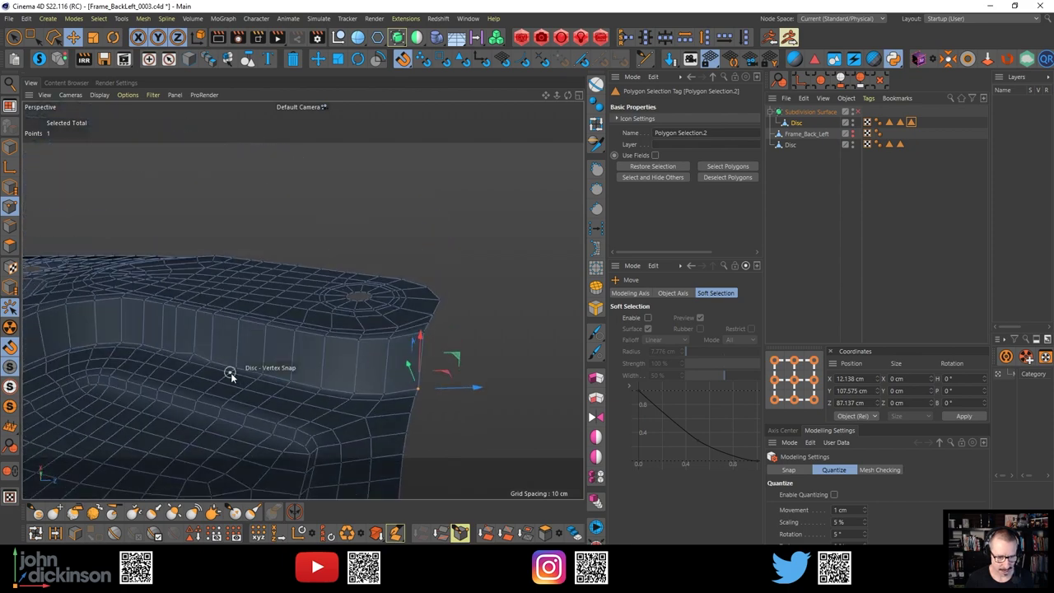
middle_click_drag(212, 365, 227, 366, "alt")
left_click(211, 353)
right_click_drag(219, 377, 258, 353, "alt")
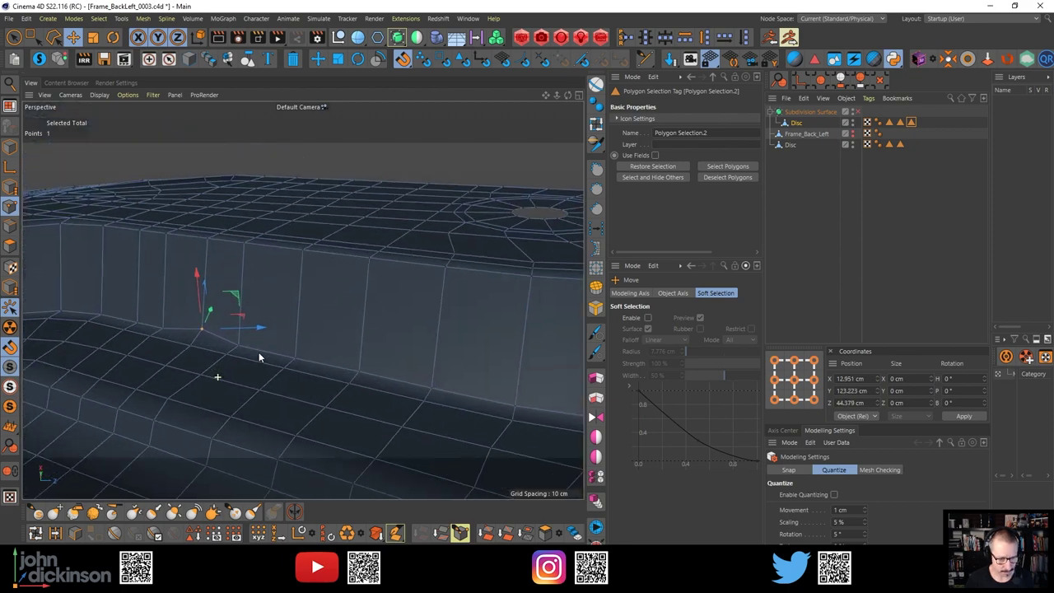
scroll(260, 349, "up", 1)
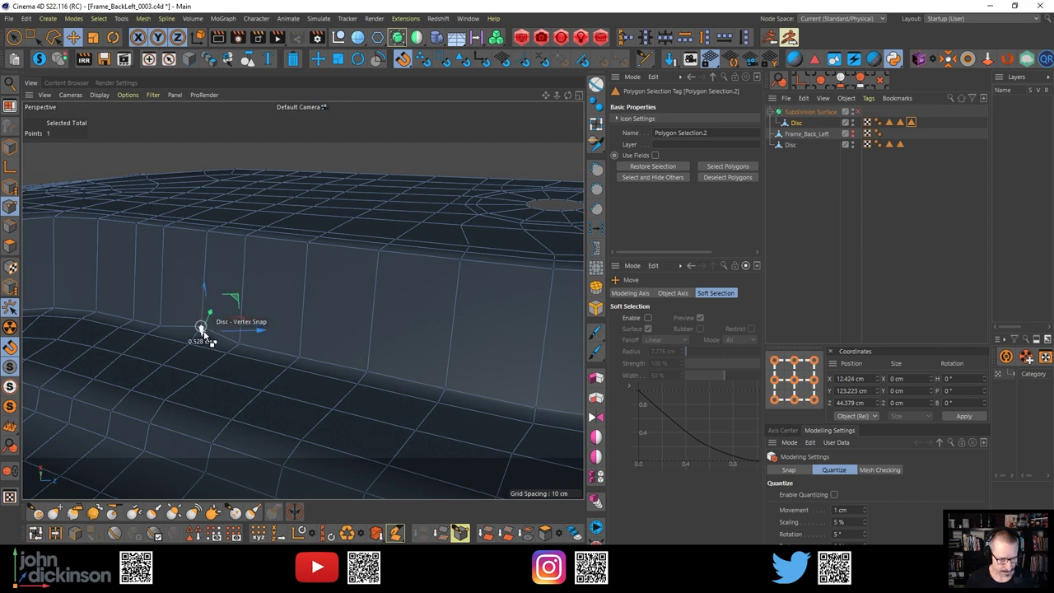
right_click(196, 272)
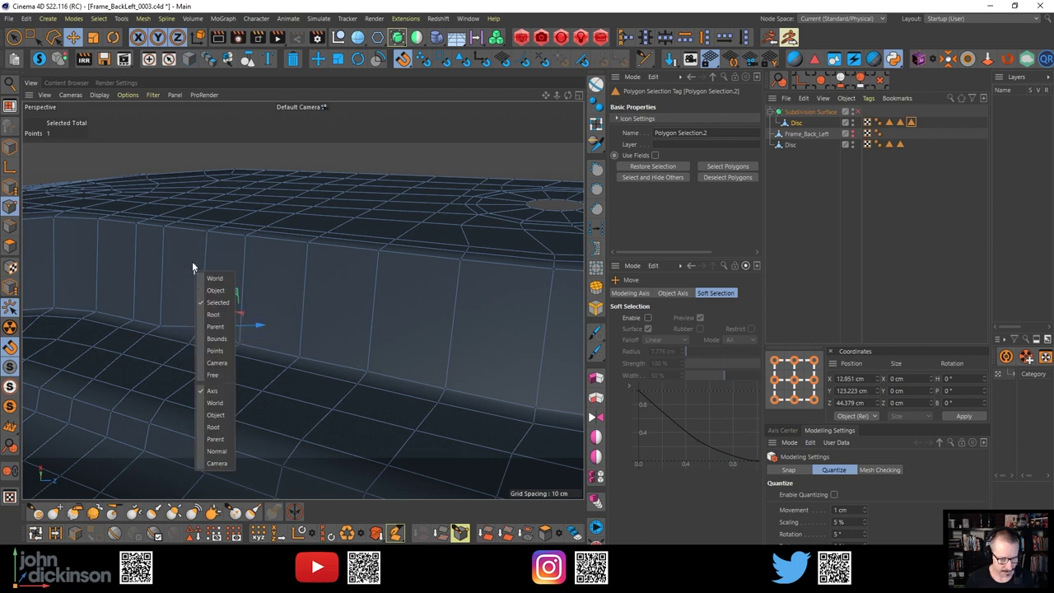
left_click(195, 267)
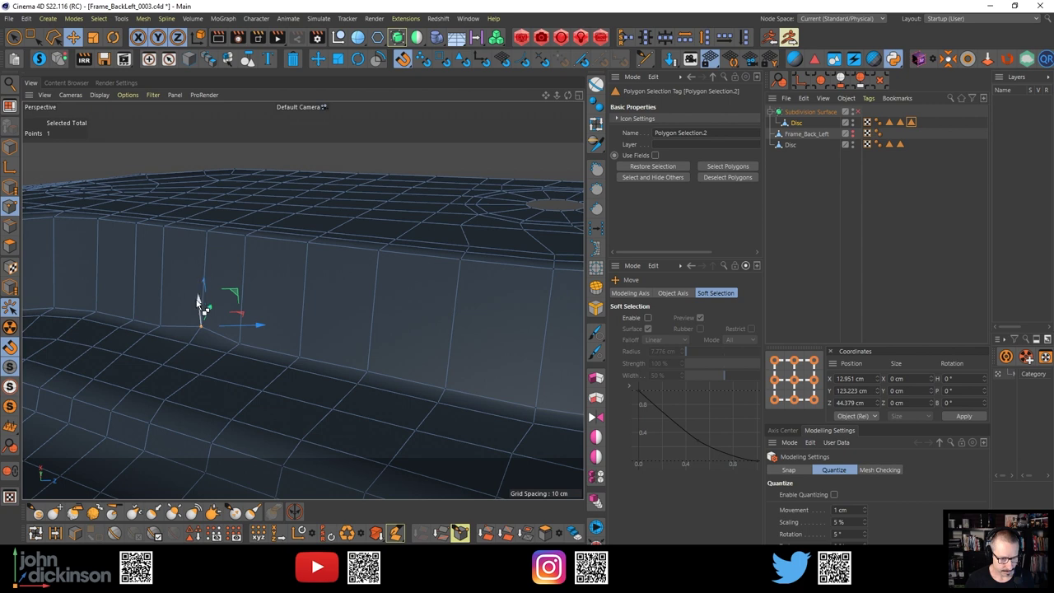
left_click_drag(205, 337, 223, 280)
key("ctrl+z")
Move the selected wall-base point along X to about 12.04 cm, in line with the neighbouring base points
scroll(161, 326, "up", 3)
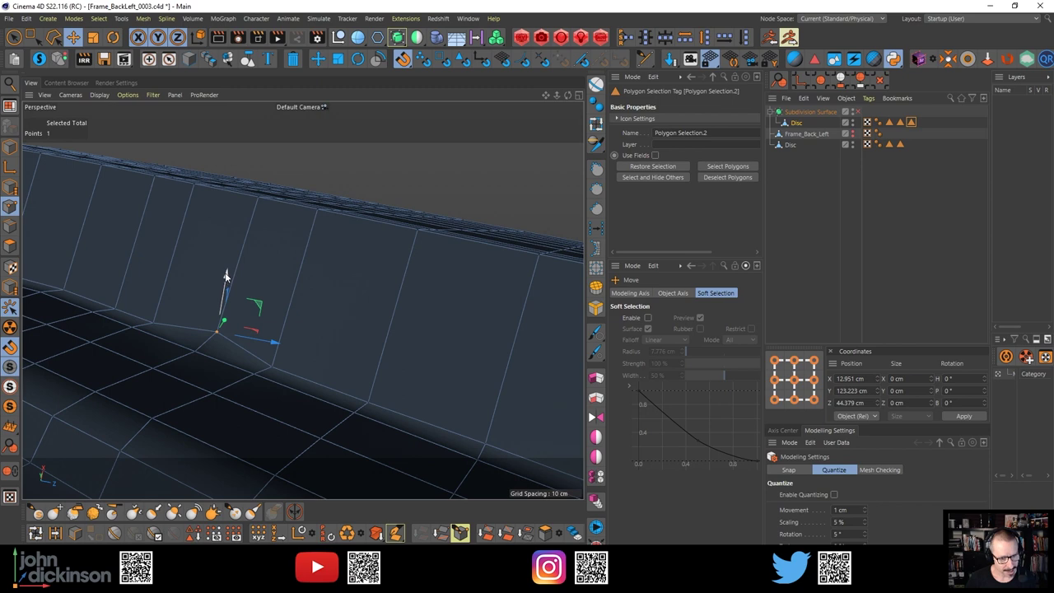
left_click_drag(219, 344, 267, 417)
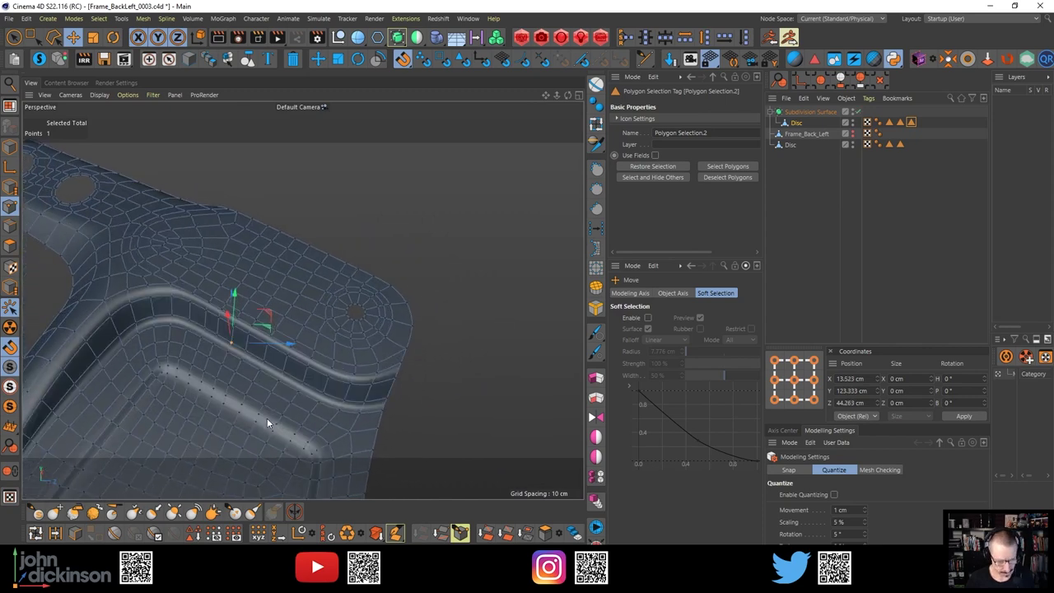
Render the smoothed frame in the viewport, examine its surface around the plate's wall, and turn the subdivision off
key("ctrl+r")
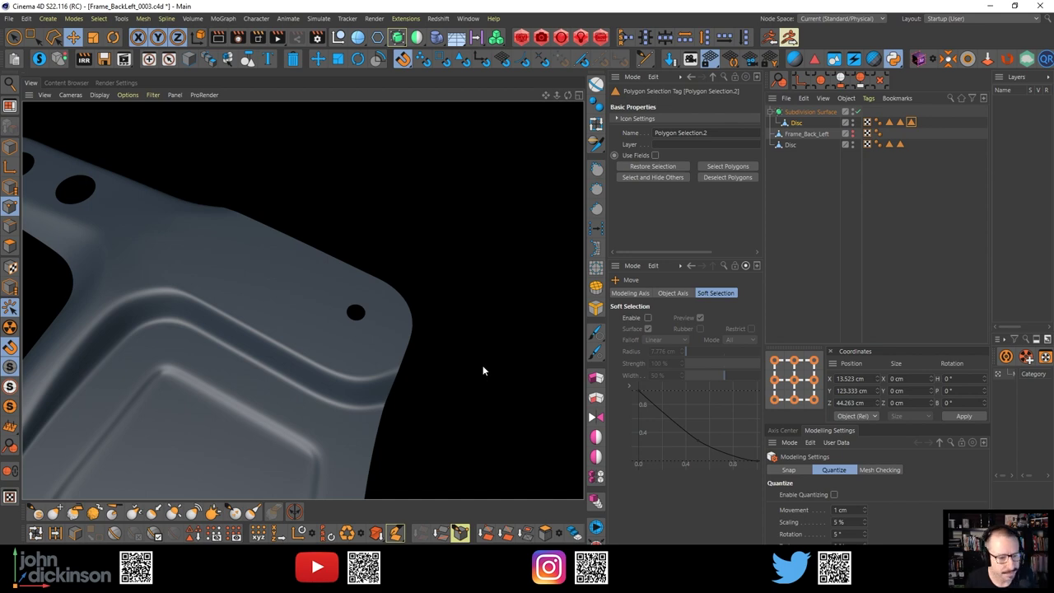
left_click_drag(312, 299, 163, 346, "alt")
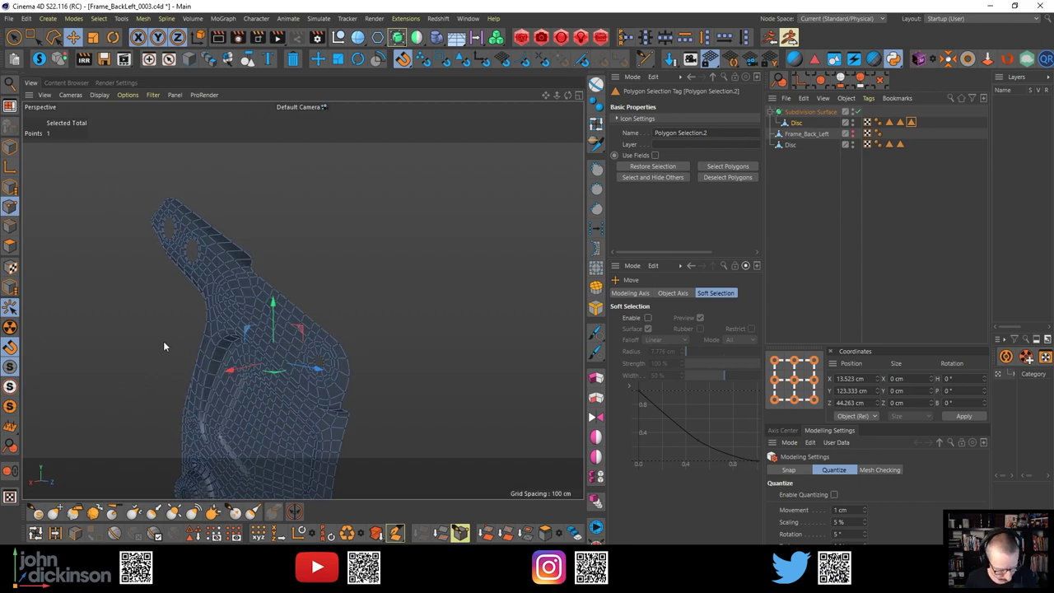
key("q")
right_click_drag(226, 352, 266, 293, "alt")
left_click_drag(267, 293, 328, 141, "alt")
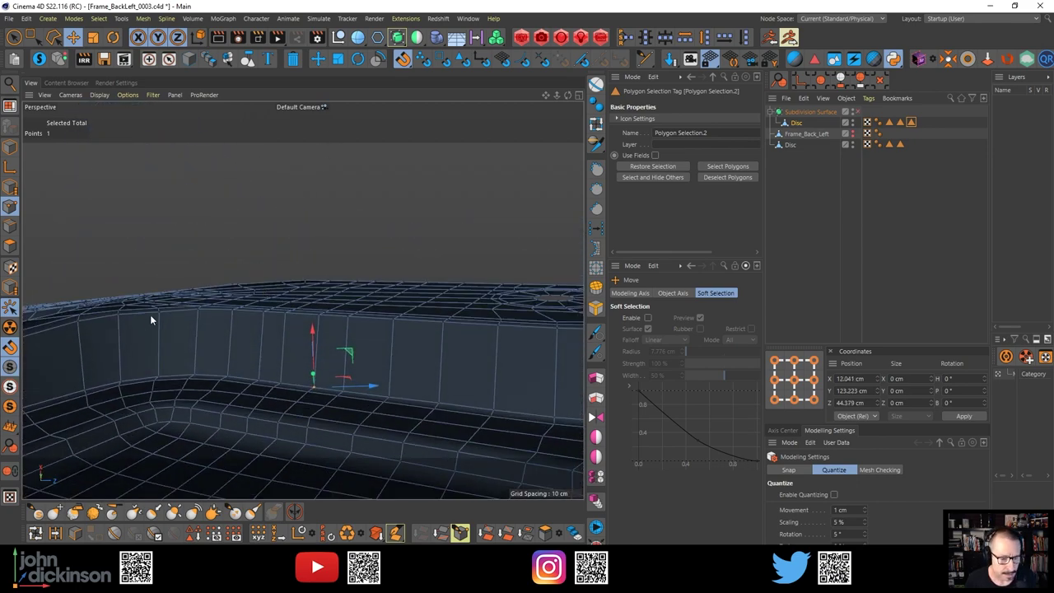
Select the point below the two-hole arm's pointed flange and place the modeling axis on the flange's bend point at X 21.529 cm
left_click_drag(150, 320, 260, 457, "alt")
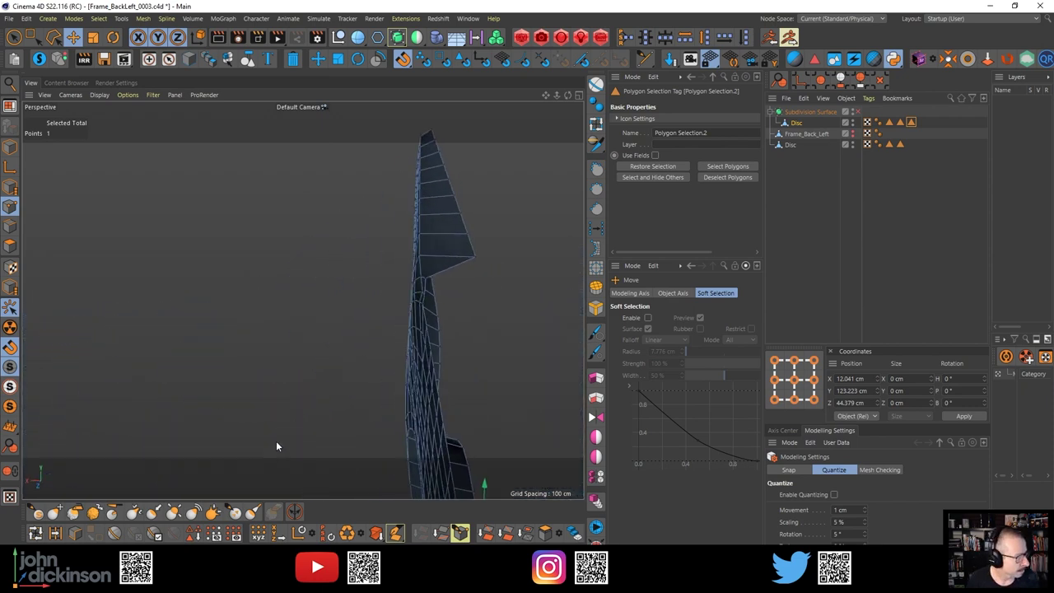
scroll(360, 368, "down", 1)
mouse_move(415, 294)
left_mouse_down("alt")
mouse_move(465, 281)
mouse_move(450, 303)
mouse_move(470, 294)
mouse_move(368, 331)
mouse_move(405, 306)
left_mouse_up("alt")
left_click(433, 289)
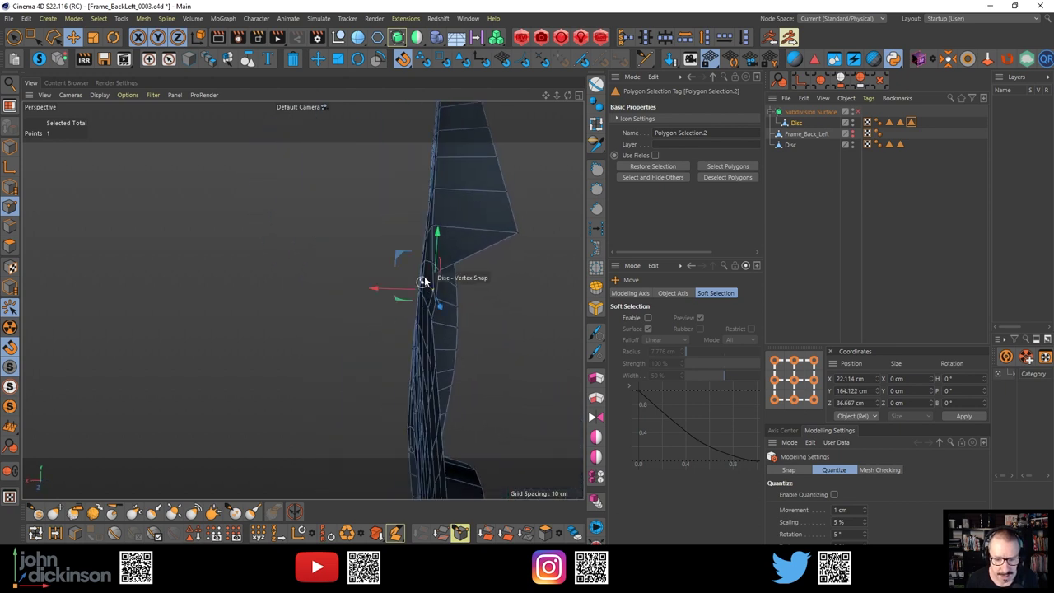
right_click_drag(421, 275, 446, 274, "alt")
left_click_drag(446, 278, 278, 178, "alt")
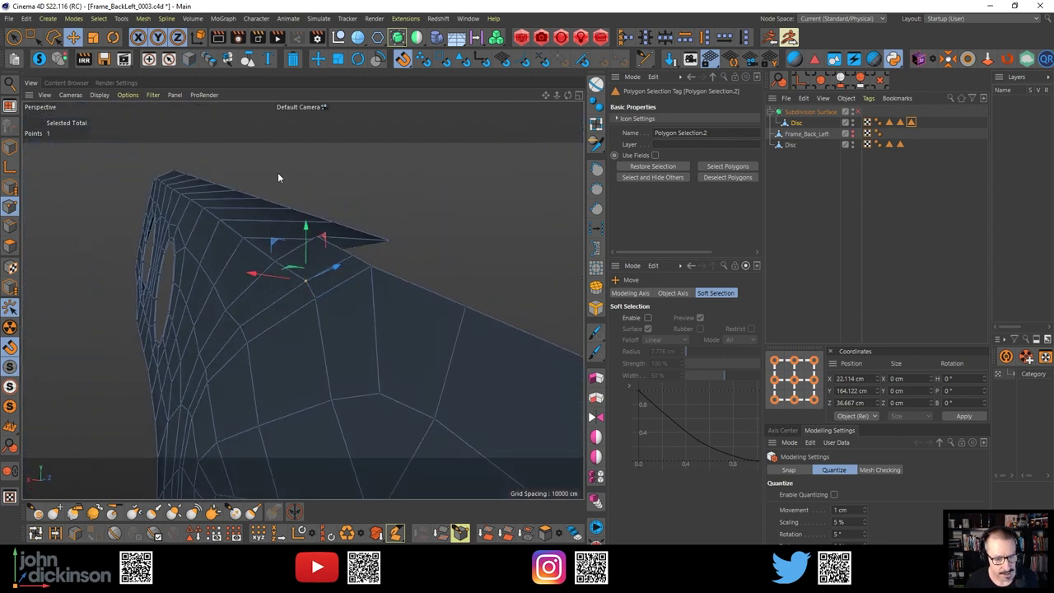
left_click_drag(266, 213, 355, 339, "alt")
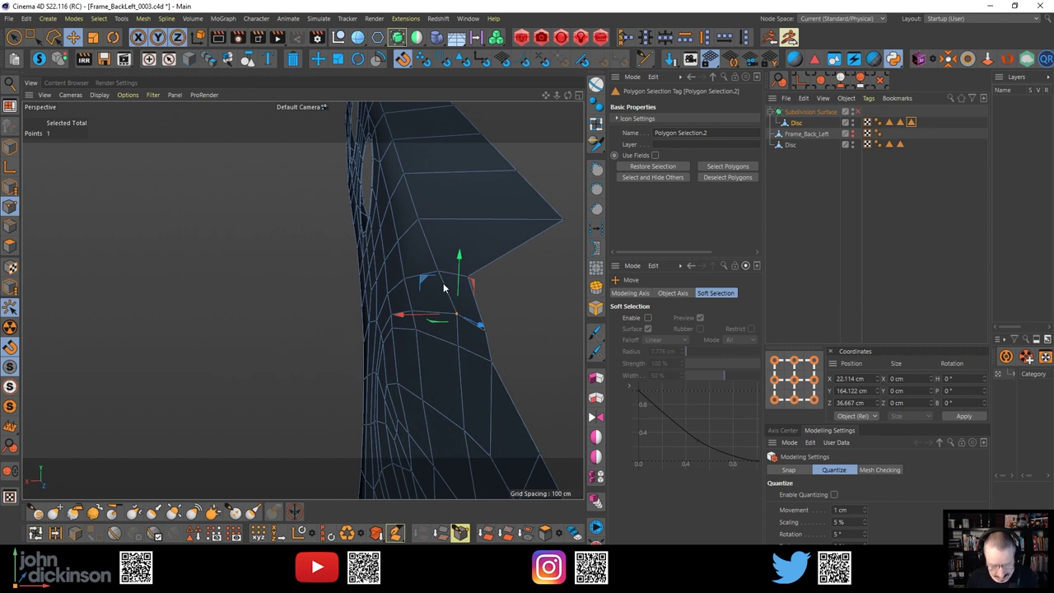
left_click_drag(417, 221, 419, 220)
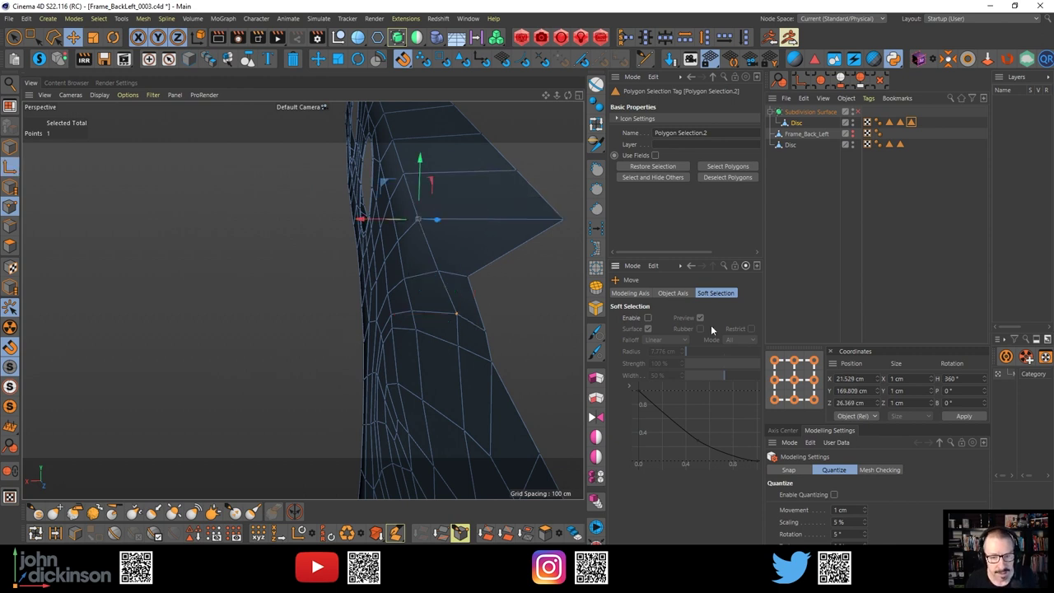
Scale the selected point below the notch along X against the snapped vertex, and move it along X to about 22.1 cm
key("t")
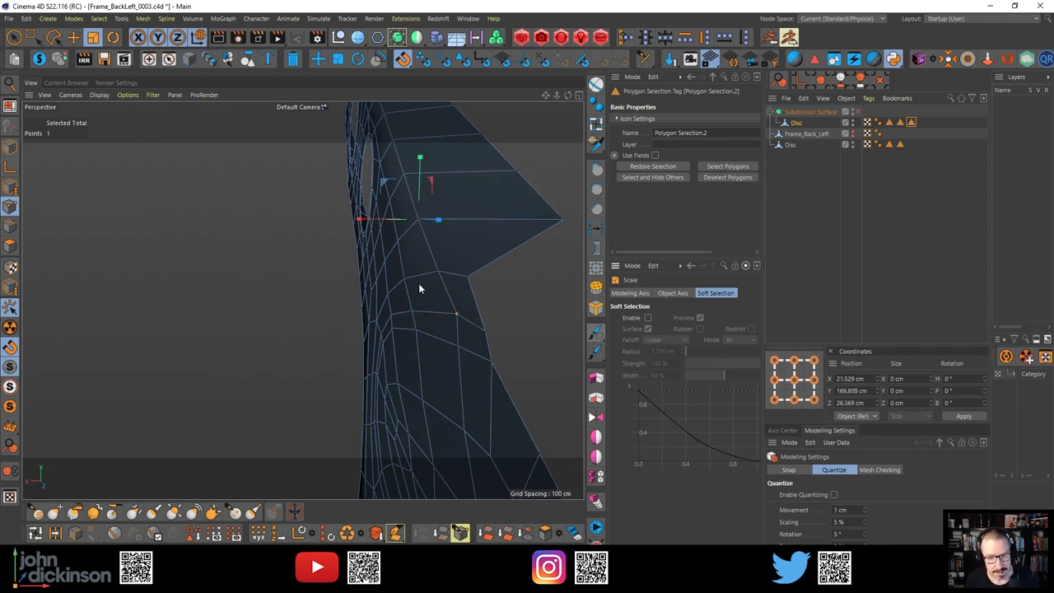
left_click_drag(358, 221, 418, 225)
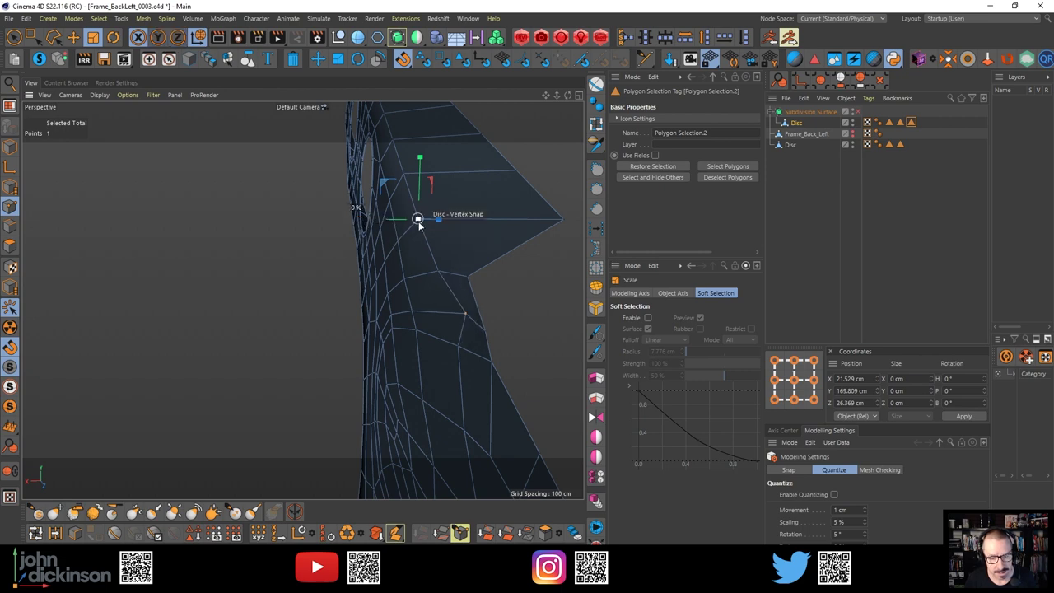
left_click_drag(441, 326, 420, 320, "alt")
mouse_move(451, 255)
left_mouse_down("alt")
mouse_move(449, 302)
mouse_move(437, 305)
mouse_move(457, 243)
left_mouse_up("alt")
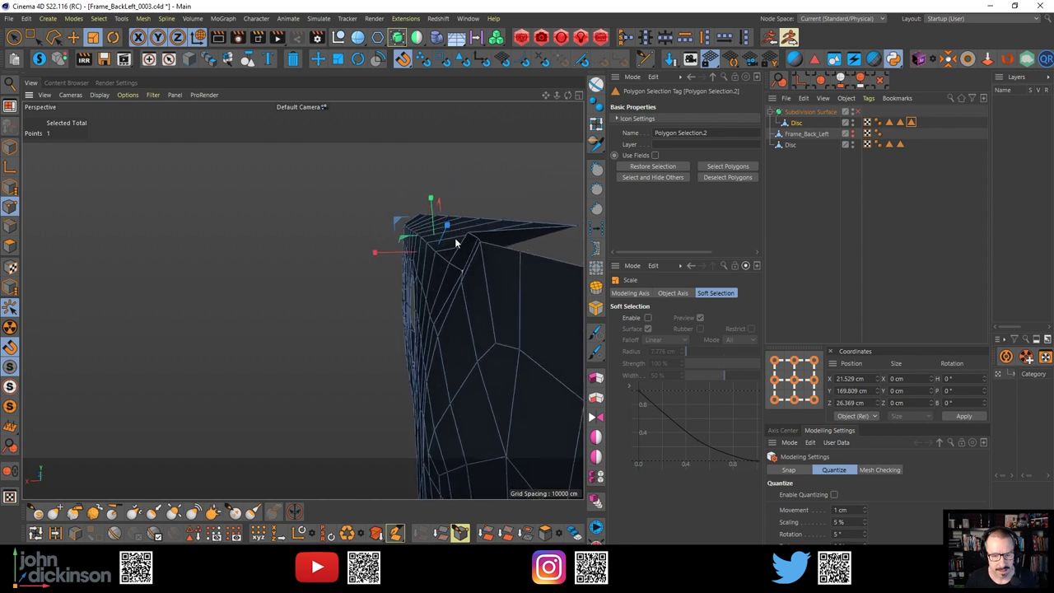
key("e")
left_click_drag(378, 257, 376, 252)
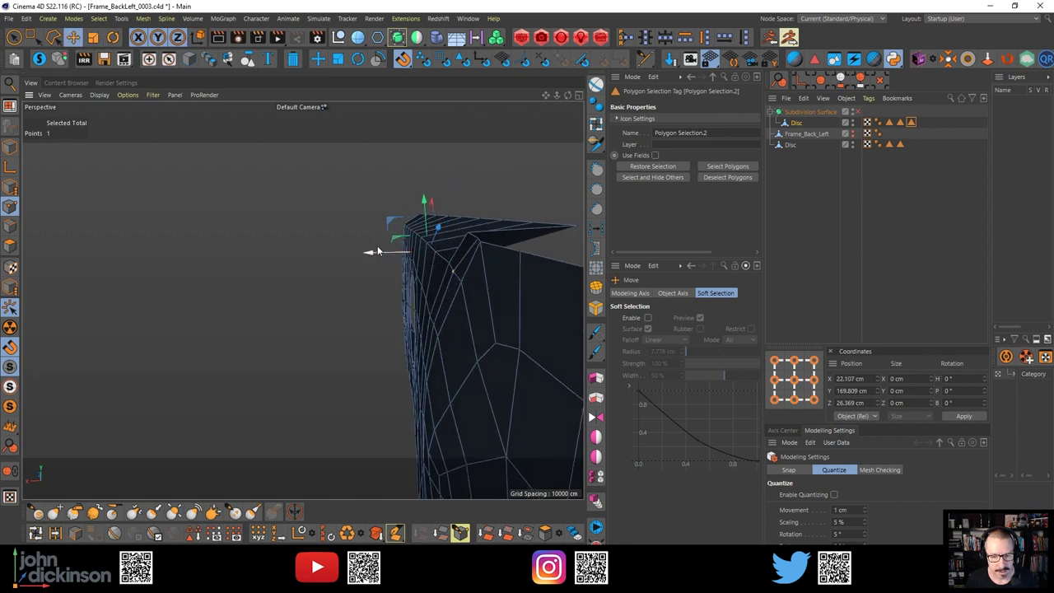
Turn off snapping and shift a single point on the panel's outer face along X in the Top view
left_click(402, 60)
left_click_drag(436, 280, 446, 336, "alt")
middle_click(446, 335)
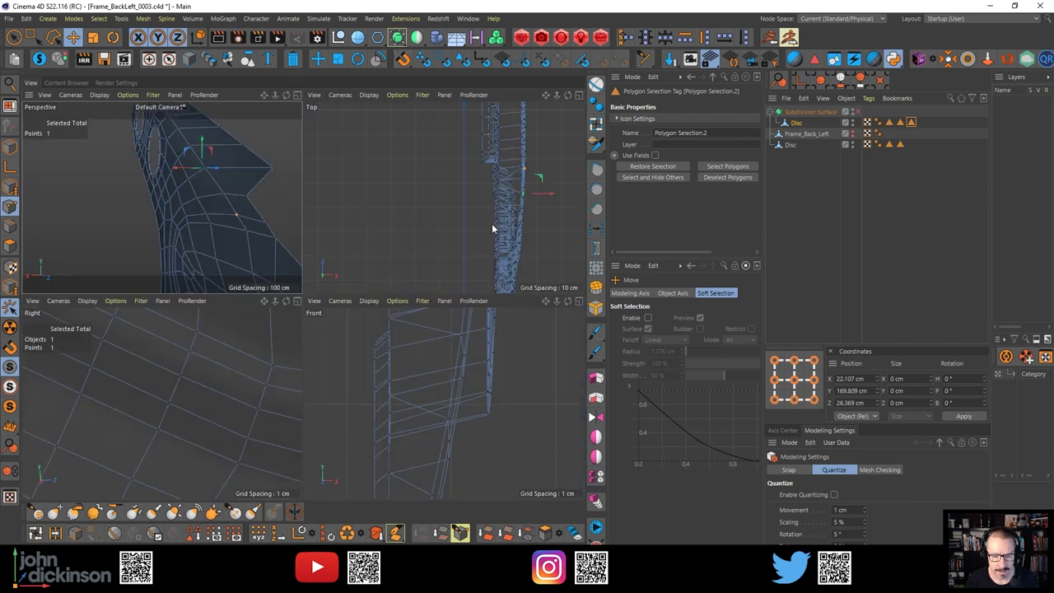
middle_click(504, 238)
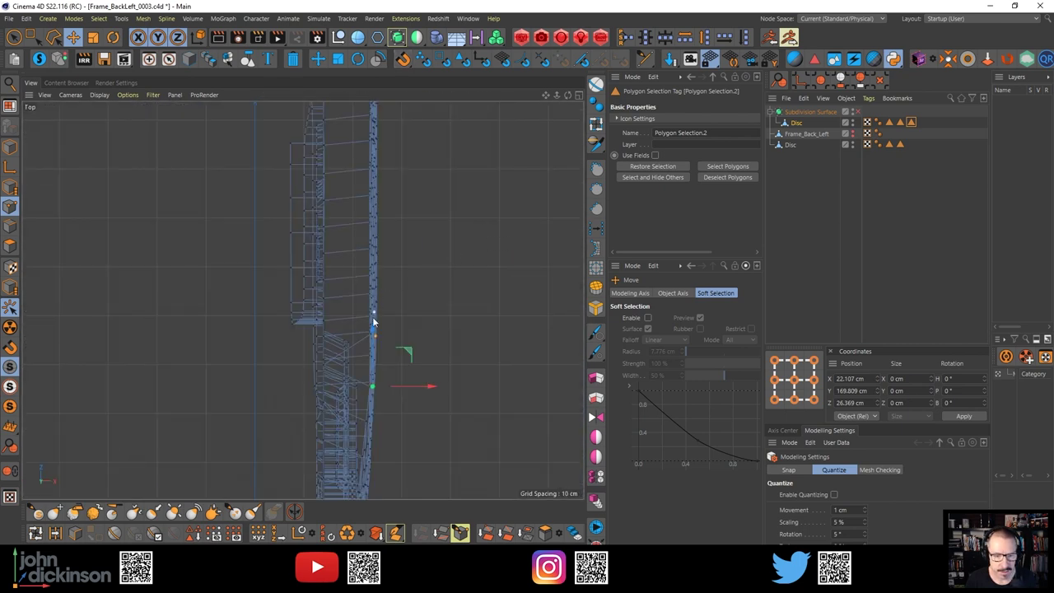
scroll(459, 297, "up", 5)
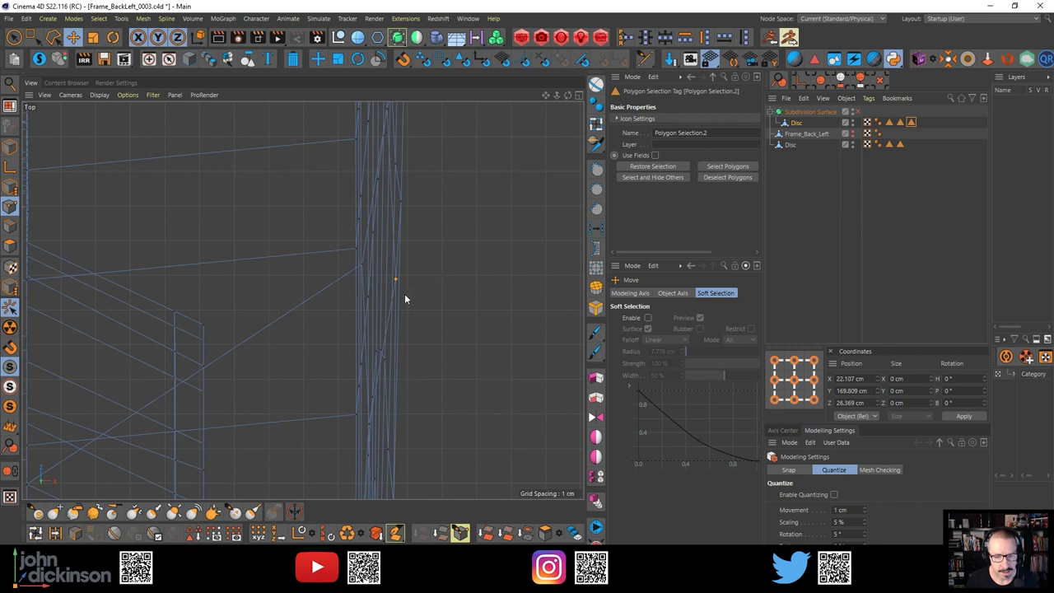
left_click(398, 284)
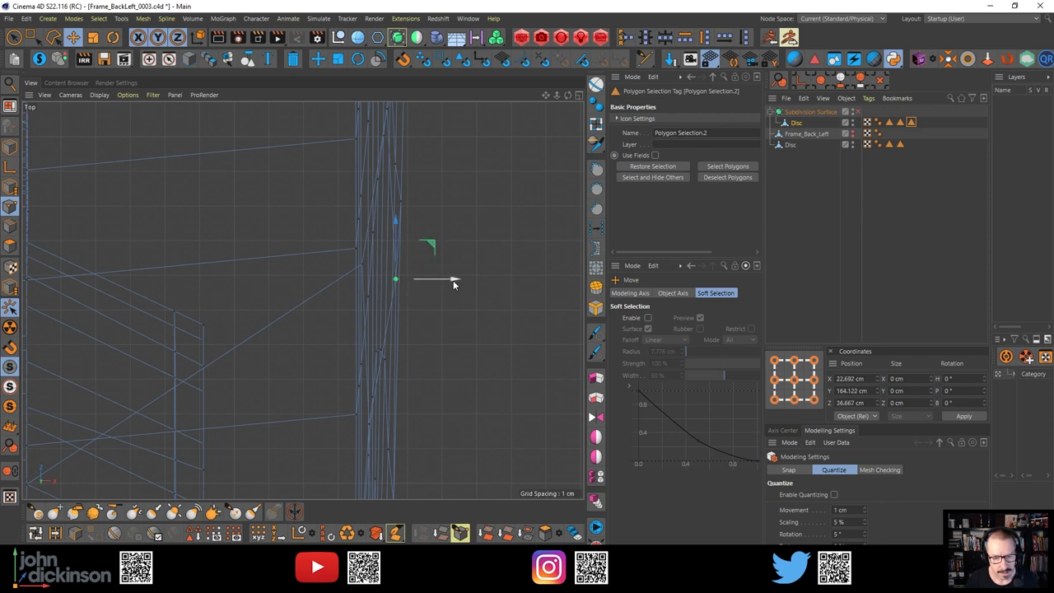
left_click_drag(453, 283, 451, 272)
In the Perspective view, move the edge point near the arm's upper bend along X to about 22.48 cm
middle_click(451, 267)
middle_click(225, 237)
left_click_drag(360, 290, 495, 264, "alt")
middle_click_drag(532, 341, 425, 337, "alt")
left_click_drag(426, 336, 360, 417, "alt")
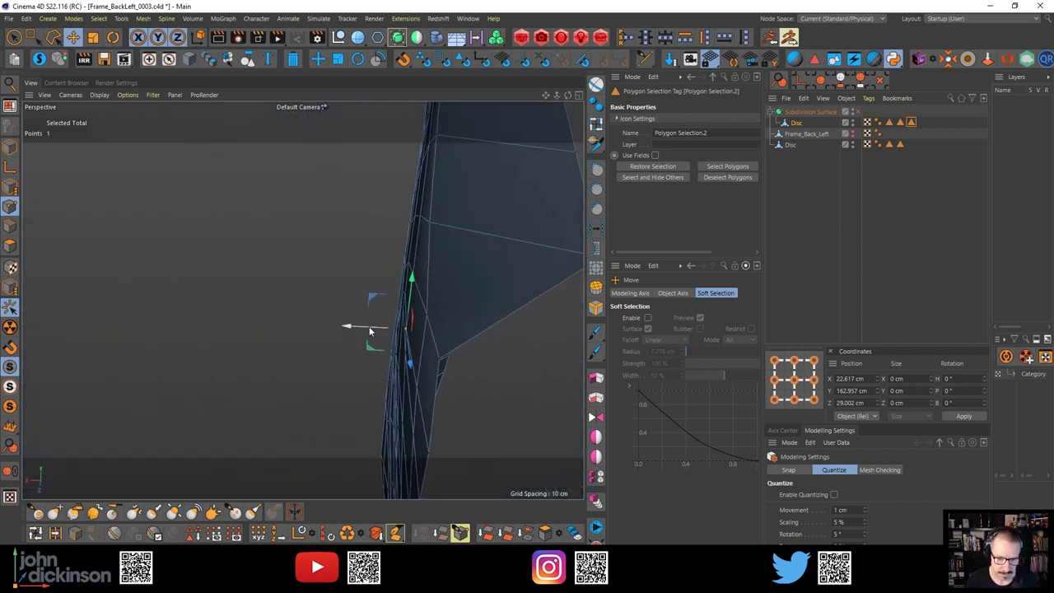
left_click_drag(369, 328, 405, 303)
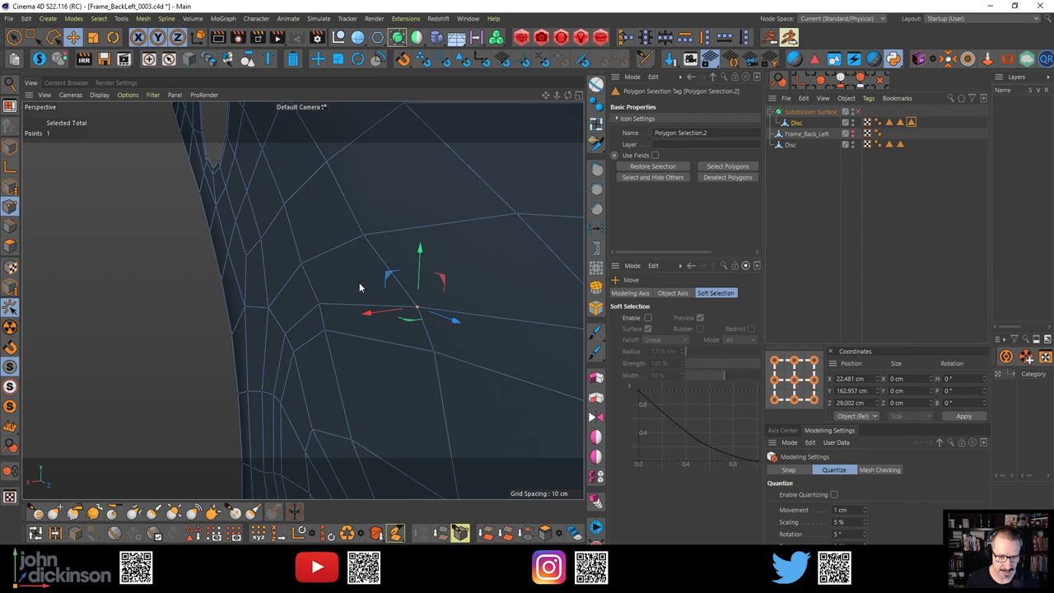
Move the neighbouring point just below it along X to about 22.58 cm
mouse_move(360, 287)
left_mouse_down("alt")
mouse_move(313, 299)
mouse_move(422, 270)
mouse_move(367, 280)
mouse_move(373, 287)
left_mouse_up("alt")
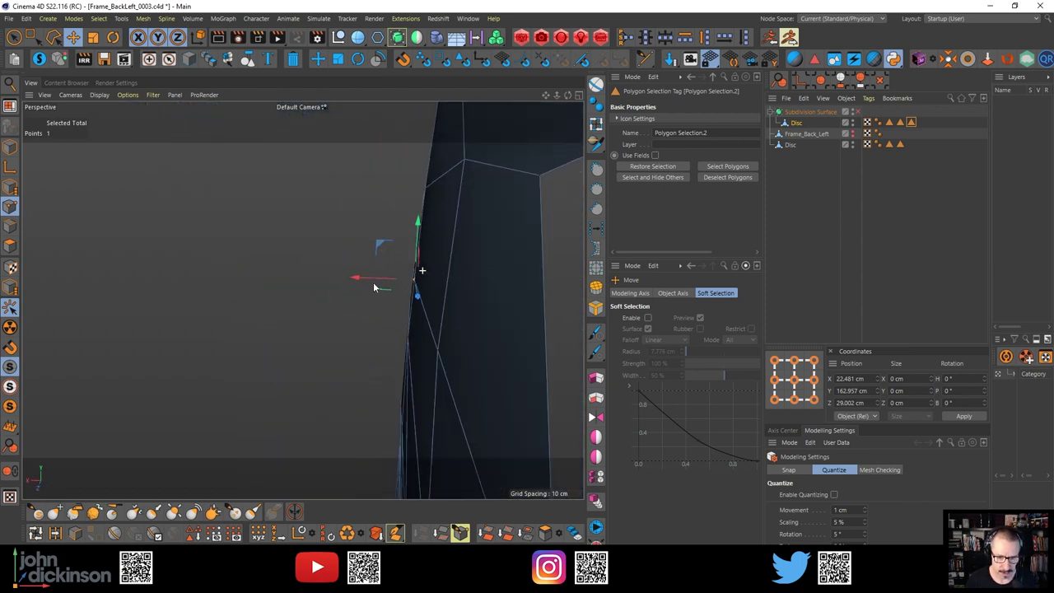
left_click(408, 339)
left_click_drag(411, 333, 422, 322, "alt")
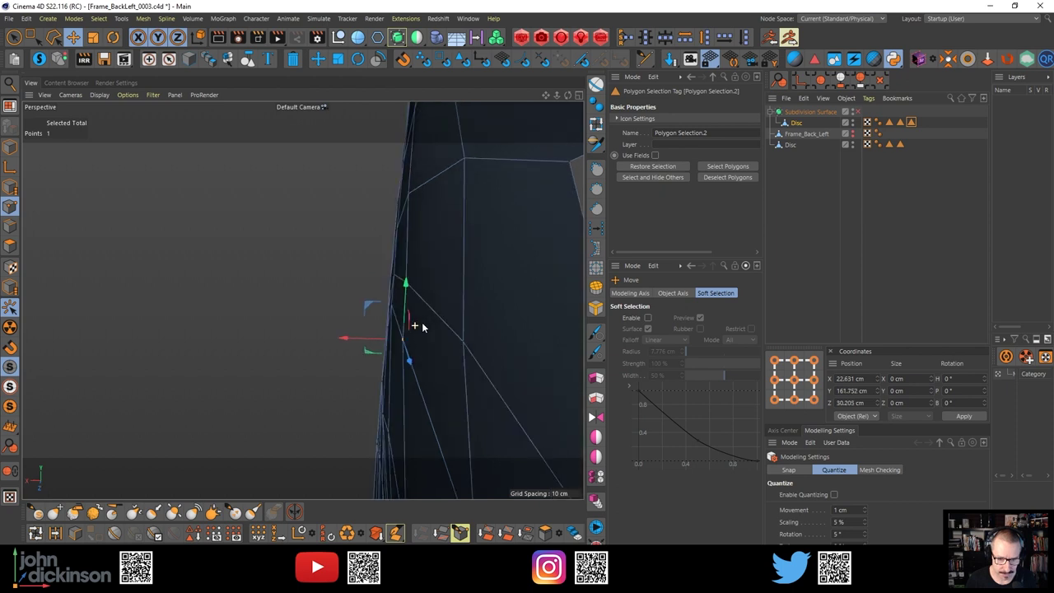
left_click_drag(364, 344, 412, 270)
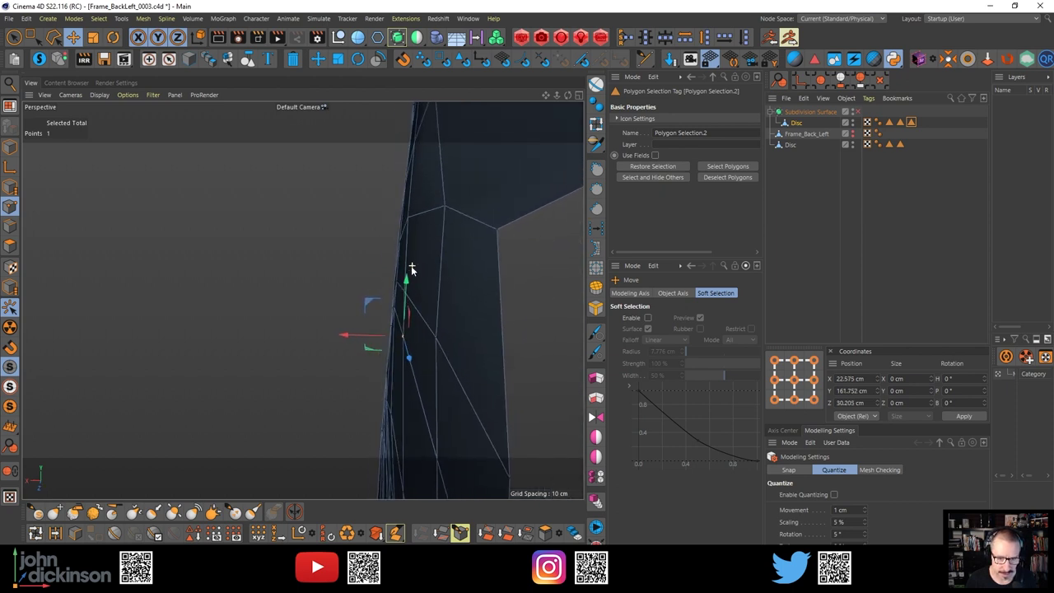
Enable Subdivision Surface smoothing and render the view to inspect the shading along the arm's upper edge
key("q")
scroll(424, 262, "up", 1)
right_click_drag(438, 266, 382, 308, "alt")
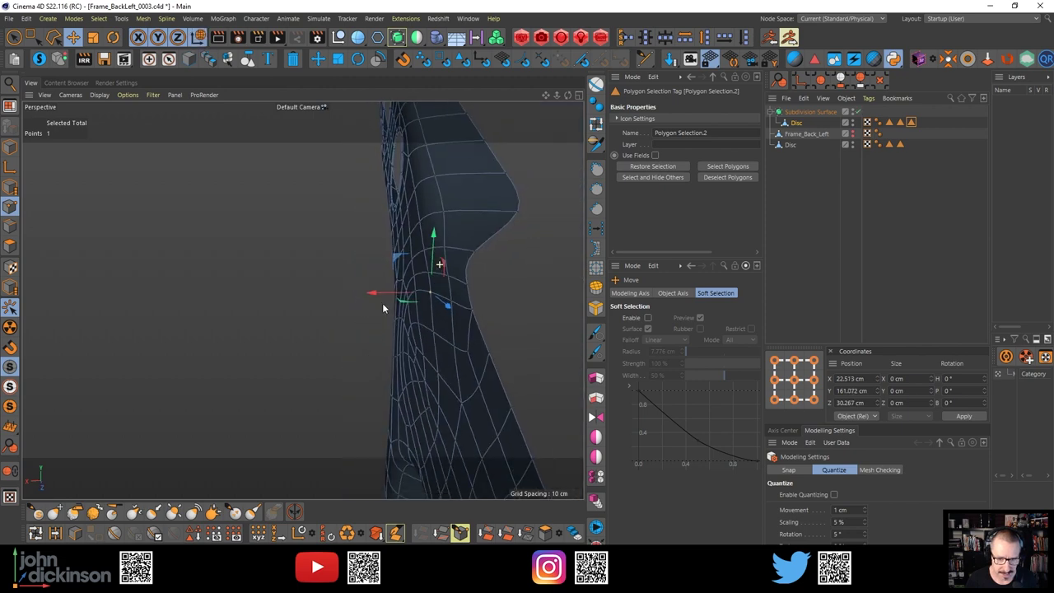
left_click_drag(418, 297, 467, 288, "alt")
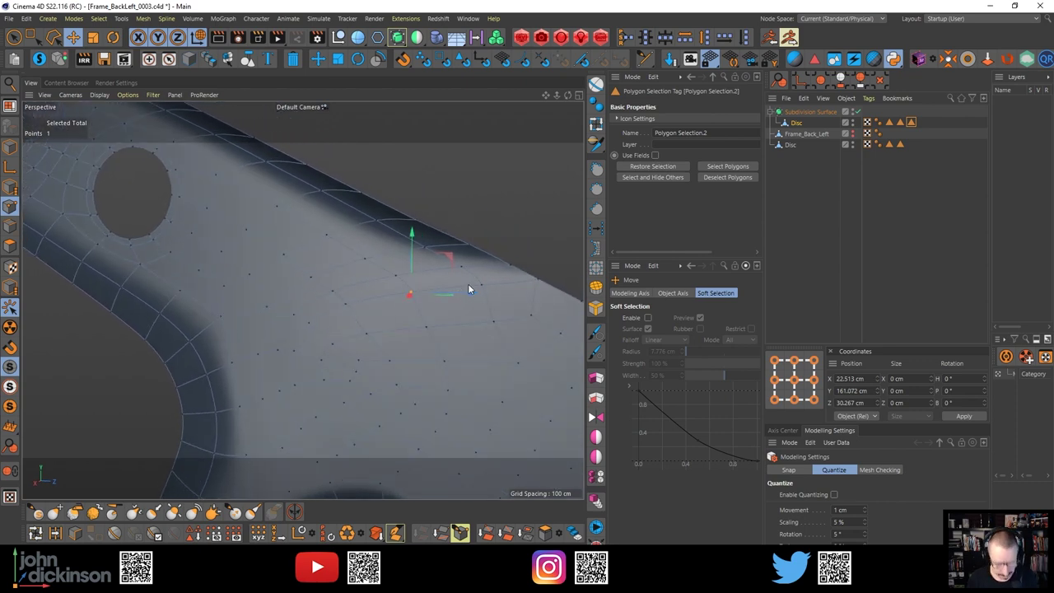
key("ctrl+r")
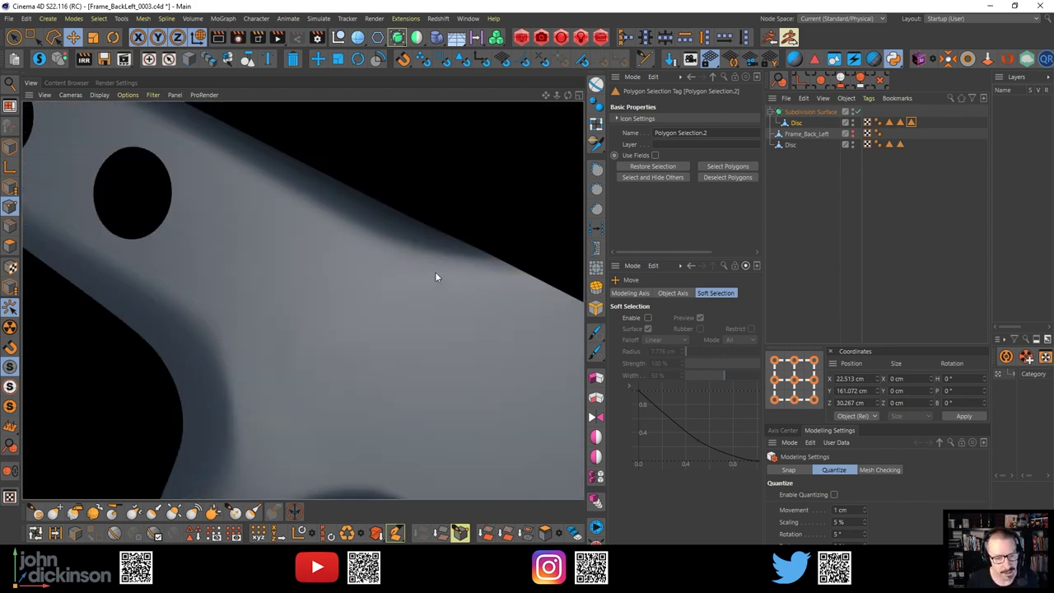
left_click_drag(436, 277, 327, 310, "alt")
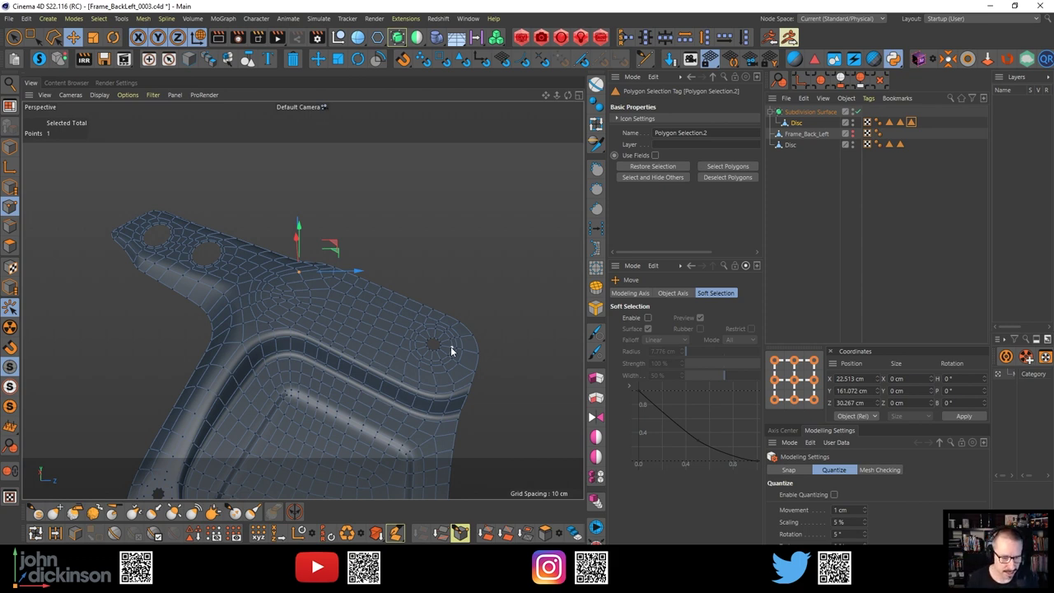
In Polygon mode, use Live Selection to select the curved strip of polygons around the mounting area's rounded inner end
left_click(13, 37)
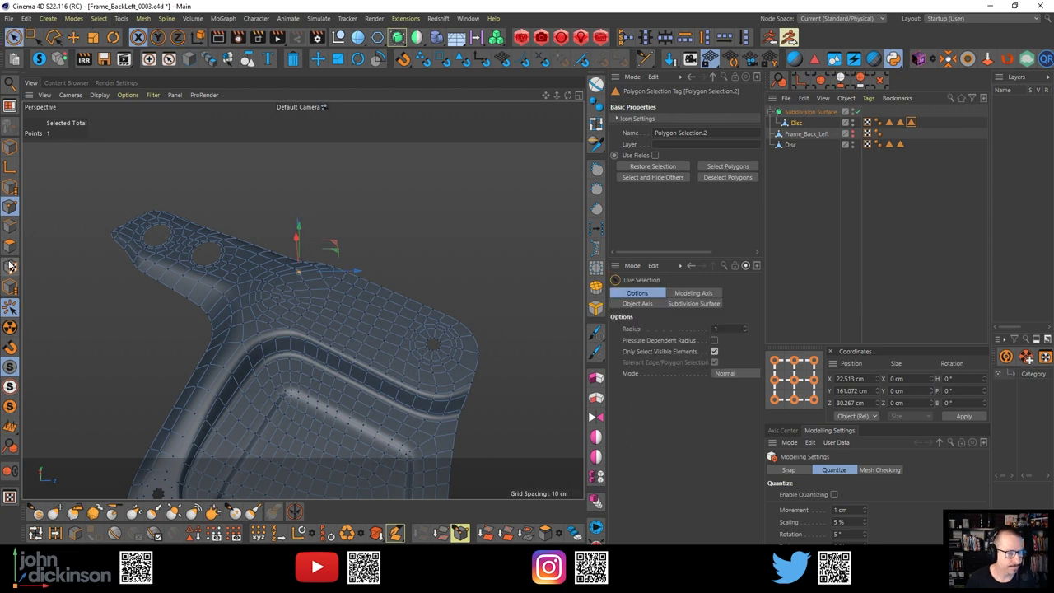
left_click(9, 245)
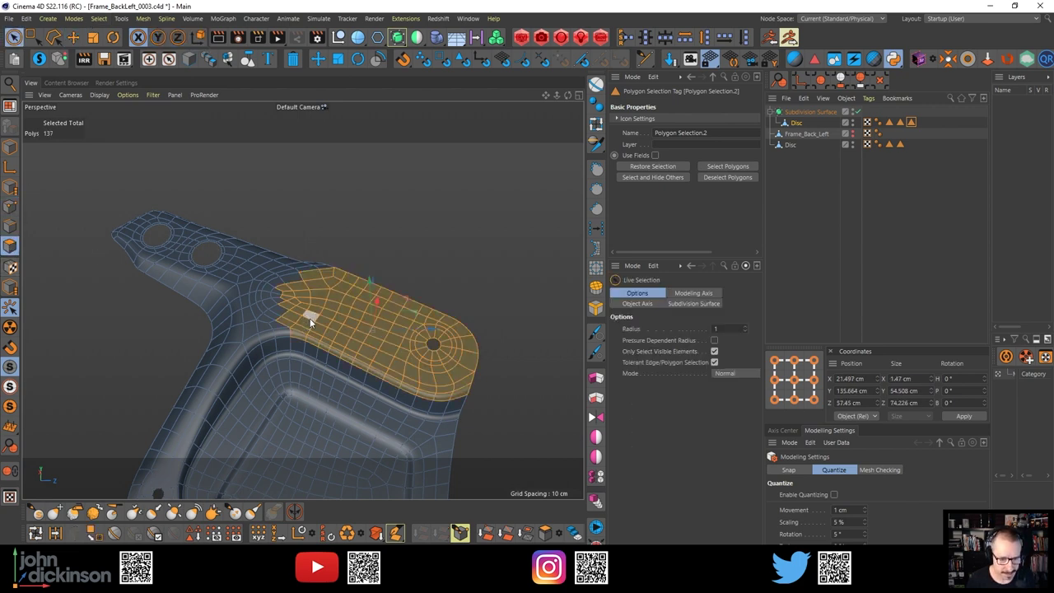
middle_click_drag(318, 324, 355, 317, "alt")
right_click_drag(333, 316, 389, 312, "alt")
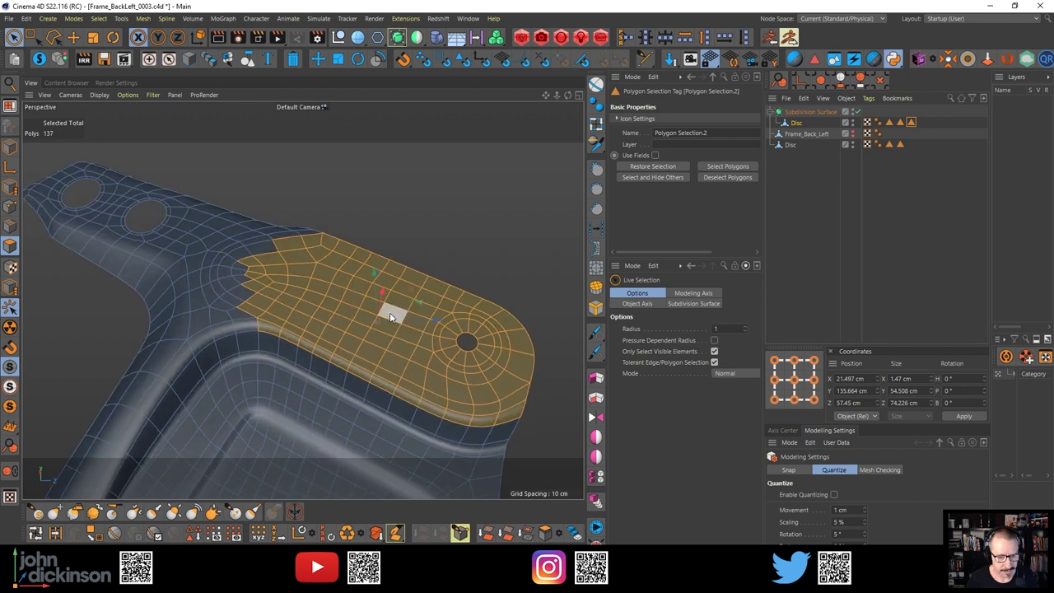
middle_click_drag(365, 318, 327, 288, "alt")
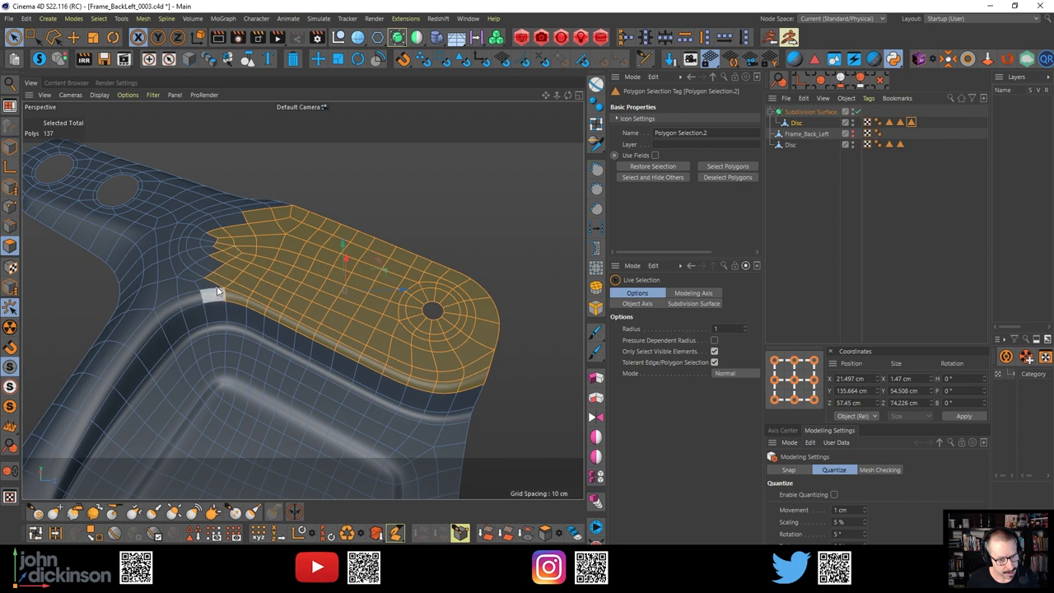
mouse_move(214, 270)
left_mouse_down()
mouse_move(183, 237)
mouse_move(186, 245)
mouse_move(212, 222)
mouse_move(213, 187)
mouse_move(213, 210)
mouse_move(249, 271)
left_mouse_up()
Compare the selected polygon strip with the backdrop image in the Right view and with the frame's reference photo
middle_click(248, 271)
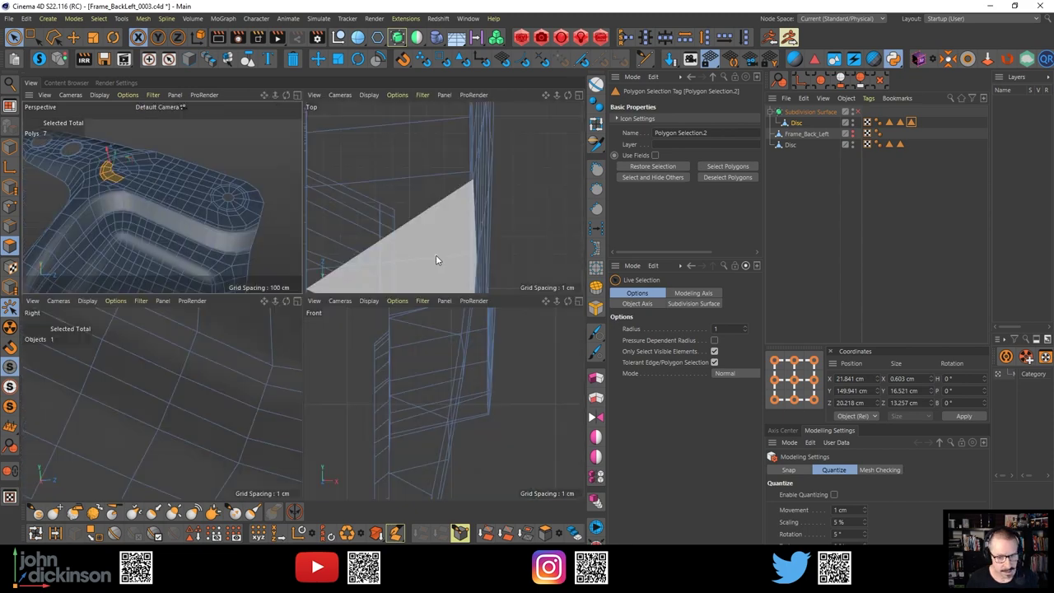
middle_click(206, 425)
scroll(456, 277, "down", 6)
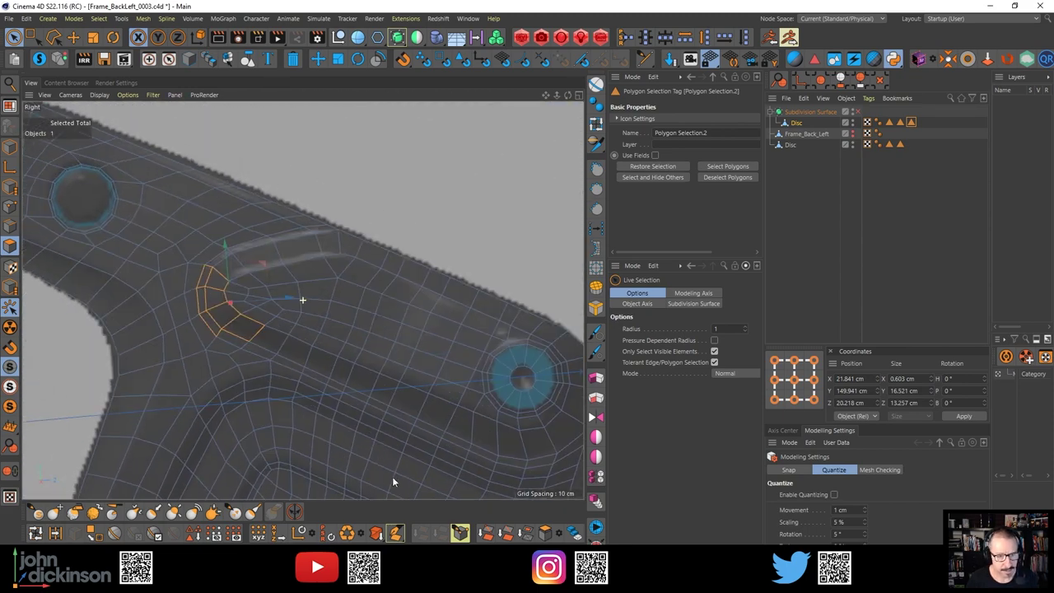
middle_click_drag(325, 350, 317, 352, "alt")
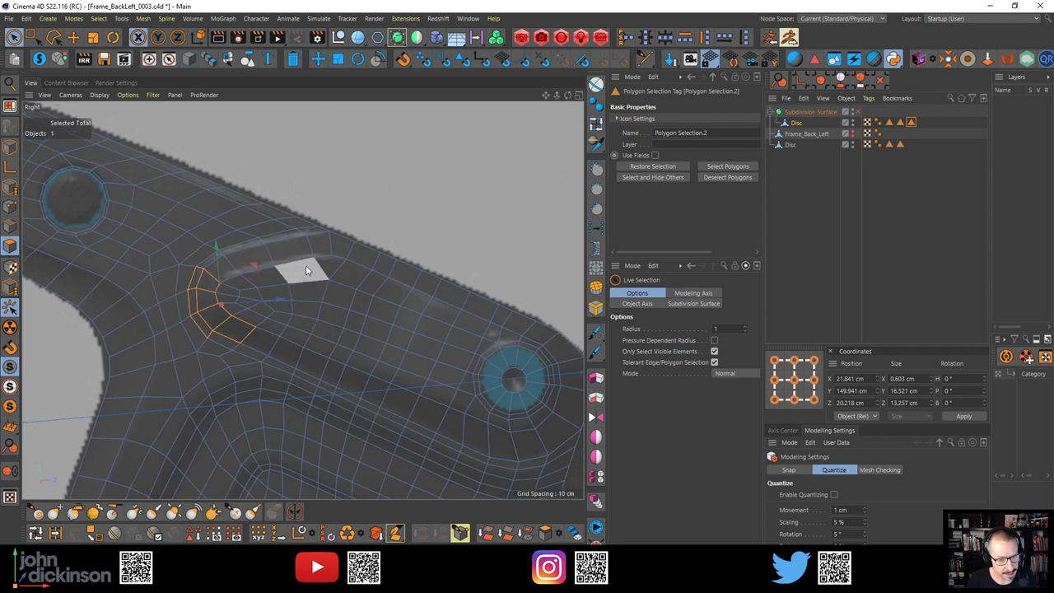
middle_click_drag(381, 331, 359, 280, "alt")
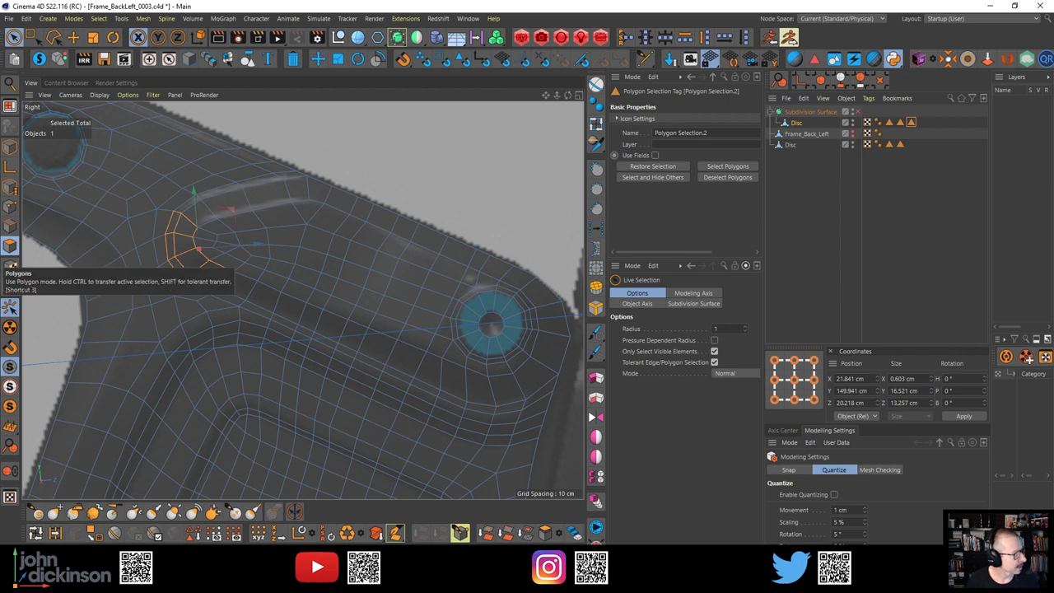
left_click_drag(0, 219, 468, 219)
left_click_drag(394, 327, 397, 466)
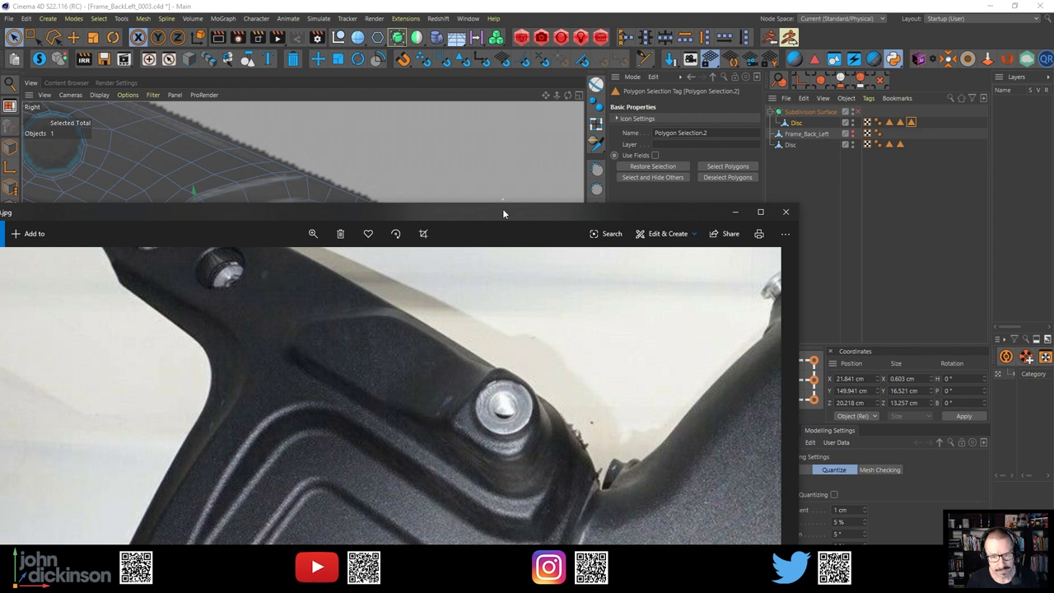
left_click_drag(503, 210, 0, 329)
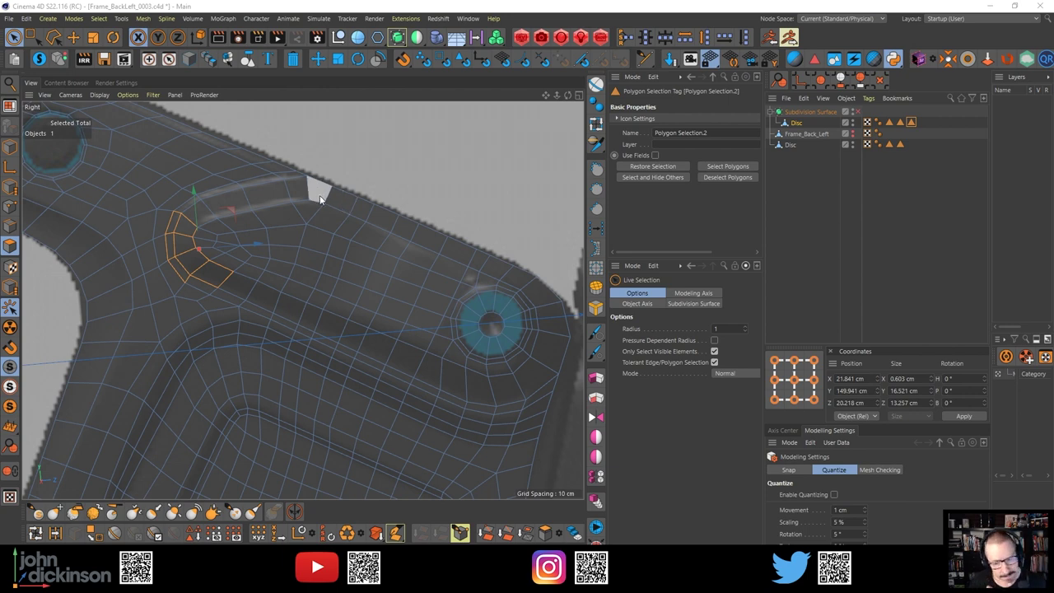
Use Loop Selection to select the narrow polygon band running around the outside of the mounting area
left_click(260, 182)
left_click(219, 196)
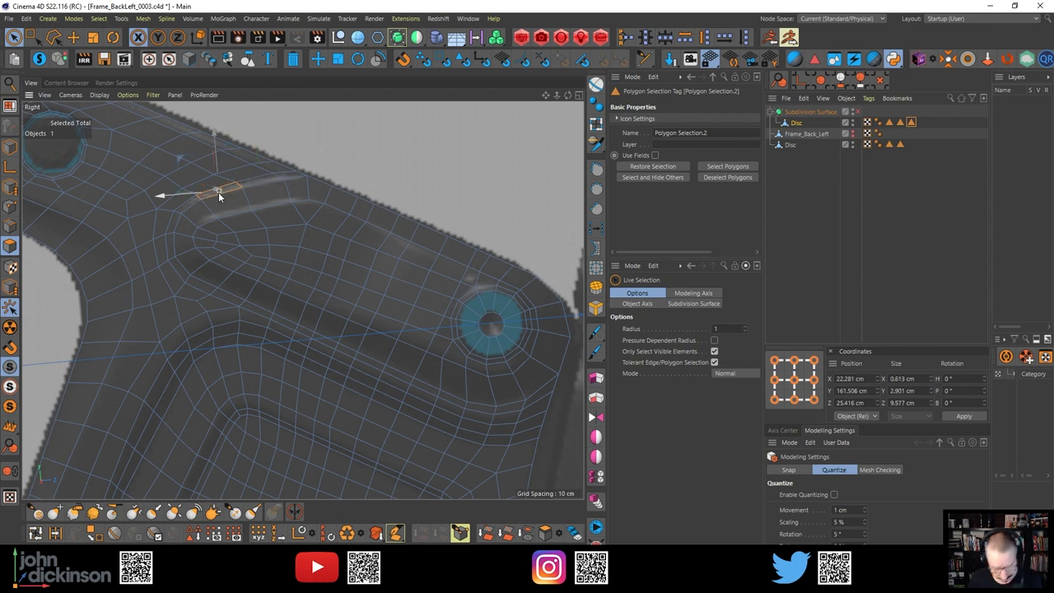
key("u")
key("l")
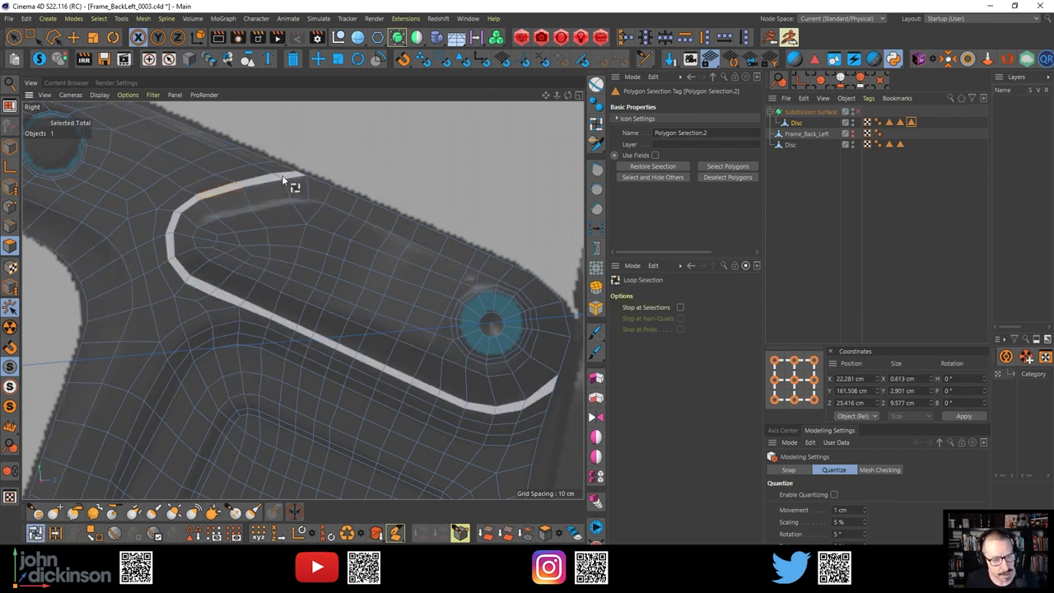
left_click(293, 176)
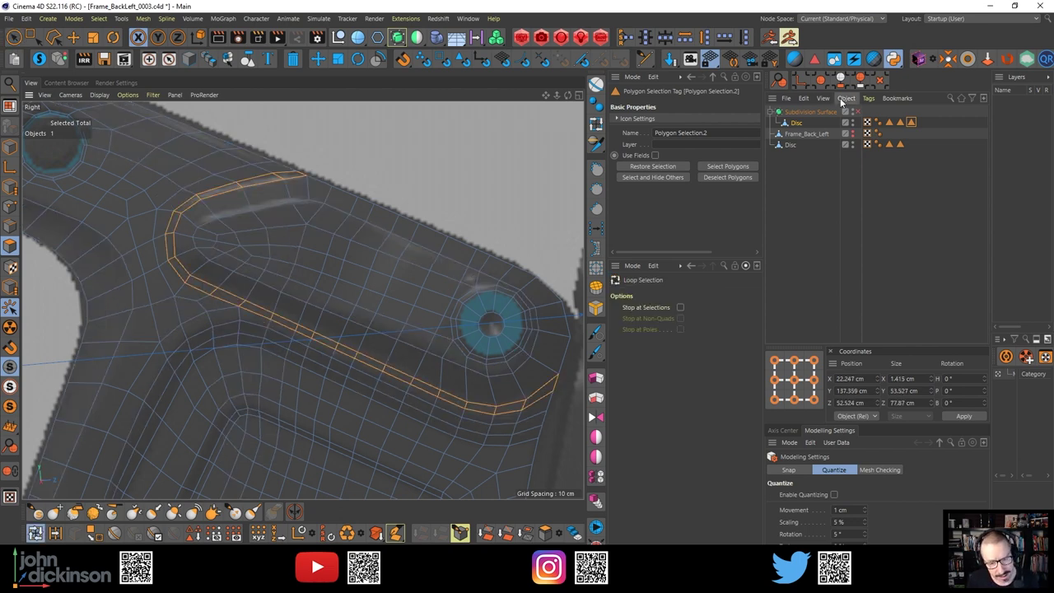
Try selecting the adjacent wider polygon loop around the mounting area and compare its outline with the reference photo
left_click(307, 186)
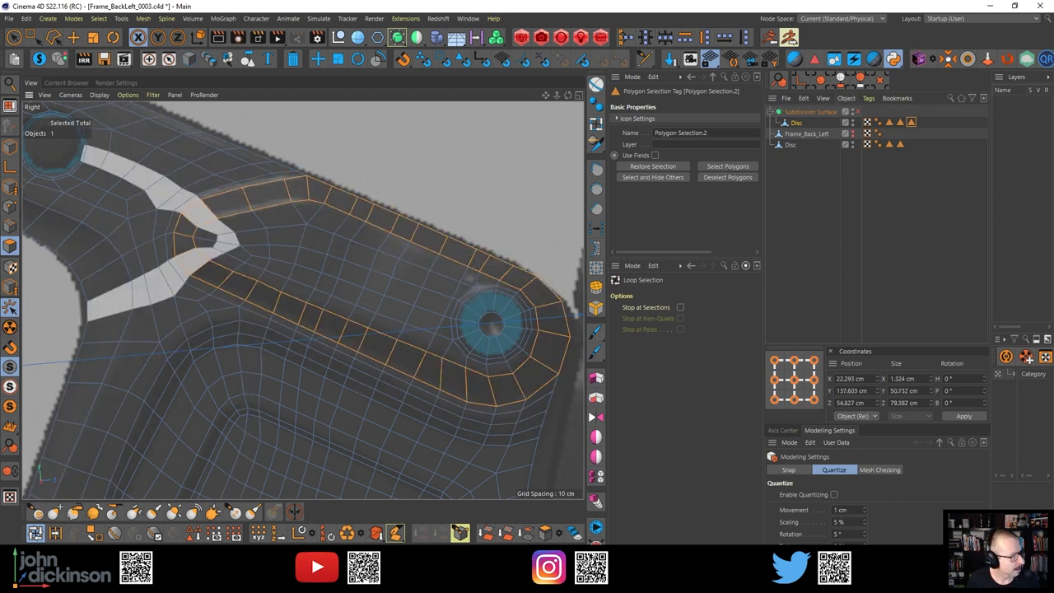
left_click_drag(0, 245, 666, 108)
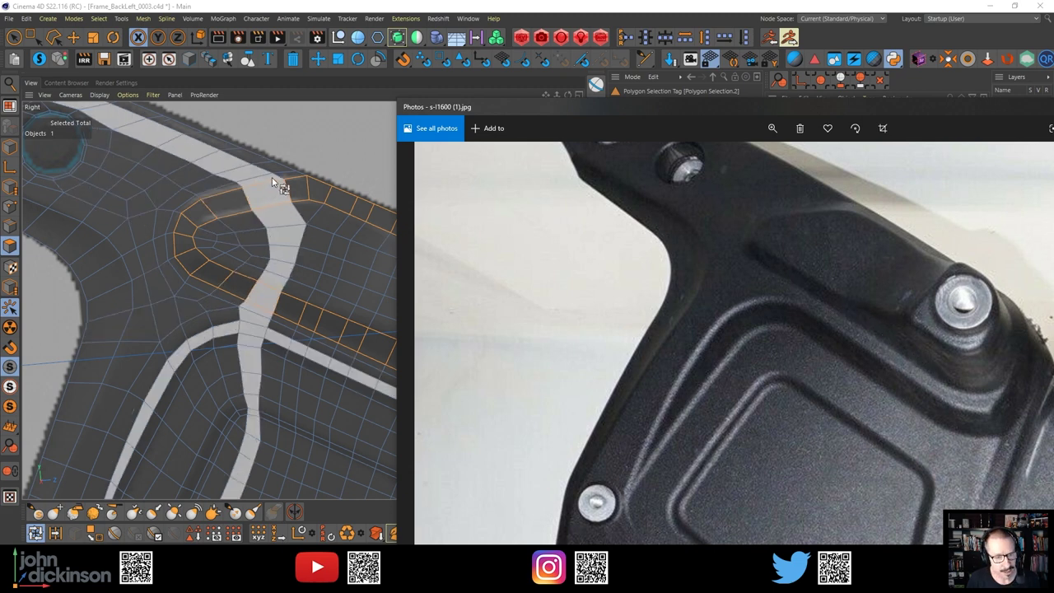
left_click_drag(567, 110, 1053, 164)
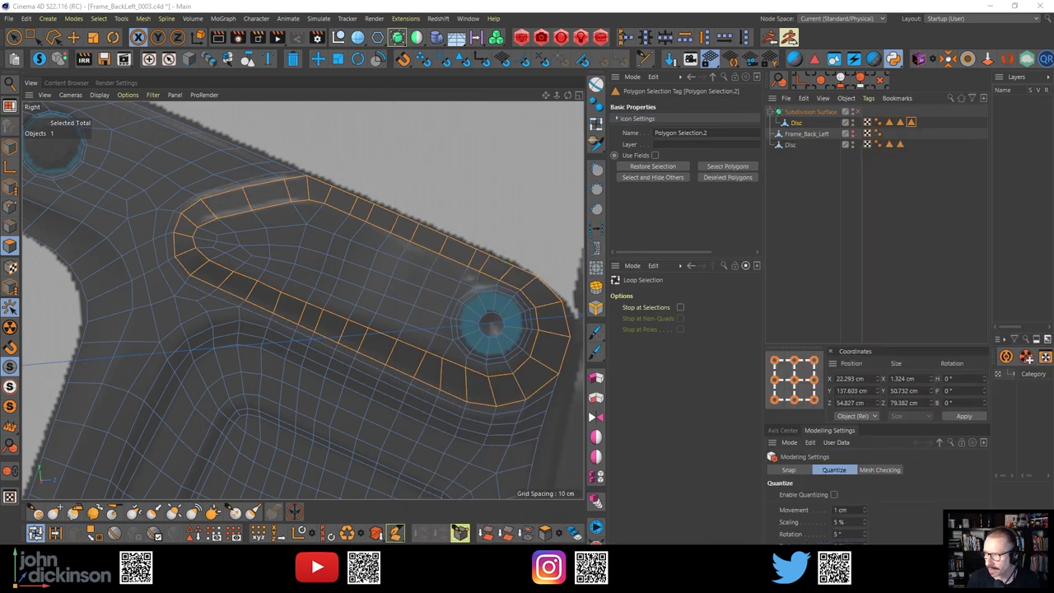
Loop-select the narrow outer polygon band again and bring the s-l1600 (1).jpg reference photo over the model for comparison
left_click(280, 175)
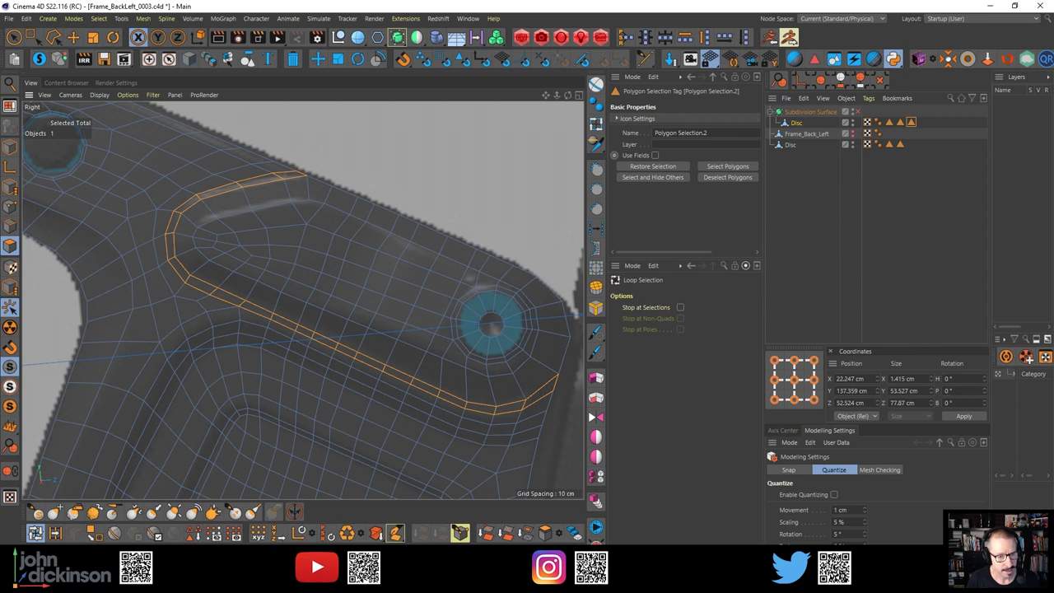
left_click_drag(1053, 282, 419, 131)
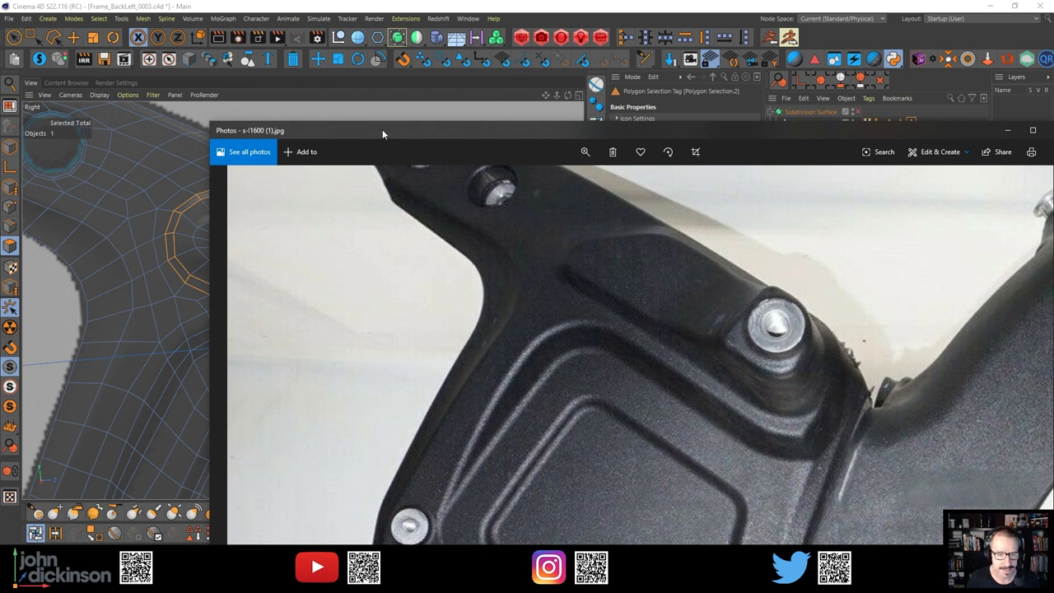
Move the reference photo off the model and loop-select the wide polygon band surrounding the mounting area
left_click_drag(382, 129, 1052, 149)
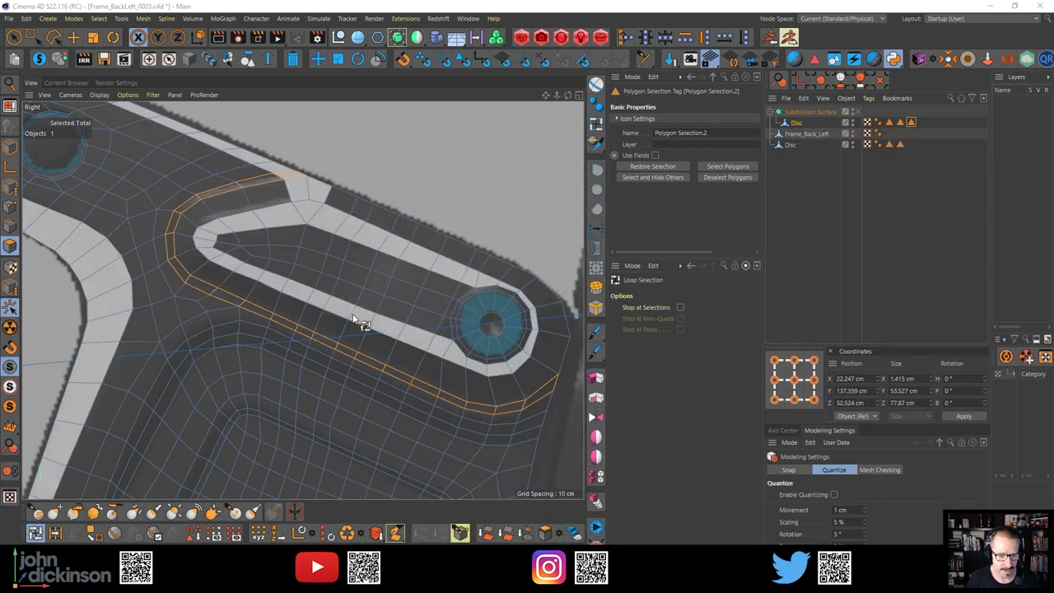
left_click(13, 37)
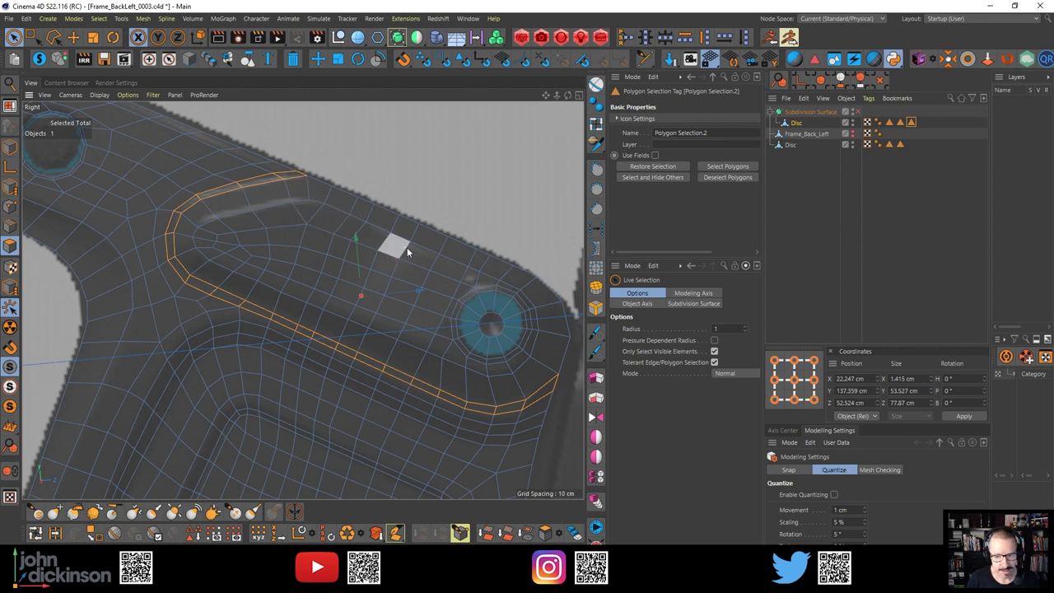
key("u")
key("l")
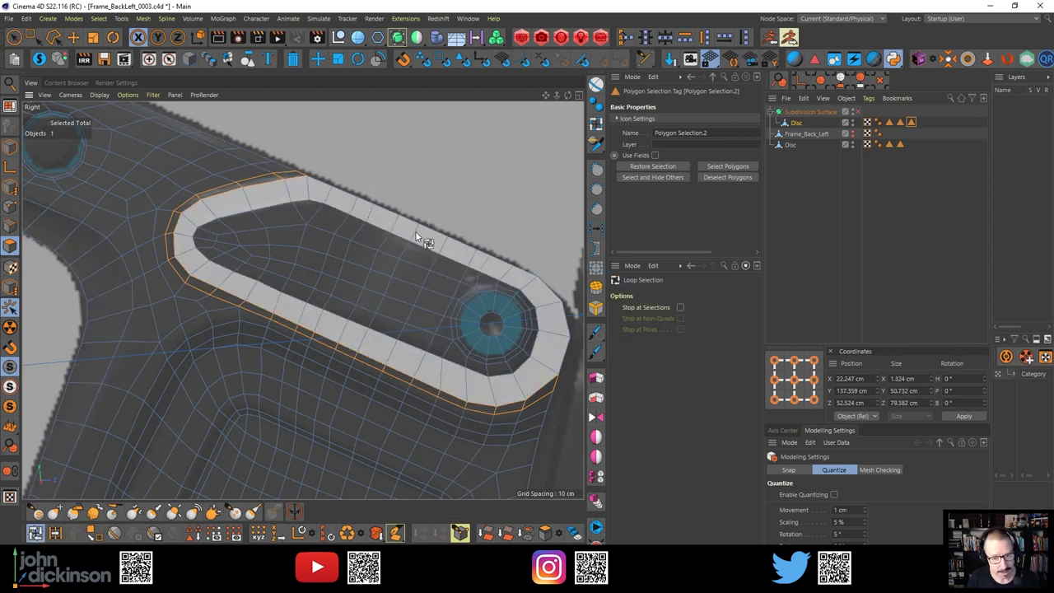
left_click(425, 235)
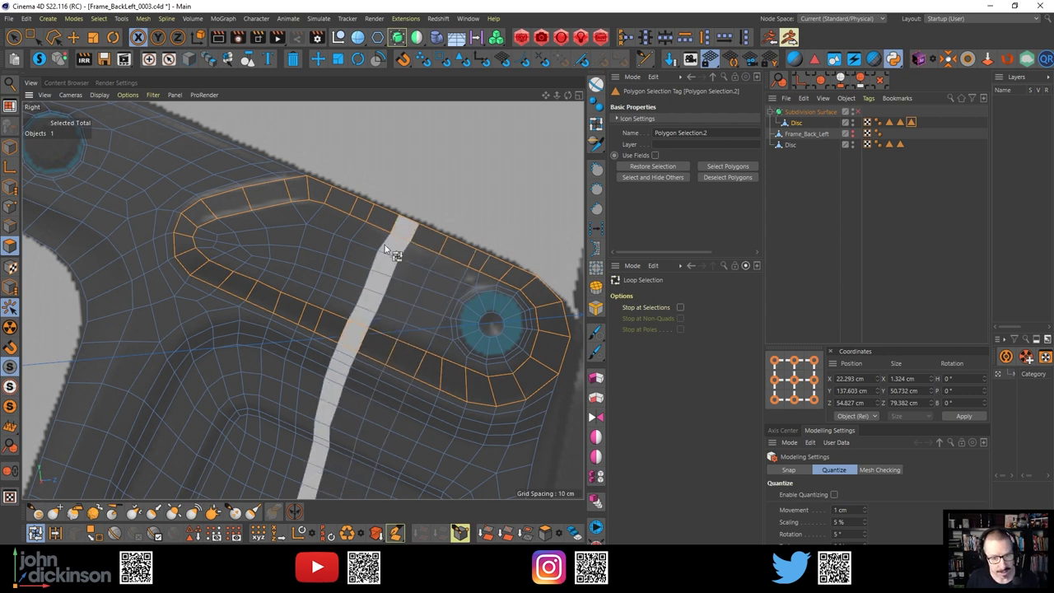
Use Fill Selection to select all polygons enclosed by the band, including those around the bolt hole
key("u")
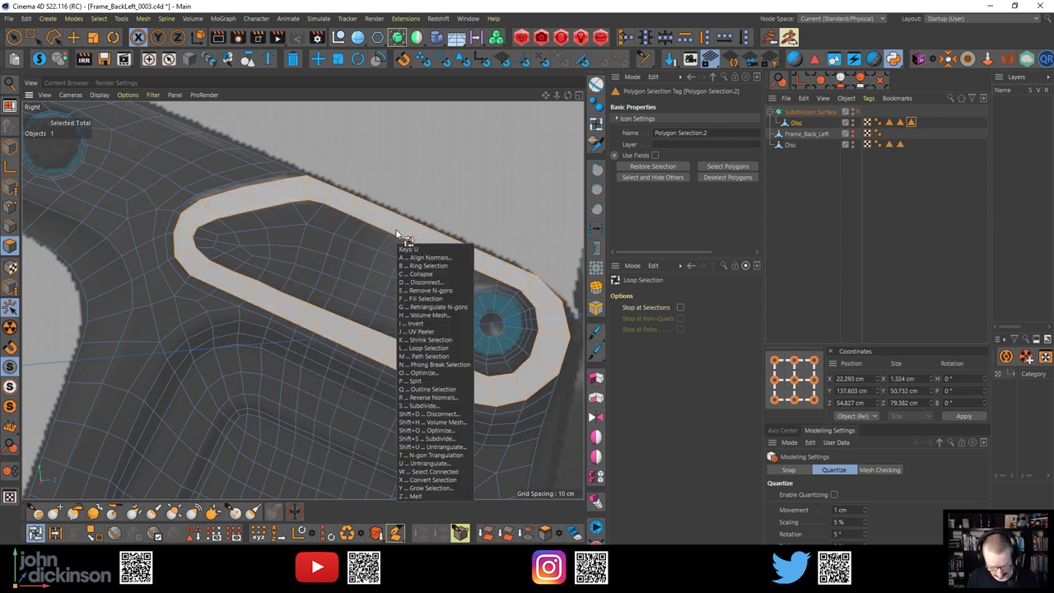
key("f")
left_click(402, 253)
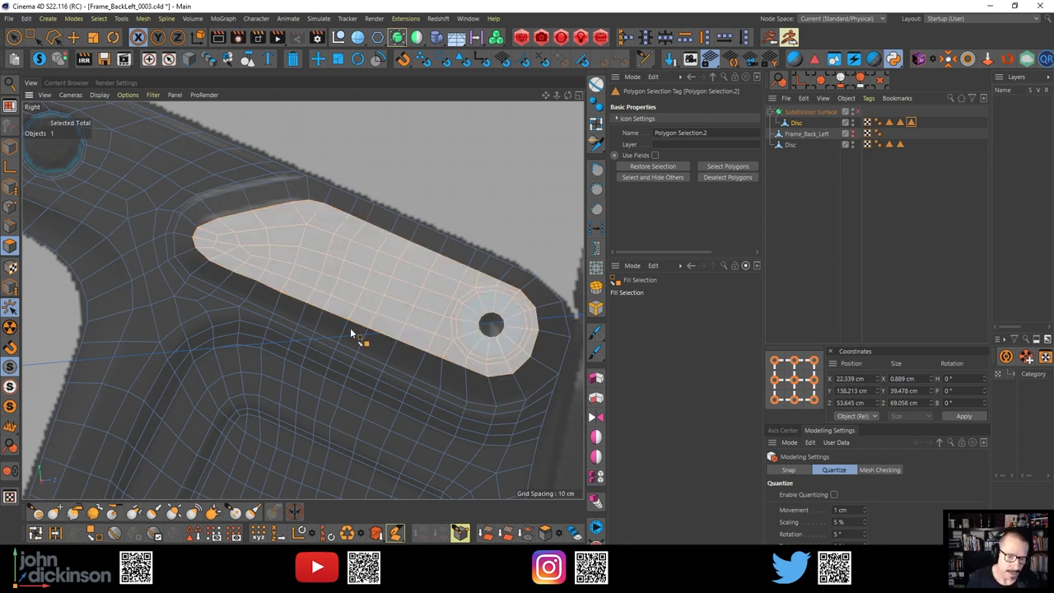
In edge mode, select the edge row along the mounting area's long lower side and straighten it
scroll(299, 274, "up", 3)
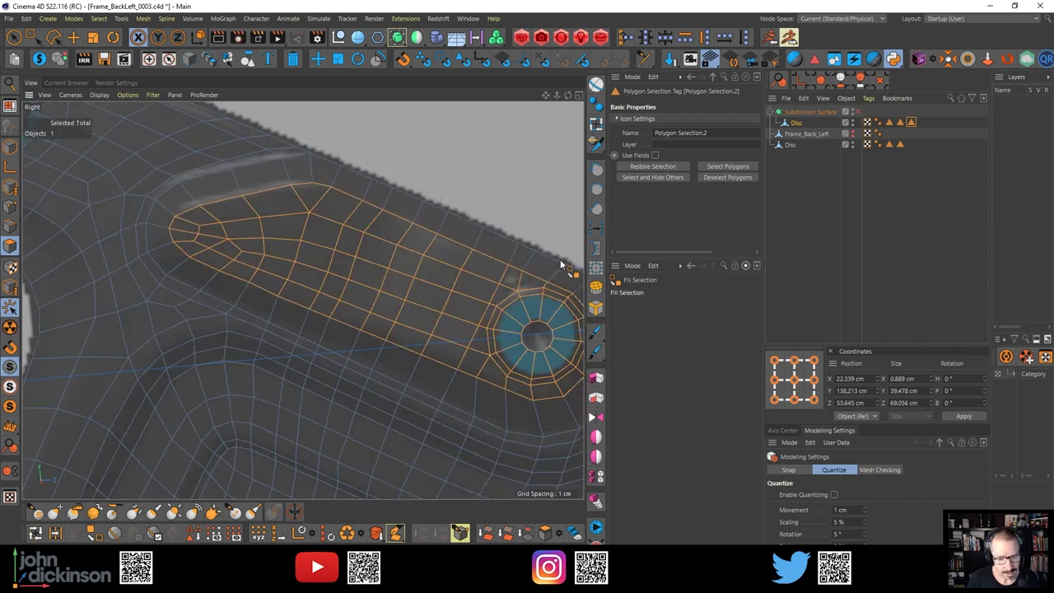
key("Delete")
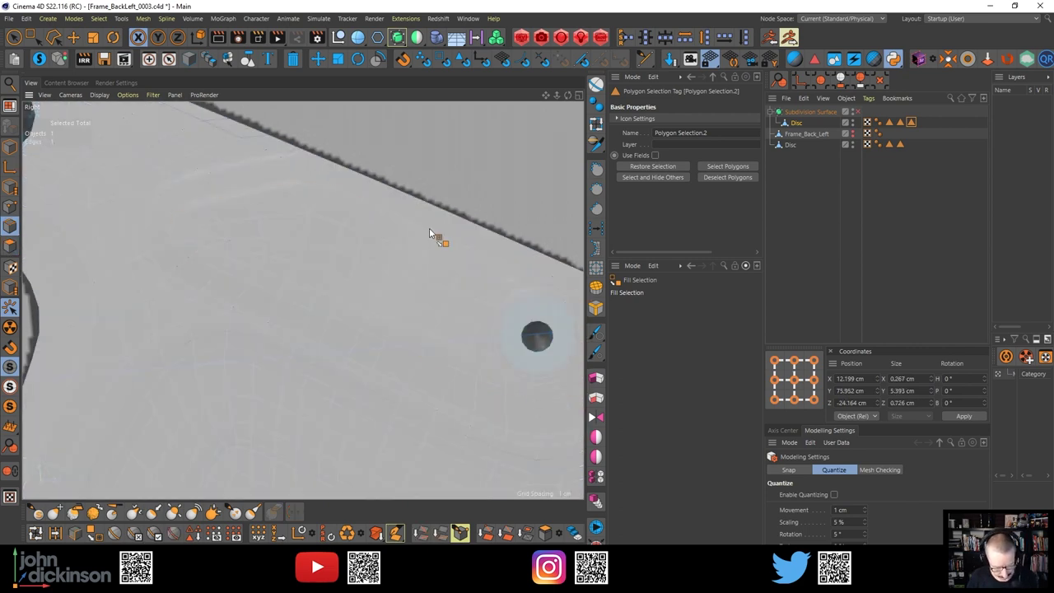
key("Return")
key("e")
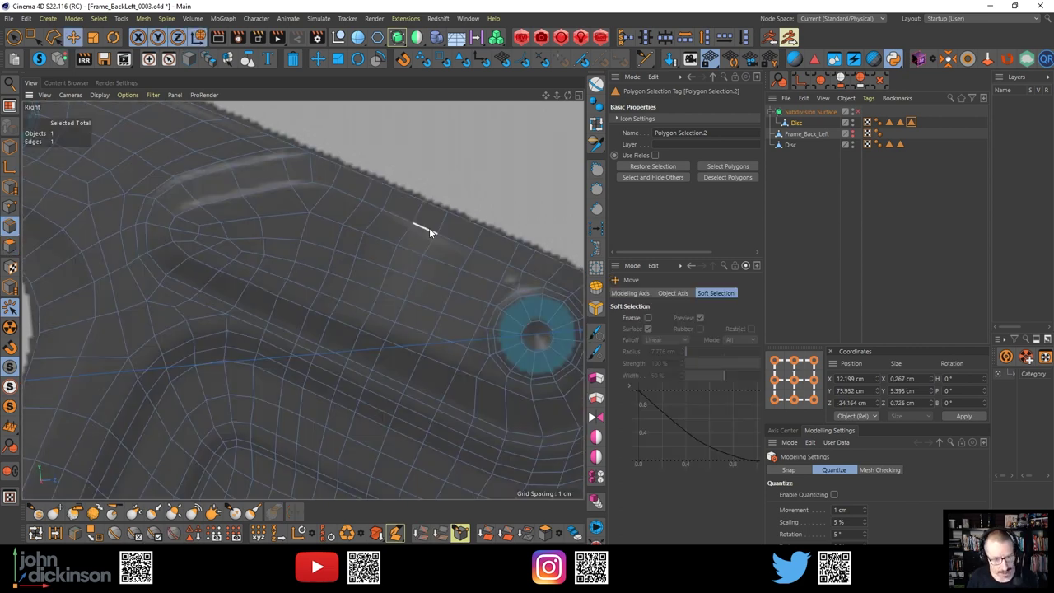
left_click(207, 268, "shift")
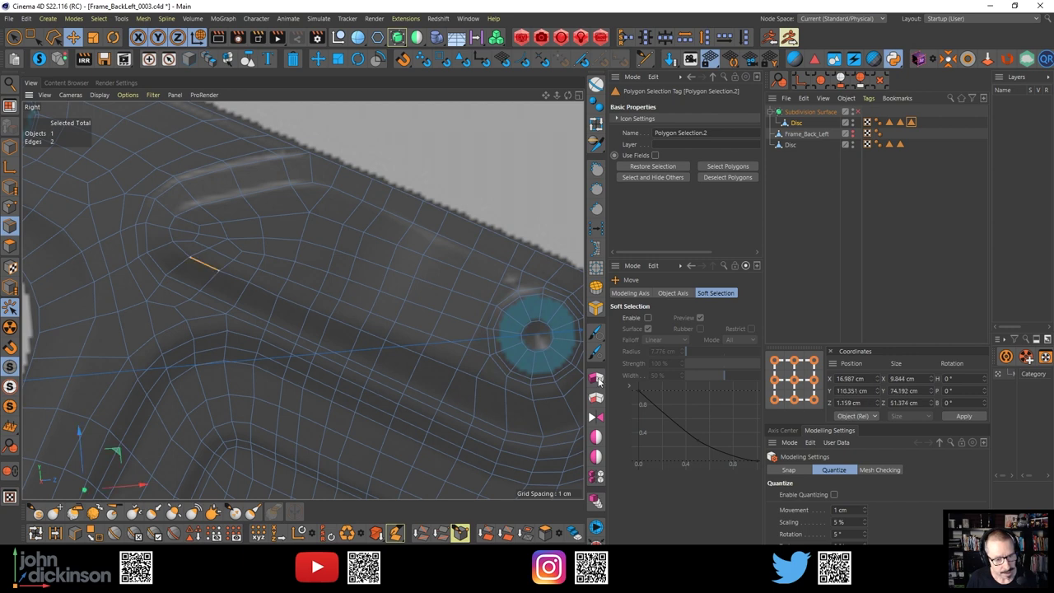
double_click(519, 399, "shift")
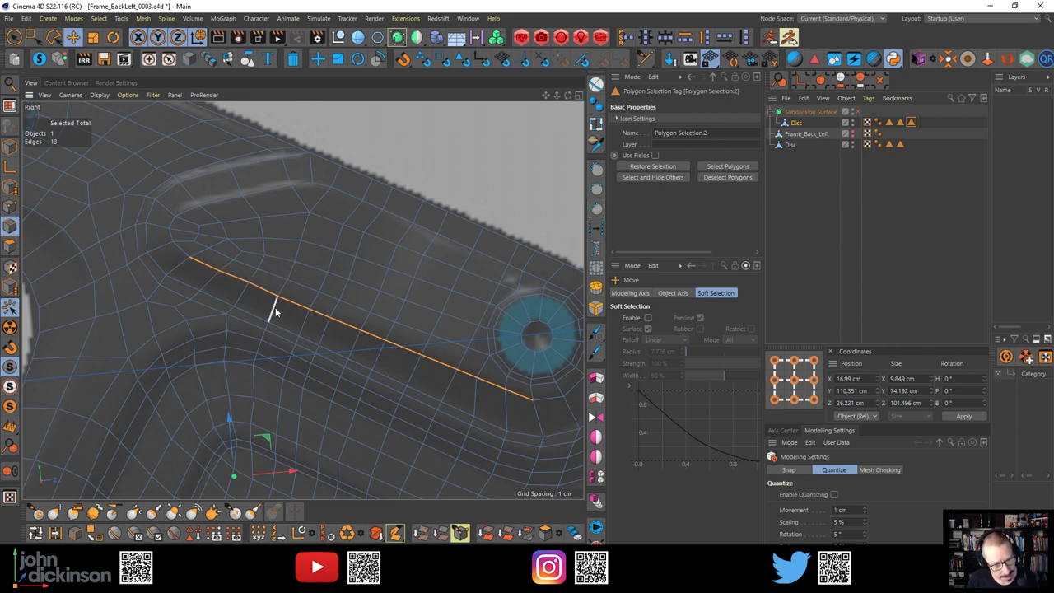
left_click(596, 209)
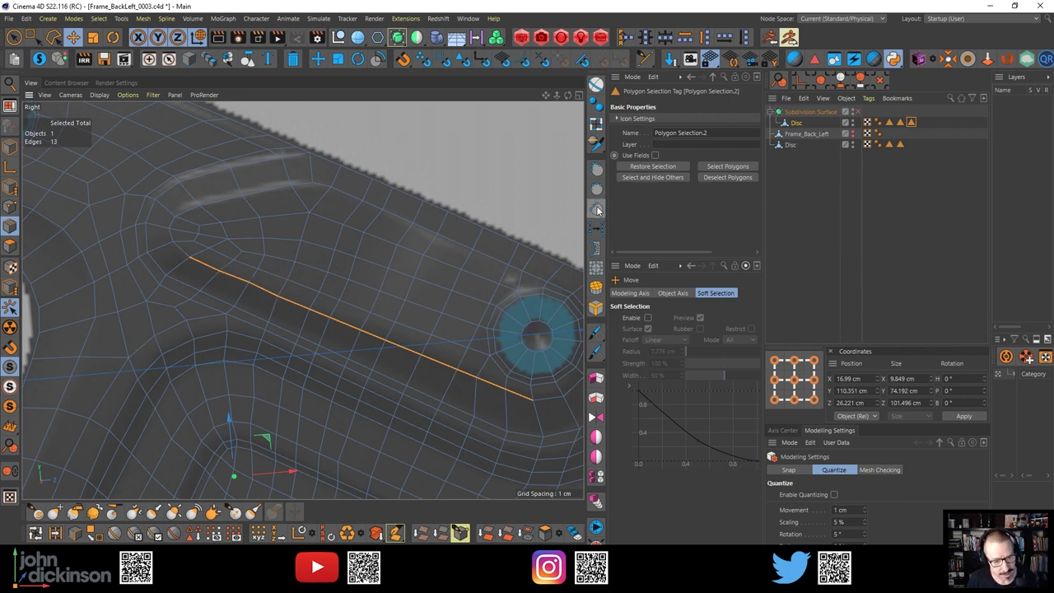
Select the two adjoining edges along the mounting area's short slanted upper side
middle_click_drag(390, 290, 349, 307, "alt")
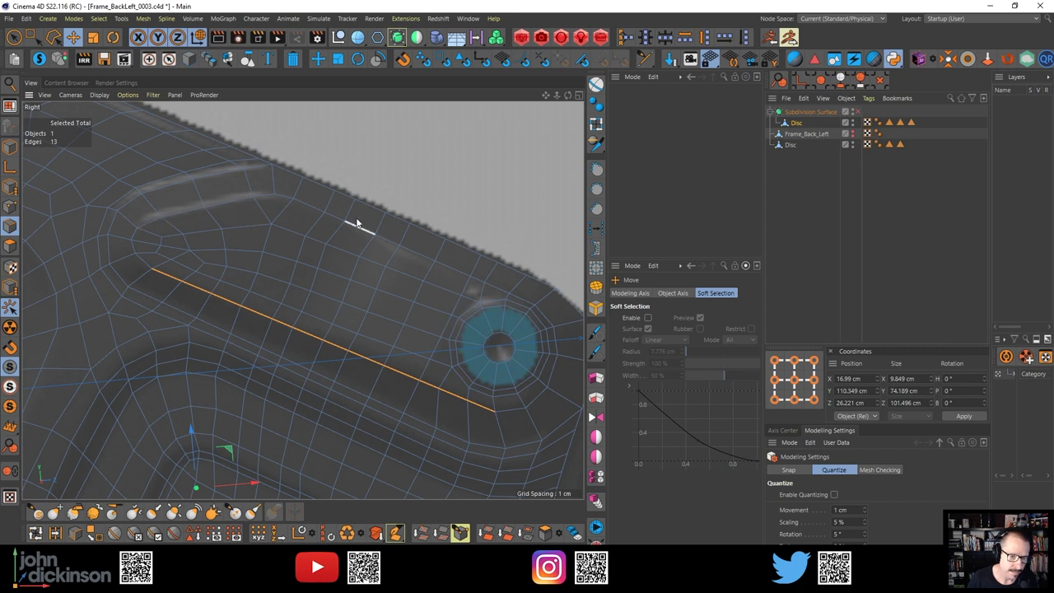
left_click(169, 215)
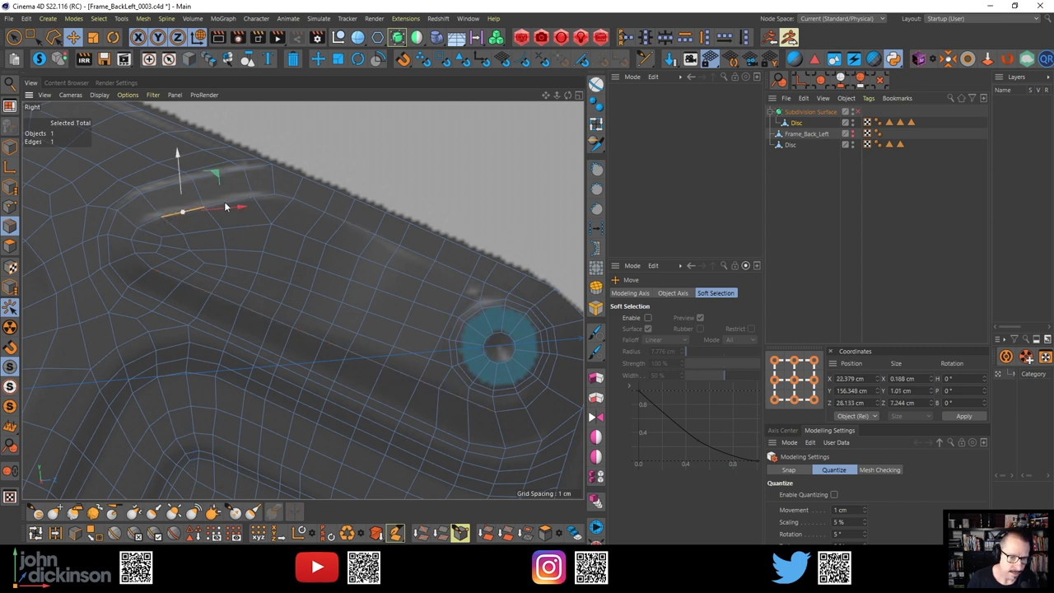
left_click(225, 202, "shift")
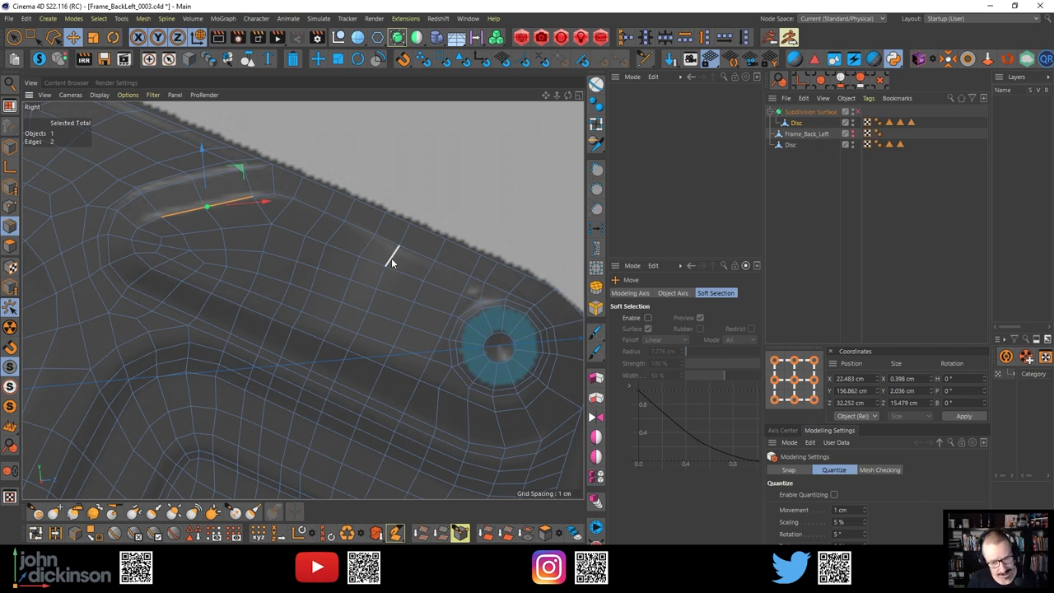
Live-select the parallel lengthwise edges between the slanted corner and the bolt hole, even out their spacing, and clear the selection
middle_click_drag(417, 262, 374, 248, "alt")
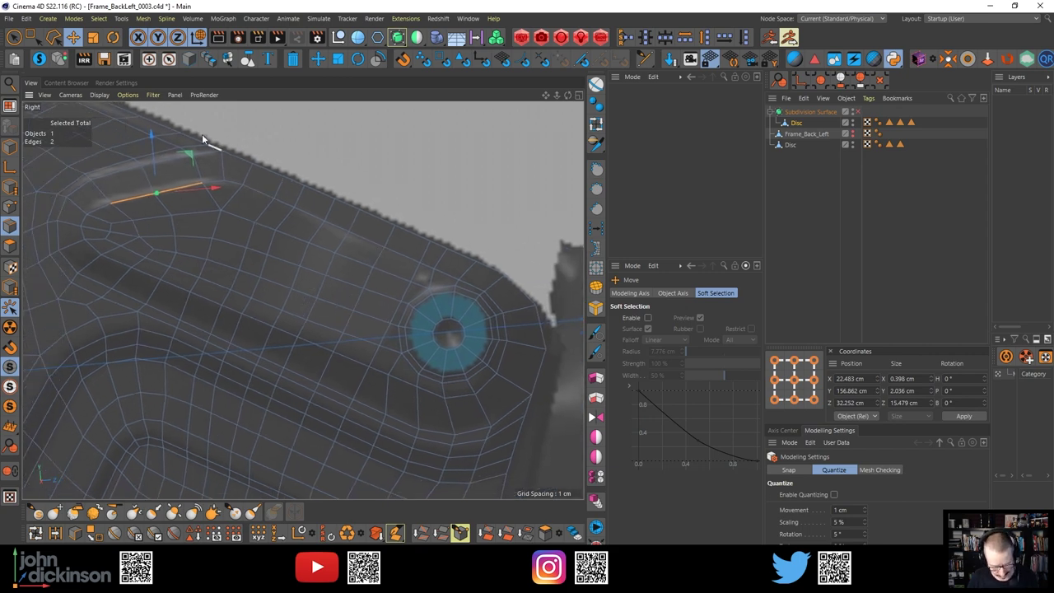
left_click(13, 37)
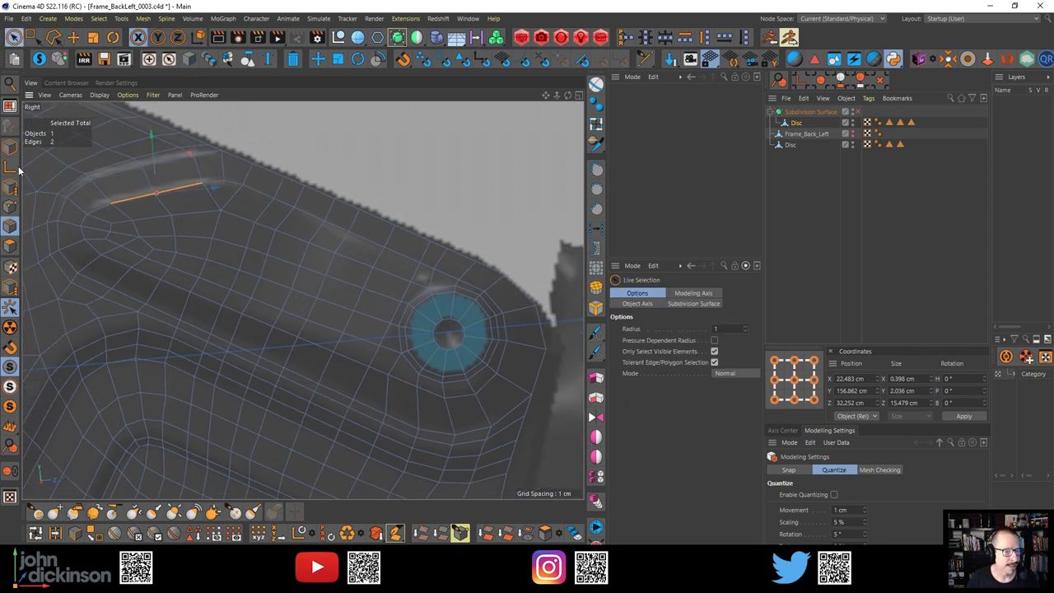
left_click(12, 227)
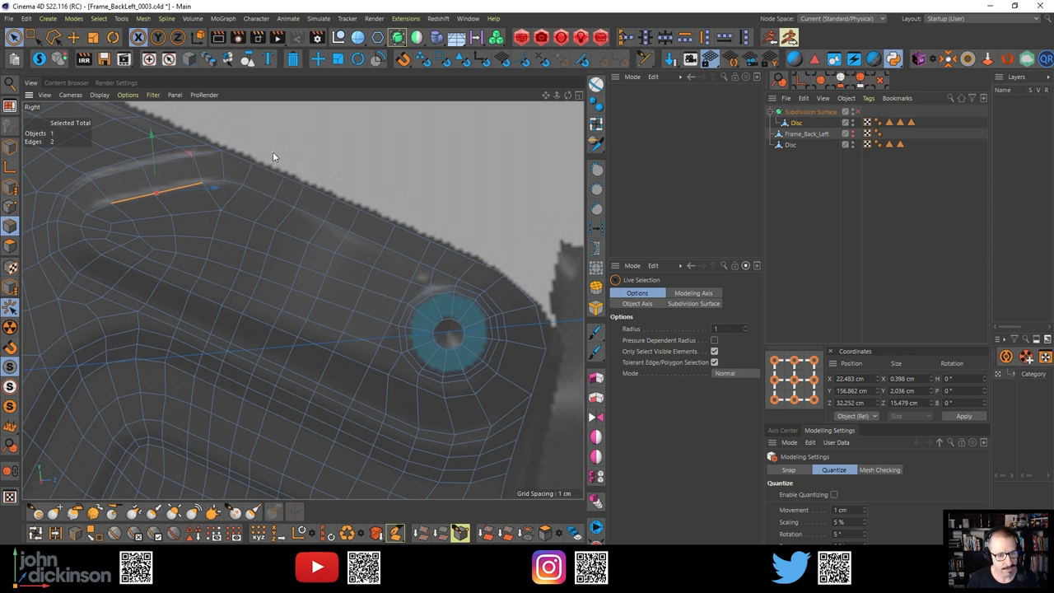
left_click_drag(272, 151, 203, 321)
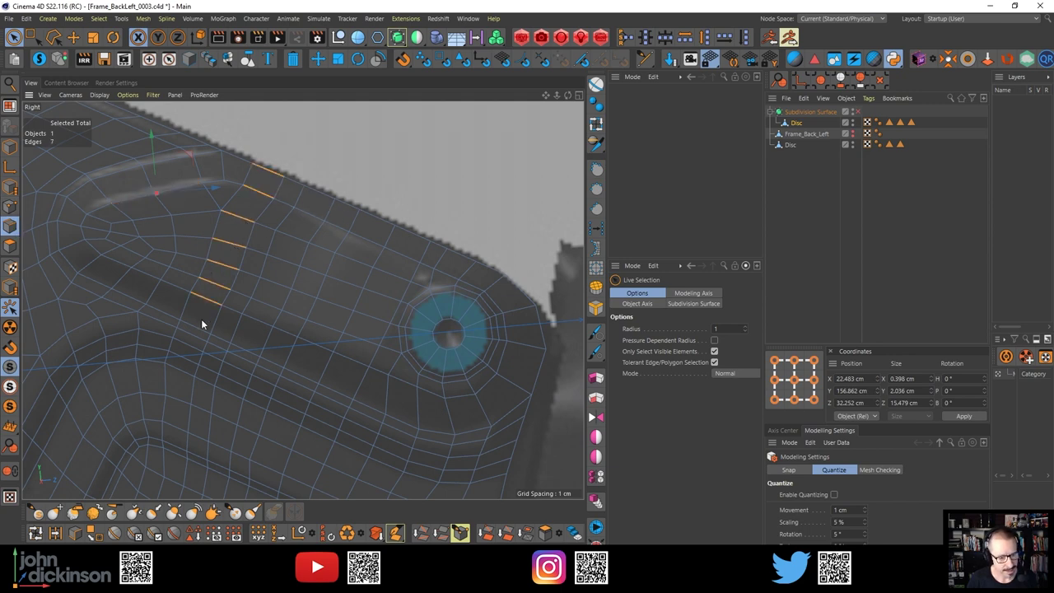
left_click_drag(174, 391, 182, 386)
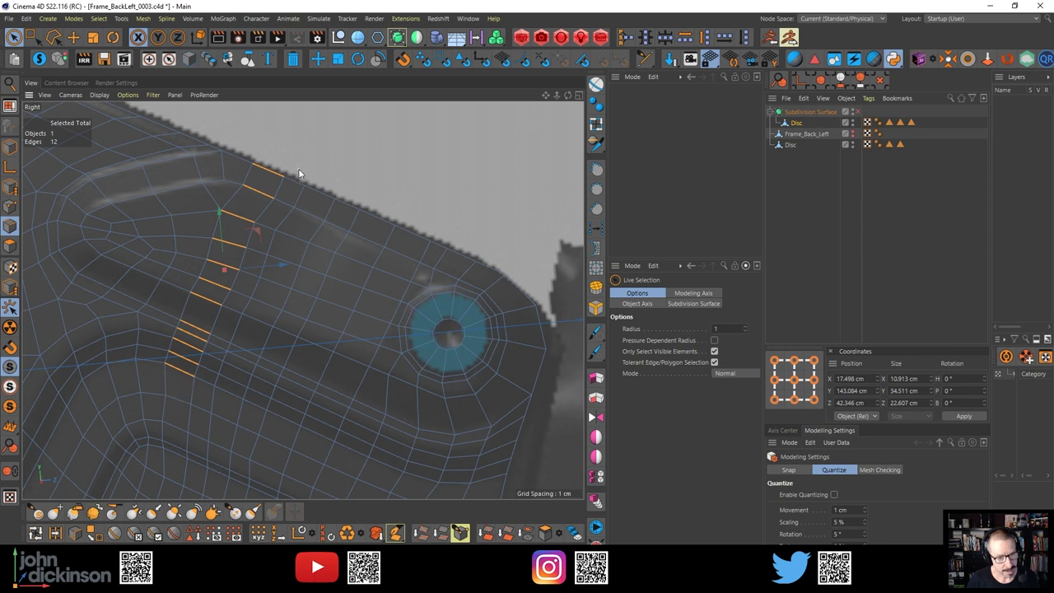
left_click(202, 384, "shift")
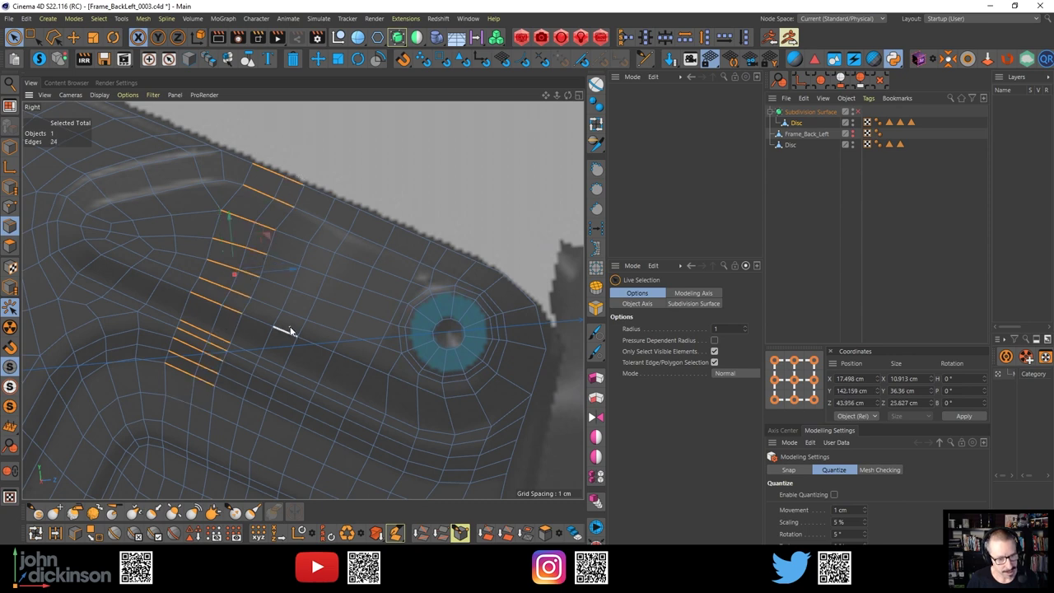
left_click_drag(330, 166, 256, 349, "shift")
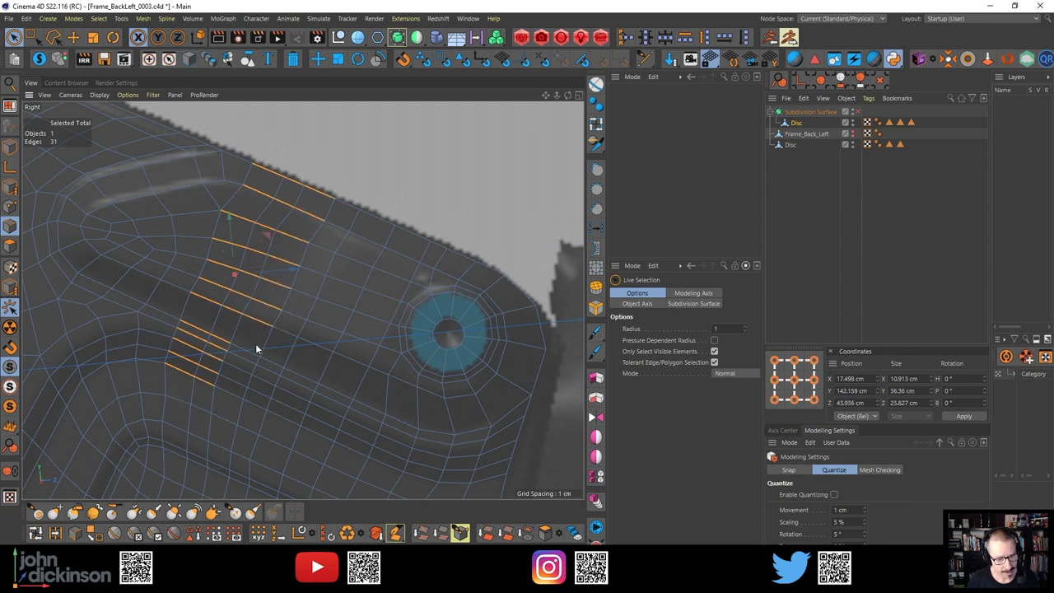
left_click_drag(354, 195, 296, 314, "shift")
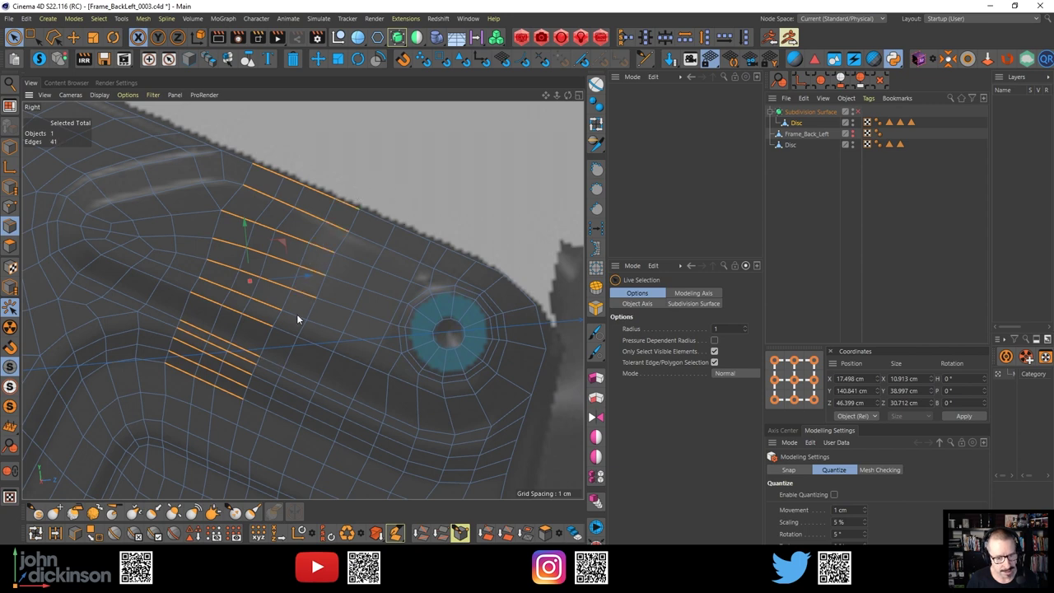
left_click_drag(258, 420, 272, 413, "shift")
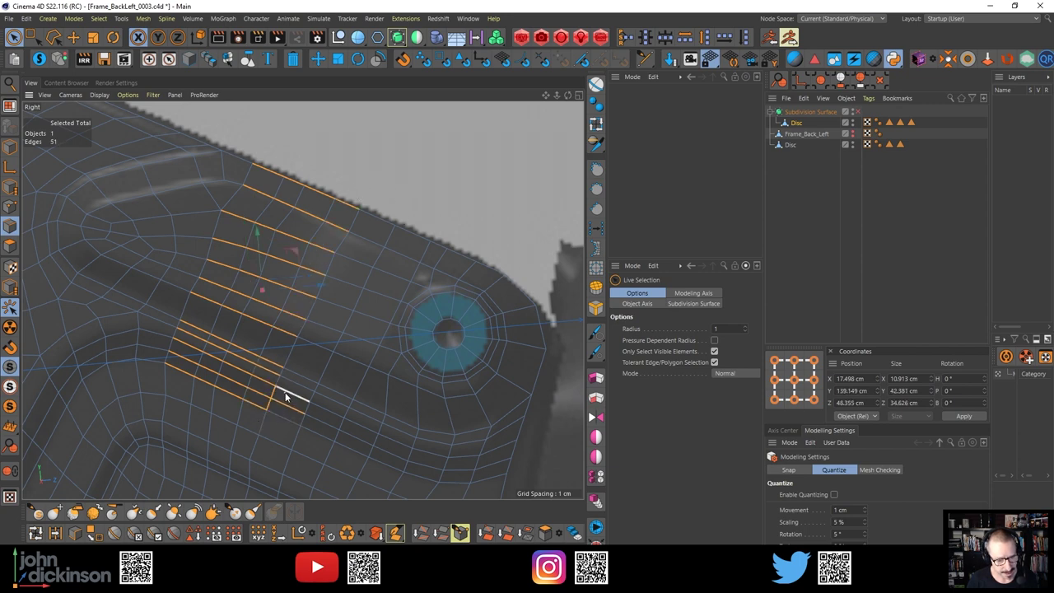
left_click(270, 401, "ctrl")
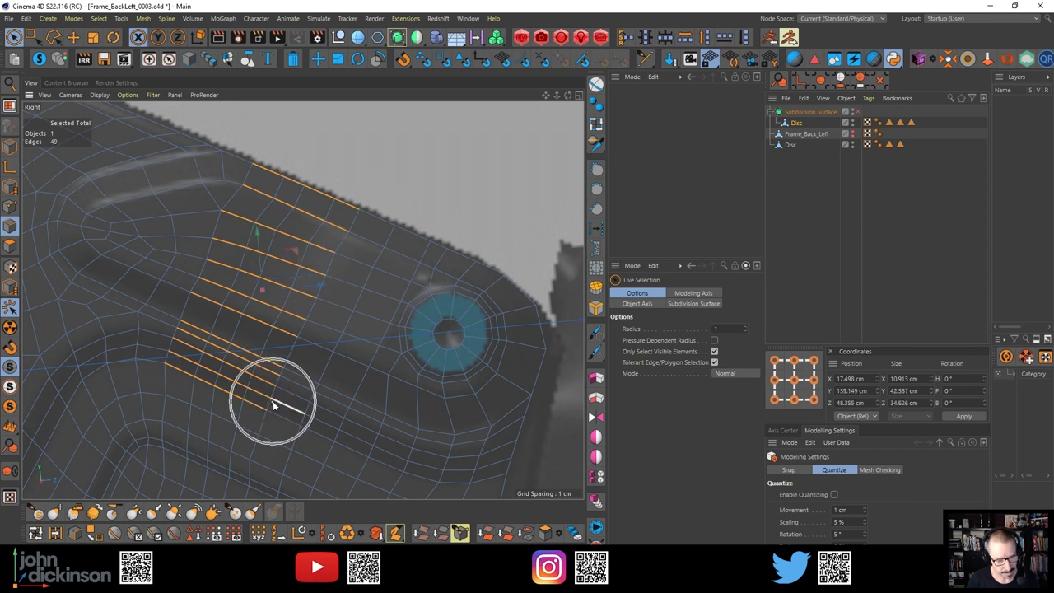
left_click_drag(370, 223, 302, 361, "shift")
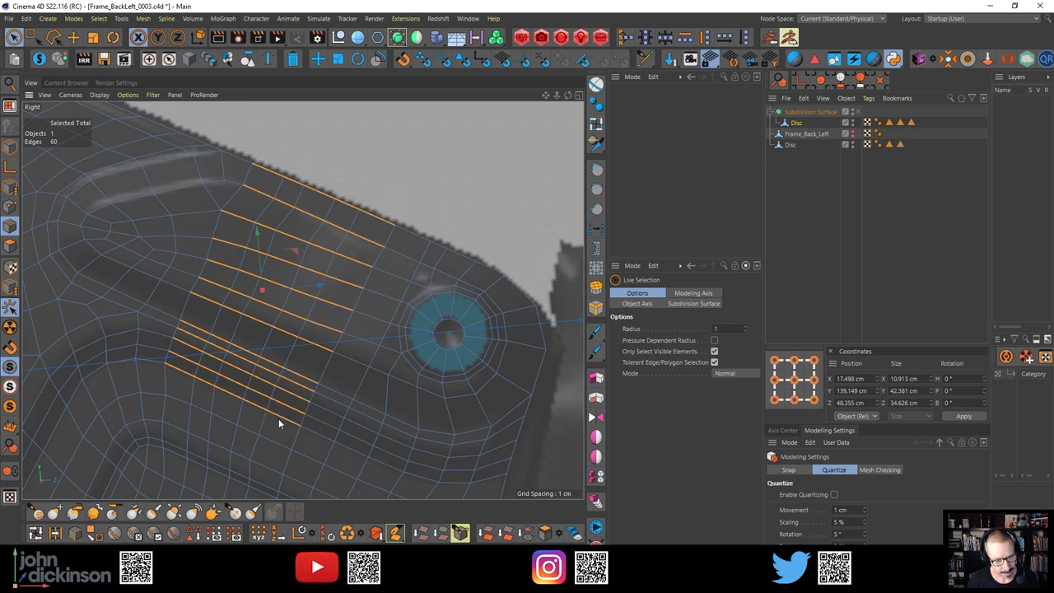
left_click_drag(279, 419, 283, 416, "shift")
left_click_drag(414, 226, 323, 421, "shift")
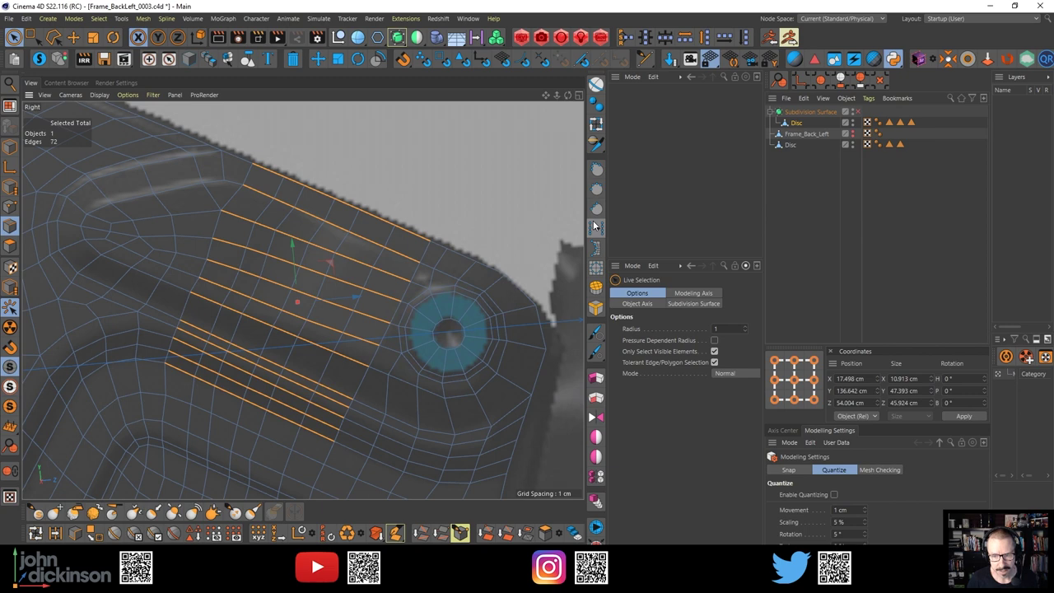
left_click(488, 192)
Return to polygon mode with the filled mounting area and its bolt hole ring selected
scroll(364, 242, "down", 5)
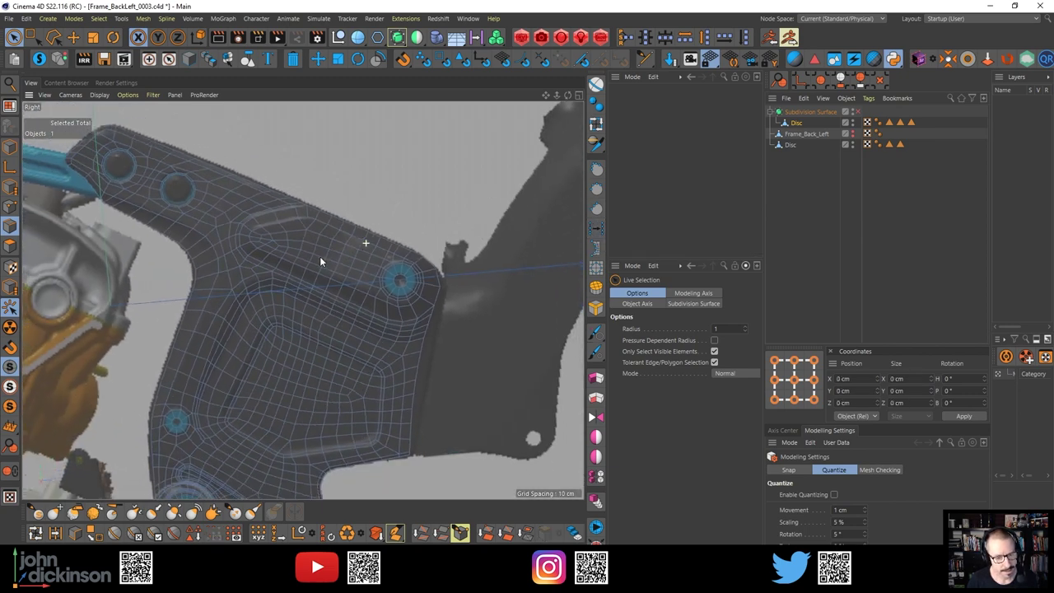
middle_click_drag(326, 254, 317, 280)
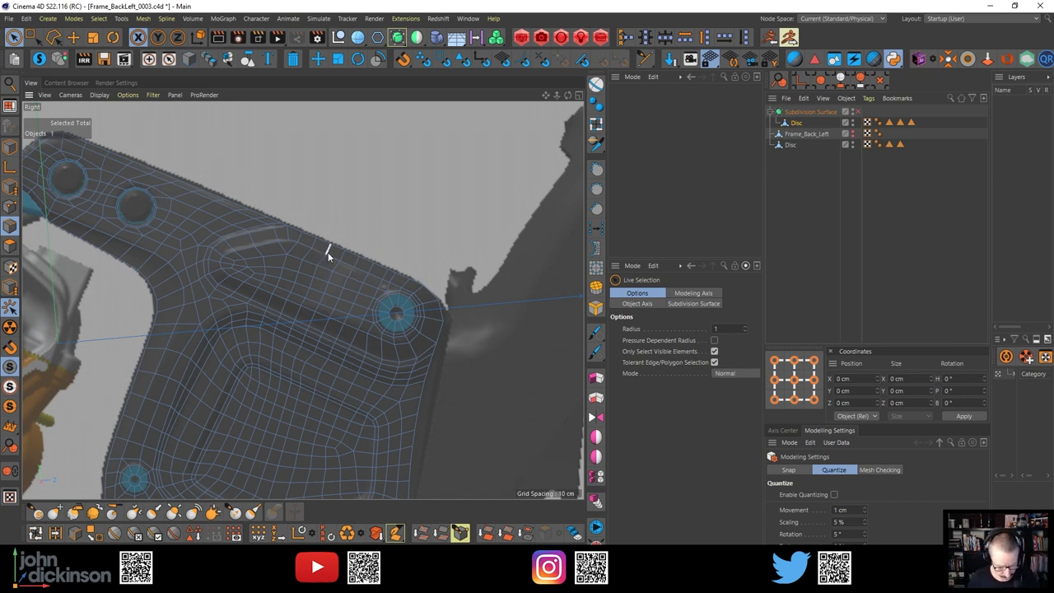
double_click(327, 252)
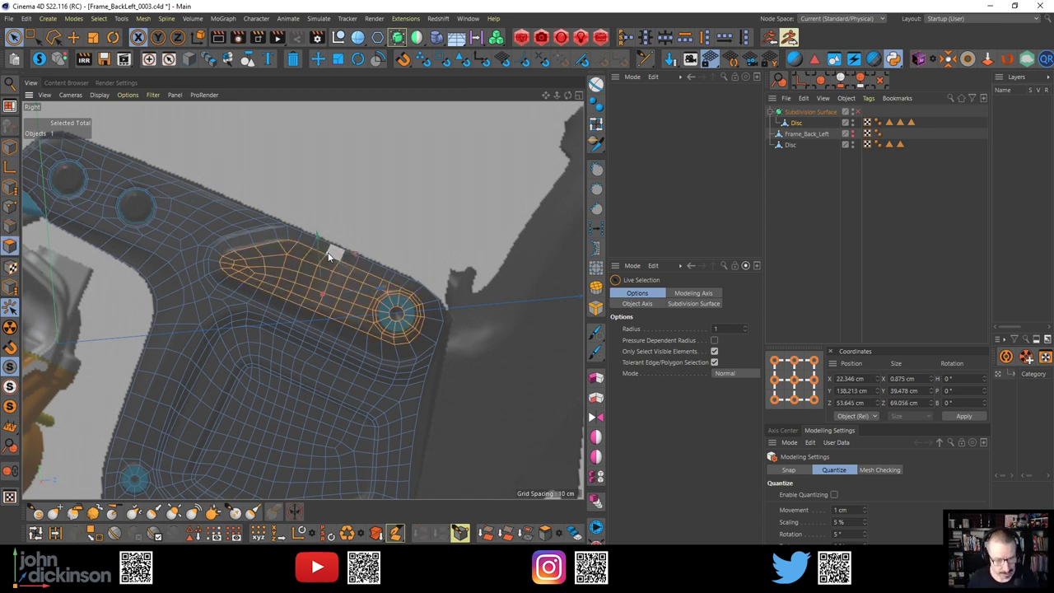
Examine the selected mounting area up close in the Perspective view and compare it with the s-l1600 (1).jpg reference photo
middle_click(422, 248)
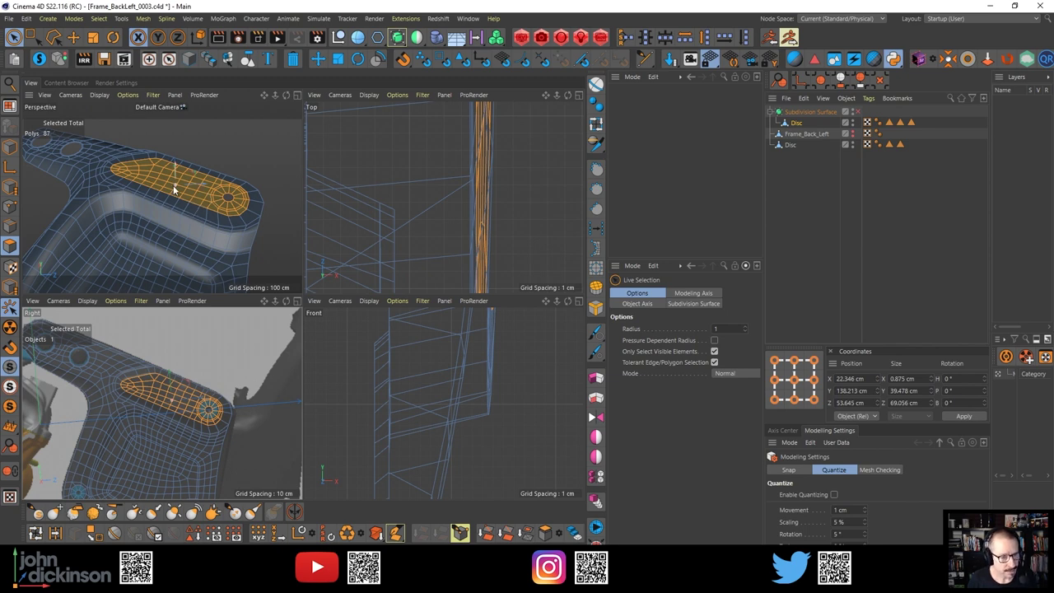
left_click_drag(172, 168, 175, 146, "alt")
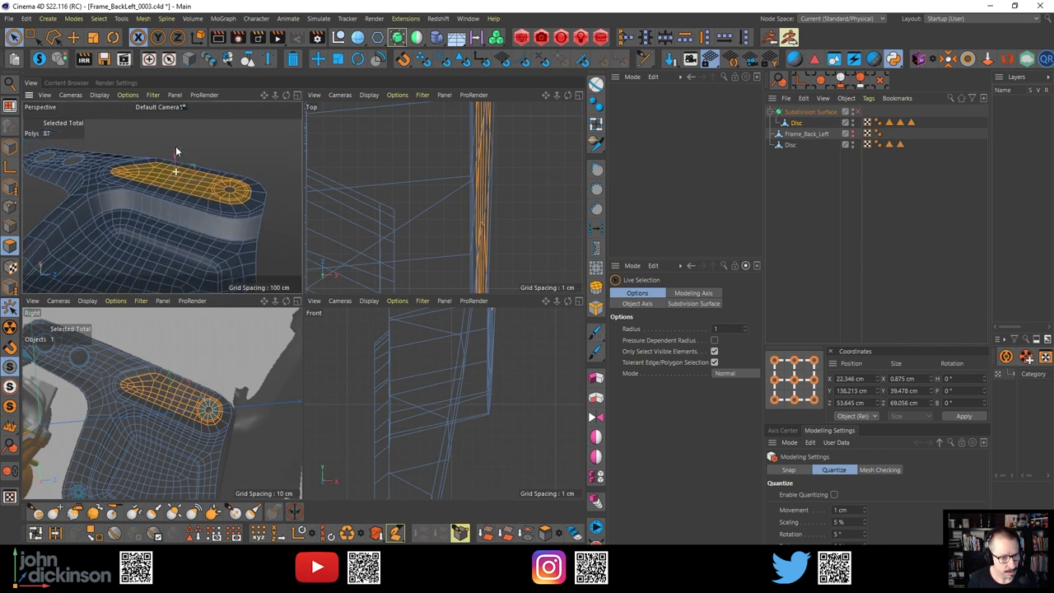
right_click_drag(174, 159, 189, 159, "alt")
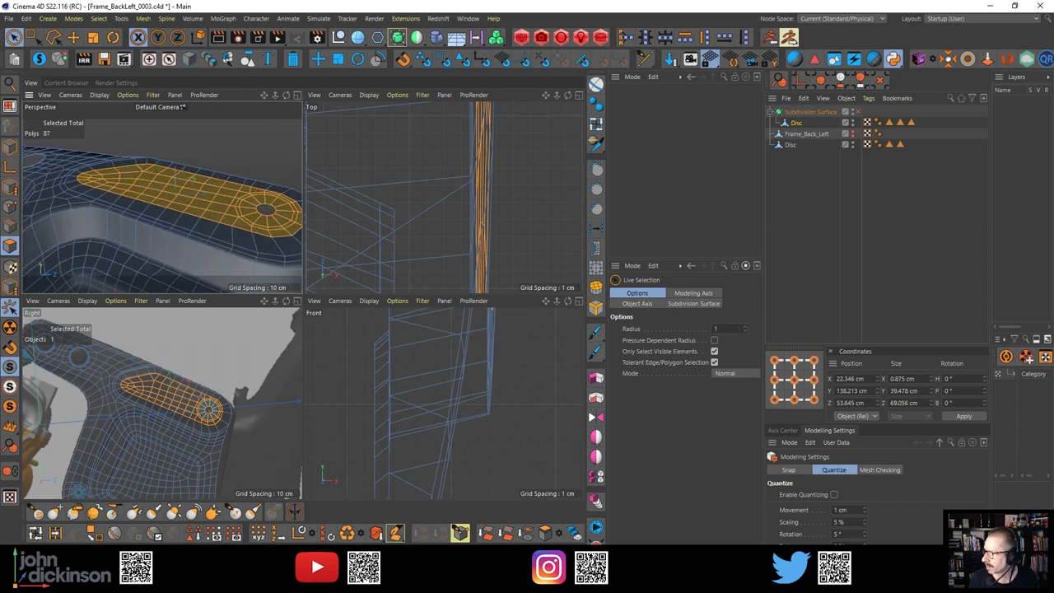
left_click_drag(1052, 239, 382, 74)
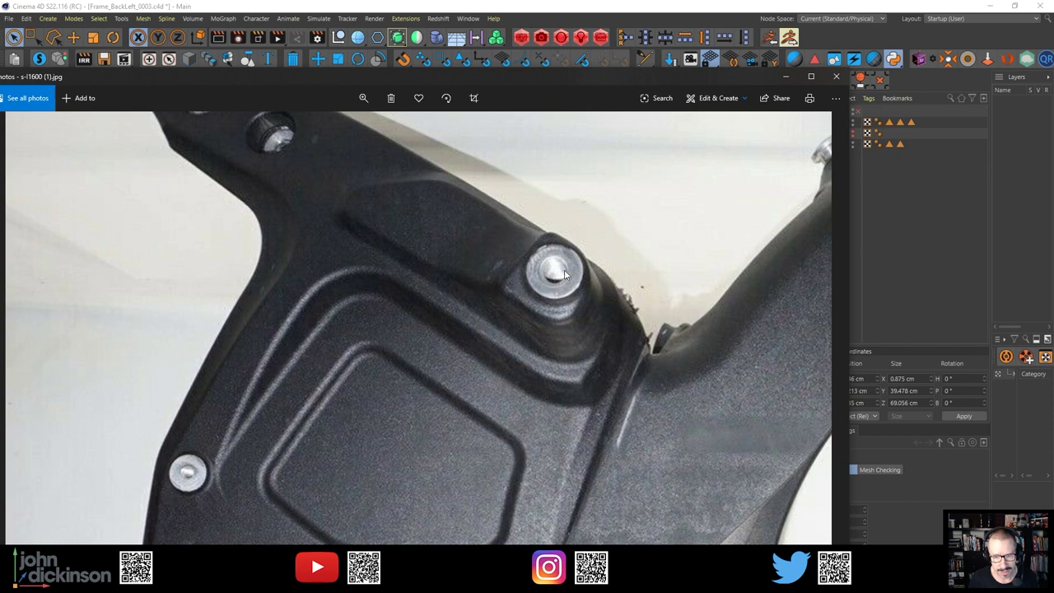
left_click_drag(493, 76, 1053, 115)
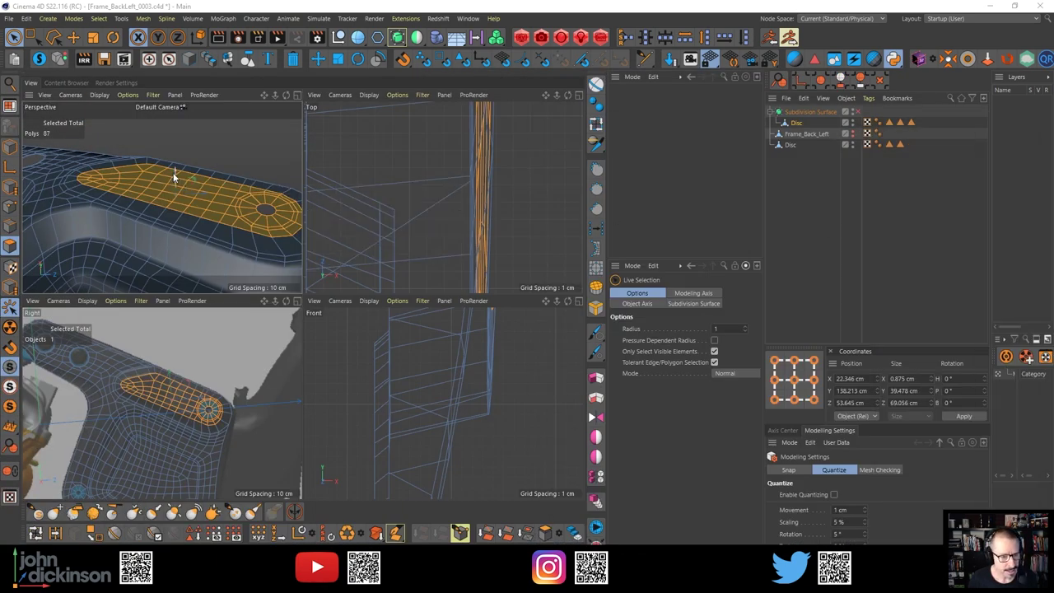
Raise the selected mounting area polygons outward along the X axis to about 25.8 cm
middle_click(206, 198)
left_click_drag(353, 252, 326, 197, "alt")
middle_click(403, 224)
middle_click(291, 346)
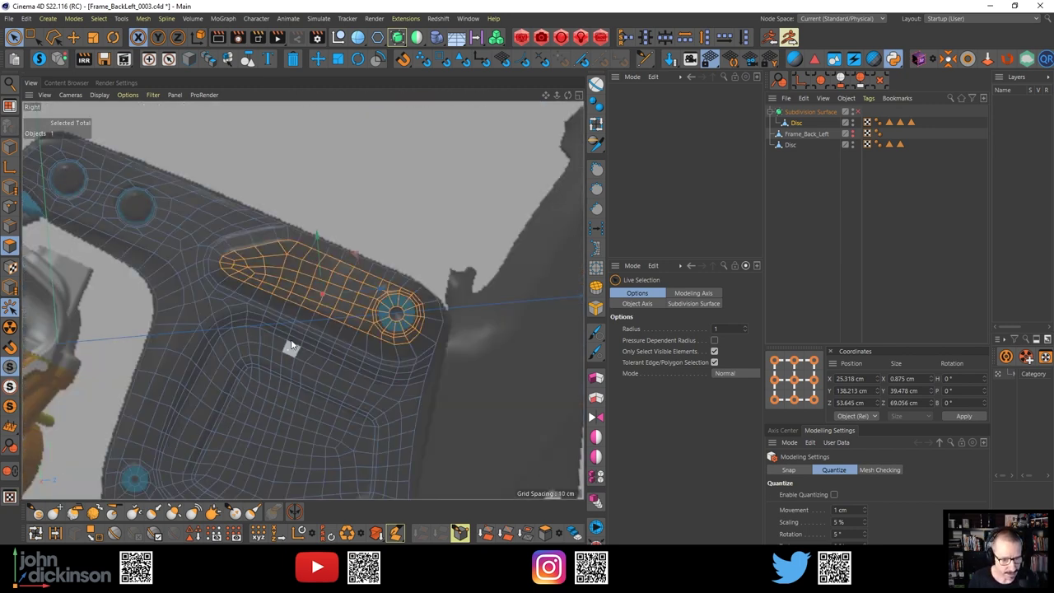
scroll(304, 311, "up", 2)
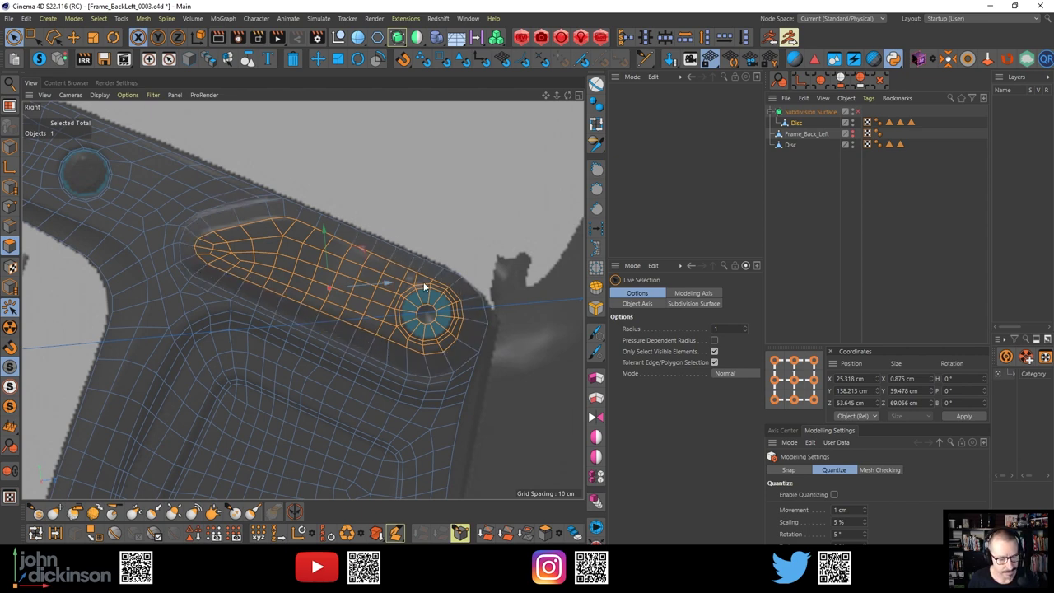
middle_click(365, 168)
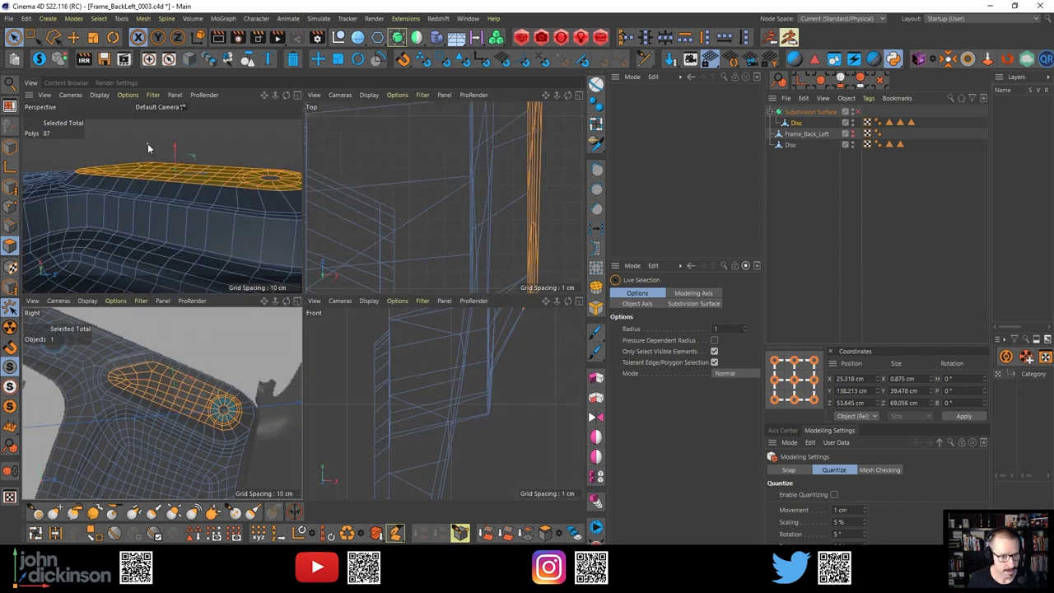
left_click_drag(174, 151, 219, 175)
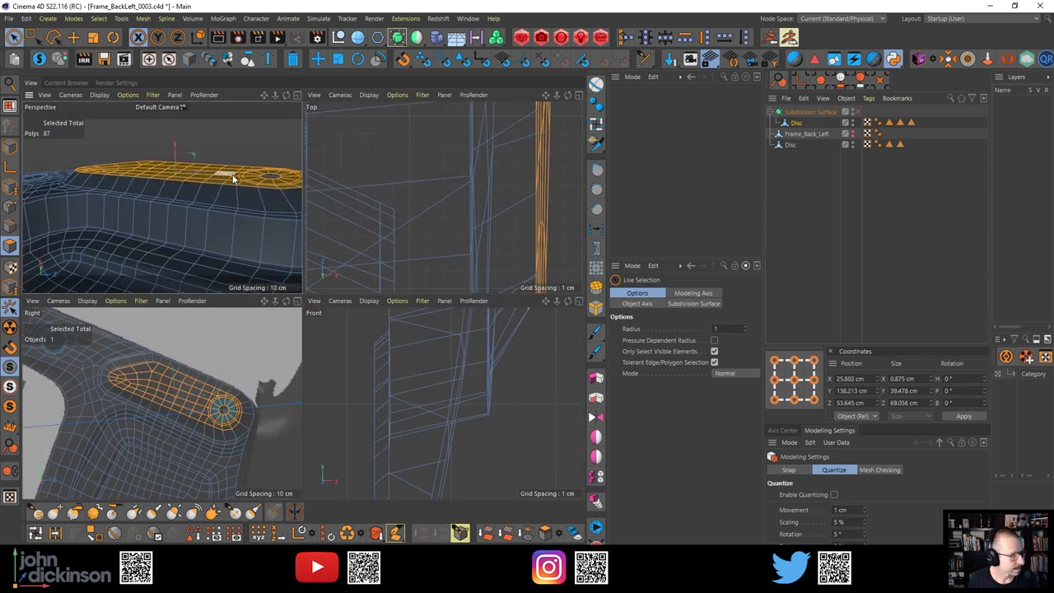
Turn on subdivision smoothing and render the Perspective view to check the raised mounting area on the whole panel
middle_click(268, 202)
scroll(412, 252, "up", 3)
right_click_drag(390, 302, 358, 302, "alt")
left_click_drag(385, 240, 374, 278, "alt")
right_click_drag(372, 270, 311, 277, "alt")
key("q")
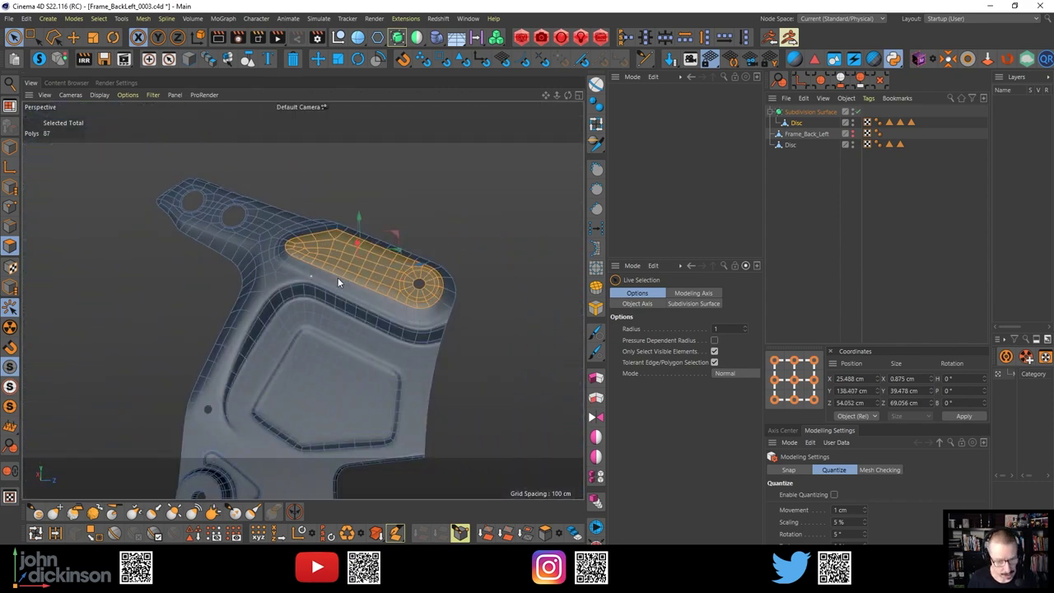
left_click_drag(339, 278, 386, 302, "alt")
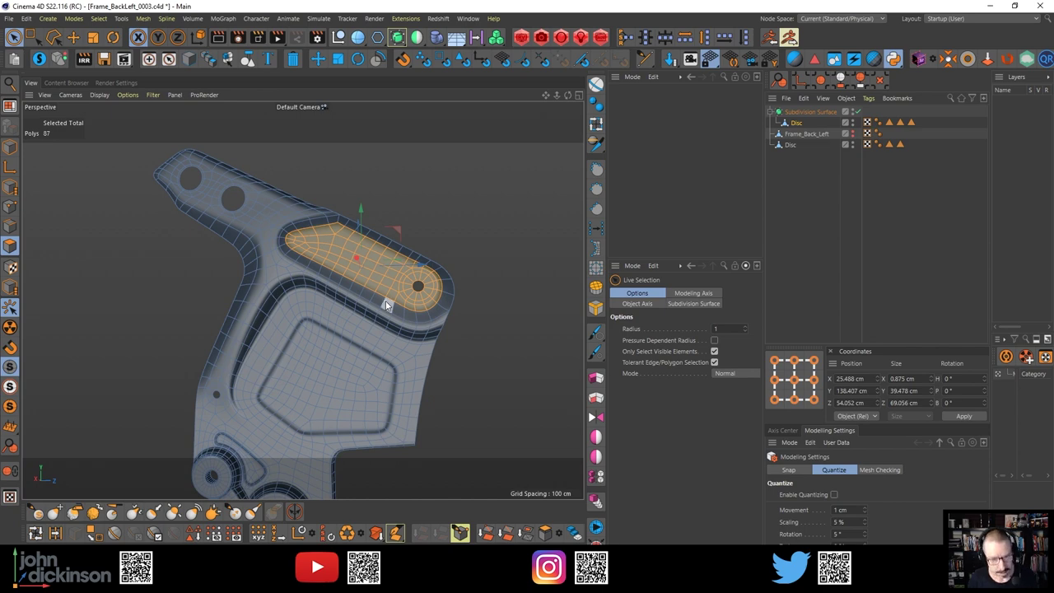
key("ctrl+r")
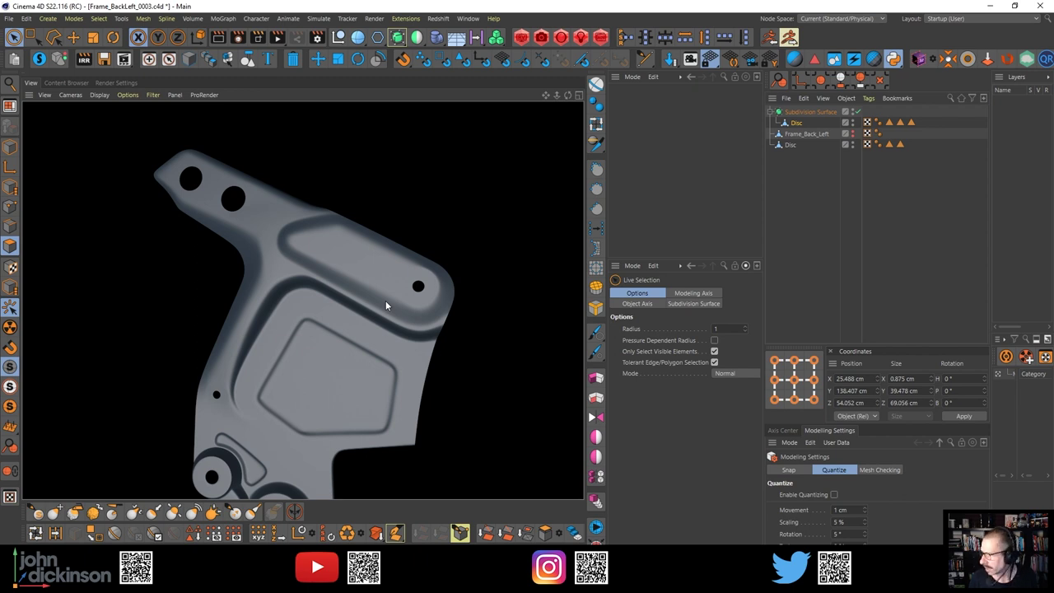
Set the Right view's background image transparency to 0%
middle_click(427, 315)
middle_click(249, 368)
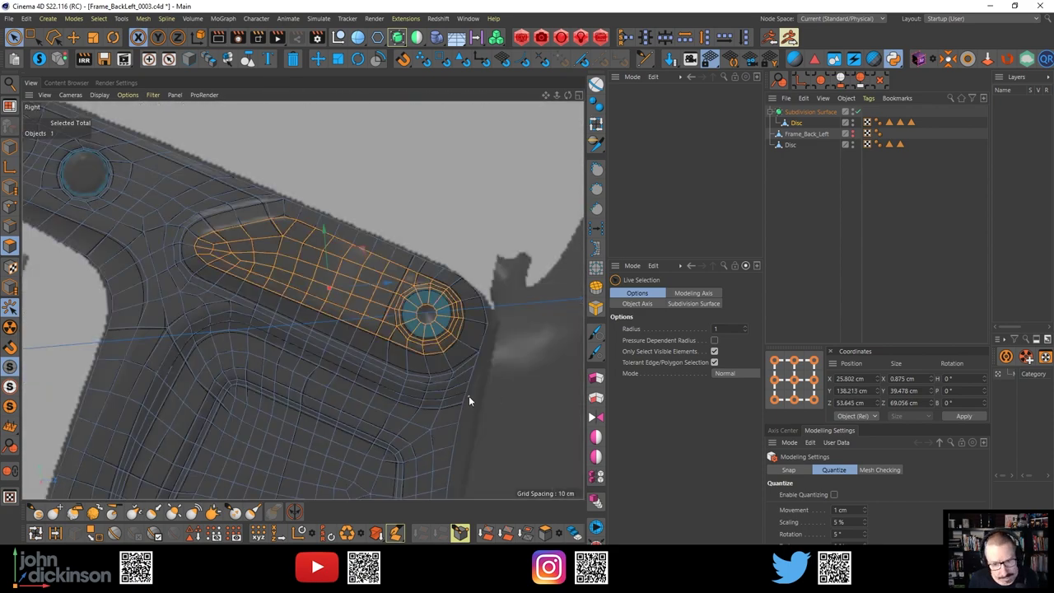
scroll(467, 393, "up", 3)
scroll(466, 356, "down", 5)
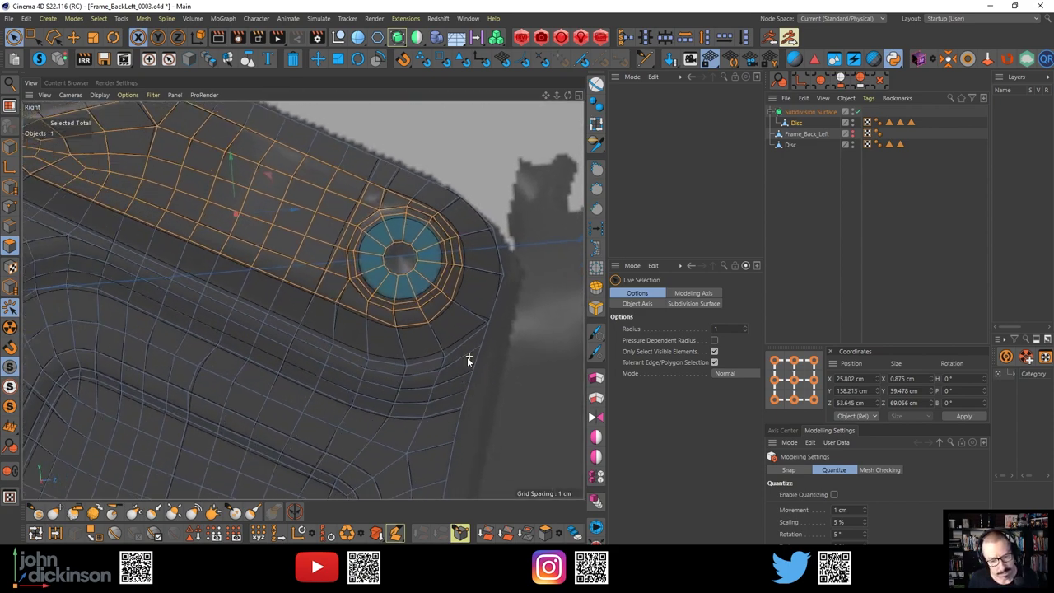
middle_click_drag(419, 342, 430, 386, "alt")
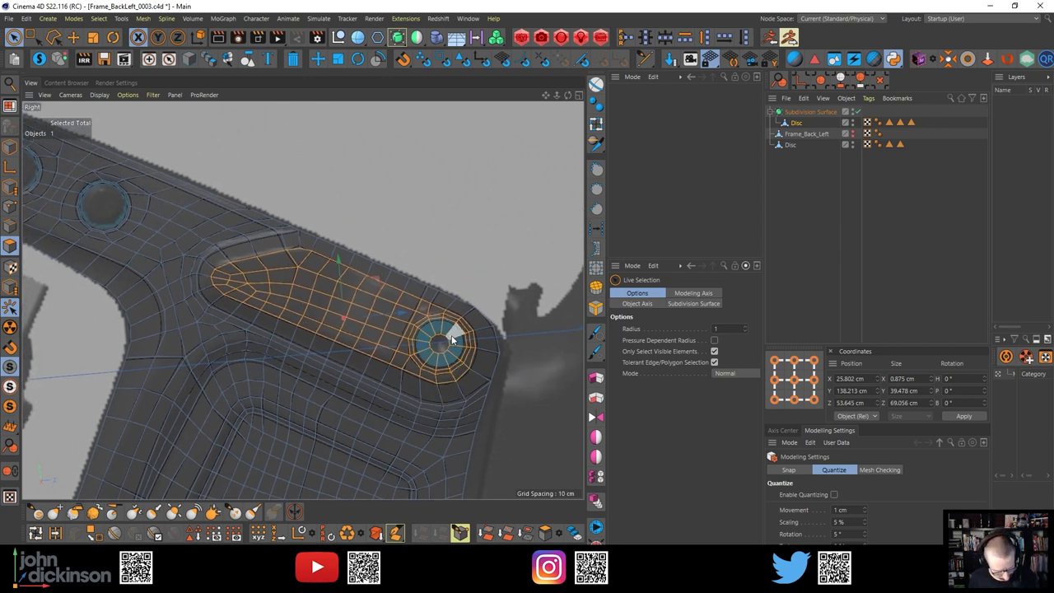
key("ctrl+d")
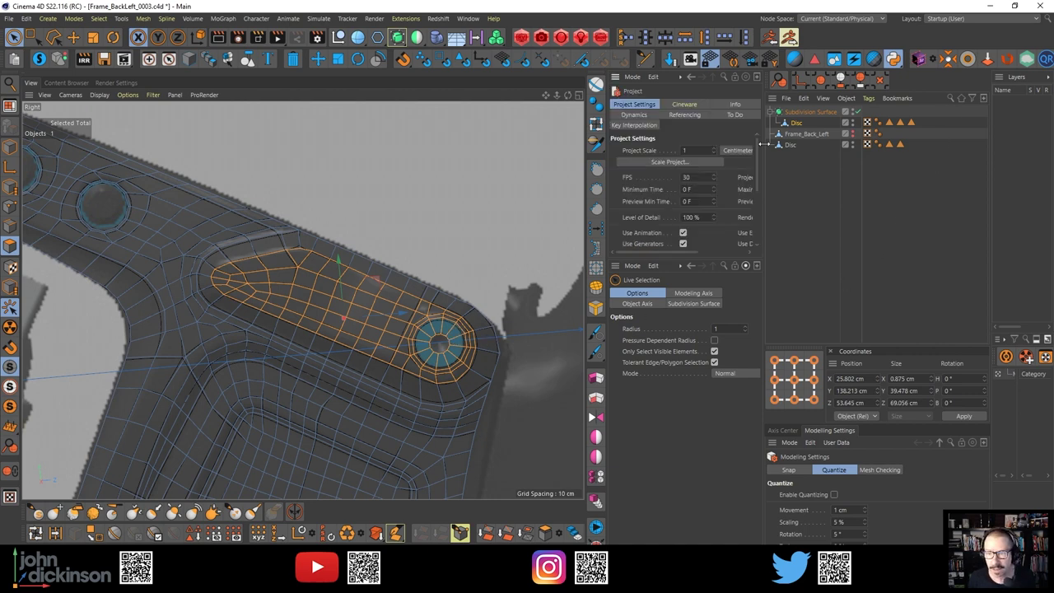
key("shift+v")
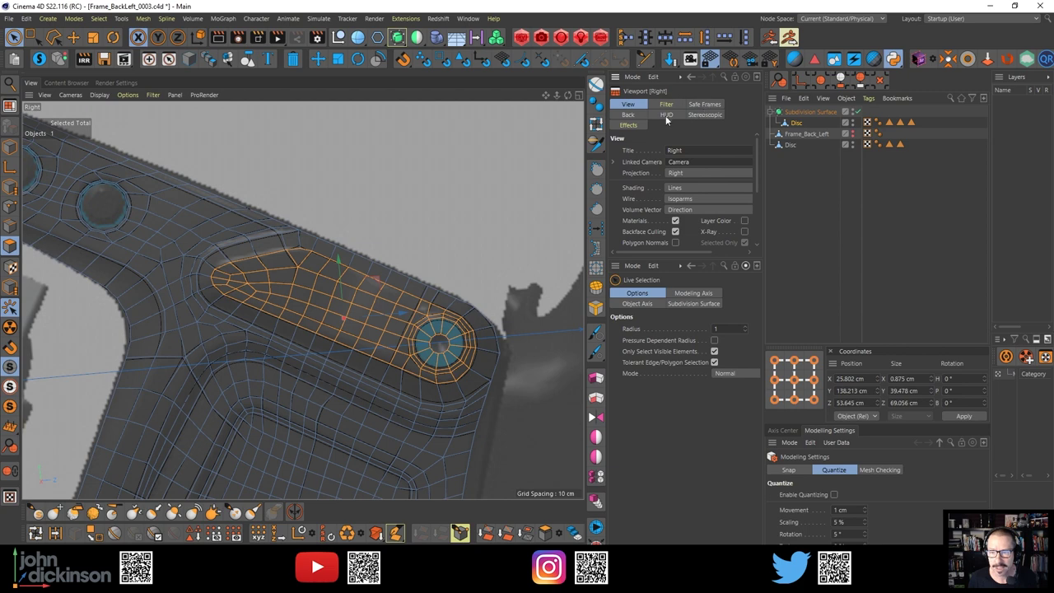
left_click(628, 115)
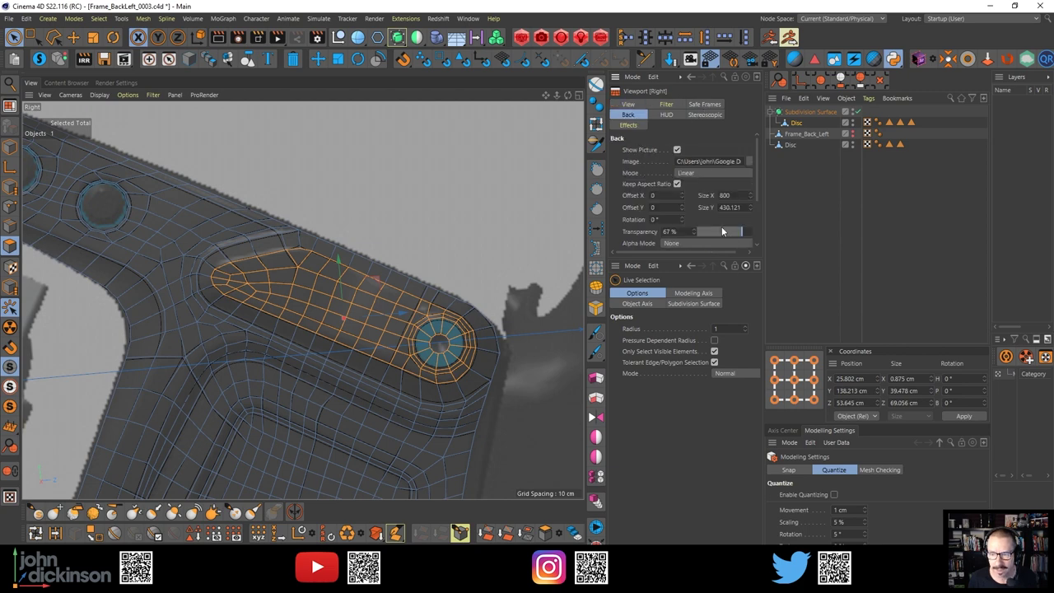
left_click_drag(719, 233, 688, 243)
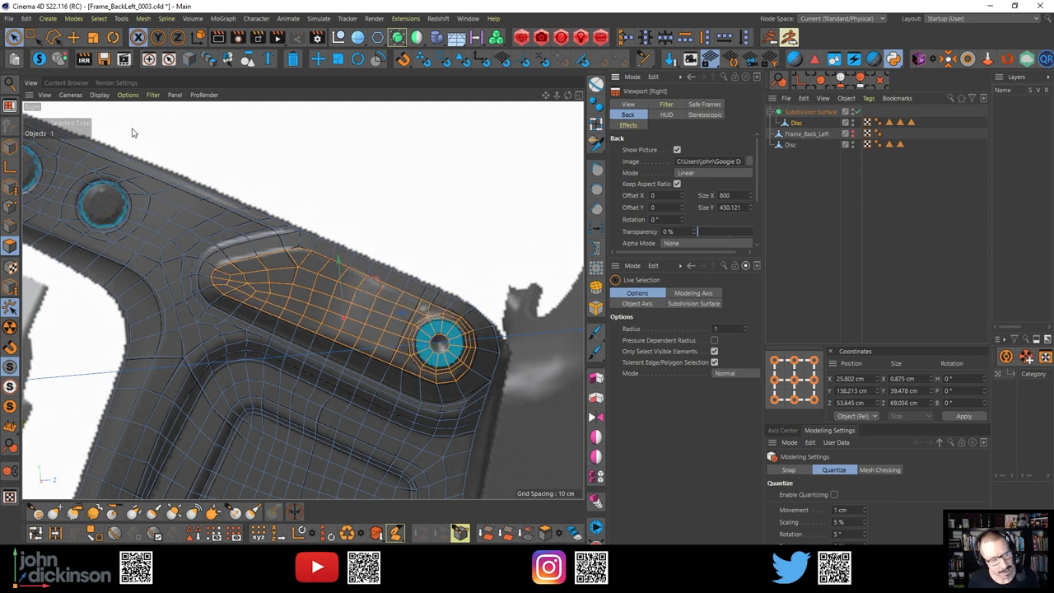
Enlarge the Live Selection radius to 21 and deselect the mounting area's pointed end, keeping the polygons around and beside the bolt hole
middle_click_drag(273, 244, 284, 244)
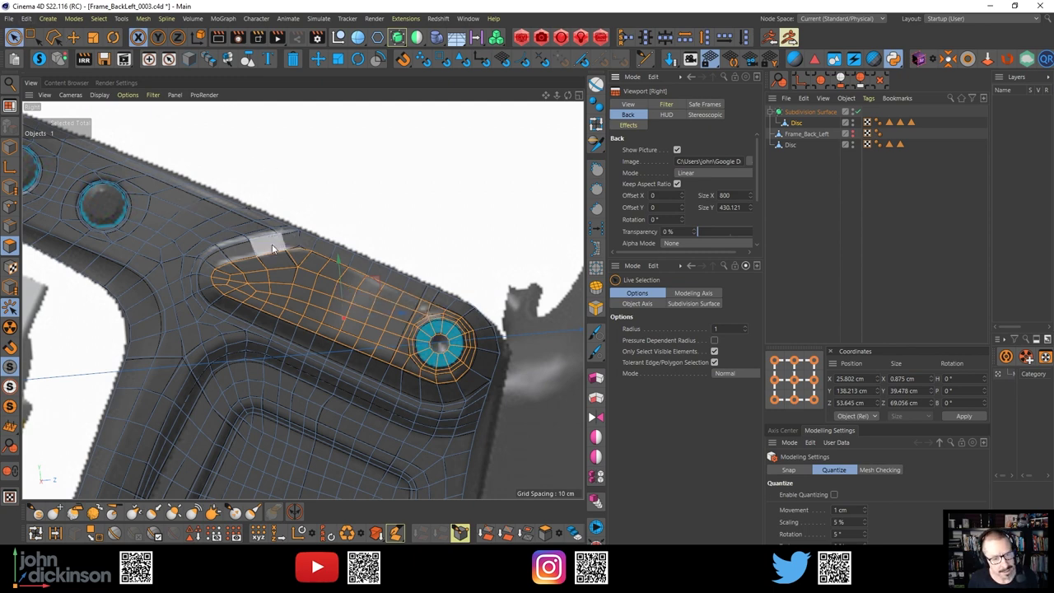
mouse_move(229, 282)
left_mouse_down("ctrl")
mouse_move(301, 233)
mouse_move(282, 258)
mouse_move(297, 280)
mouse_move(328, 249)
mouse_move(342, 264)
mouse_move(321, 338)
mouse_move(353, 287)
mouse_move(348, 327)
left_mouse_up("ctrl")
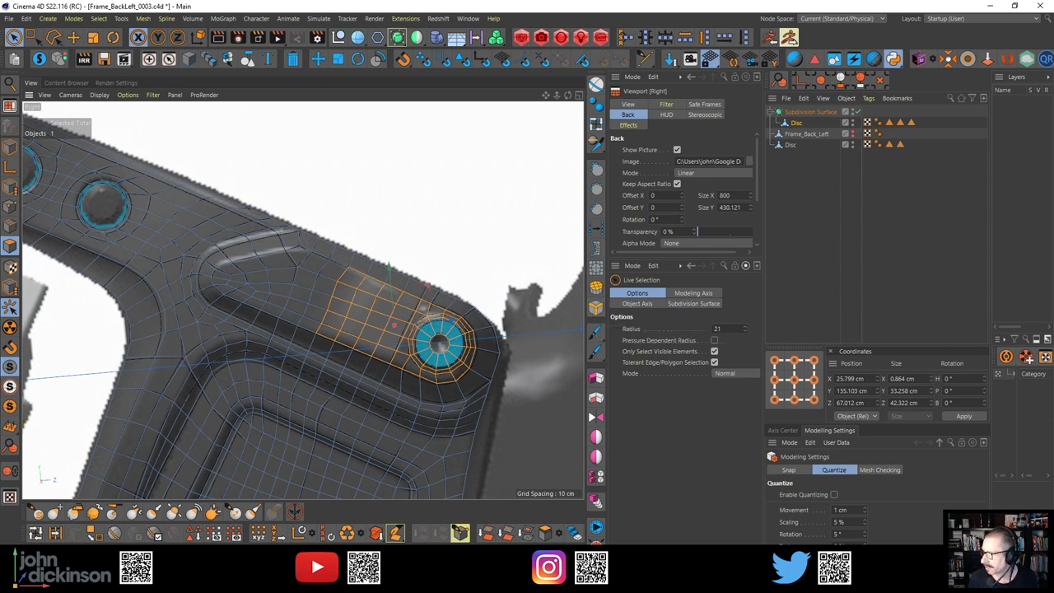
left_click_drag(1052, 144, 458, 84)
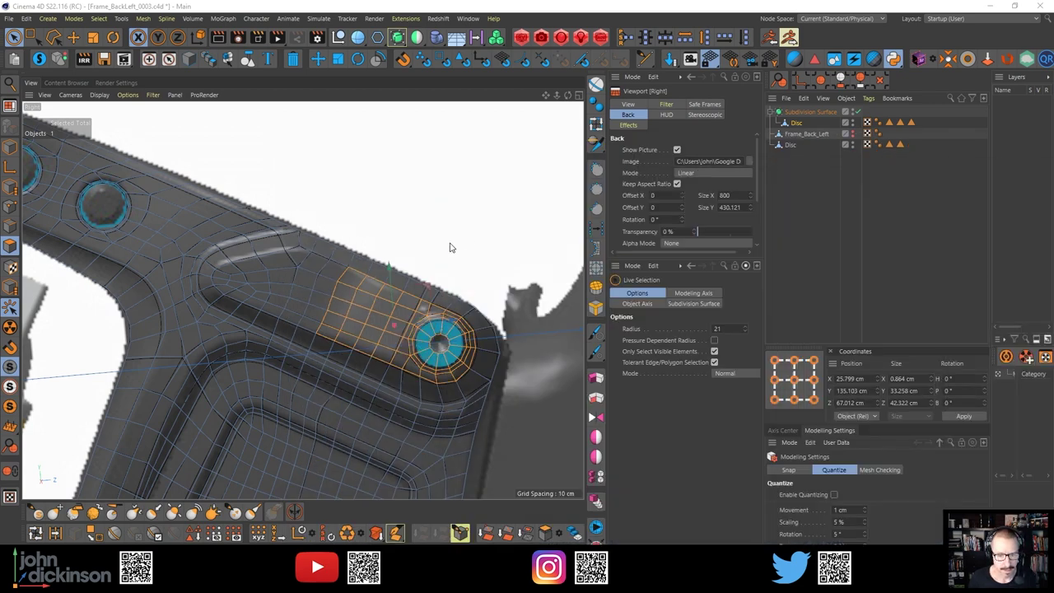
Try raising the selected polygons around the bolt hole in the Perspective view and undo the move
middle_click(450, 247)
middle_click(235, 228)
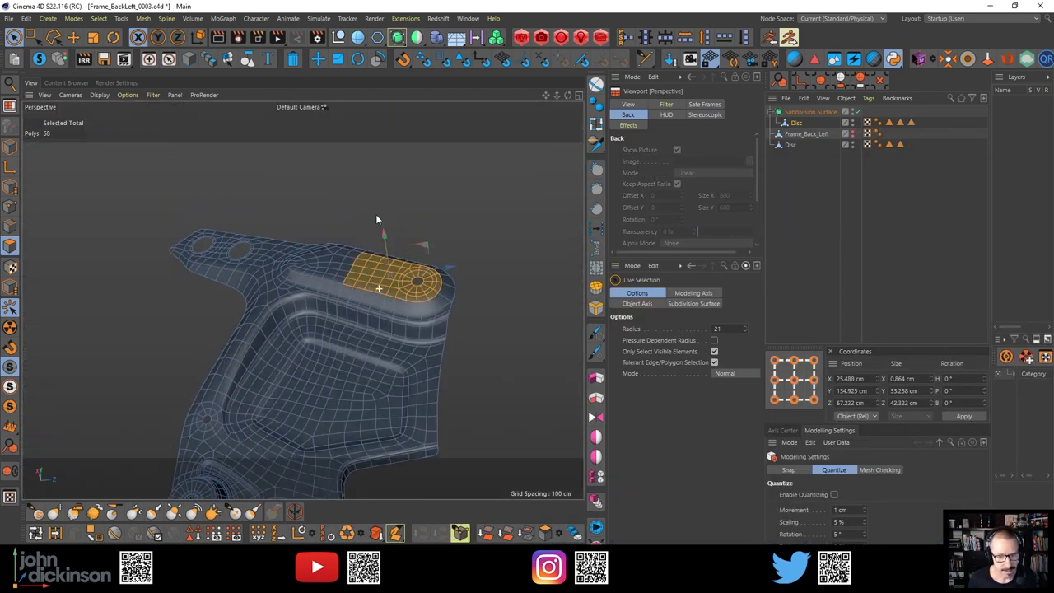
left_click_drag(375, 219, 381, 207, "alt")
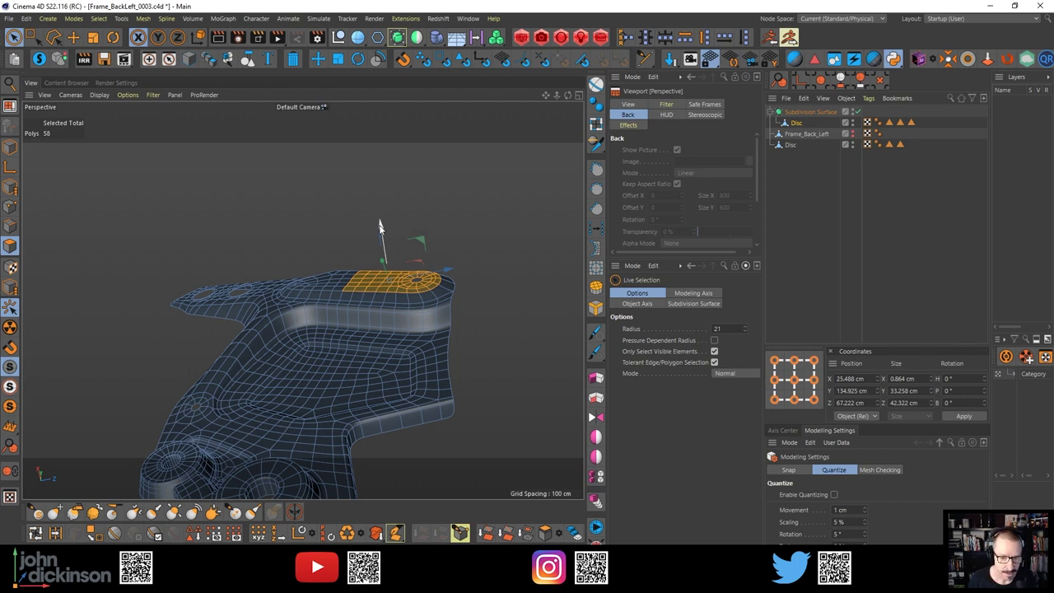
left_click_drag(381, 225, 375, 208)
key("ctrl+z")
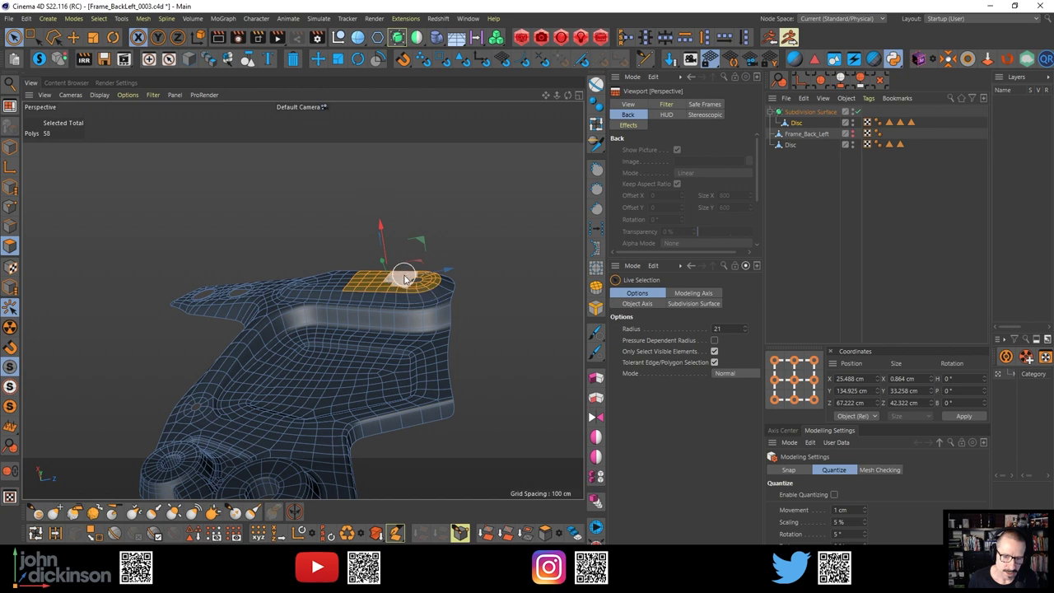
Examine the selected polygons around the bolt hole up close in the Perspective view with subdivision smoothing turned off
left_click_drag(404, 278, 406, 306, "alt")
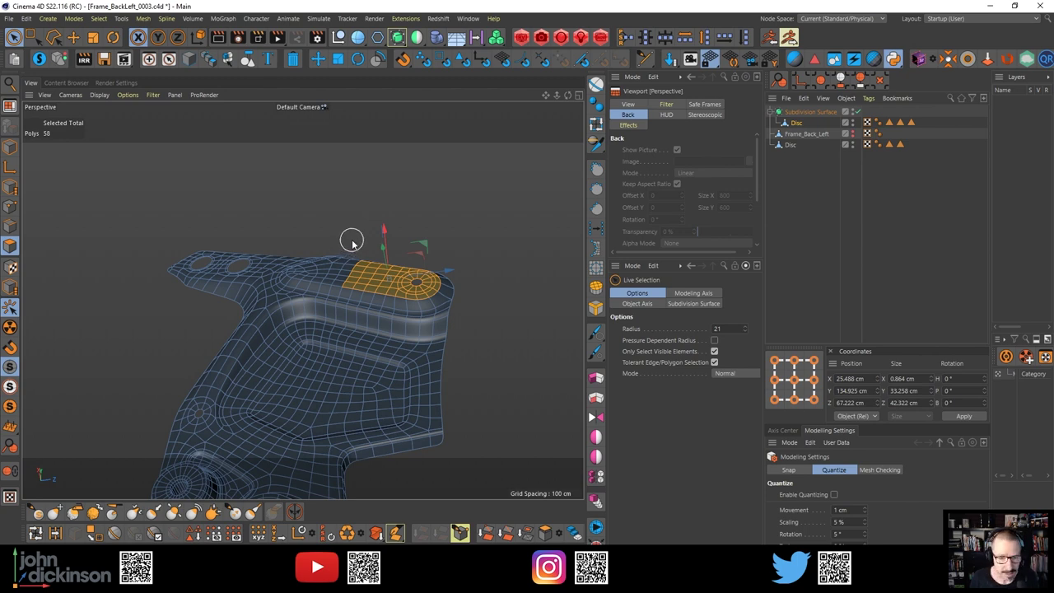
right_click_drag(438, 284, 426, 306, "alt")
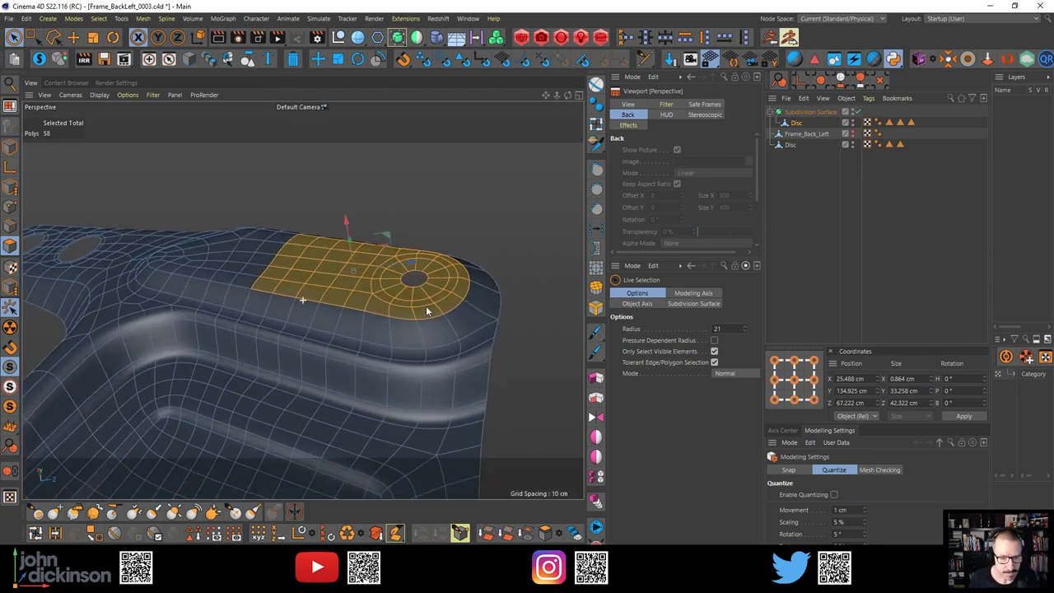
left_click_drag(426, 306, 439, 273, "alt")
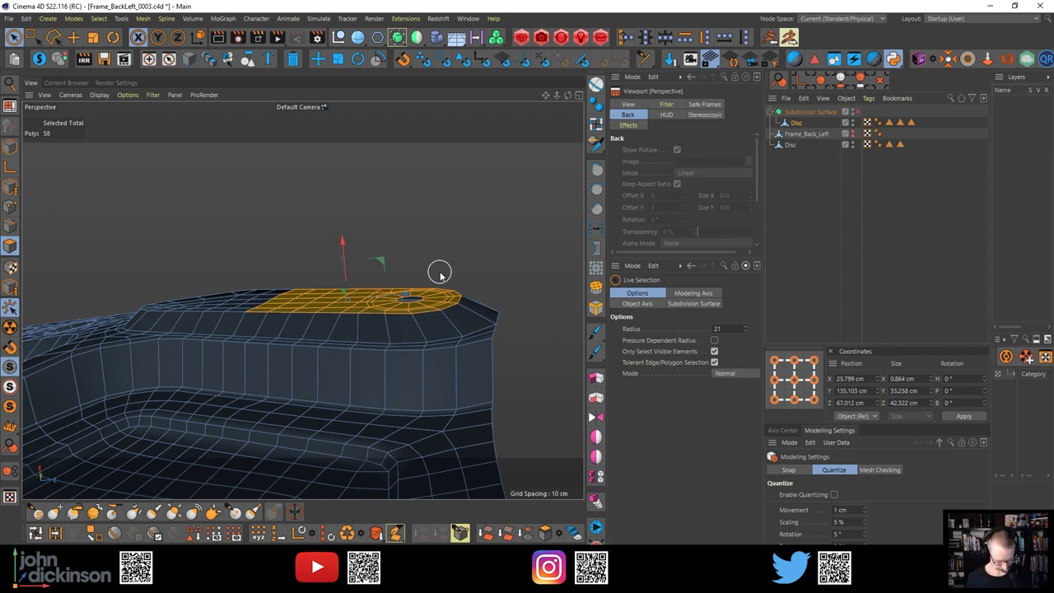
middle_click_drag(412, 312, 409, 318, "alt")
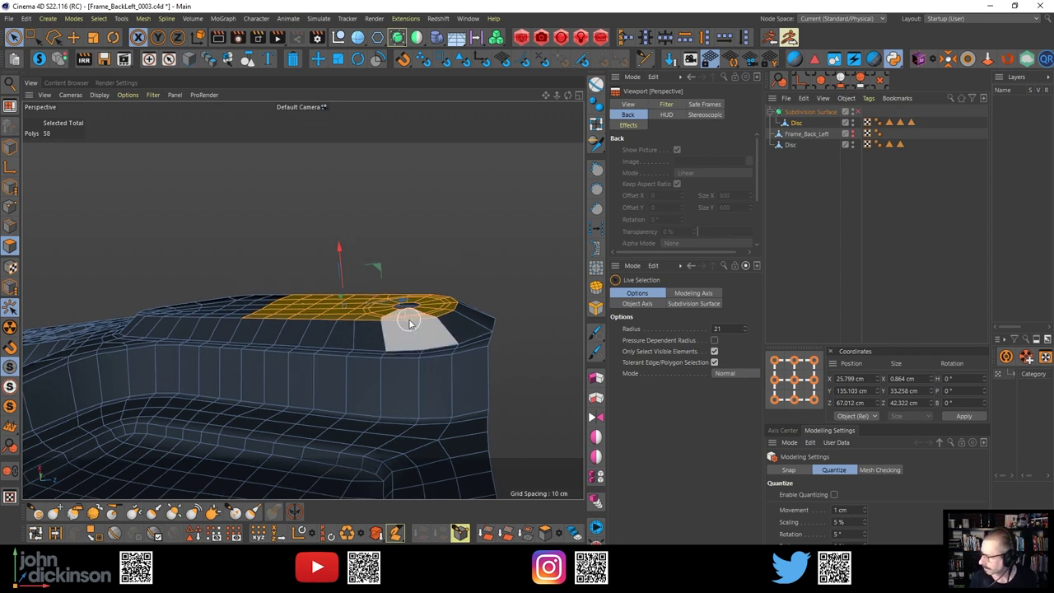
left_click_drag(409, 321, 407, 353, "alt")
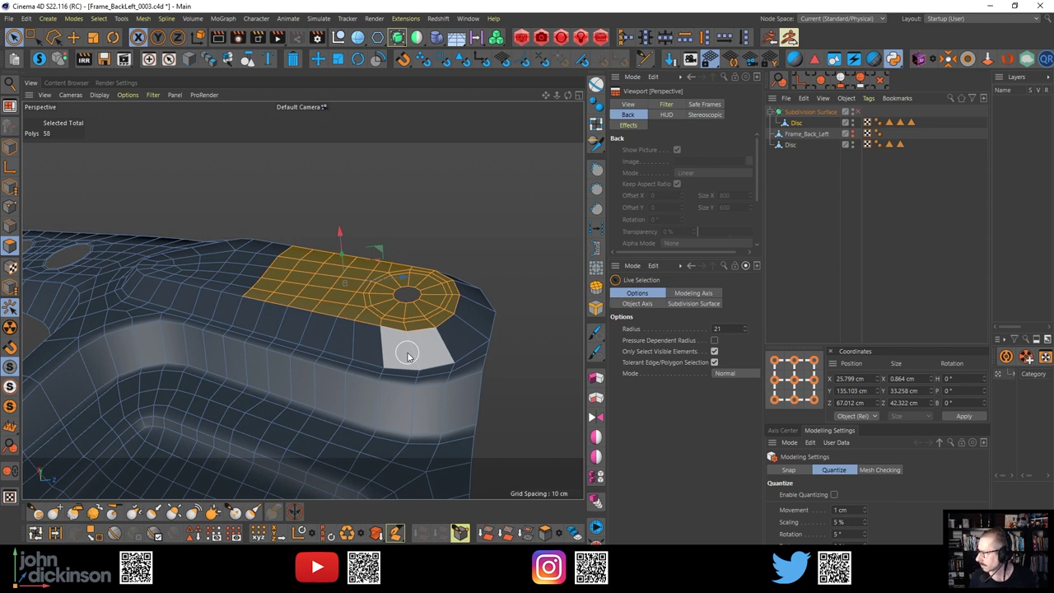
left_click_drag(462, 337, 427, 297, "alt")
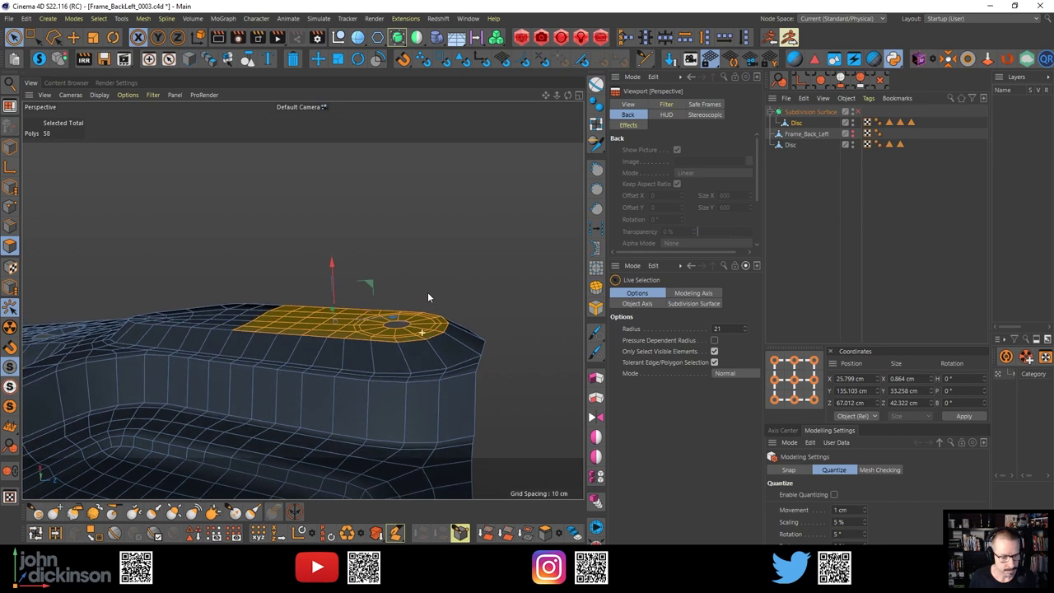
Compare the selected bolt hole area with the reference photo and with the background image in the Right view
middle_click(442, 226)
middle_click(264, 401)
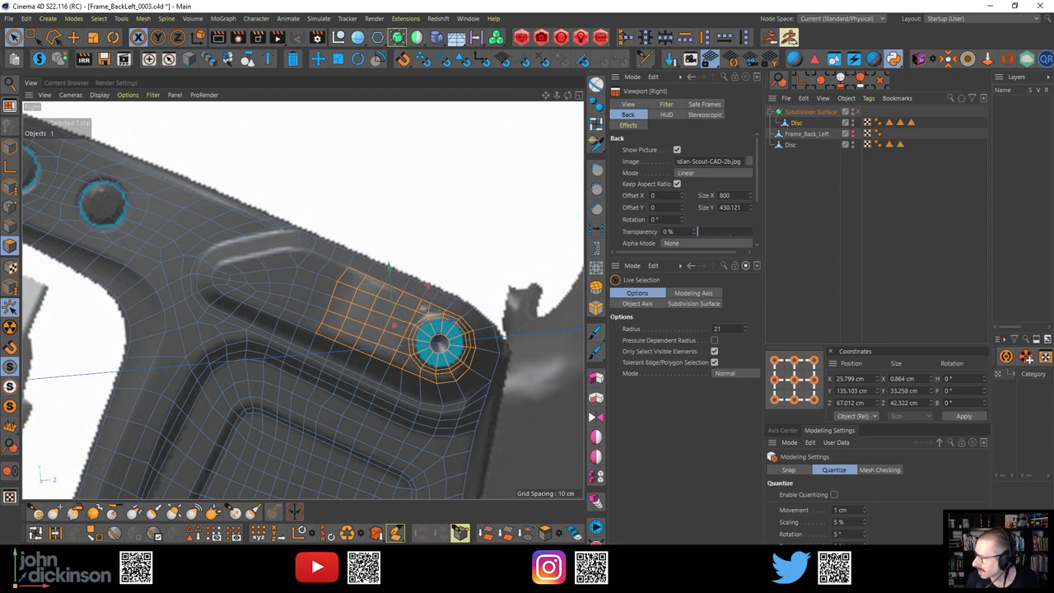
left_click_drag(1053, 76, 326, 72)
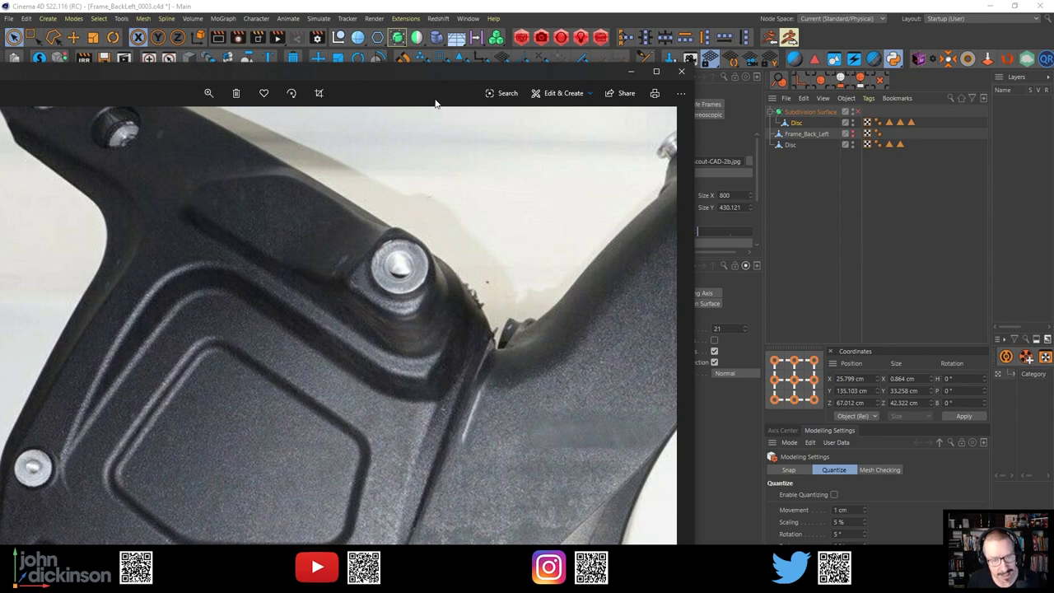
left_click_drag(377, 71, 1053, 212)
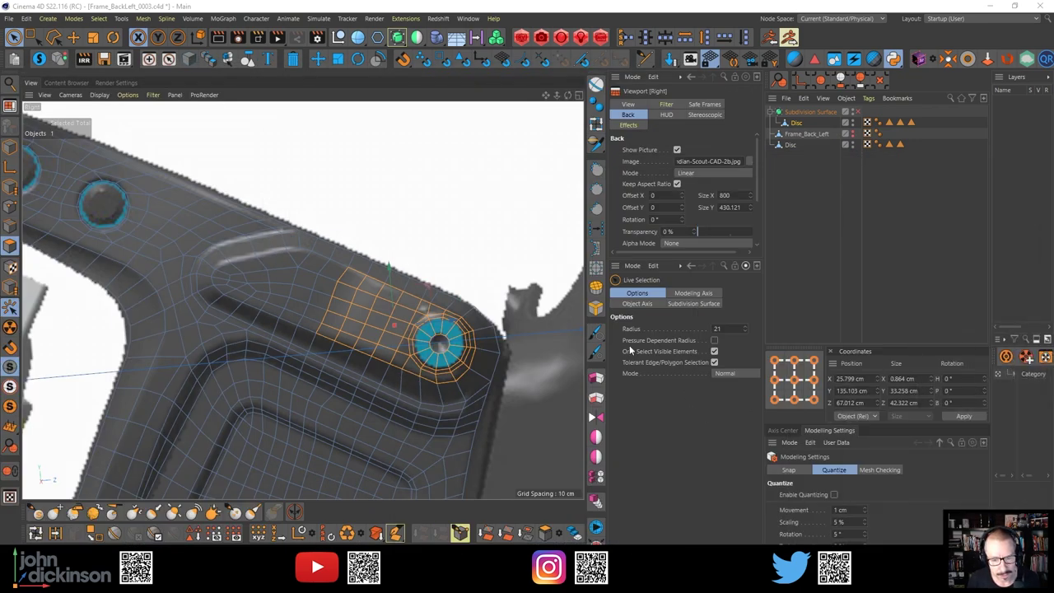
middle_click(392, 206)
middle_click(252, 217)
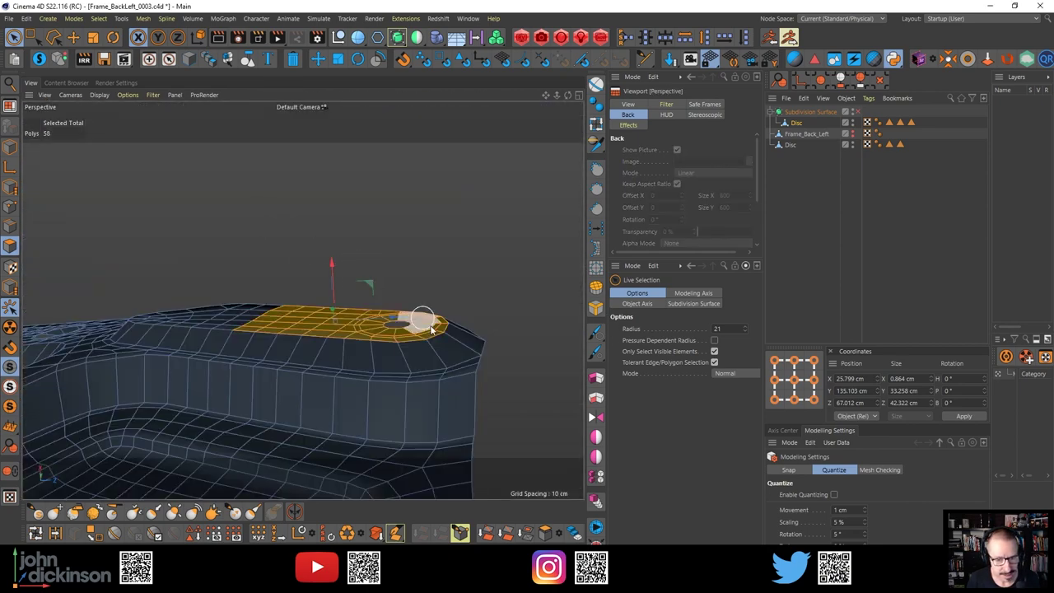
left_click_drag(417, 318, 441, 361, "alt")
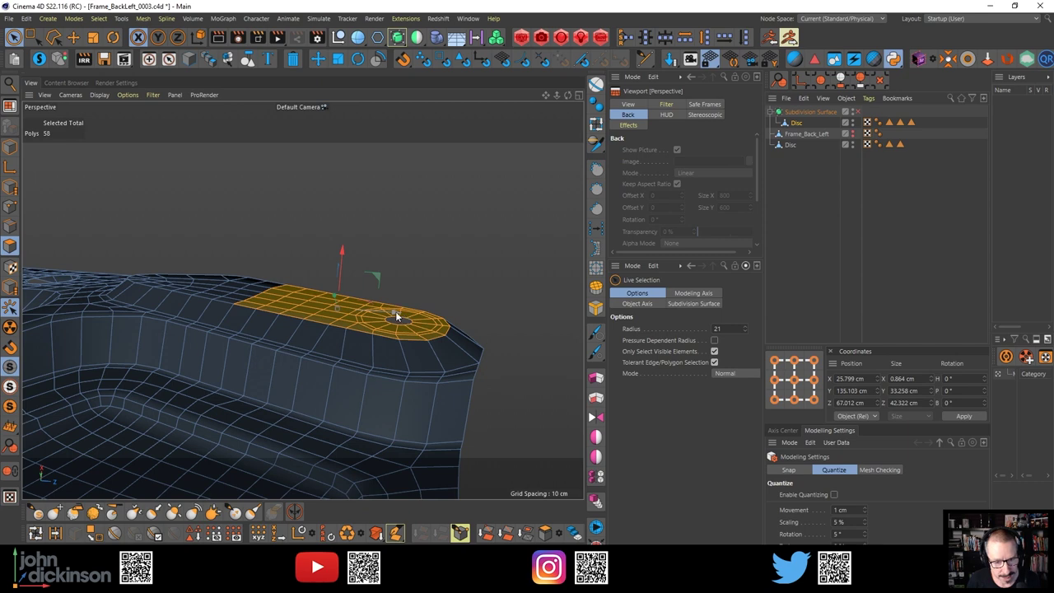
middle_click(450, 247)
middle_click(233, 386)
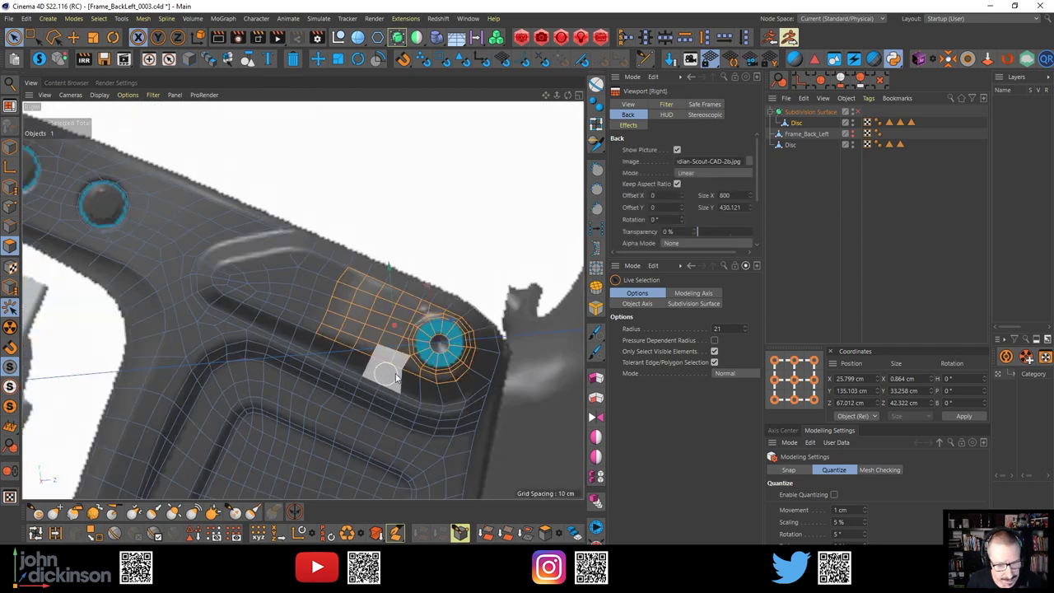
key("s")
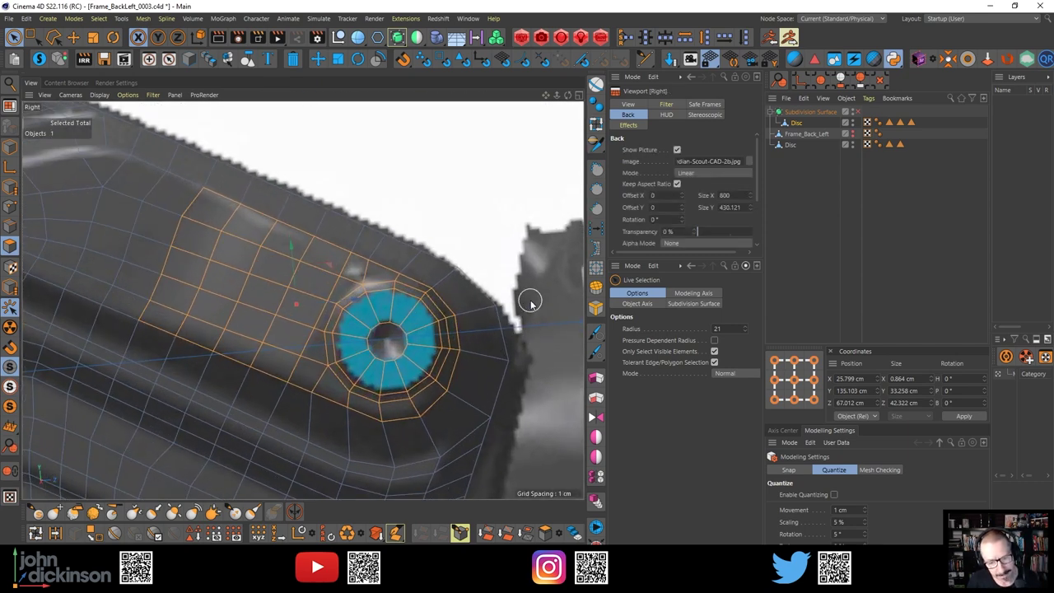
scroll(529, 300, "down", 5)
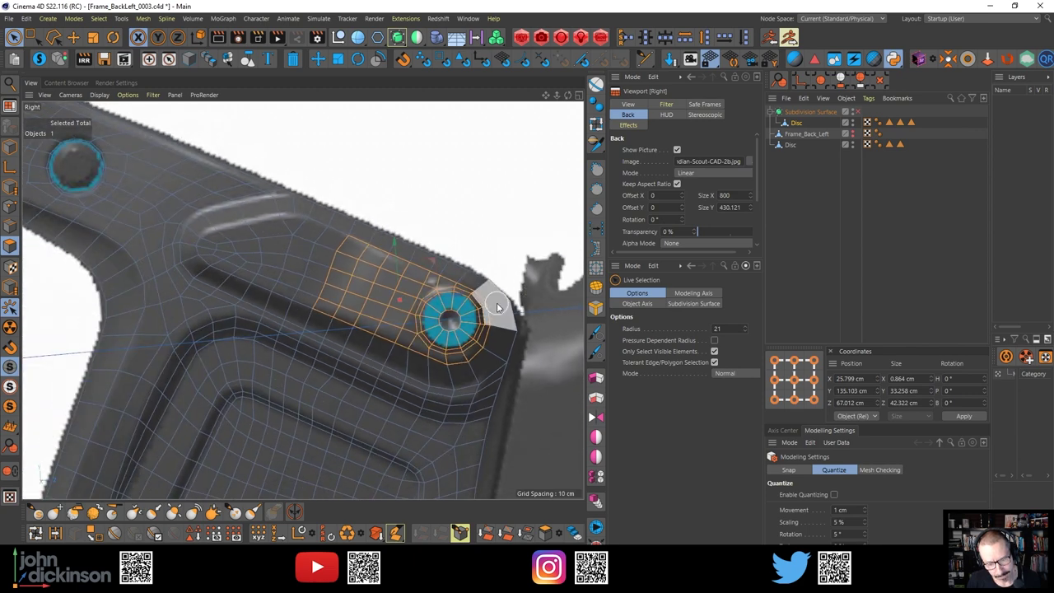
middle_click_drag(522, 371, 488, 344)
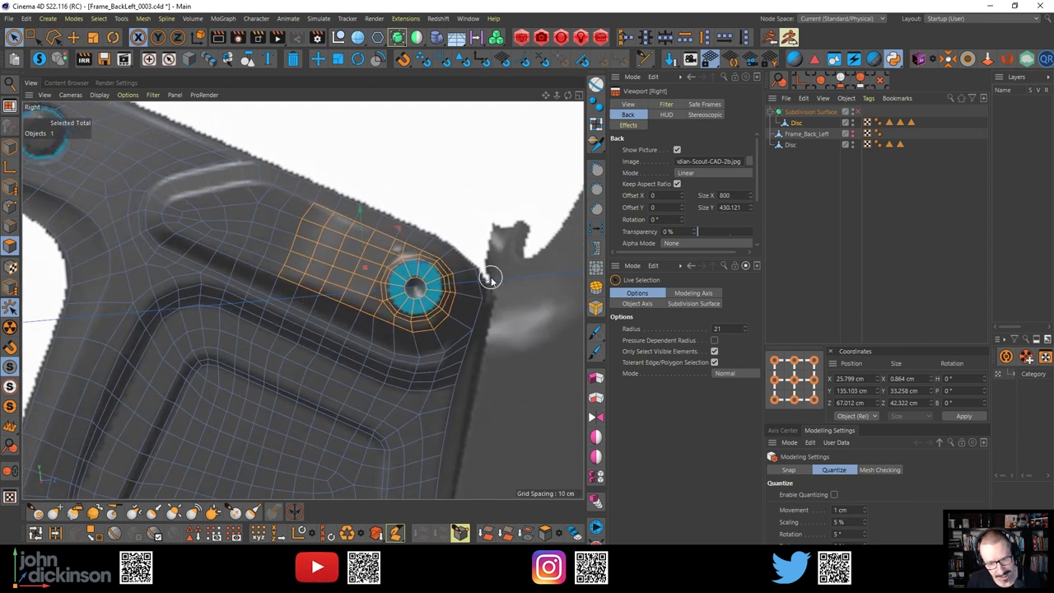
Use Rectangle Selection in point mode to select the four points on the panel's outer edge beside the bolt hole in the Perspective view
middle_click(541, 309)
middle_click(299, 245)
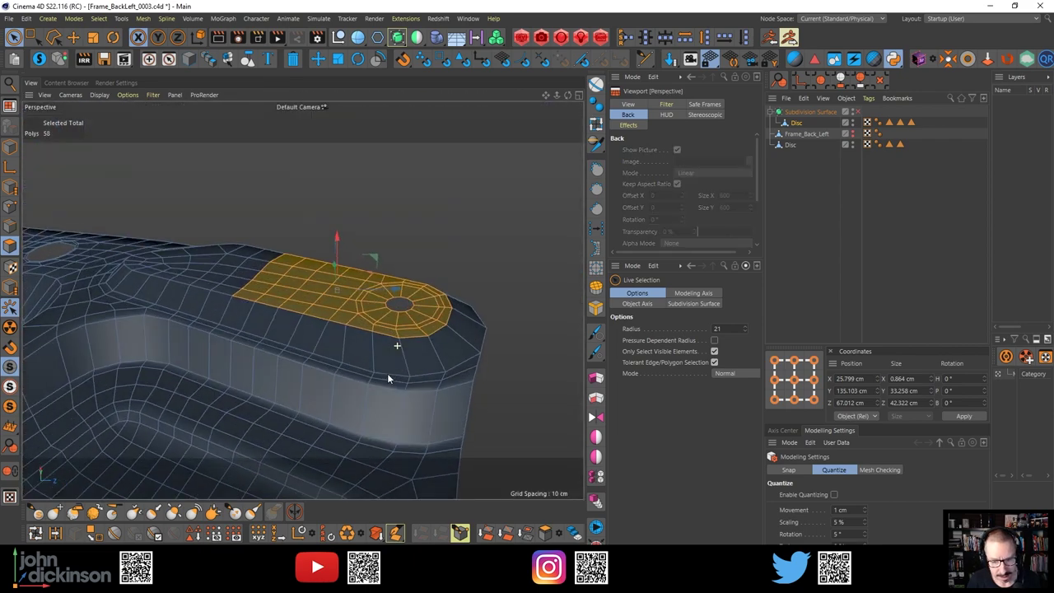
left_click(33, 37)
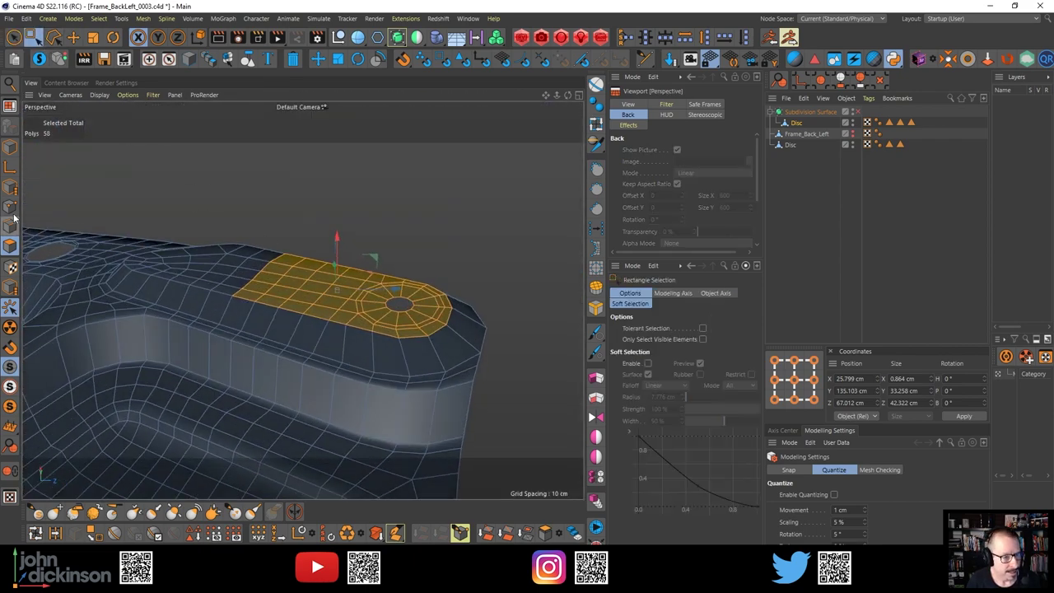
left_click(10, 188)
key("Return")
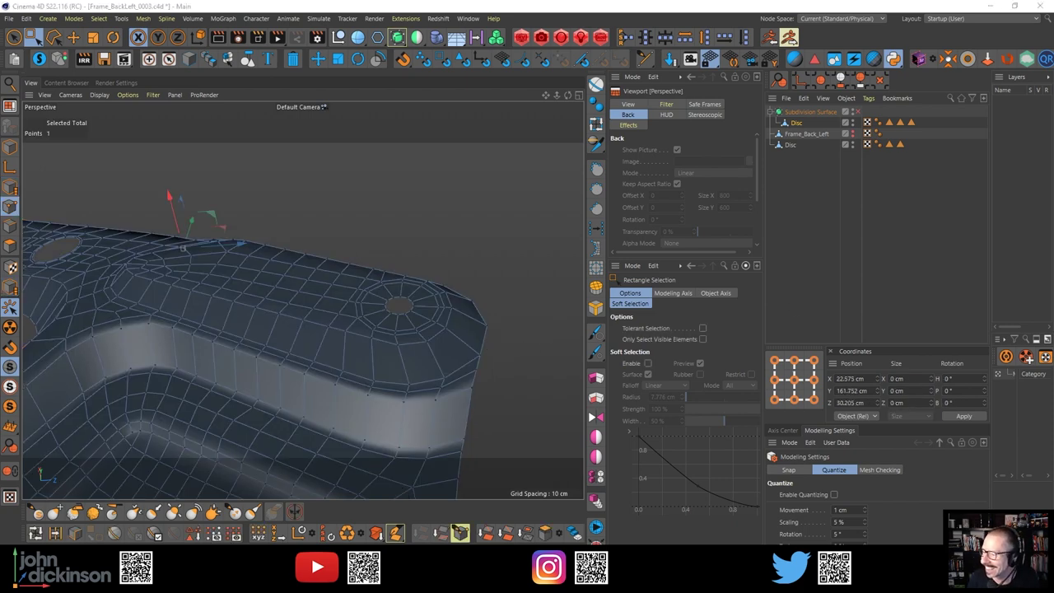
left_click_drag(438, 325, 512, 305, "alt")
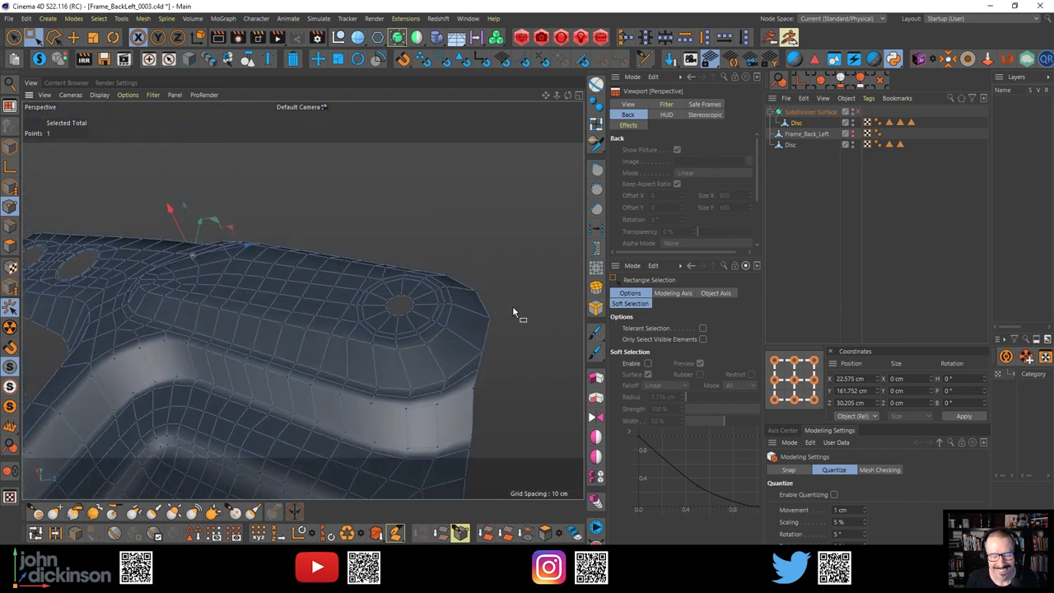
left_click_drag(527, 265, 471, 379)
left_click_drag(450, 330, 465, 354, "alt")
Move the four selected outer edge points slightly inward towards the bolt hole in the Right view
middle_click(539, 288)
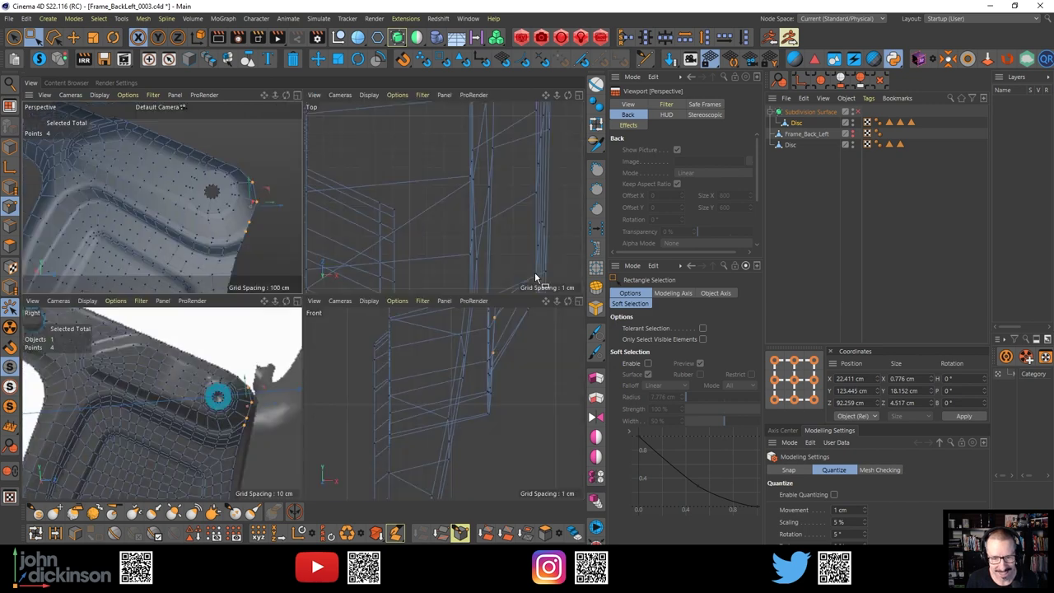
middle_click(213, 333)
scroll(556, 290, "up", 3)
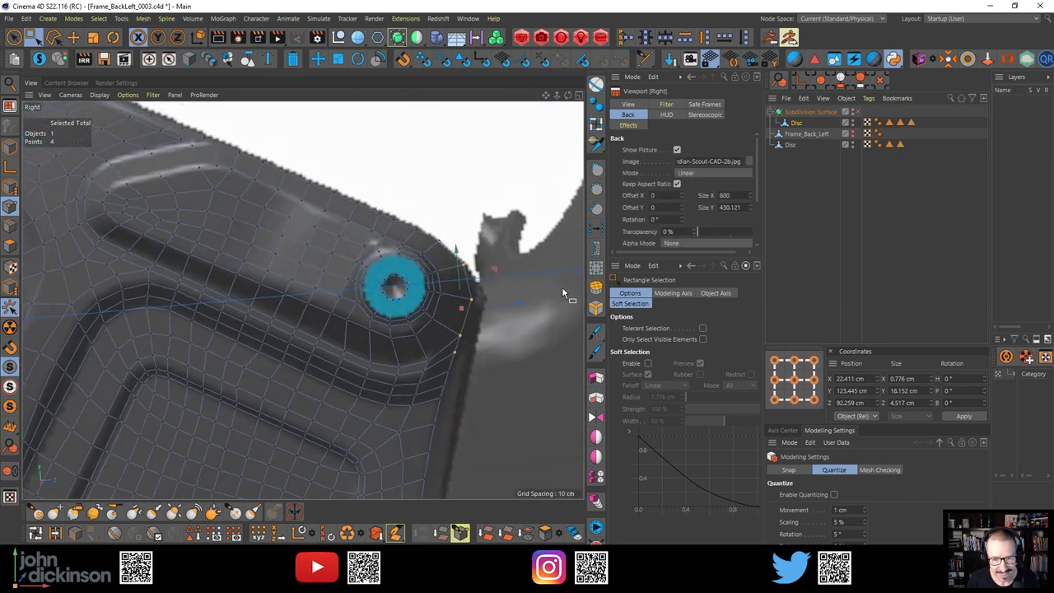
left_click_drag(511, 301, 503, 307)
scroll(449, 358, "up", 3)
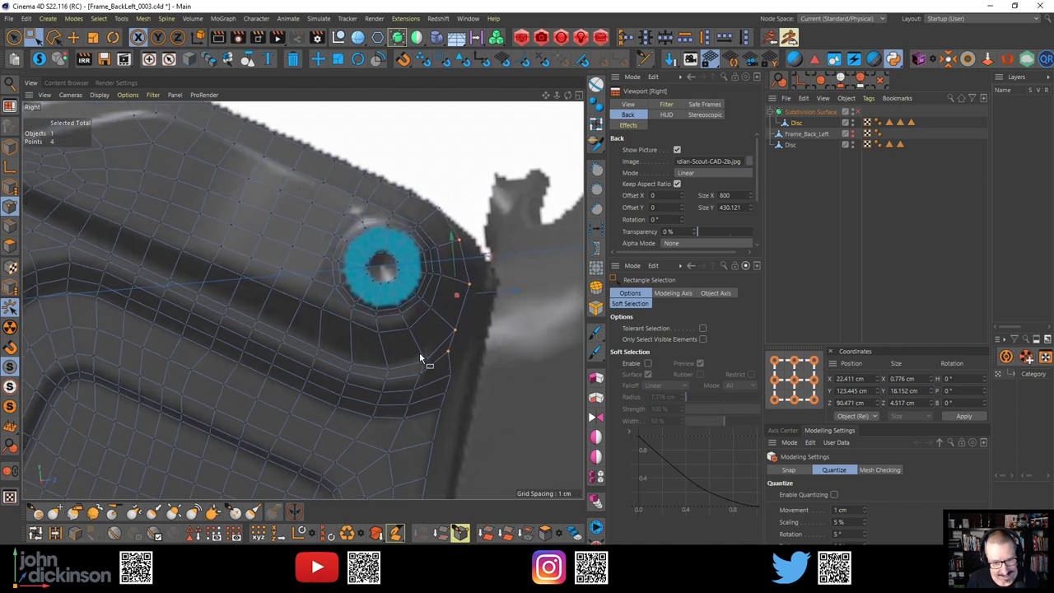
Adjust the points where the groove below the bolt hole meets the outer edge, moving them down along the reference outline
left_click_drag(419, 356, 425, 381)
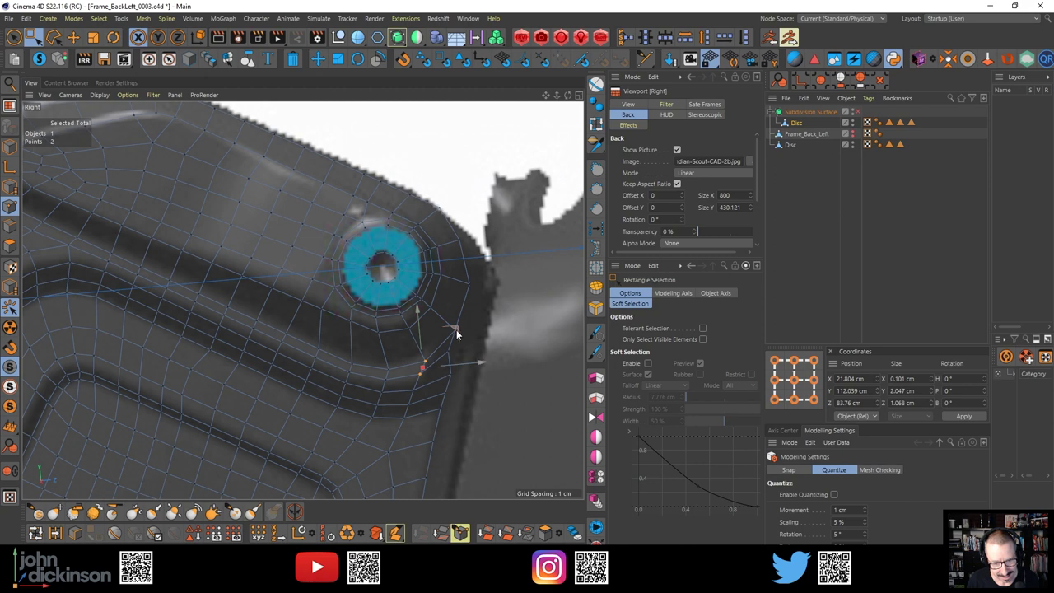
mouse_move(457, 333)
left_mouse_down()
mouse_move(459, 321)
mouse_move(444, 353)
mouse_move(459, 350)
left_mouse_up()
left_click(411, 385)
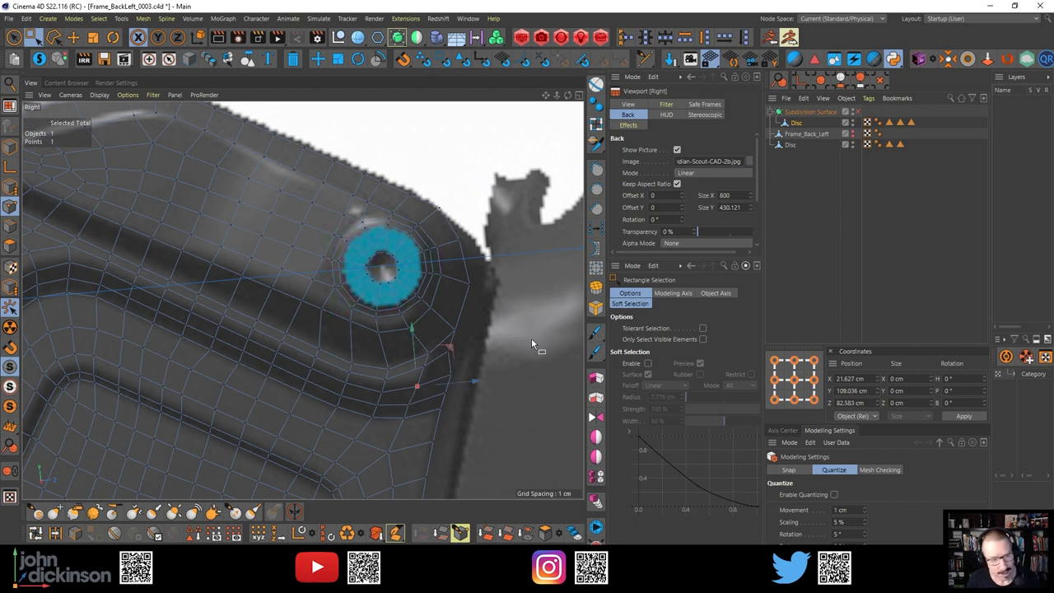
left_click(73, 38)
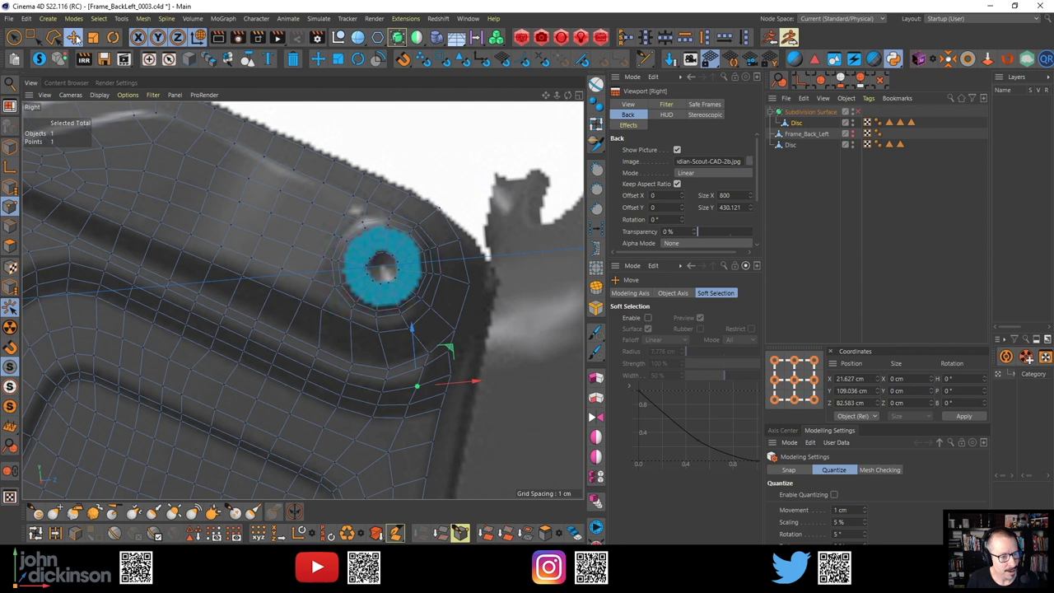
left_click(10, 309)
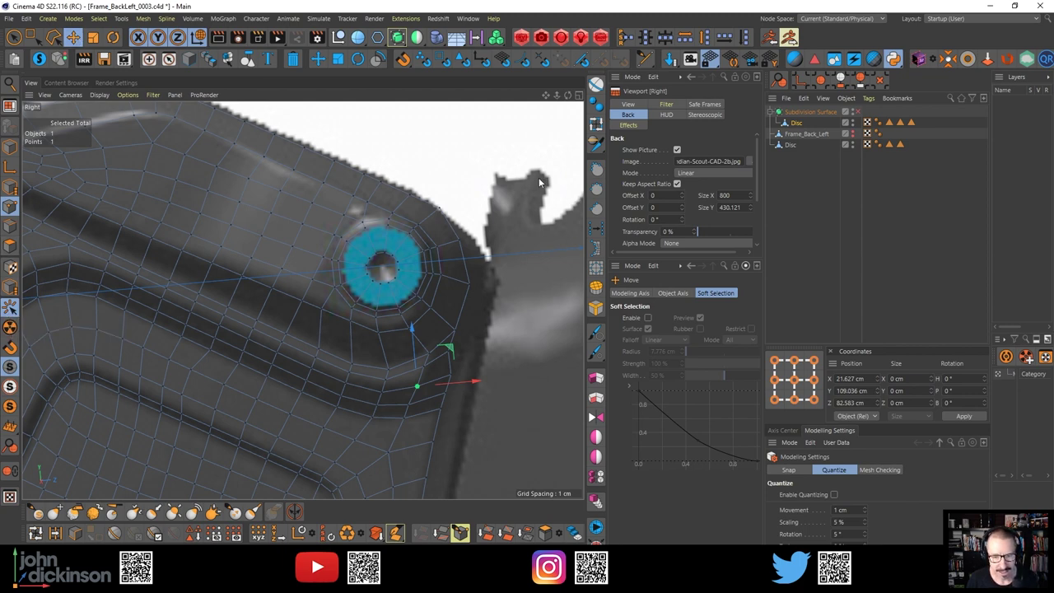
left_click(507, 298)
left_click(450, 355)
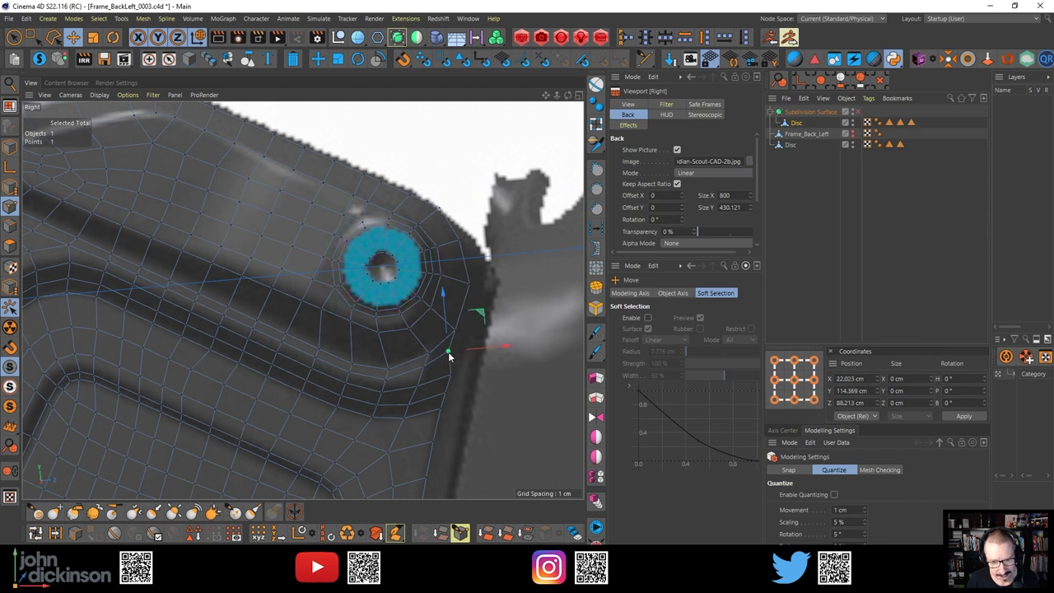
left_click_drag(451, 358, 450, 376)
left_click(454, 332)
left_click(505, 371)
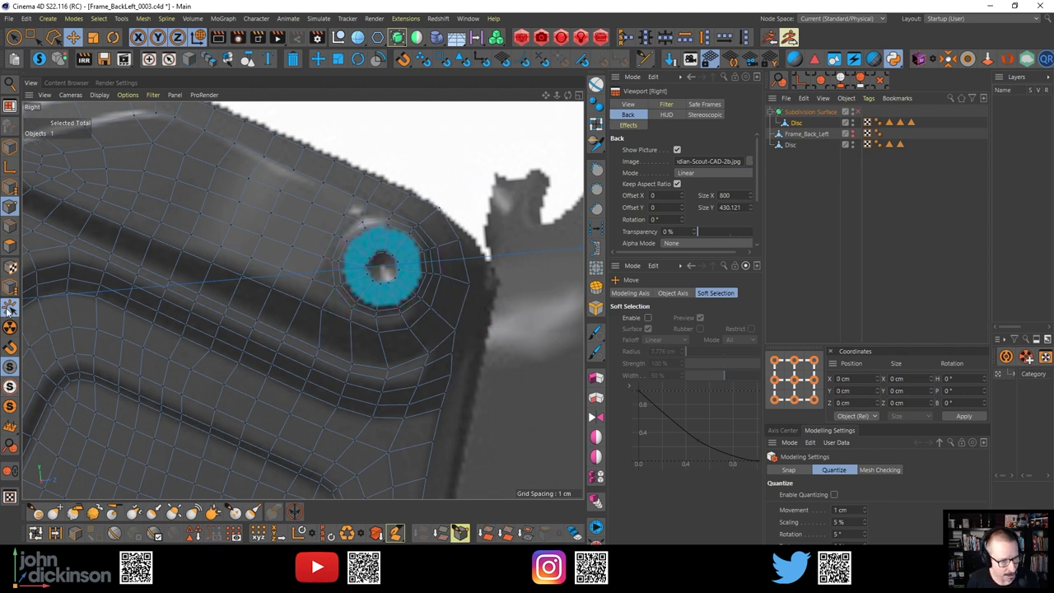
Nudge the outer edge points at the ends of the lower groove loops one by one to follow the panel's sloping side
left_click(452, 375)
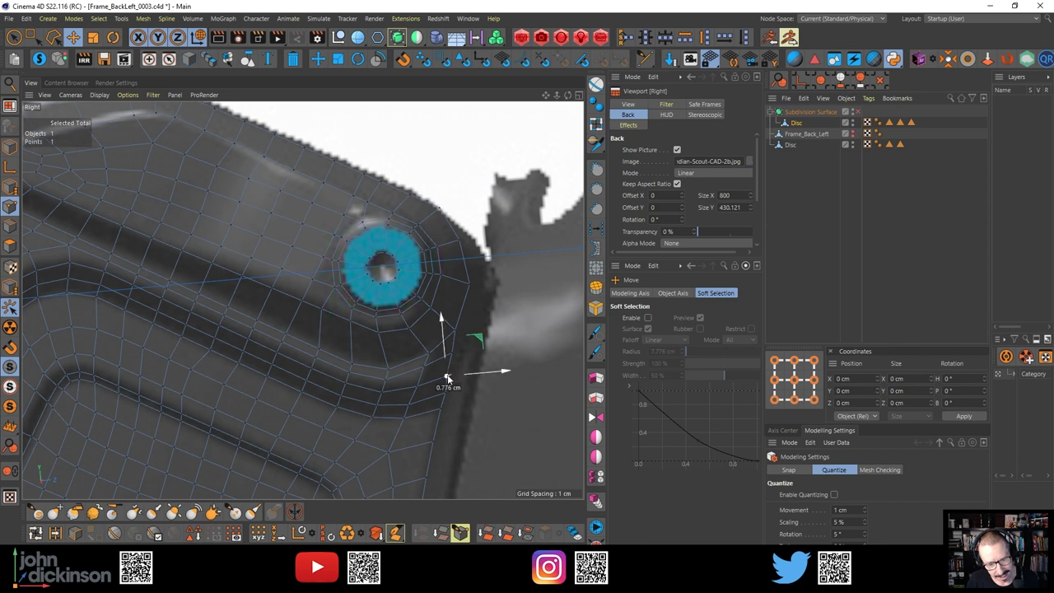
left_click(442, 387)
left_click(446, 395)
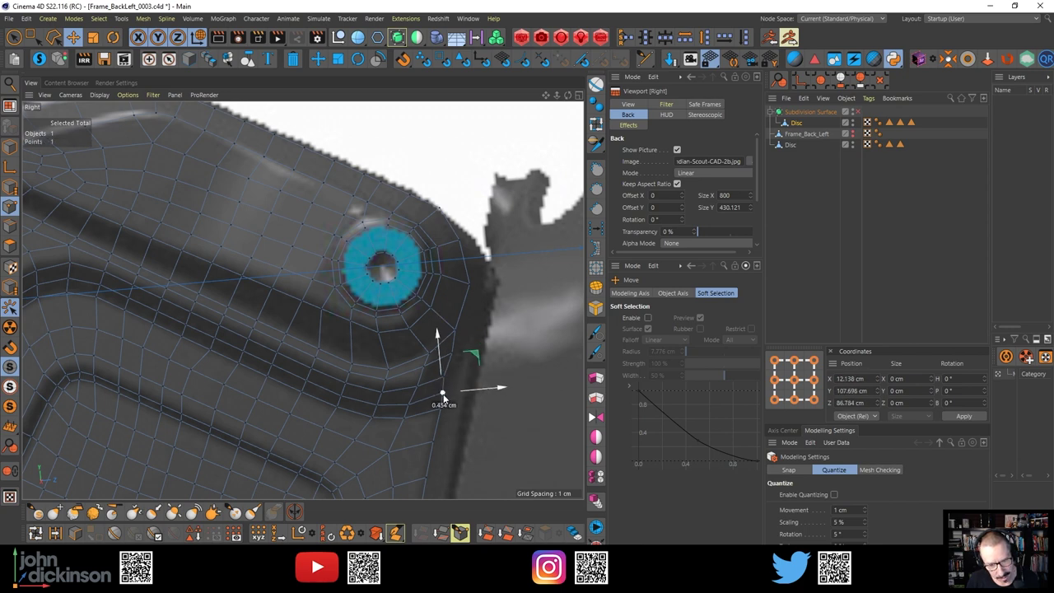
left_click(441, 401)
left_click(437, 412)
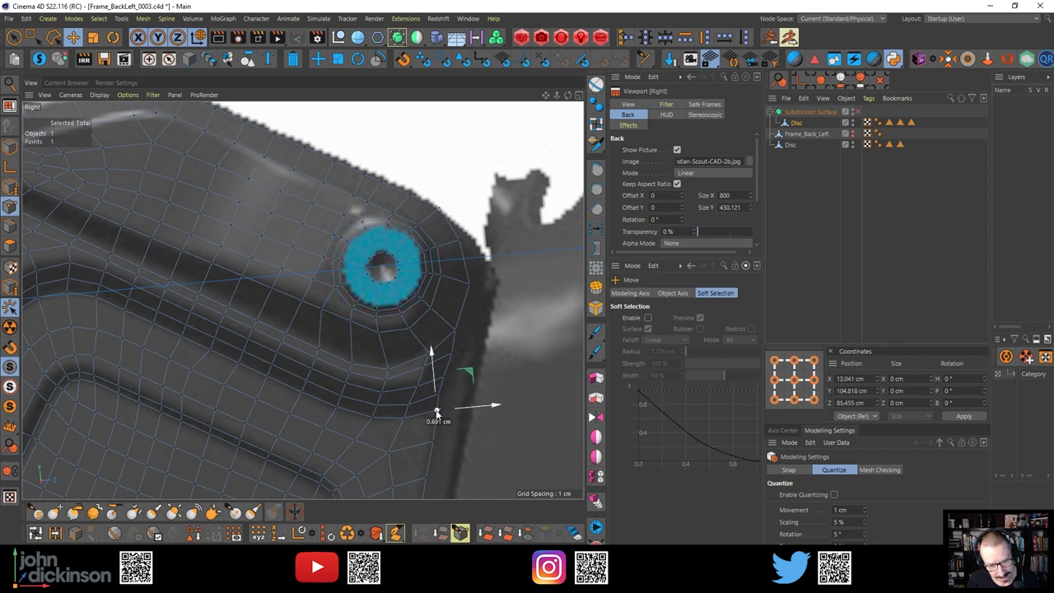
left_click(429, 435)
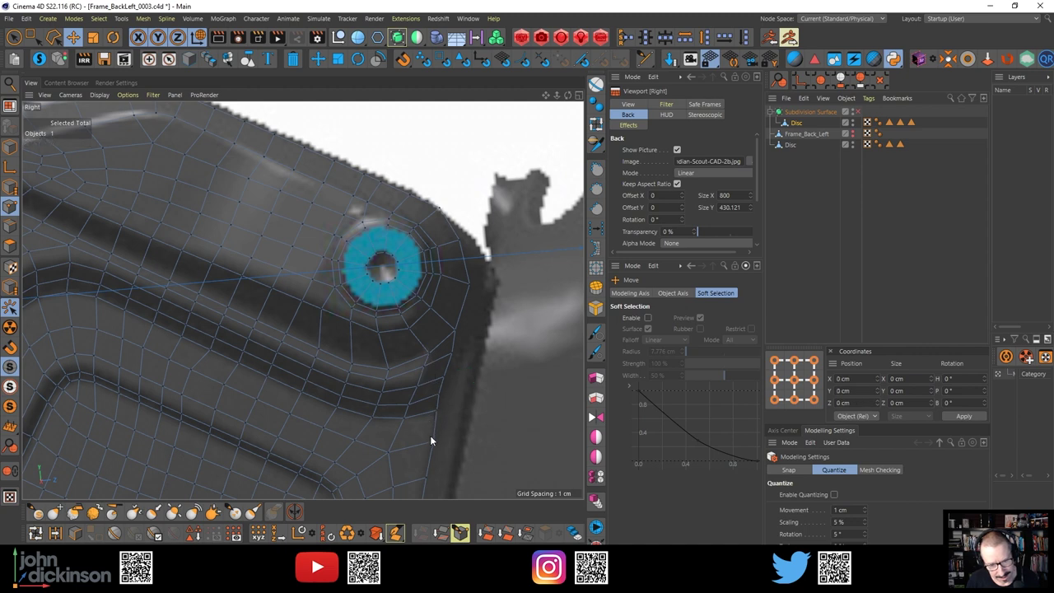
left_click(430, 442)
Make a Line Cut from the outer edge point below the bolt hole straight down to the lower groove's outer end
left_click(464, 358)
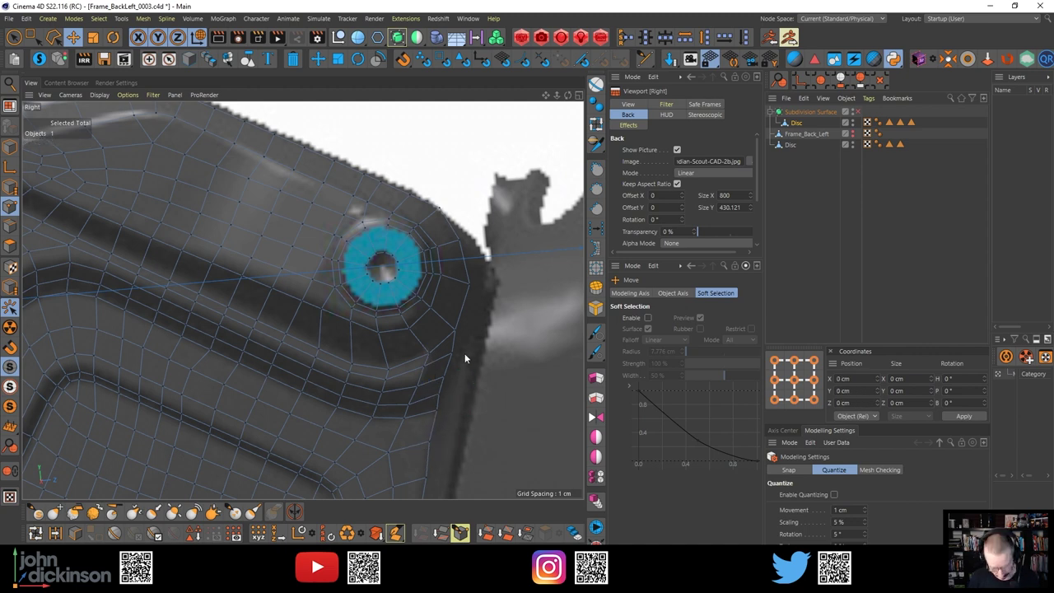
key("k")
key("k")
left_click(453, 333)
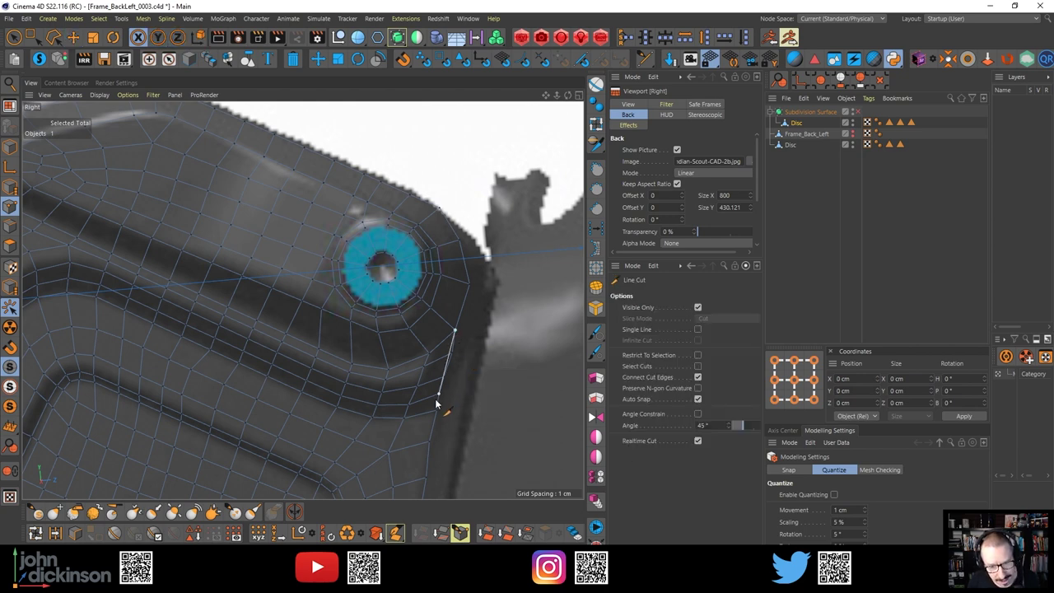
key("e")
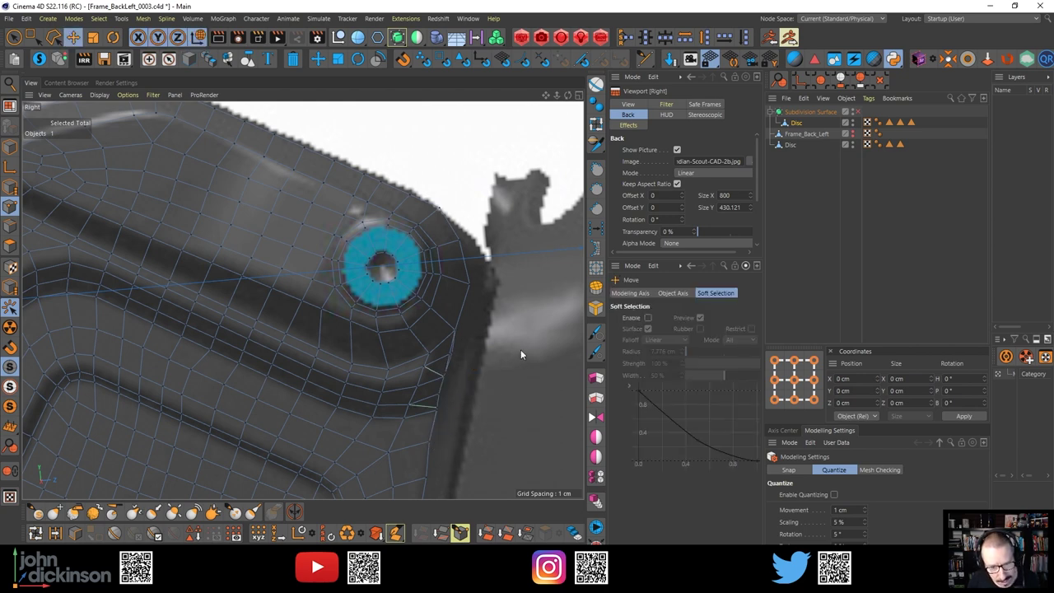
Delete the two leftover outer edges that bulge beyond the new cut line
key("Return")
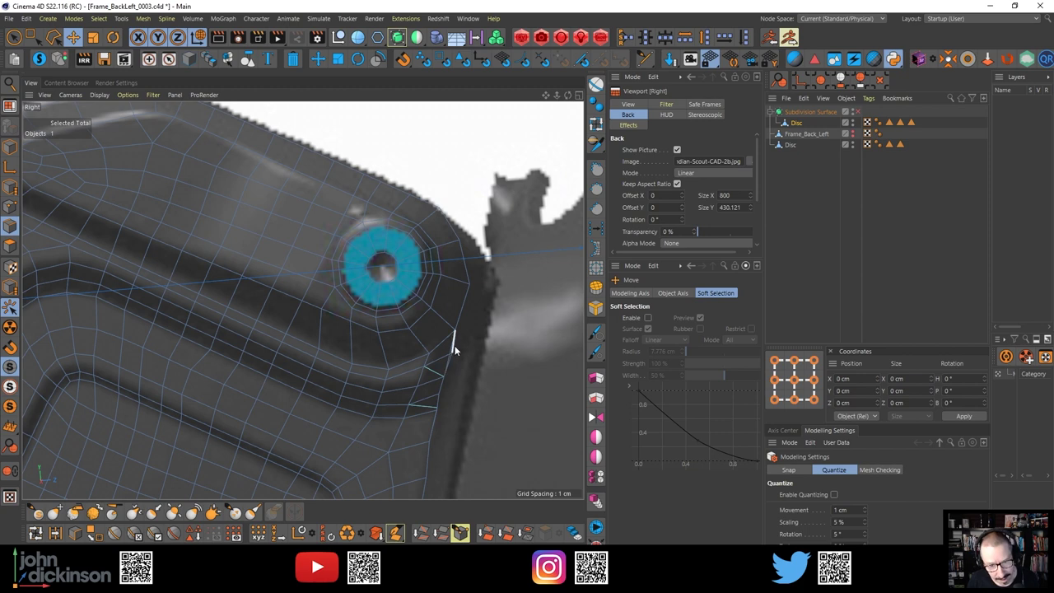
scroll(480, 337, "up", 2)
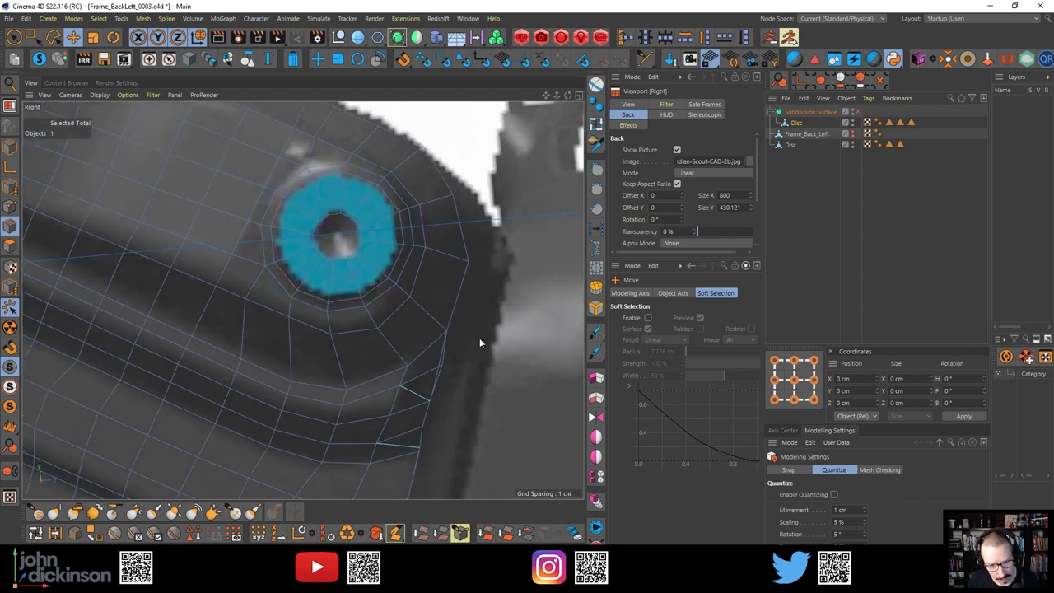
left_click_drag(443, 362, 438, 380)
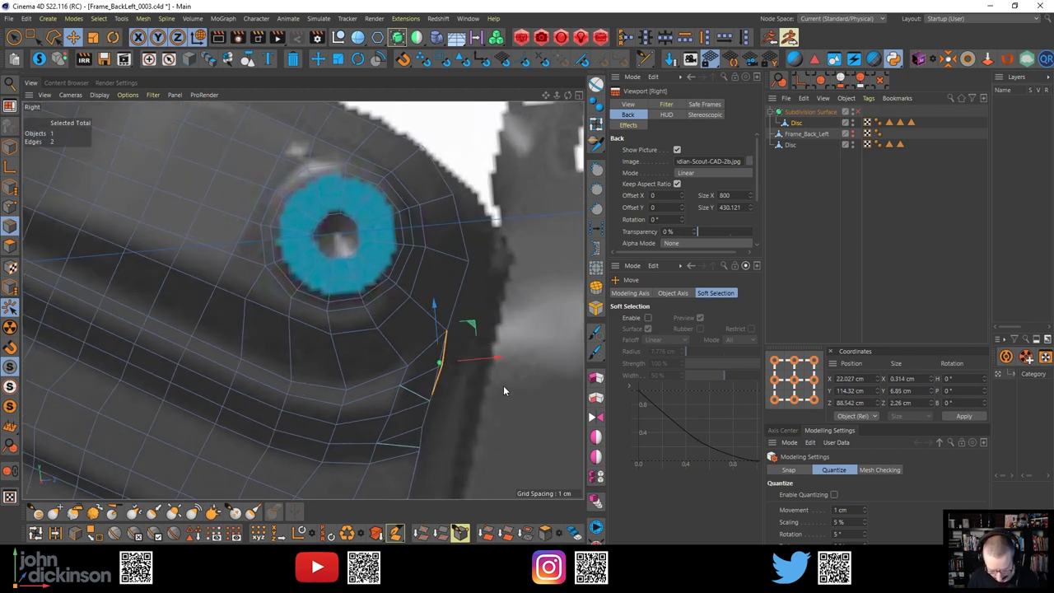
key("Delete")
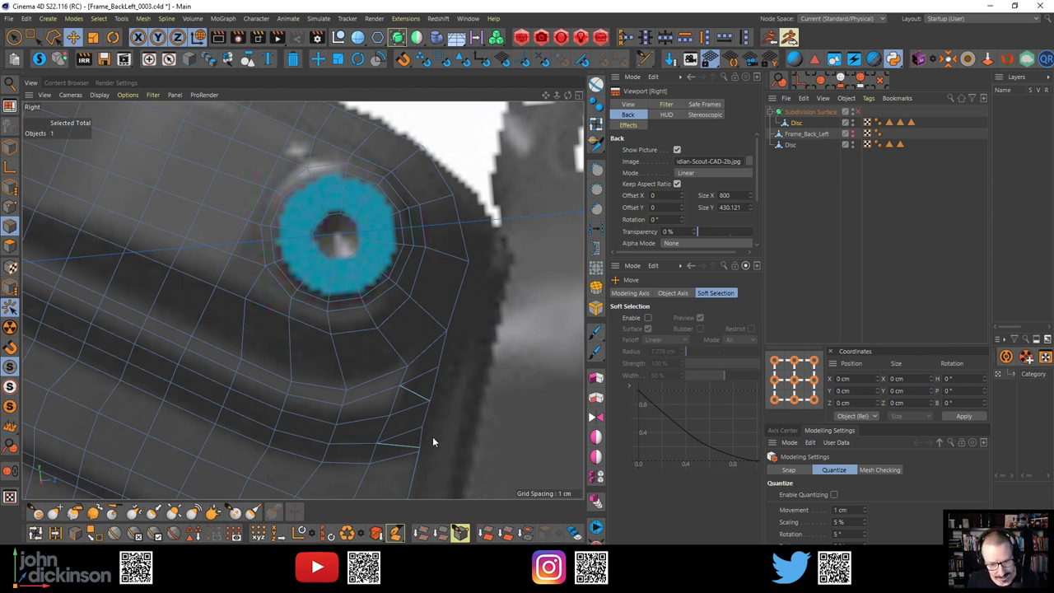
Select the five-edge run along the outer side below the bolt hole and straighten it
middle_click_drag(431, 437, 463, 329)
left_click(466, 277)
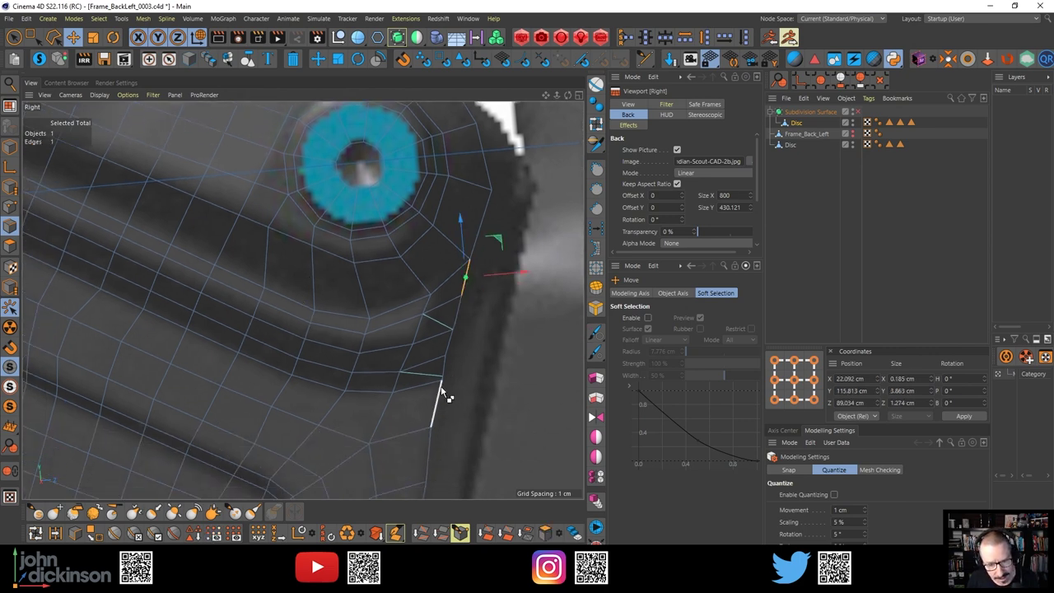
left_click(445, 363, "ctrl+shift")
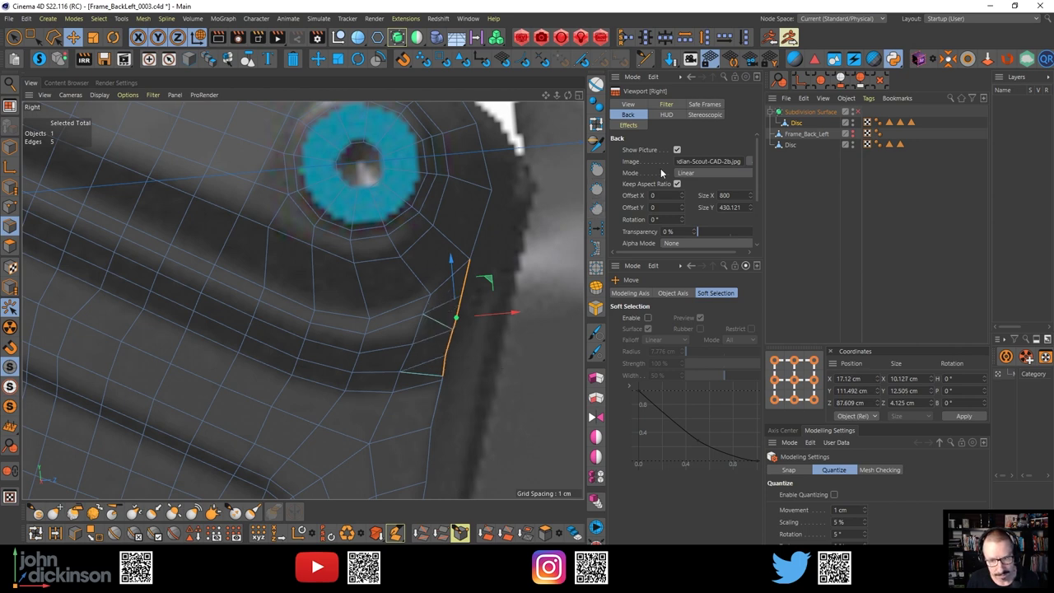
left_click(595, 214)
left_click(485, 370)
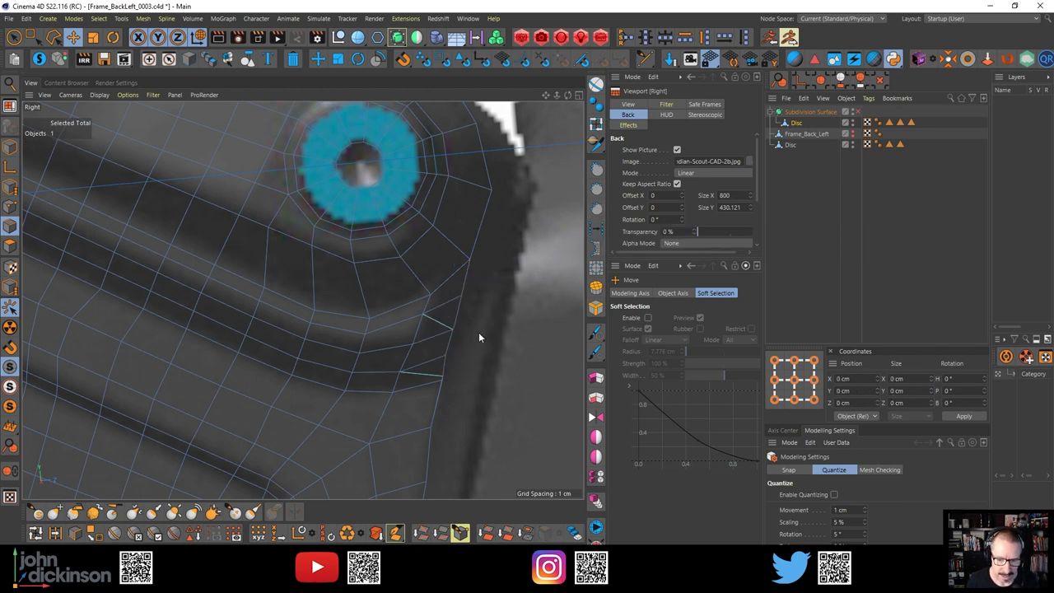
Weld the stray points on the outer edge to their neighbours with the Polygon Pen so the groove loops end cleanly
scroll(479, 336, "up", 5)
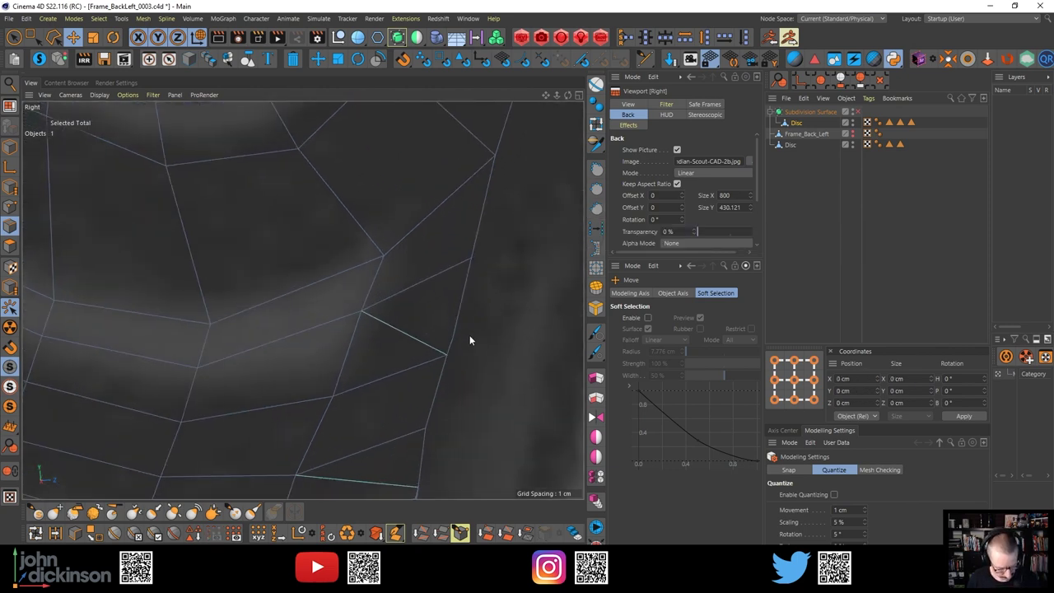
key("Return")
key("m")
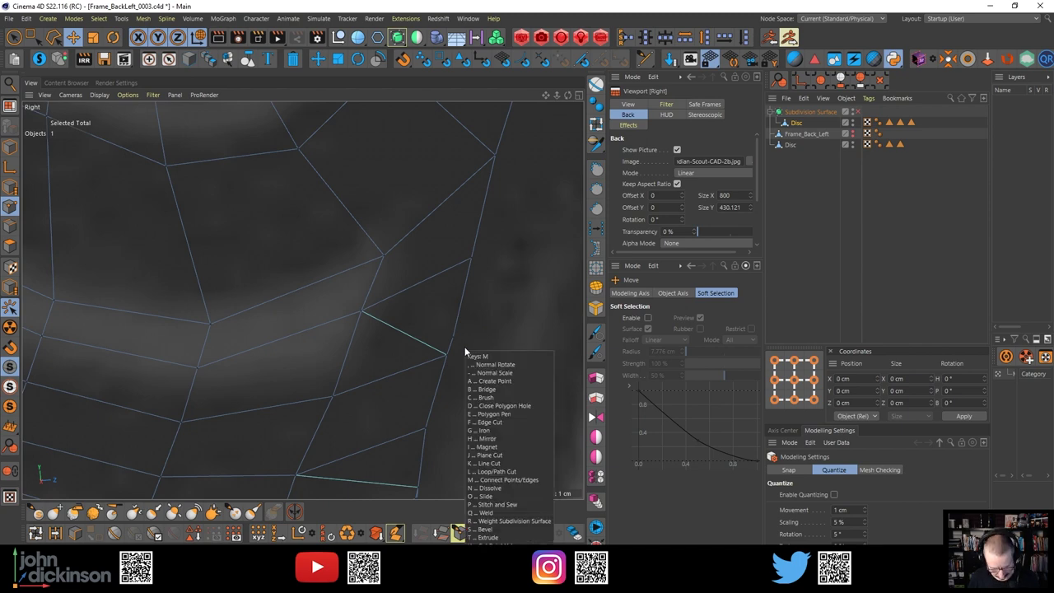
key("e")
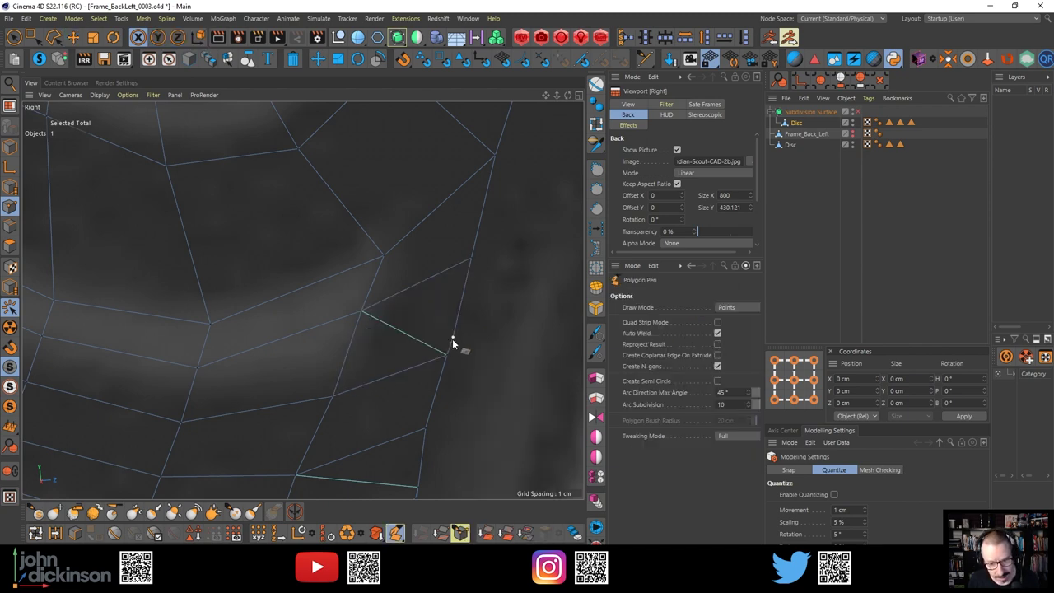
scroll(470, 339, "down", 3)
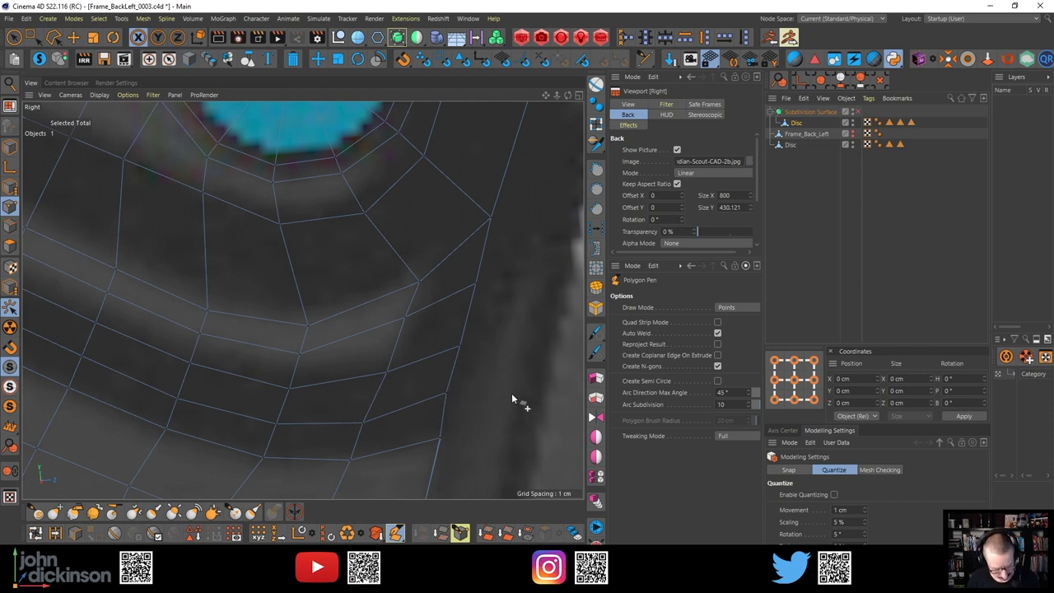
Select the four-edge run on the outer side below the bolt hole and space its points evenly
key("e")
left_click(481, 258)
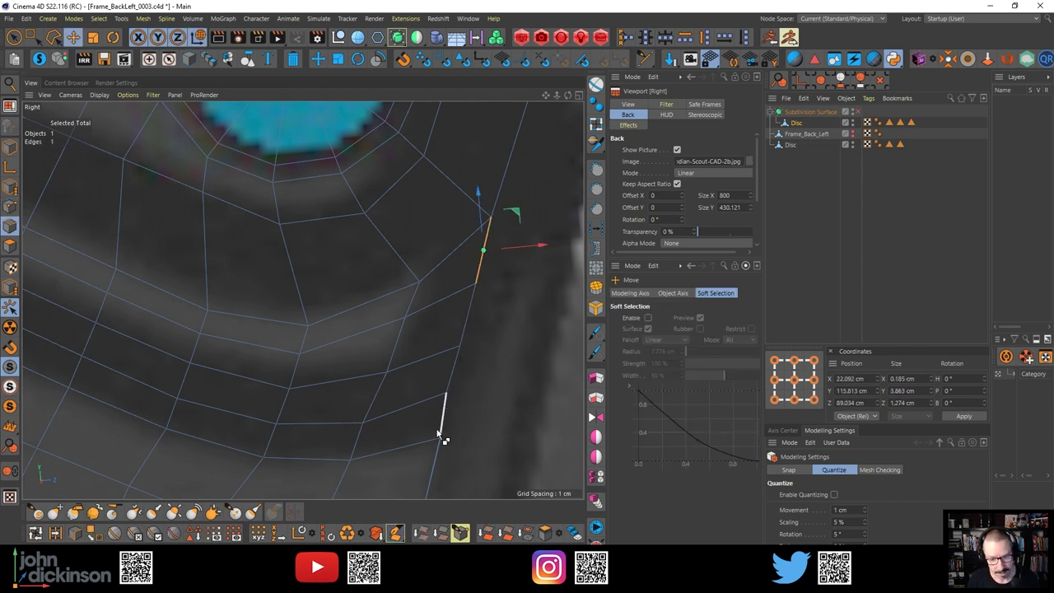
left_click(442, 423, "shift")
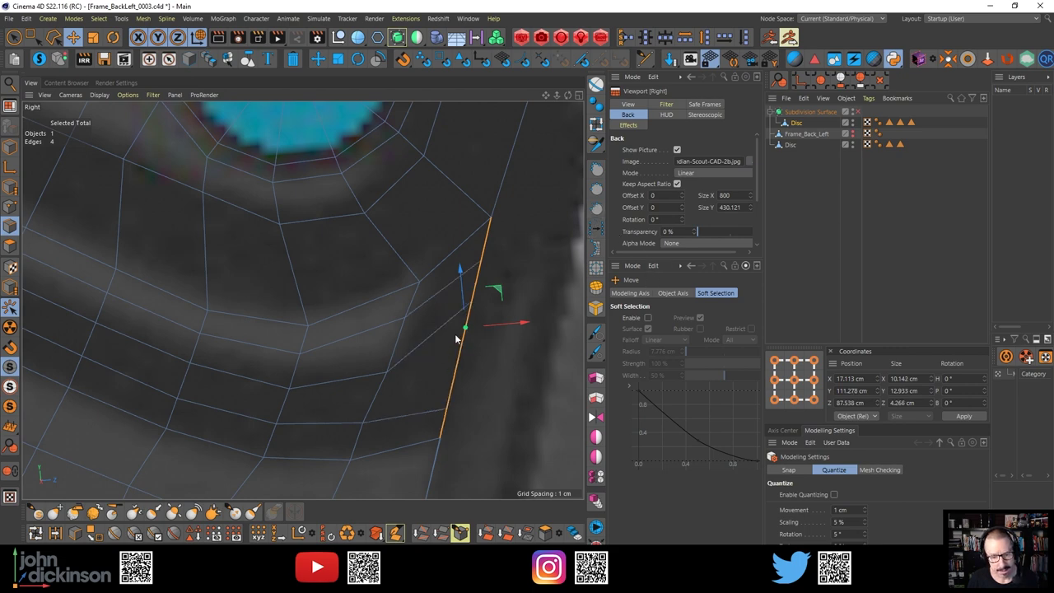
scroll(454, 336, "down", 2)
middle_click_drag(500, 269, 499, 281, "alt")
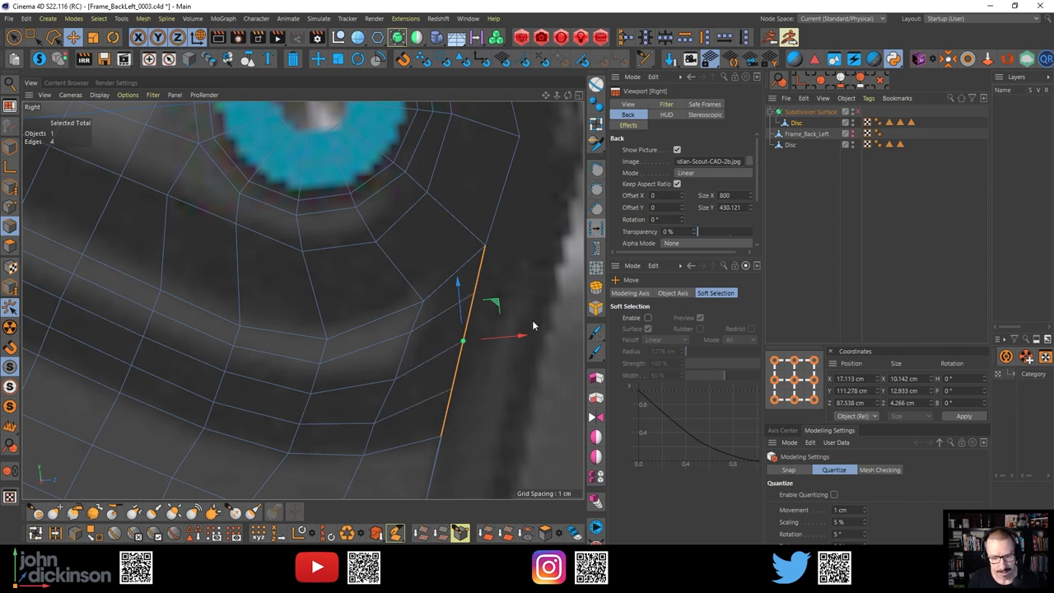
left_click(493, 357)
right_click_drag(492, 352, 464, 367, "alt")
middle_click_drag(464, 367, 453, 382, "alt")
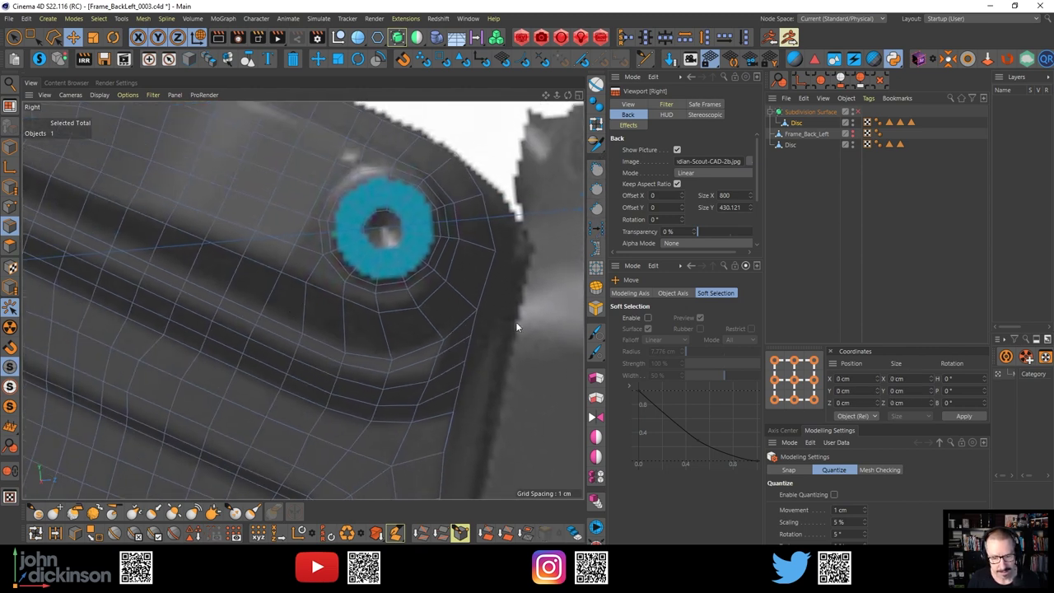
Nudge a point on the outer edge below the bolt hole with the Polygon Pen to follow the reference image
right_click_drag(489, 388, 430, 395, "alt")
middle_click_drag(439, 363, 439, 256, "alt")
right_click_drag(461, 295, 493, 296, "alt")
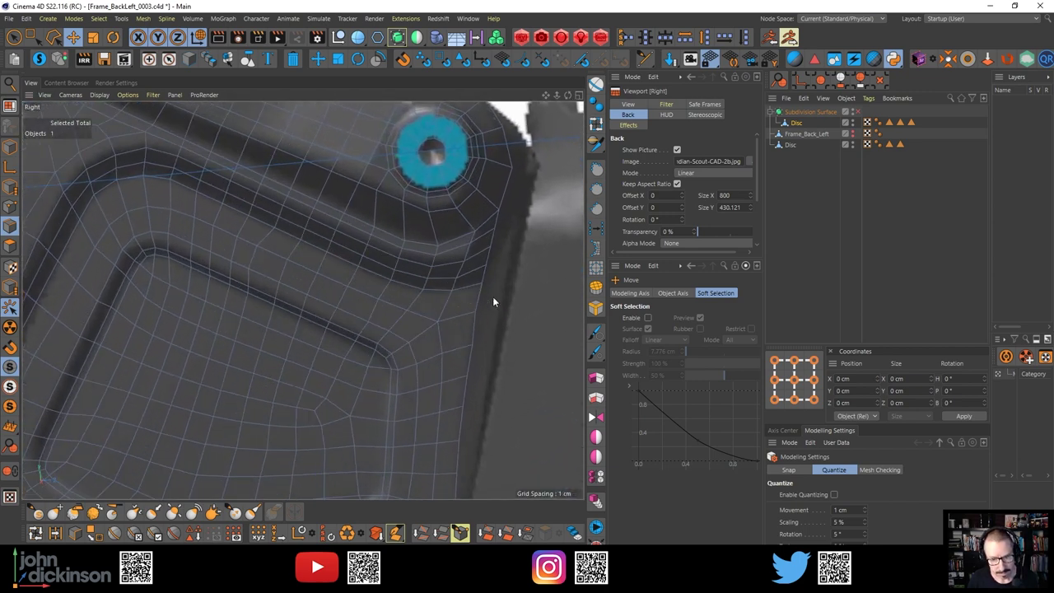
middle_click_drag(492, 296, 474, 272, "alt")
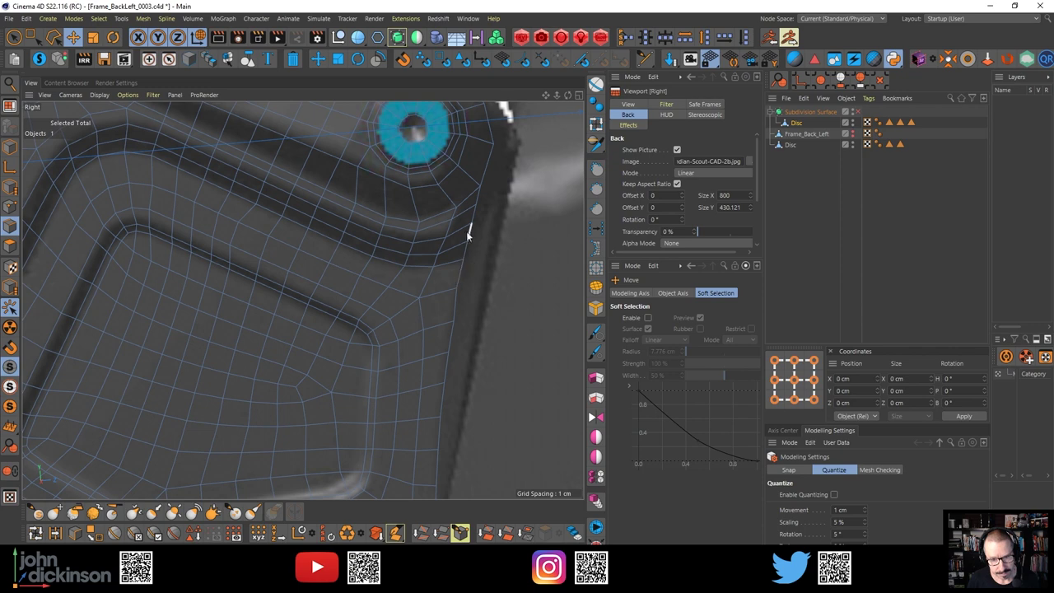
scroll(461, 307, "down", 2)
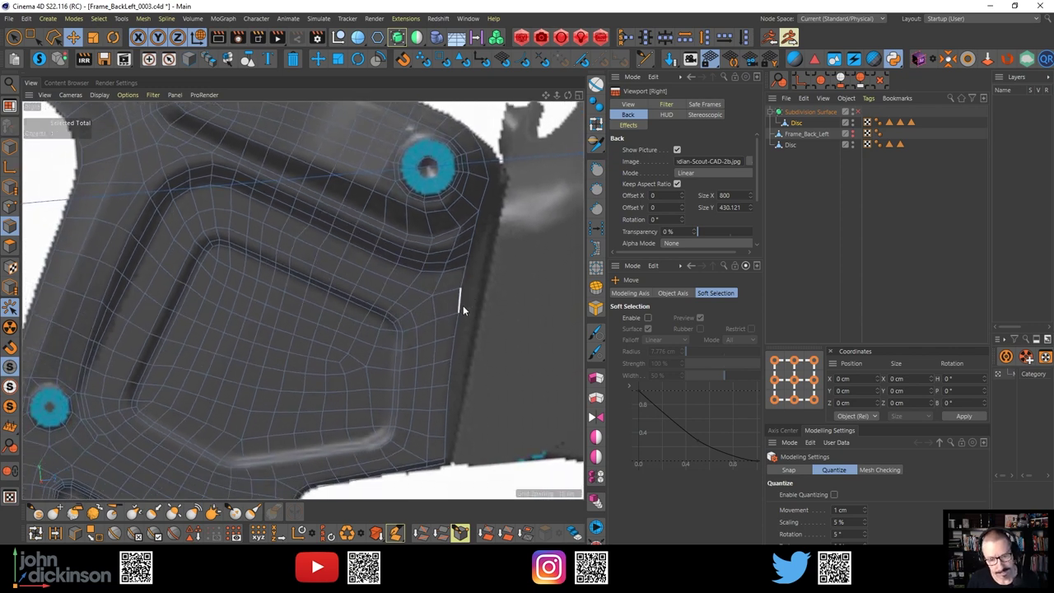
scroll(472, 310, "up", 2)
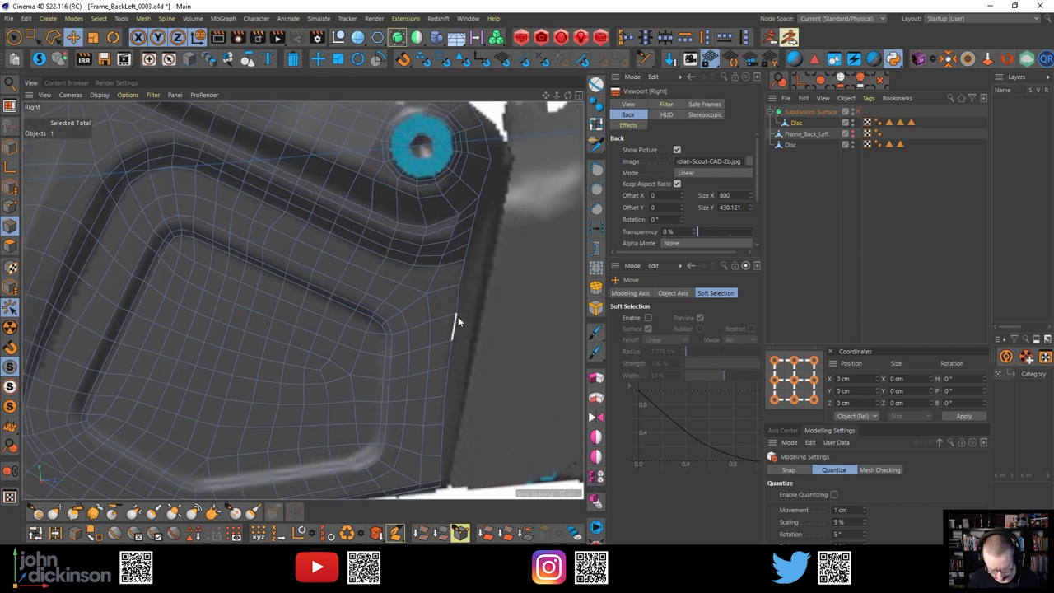
key("m")
key("e")
scroll(458, 317, "up", 1)
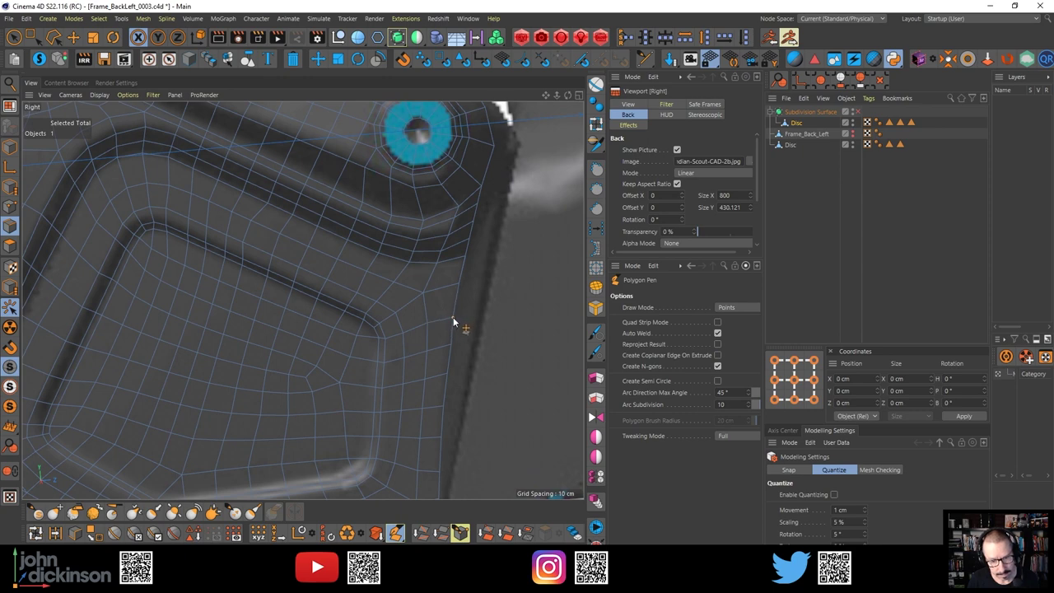
left_click_drag(450, 345, 449, 345)
Examine the outer edge and groove ends around the bolt hole in the side view and in perspective
right_click_drag(481, 334, 471, 329, "alt")
middle_click_drag(474, 300, 452, 344, "alt")
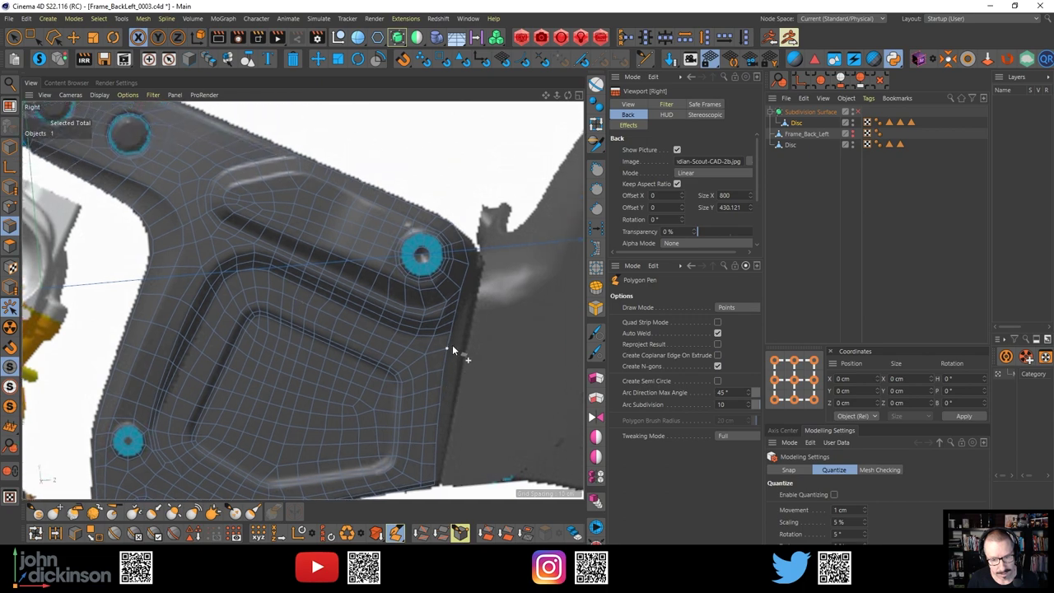
right_click_drag(439, 296, 484, 283, "alt")
middle_click_drag(451, 300, 445, 325, "alt")
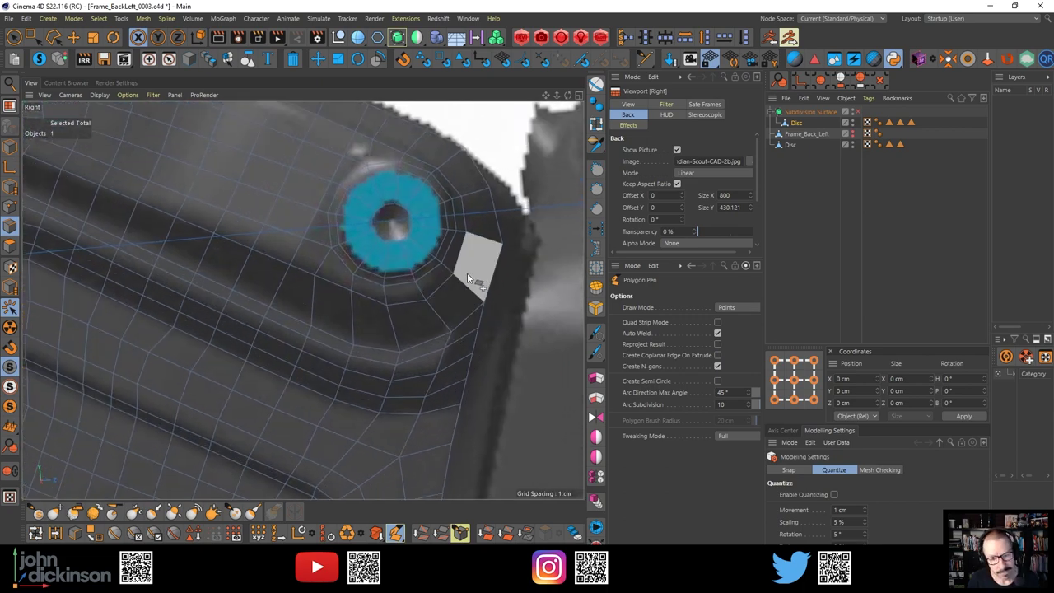
middle_click(514, 207)
middle_click(264, 212)
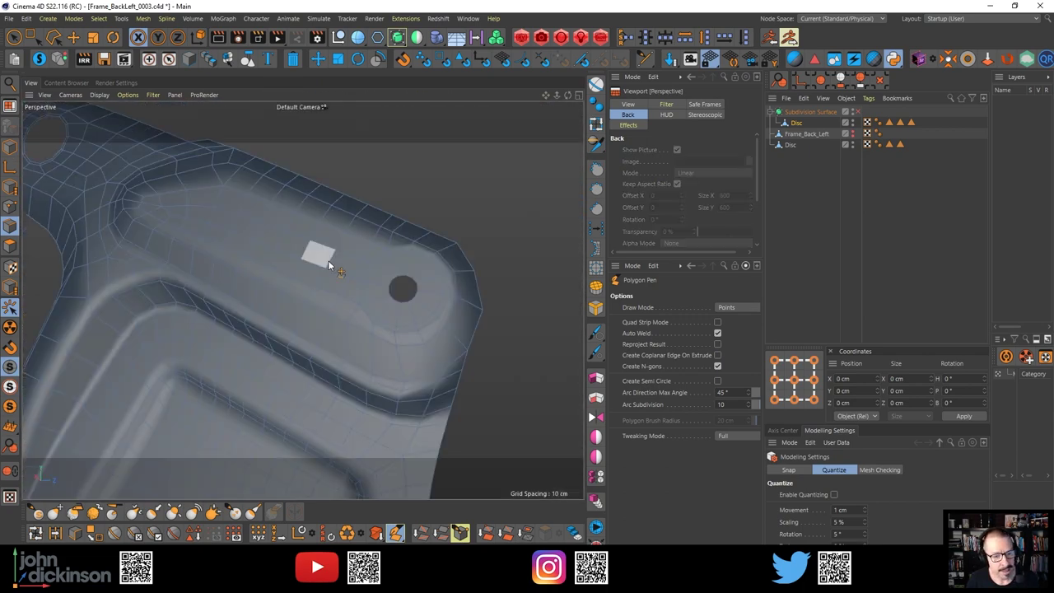
left_click_drag(456, 257, 437, 328, "alt")
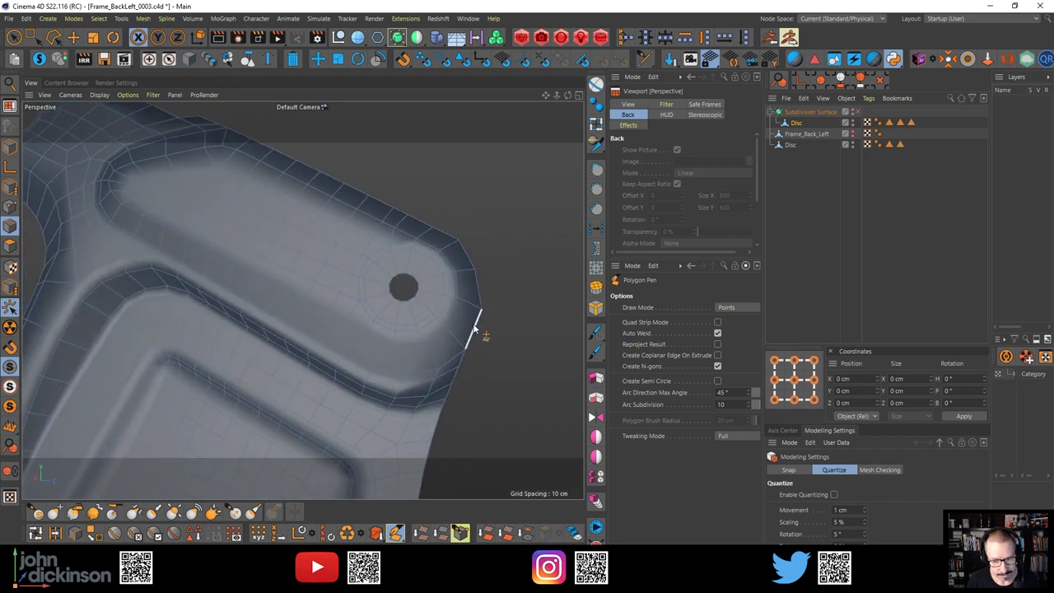
left_click_drag(474, 327, 470, 411)
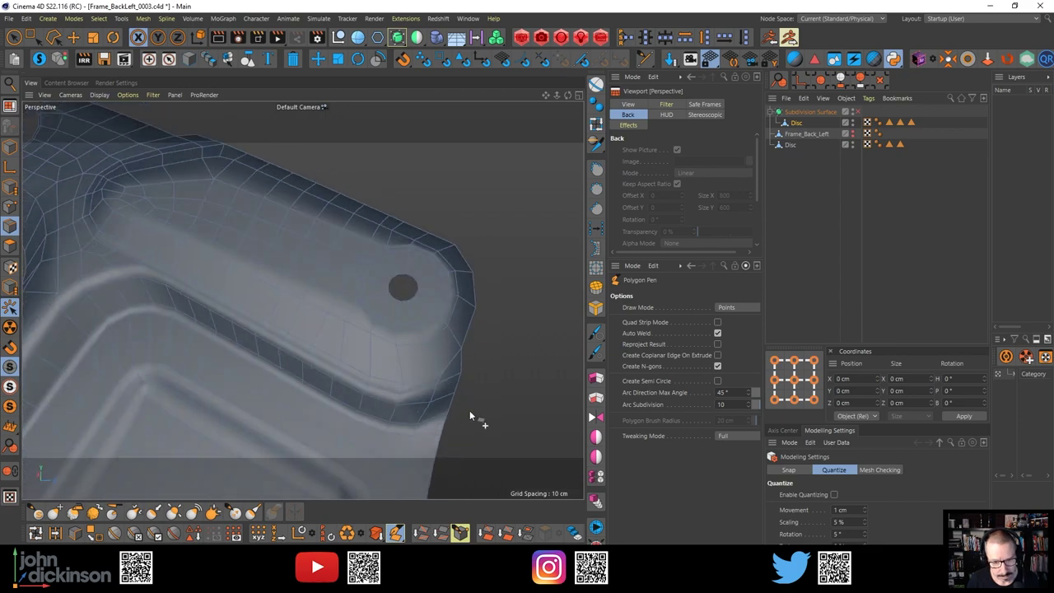
Rework the edges where the groove loops meet the outer corner just below the bolt hole, using the Polygon Pen
middle_click(508, 380)
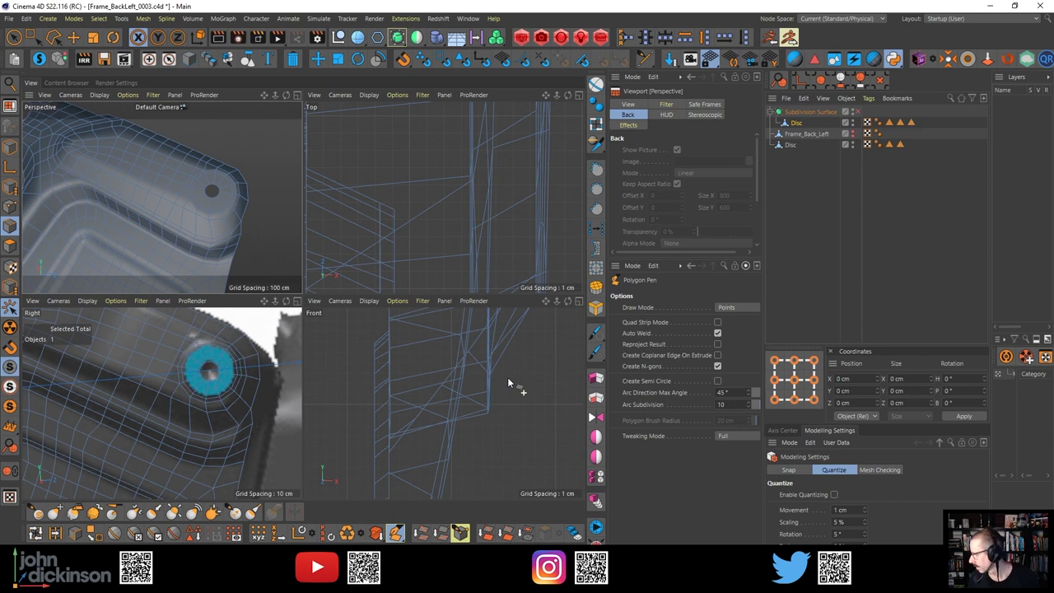
middle_click(263, 435)
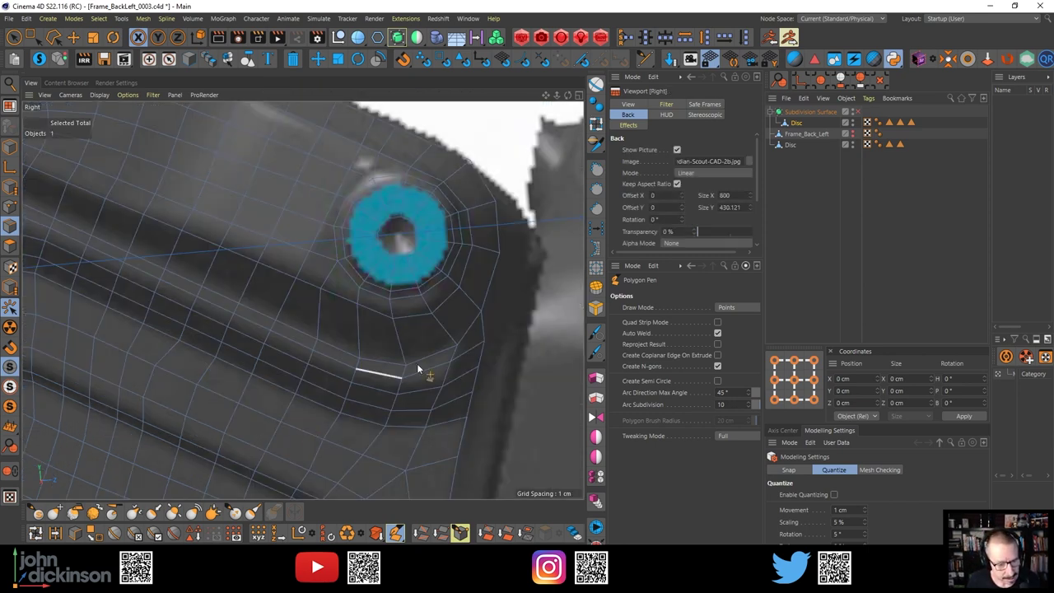
left_click(483, 316)
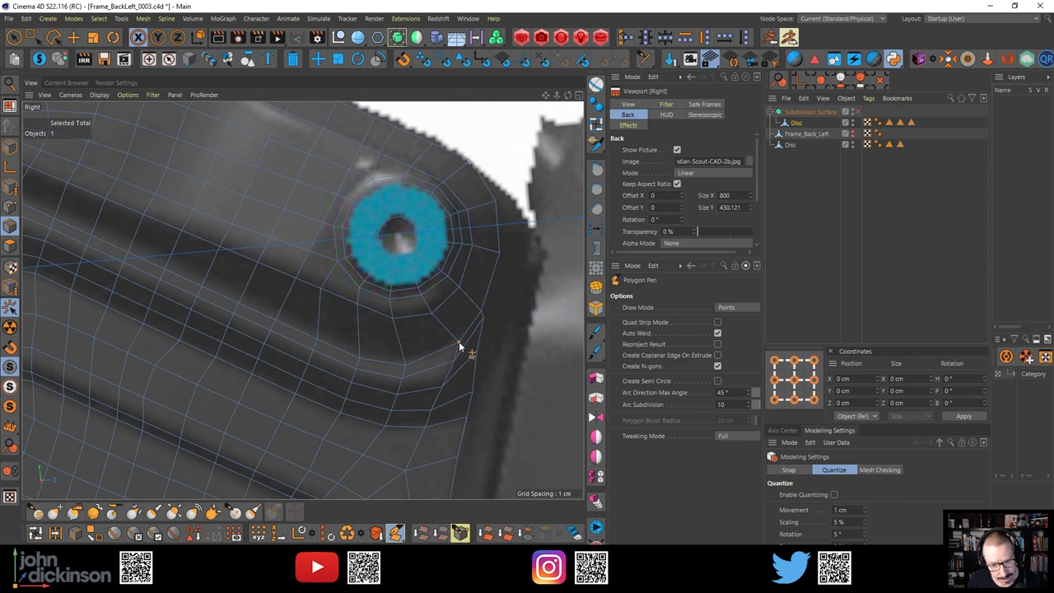
left_click(458, 342)
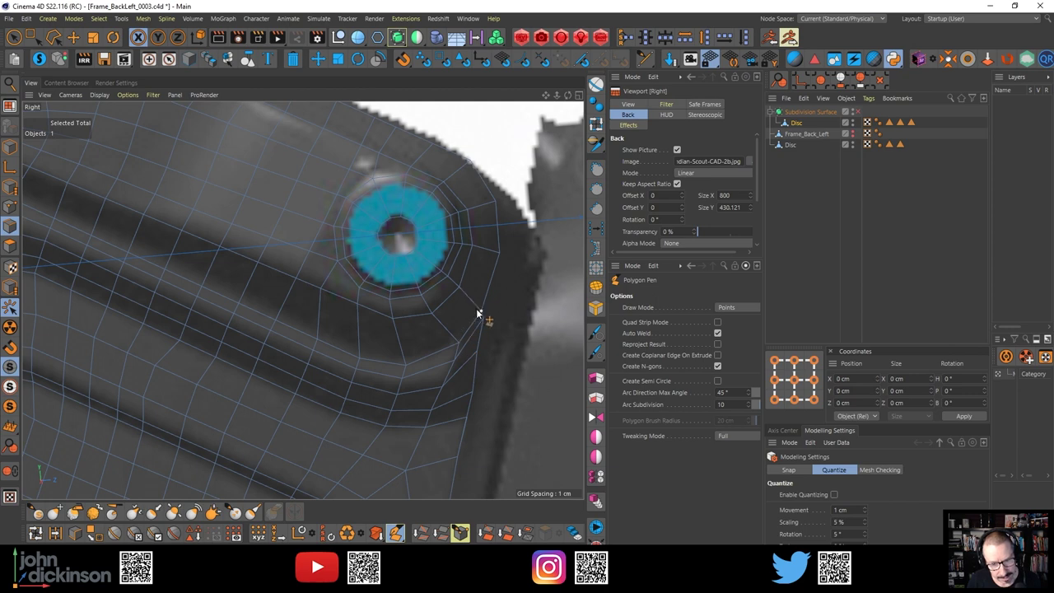
left_click_drag(478, 316, 476, 308)
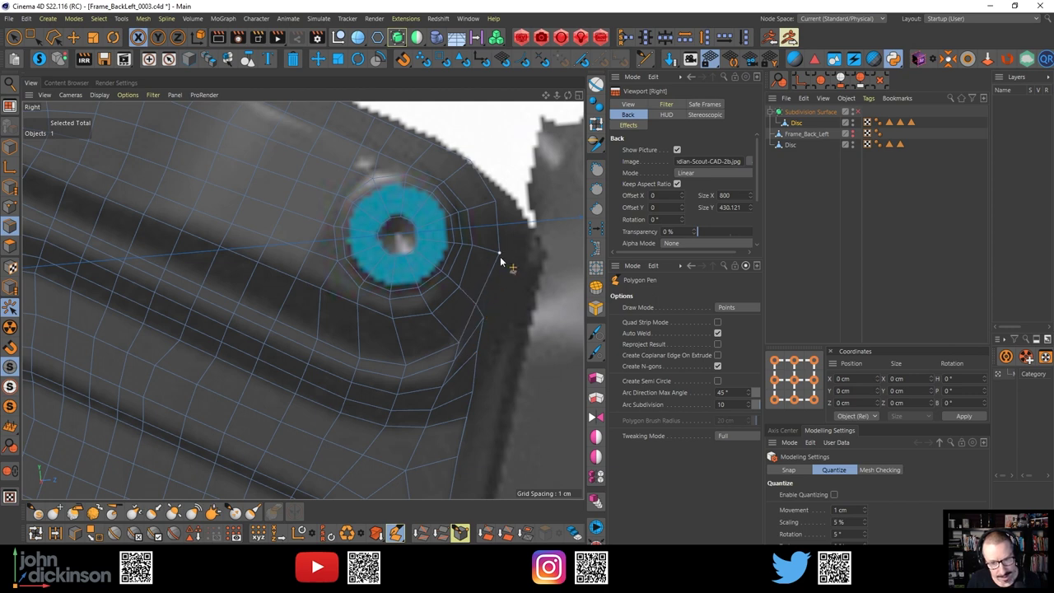
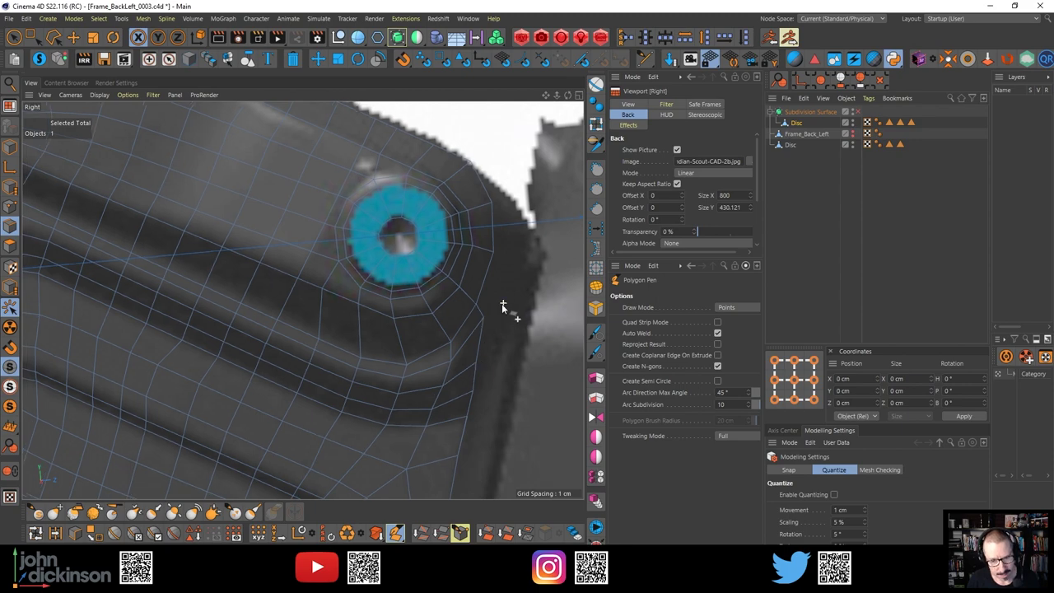
Reposition the points of the loops beneath the bolt hole with the Polygon Pen for smoother, more even spacing
scroll(501, 303, "down", 4)
scroll(486, 318, "up", 3)
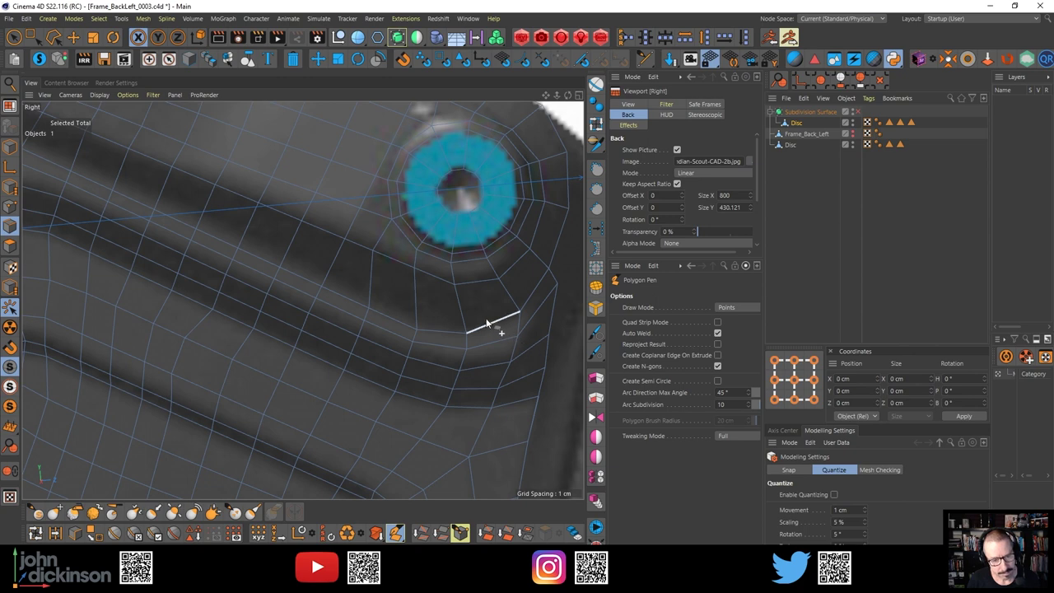
scroll(481, 330, "down", 2)
scroll(460, 327, "up", 2)
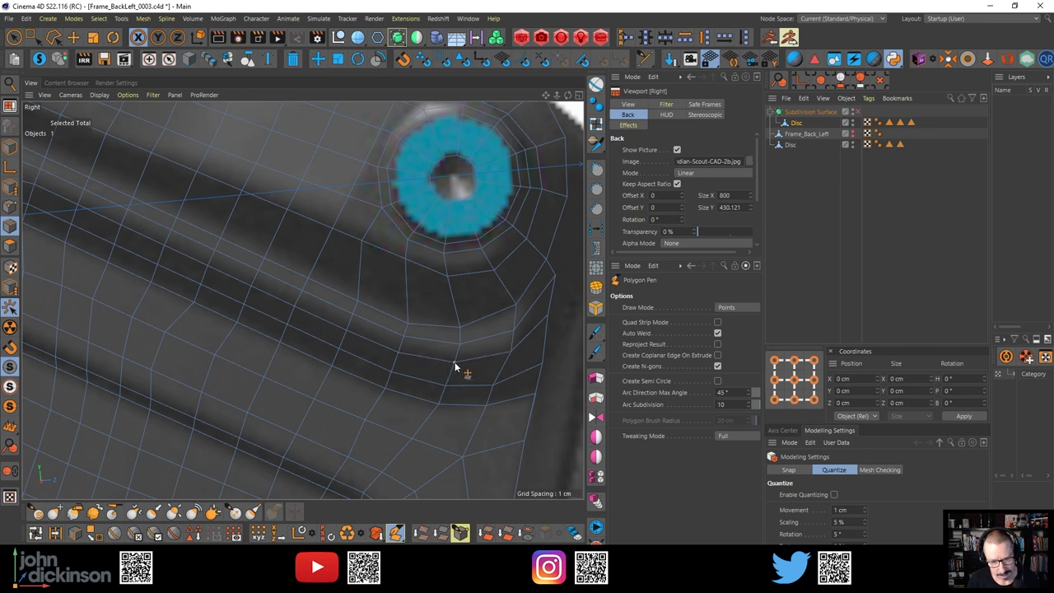
scroll(455, 361, "down", 5)
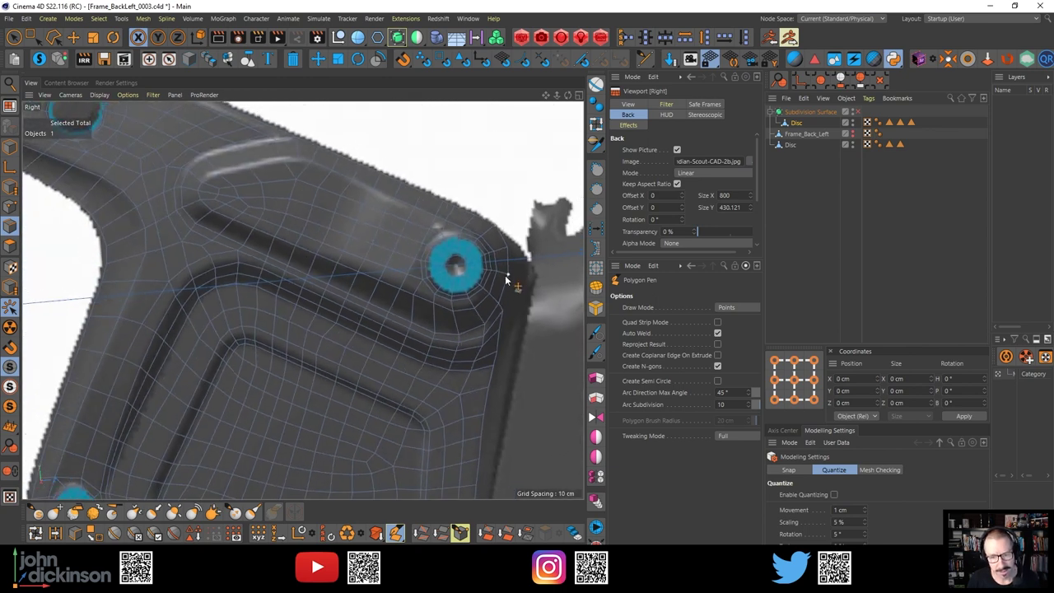
Inspect the panel in perspective with the polygons of the flat pad around the bolt hole selected
key("F5")
key("F1")
left_click_drag(355, 329, 609, 352, "alt")
left_click_drag(497, 340, 68, 255, "alt")
key("Return")
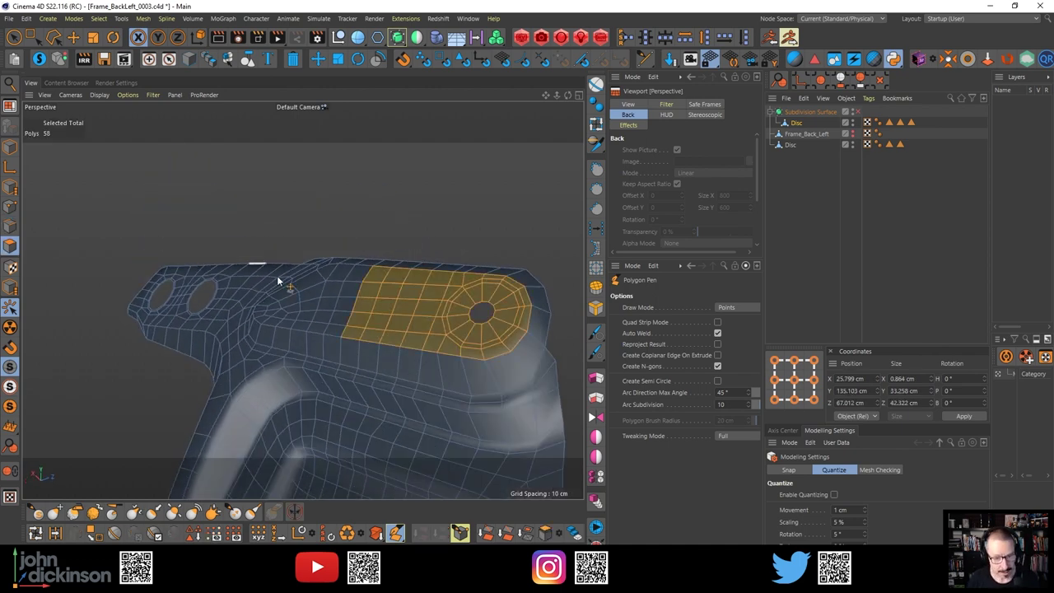
left_click_drag(277, 275, 389, 351, "alt")
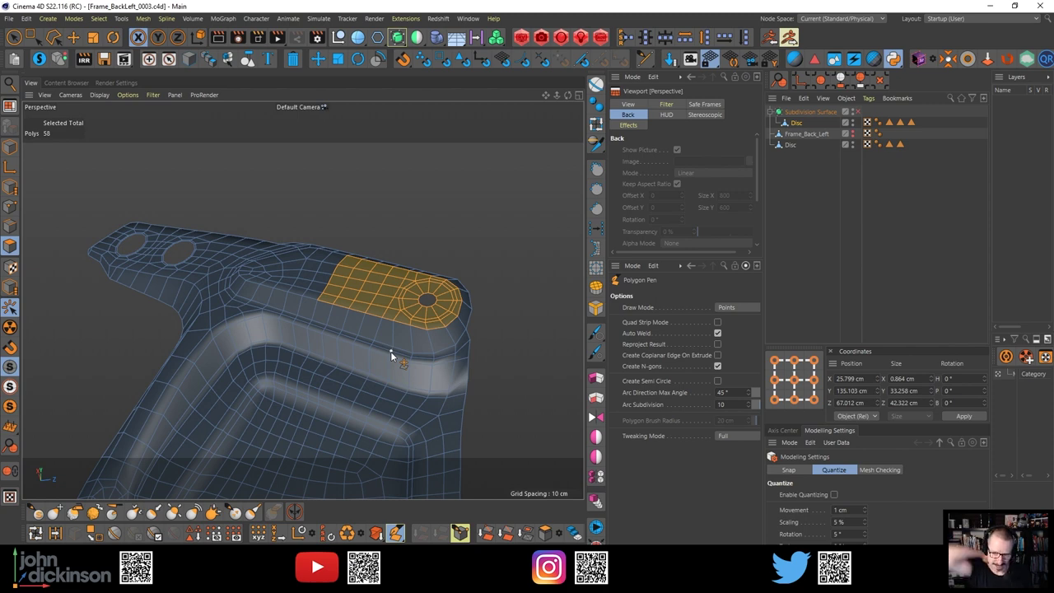
mouse_move(392, 356)
left_mouse_down("alt")
mouse_move(419, 302)
mouse_move(412, 349)
mouse_move(419, 296)
left_mouse_up("alt")
Try to reshape the selected flat pad around the bolt hole with the Magnet tool in Smear mode
key("m")
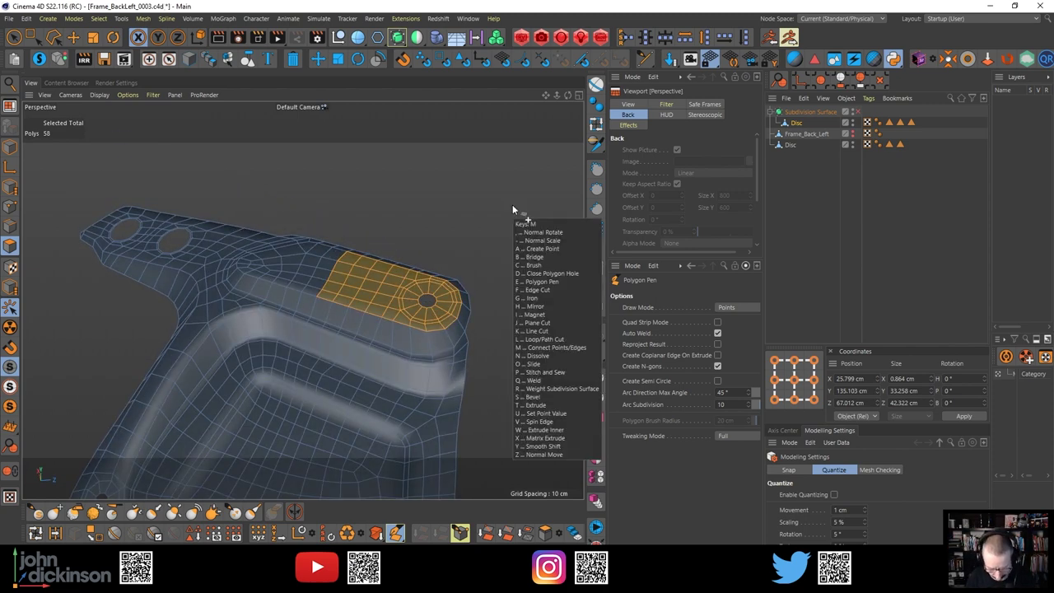
key("i")
left_click_drag(420, 301, 451, 244, "alt")
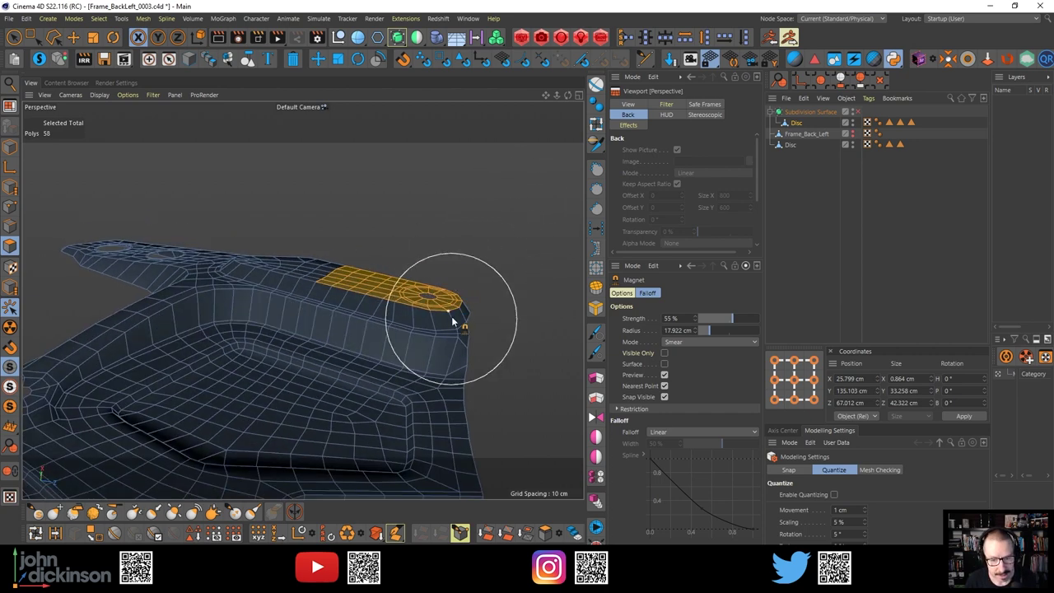
left_click_drag(447, 321, 491, 297, "alt")
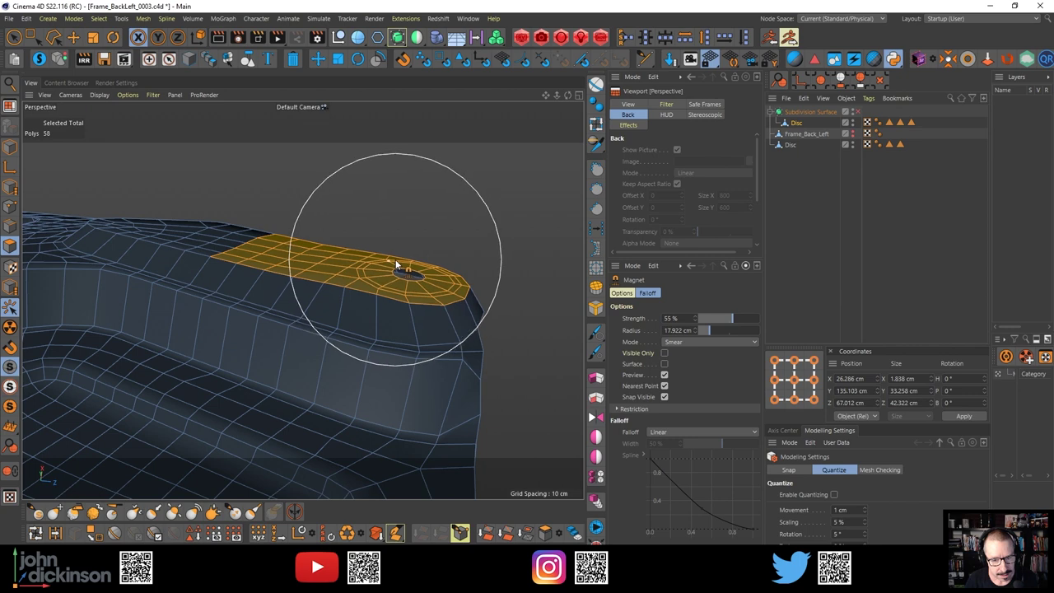
left_click_drag(395, 260, 424, 291, "alt")
Select the bolt hole's 12-edge rim, extrude it inward by scaling, and collapse it to a centre point to close the hole
key("Return")
key("e")
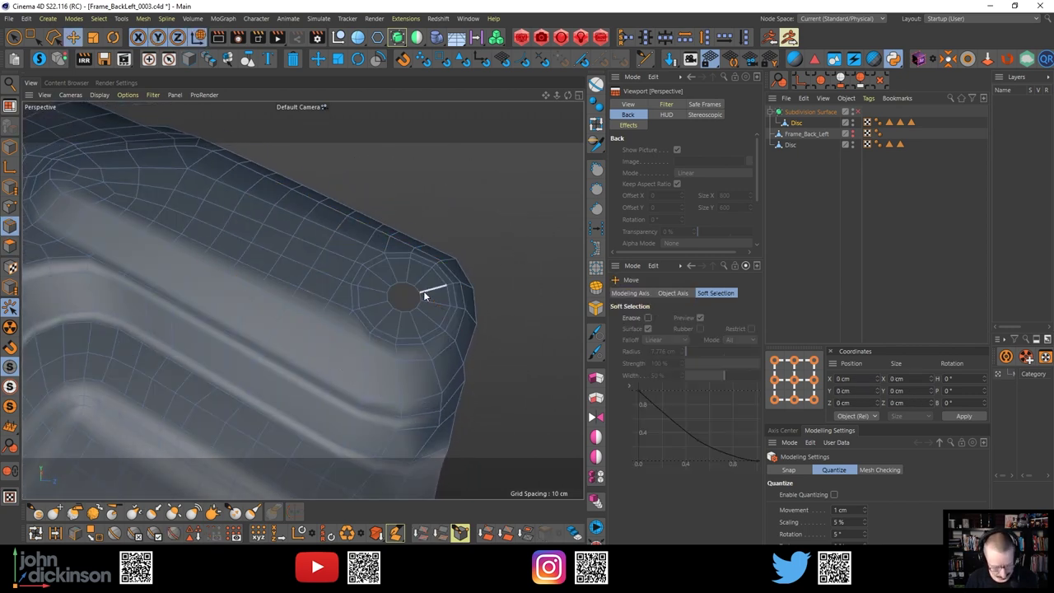
double_click(414, 289)
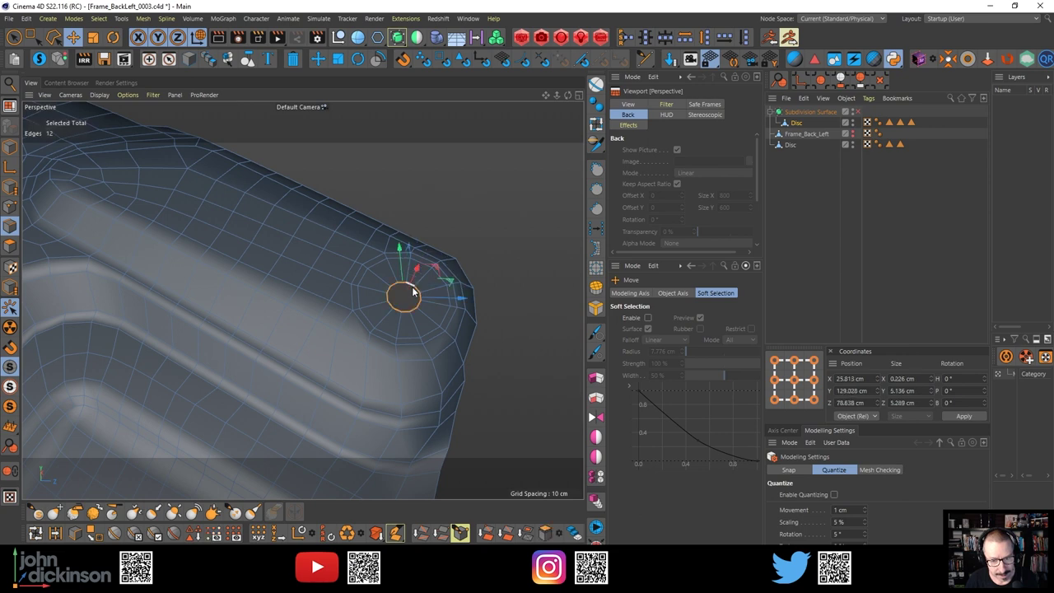
right_click_drag(417, 285, 438, 276, "alt")
key("t")
left_click_drag(521, 265, 399, 351)
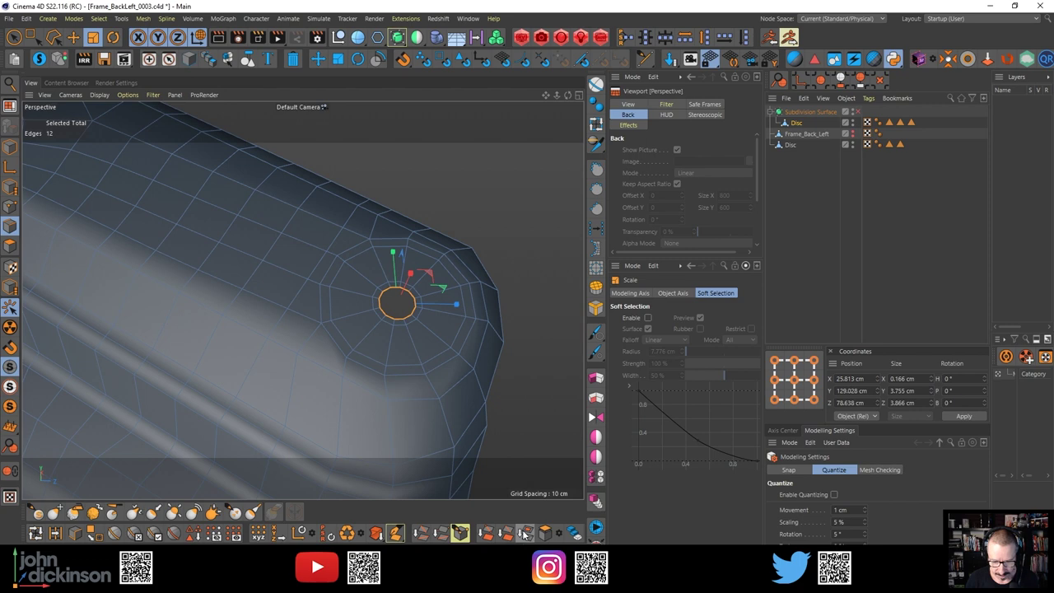
key("u")
key("c")
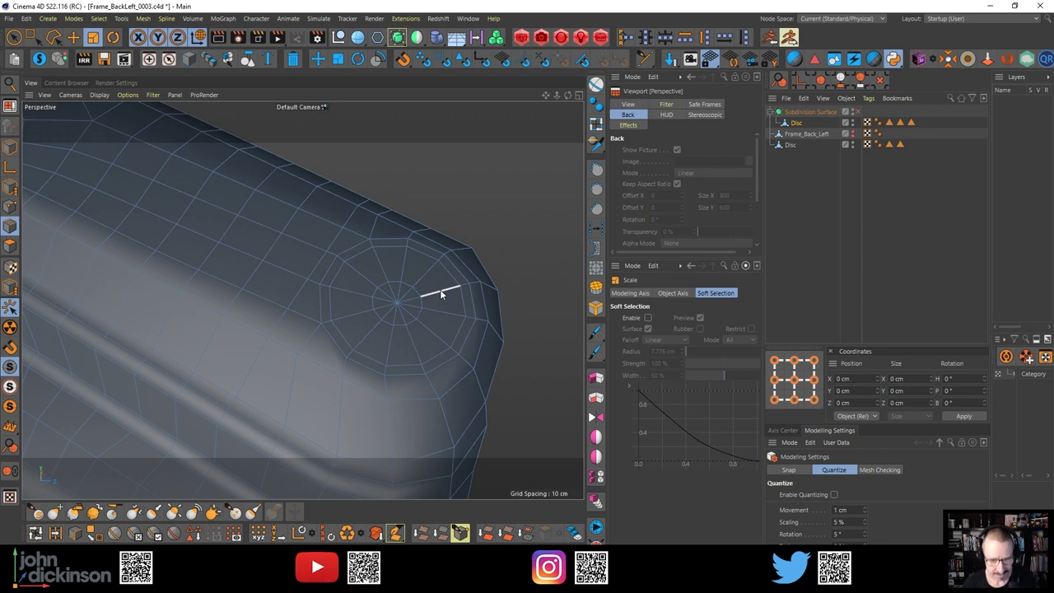
left_click_drag(440, 290, 358, 288, "alt")
left_click(73, 37)
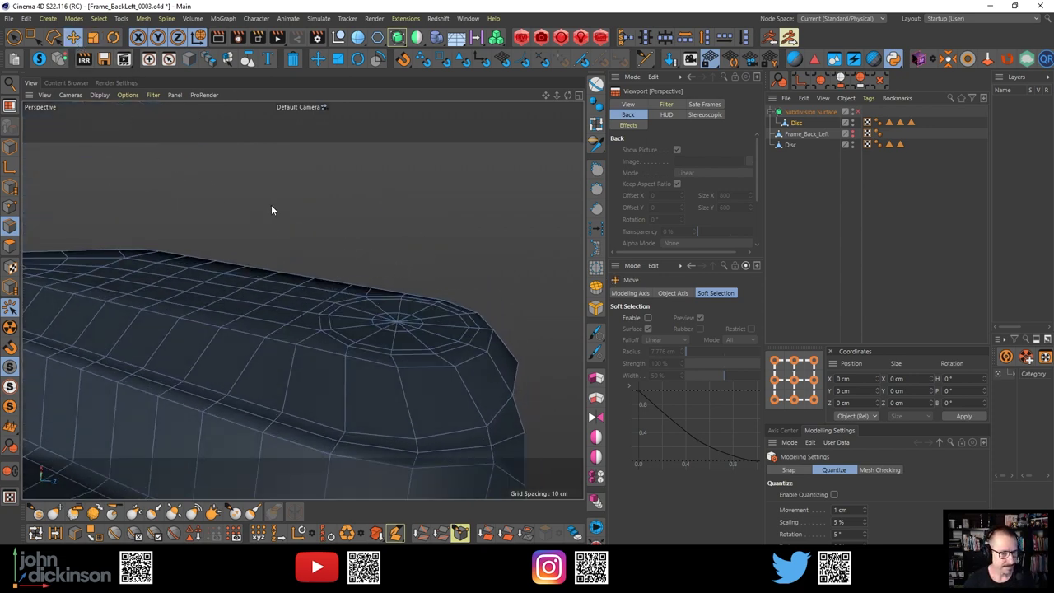
left_click_drag(271, 204, 290, 245, "alt")
left_click(10, 207)
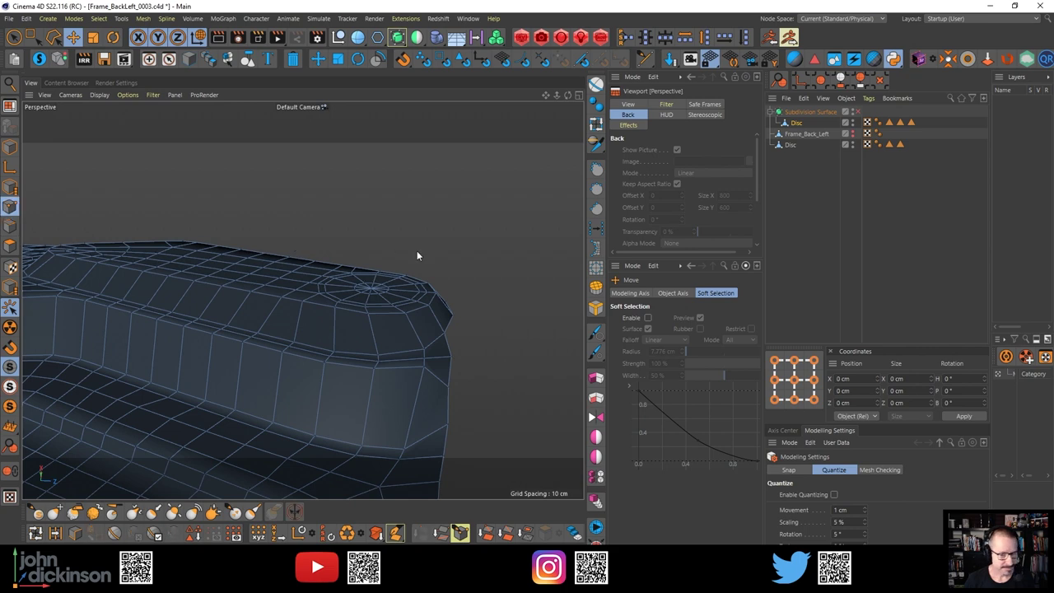
left_click(367, 285)
left_click_drag(367, 285, 322, 311, "alt")
Add the new faces closing the bolt hole to the flat pad's polygon selection with Fill Selection
left_click(11, 244)
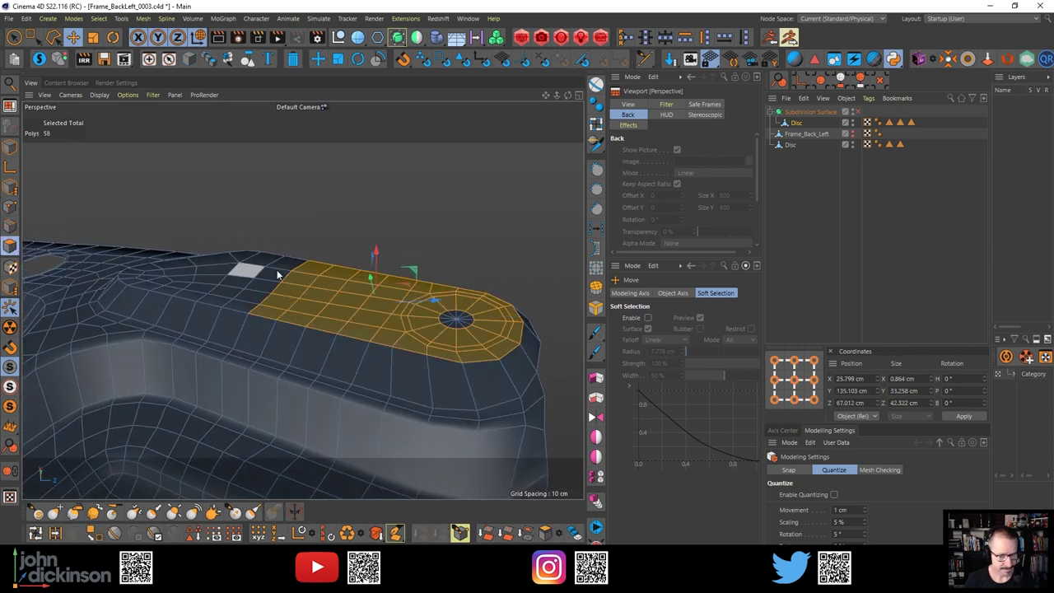
left_click_drag(247, 273, 343, 299, "alt")
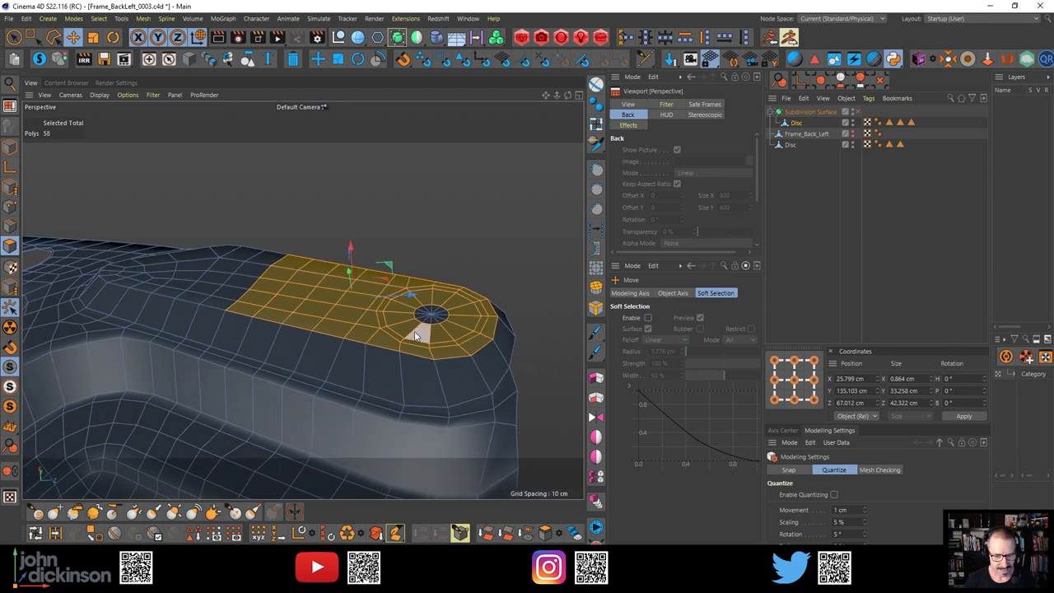
key("t")
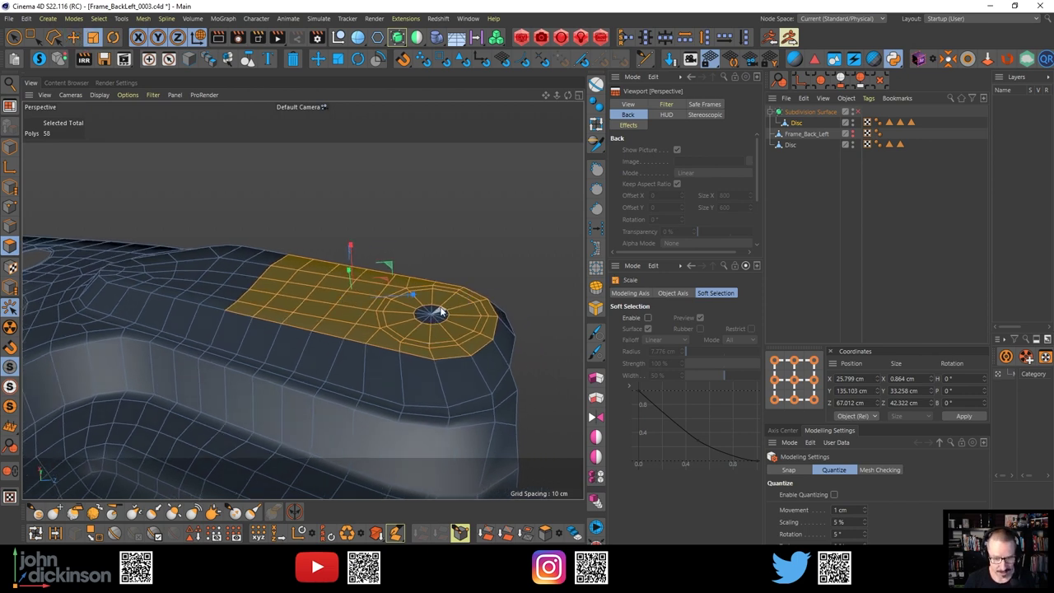
key("u")
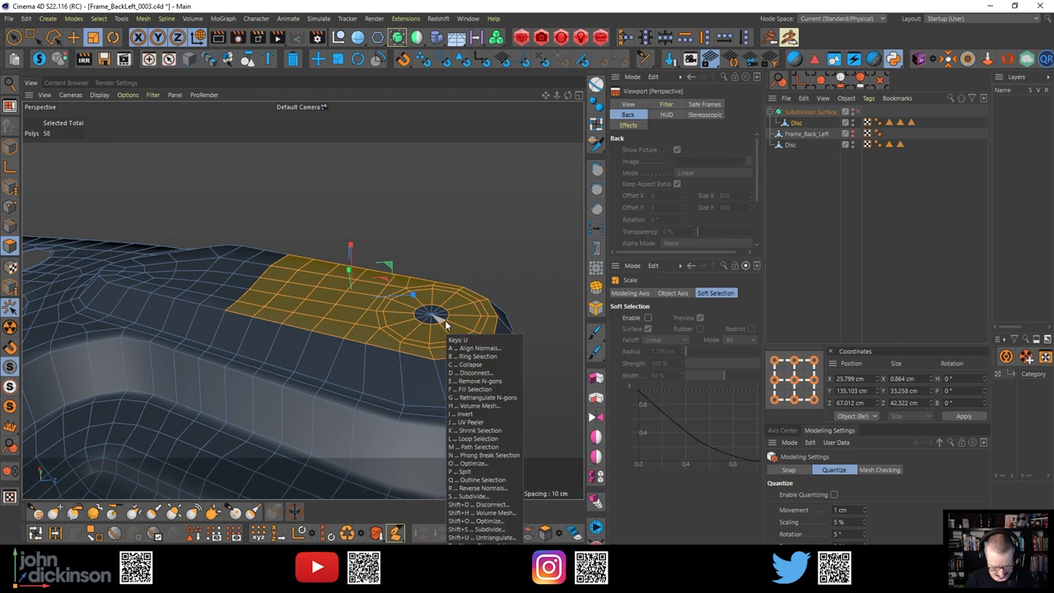
key("f")
left_click(441, 319)
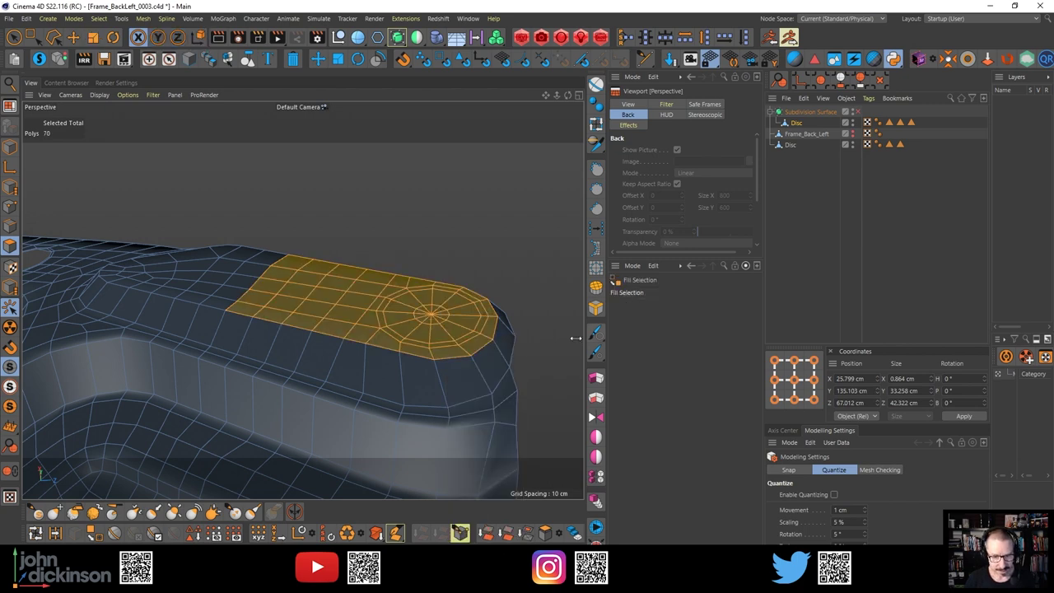
Try to raise the flat pad's rounded end with the Magnet tool in Smear mode, 55% strength and 17.922 cm radius
mouse_move(430, 321)
left_mouse_down("alt")
mouse_move(430, 348)
mouse_move(436, 301)
left_mouse_up("alt")
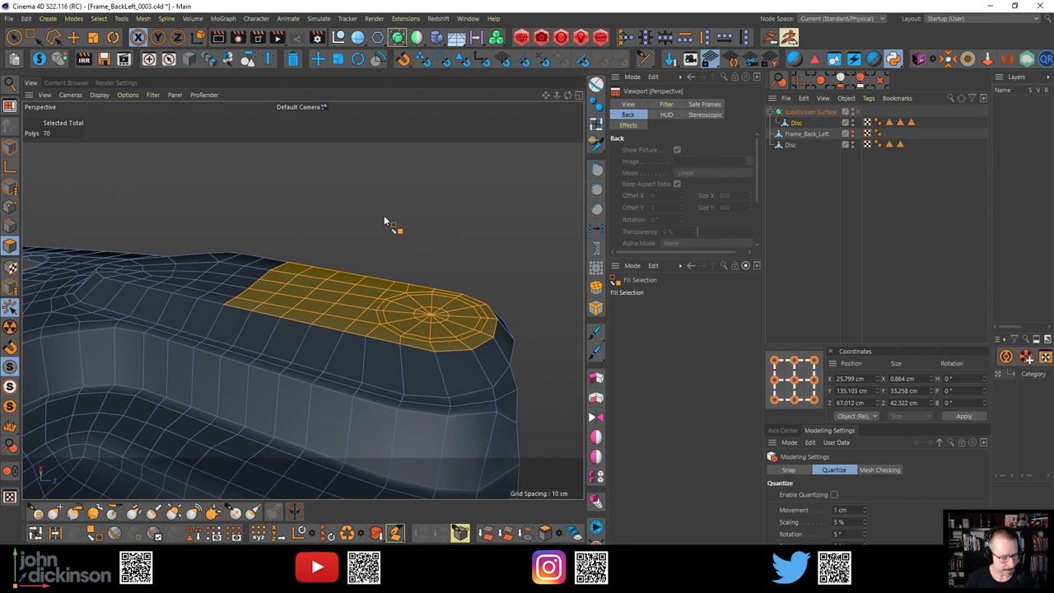
key("m")
left_click_drag(438, 326, 434, 257)
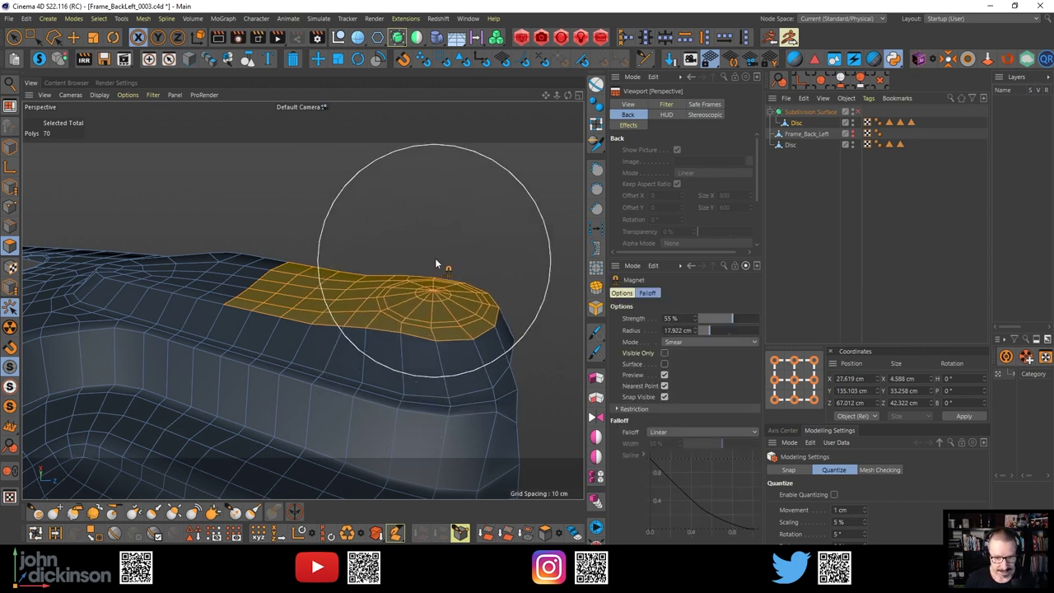
left_click_drag(449, 321, 452, 292, "alt")
key("ctrl+z")
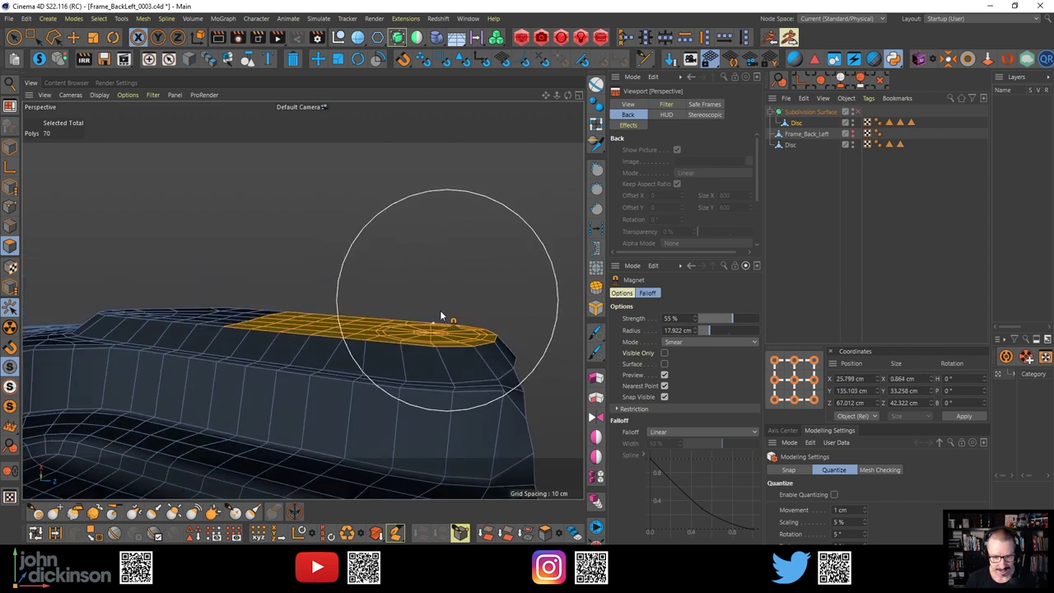
Try to lift the closed bolt-hole centre with the Magnet's Surface option enabled
left_click_drag(491, 336, 420, 315, "alt")
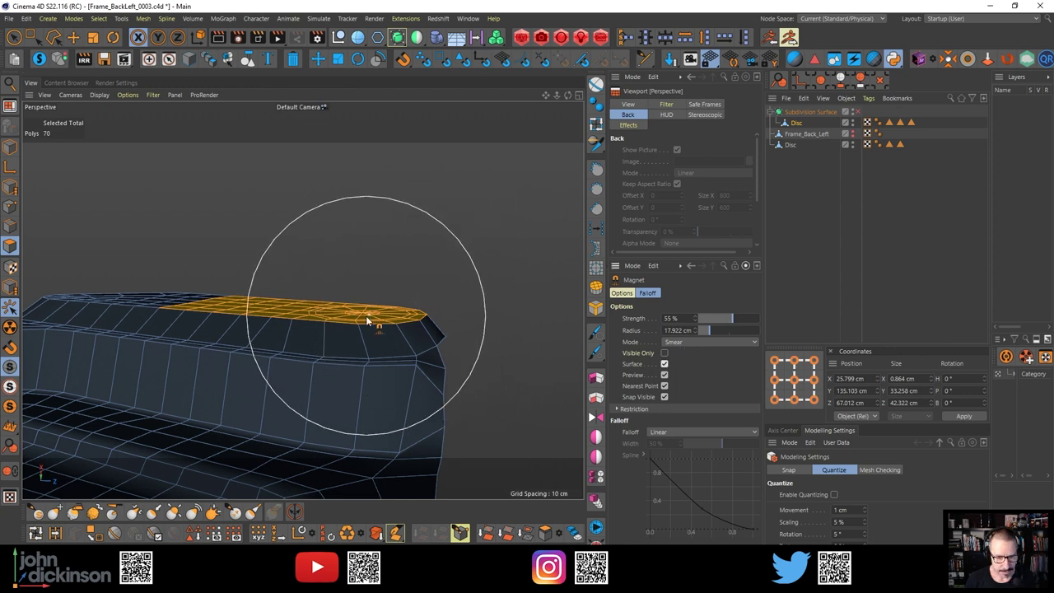
left_click_drag(365, 316, 376, 240)
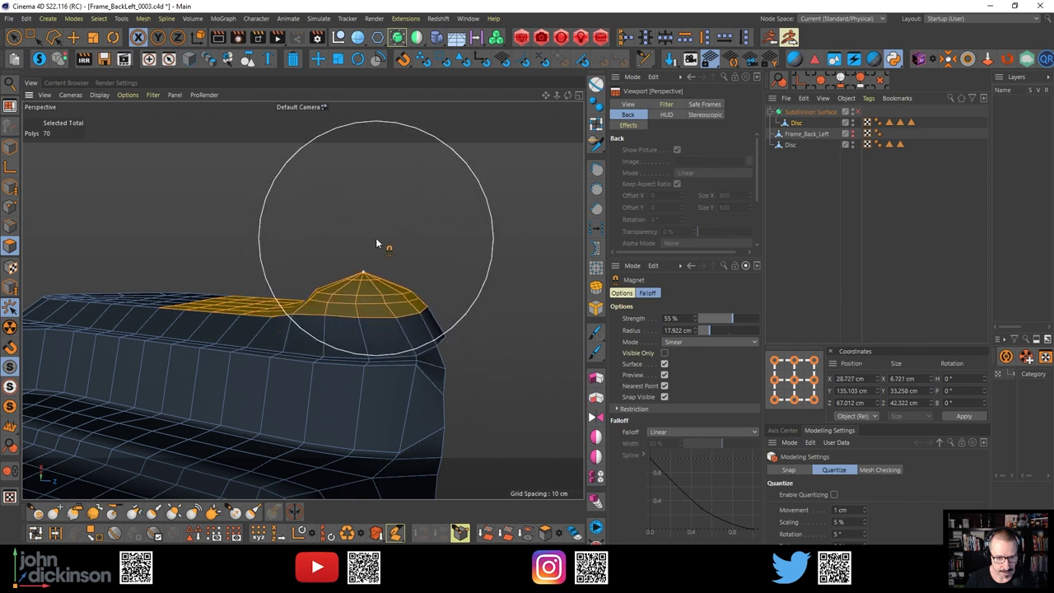
key("ctrl+z")
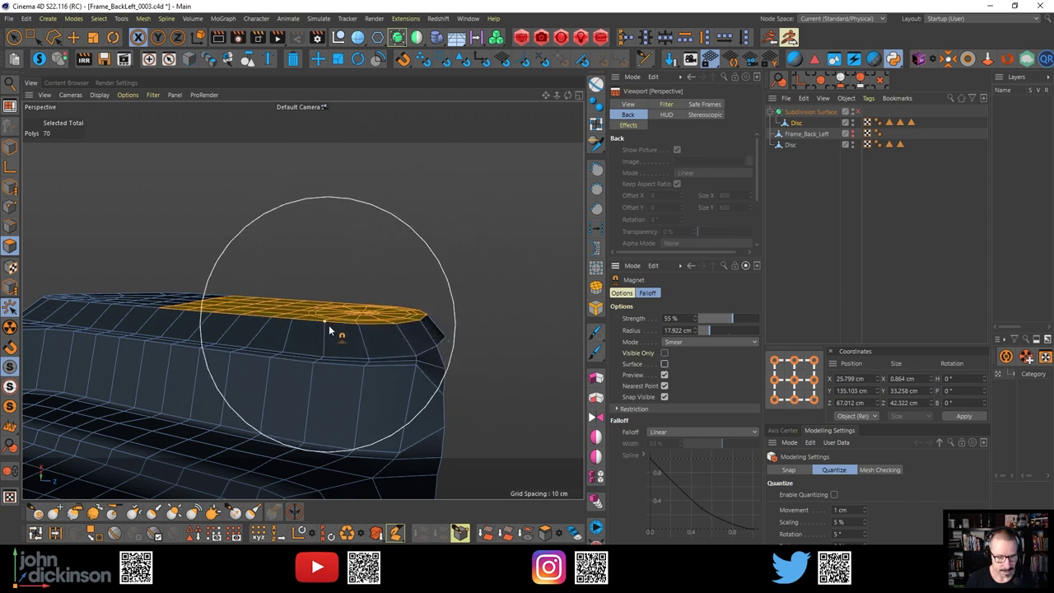
Enlarge the Magnet's radius to about 31.2 cm and check the pad's shape against the reference photo
middle_click_drag(328, 325, 423, 312)
mouse_move(423, 313)
left_mouse_down("alt")
mouse_move(354, 340)
mouse_move(385, 321)
mouse_move(392, 289)
mouse_move(379, 303)
mouse_move(376, 382)
mouse_move(338, 294)
mouse_move(341, 317)
mouse_move(341, 293)
left_mouse_up("alt")
key("ctrl+z")
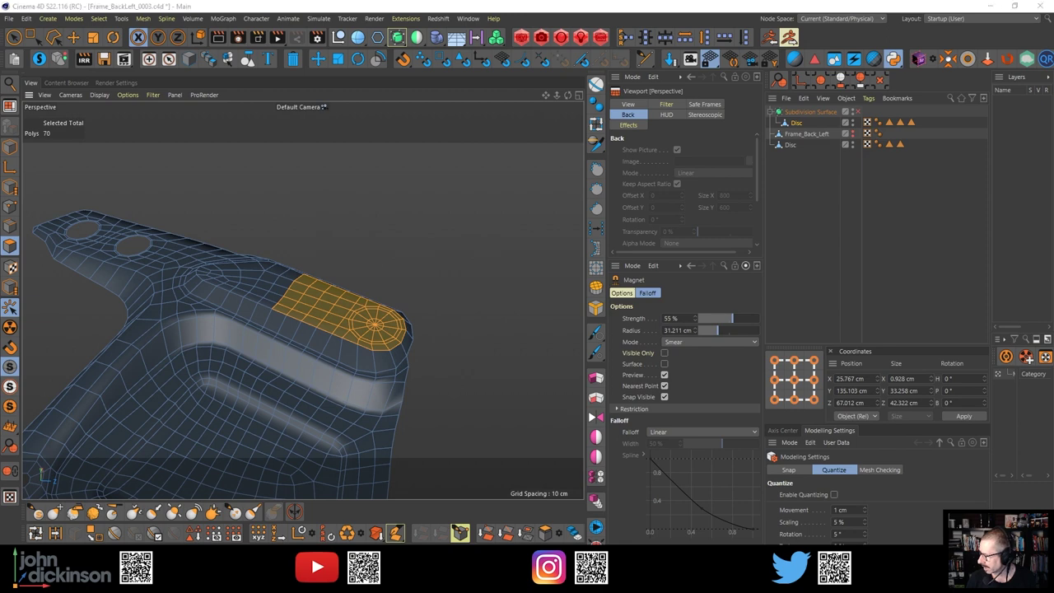
left_click_drag(1053, 370, 1053, 332)
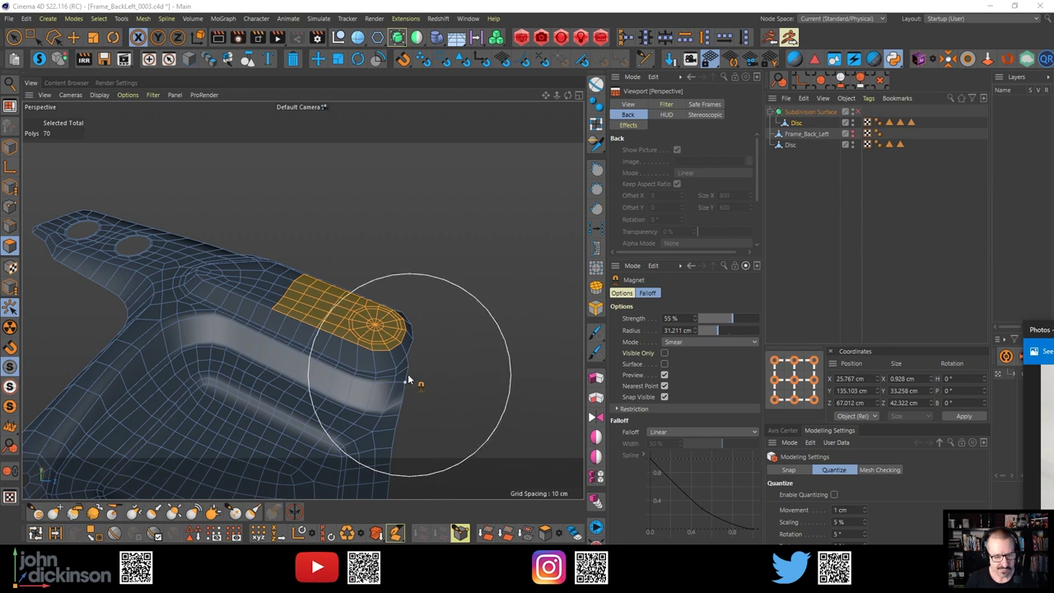
scroll(393, 357, "up", 5)
left_click_drag(364, 311, 358, 272, "alt")
middle_click_drag(358, 272, 402, 300, "alt")
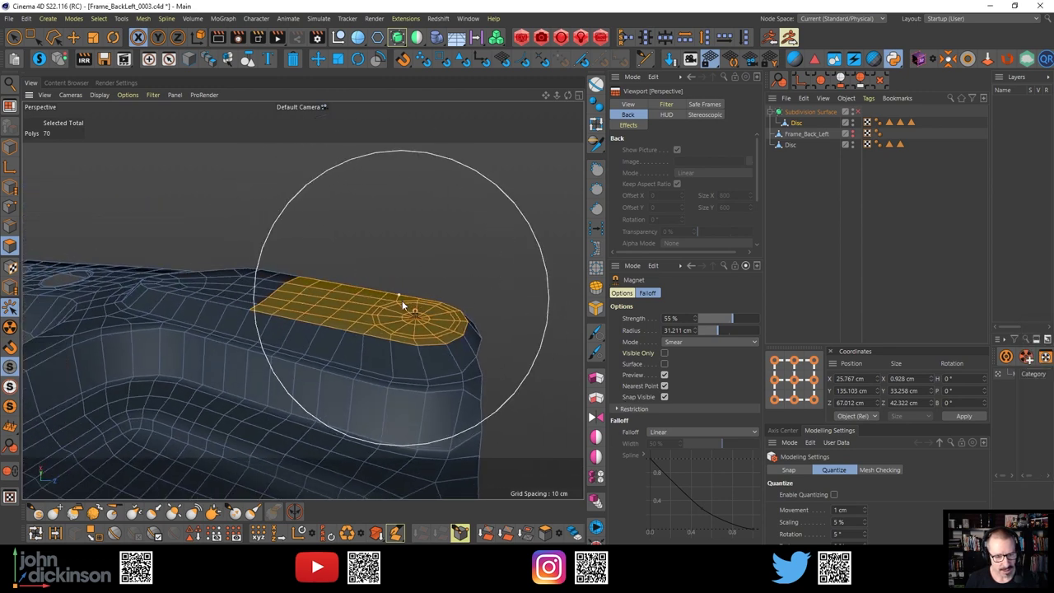
mouse_move(402, 300)
left_mouse_down("alt")
mouse_move(390, 266)
mouse_move(372, 329)
mouse_move(380, 371)
mouse_move(366, 294)
mouse_move(376, 265)
left_mouse_up("alt")
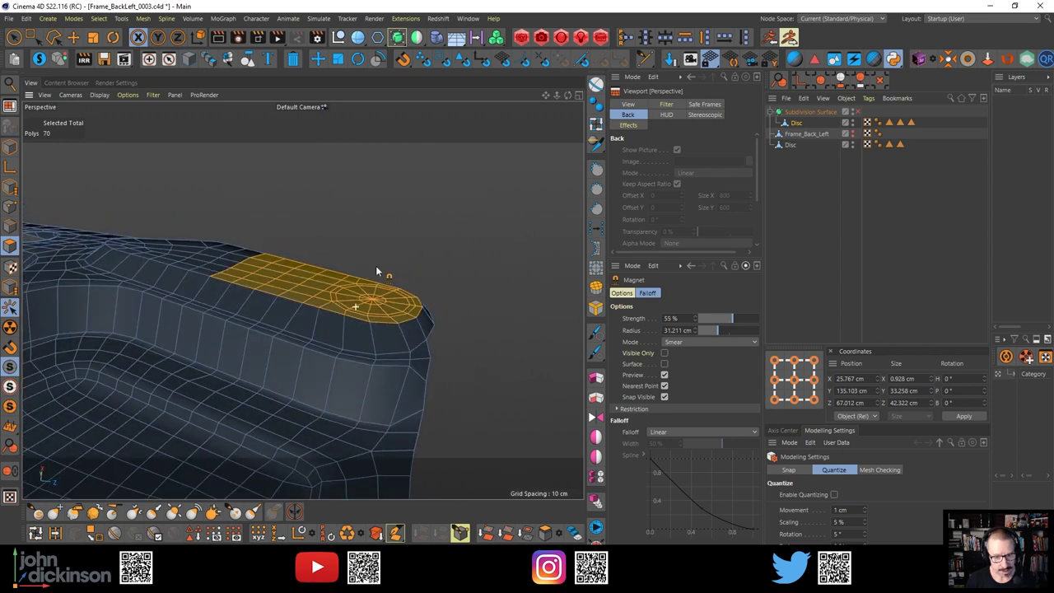
Try to lift the pad's bolt-hole end with the Magnet at the 31.211 cm radius
right_click(378, 305)
left_click(309, 261)
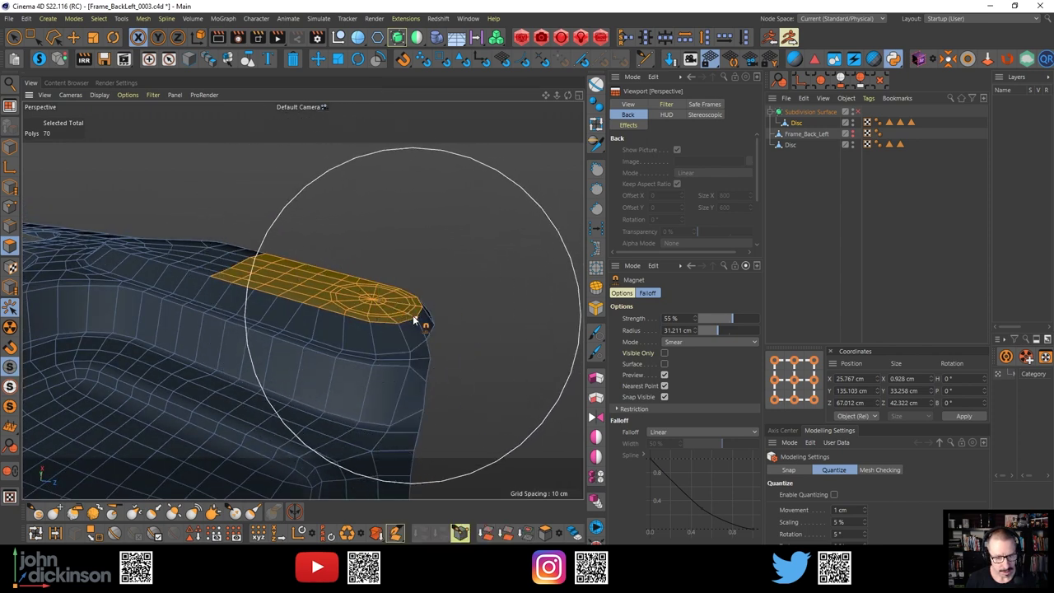
left_click_drag(374, 302, 361, 276)
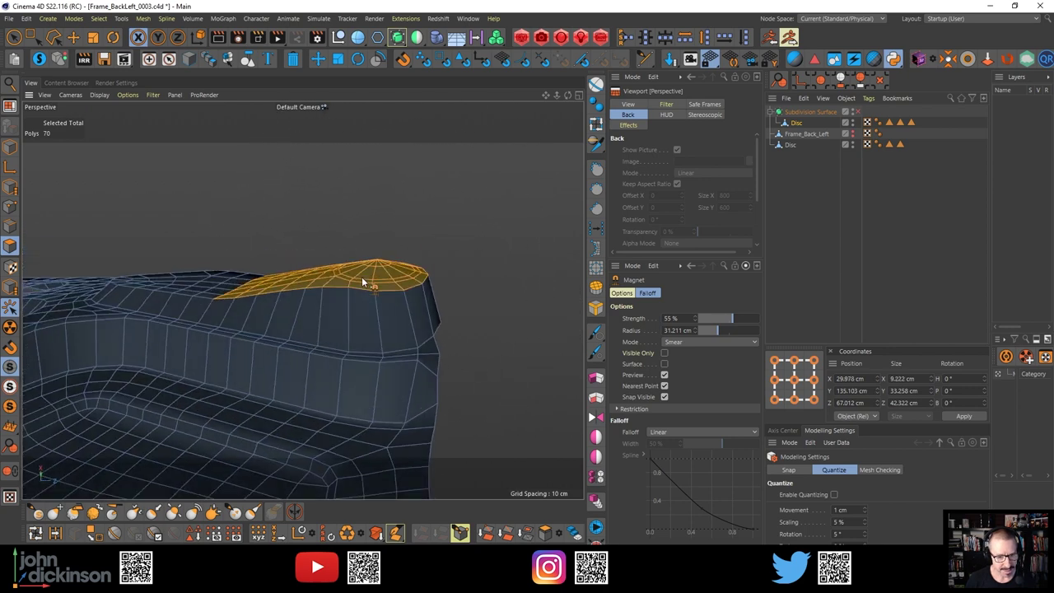
key("ctrl+z")
middle_click_drag(329, 300, 319, 321, "alt")
left_click_drag(319, 321, 320, 338, "alt")
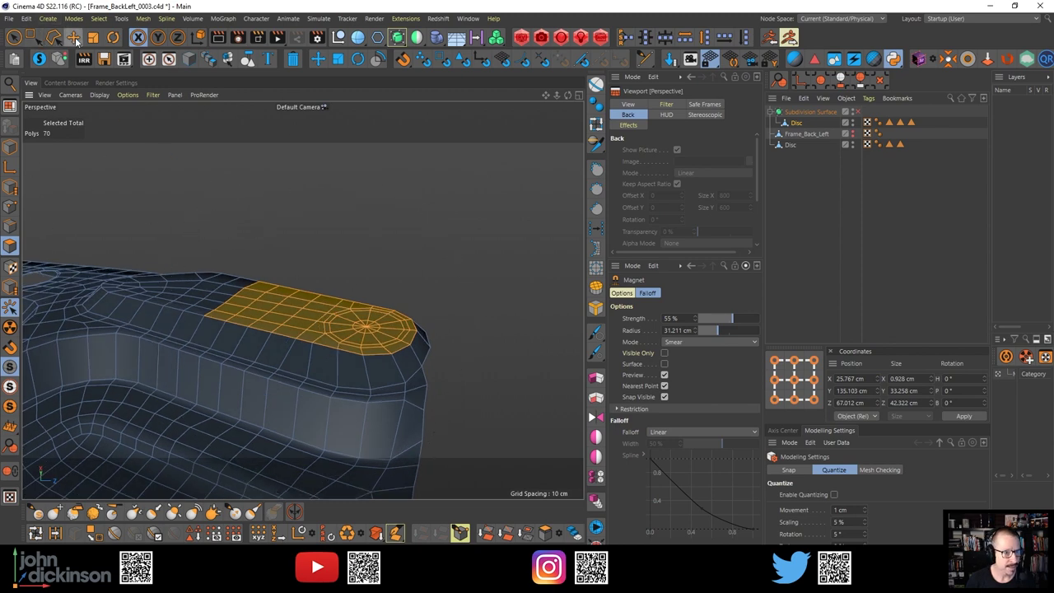
Switch to edge editing with the Move tool and show the panel over its reference image in the full-size Right view
left_click(73, 37)
left_click(10, 227)
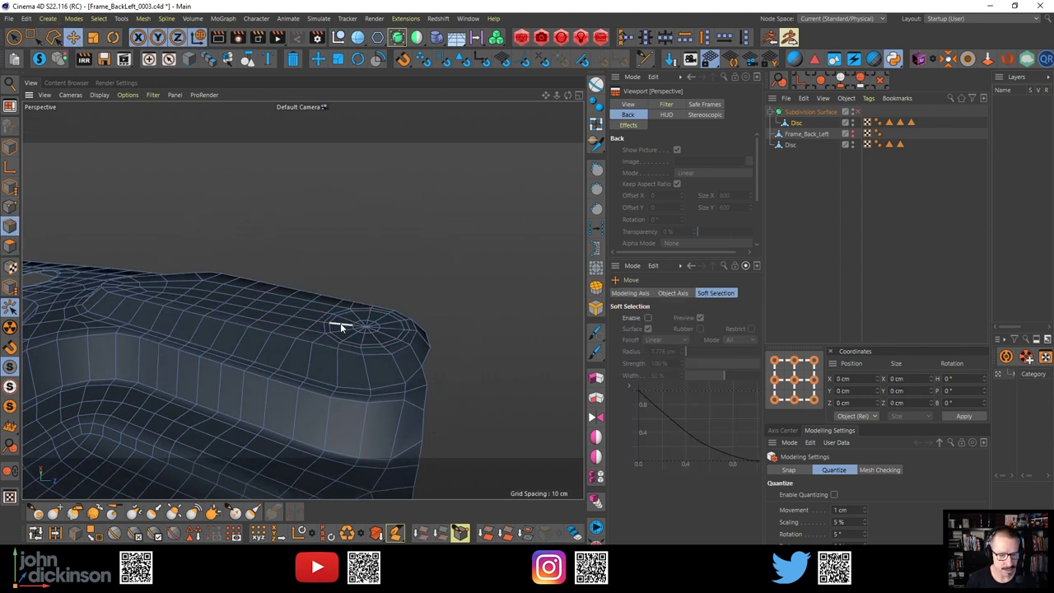
left_click_drag(340, 323, 331, 400, "alt")
middle_click(424, 233)
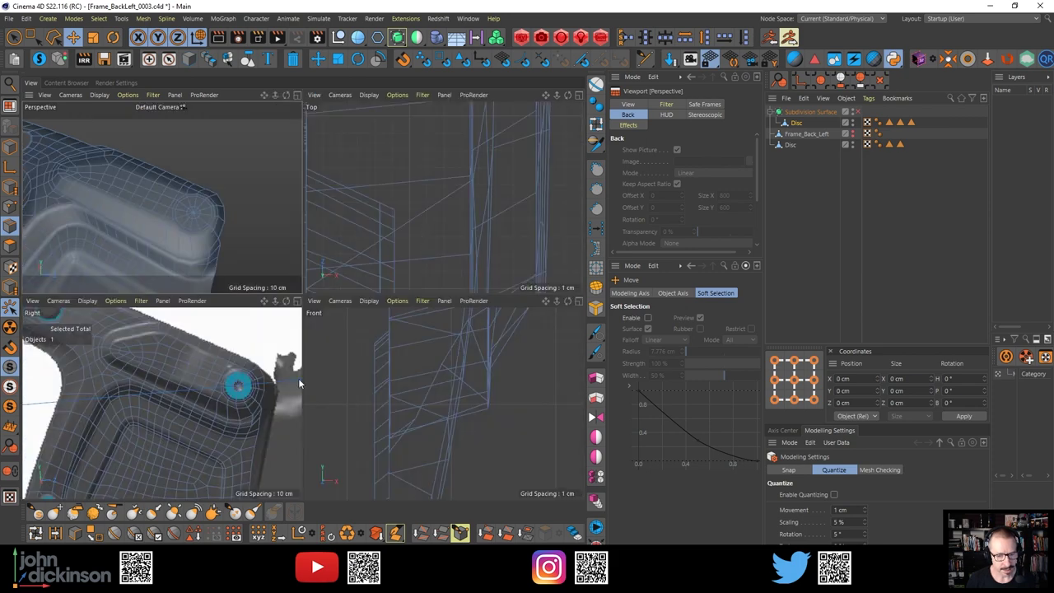
middle_click(256, 395)
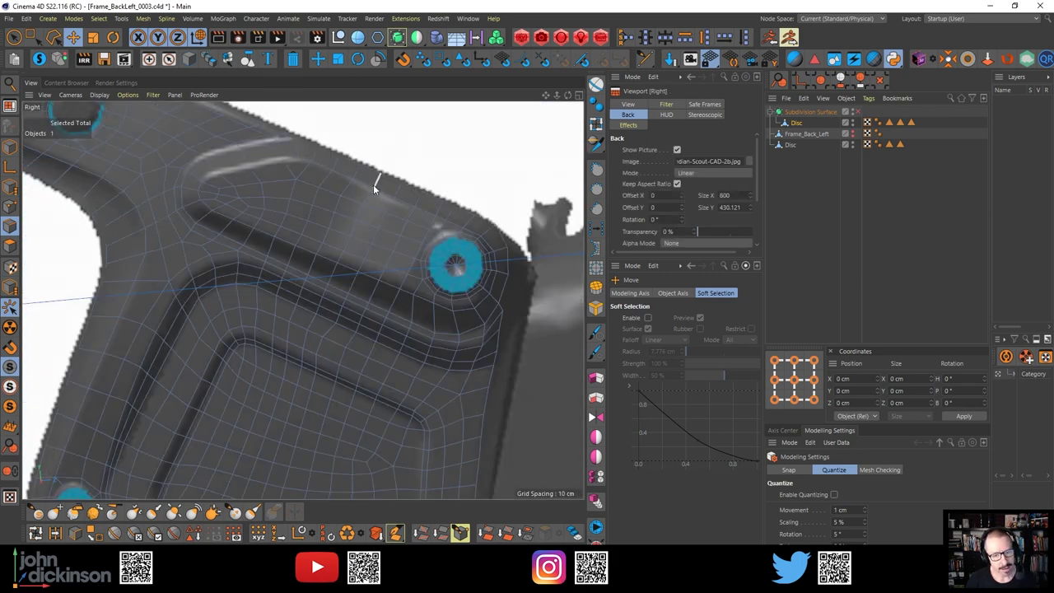
Select the edge rows crossing the flat pad, tracing one beside the bolt hole from the outer edge to the inner recess
left_click_drag(370, 197, 343, 265)
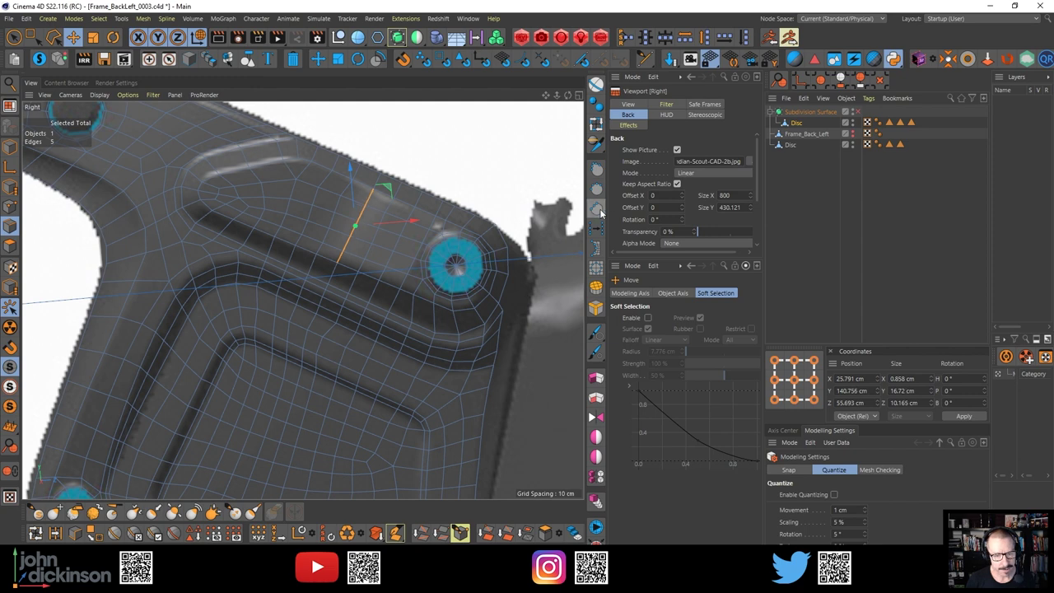
left_click(439, 210)
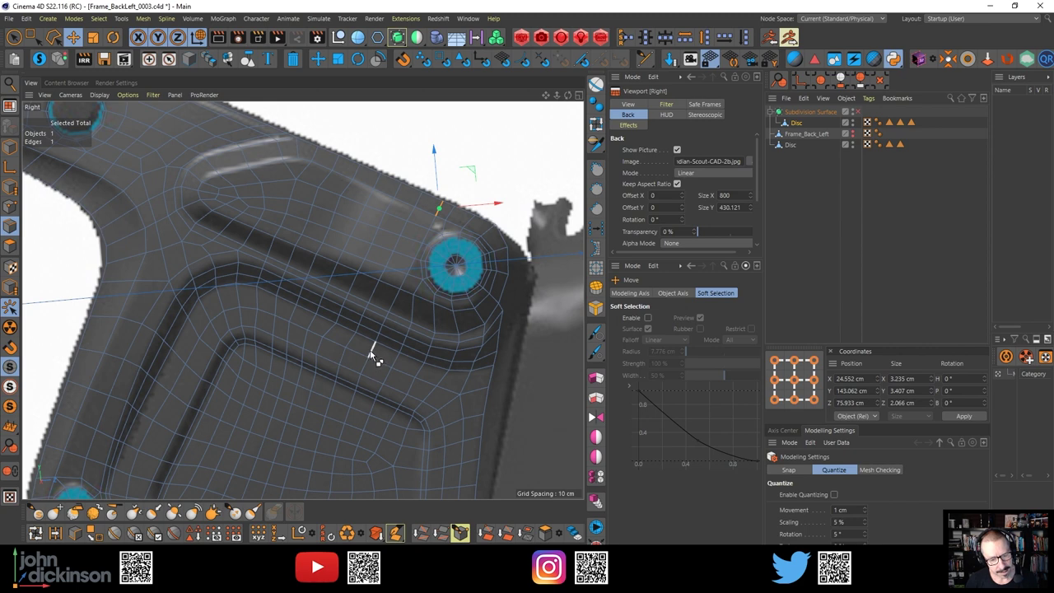
double_click(371, 351)
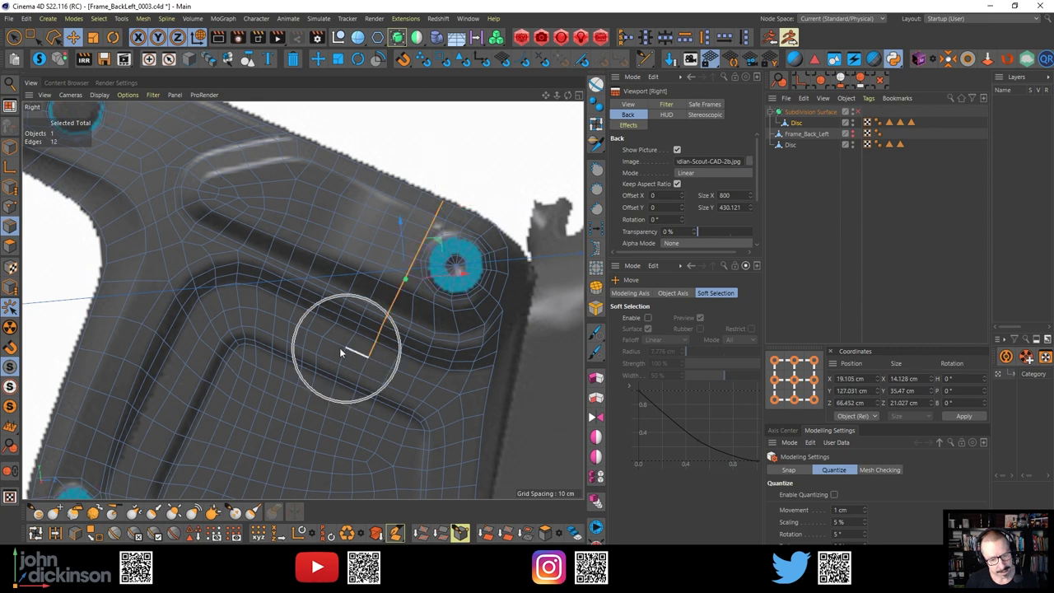
Examine the mesh flow around the inner recess by selecting the edge rows running along its upper groove
left_click(303, 325)
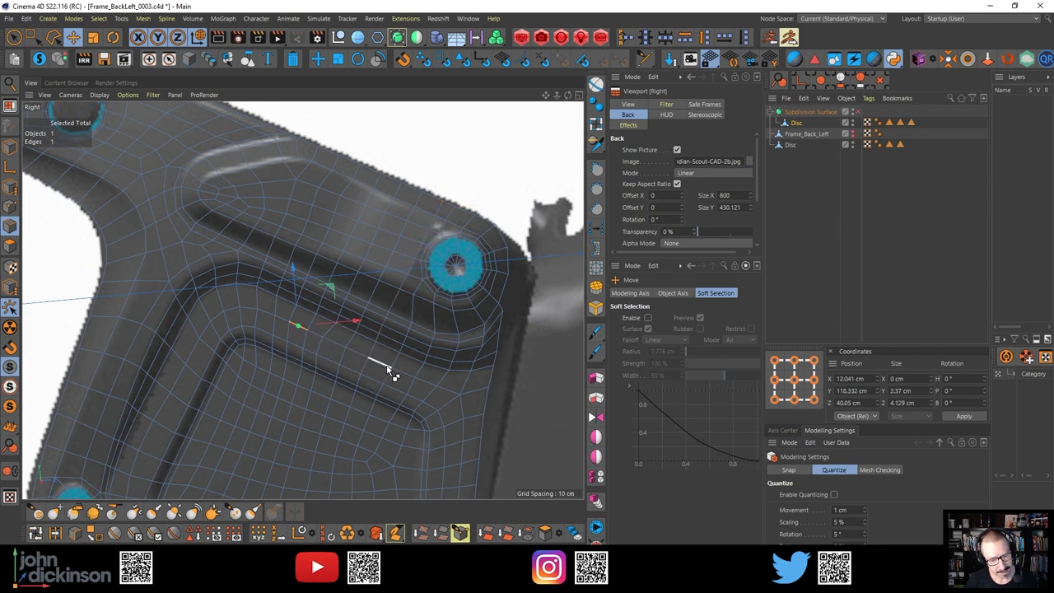
double_click(341, 349)
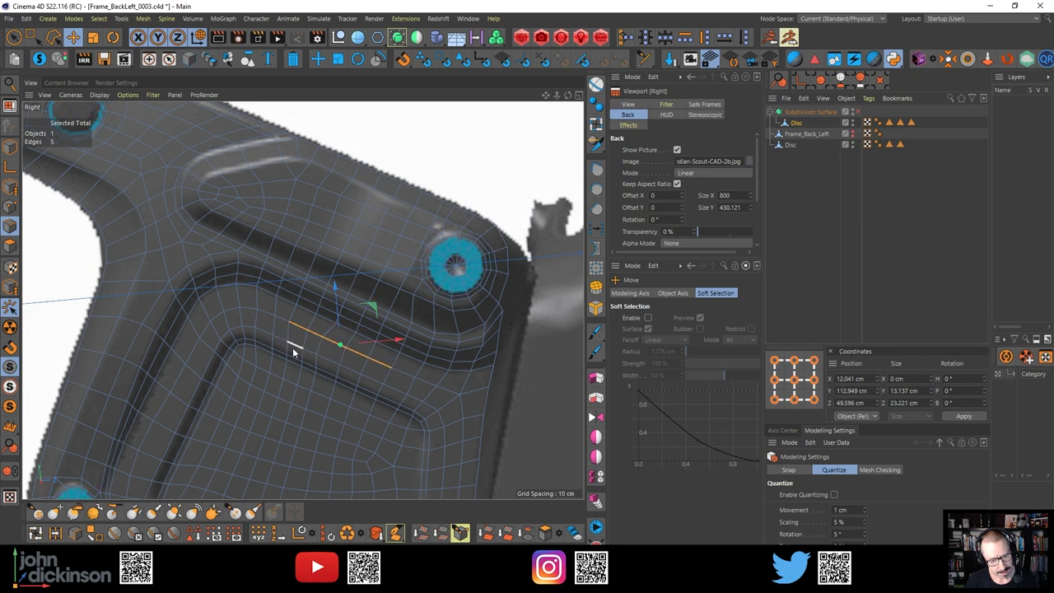
left_click(292, 348, "shift")
double_click(371, 380, "shift")
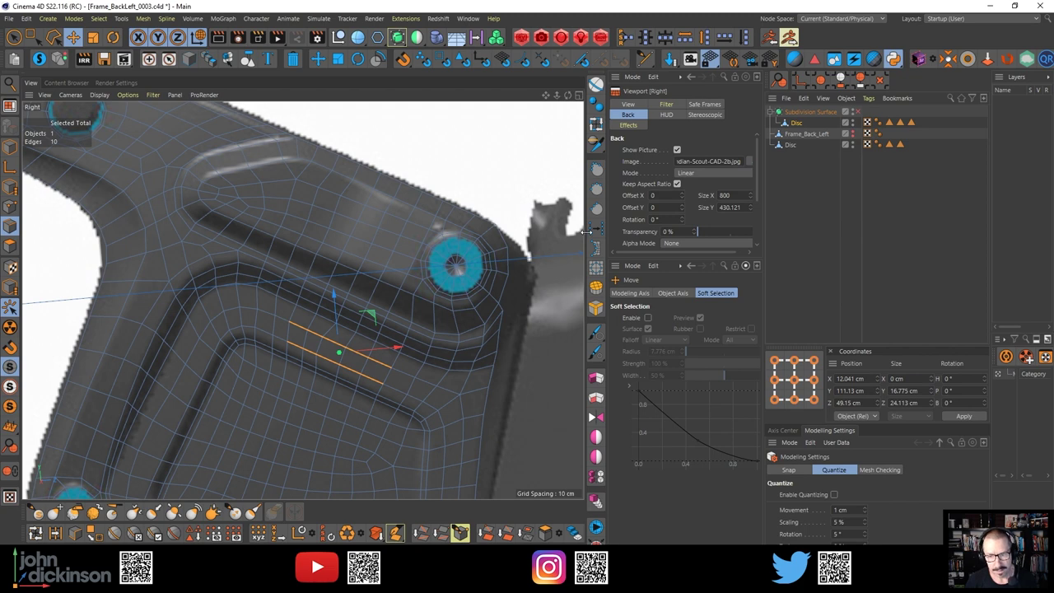
left_click(292, 359)
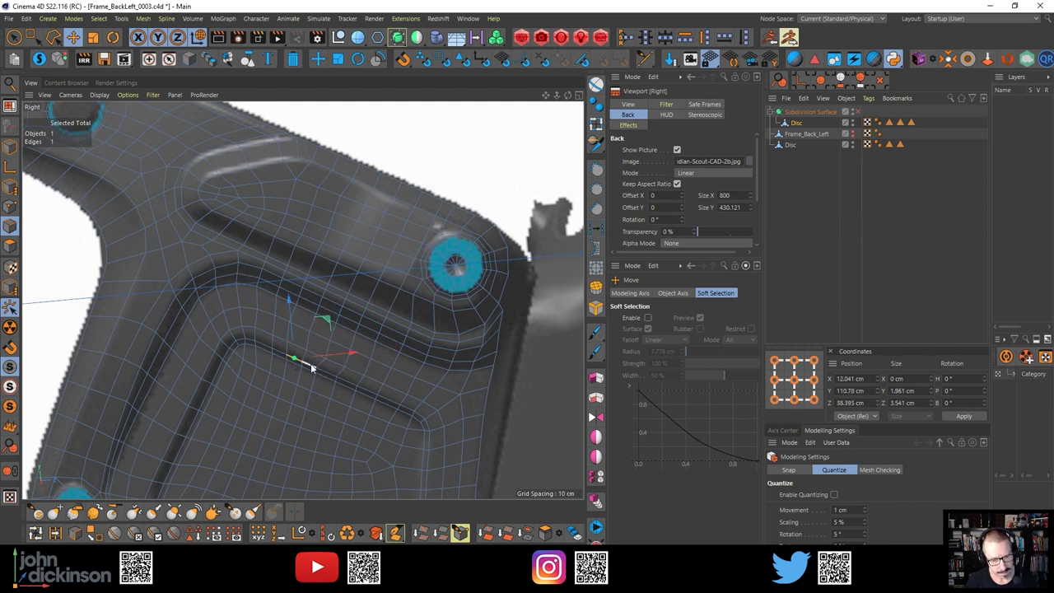
double_click(365, 392)
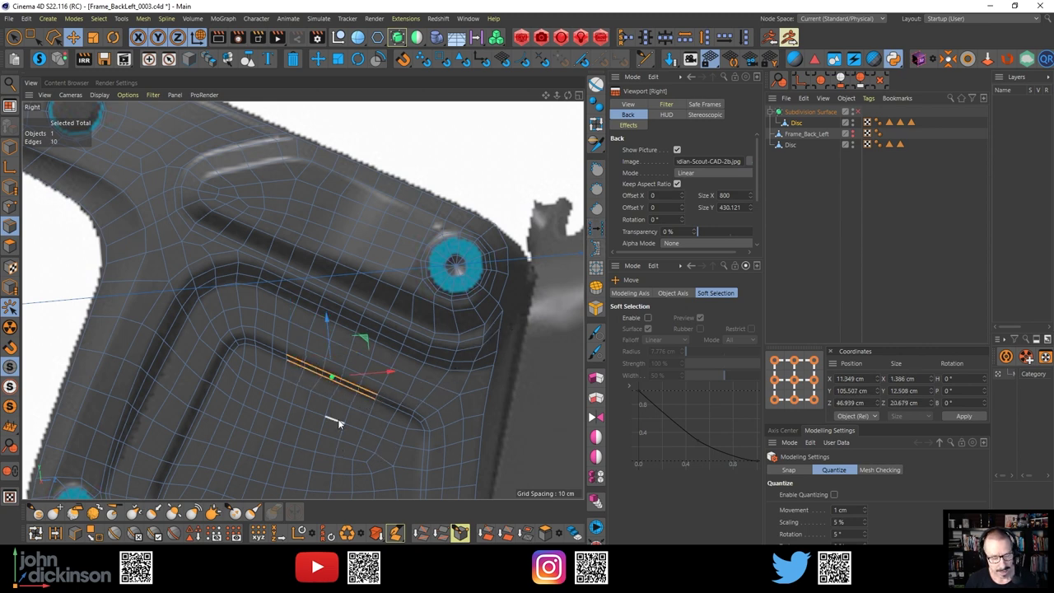
middle_click_drag(272, 457, 312, 286, "alt")
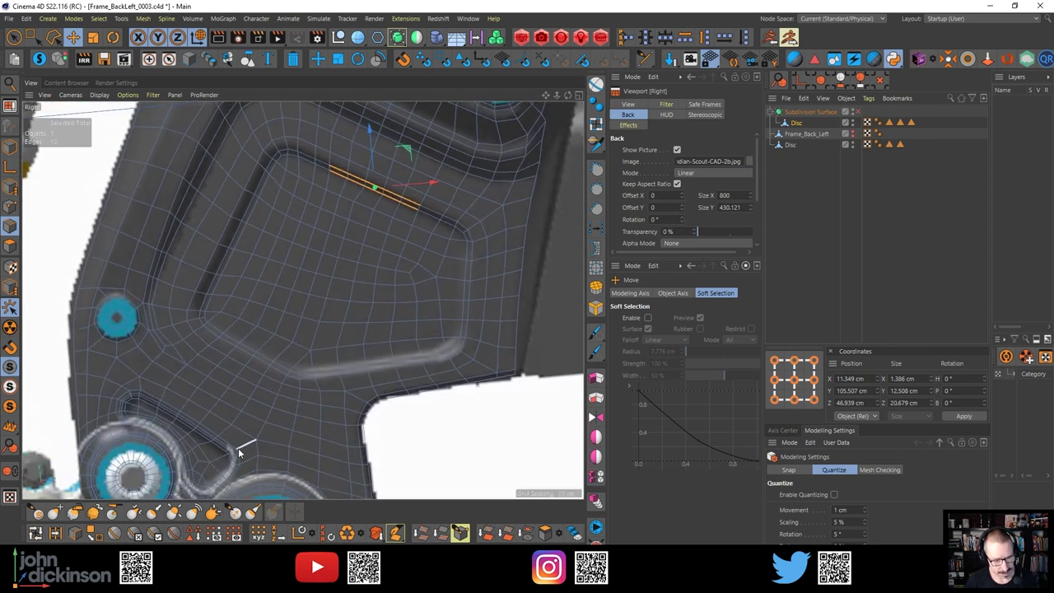
middle_click_drag(315, 344, 283, 476, "alt")
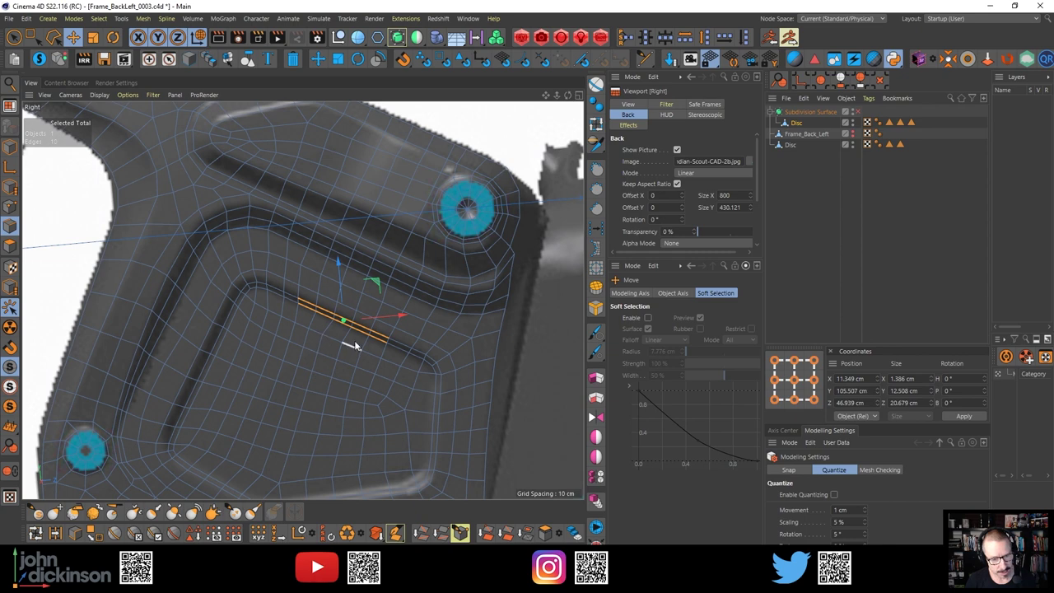
middle_click_drag(354, 344, 360, 308, "alt")
mouse_move(270, 270)
left_mouse_down()
mouse_move(350, 312)
mouse_move(404, 326)
left_mouse_up()
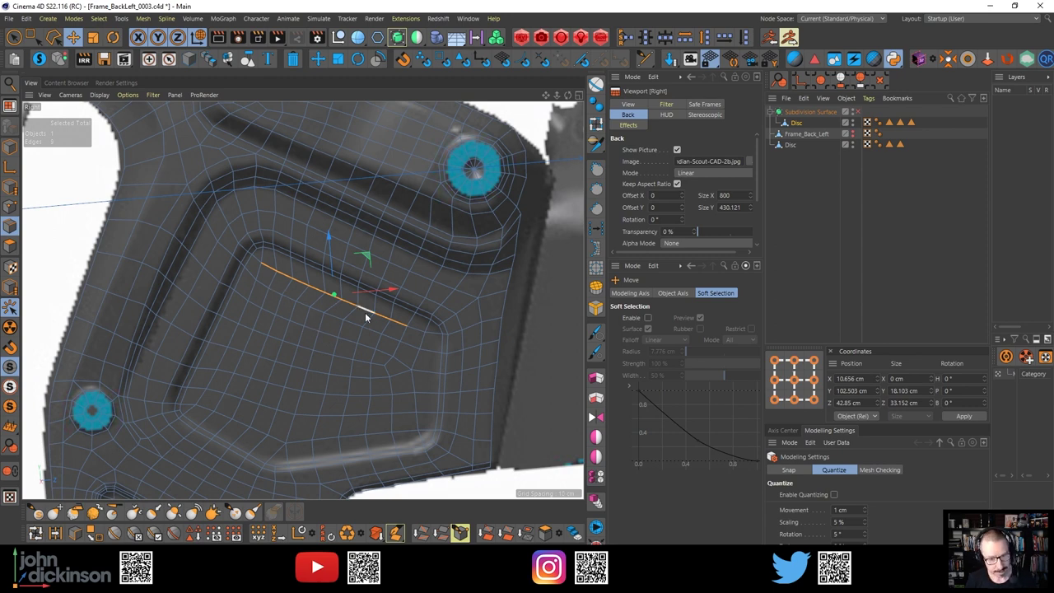
middle_click_drag(372, 176, 324, 334, "alt")
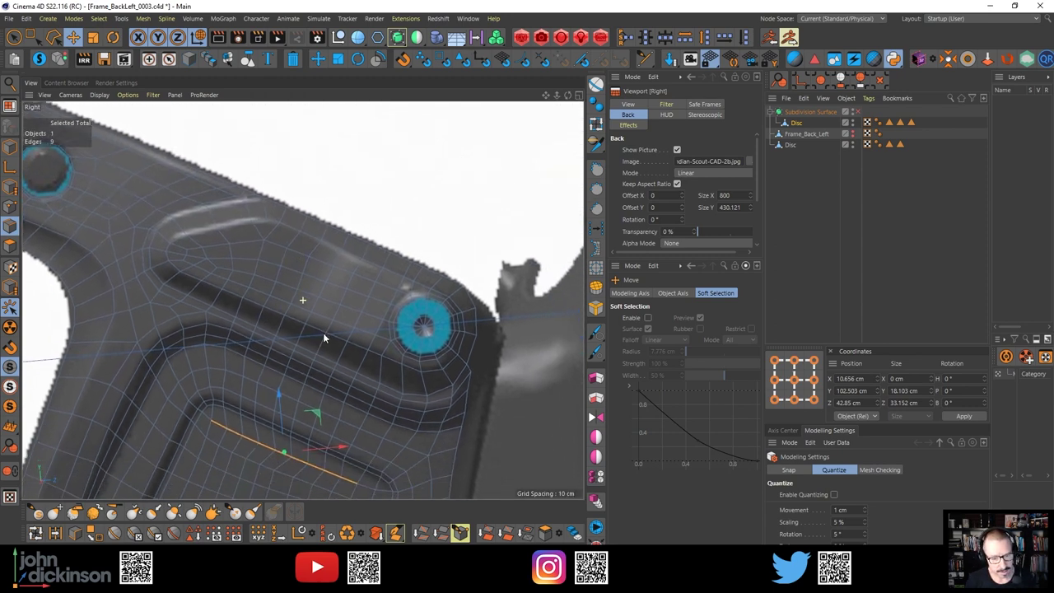
Select two adjacent 12-edge rows running from the outer edge across the flat pad to the inner recess, and dissolve them
right_click_drag(376, 341, 378, 339, "alt")
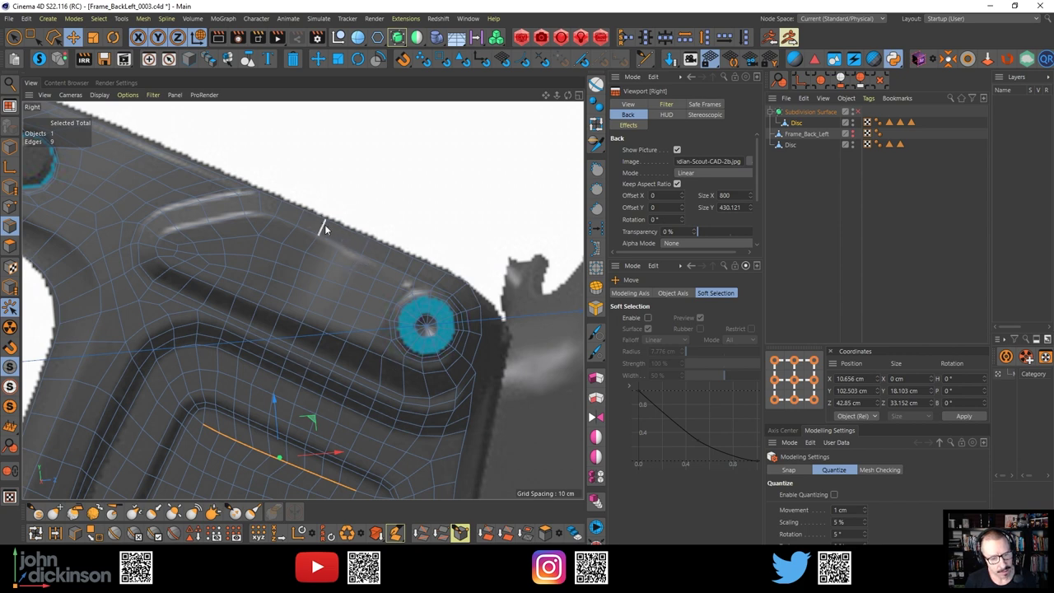
left_click(365, 246)
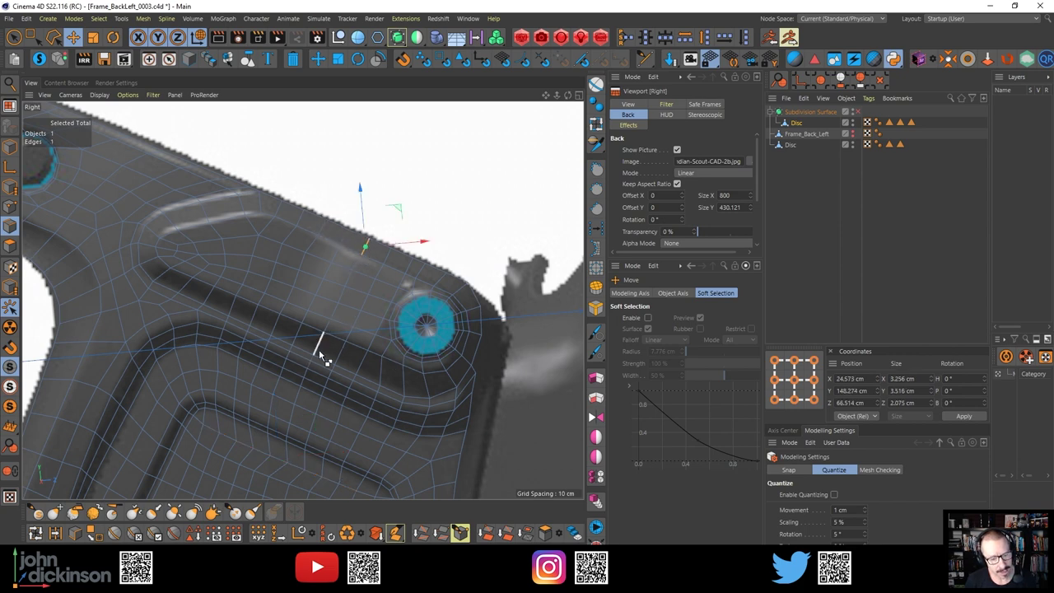
double_click(301, 400)
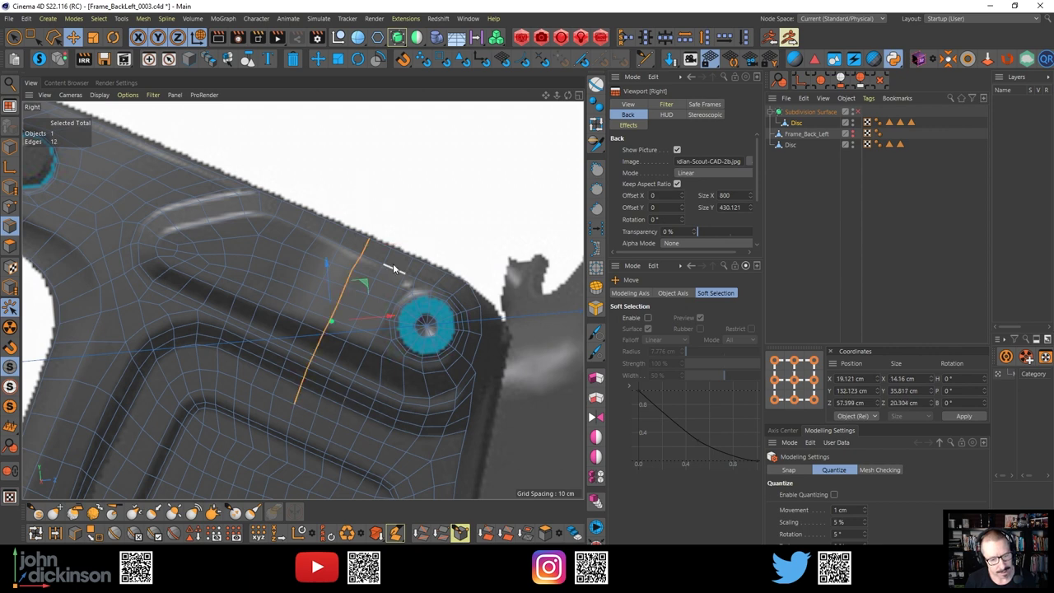
double_click(322, 403, "shift")
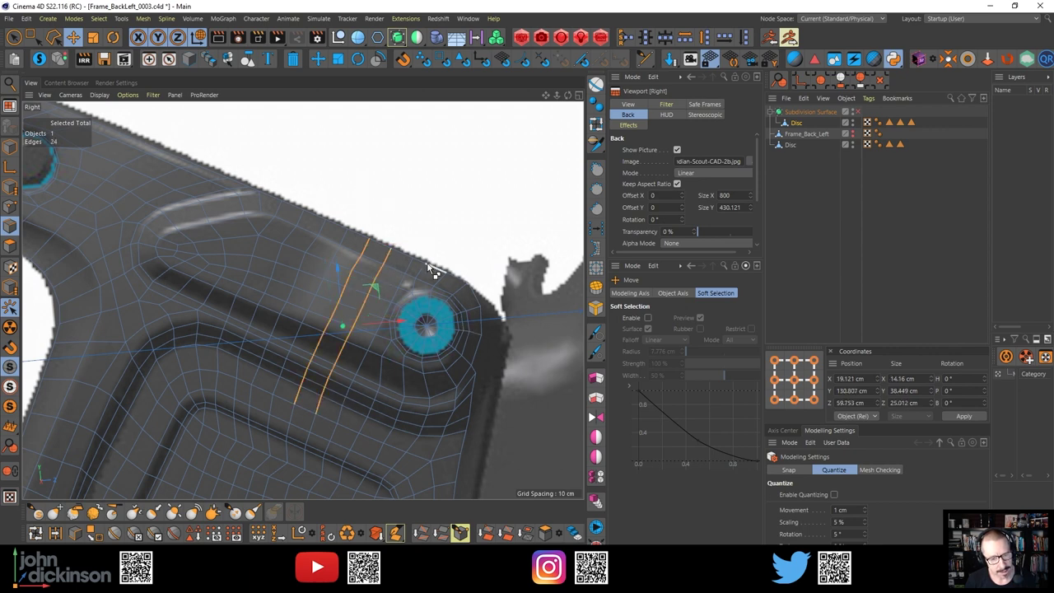
key("m")
key("n")
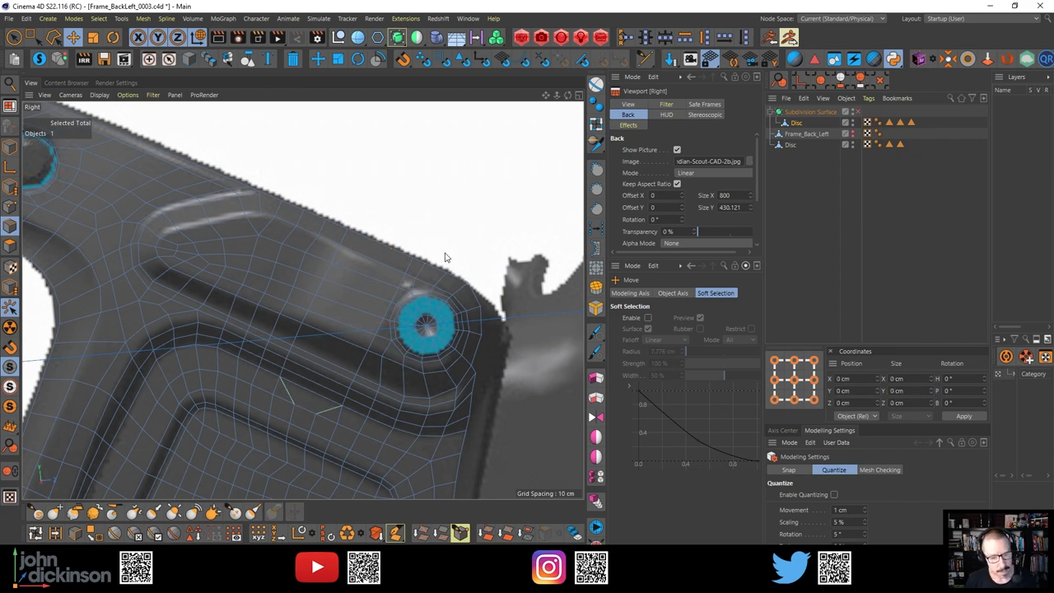
Return to the full-size perspective view and switch to polygon editing with the flat pad's polygons selected
middle_click(440, 221)
middle_click(220, 224)
left_click_drag(371, 308, 399, 275, "alt")
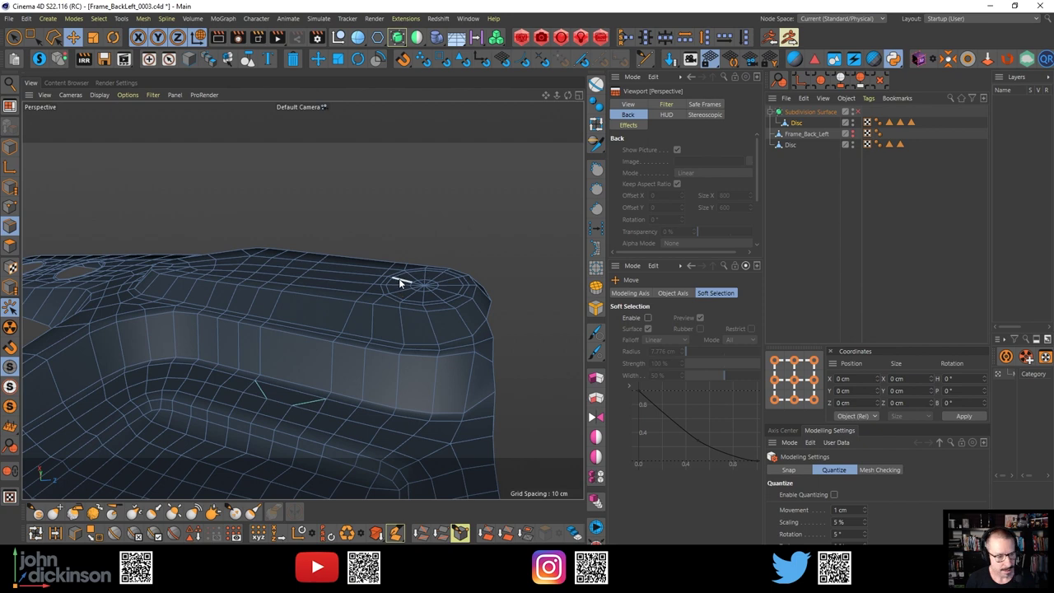
left_click(10, 244)
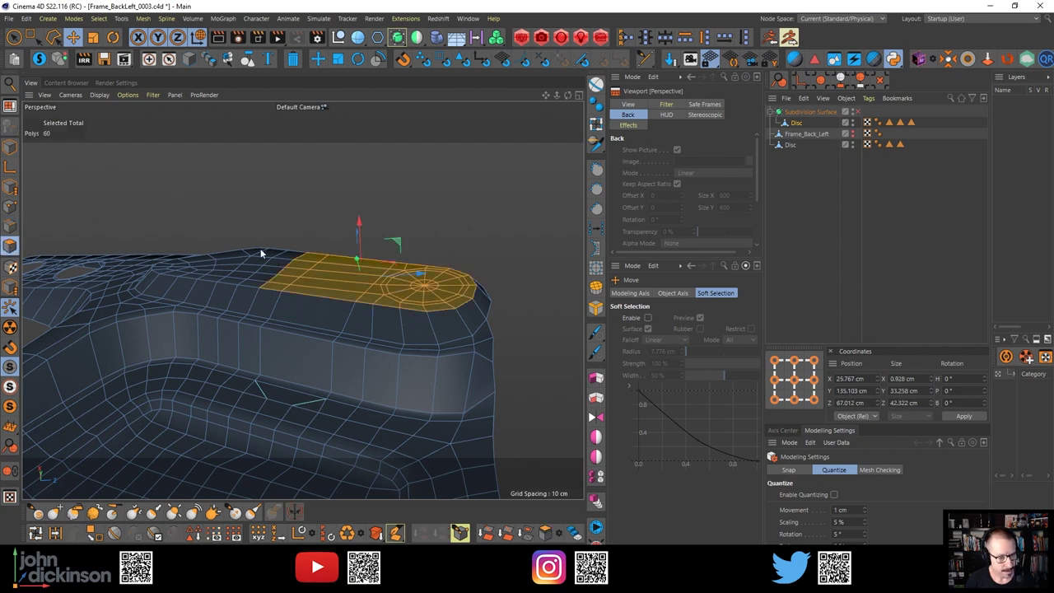
left_click_drag(260, 248, 362, 243, "alt")
key("m")
key("i")
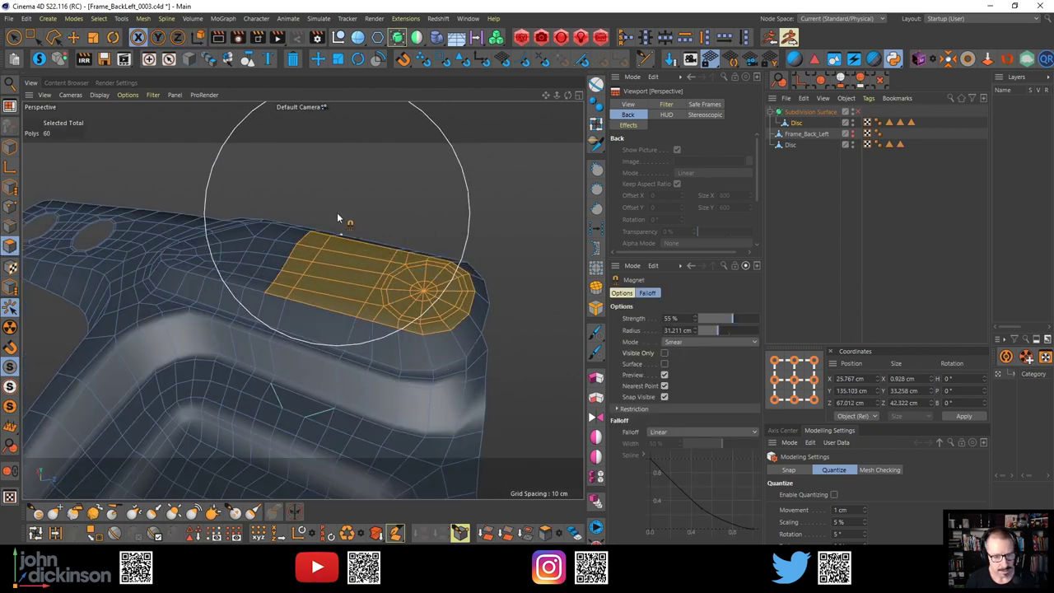
middle_click_drag(337, 212, 233, 209)
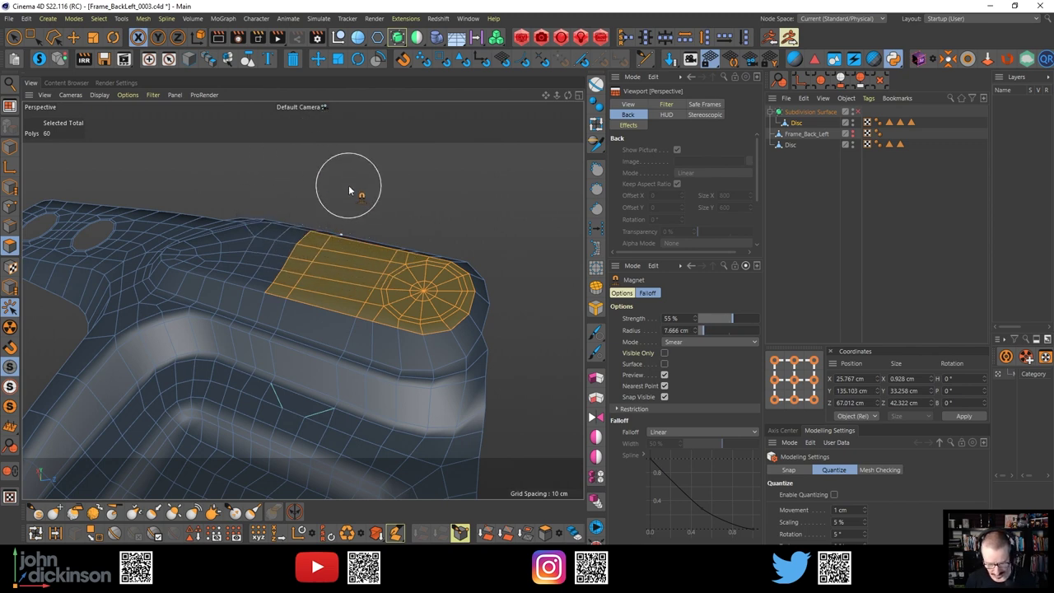
Deselect the ten pad polygons farthest from the bolt hole, keeping only the 50 polygons around the hole selected
key("9")
mouse_move(329, 216)
left_mouse_down("ctrl")
mouse_move(266, 311)
mouse_move(322, 265)
left_mouse_up("ctrl")
left_click_drag(423, 293, 435, 230, "alt")
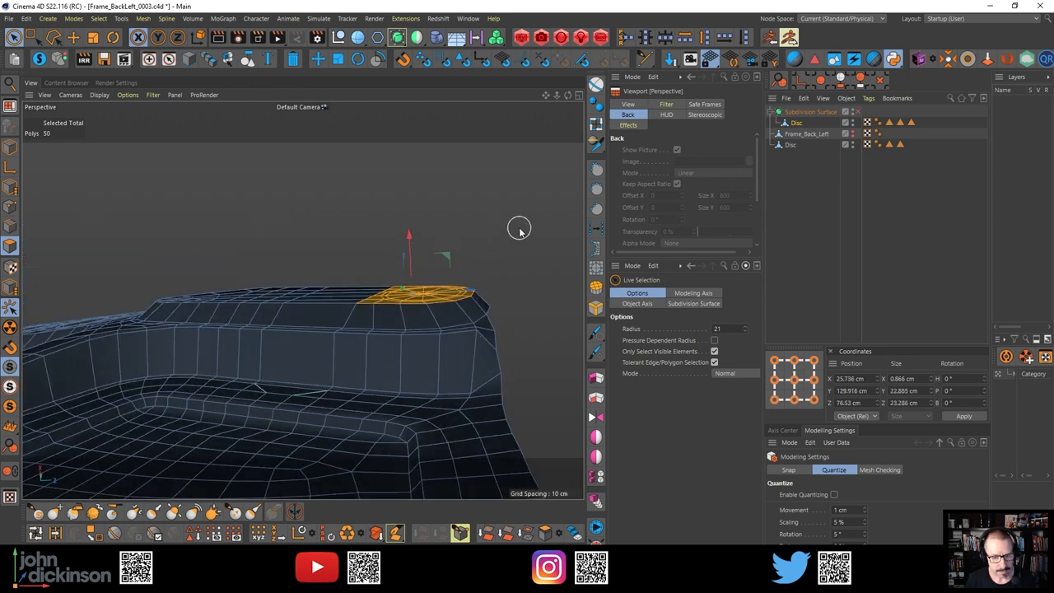
left_click_drag(461, 283, 452, 343, "alt")
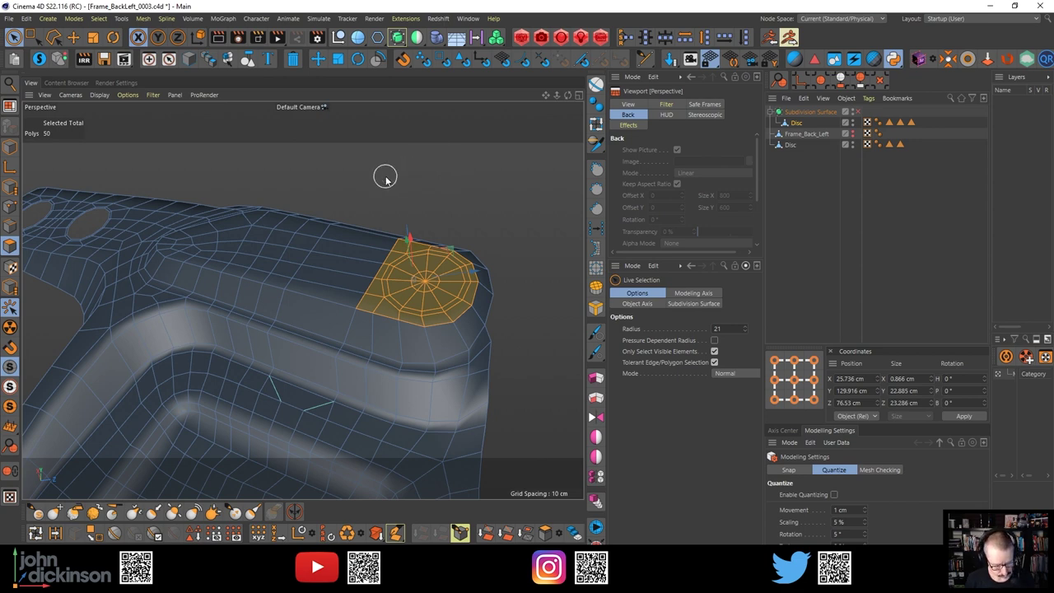
Place the modeling axis of the selected polygons at the centre of the bolt hole
key("e")
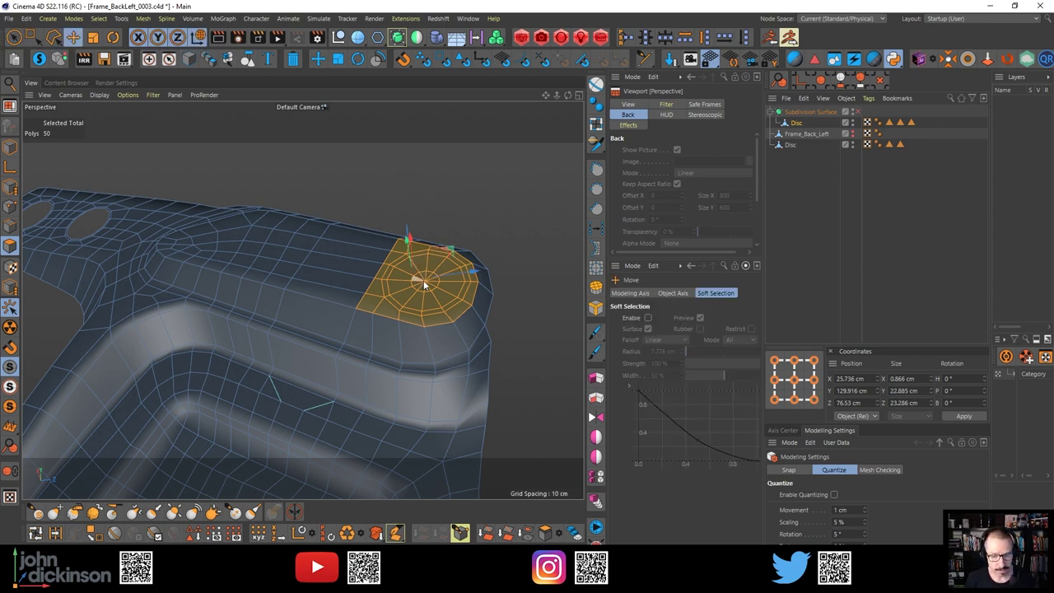
key("l")
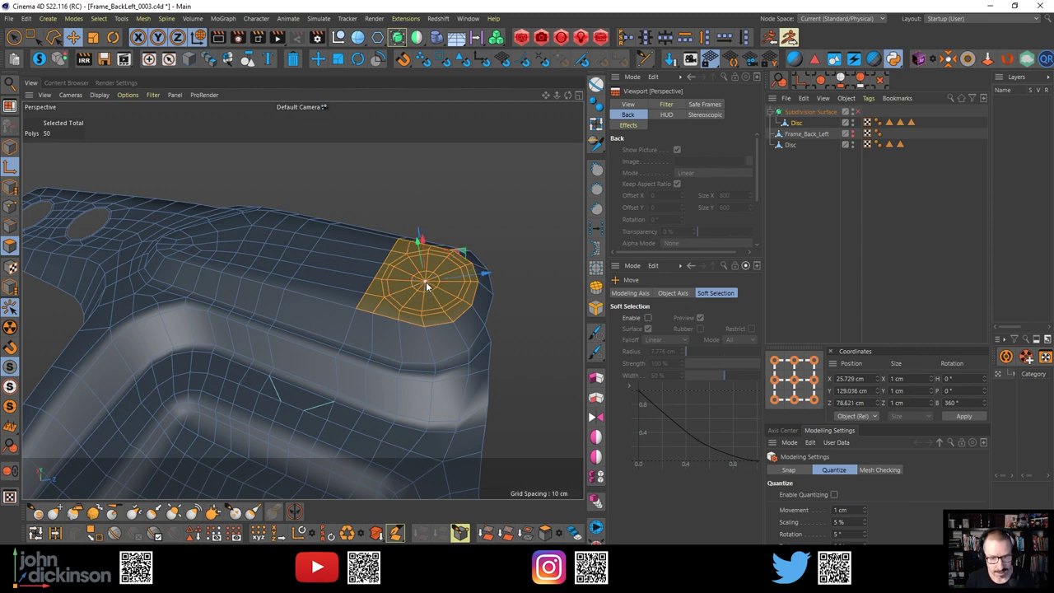
key("l")
Raise the selected polygons around the bolt hole straight outward along X to about 33.16 cm
left_click_drag(425, 282, 447, 250, "alt")
middle_click_drag(431, 280, 380, 286, "alt")
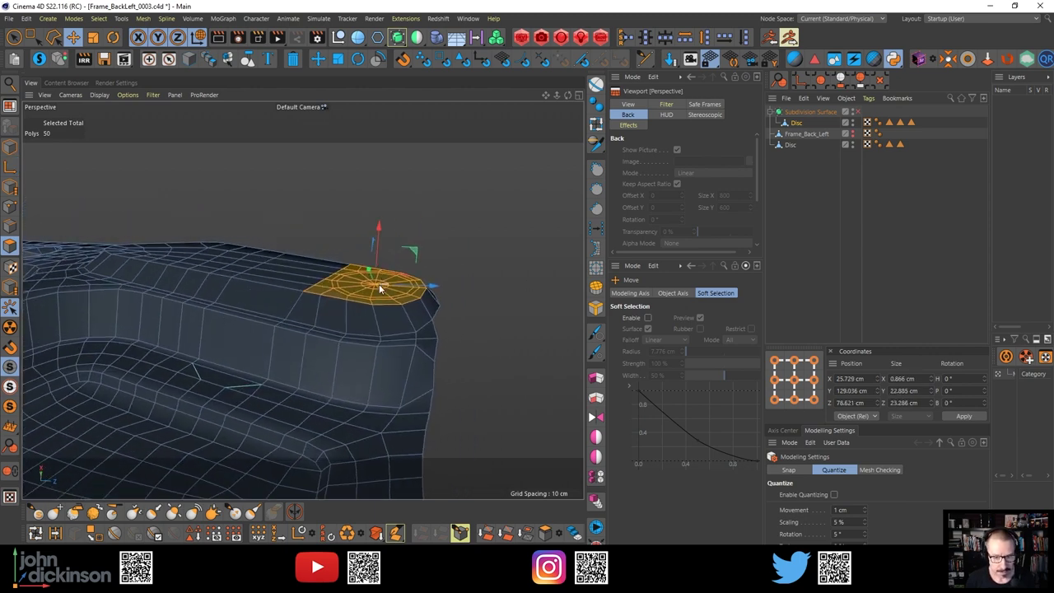
right_click_drag(381, 287, 431, 265, "alt")
left_click_drag(441, 301, 399, 285, "alt")
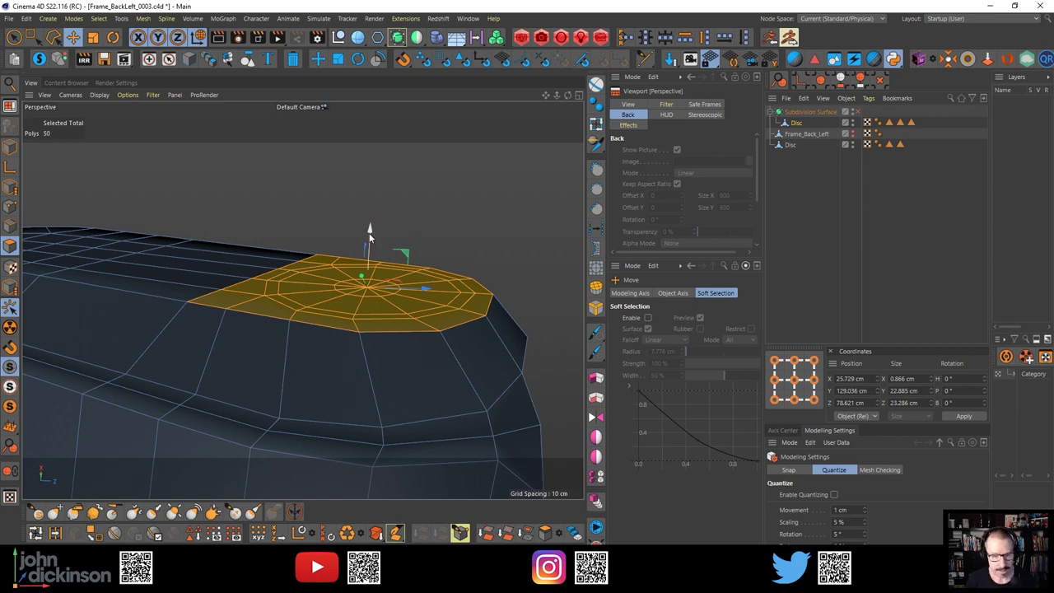
left_click_drag(371, 241, 374, 136)
right_click_drag(395, 151, 346, 178, "alt")
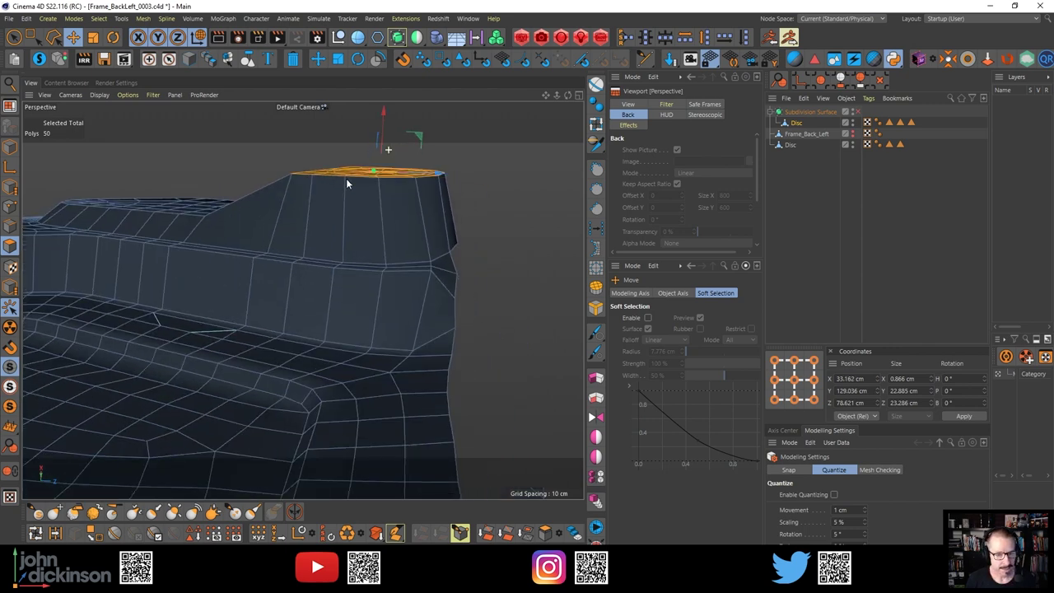
left_click_drag(340, 181, 339, 198, "alt")
middle_click_drag(339, 198, 320, 301, "alt")
left_click_drag(320, 306, 315, 313, "alt")
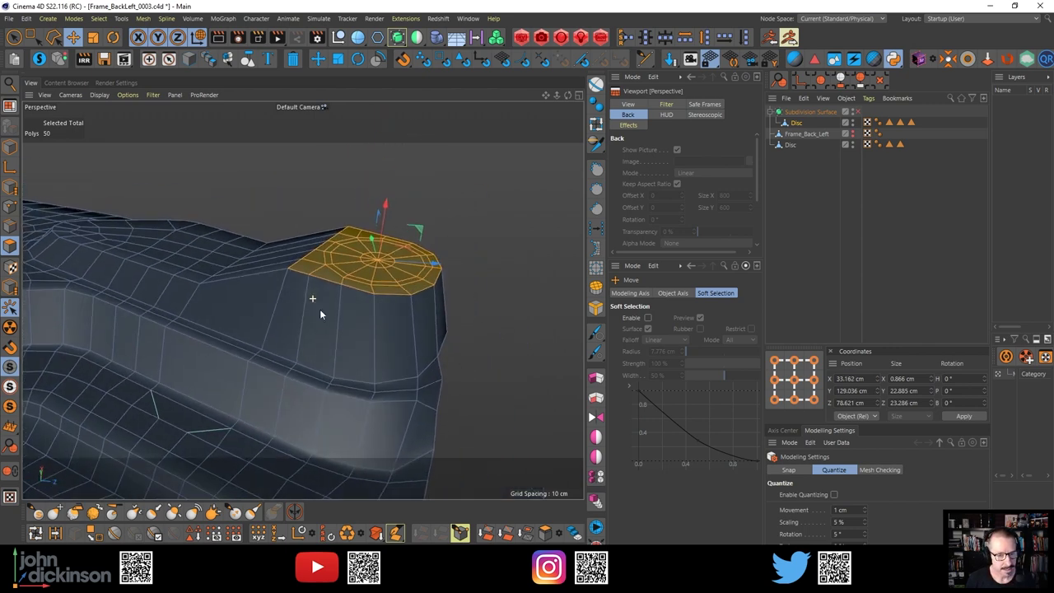
left_click_drag(269, 284, 391, 285, "alt")
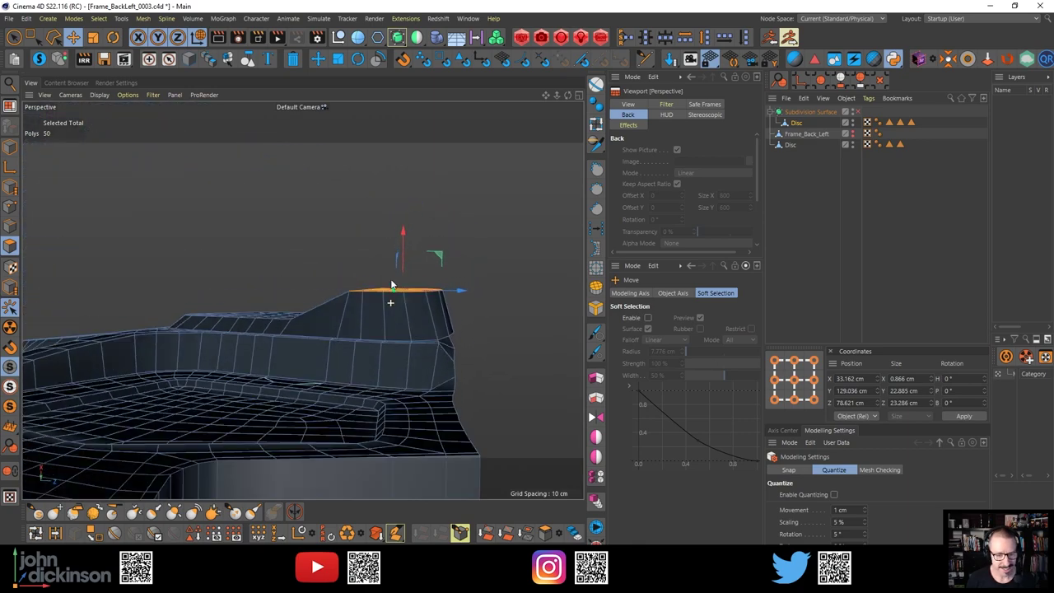
Lower the raised bolt hole polygons slightly along X to about 32.82 cm
middle_click(480, 251)
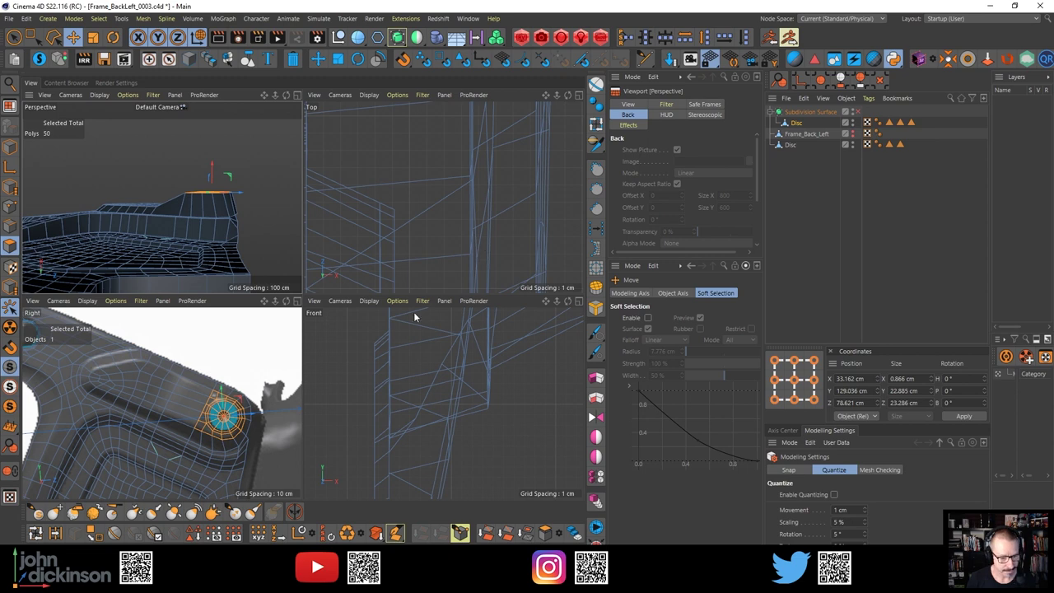
middle_click(220, 255)
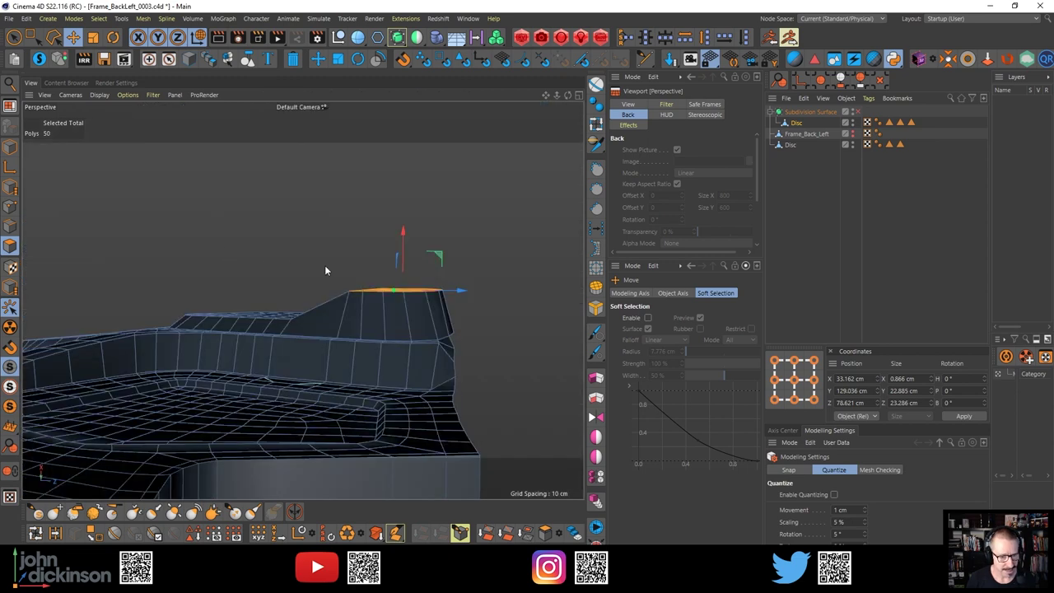
left_click_drag(392, 295, 414, 272, "alt")
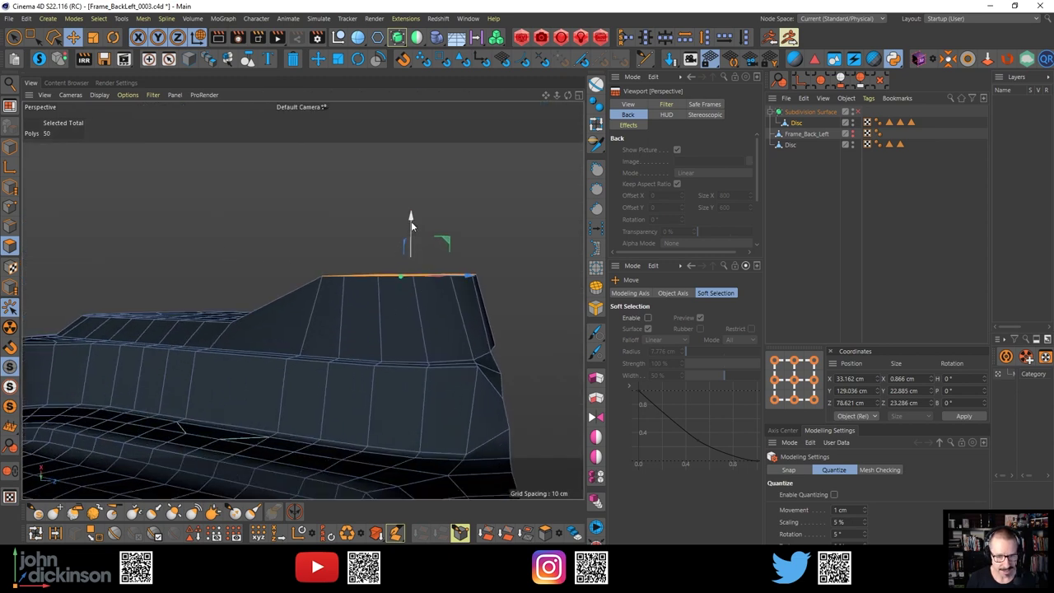
left_click_drag(411, 221, 378, 411)
Examine the raised bolt hole pad and its slope from several angles, with subdivision smoothing and without
right_click_drag(377, 399, 324, 383, "alt")
middle_click_drag(328, 382, 347, 313, "alt")
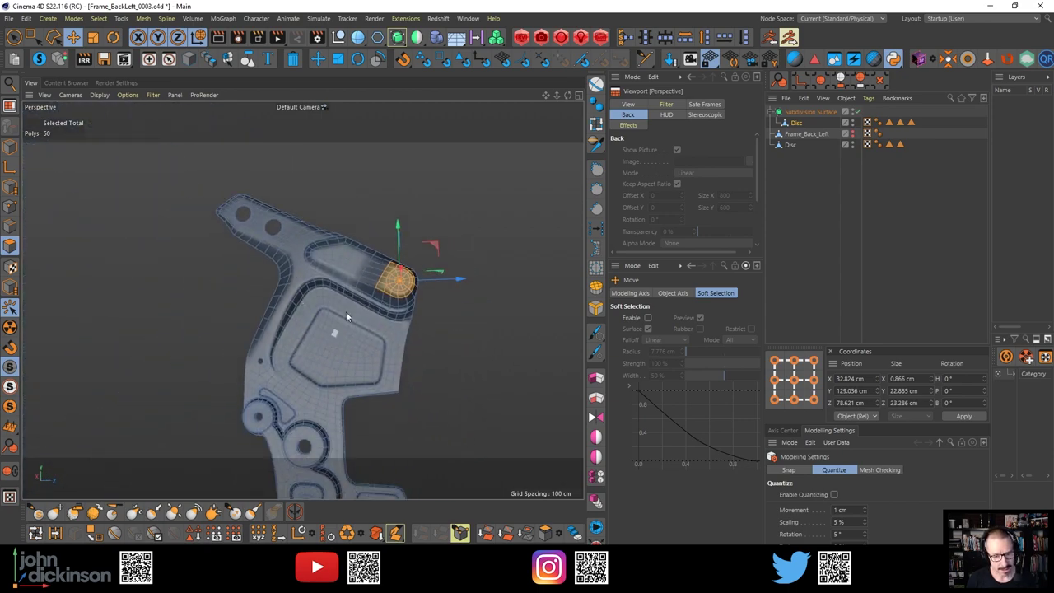
left_click_drag(345, 311, 350, 270, "alt")
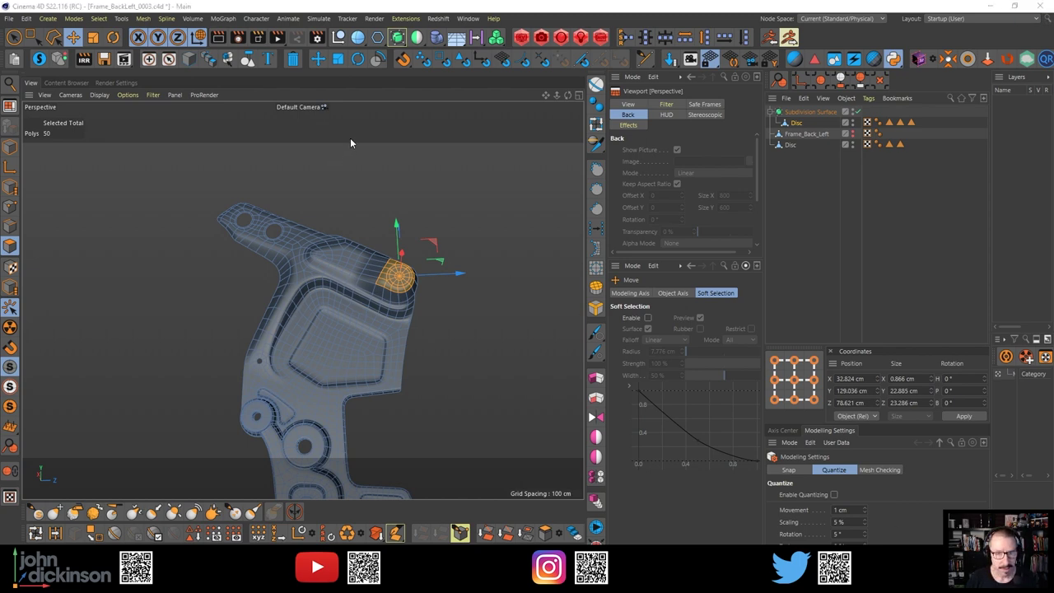
scroll(417, 242, "up", 5)
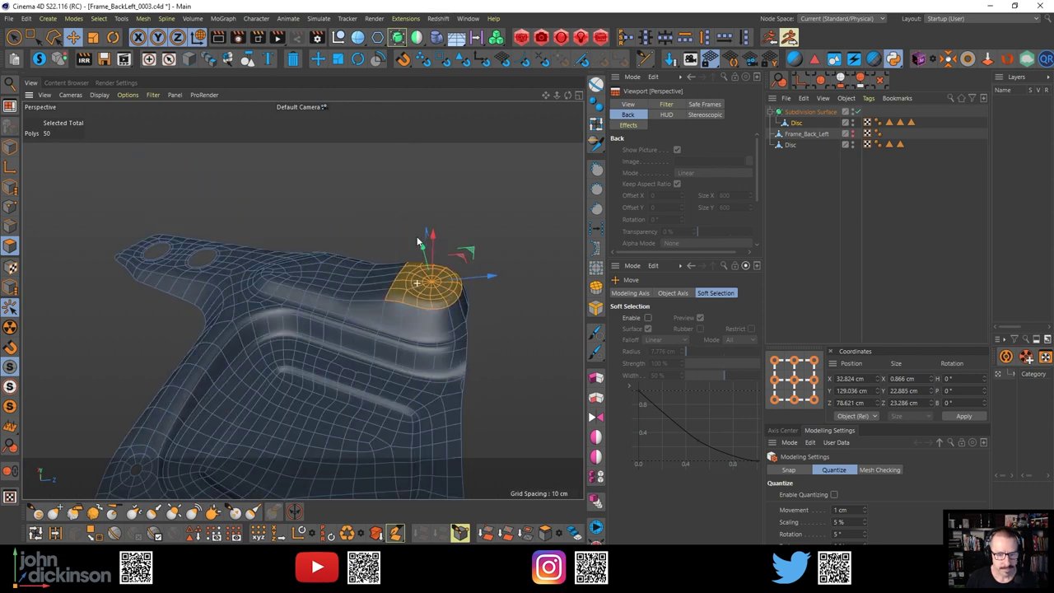
left_click_drag(417, 240, 413, 313, "alt")
middle_click_drag(411, 314, 475, 334, "alt")
right_click_drag(454, 337, 501, 320, "alt")
middle_click_drag(501, 319, 430, 320, "alt")
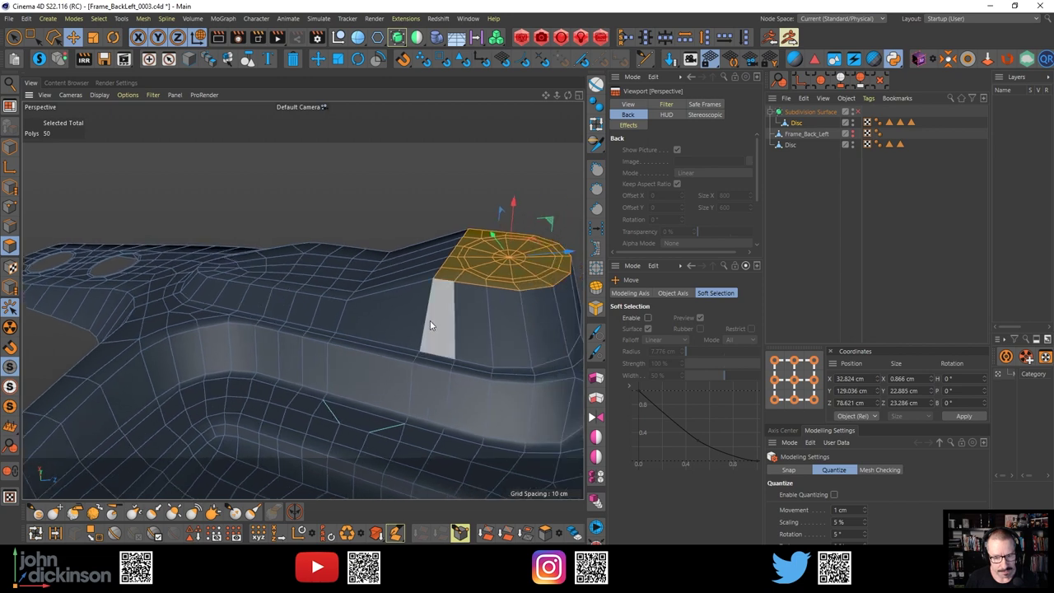
left_click_drag(430, 320, 360, 289, "alt")
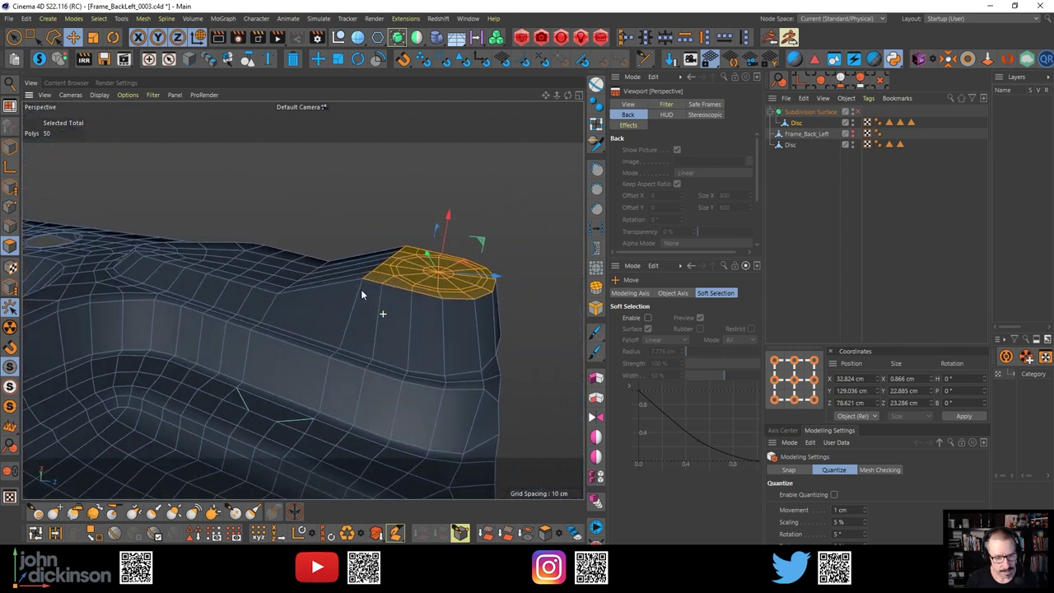
Add a loop cut across the slope beside the raised pad, down to the inner recess, at an offset of 67.736%
left_click_drag(323, 341, 399, 326, "alt")
key("k")
key("l")
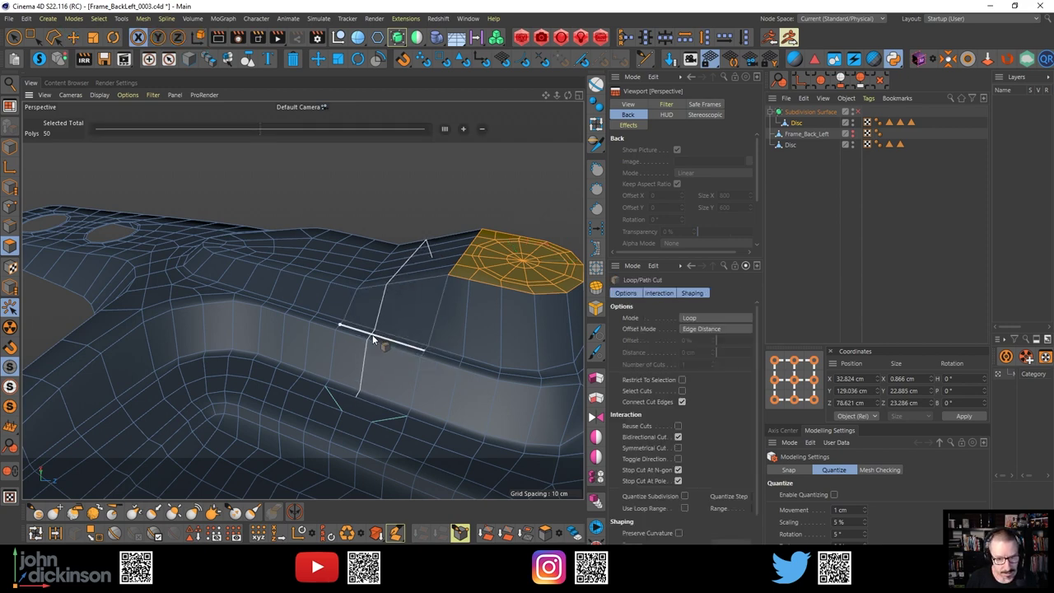
left_click_drag(382, 329, 402, 333, "alt")
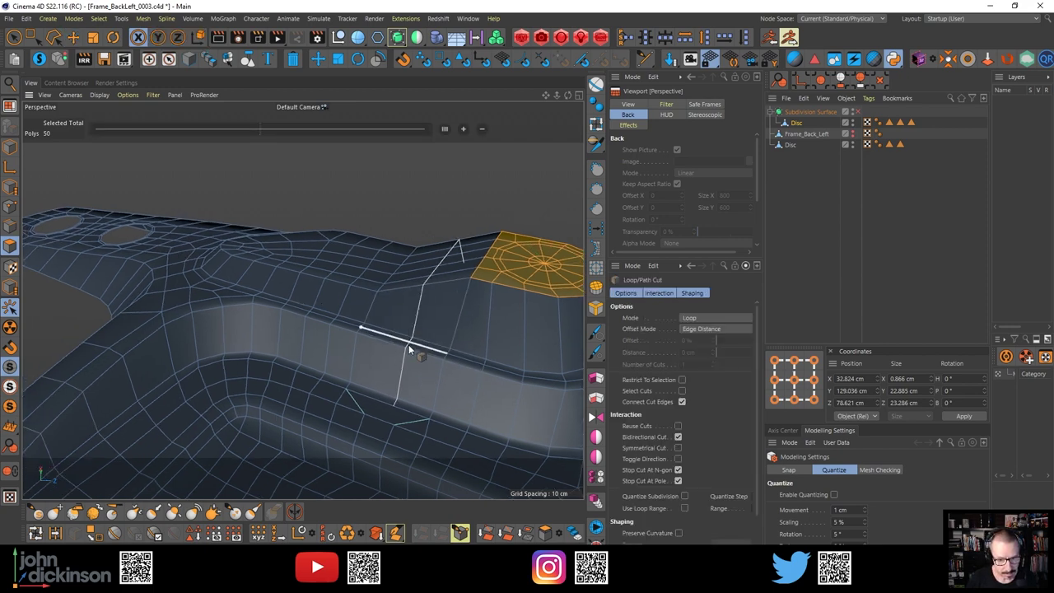
left_click(413, 352)
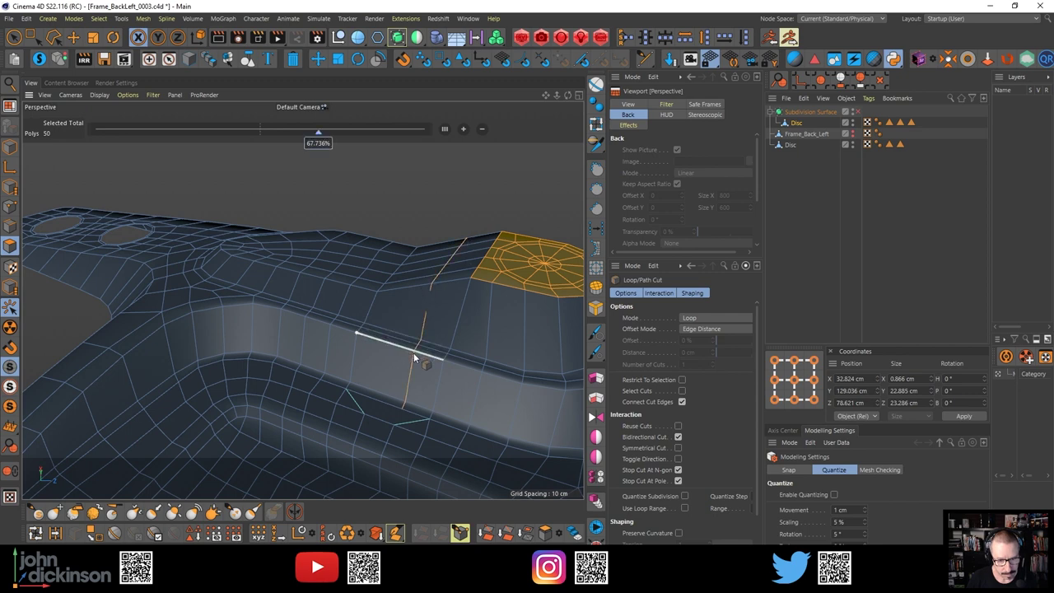
left_click_drag(425, 352, 400, 361, "alt")
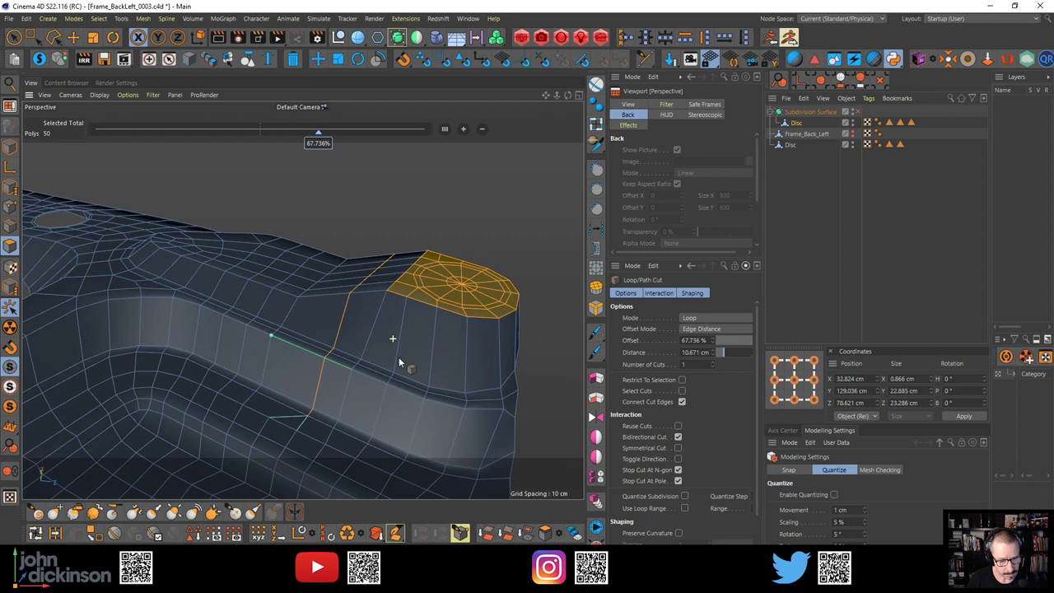
key("k")
key("k")
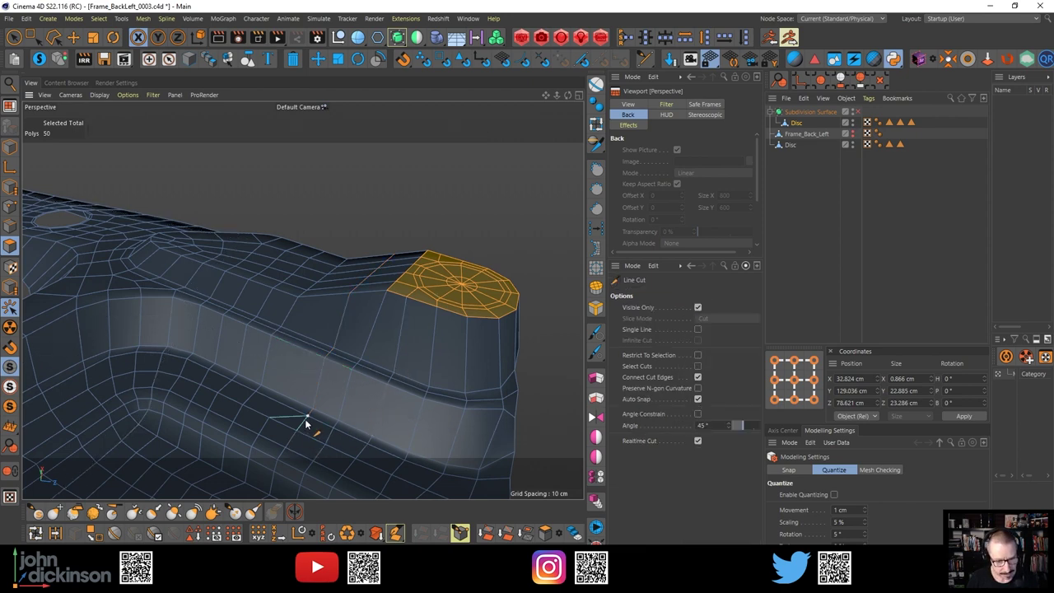
key("k")
key("l")
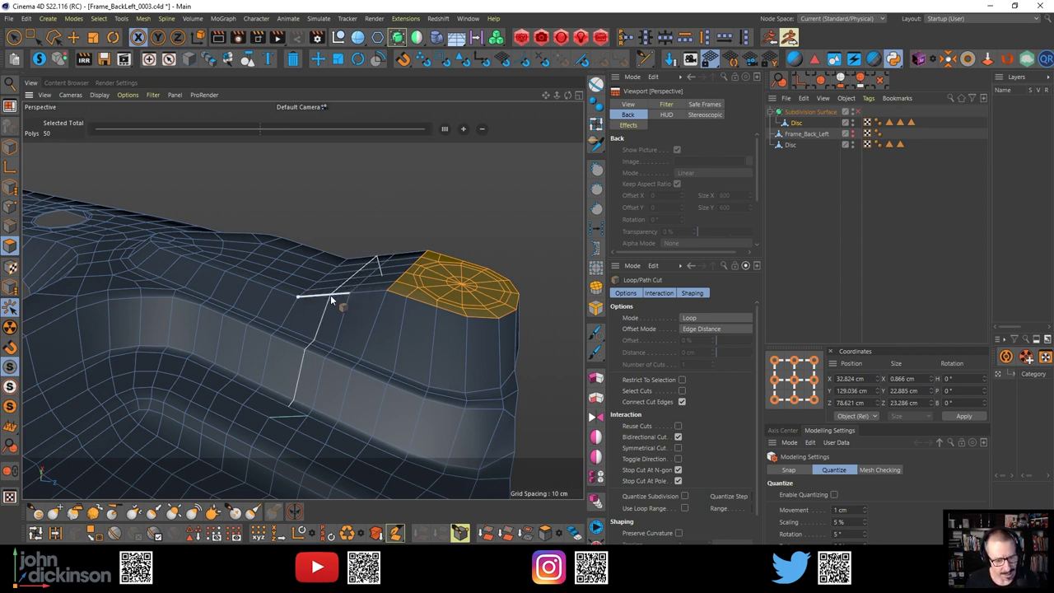
left_click_drag(328, 298, 337, 311, "alt")
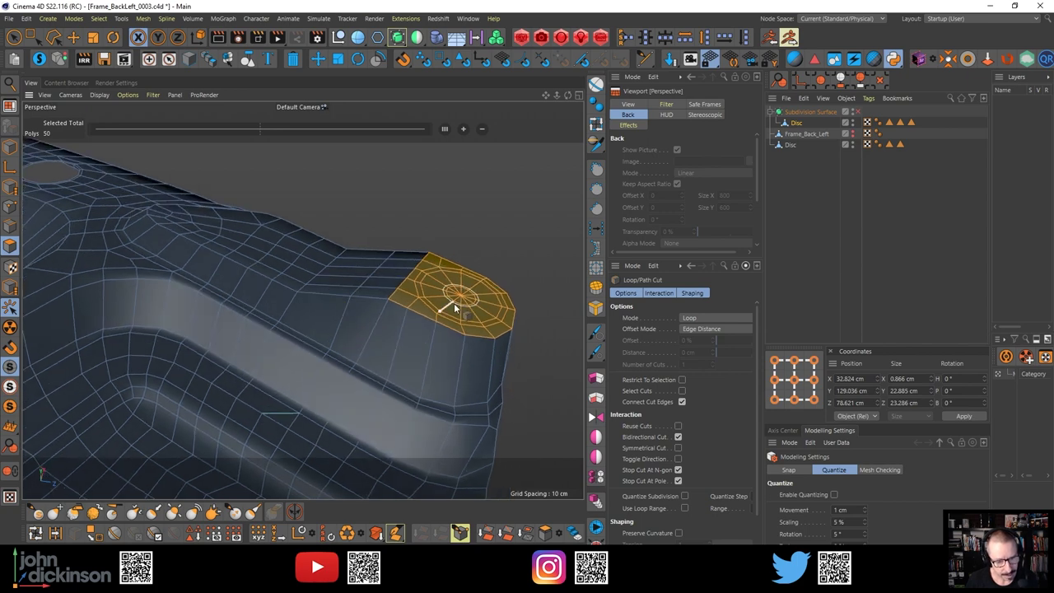
Select the five edges of the new cut beside the raised pad and lower them along X to about 27.94 cm
left_click(73, 37)
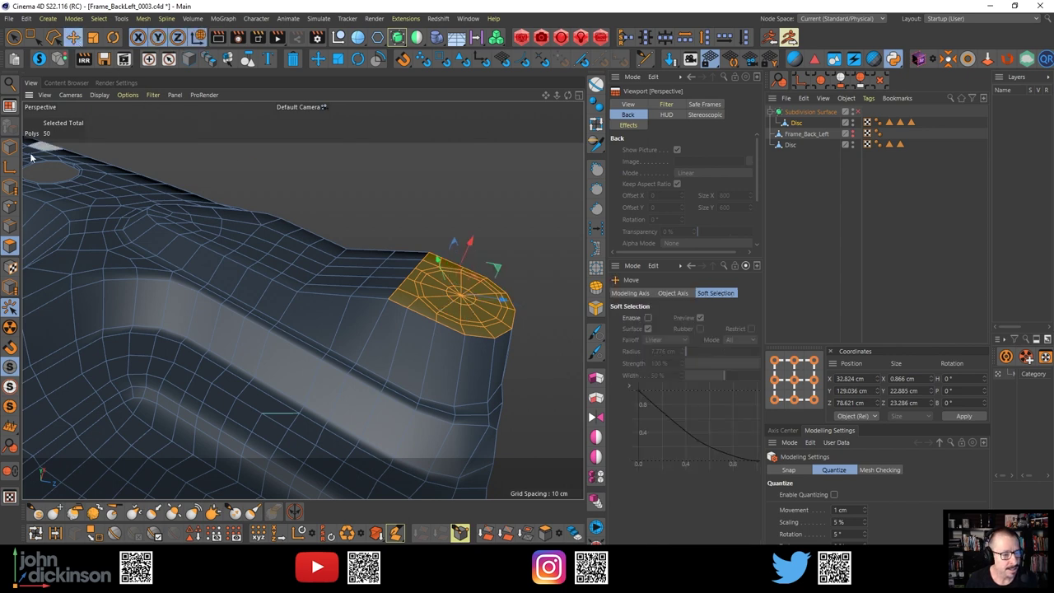
left_click(10, 225)
left_click(401, 261)
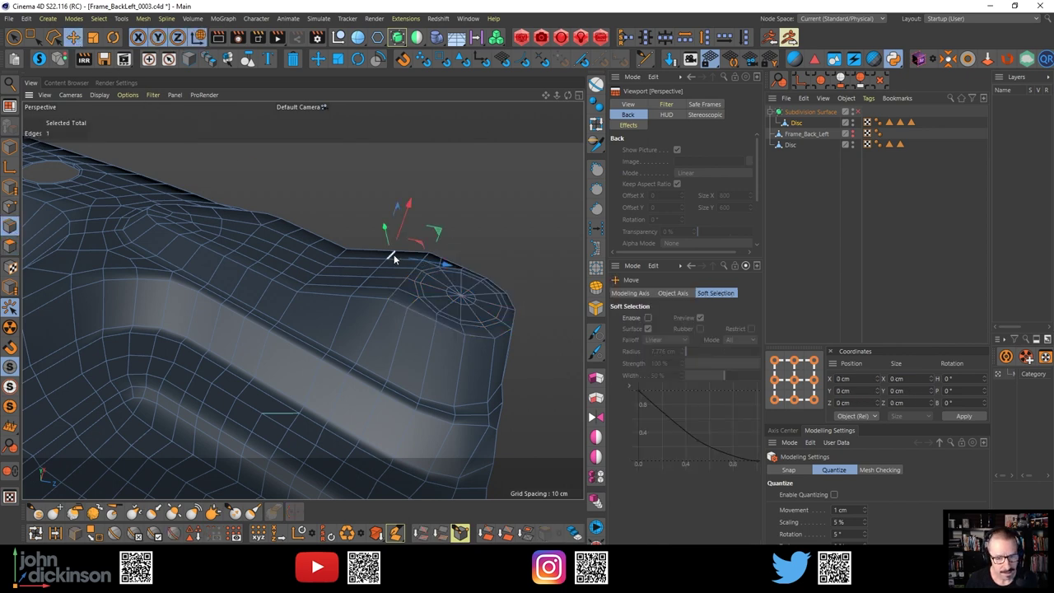
left_click(357, 293, "ctrl+shift")
left_click_drag(414, 335, 416, 292, "alt")
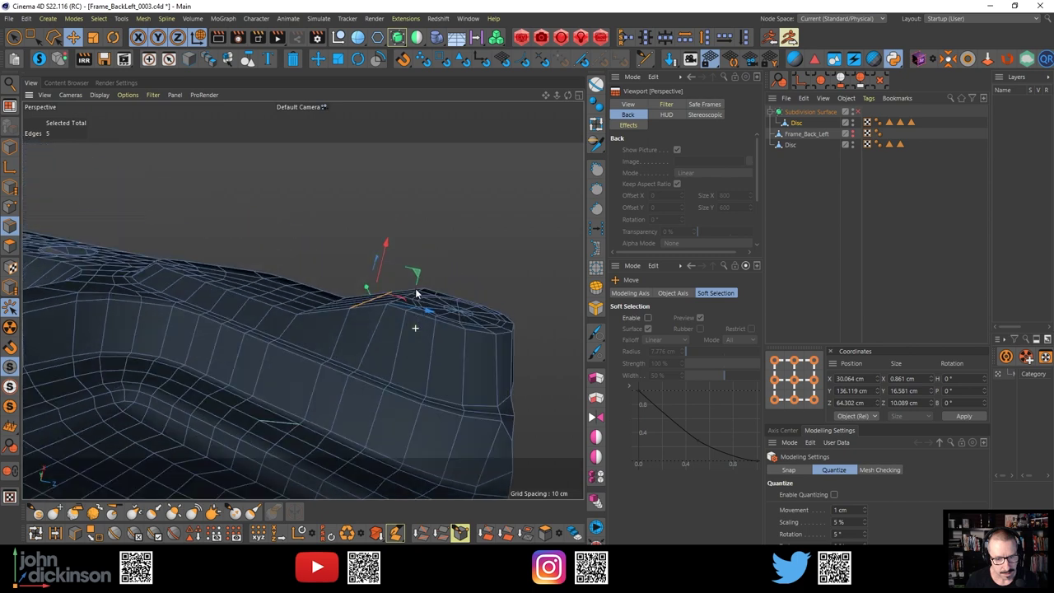
left_click_drag(384, 245, 382, 257)
left_click_drag(343, 293, 339, 329, "alt")
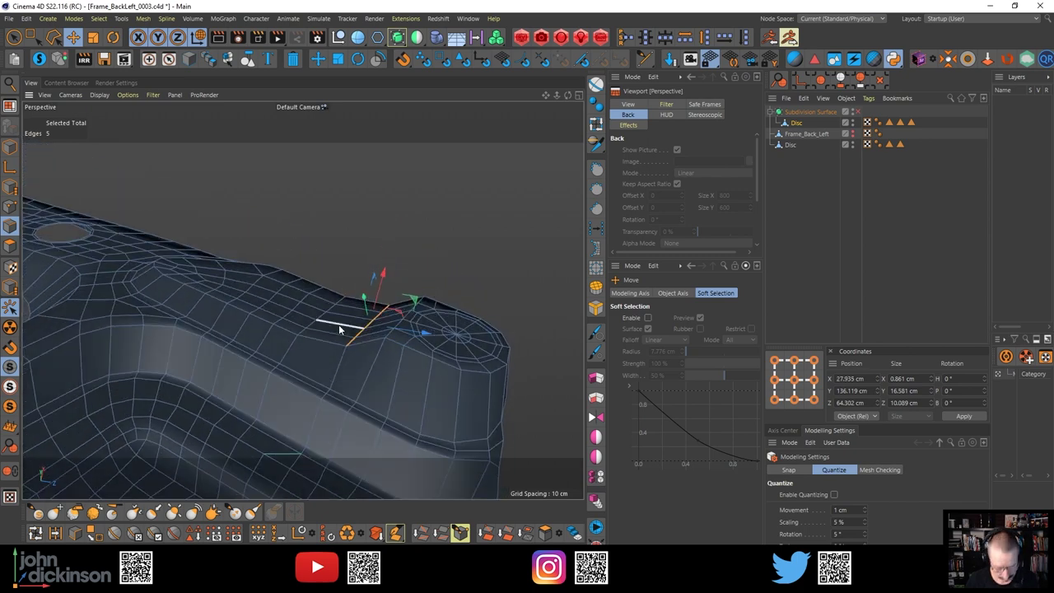
Add another loop cut across the flat area just beyond the lowered edge row, down toward the inner recess
key("k")
key("l")
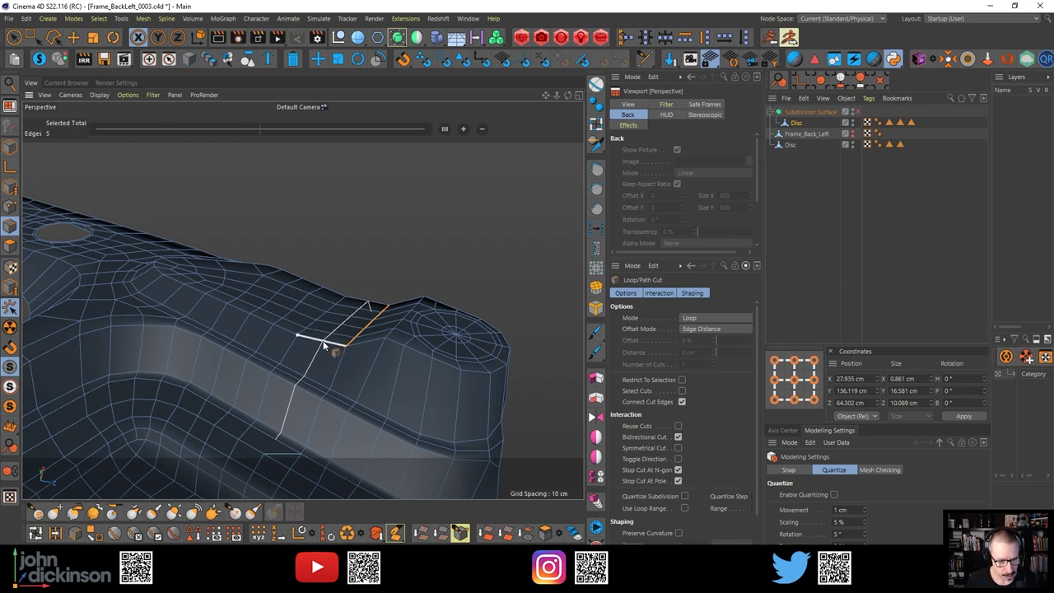
left_click(323, 341)
key("e")
mouse_move(368, 352)
left_mouse_down("alt")
mouse_move(372, 390)
mouse_move(359, 346)
left_mouse_up("alt")
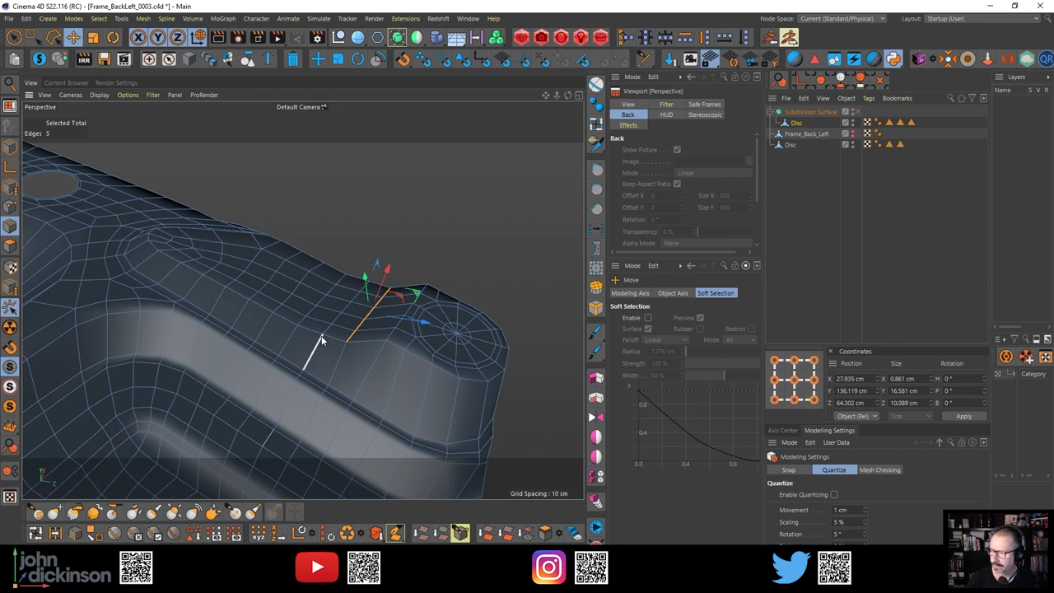
Select the five edges of the second cut, lower them to about X 25.86 cm, and check the smoothed transition
right_click_drag(353, 291, 401, 275, "alt")
left_click(378, 281)
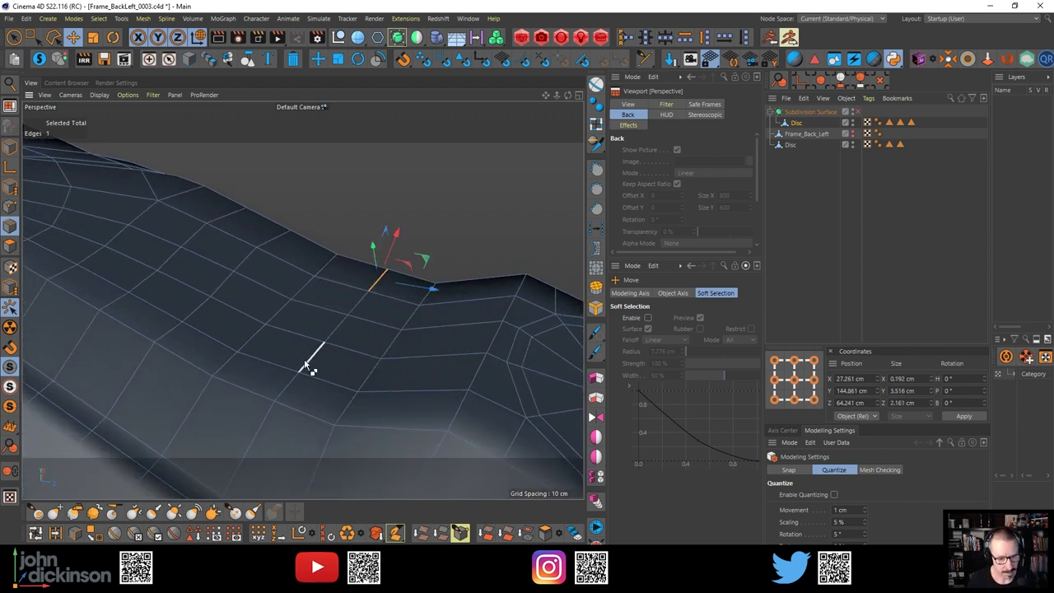
left_click(291, 389, "ctrl+shift")
right_click_drag(326, 342, 298, 355, "alt")
left_click_drag(297, 355, 356, 358, "alt")
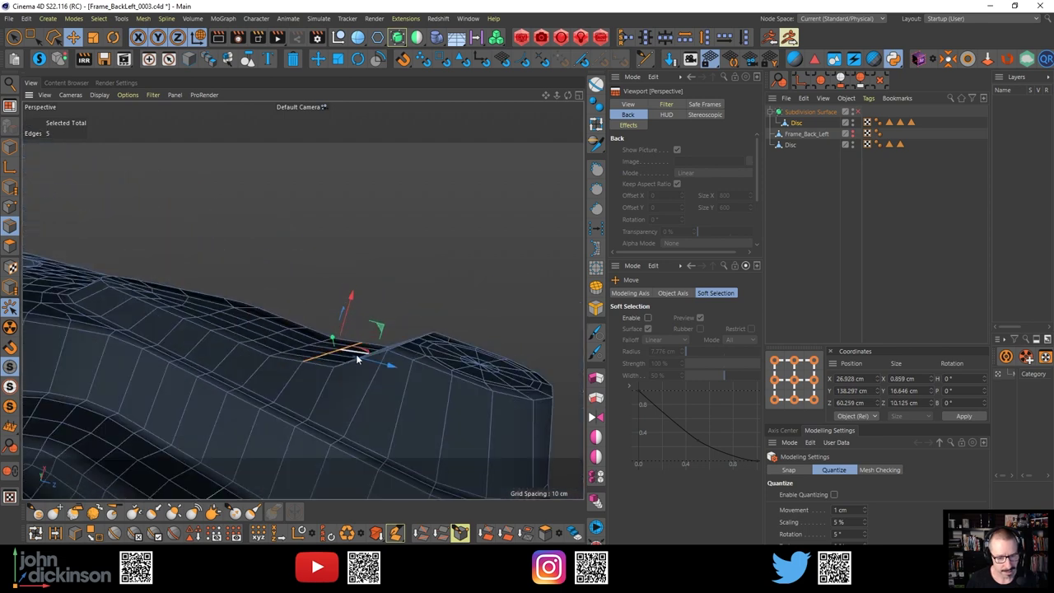
left_click_drag(354, 295, 349, 306)
left_click_drag(351, 362, 341, 275, "alt")
left_click_drag(358, 238, 414, 458, "alt")
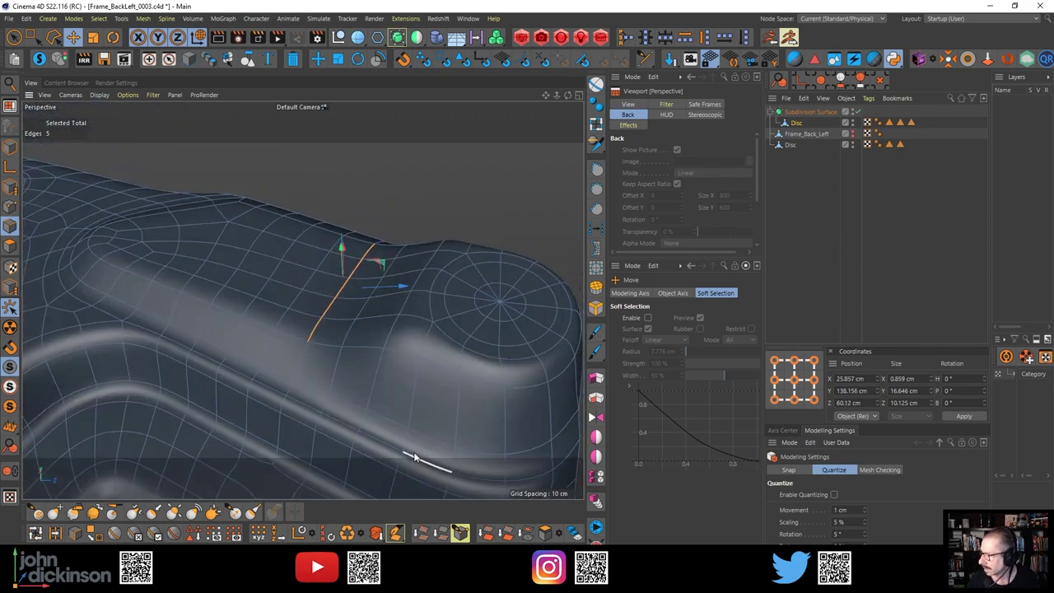
Examine the slope profile beside the raised pad from the perspective, front and top views
left_click_drag(403, 404, 447, 231, "alt")
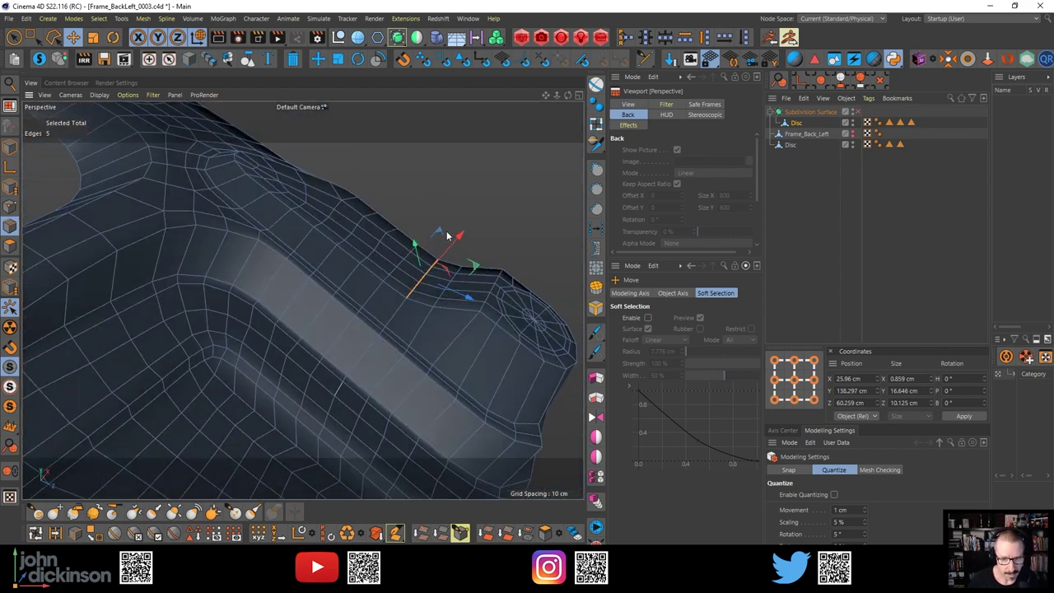
middle_click(447, 231)
right_click_drag(418, 346, 330, 370, "alt")
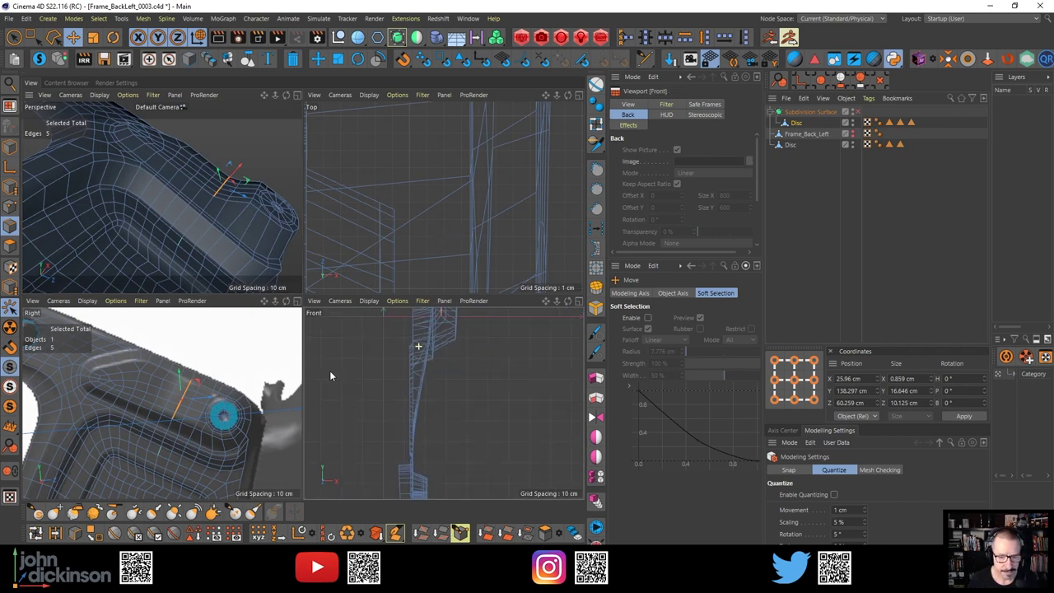
middle_click_drag(442, 402, 412, 463, "alt")
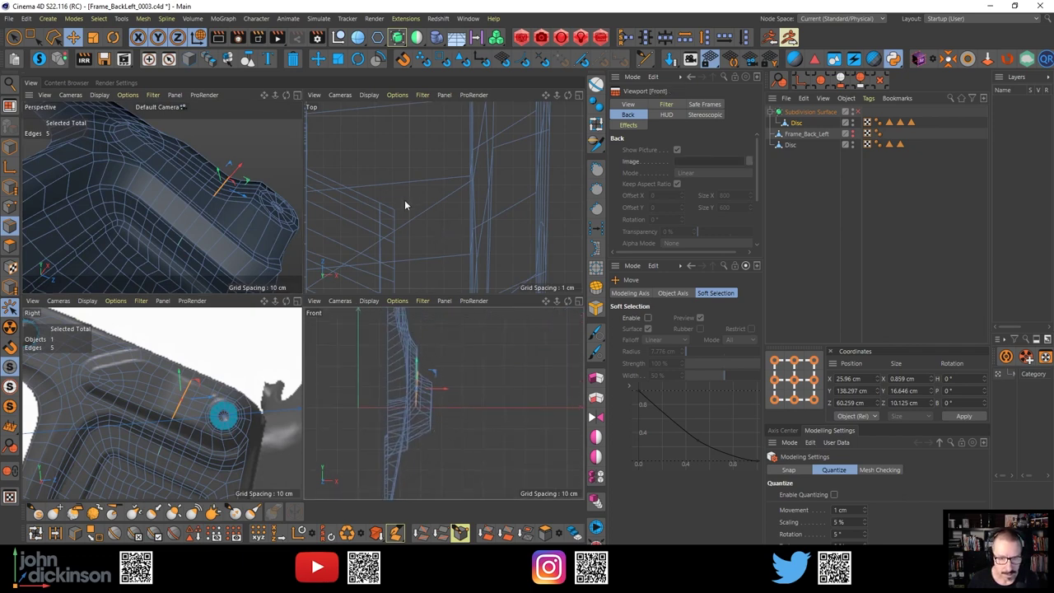
scroll(404, 205, "down", 5)
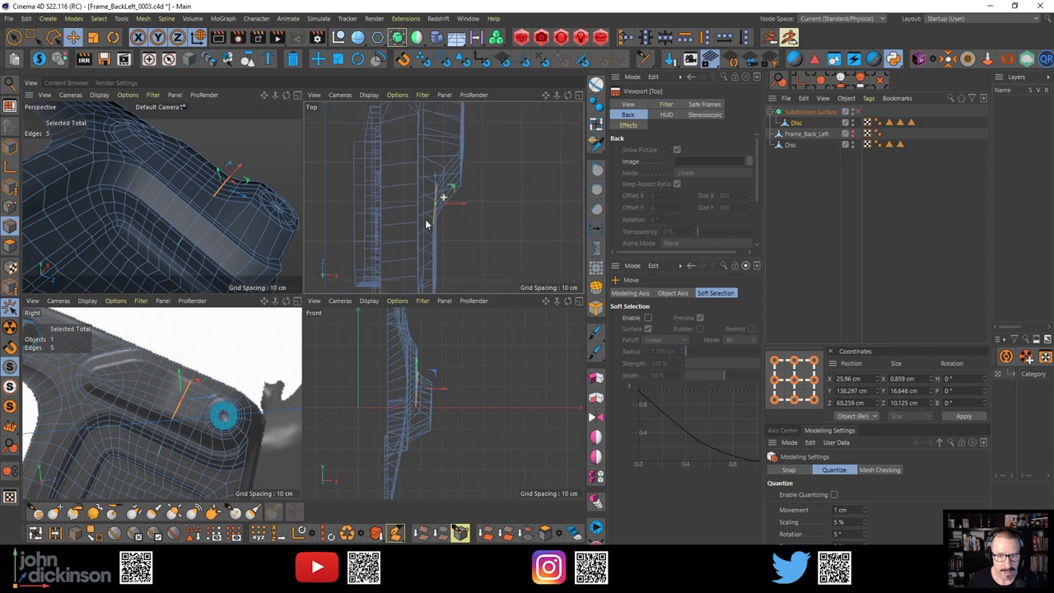
scroll(425, 223, "up", 5)
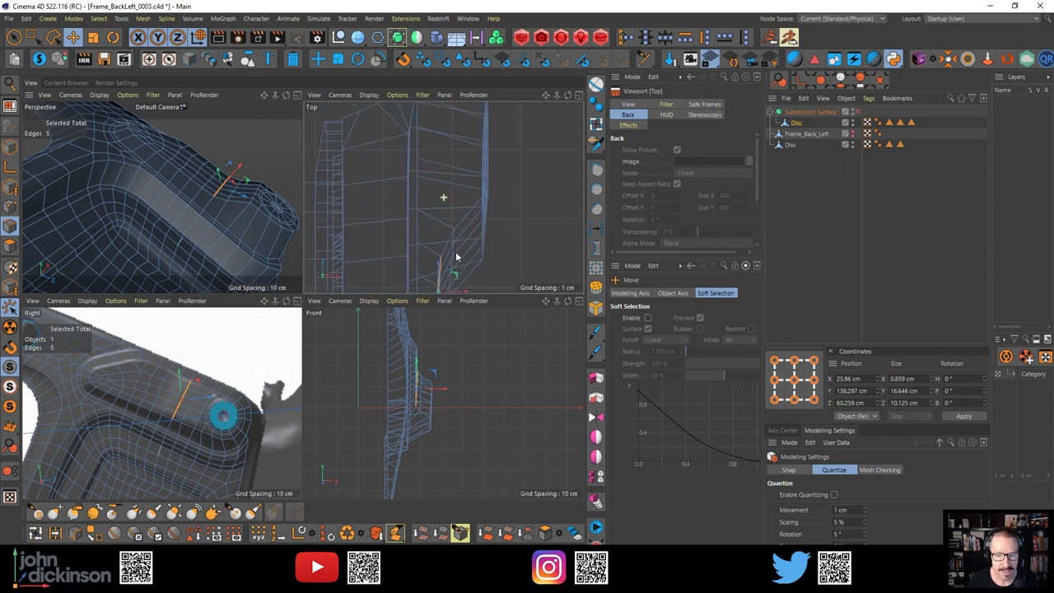
middle_click_drag(454, 196, 435, 240, "alt")
right_click_drag(459, 223, 470, 227, "alt")
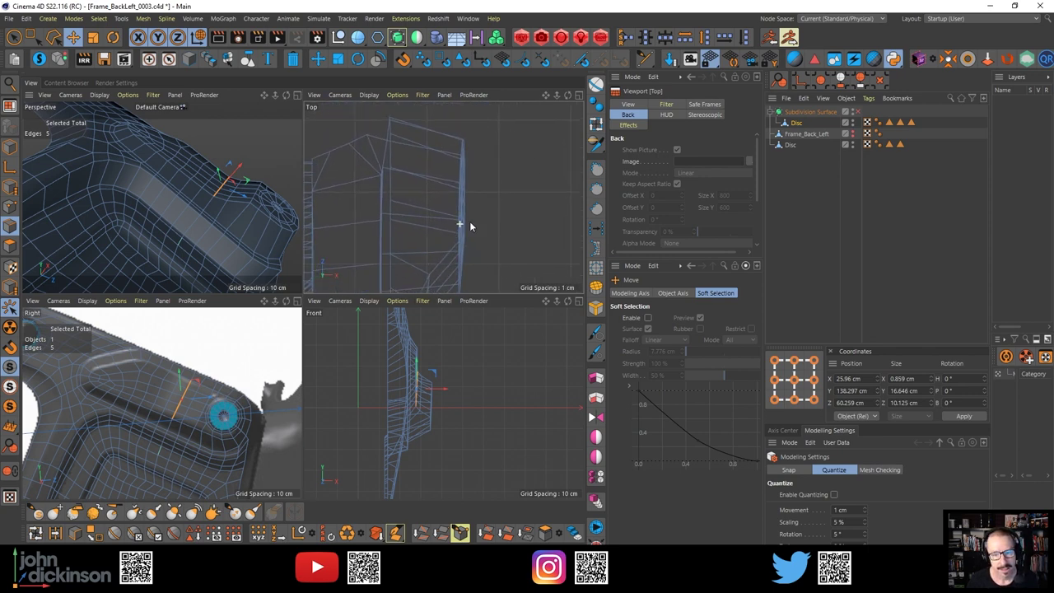
left_click_drag(470, 226, 502, 210, "alt")
right_click_drag(469, 198, 443, 211, "alt")
left_click_drag(284, 212, 222, 171, "alt")
middle_click(253, 216)
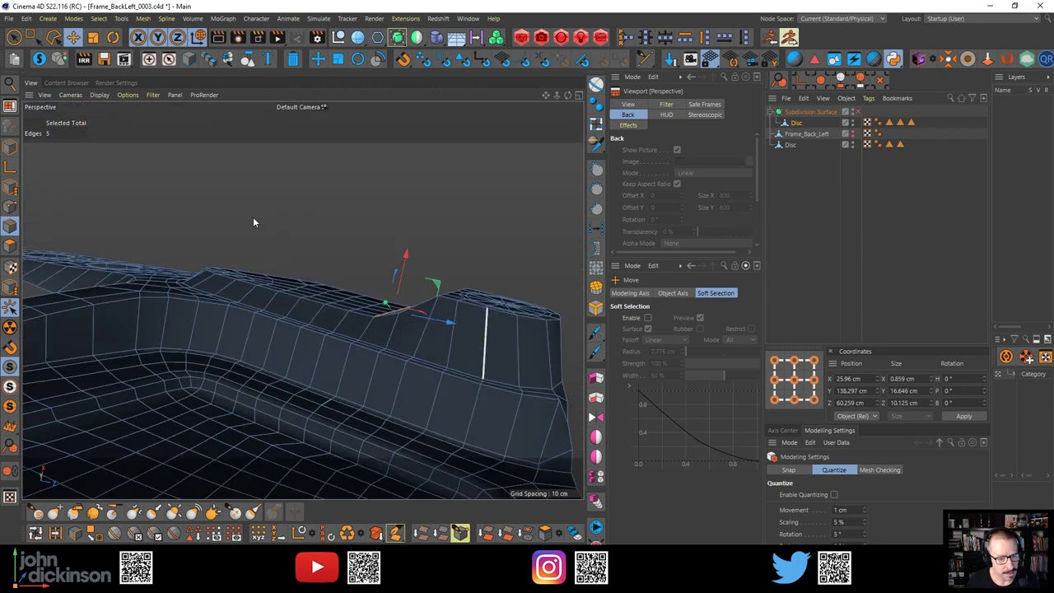
left_click_drag(460, 332, 340, 306, "alt")
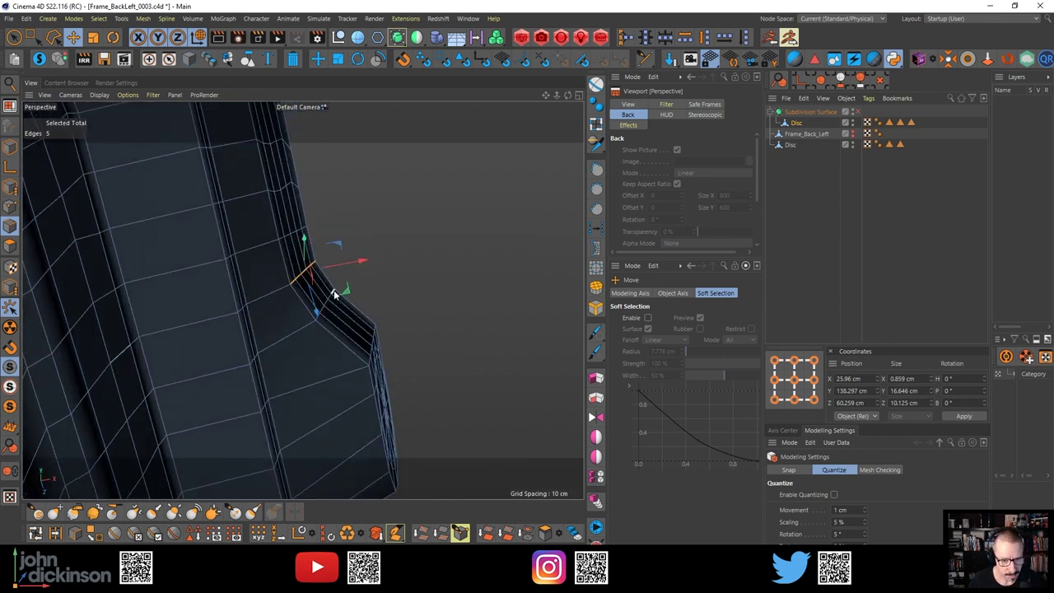
Select the five edges of the row partway up the slope beside the raised pad, and undo their trial shift along Z
left_click(332, 294)
left_click(329, 301, "shift")
left_click(325, 306, "shift")
left_click(322, 311, "shift")
left_click(319, 317, "shift")
left_click_drag(335, 316, 172, 432, "alt")
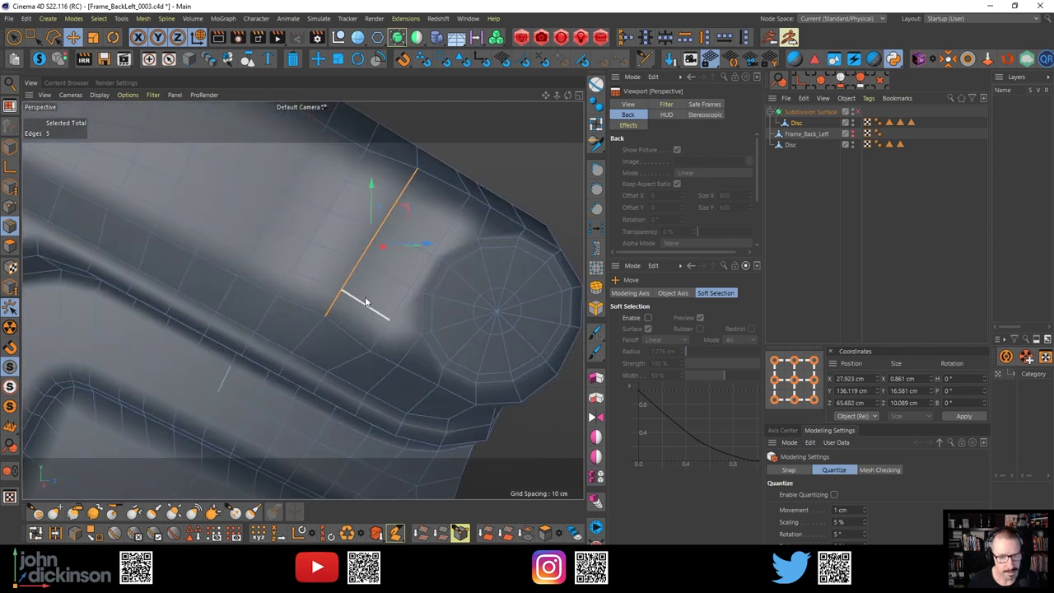
left_click_drag(365, 304, 331, 285, "alt")
key("ctrl+z")
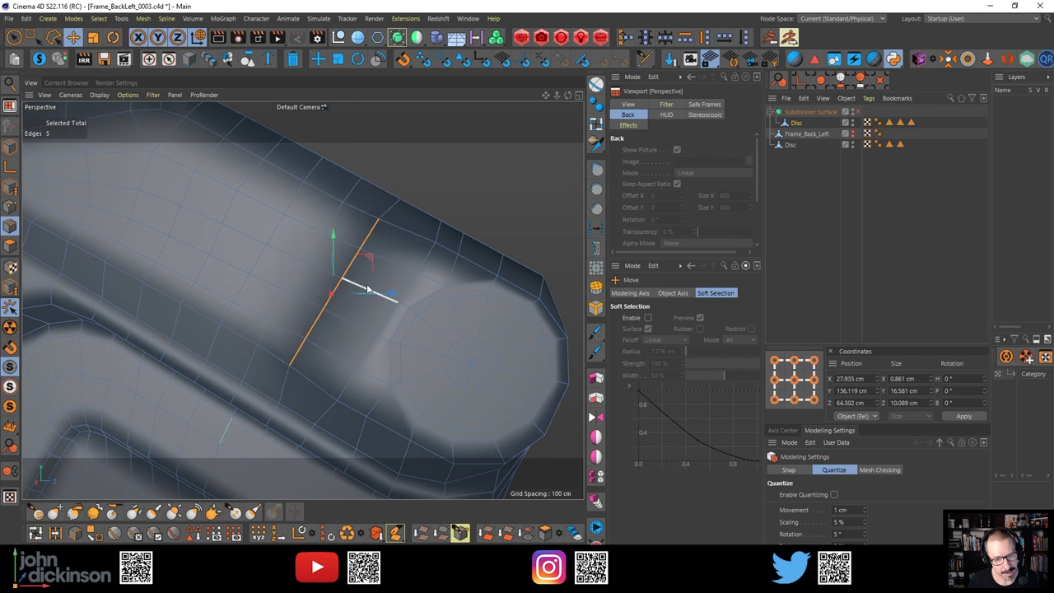
Try the Normal orientation for the selected edges' move axis and return it to Axis
left_click_drag(392, 252, 409, 242, "alt")
right_click(330, 239)
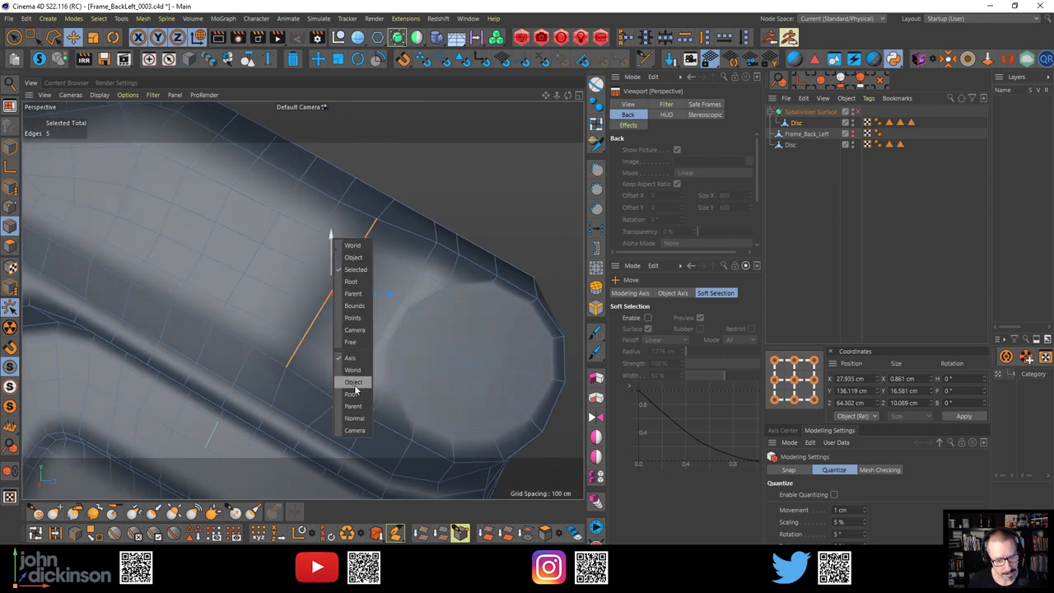
left_click(353, 418)
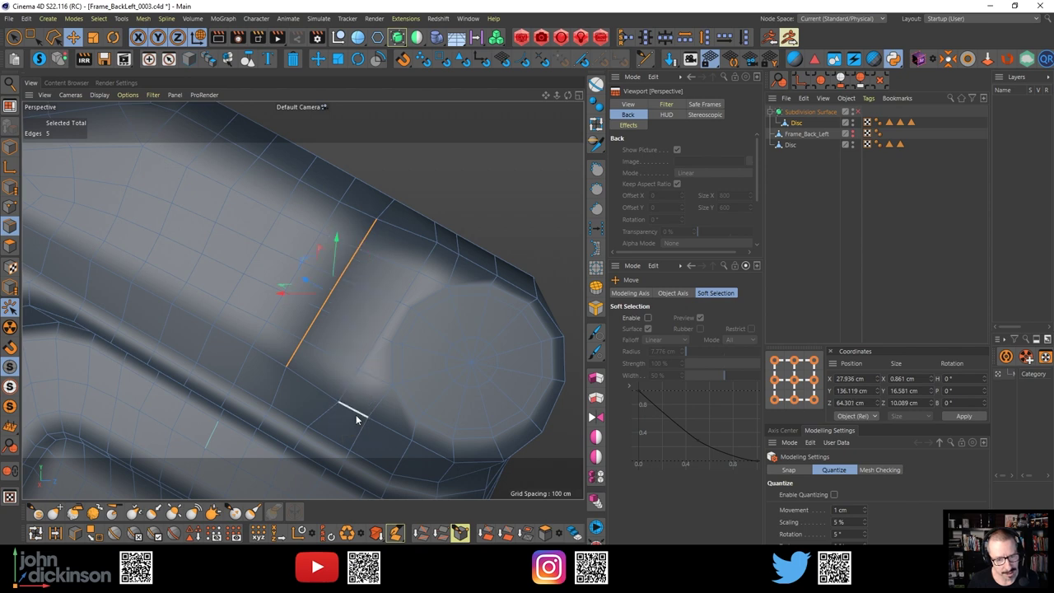
right_click(335, 237)
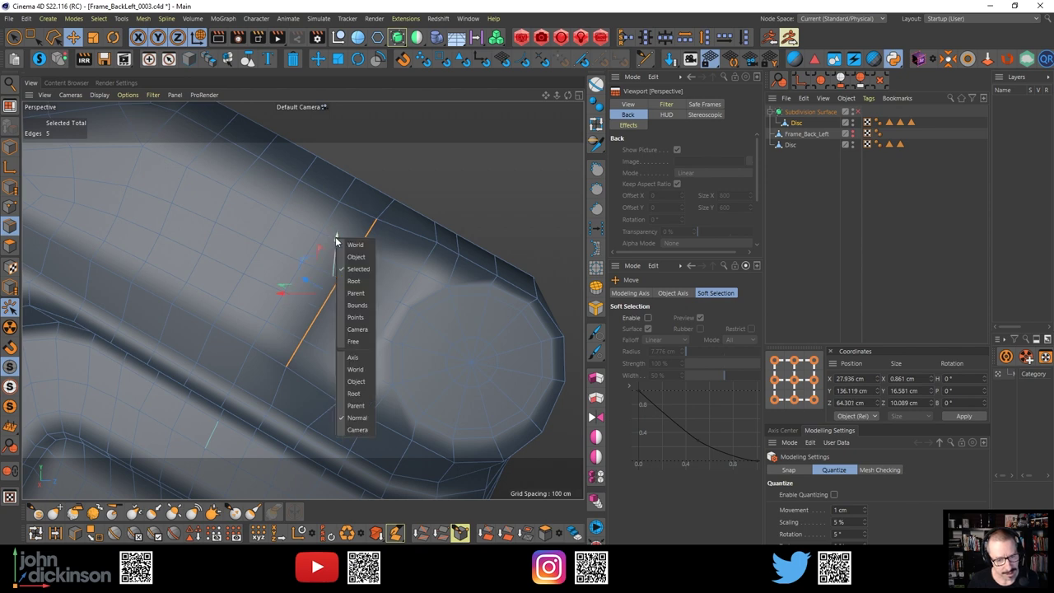
left_click(356, 361)
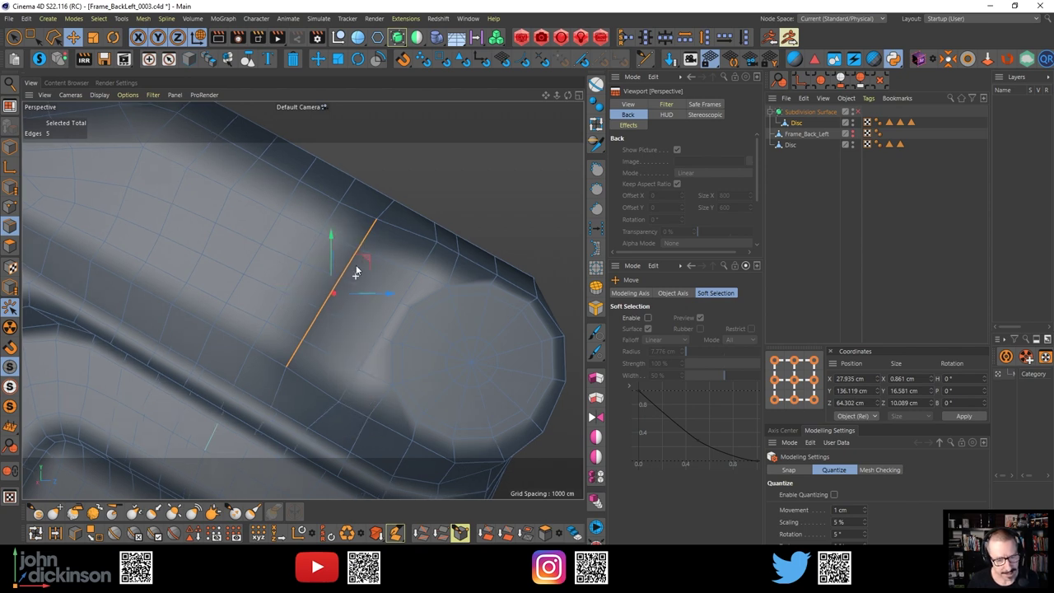
Move the five selected edges about 0.768 cm toward the bolt hole pad within the YZ plane and check the smoothed surface
left_click_drag(363, 284, 351, 275, "alt")
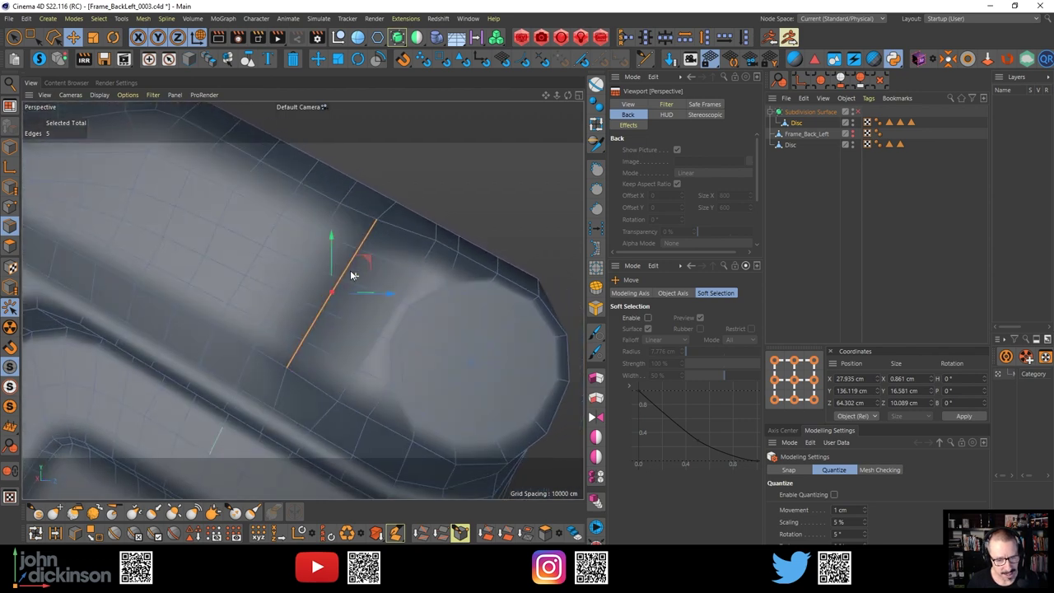
middle_click_drag(356, 271, 350, 293, "alt")
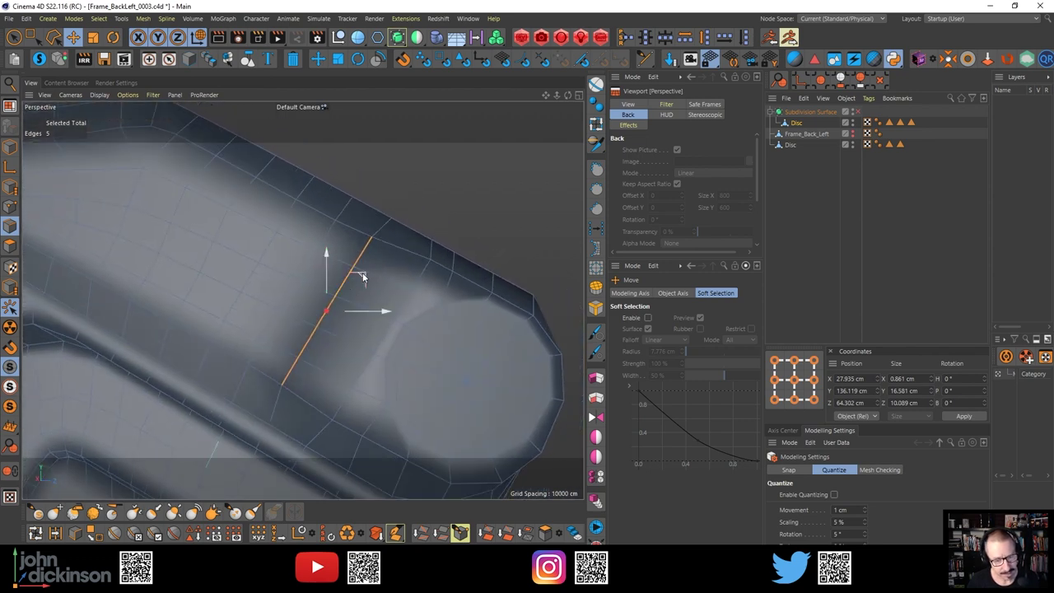
left_click_drag(362, 277, 368, 281)
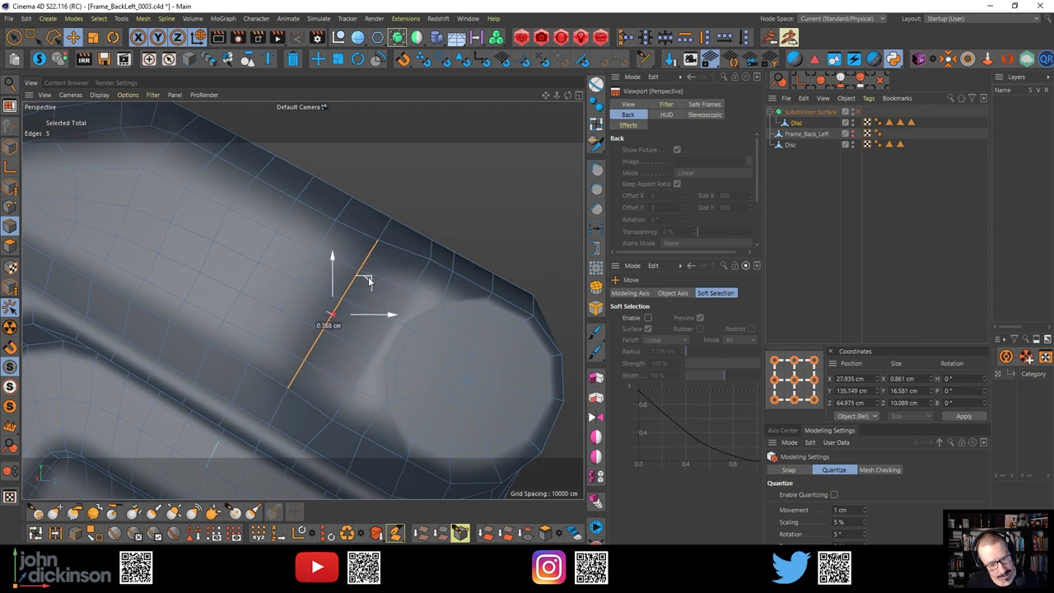
scroll(369, 281, "down", 5)
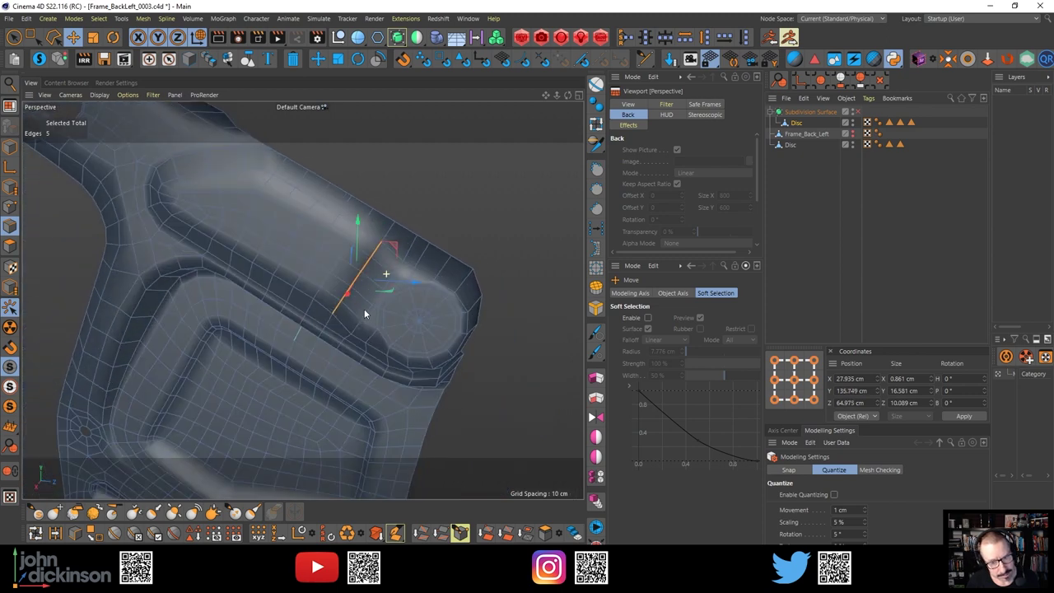
scroll(372, 280, "down", 5)
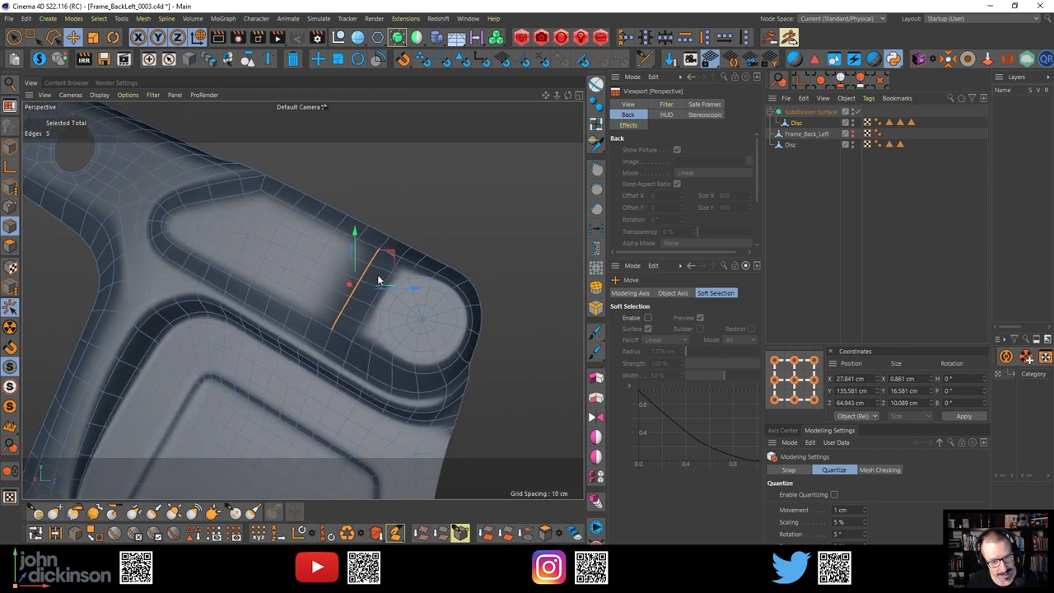
In the Right view, straighten the two five-edge rows across the flat area beyond the slope
middle_click(459, 246)
middle_click(242, 400)
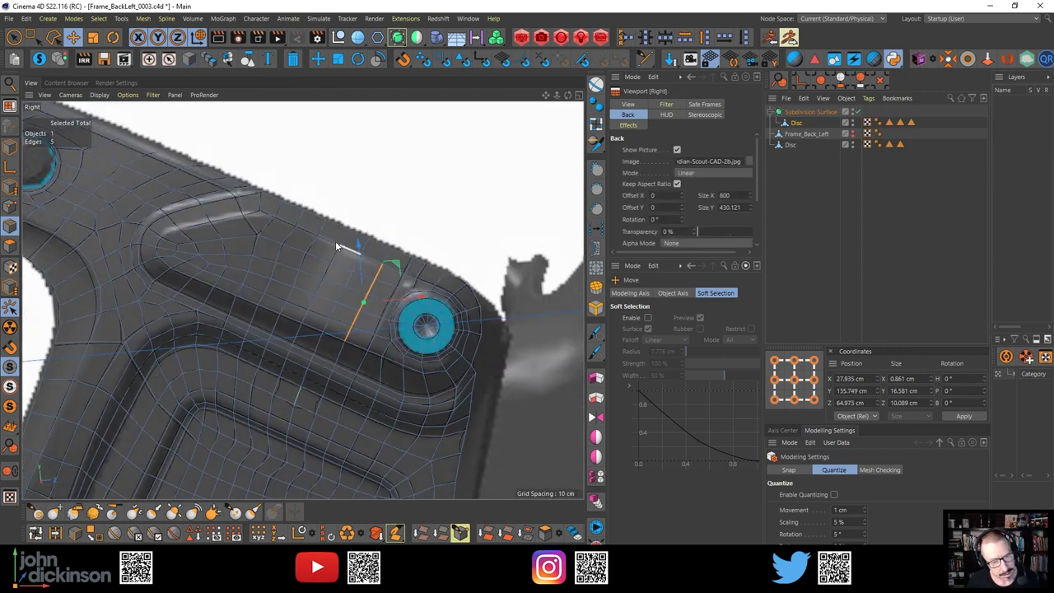
left_click(313, 242)
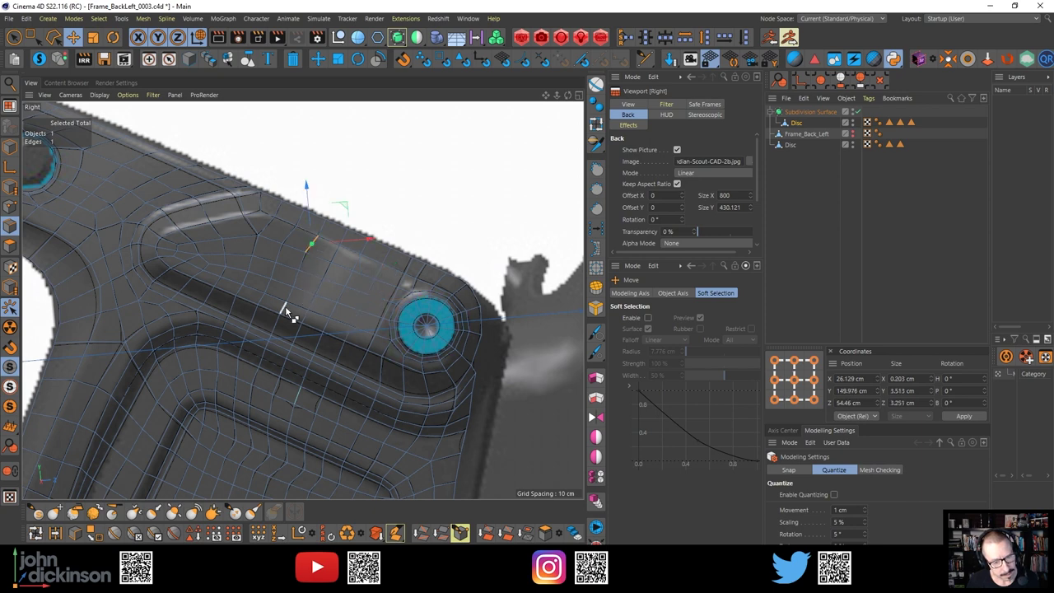
left_click(602, 210)
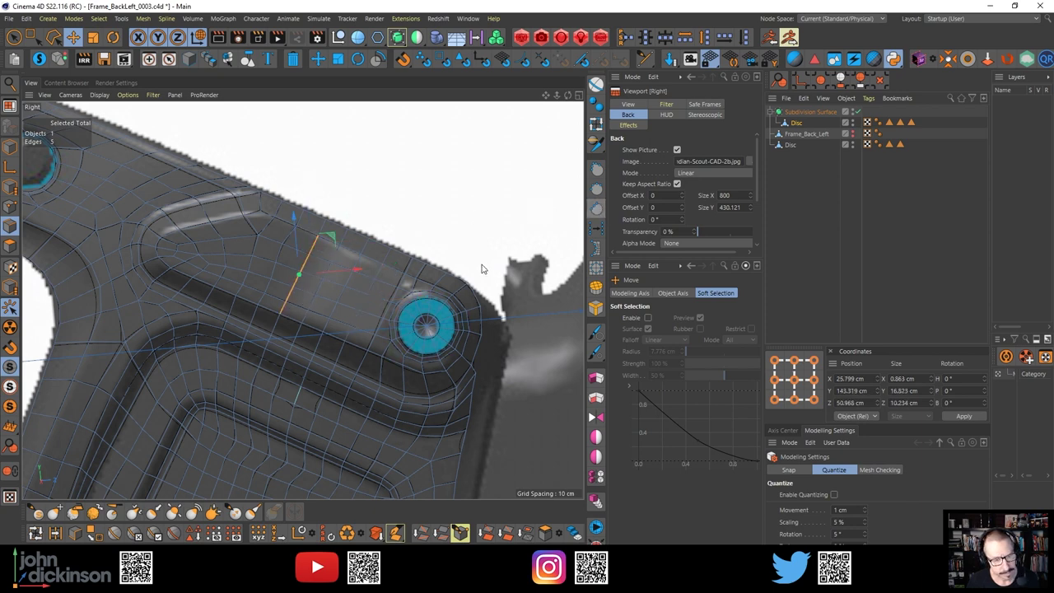
left_click(275, 304)
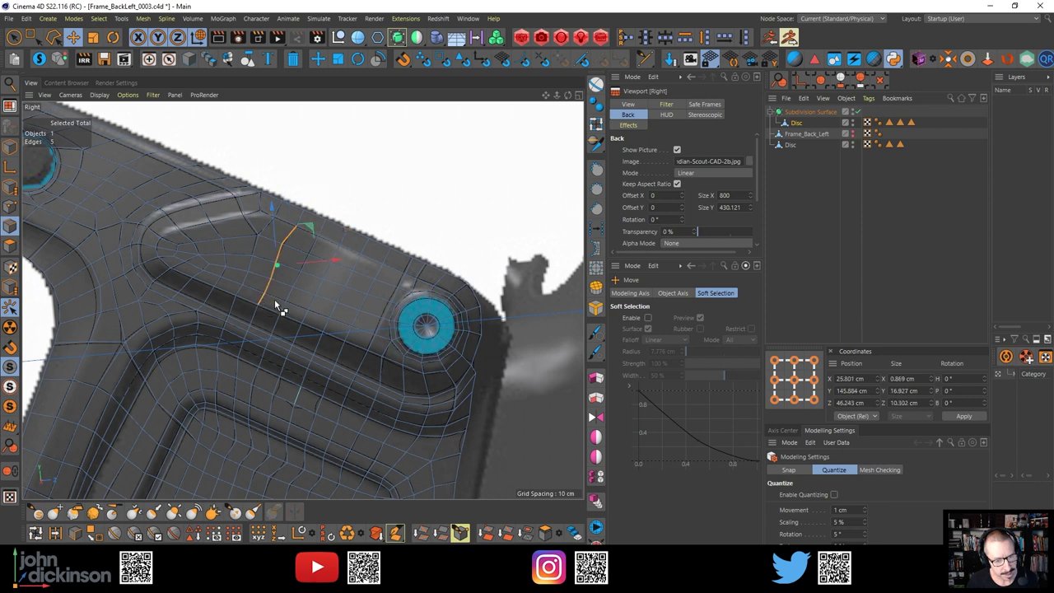
left_click(602, 210)
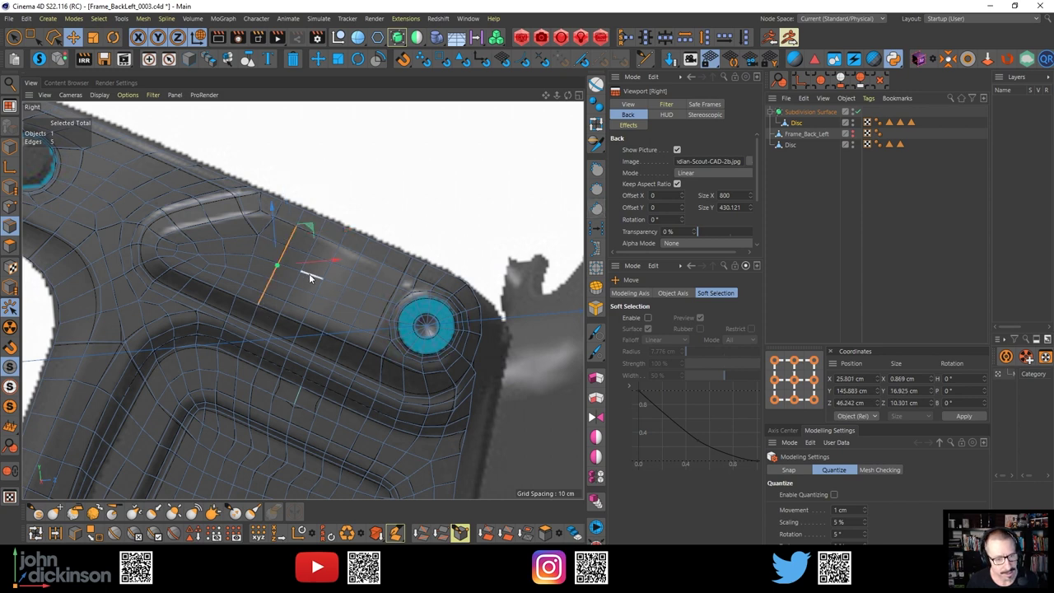
Switch to polygon mode and clear the polygon selection around the bolt hole
middle_click_drag(376, 278, 383, 216, "alt")
scroll(305, 345, "up", 3)
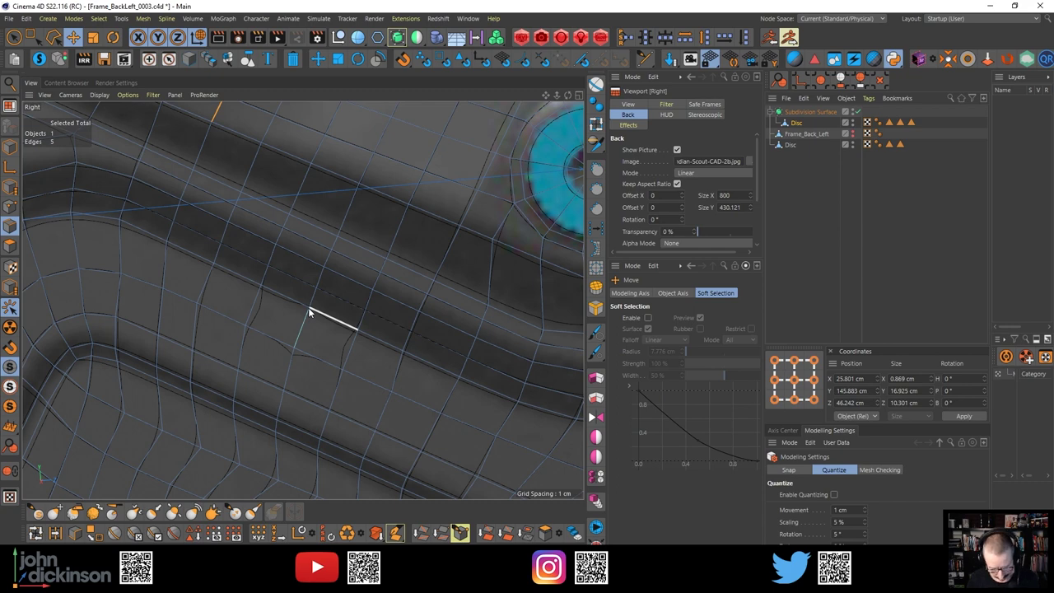
key("u")
key("l")
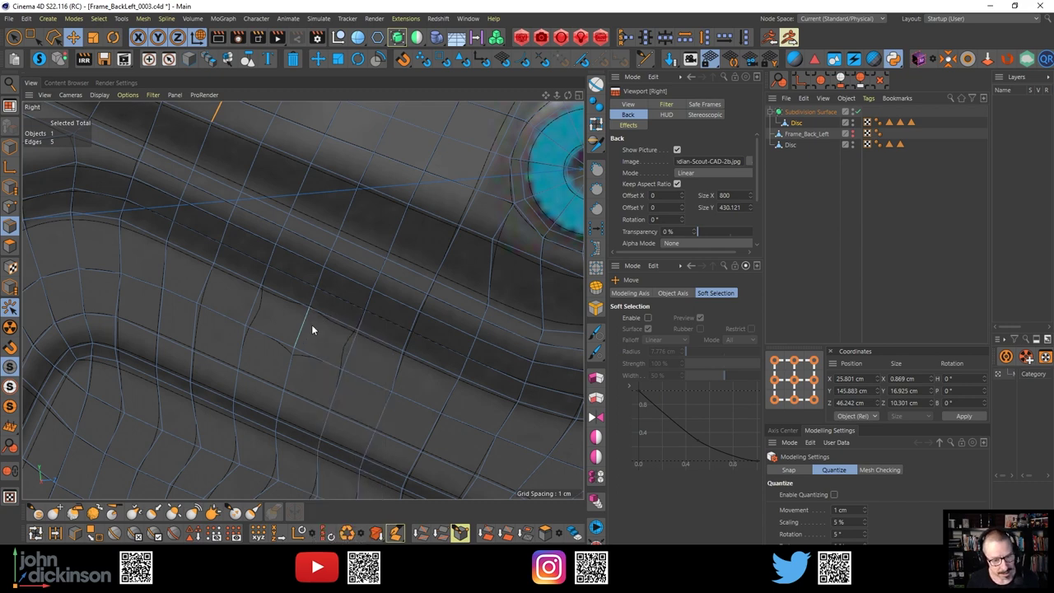
left_click(9, 245)
scroll(249, 334, "down", 5)
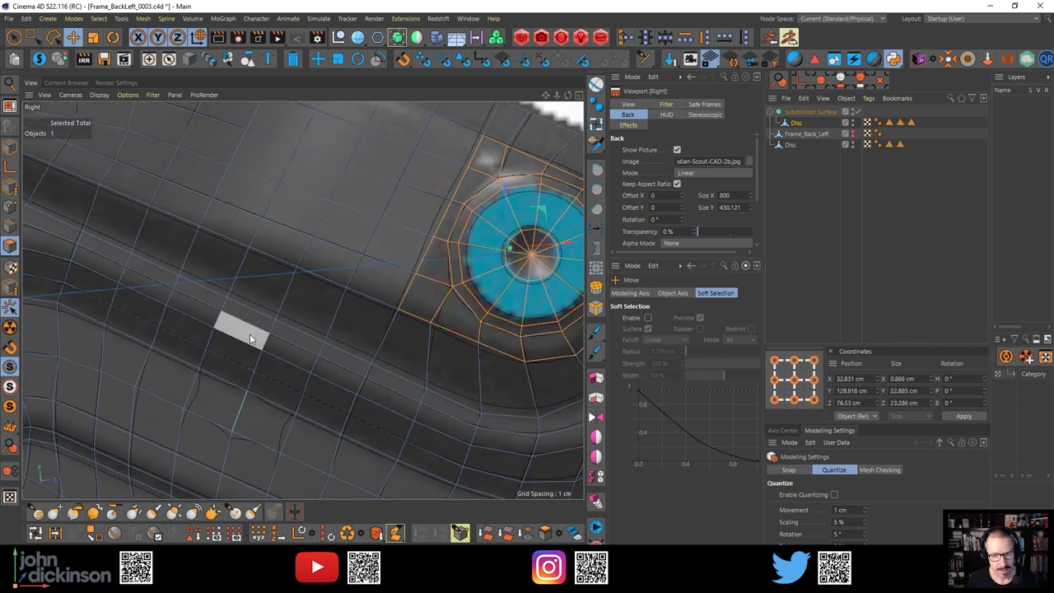
left_click(437, 167)
middle_click_drag(245, 406, 278, 366)
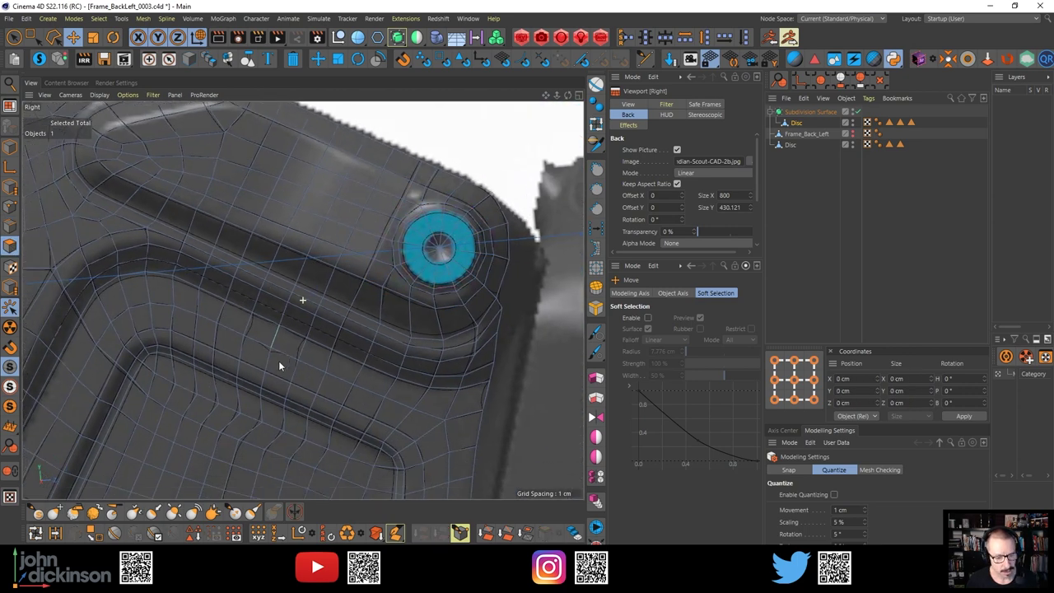
key("u")
key("Escape")
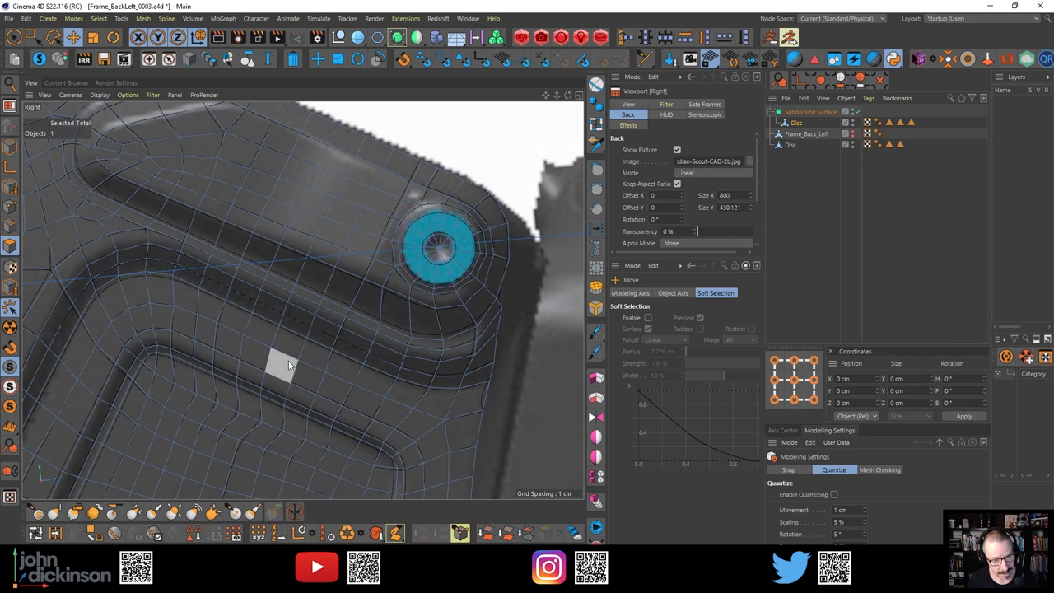
scroll(278, 333, "up", 2)
middle_click_drag(270, 362, 356, 145, "alt")
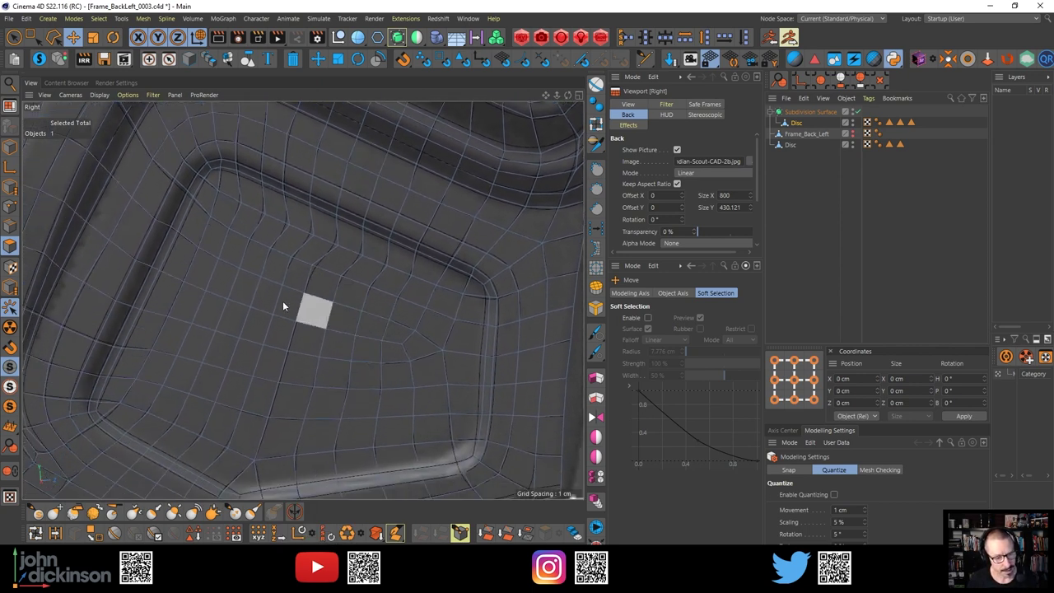
left_click(13, 37)
left_click(12, 244)
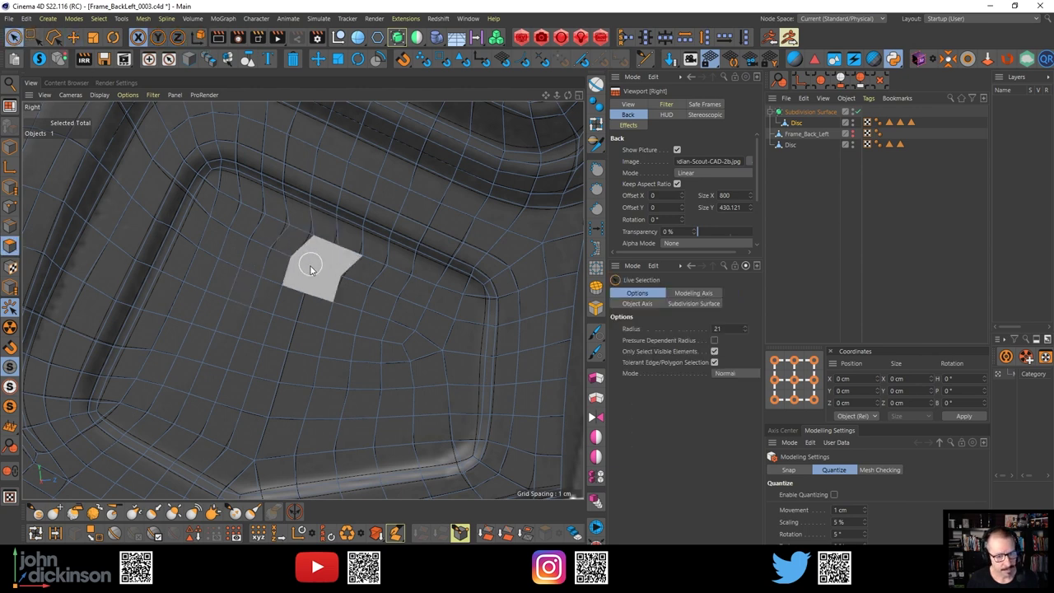
middle_click_drag(303, 276, 310, 274)
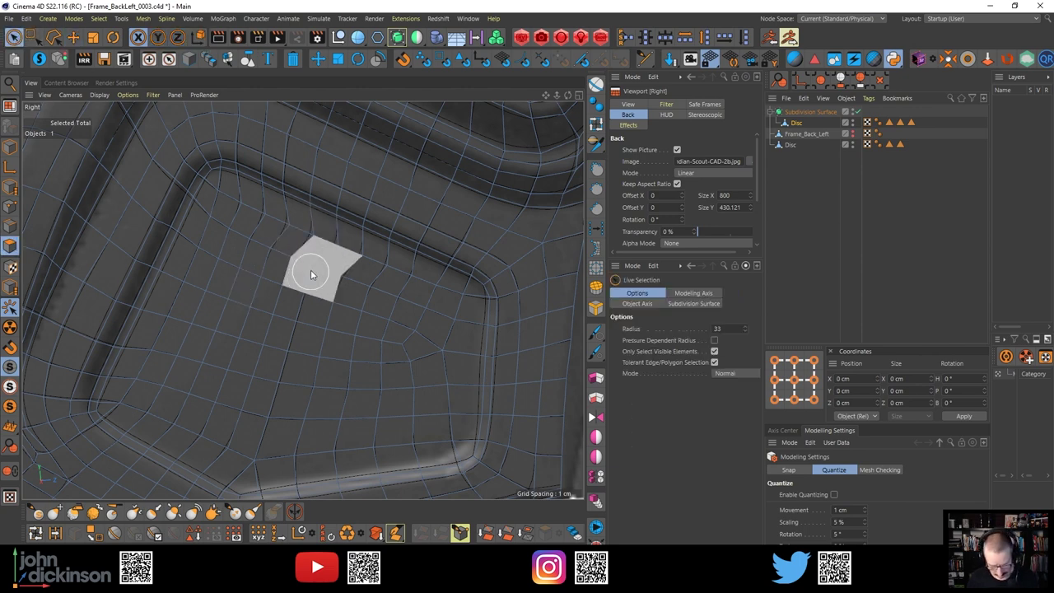
Loop-select the narrow polygon ring bordering the inner recess, and use Fill Selection to select all polygons of the recess floor
key("u")
key("l")
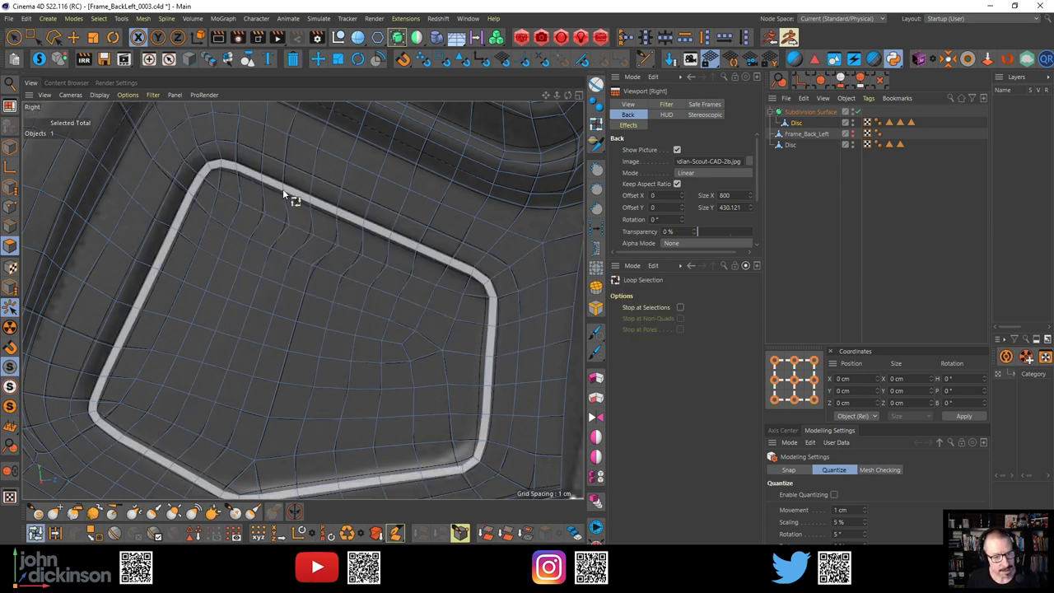
left_click(284, 190)
key("u")
key("f")
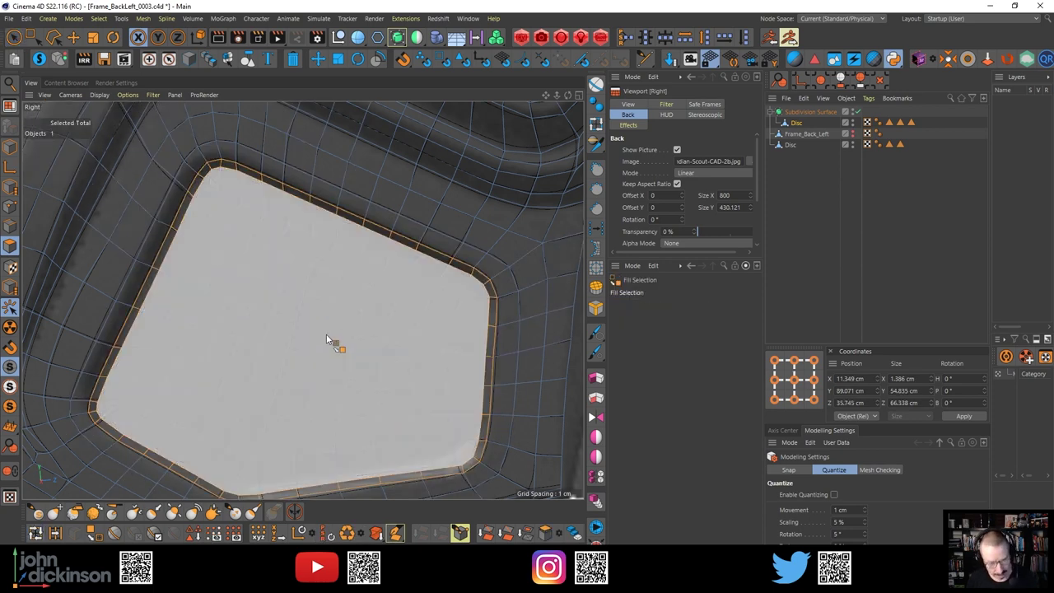
left_click(329, 302)
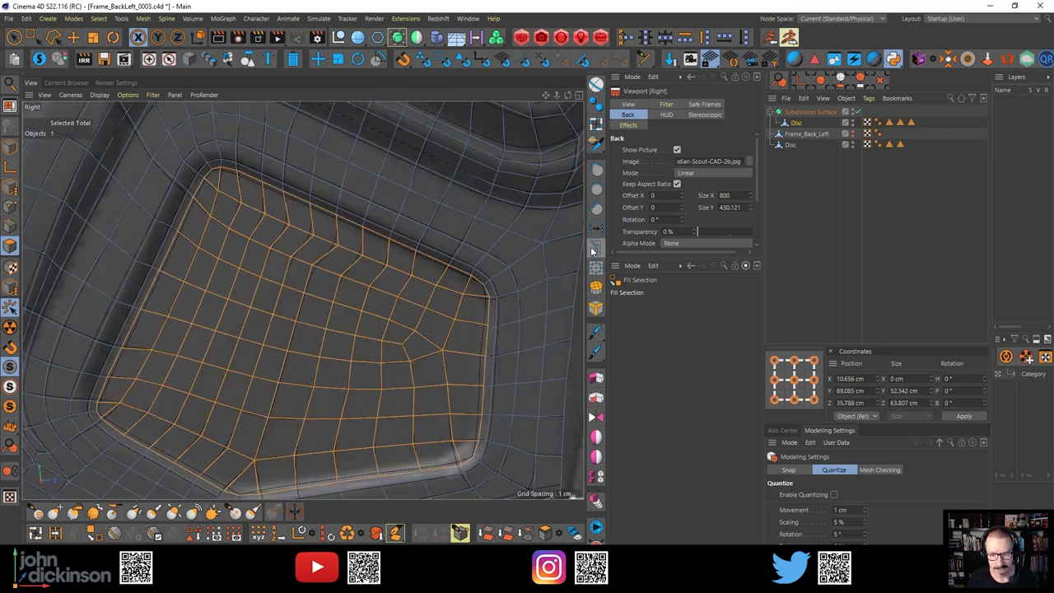
Smooth the selected recess floor polygons repeatedly to even out their edge flow
left_click(592, 248)
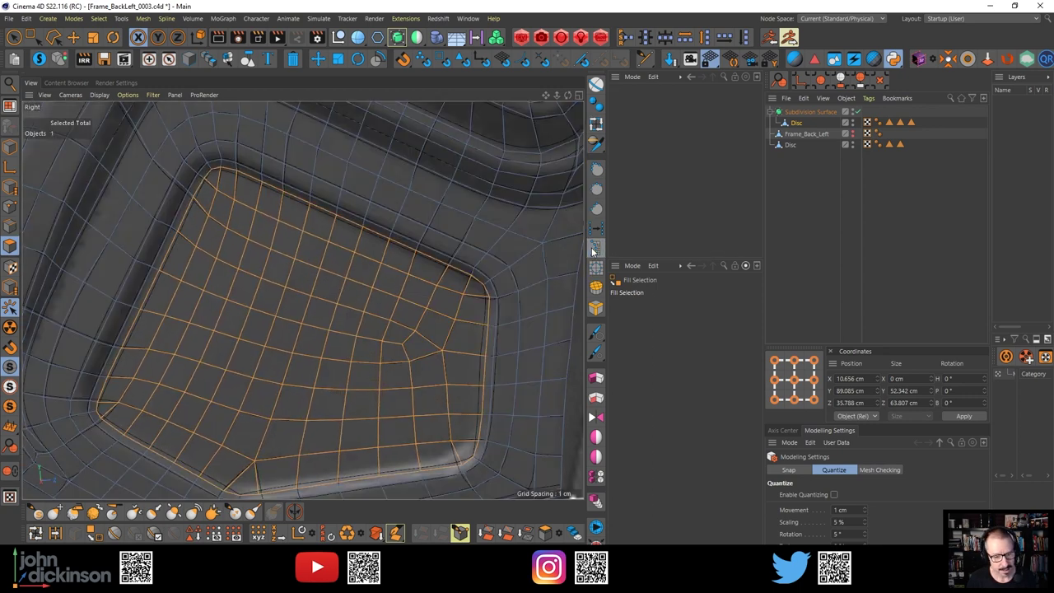
left_click(592, 249)
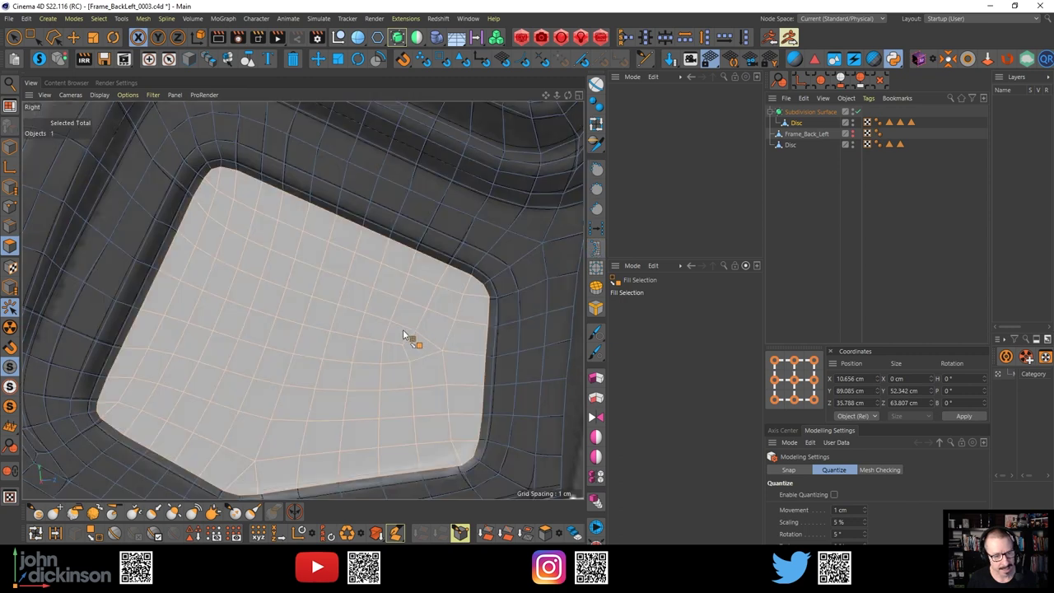
middle_click_drag(352, 301, 420, 331, "alt")
middle_click_drag(344, 299, 379, 343, "alt")
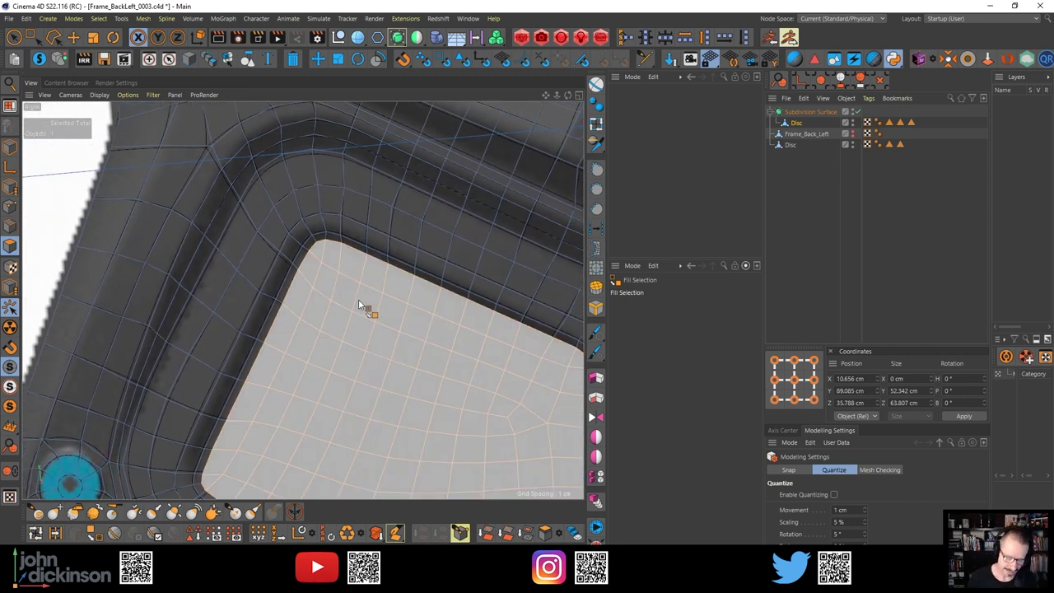
In edge mode, select the three parallel edge rows along the recess's long left wall and straighten them
key("ctrl+z")
key("e")
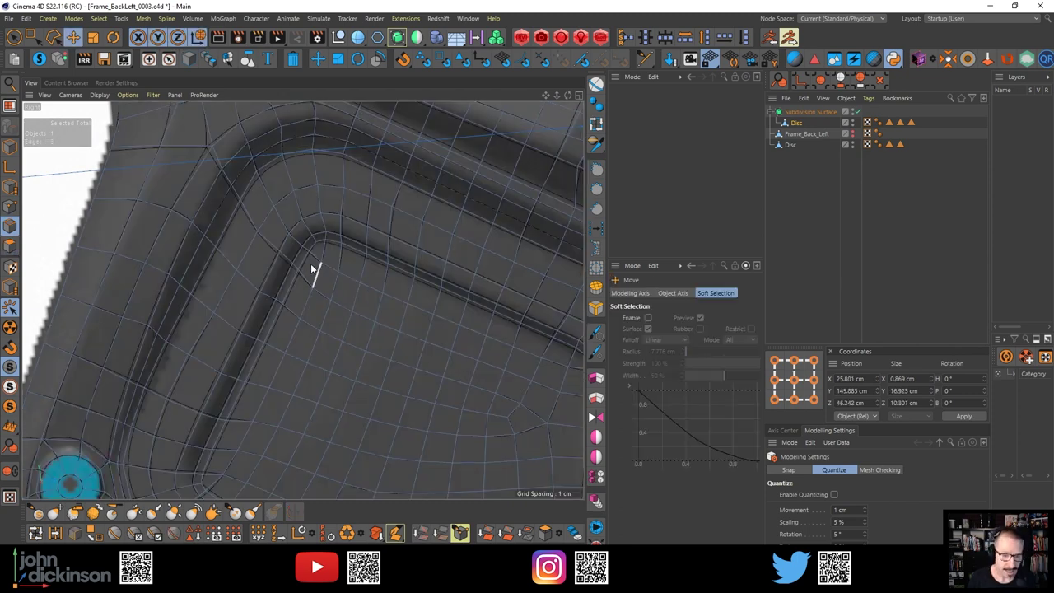
left_click(272, 264)
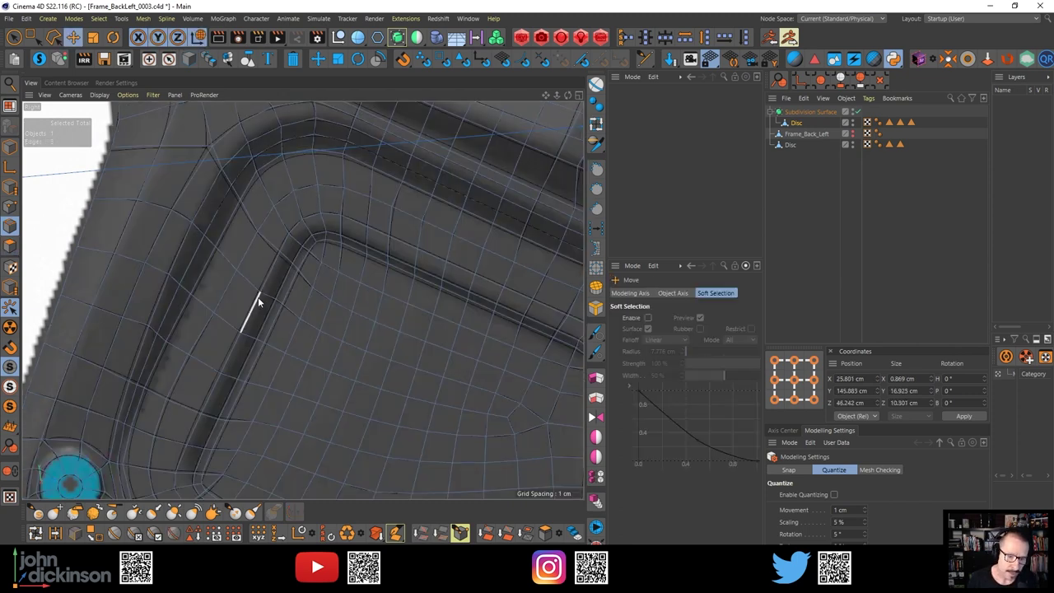
left_click(278, 268)
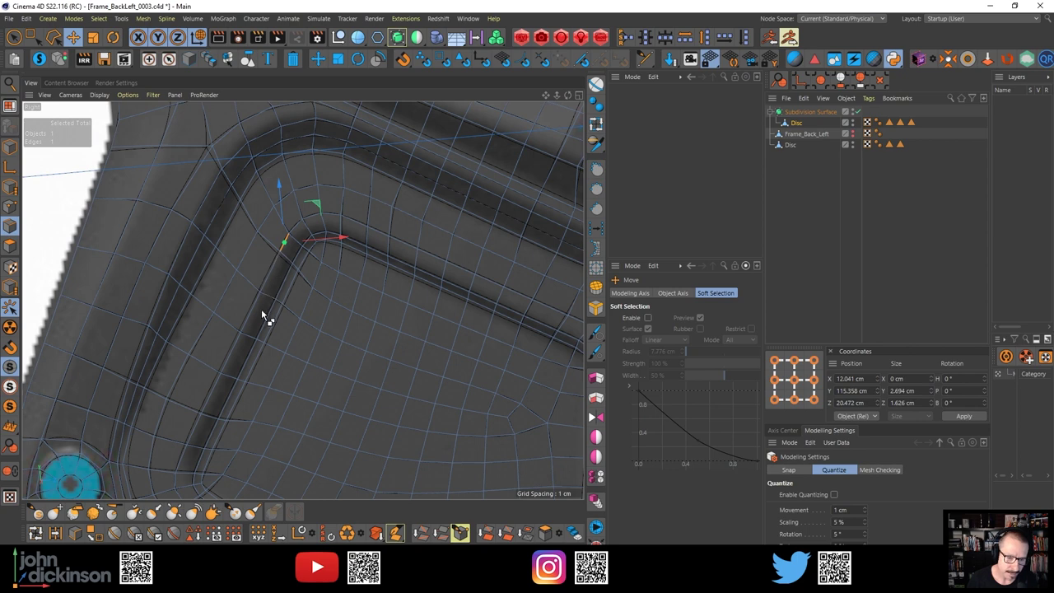
left_click_drag(180, 463, 281, 255, "shift")
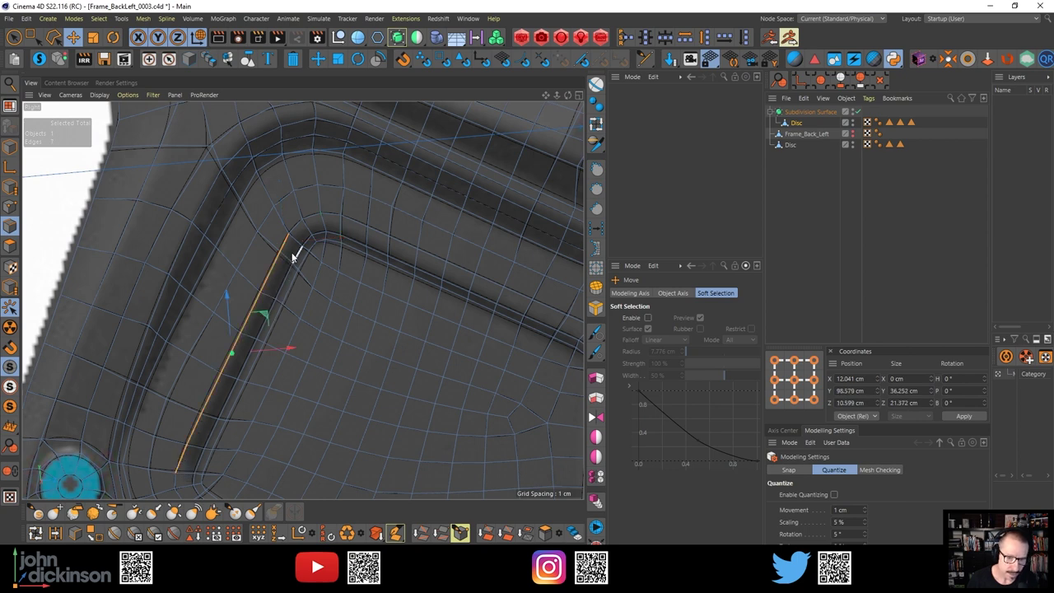
double_click(201, 458, "shift")
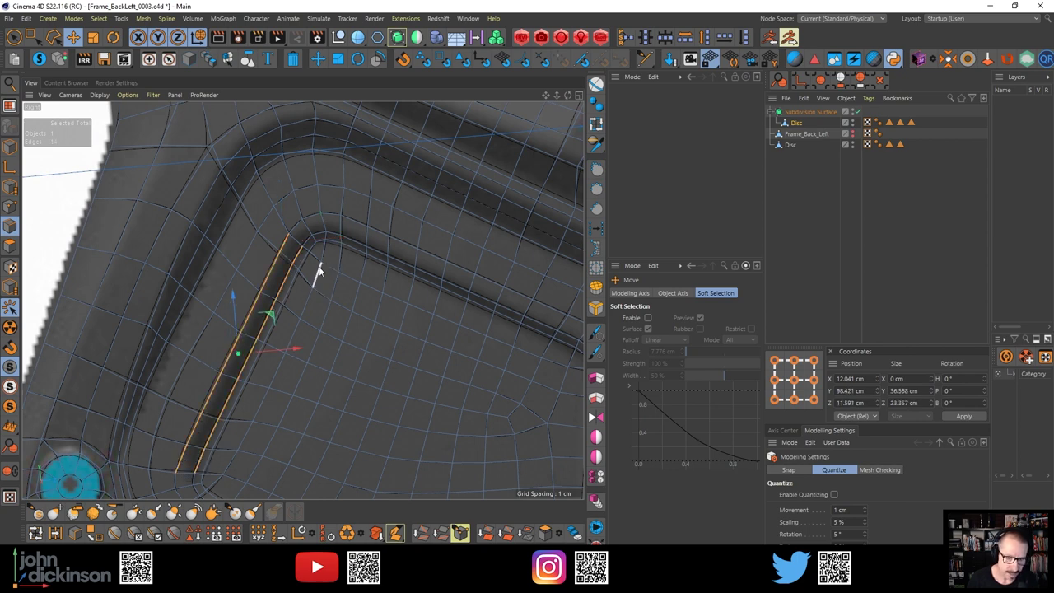
double_click(212, 455, "shift")
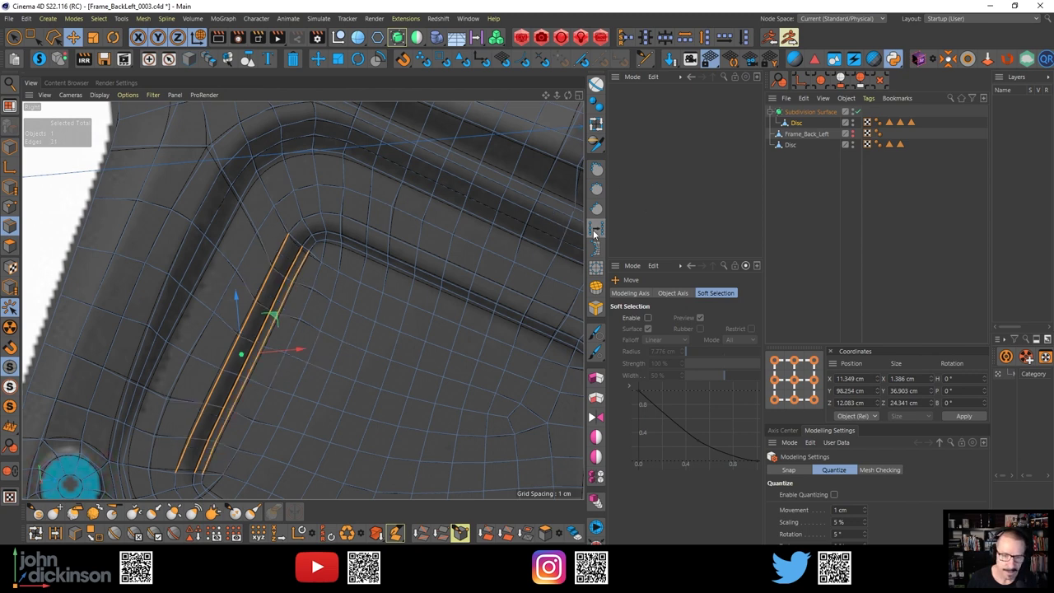
Select the first edge row inside the recess floor's left side, and afterward the edge row outside the rim
left_click(319, 276)
left_click(230, 468, "ctrl+shift")
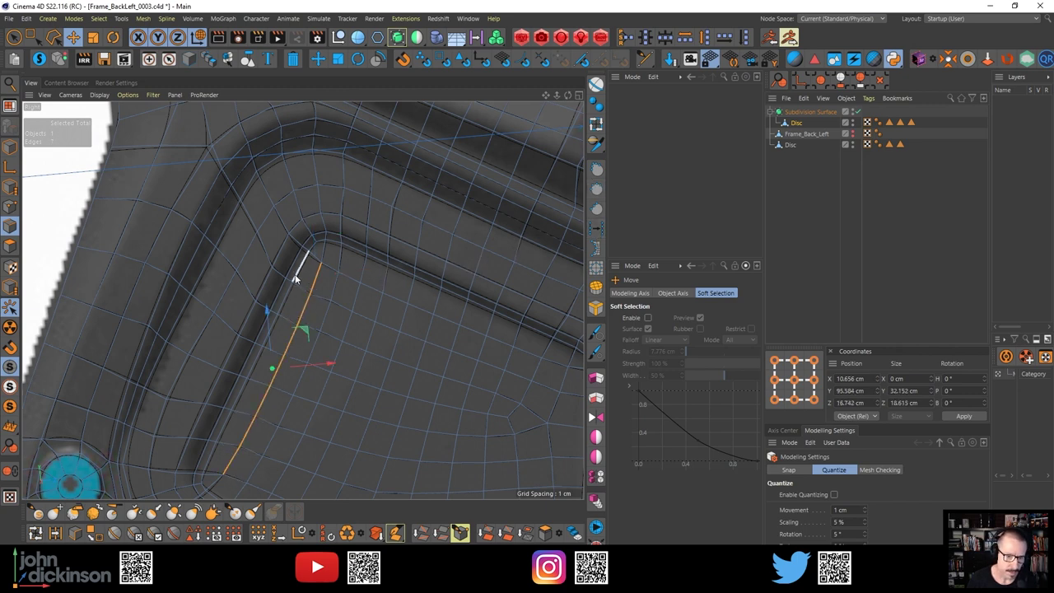
left_click(267, 221)
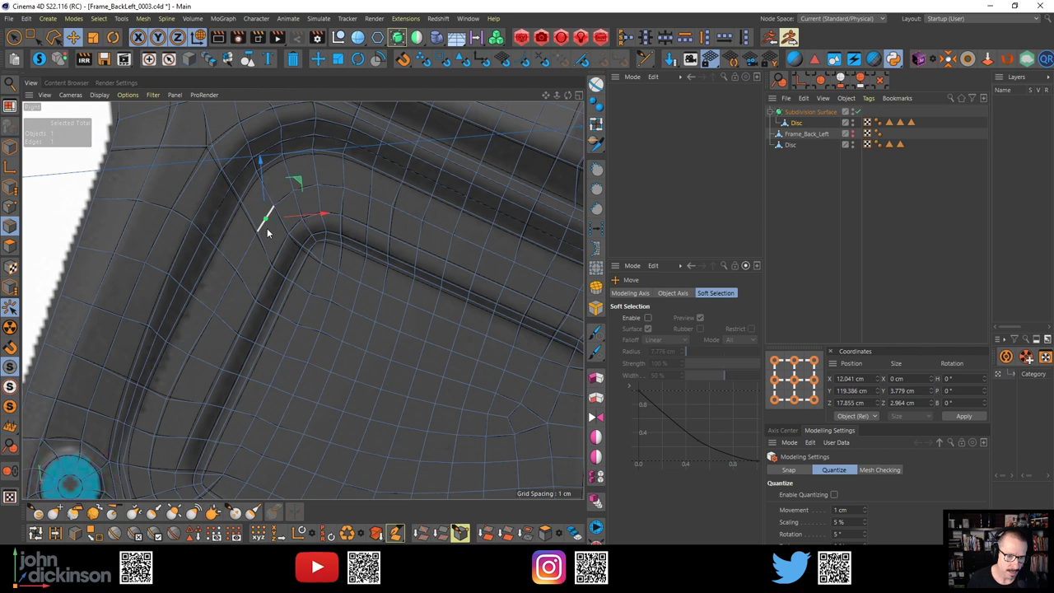
left_click(175, 392, "shift")
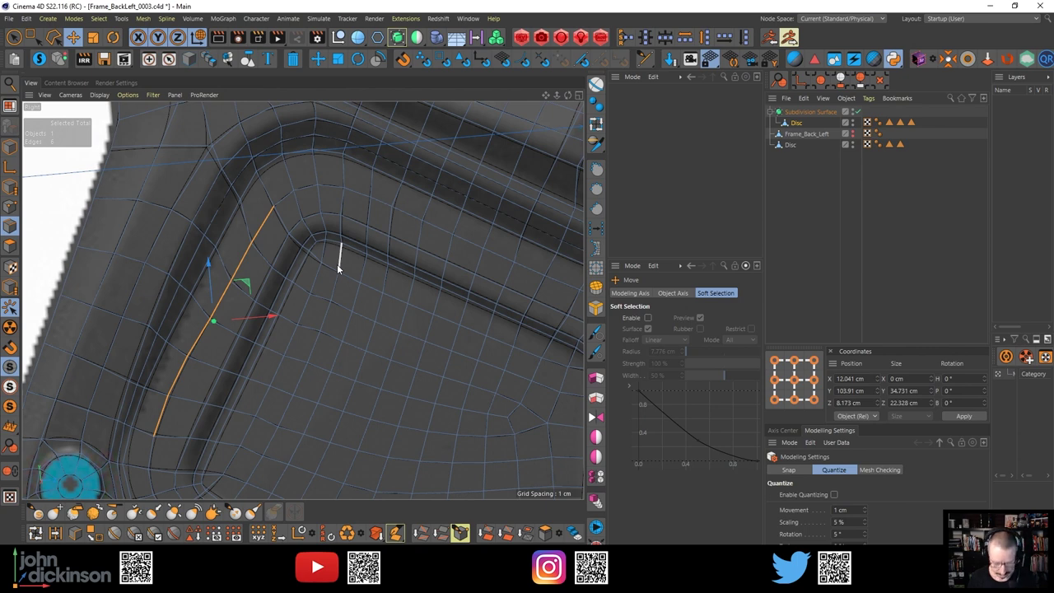
Return to polygon mode, smooth the recess floor polygons again, and render the Right view to check the surface
key("9")
key("Return")
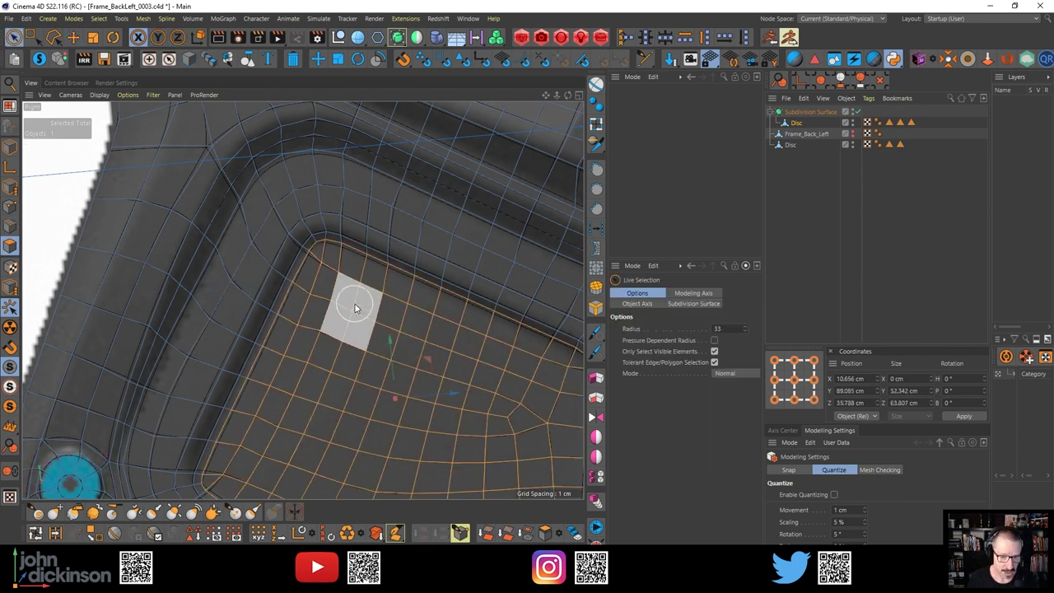
middle_click_drag(348, 336, 359, 264, "alt")
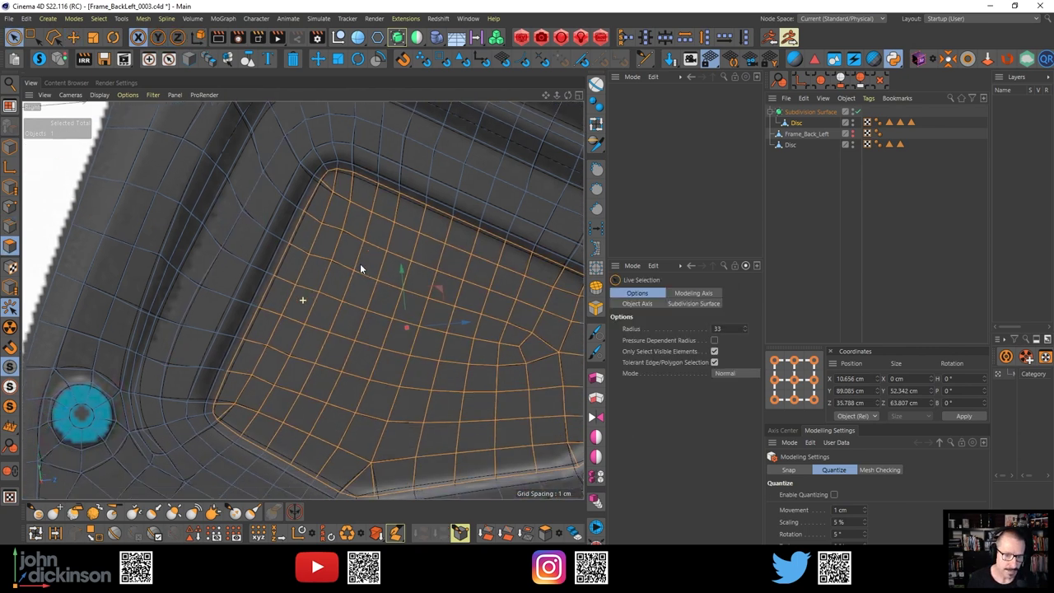
left_click(596, 247)
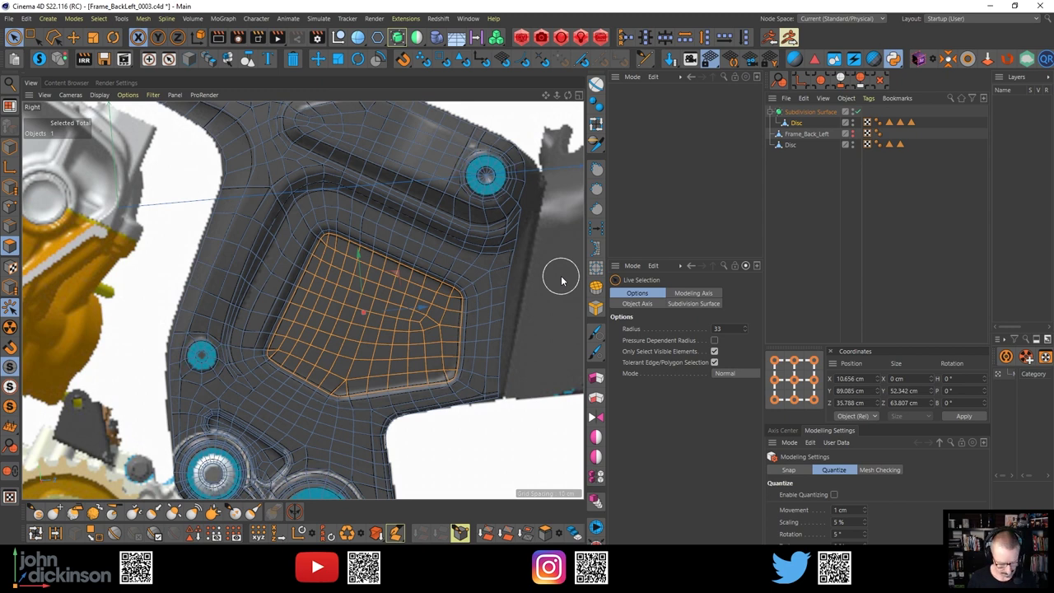
key("ctrl+r")
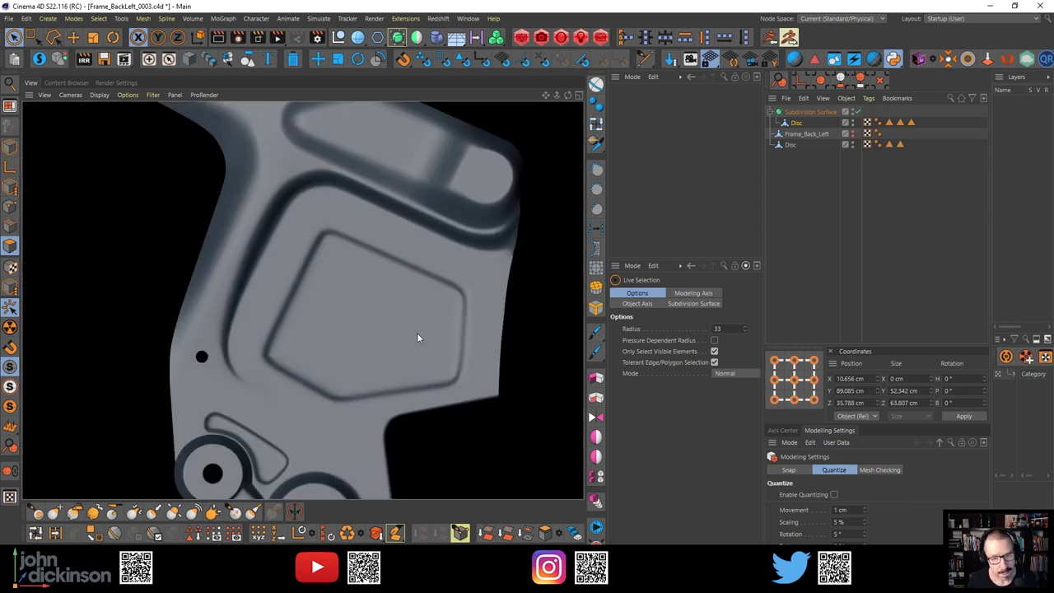
middle_click_drag(448, 257, 434, 283, "alt")
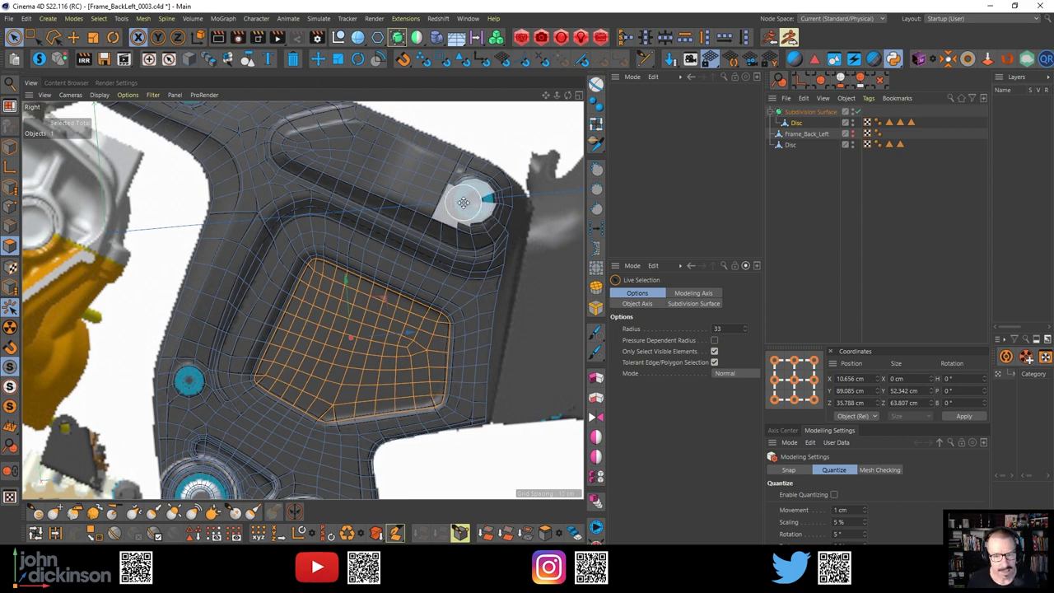
Switch to the Perspective view, clear the recess floor polygon selection, and bring the whole frame panel into view
middle_click(467, 196)
middle_click(248, 225)
left_click_drag(349, 251, 412, 228, "alt")
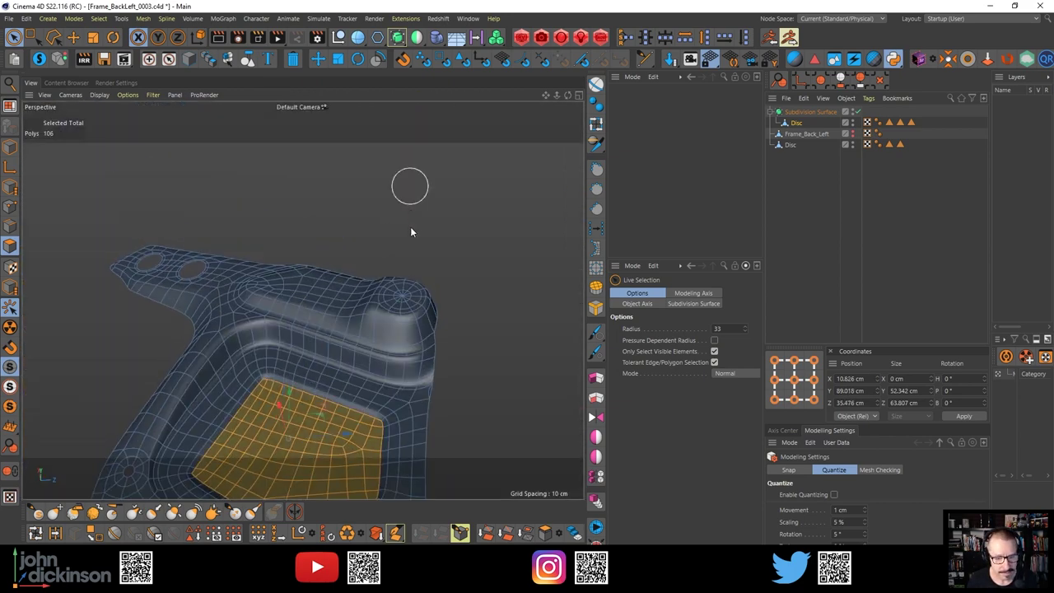
left_click(76, 38)
left_click(219, 163)
right_click_drag(219, 160, 155, 181, "alt")
left_click_drag(244, 252, 245, 275, "alt")
mouse_move(303, 300)
left_mouse_down("alt")
mouse_move(246, 305)
mouse_move(294, 253)
mouse_move(290, 285)
left_mouse_up("alt")
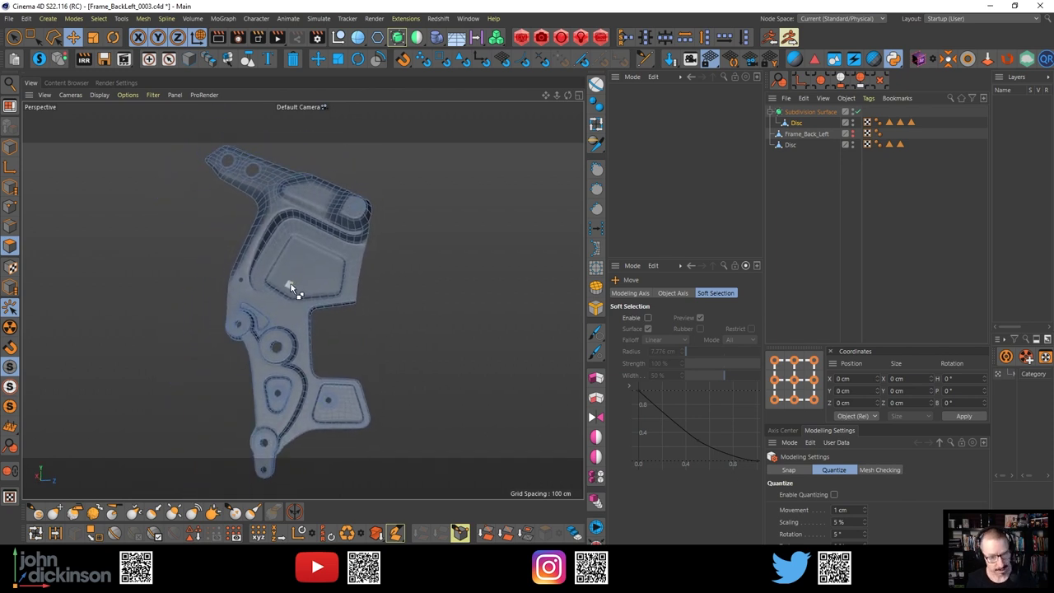
Render the whole frame panel and examine its bosses, recesses and upper arm in the Perspective view
key("ctrl+r")
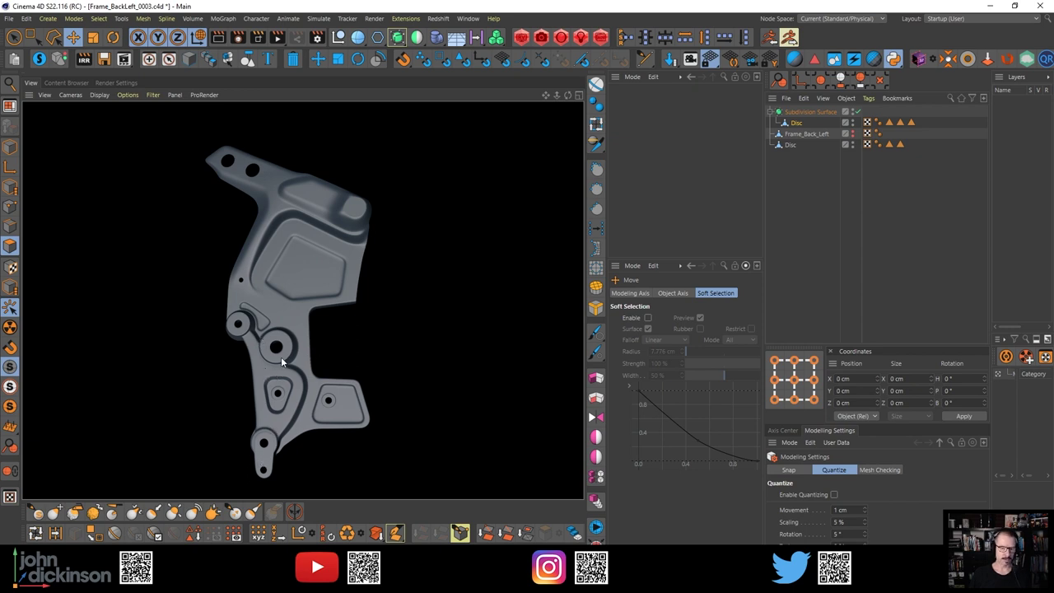
right_click_drag(275, 355, 317, 326, "alt")
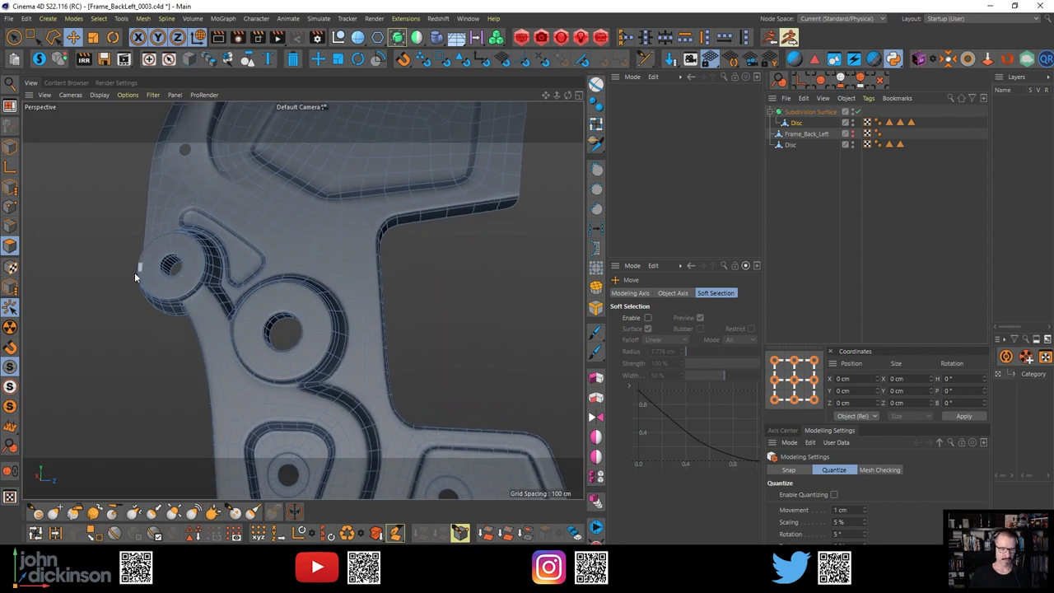
scroll(275, 287, "down", 2)
middle_click_drag(317, 295, 317, 308, "alt")
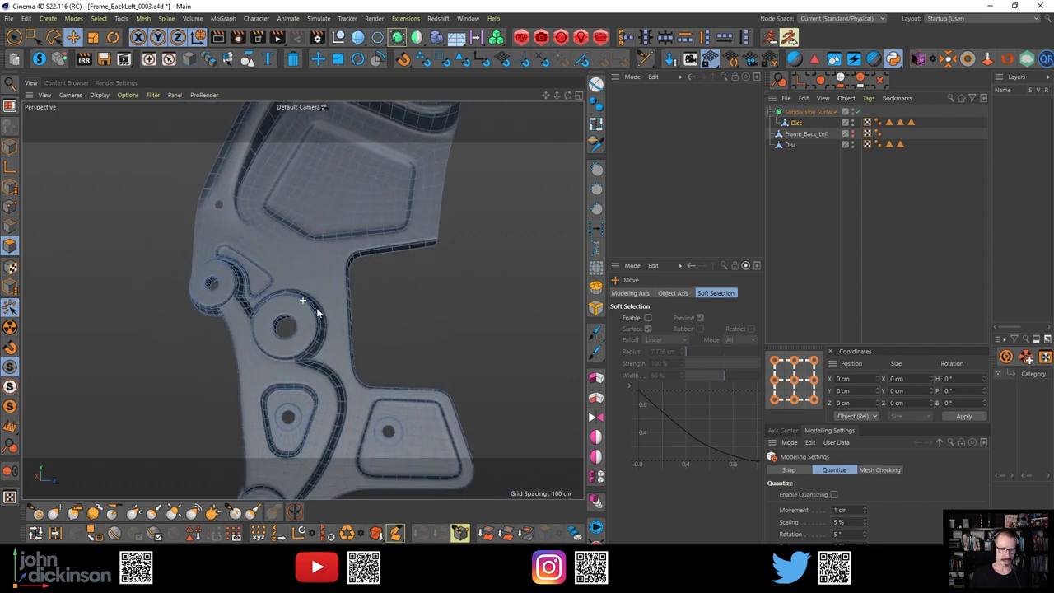
left_click_drag(294, 316, 323, 352, "alt")
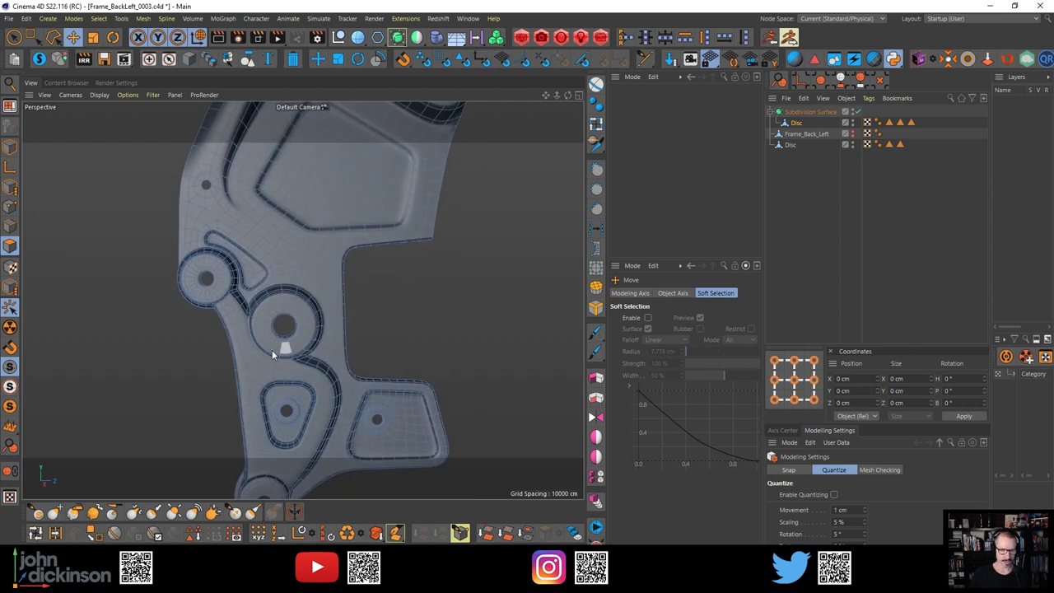
left_click_drag(288, 301, 321, 301, "alt")
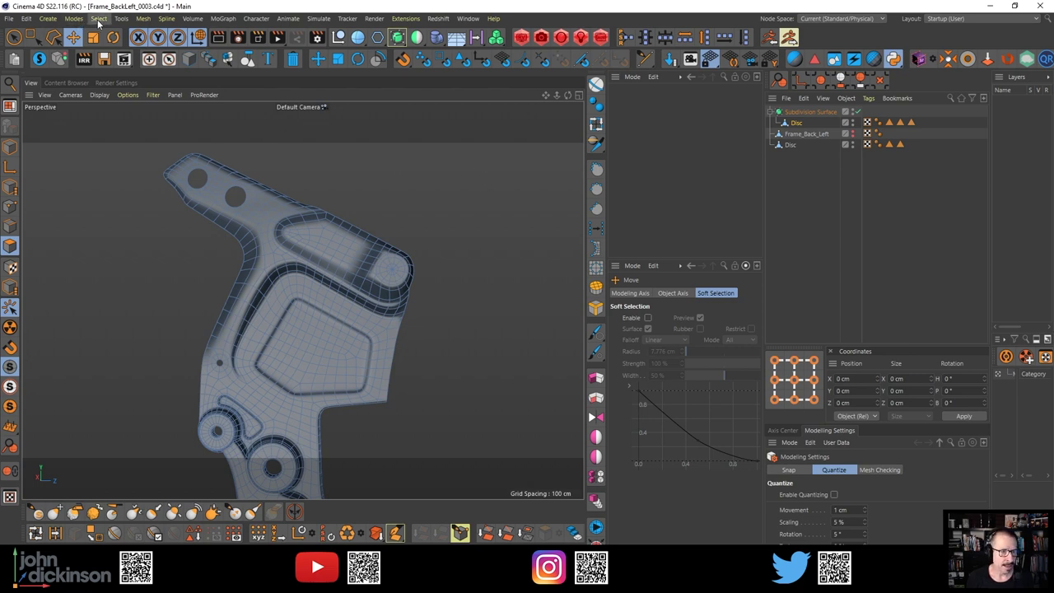
Open the palette customization window to view the available commands and scripts, and close it without changes
left_click(122, 19)
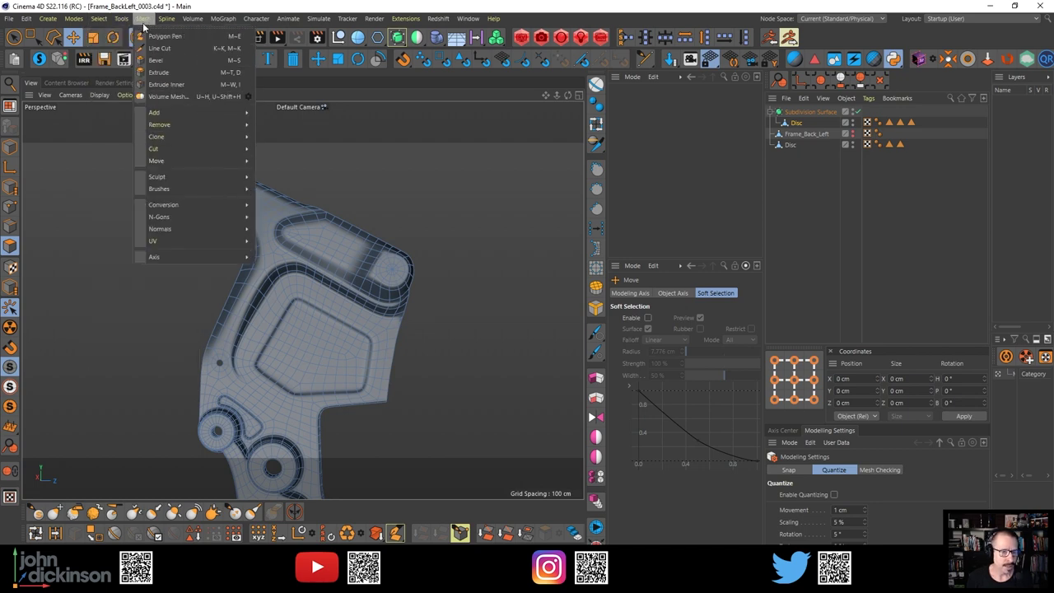
left_click(143, 21)
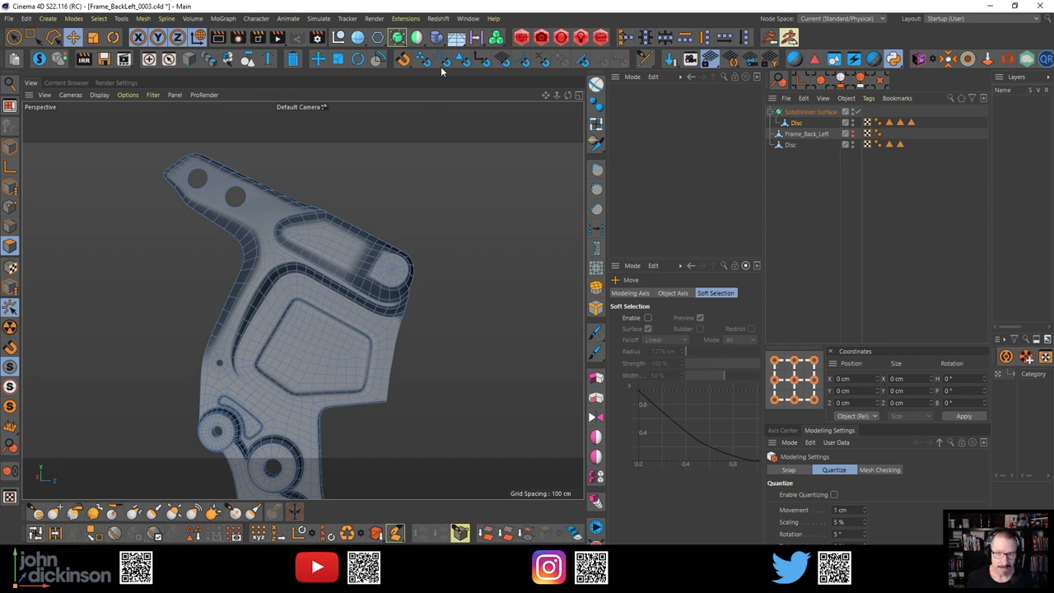
left_click(468, 18)
mouse_move(486, 36)
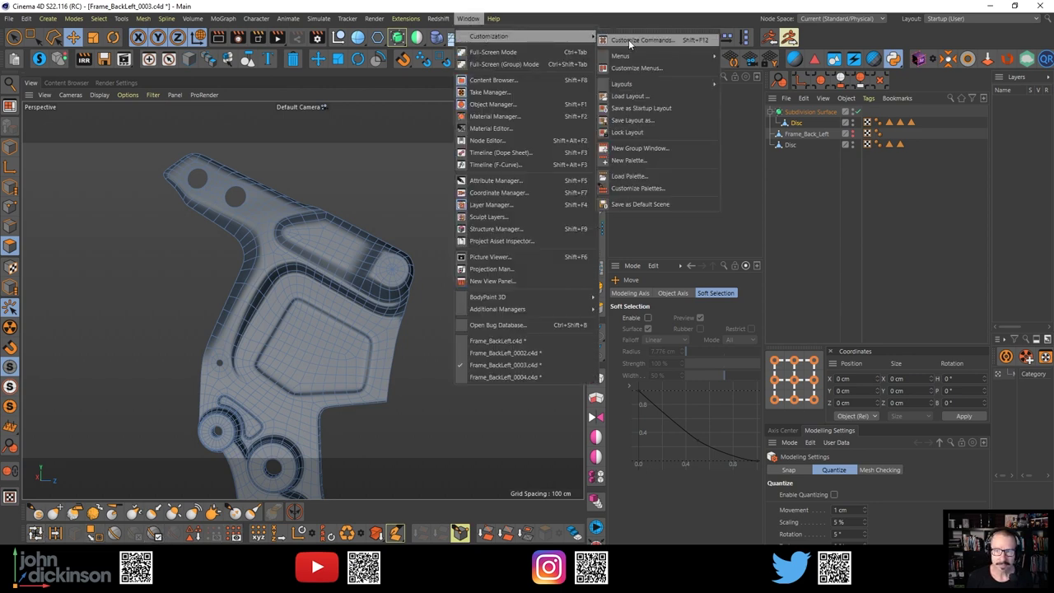
left_click(641, 187)
left_click_drag(406, 179, 562, 112)
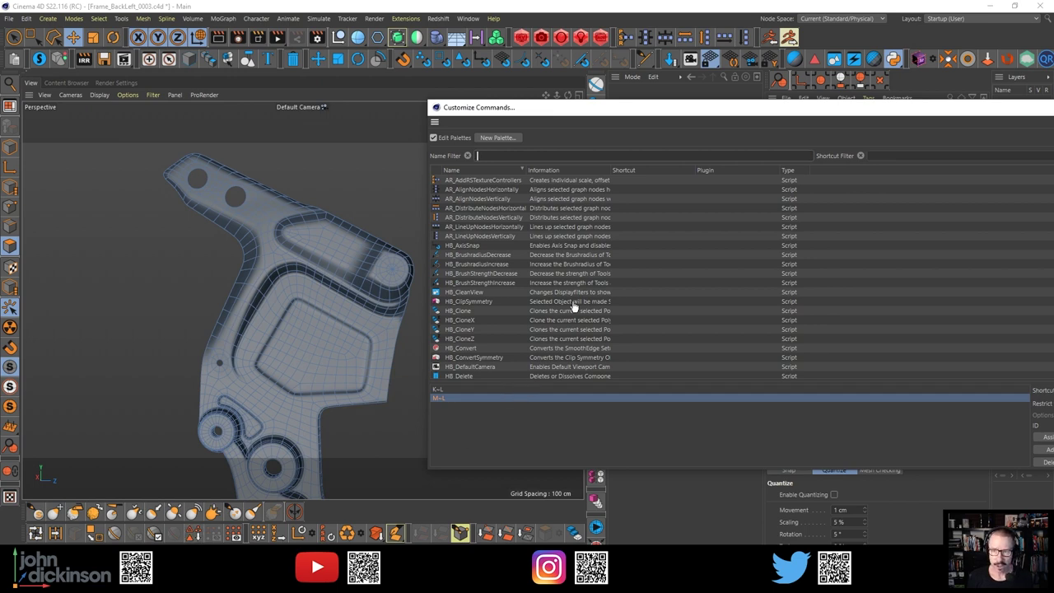
left_click_drag(647, 116, 302, 130)
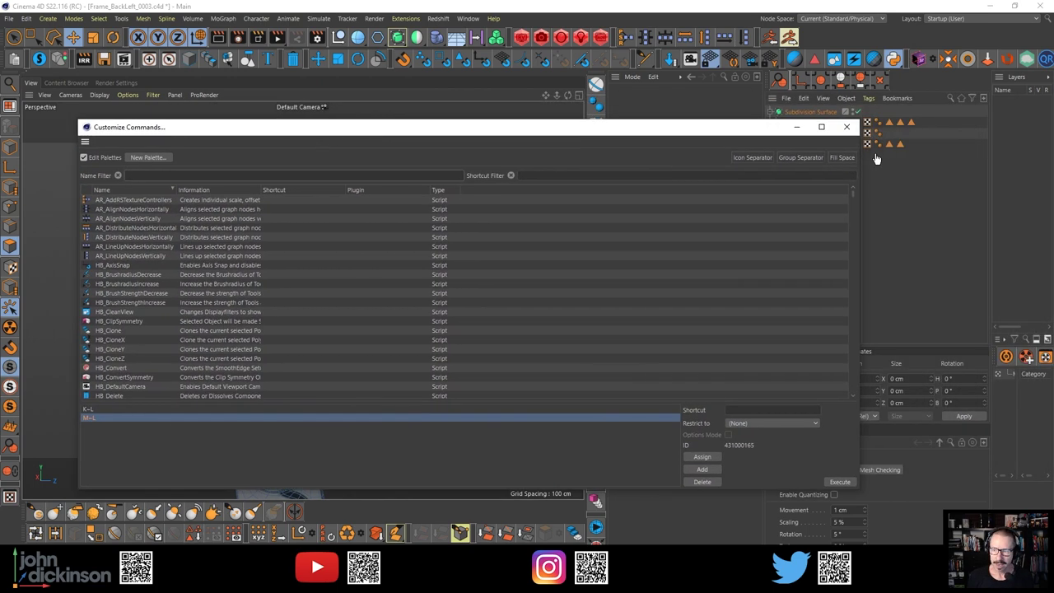
left_click(847, 121)
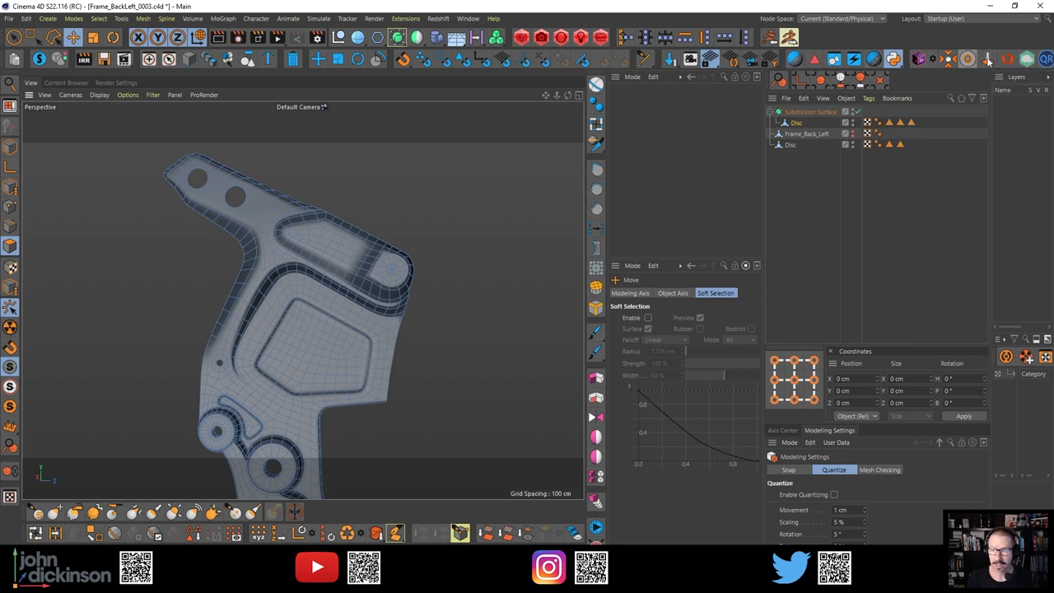
left_click(792, 367)
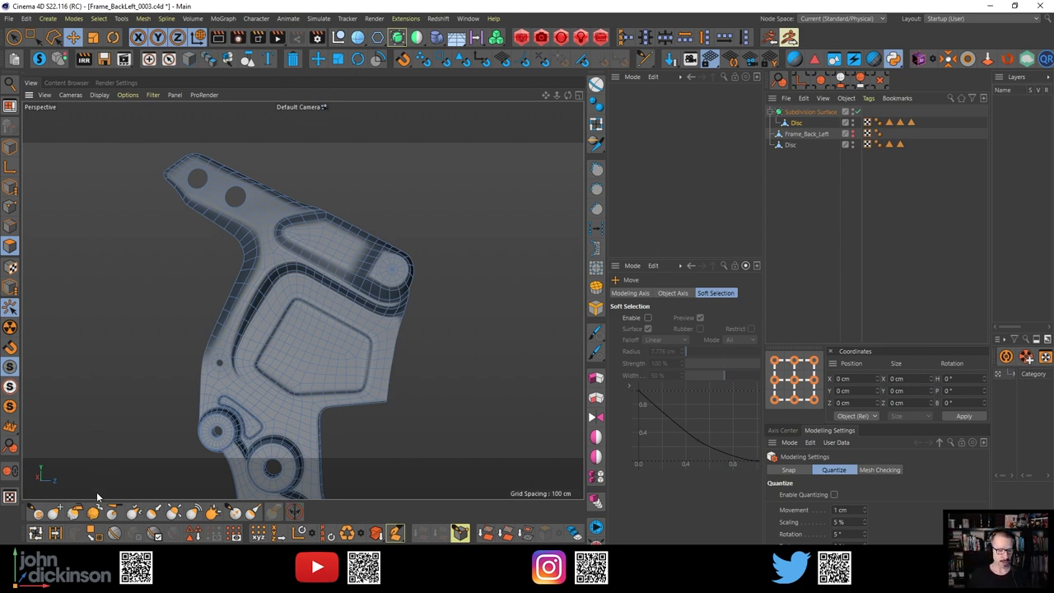
left_click(949, 21)
left_click(949, 20)
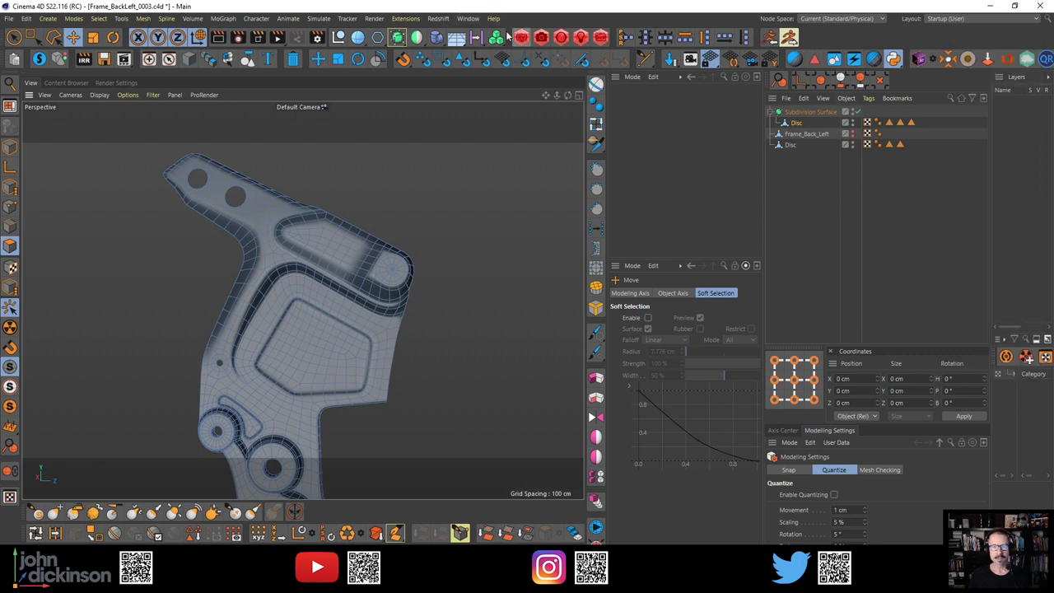
Open the Save Layout dialog to view the stored layout files, and close it without saving
left_click(468, 18)
mouse_move(478, 42)
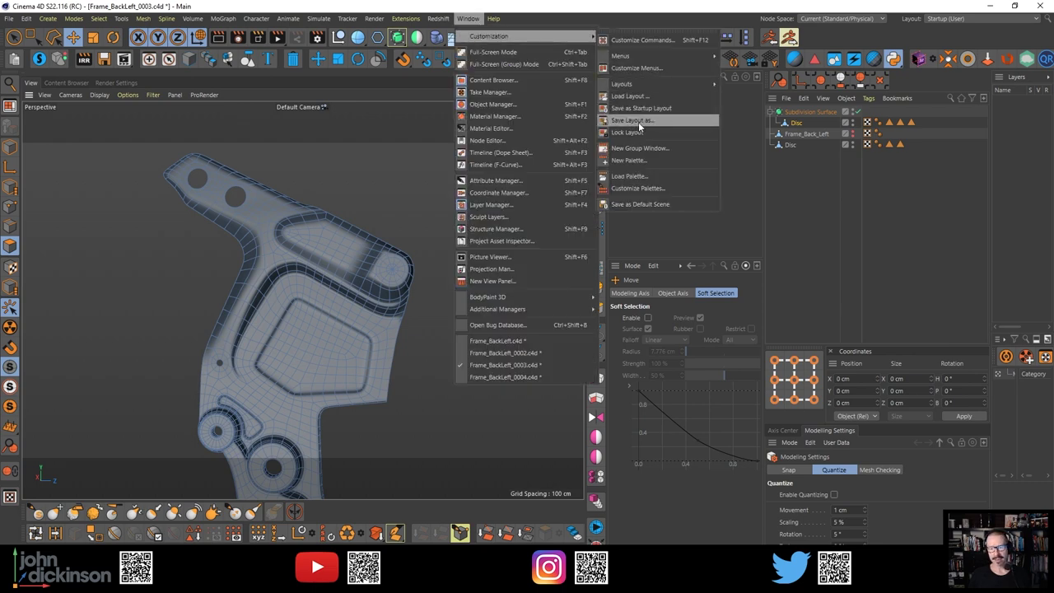
left_click(636, 122)
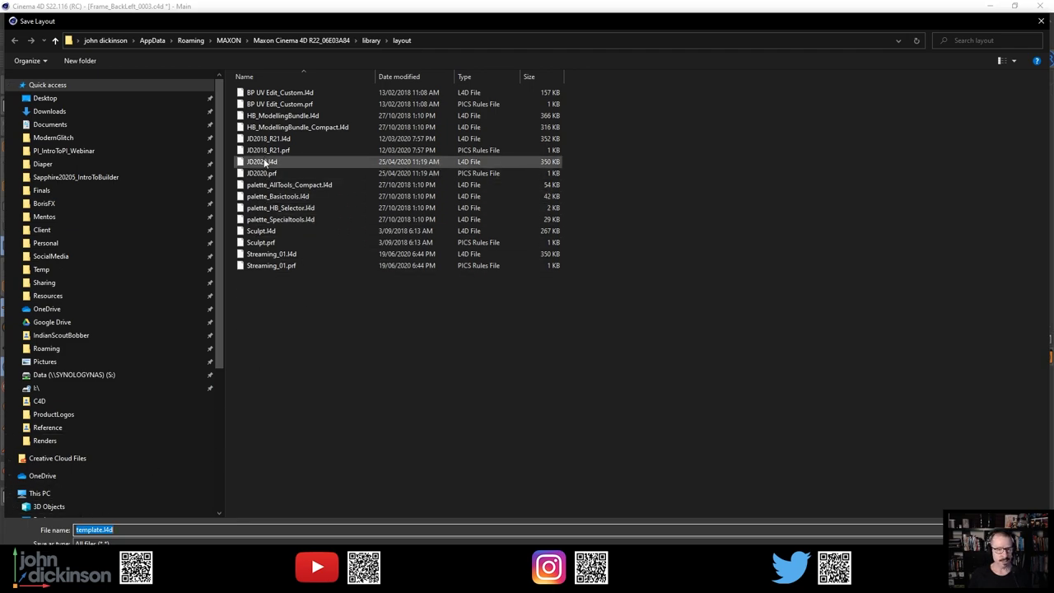
key("Escape")
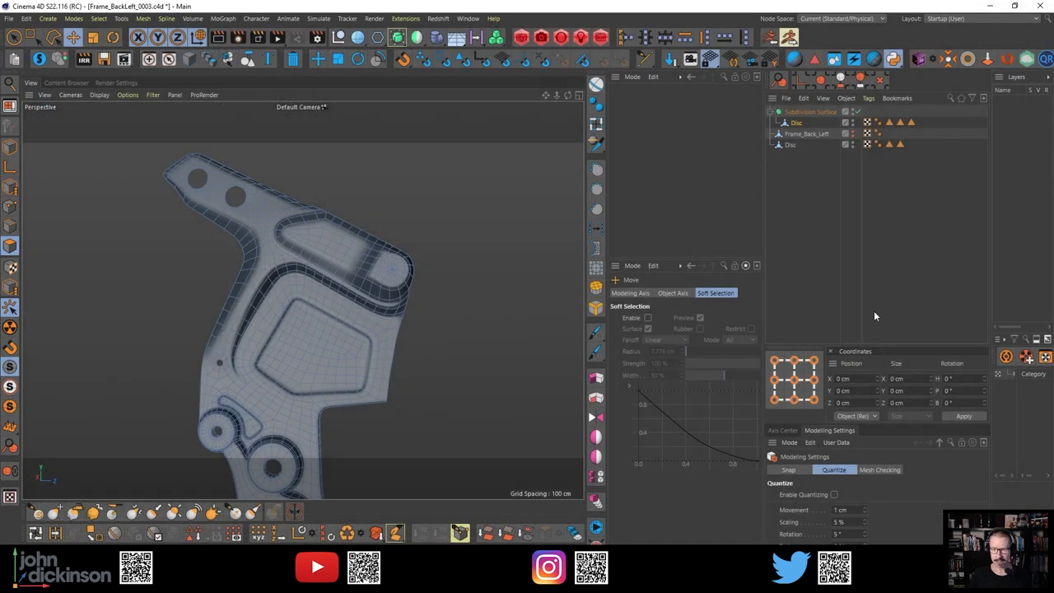
Save the current interface arrangement as the startup layout
left_click(468, 18)
mouse_move(474, 37)
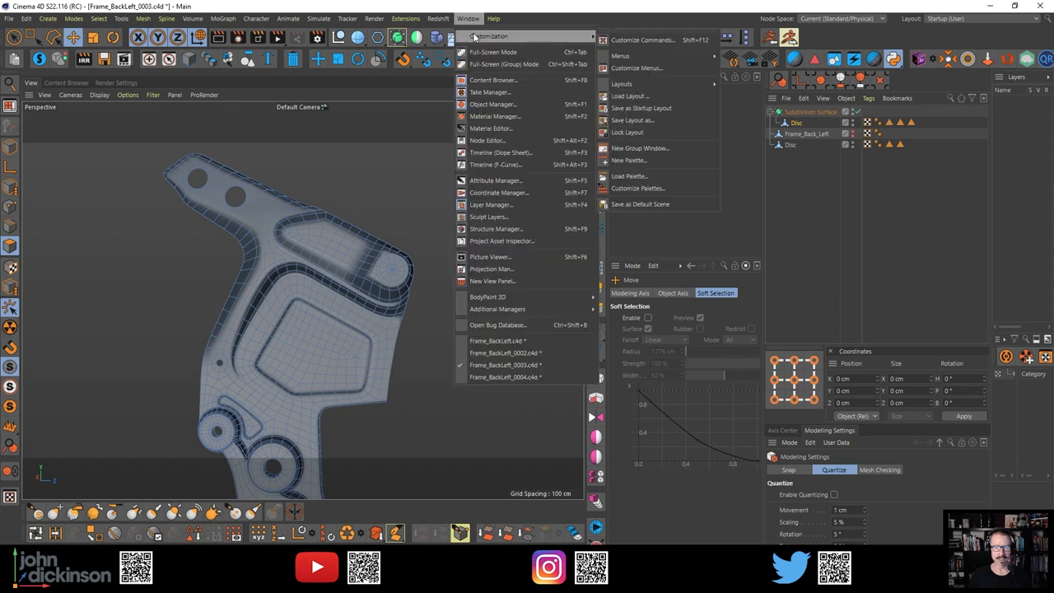
left_click(672, 107)
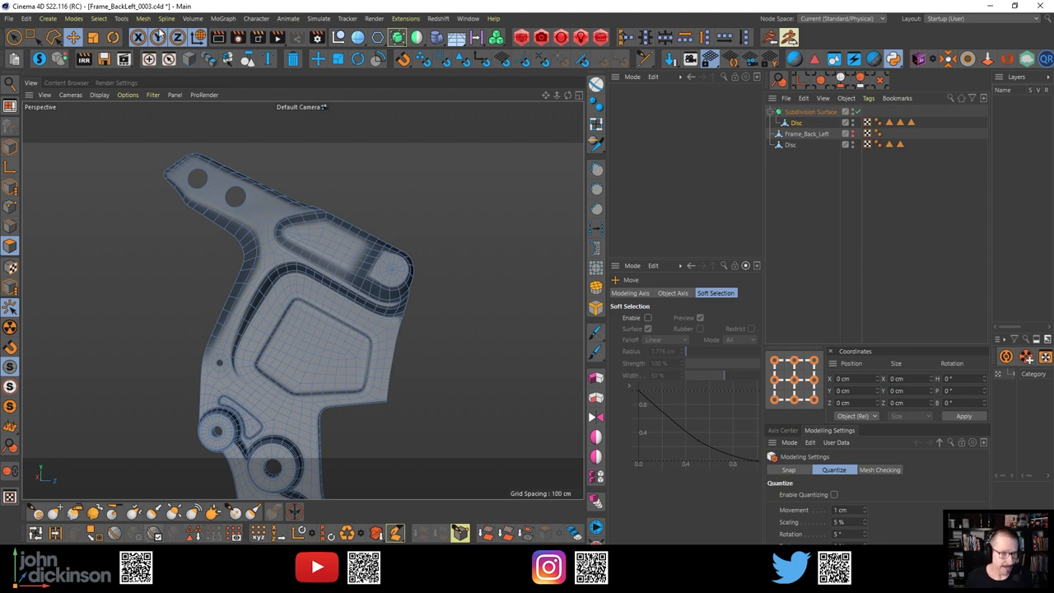
left_click(97, 19)
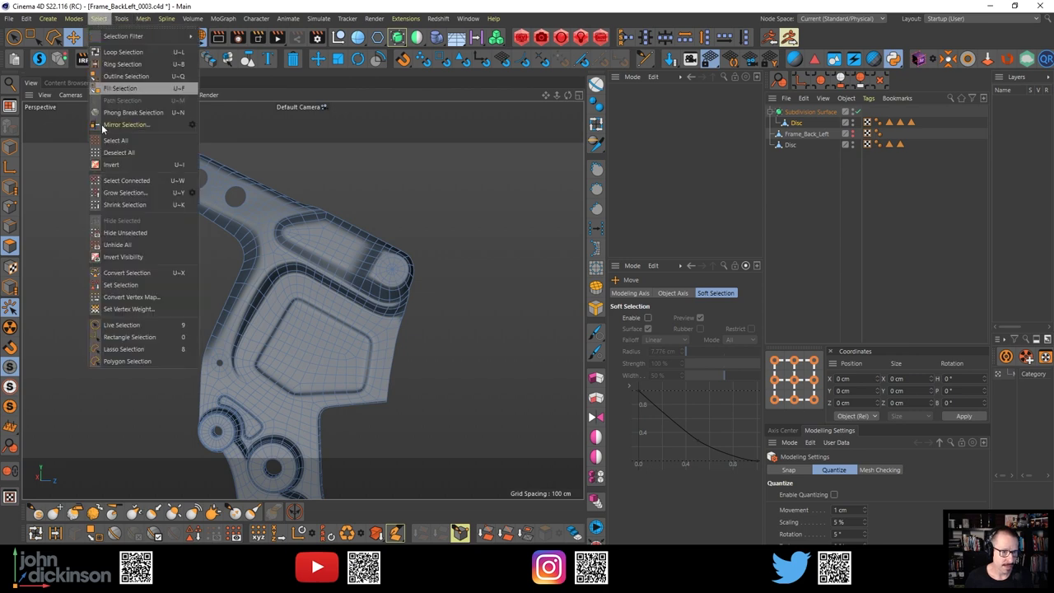
left_click(107, 19)
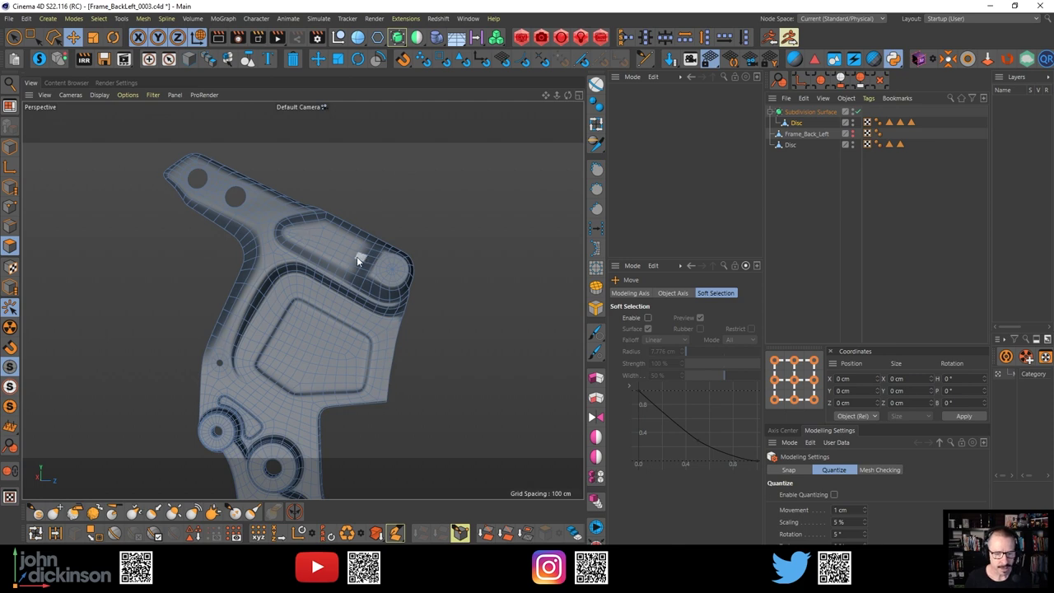
Compare the round boss at the end of the frame's upper recess with the reference photo
scroll(356, 256, "up", 8)
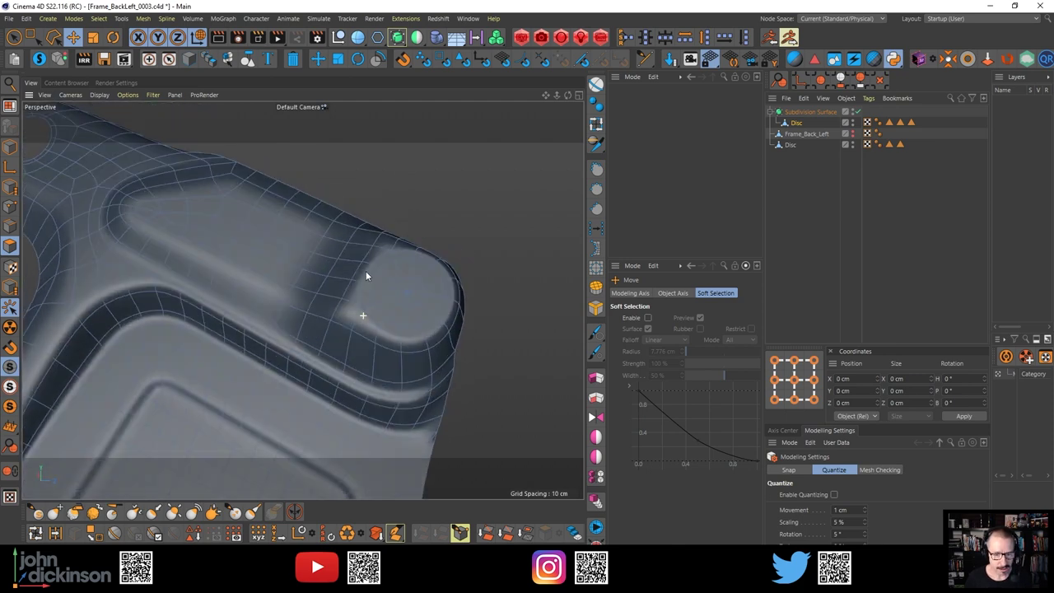
left_click_drag(367, 276, 366, 255, "alt")
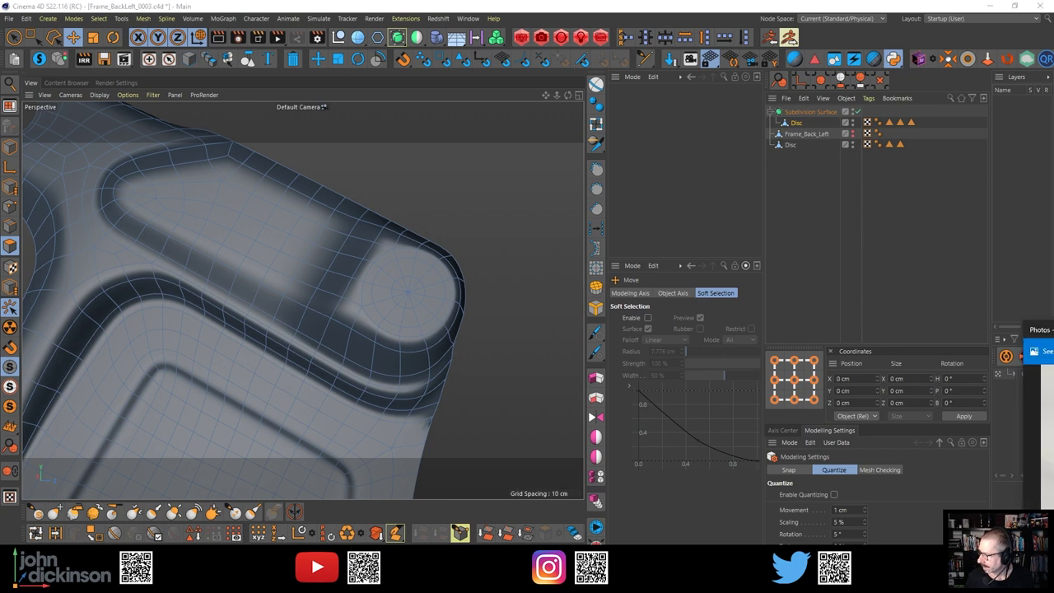
left_click_drag(1052, 329, 664, 118)
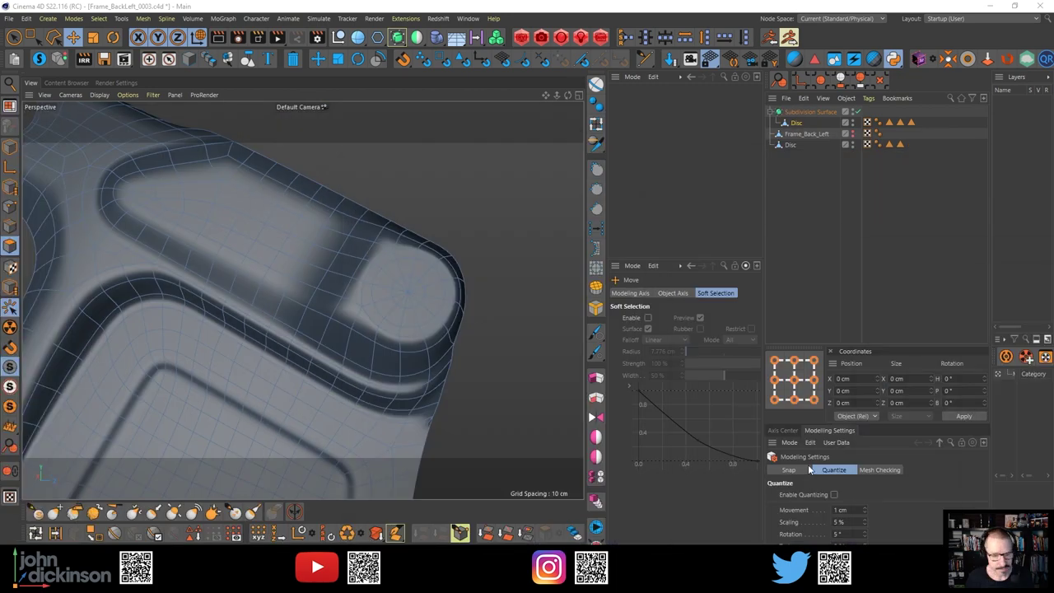
Turn off the Subdivision Surface and examine the polygons around the round boss from several angles
left_click_drag(412, 277, 363, 303, "alt")
key("q")
key("q")
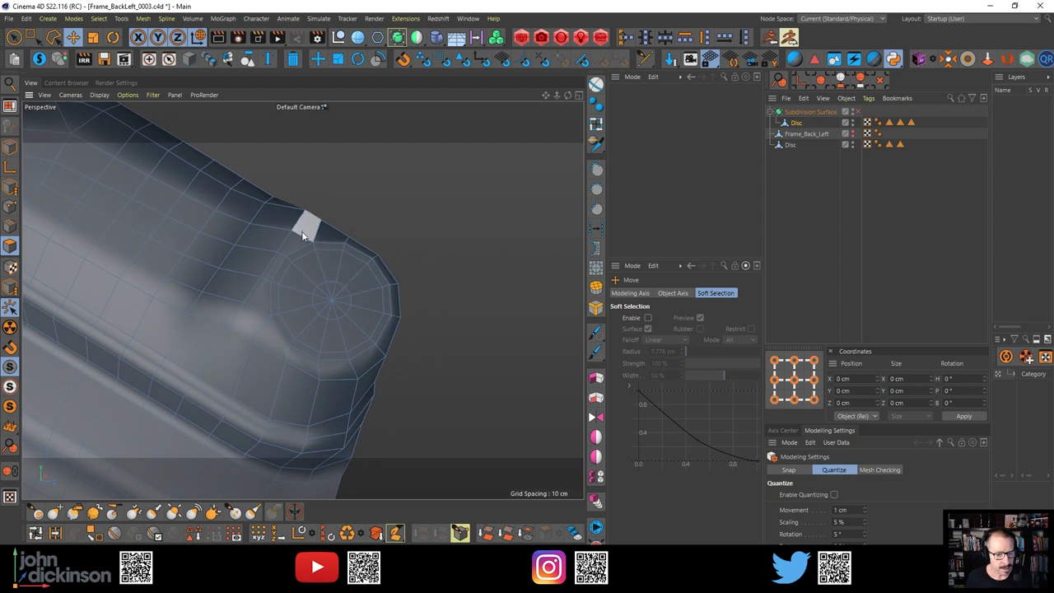
right_click_drag(304, 223, 355, 237, "alt")
left_click_drag(338, 259, 337, 311, "alt")
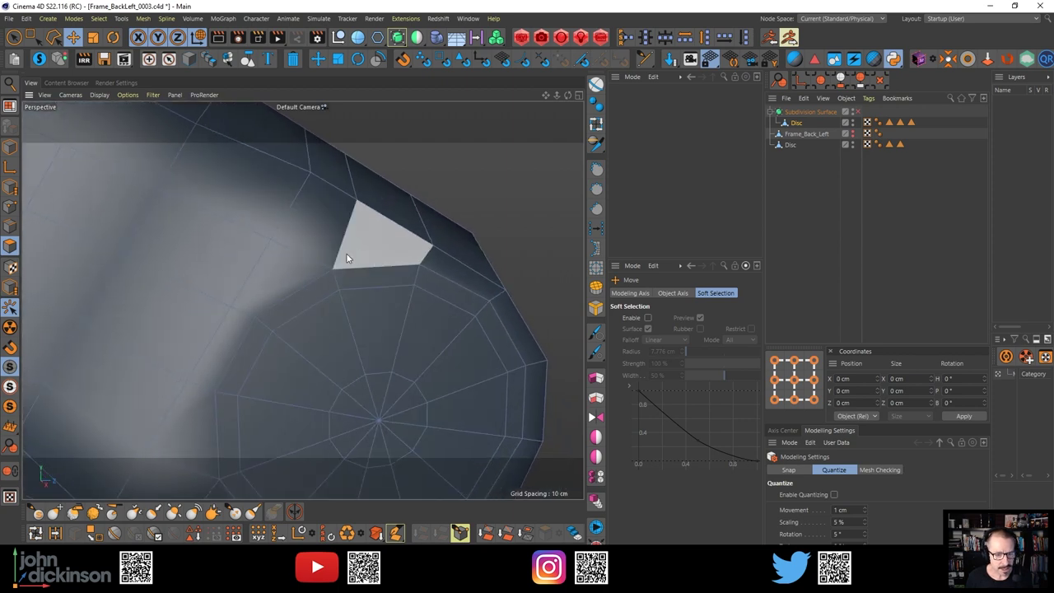
left_click_drag(338, 256, 337, 179, "alt")
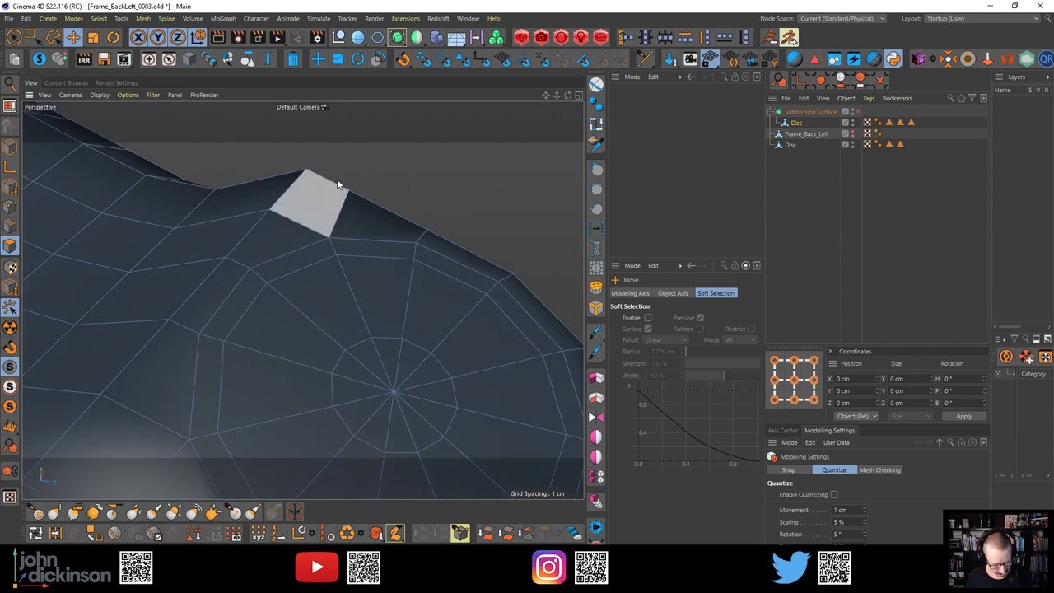
Switch to edge mode and loop-select the outer edge loop around the round boss's top face
key("Return")
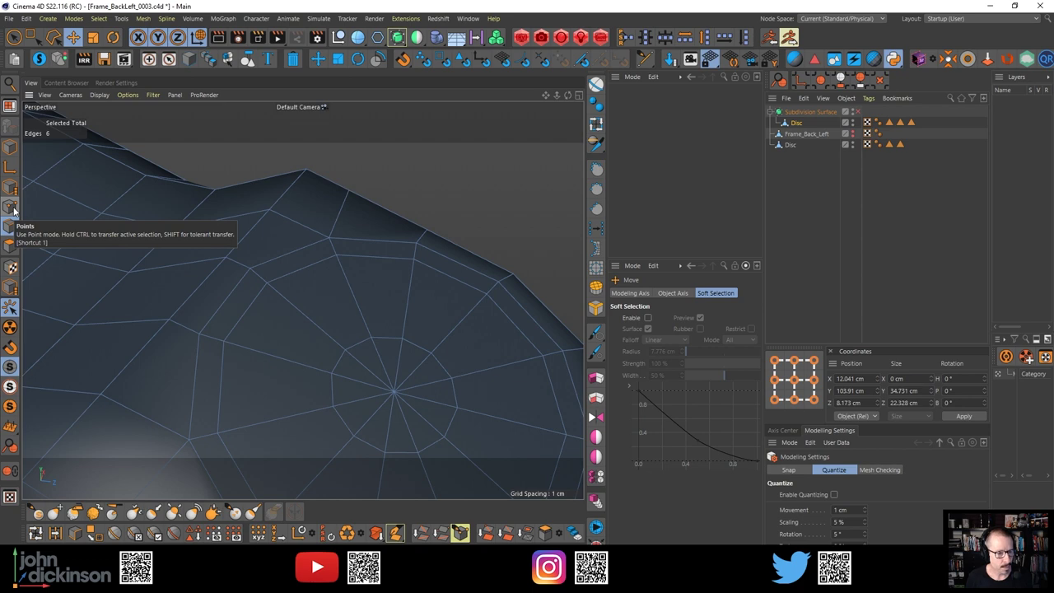
left_click(286, 250)
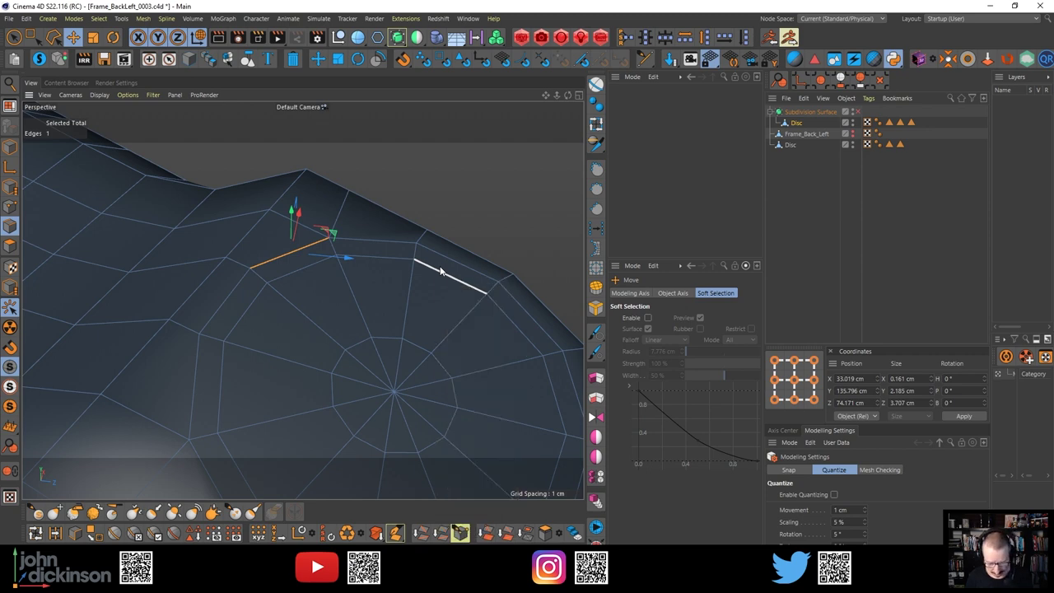
key("u")
key("l")
left_click(348, 236)
right_click_drag(388, 259, 364, 269, "alt")
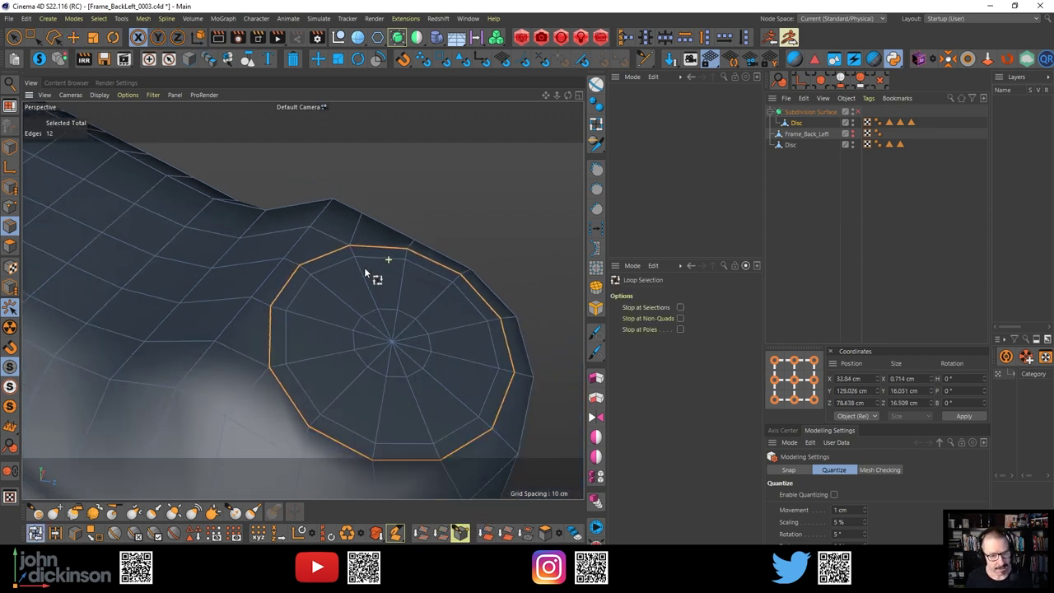
left_click_drag(363, 267, 337, 253, "alt")
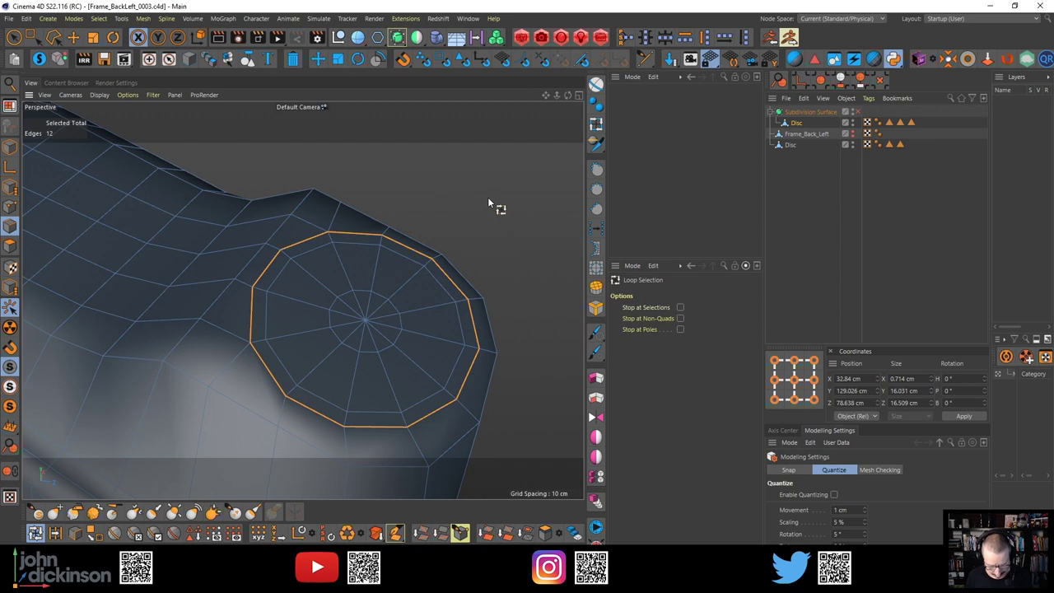
Try to slide the boss's outer edge loop inward with Edge Slide using the Proportional offset mode
key("m")
key("o")
left_click_drag(251, 258, 349, 243, "alt")
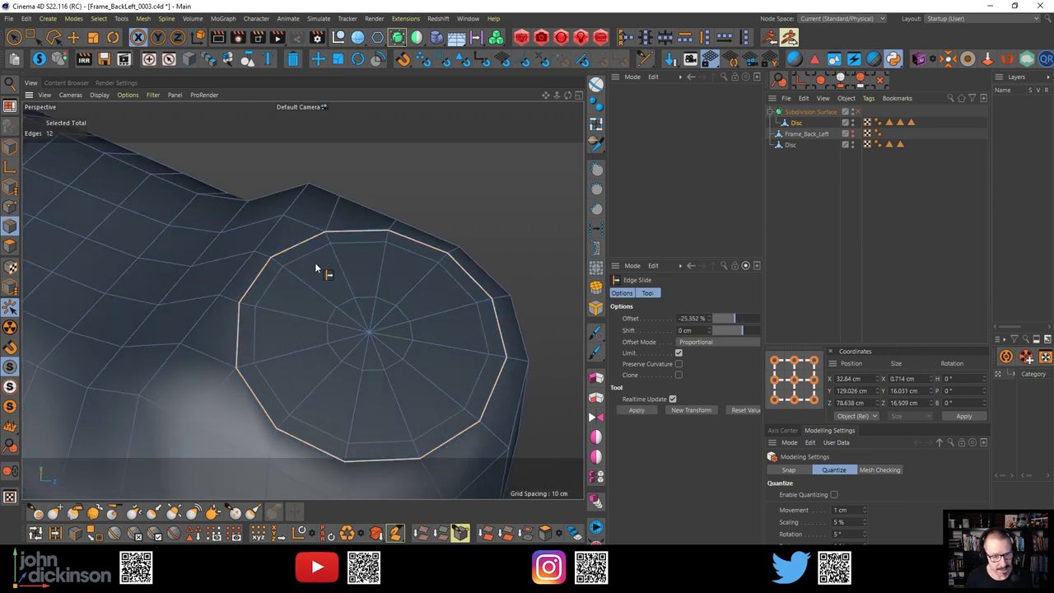
scroll(319, 247, "up", 5)
left_click_drag(276, 260, 319, 275)
scroll(317, 274, "down", 5)
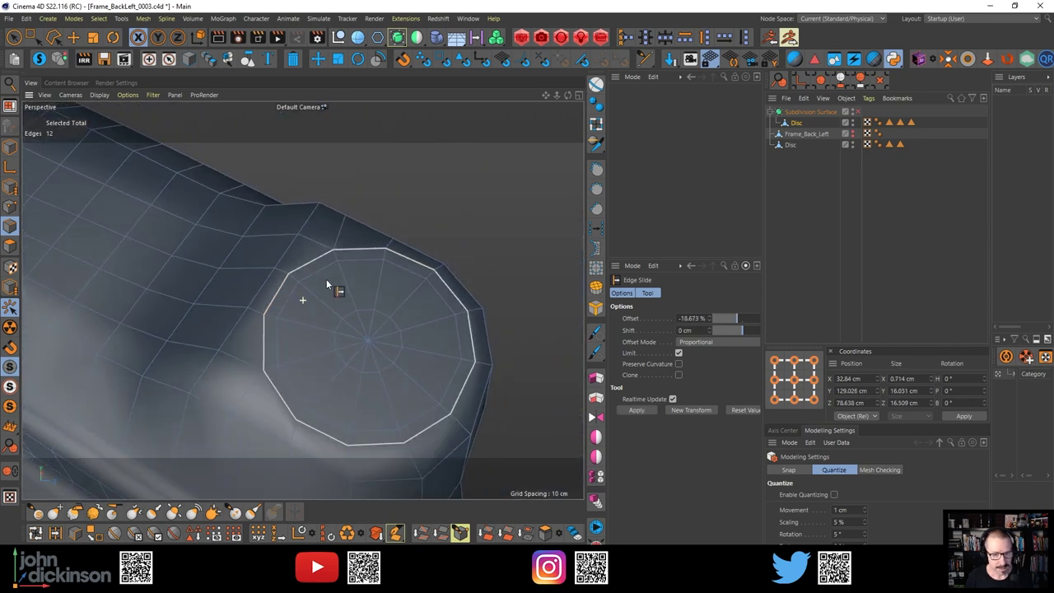
scroll(326, 279, "up", 2)
left_click_drag(350, 241, 354, 246)
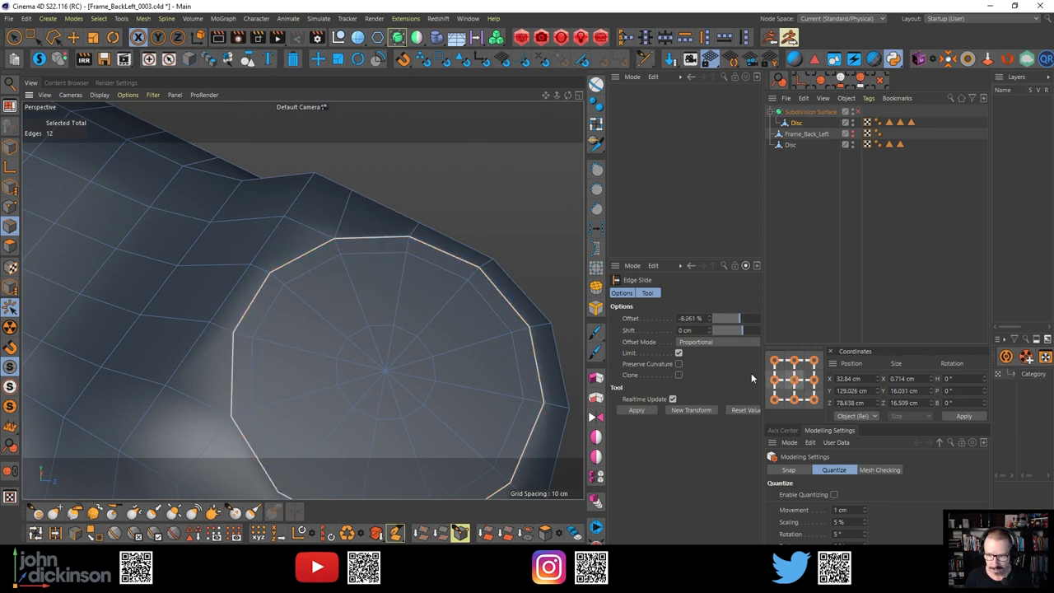
Set Edge Slide to Fixed Distance with Limit off and slide a copy of the boss's outer loop inward with an offset of -0.328 cm
left_click(695, 343)
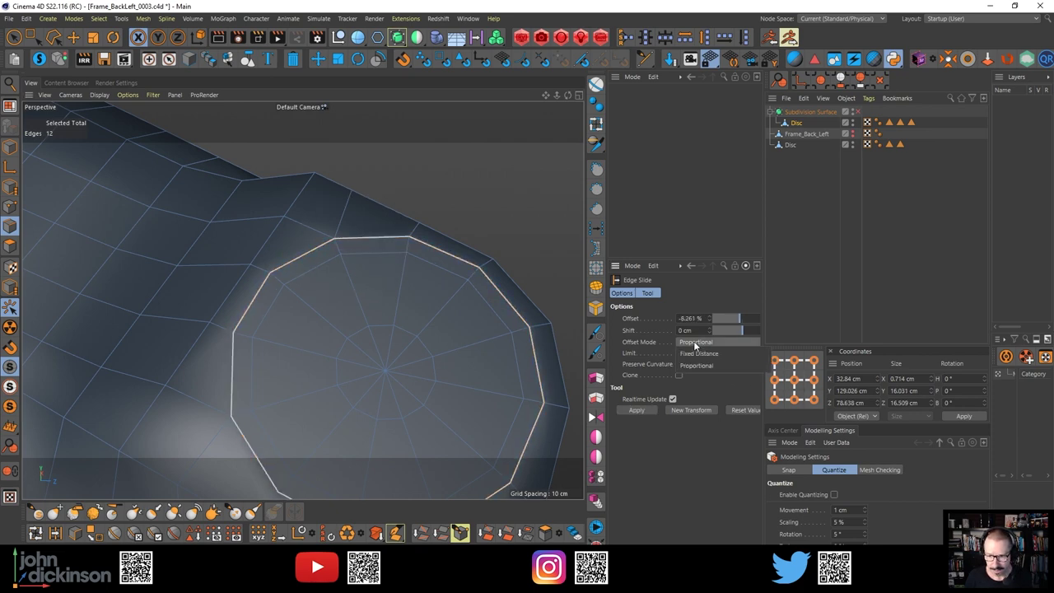
left_click(680, 365)
left_click(678, 353)
left_click(689, 345)
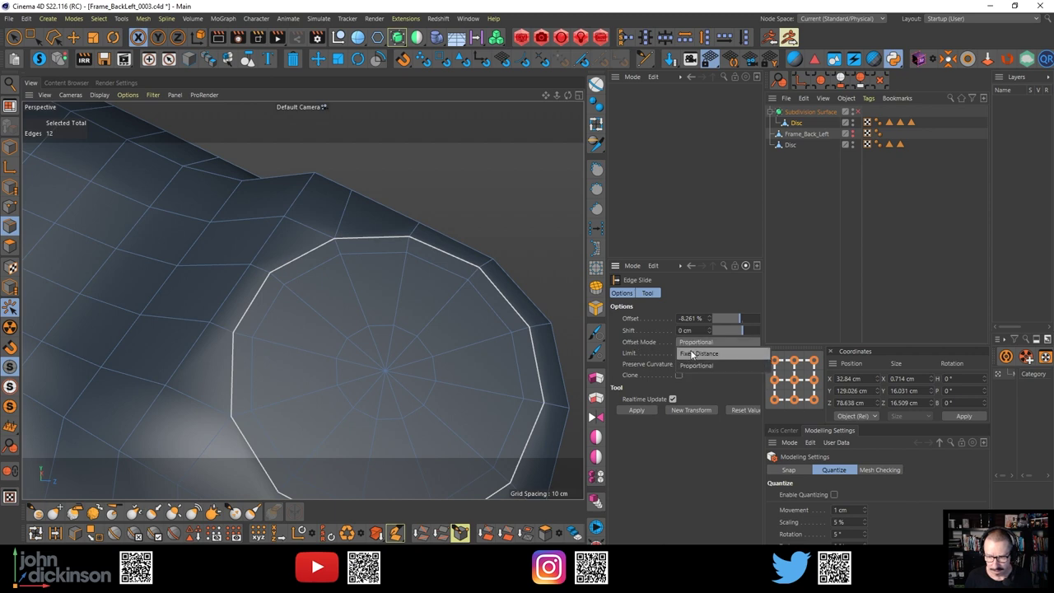
left_click(693, 354)
mouse_move(348, 244)
left_mouse_down()
mouse_move(336, 251)
mouse_move(342, 272)
mouse_move(346, 228)
mouse_move(346, 288)
mouse_move(335, 249)
mouse_move(348, 233)
left_mouse_up()
Move the copied edge loop closer to the boss's outer rim, adjusting its offset to about -0.186 cm
scroll(336, 245, "up", 2)
middle_click_drag(348, 231, 339, 230, "alt")
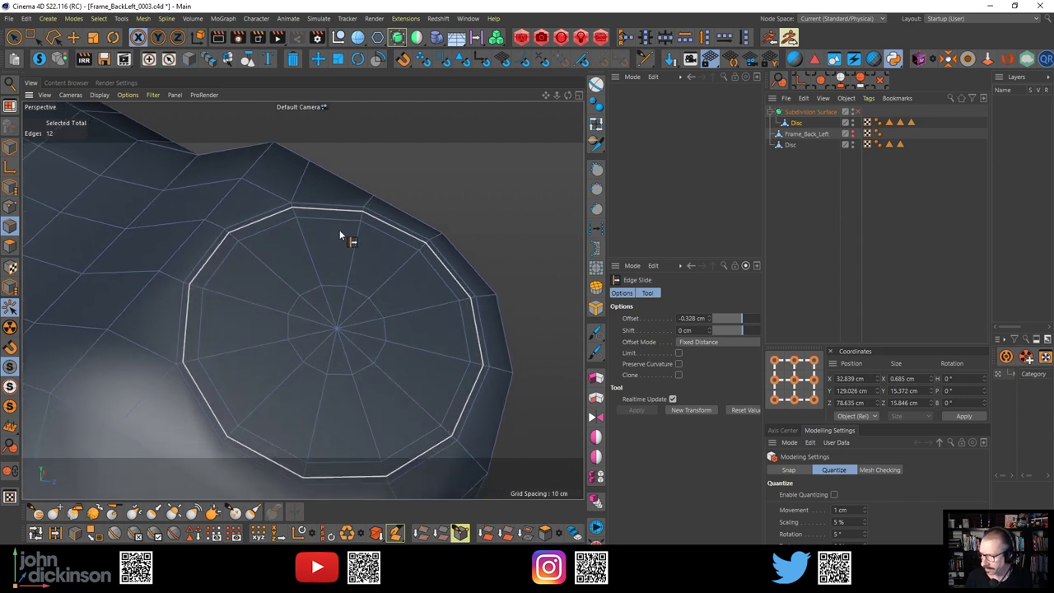
scroll(363, 248, "up", 4)
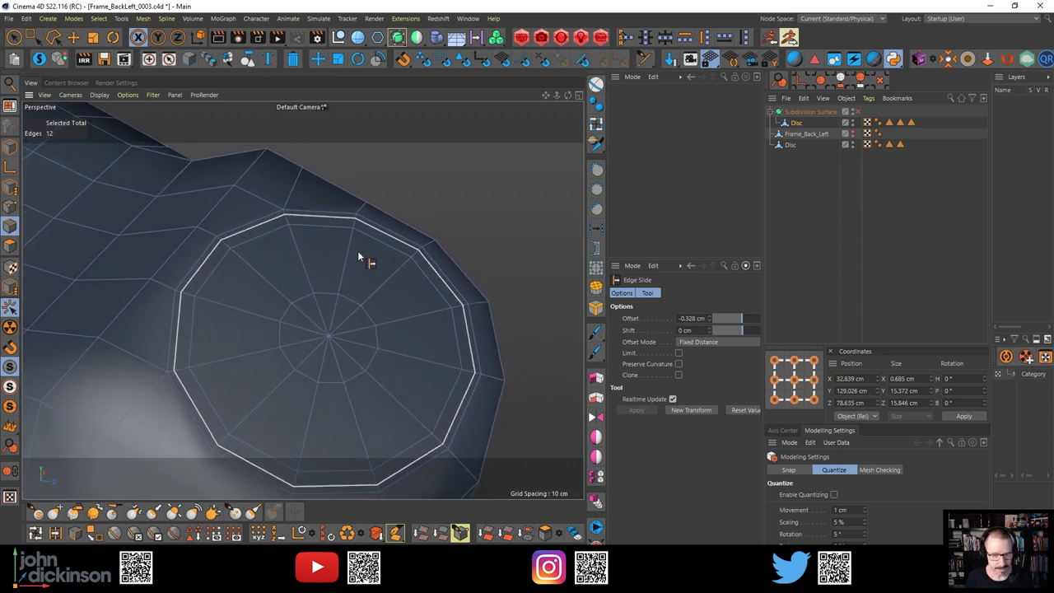
scroll(268, 206, "up", 3)
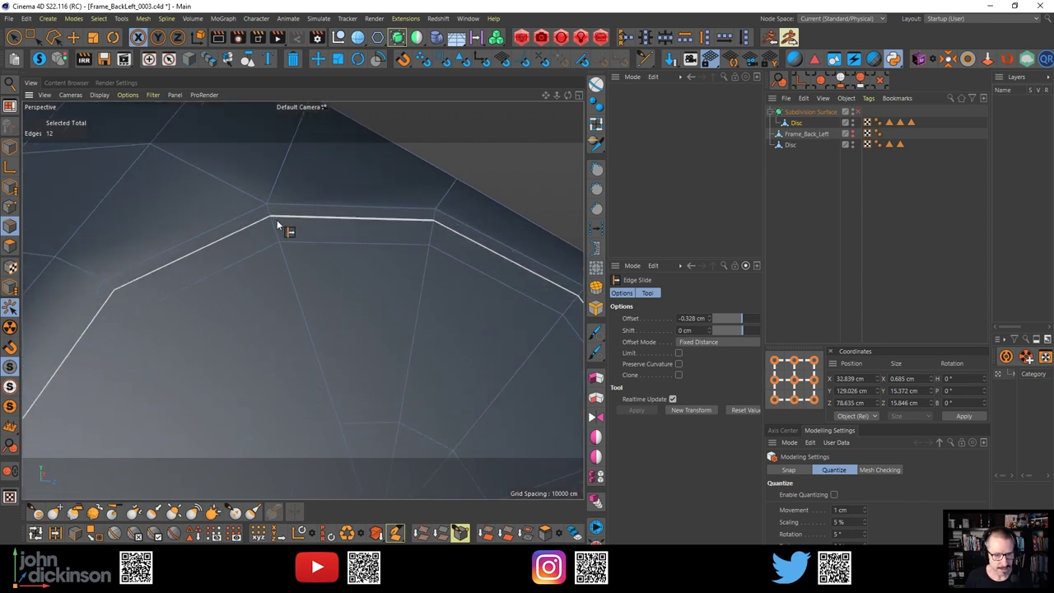
left_click_drag(277, 219, 278, 213)
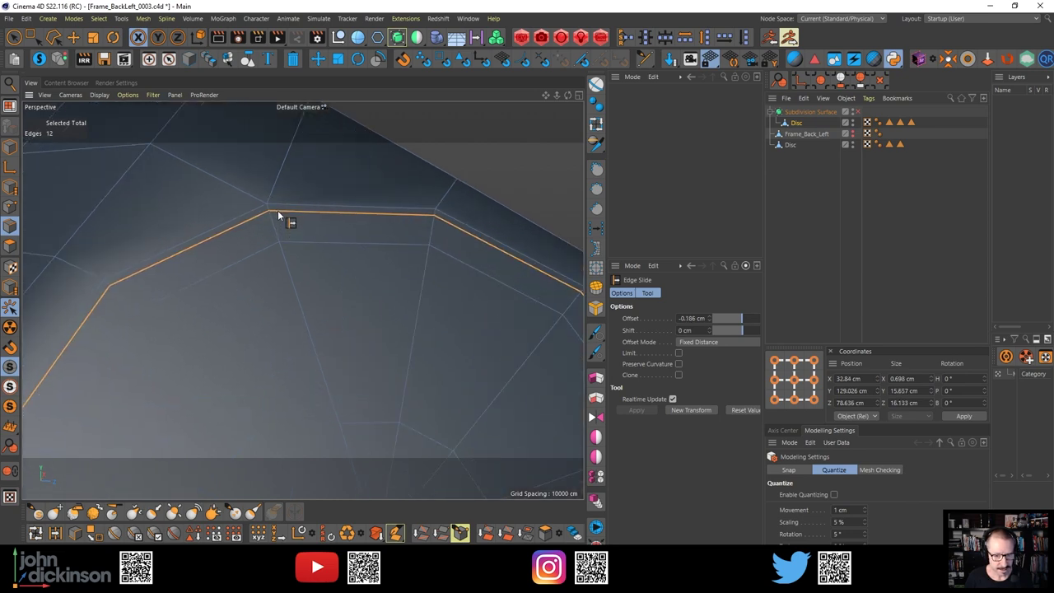
scroll(275, 218, "down", 5)
scroll(292, 237, "up", 1)
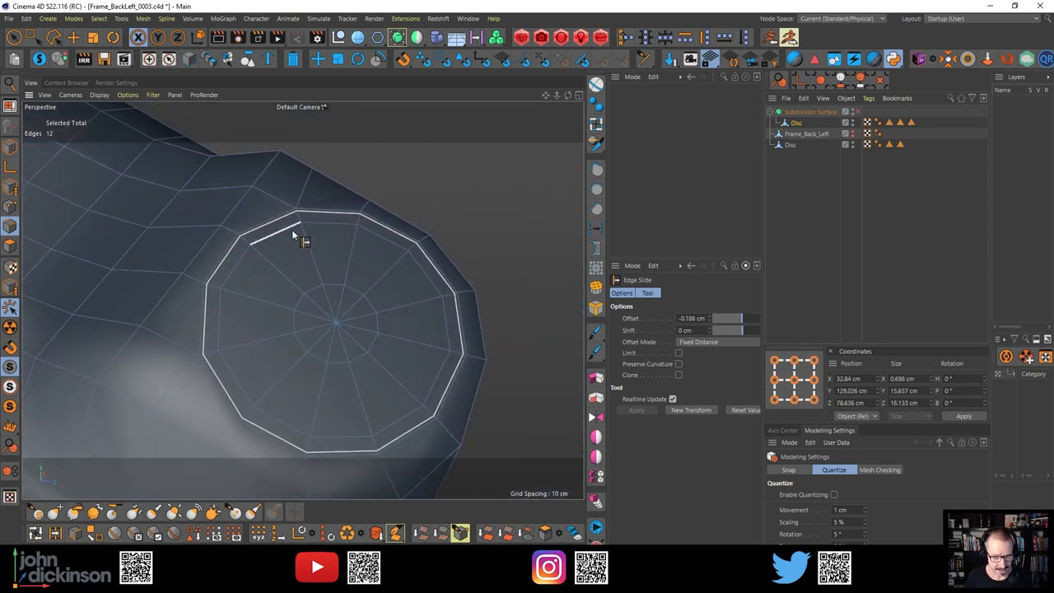
Clear the edge selection, then loop-select the central disc of polygons on the boss's top face and delete it
key("ctrl+shift+a")
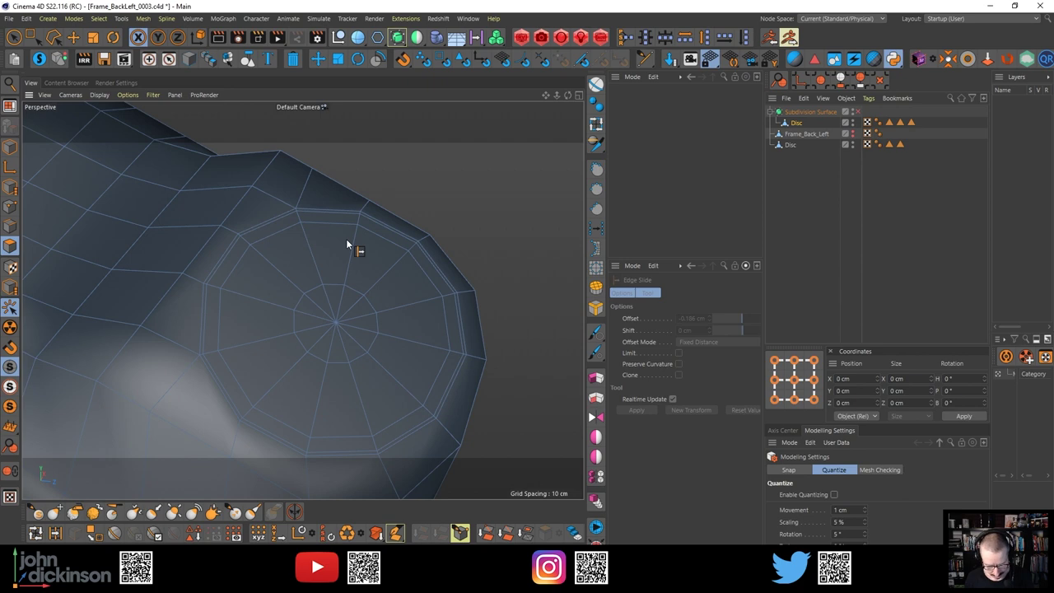
key("u")
key("l")
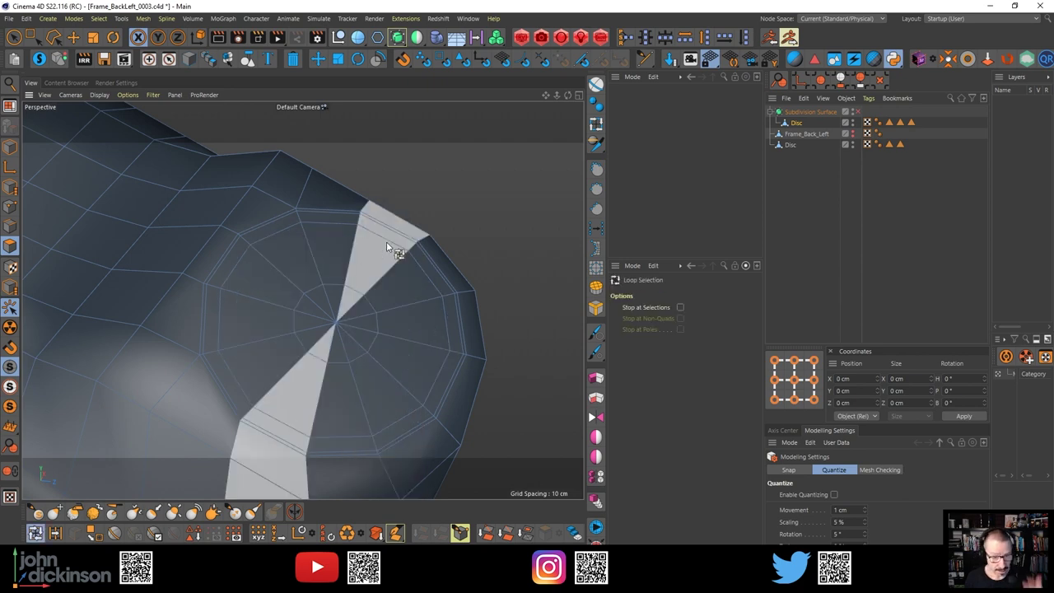
left_click(346, 321)
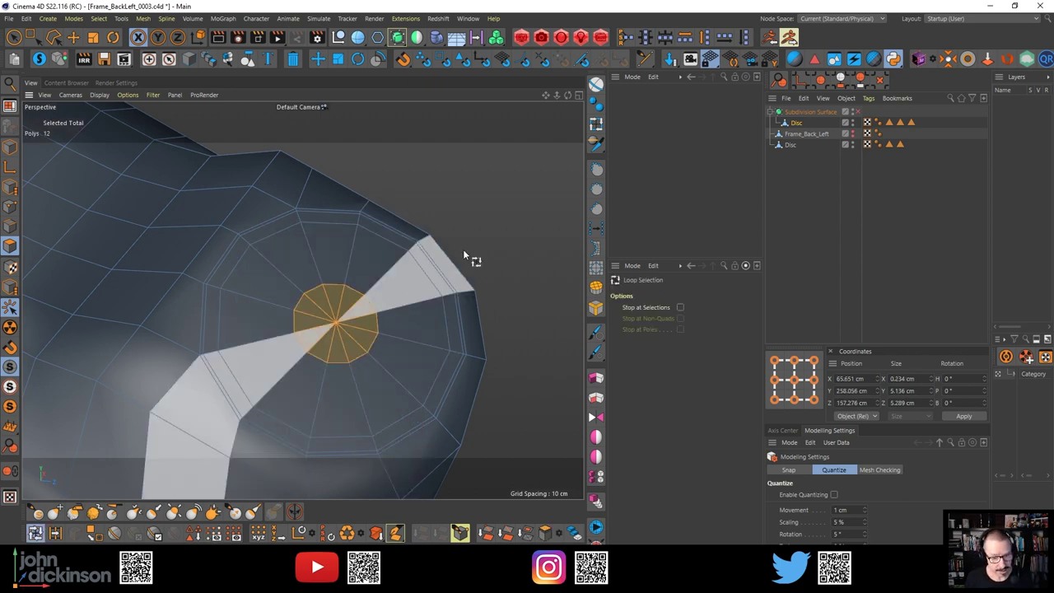
left_click(518, 227)
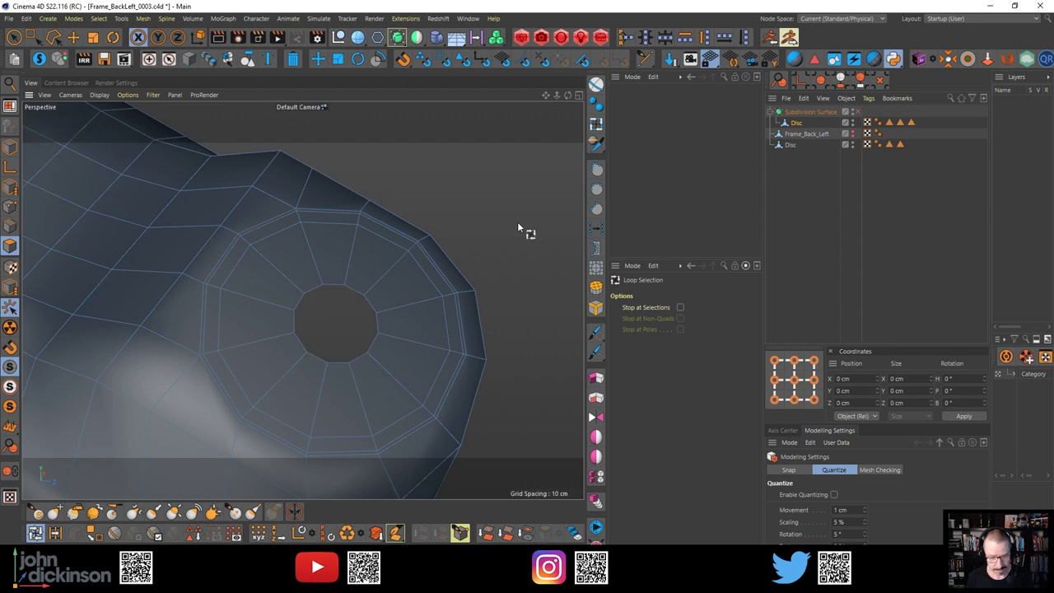
Loop-select the narrow rim ring and the wide inner ring of polygons on the boss's top face together
left_click(409, 255)
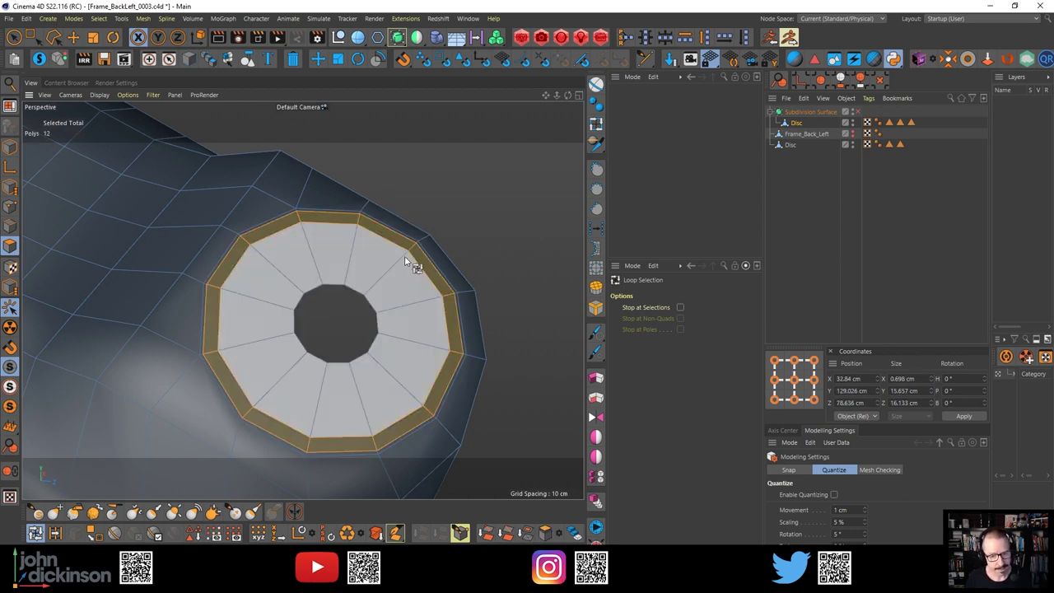
left_click(405, 280, "shift")
left_click_drag(404, 283, 191, 285, "alt")
key("m")
key("o")
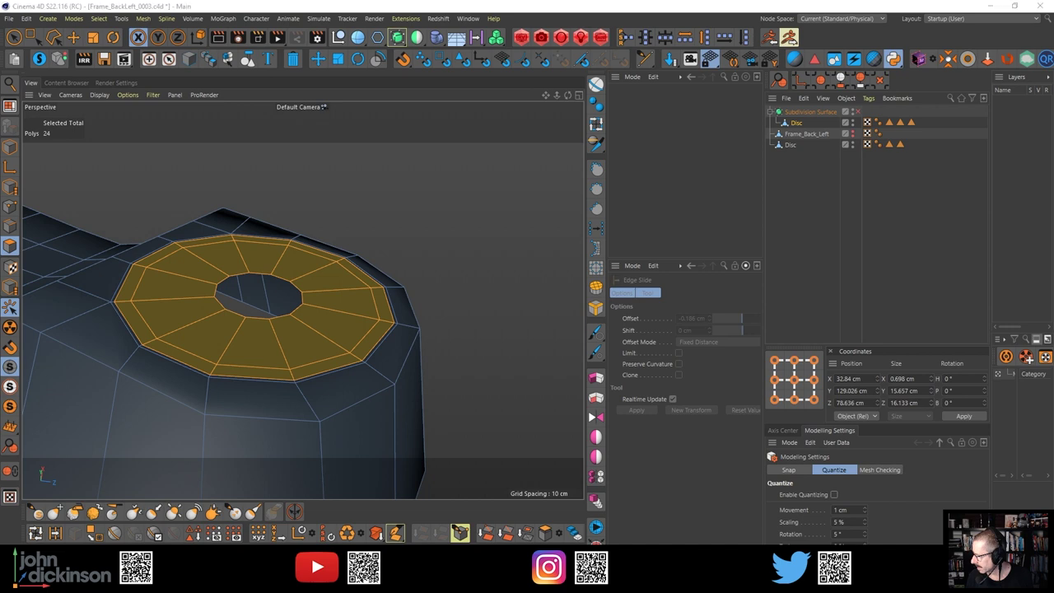
Examine the boss and its metal insert in the reference photo and return to the model's boss
left_click_drag(1053, 275, 438, 69)
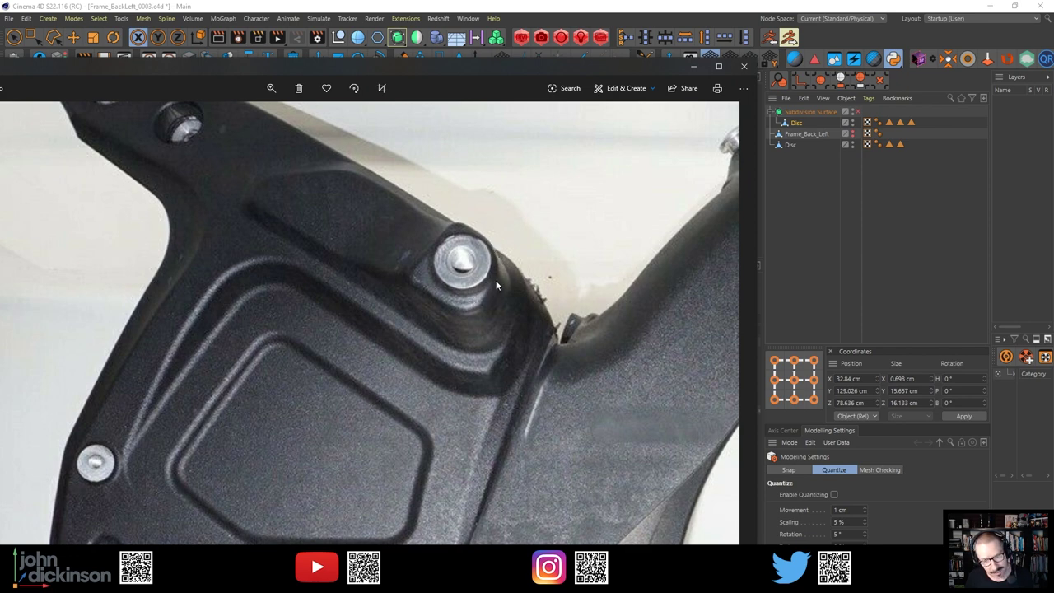
key("alt+Tab")
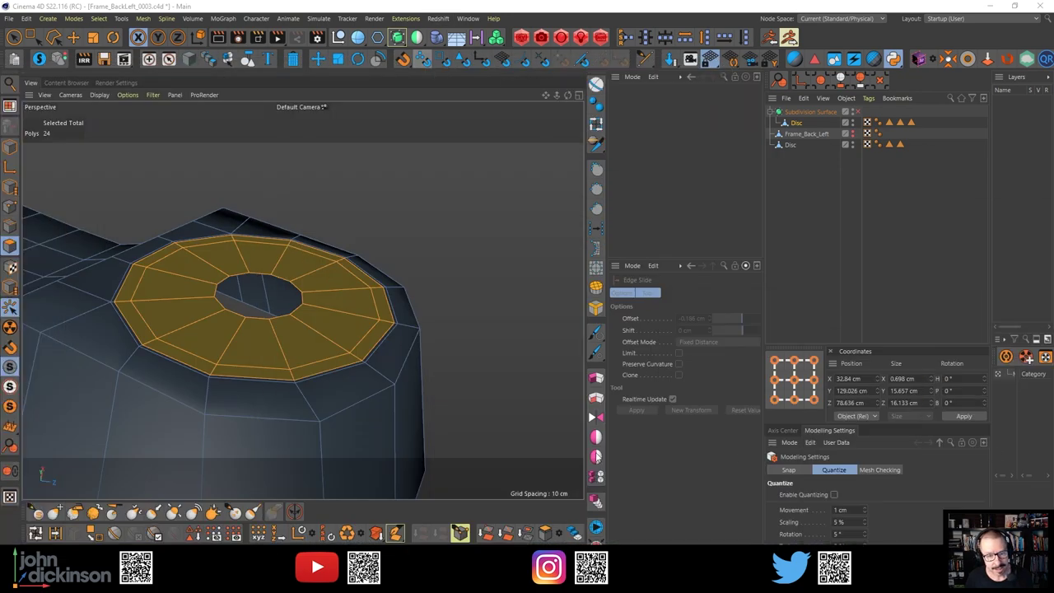
left_click_drag(334, 309, 317, 234, "alt")
key("u")
key("l")
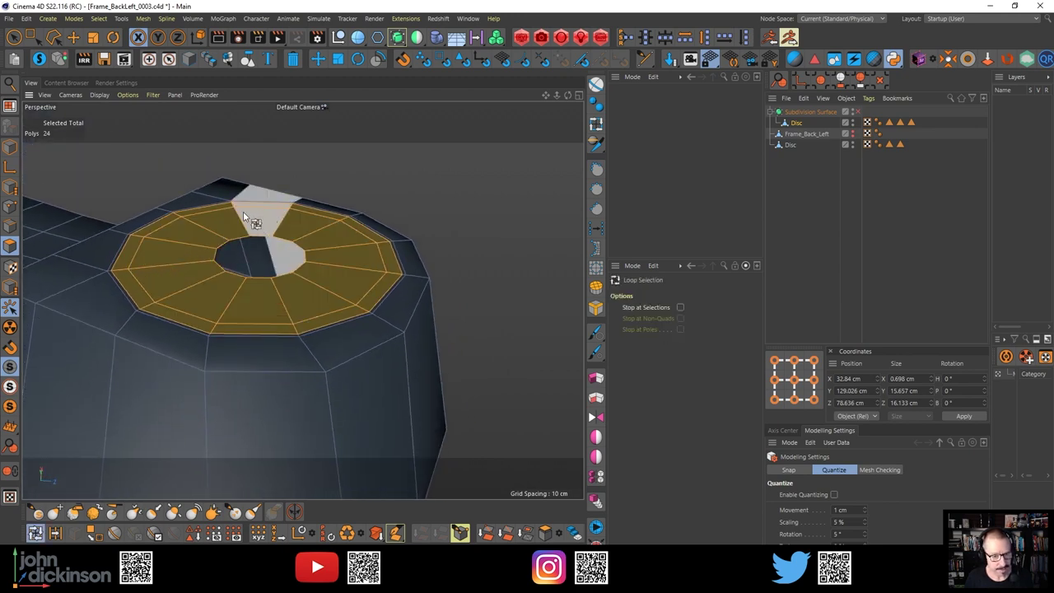
key("Return")
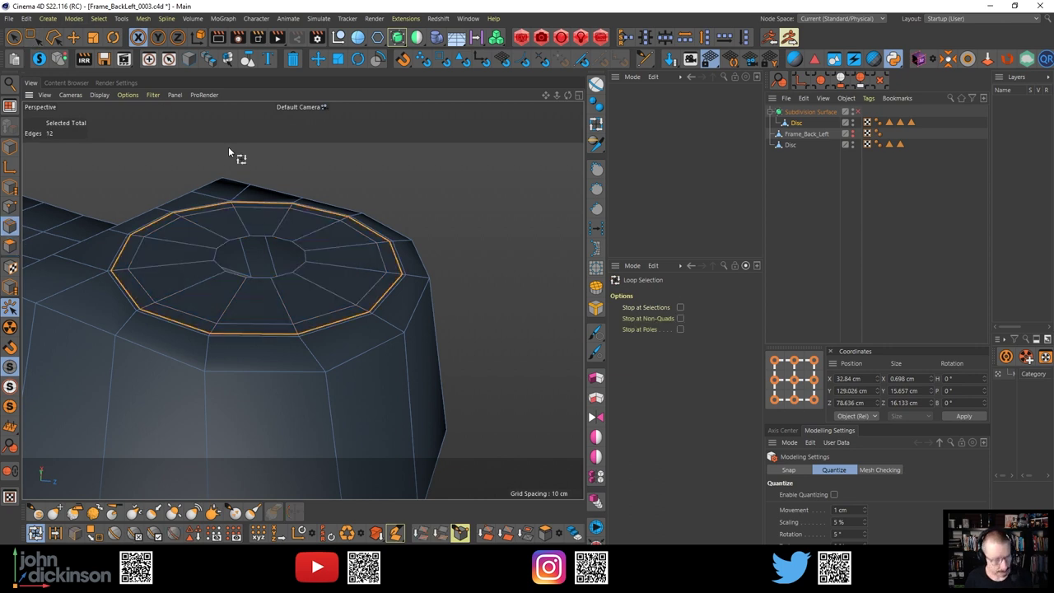
key("Return")
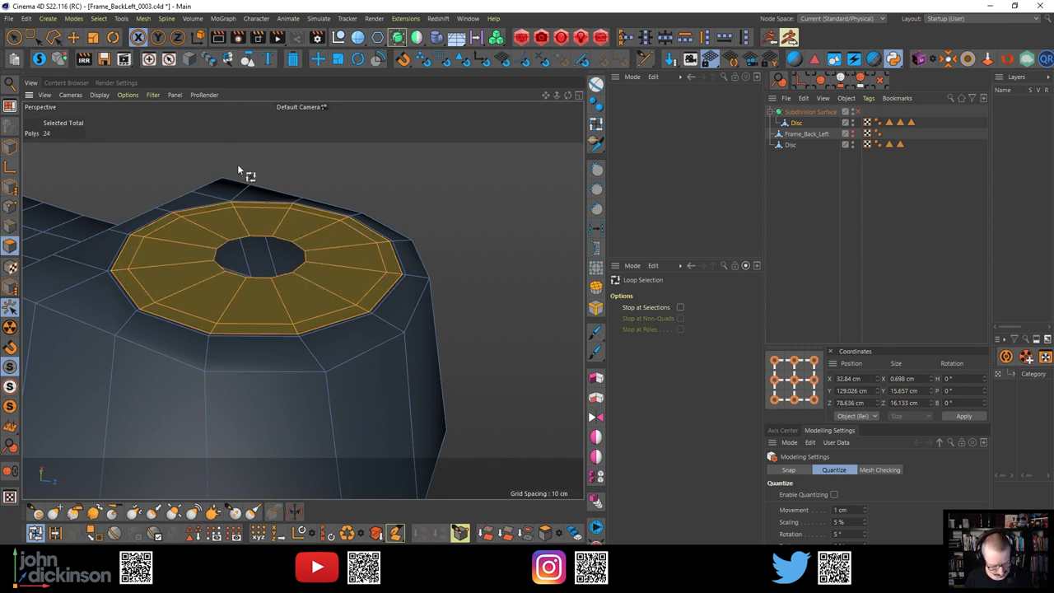
Move the selected ring polygons on the boss's top face along the X axis to about 33.72 cm
key("e")
left_click_drag(263, 144, 385, 445, "alt")
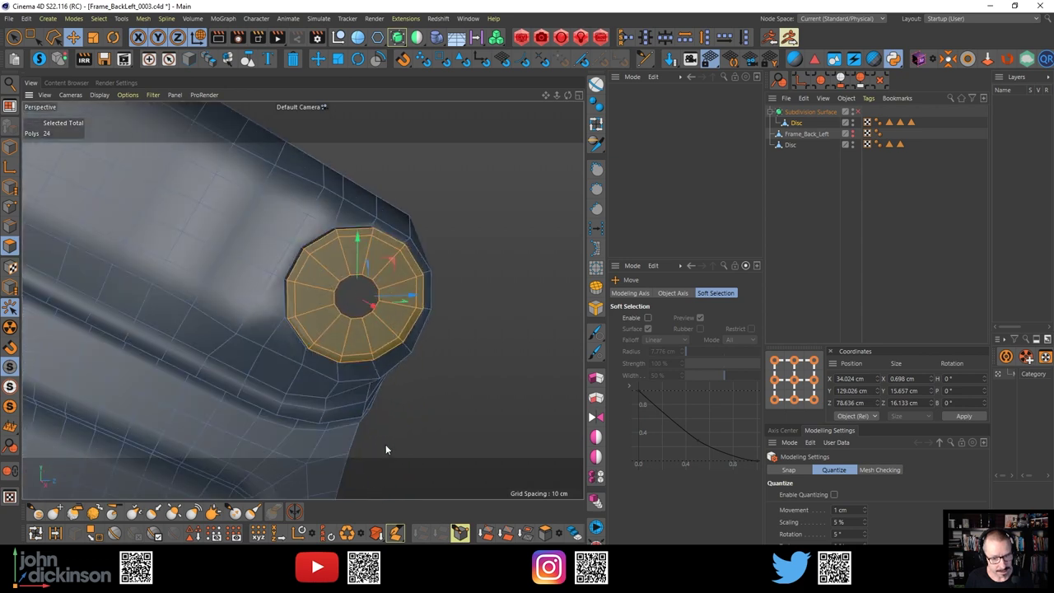
middle_click_drag(333, 279, 330, 316, "alt")
left_click_drag(329, 316, 198, 267, "alt")
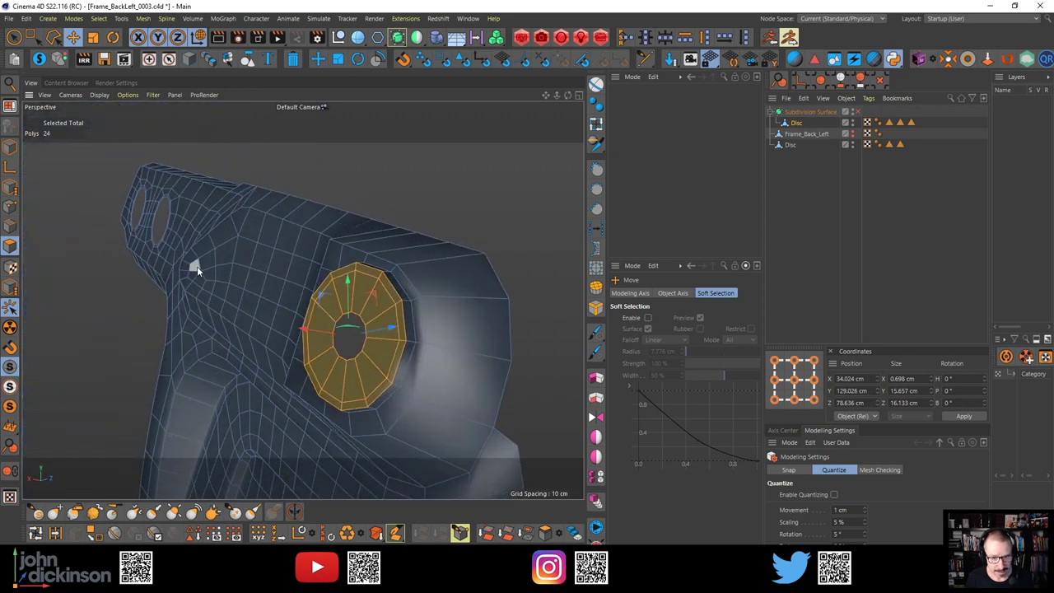
left_click_drag(531, 304, 345, 311, "alt")
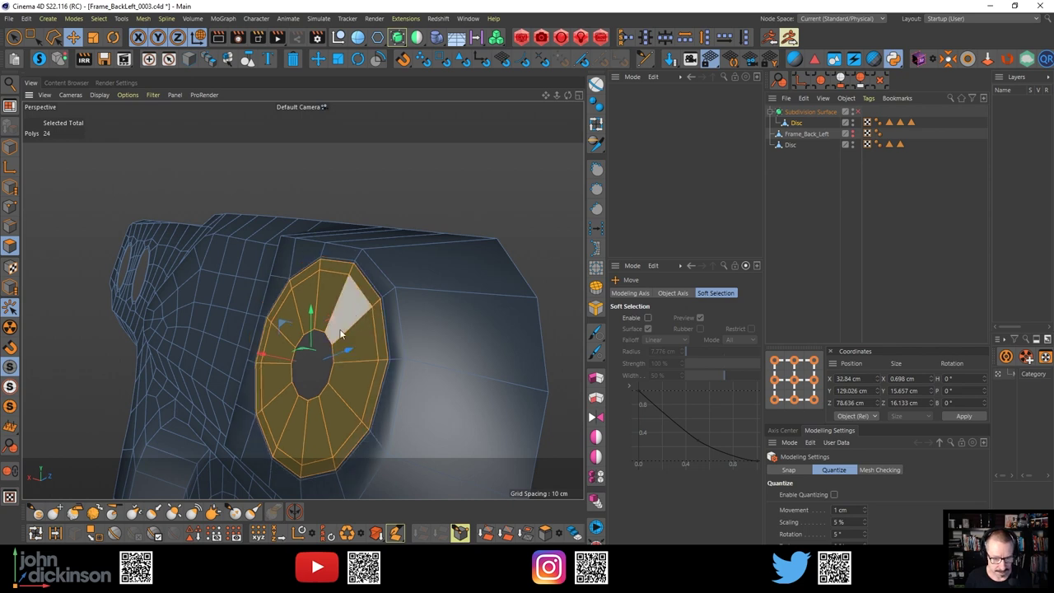
left_click_drag(267, 356, 294, 333)
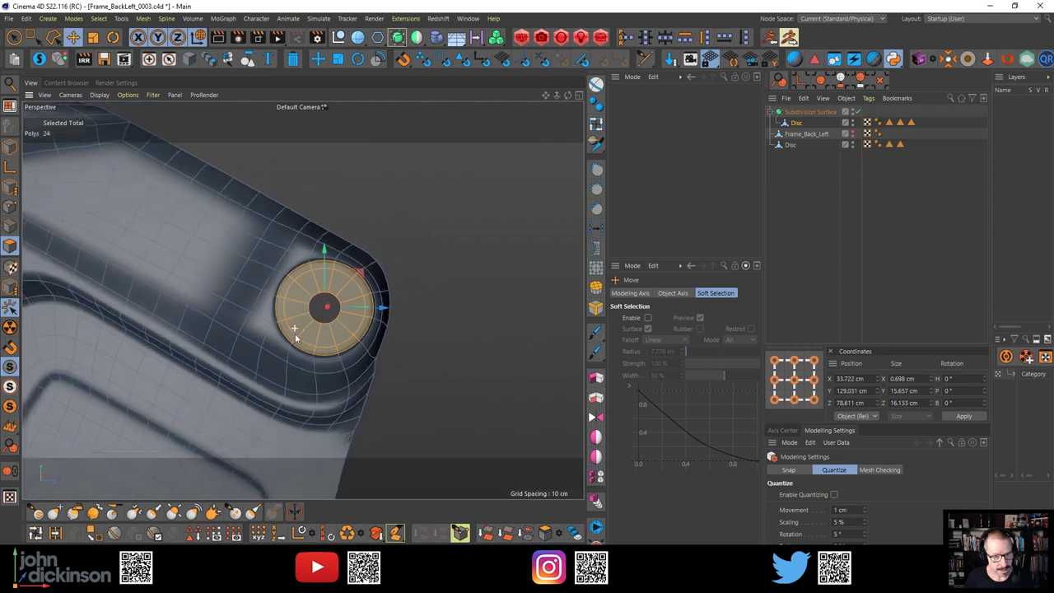
Render the view of the smoothed boss, compare its rim and center hole with the reference photo, and inspect the model from an angle
scroll(301, 272, "up", 5)
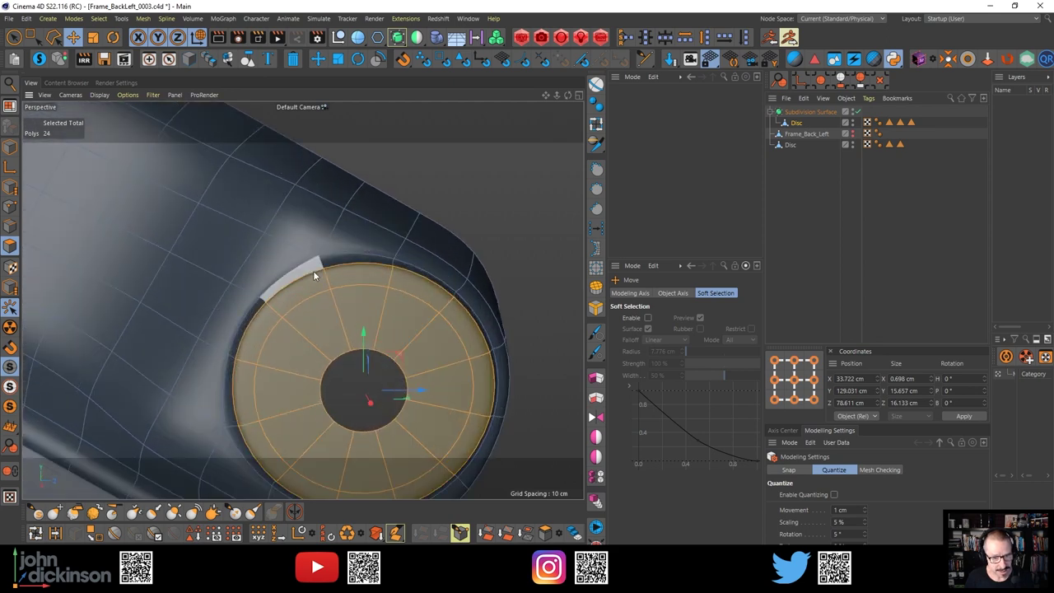
scroll(313, 270, "down", 5)
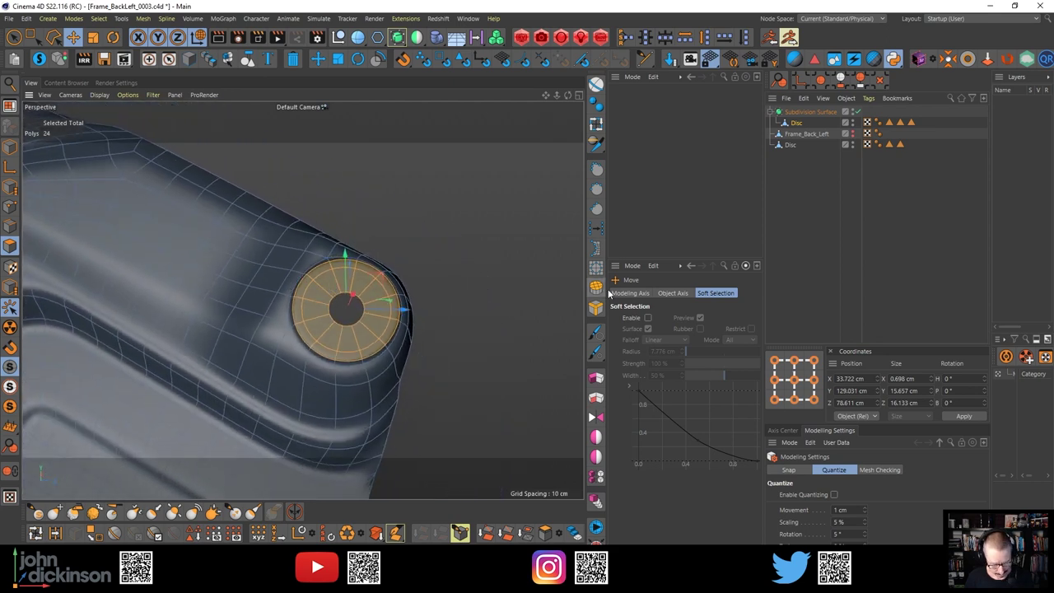
key("ctrl+r")
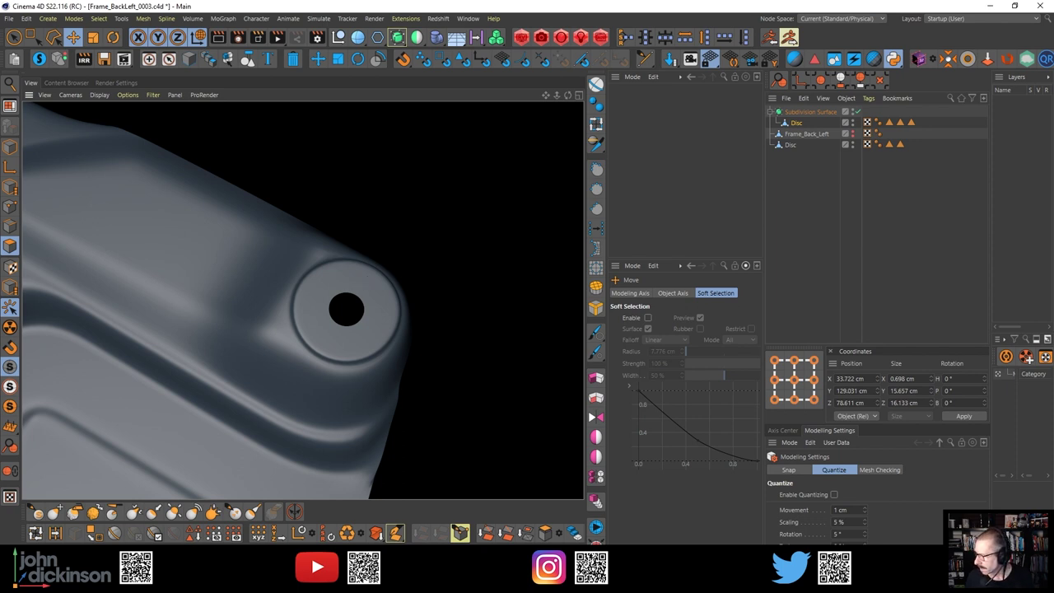
key("alt+Tab")
left_click_drag(562, 277, 369, 331)
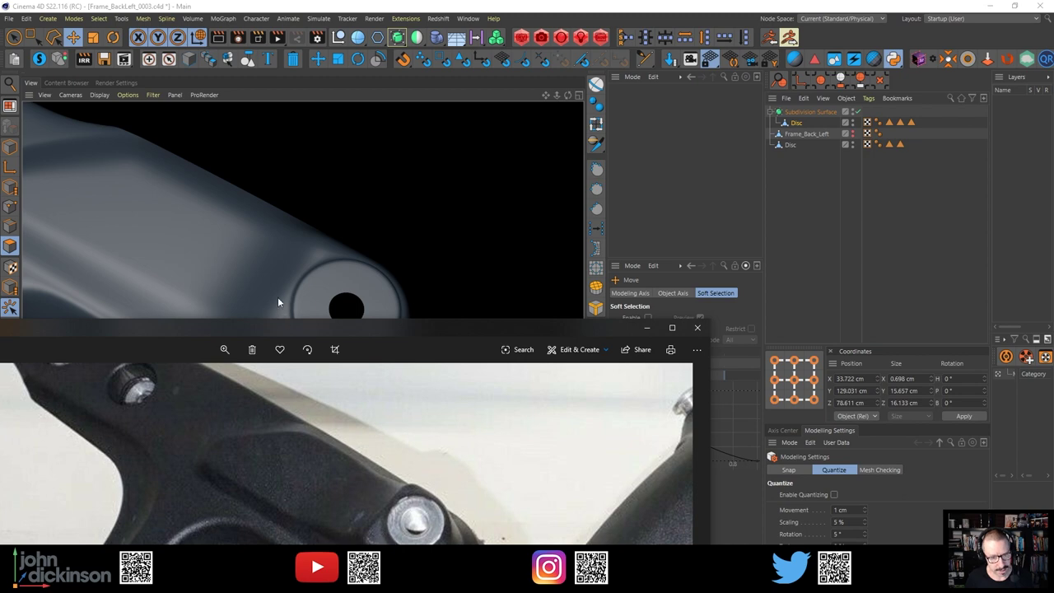
left_click(646, 328)
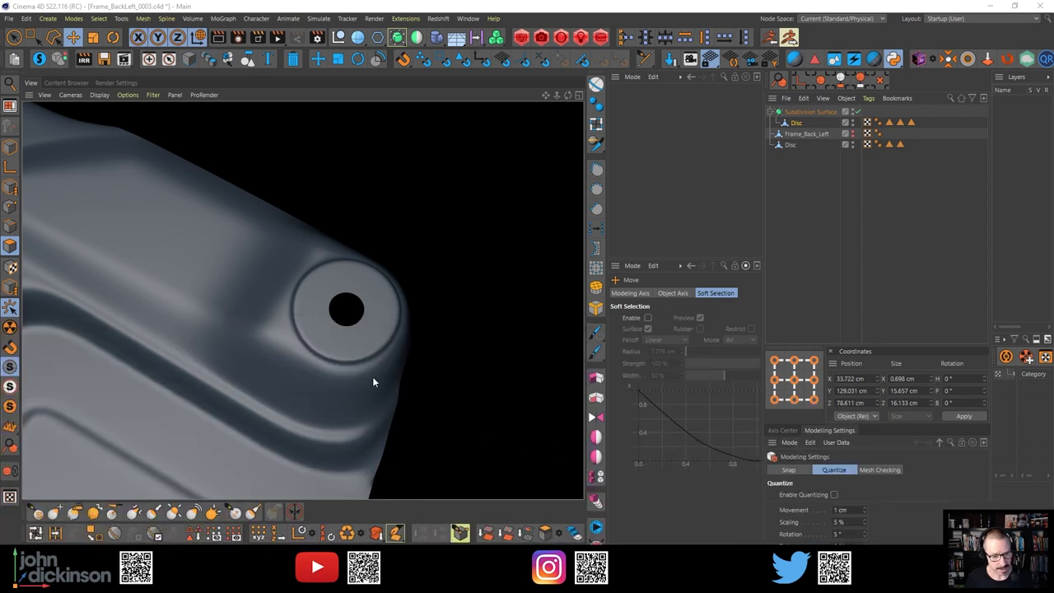
left_click_drag(352, 362, 406, 375, "alt")
left_click_drag(274, 309, 242, 308, "alt")
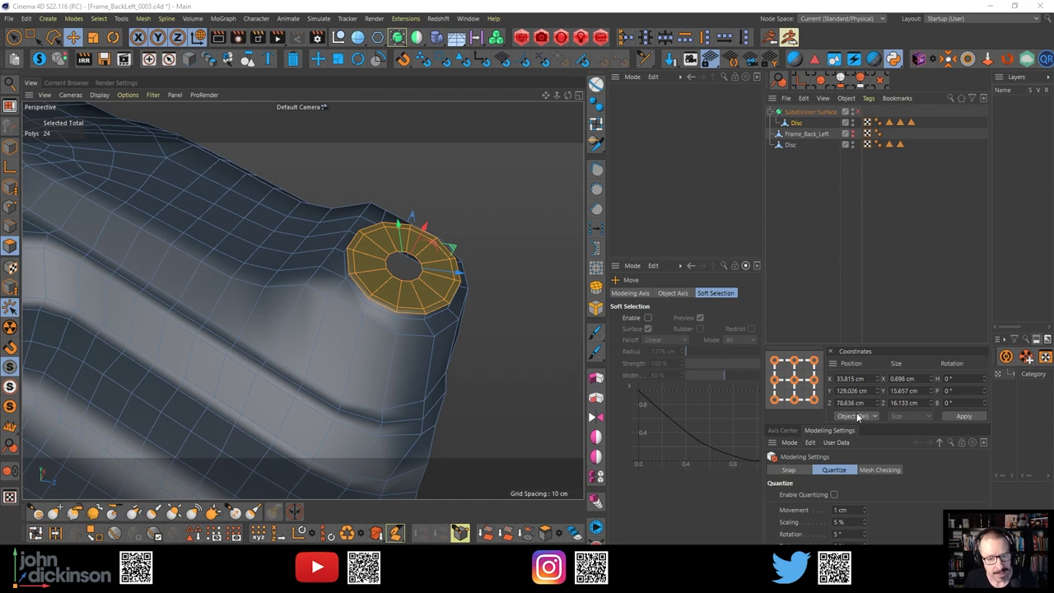
Select the outer edge loop around the raised surface and slide it down the side by about 1.77 cm with Edge Slide
left_click_drag(392, 312, 373, 259, "alt")
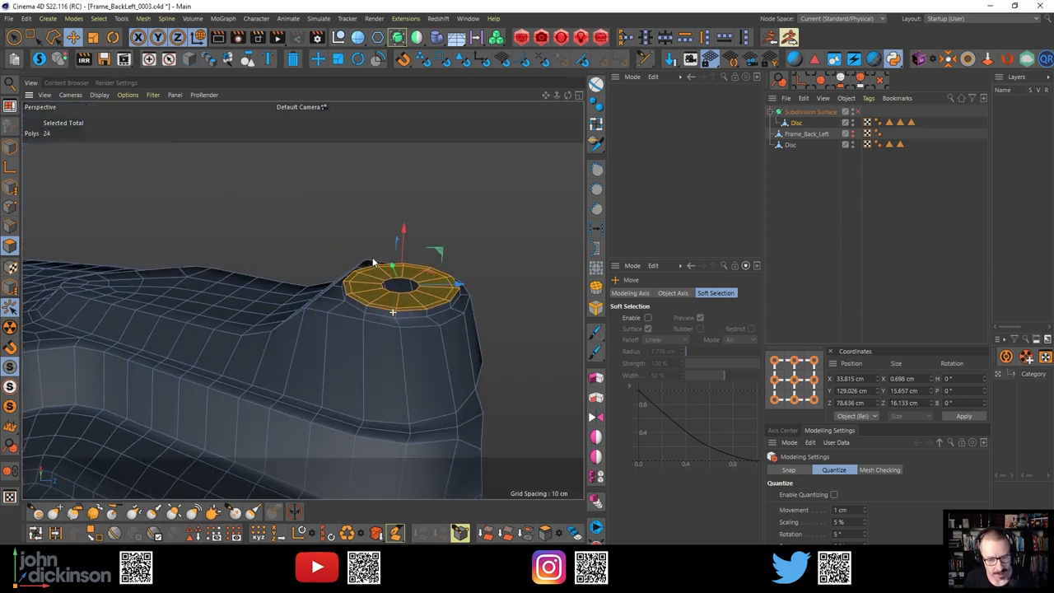
left_click_drag(340, 343, 273, 297, "alt")
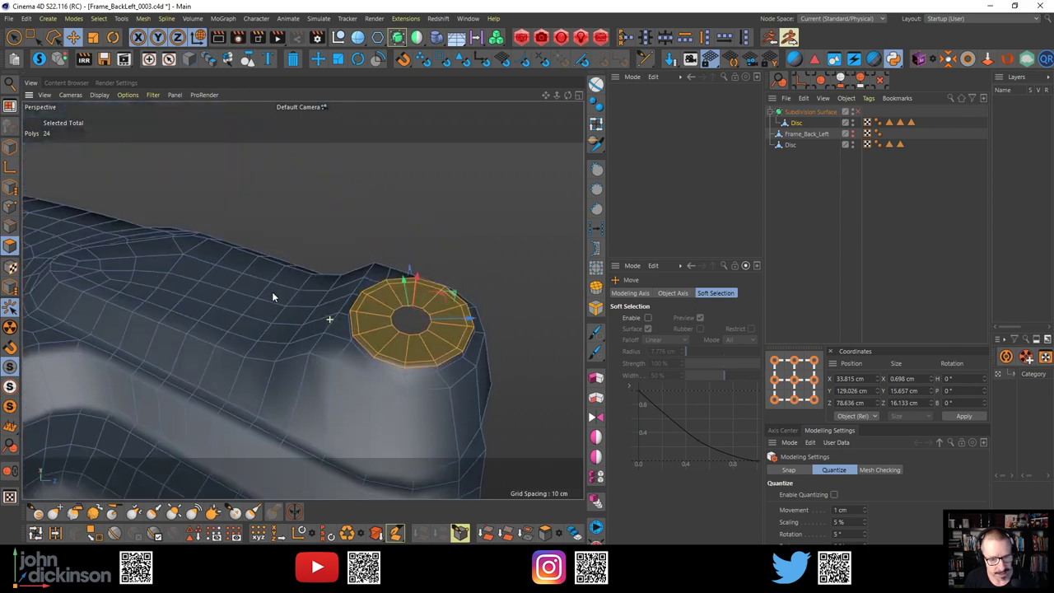
key("Return")
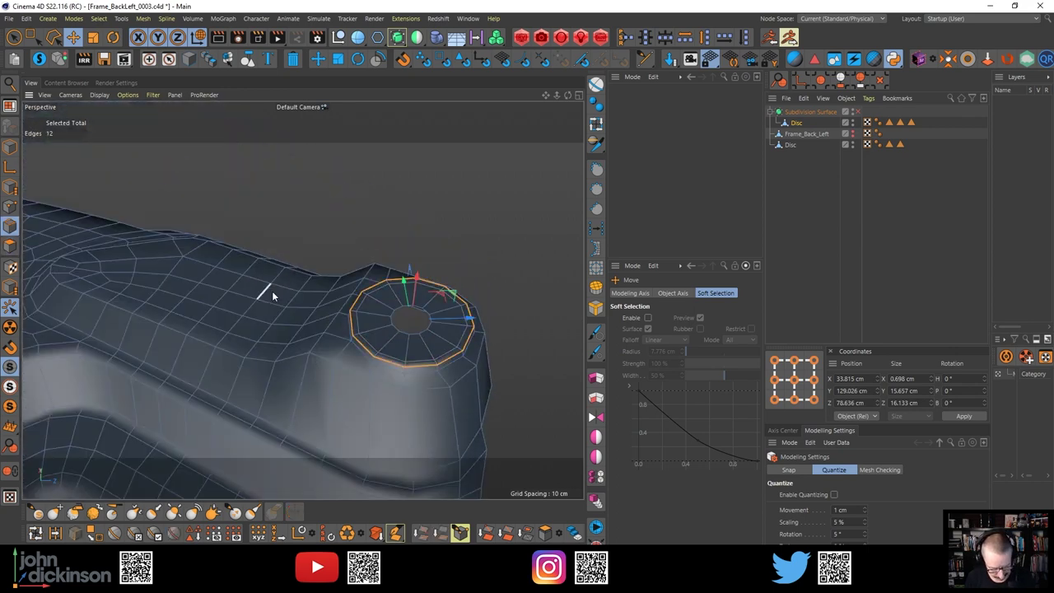
left_click_drag(368, 371, 333, 381, "alt")
double_click(348, 372)
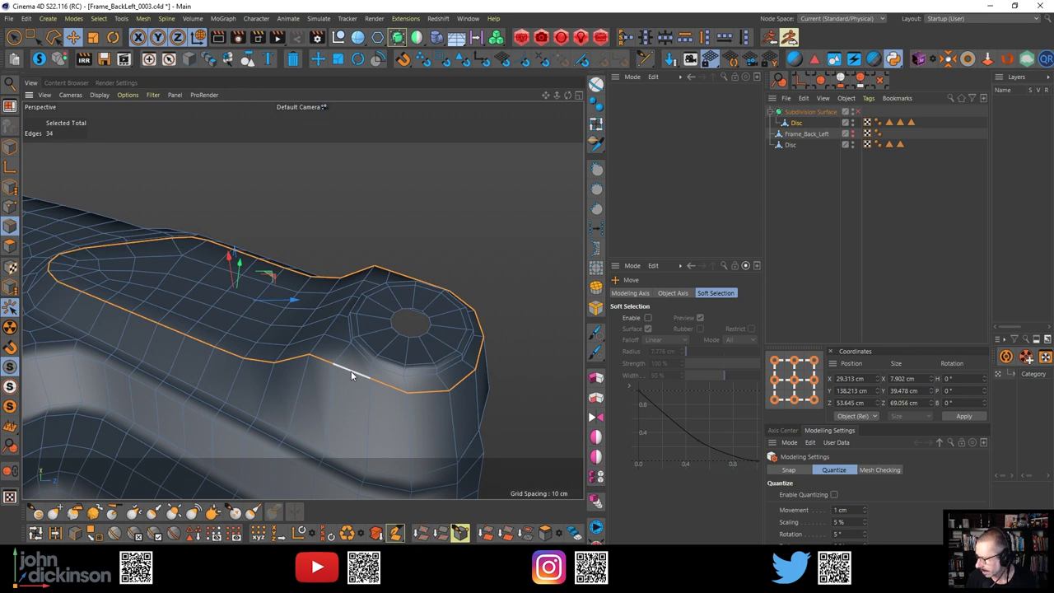
left_click_drag(362, 383, 365, 365, "alt")
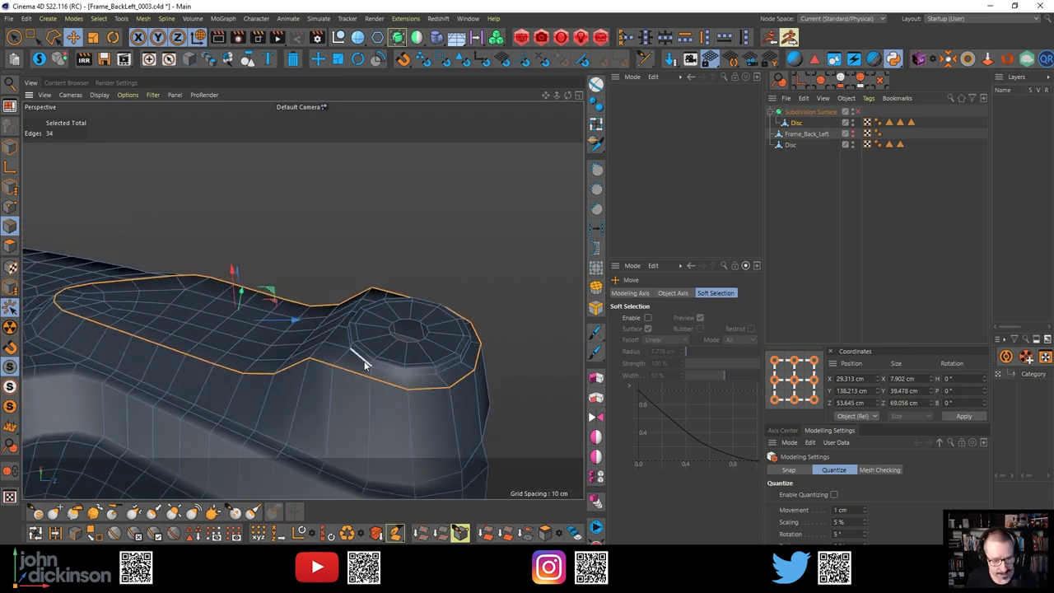
key("m")
key("o")
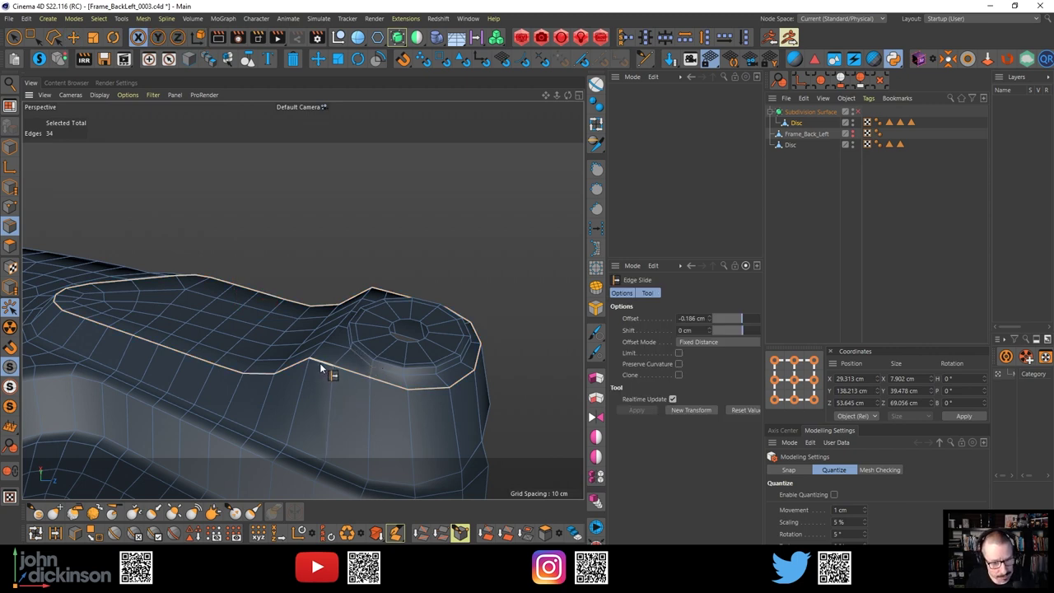
left_click_drag(320, 362, 319, 375)
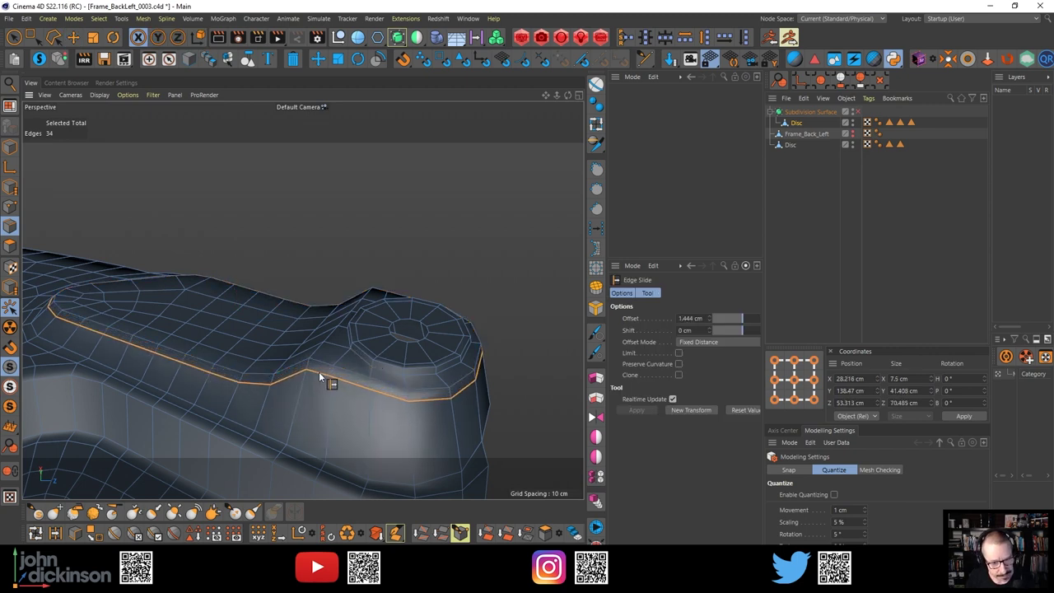
left_click_drag(319, 371, 362, 311)
Render a preview of the smoothed corner and readjust the outer loop's slide to about 1.75 cm
key("ctrl+r")
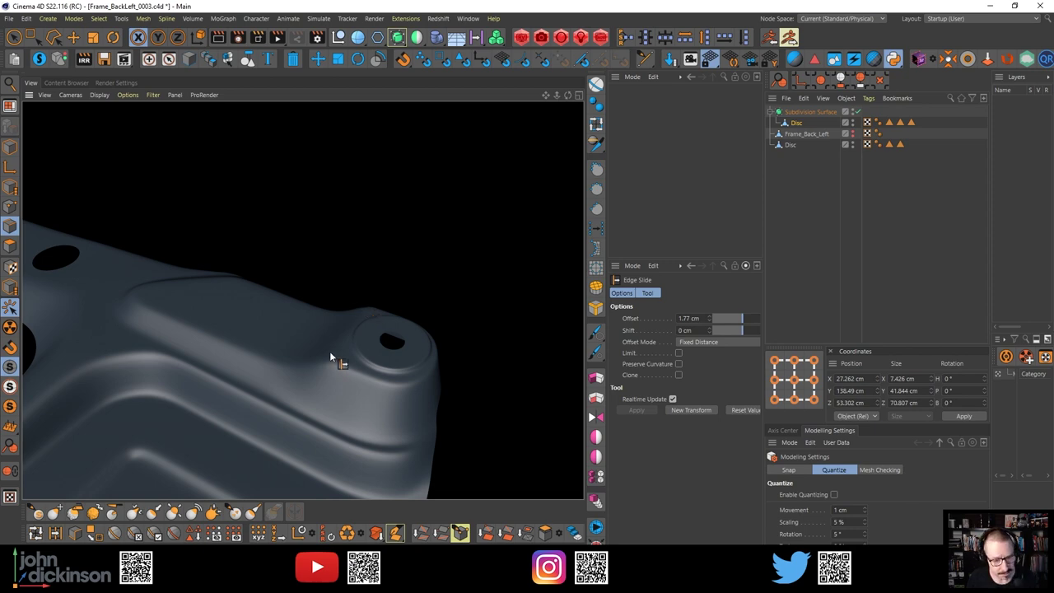
mouse_move(333, 352)
left_mouse_down("alt")
mouse_move(353, 363)
mouse_move(360, 354)
mouse_move(388, 433)
mouse_move(353, 354)
mouse_move(344, 345)
mouse_move(320, 352)
mouse_move(404, 381)
mouse_move(367, 362)
mouse_move(351, 362)
mouse_move(417, 396)
left_mouse_up("alt")
mouse_move(354, 368)
left_mouse_down()
mouse_move(390, 408)
mouse_move(335, 367)
left_mouse_up()
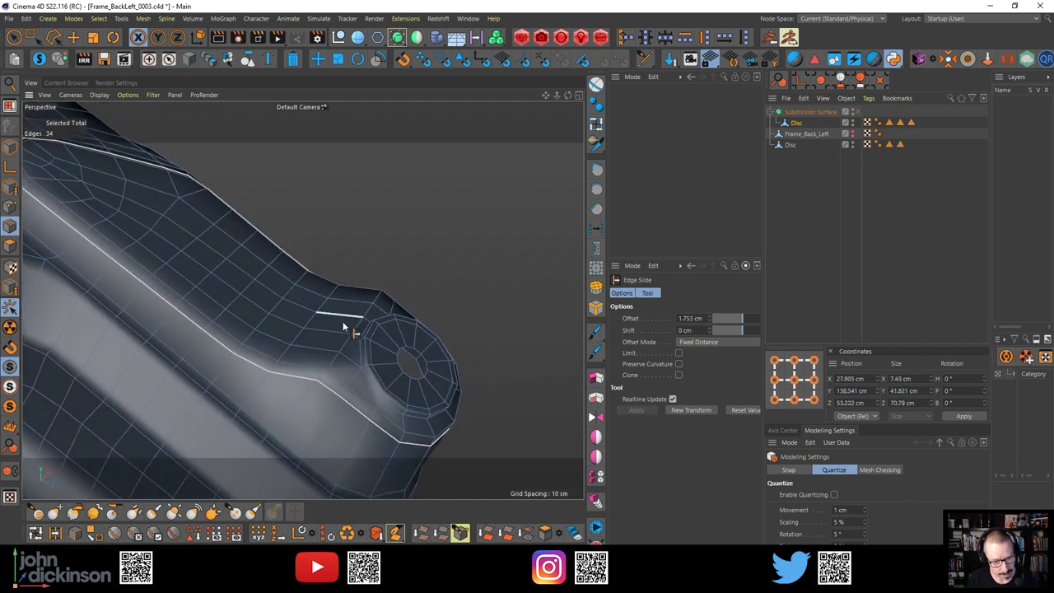
Select the five edges crossing the ridge beside the hole ring and slide a clone of them about 1.52 cm away from the ring
double_click(334, 359)
mouse_move(334, 359)
left_mouse_down("alt")
mouse_move(314, 347)
mouse_move(295, 356)
mouse_move(361, 385)
mouse_move(337, 360)
mouse_move(363, 349)
mouse_move(355, 282)
mouse_move(433, 289)
mouse_move(388, 291)
mouse_move(359, 307)
mouse_move(356, 280)
mouse_move(357, 371)
mouse_move(316, 361)
mouse_move(321, 347)
mouse_move(328, 364)
mouse_move(321, 350)
mouse_move(332, 355)
left_mouse_up("alt")
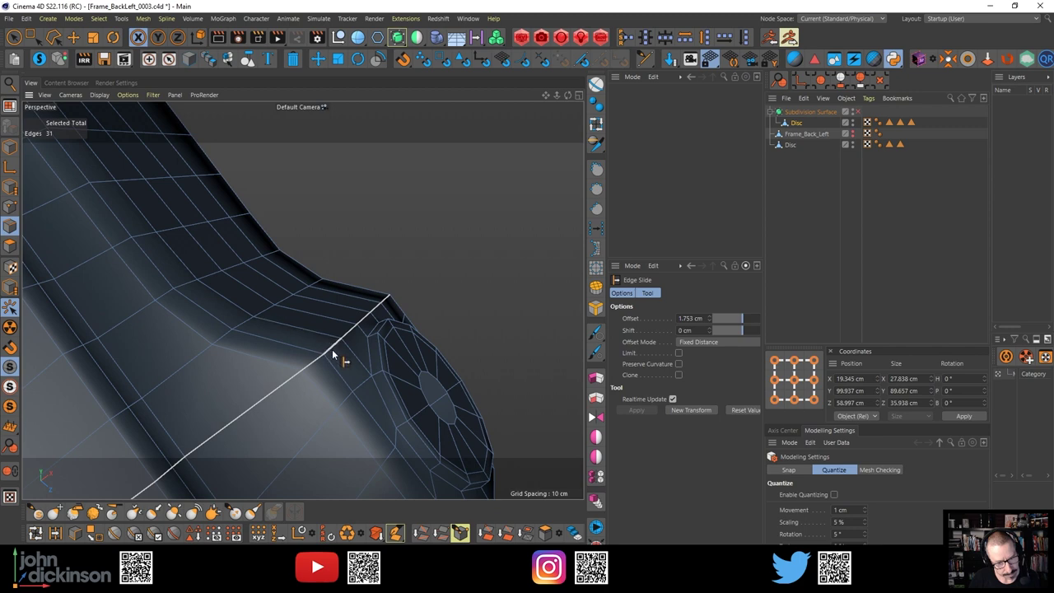
left_click(331, 349)
left_click(382, 302, "ctrl+shift")
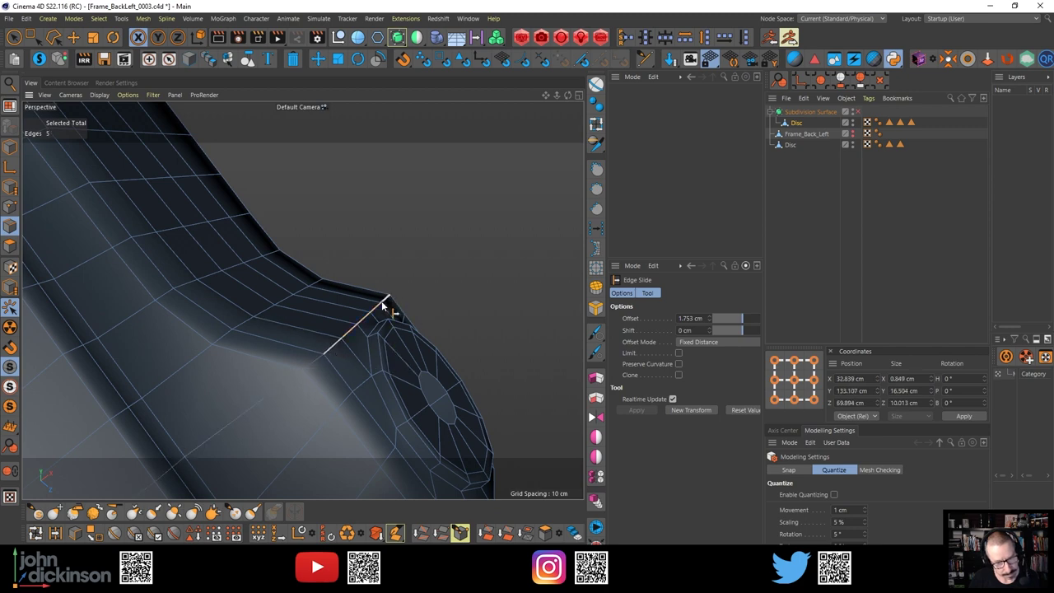
left_click_drag(388, 301, 364, 307)
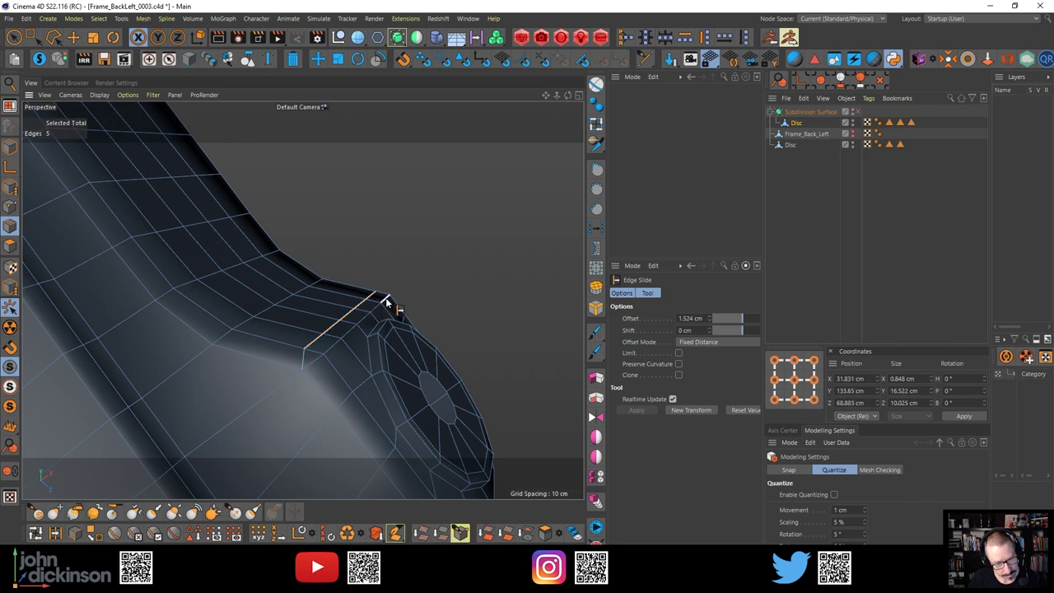
Slide the original five ridge edges about 0.95 cm toward the hole ring
left_click(387, 301)
double_click(362, 327)
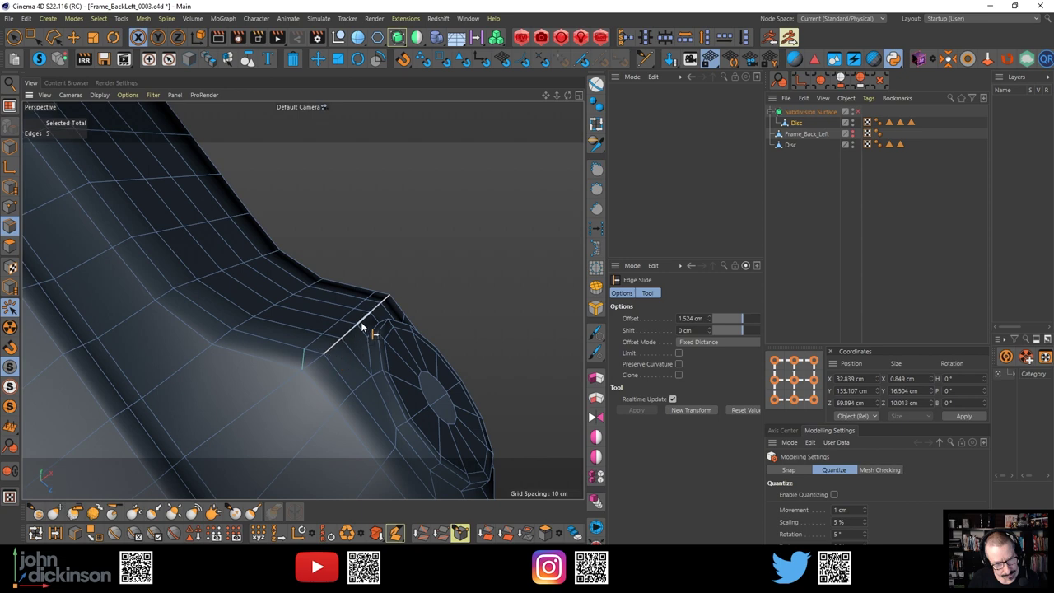
left_click_drag(362, 326, 369, 329)
left_click_drag(317, 355, 317, 354, "alt")
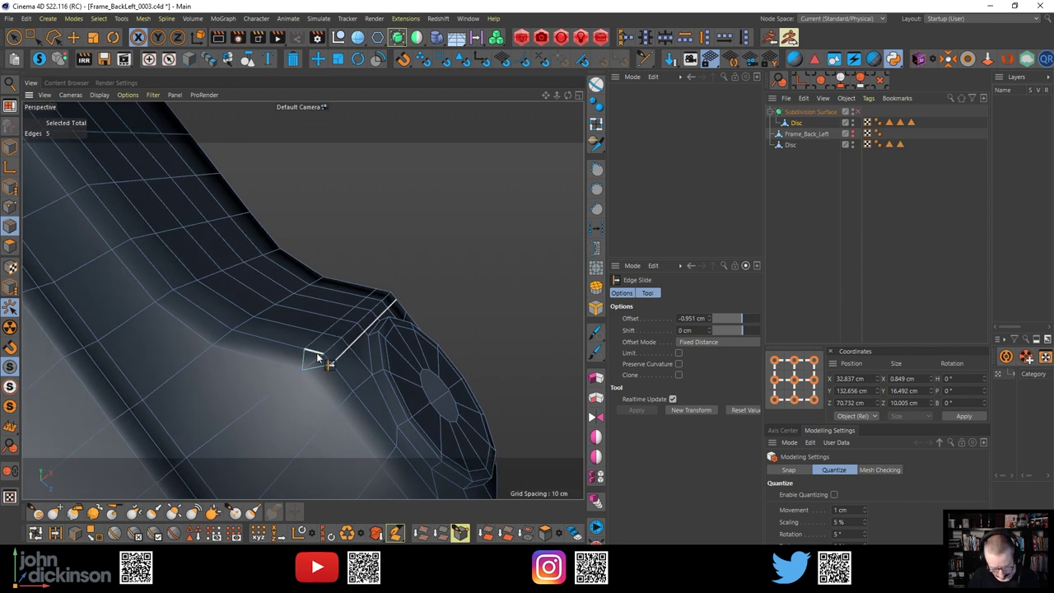
key("u")
key("Escape")
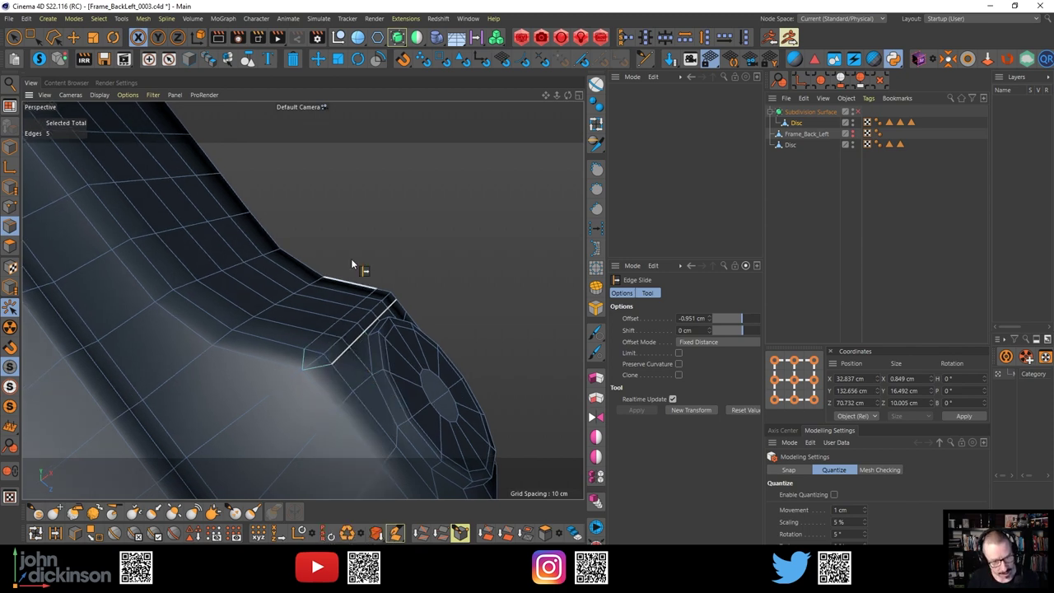
Clear the polygon selection on the hole ring and activate the Polygon Pen in point mode
left_click(10, 246)
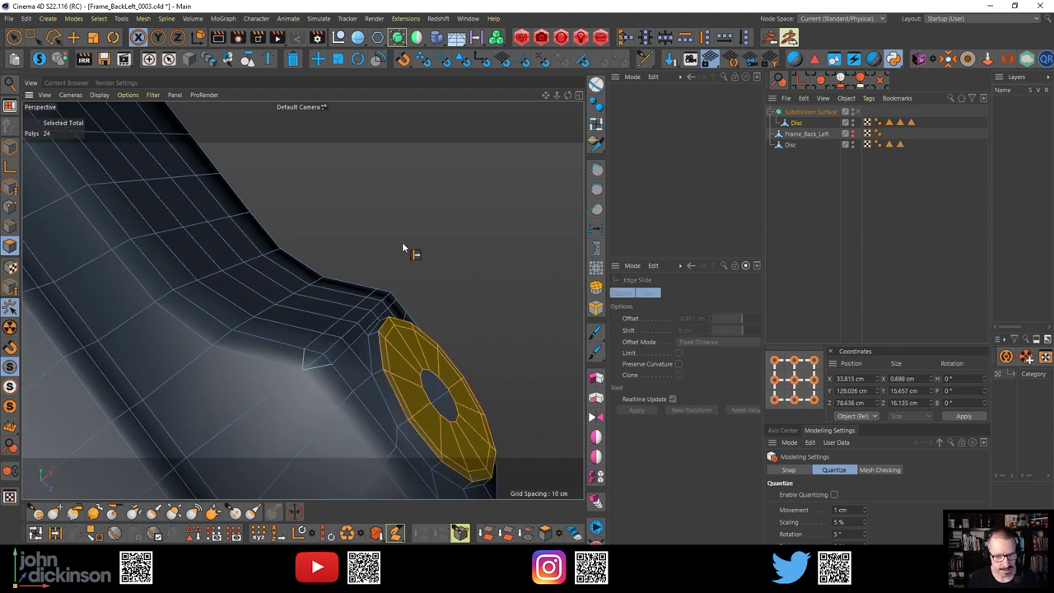
left_click(73, 37)
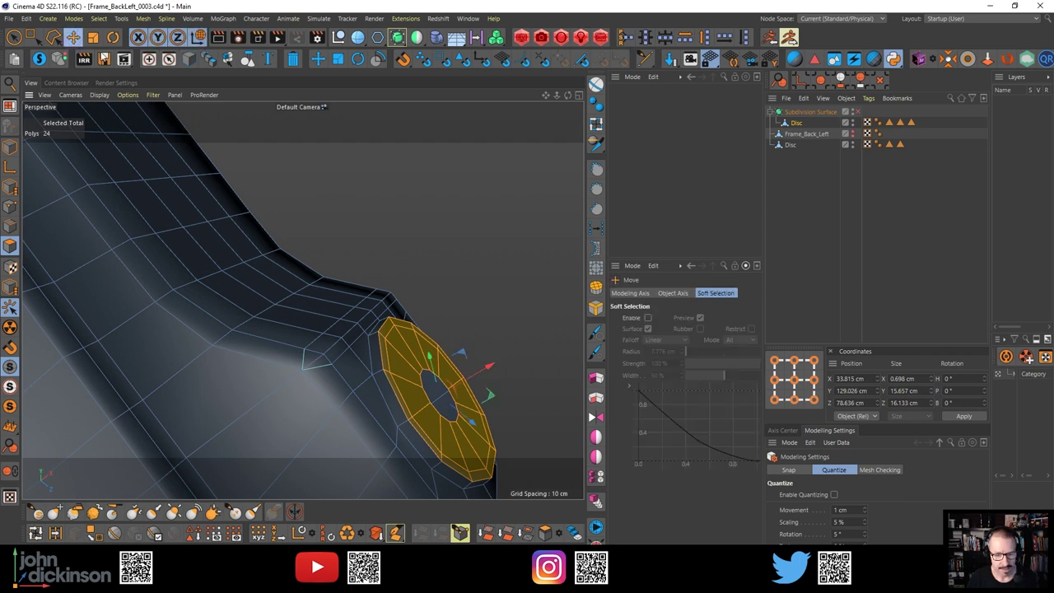
left_click(421, 209)
key("u")
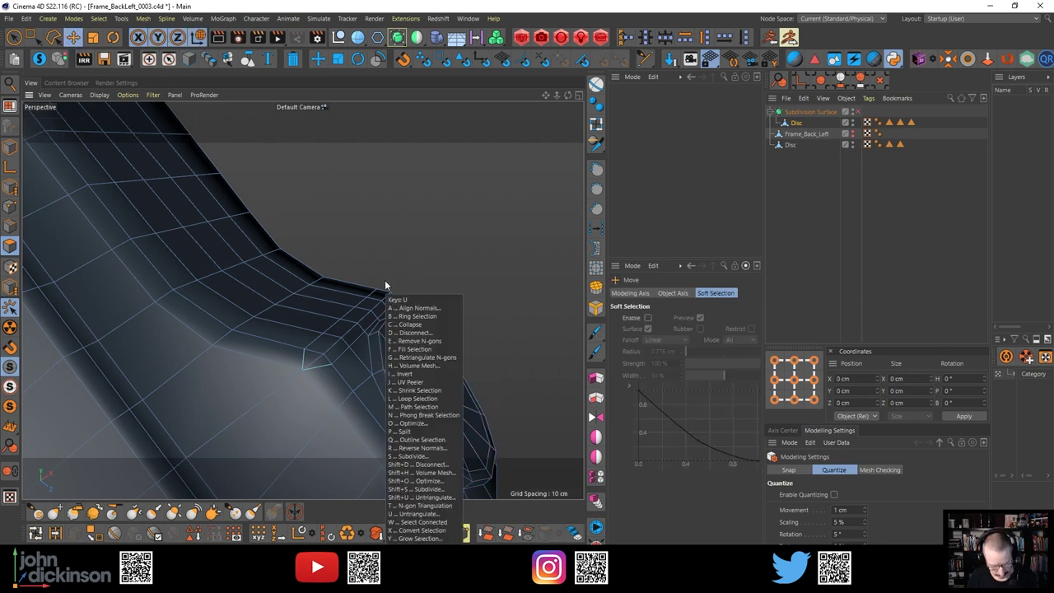
key("Escape")
left_click_drag(334, 350, 327, 356, "alt")
key("m")
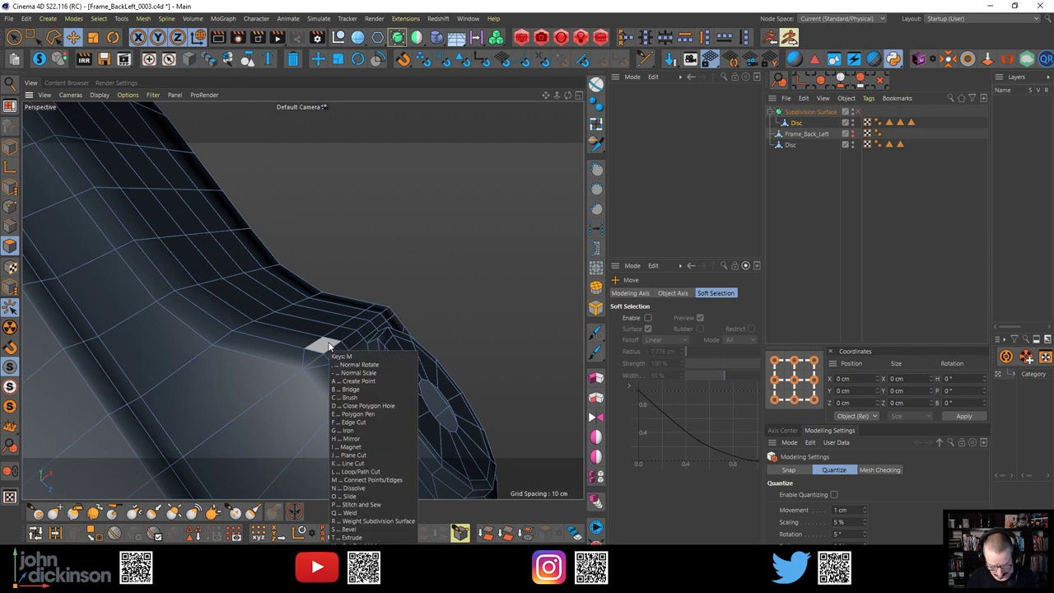
key("e")
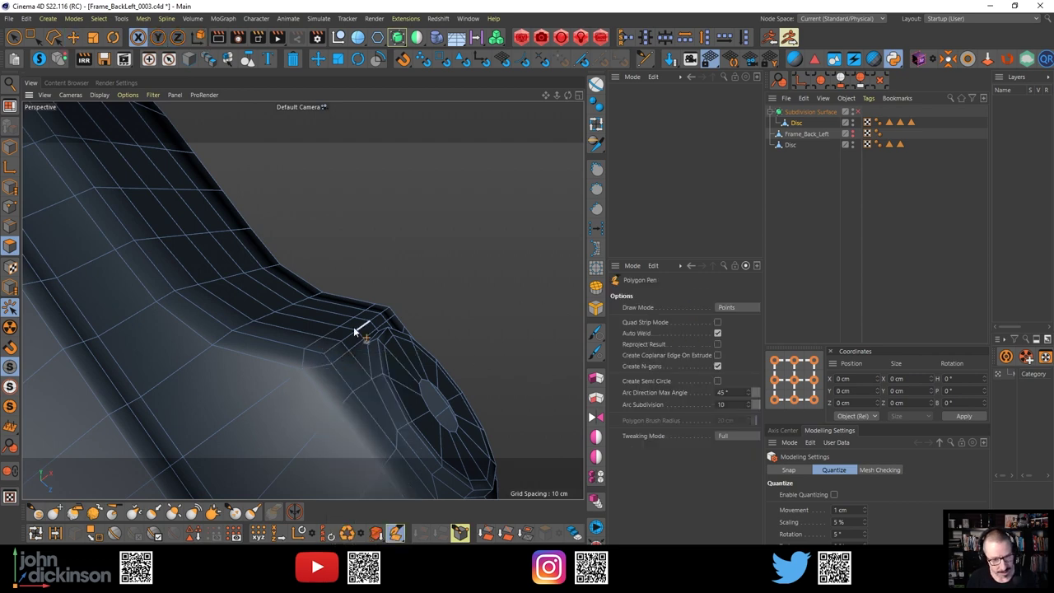
left_click_drag(338, 323, 414, 282, "alt")
left_click_drag(416, 224, 514, 139, "alt")
key("Return")
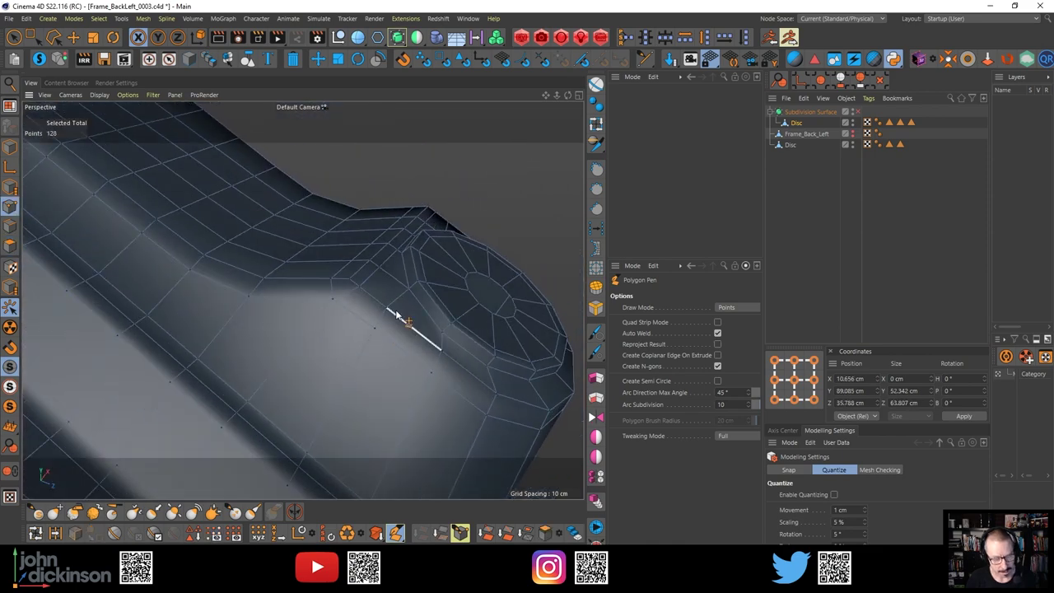
Check the ridge corner beside the hole ring with the Subdivision Surface enabled and in a render preview
left_click_drag(451, 334, 339, 368, "alt")
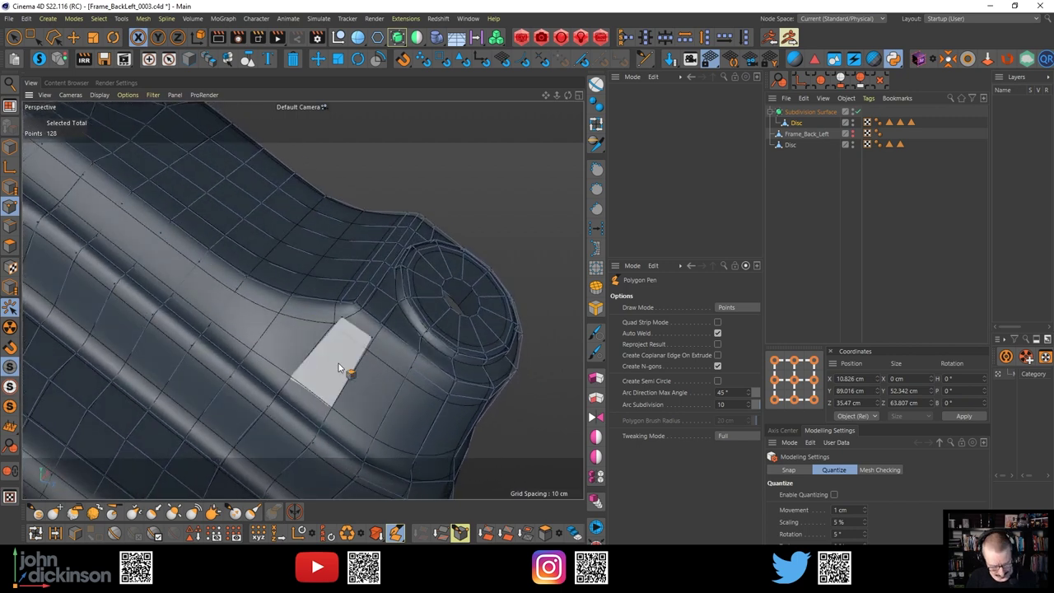
key("ctrl+r")
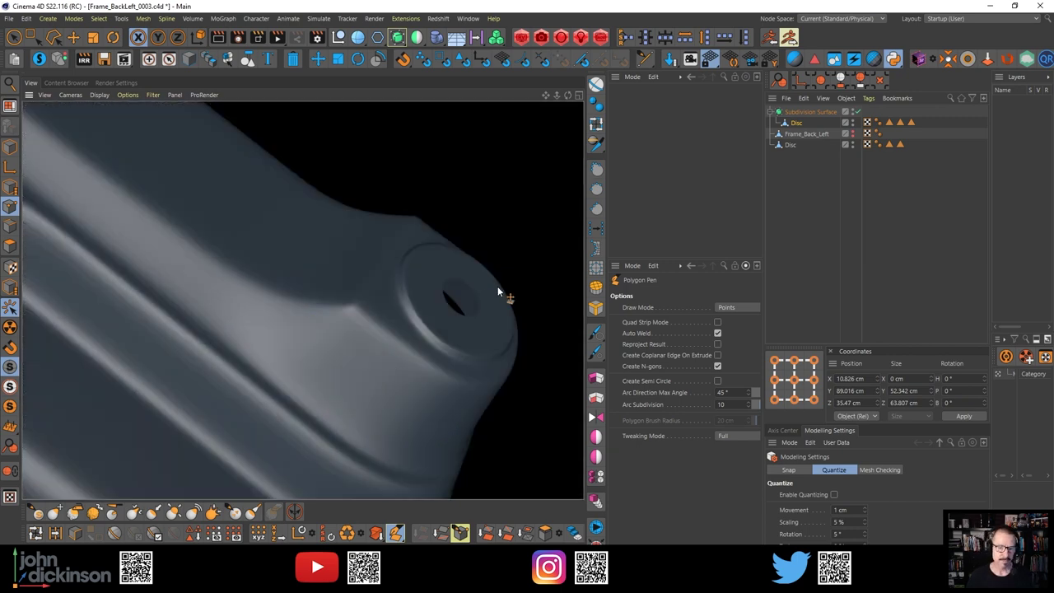
right_click_drag(325, 307, 392, 304, "alt")
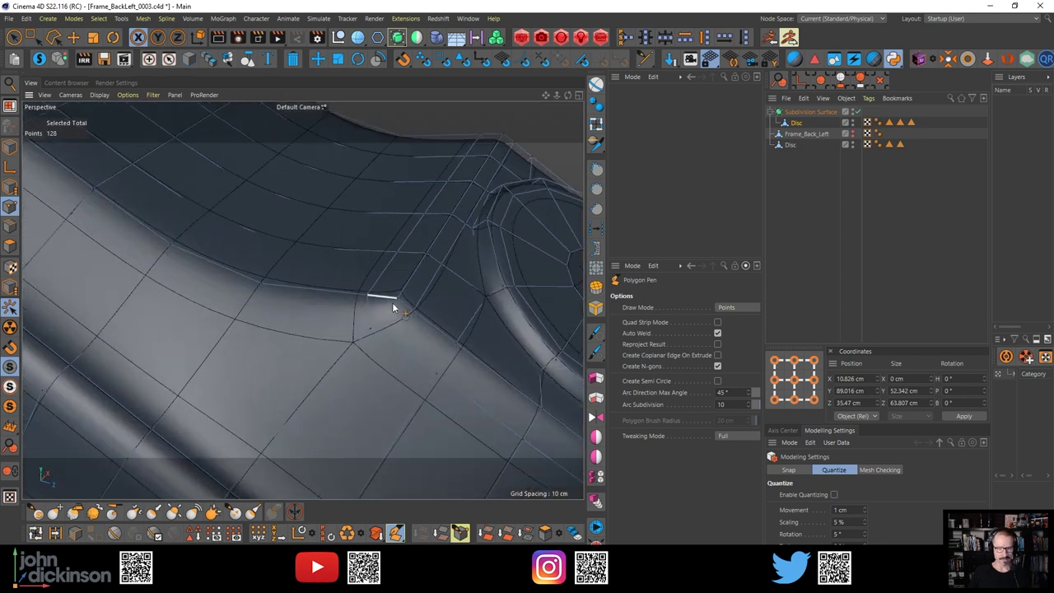
left_click_drag(392, 303, 404, 333, "alt")
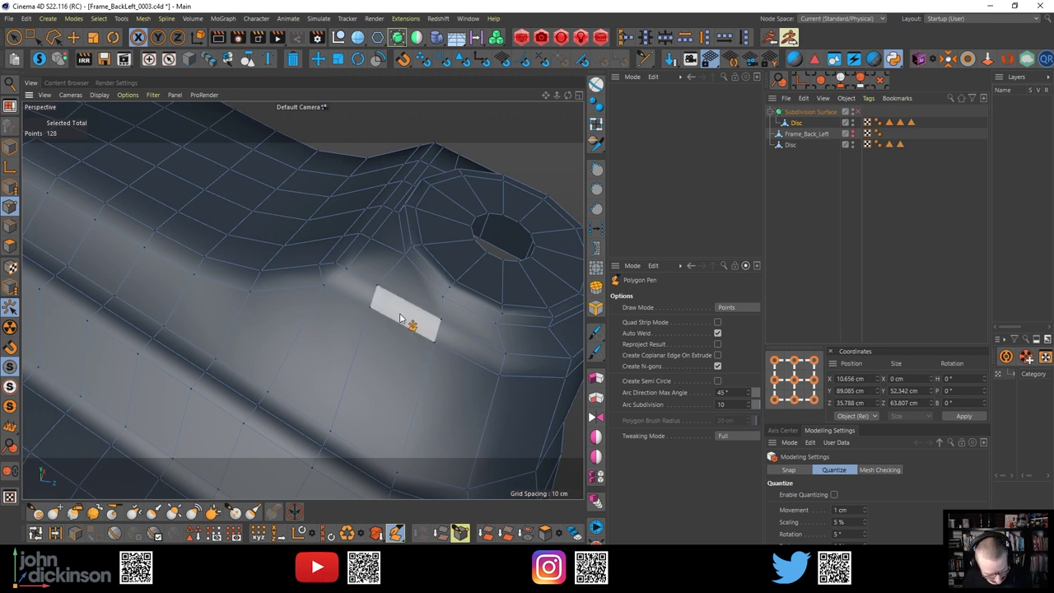
Select the outer edge loop below the raised surface and slide it about 1.67 cm further down the side
key("Return")
key("e")
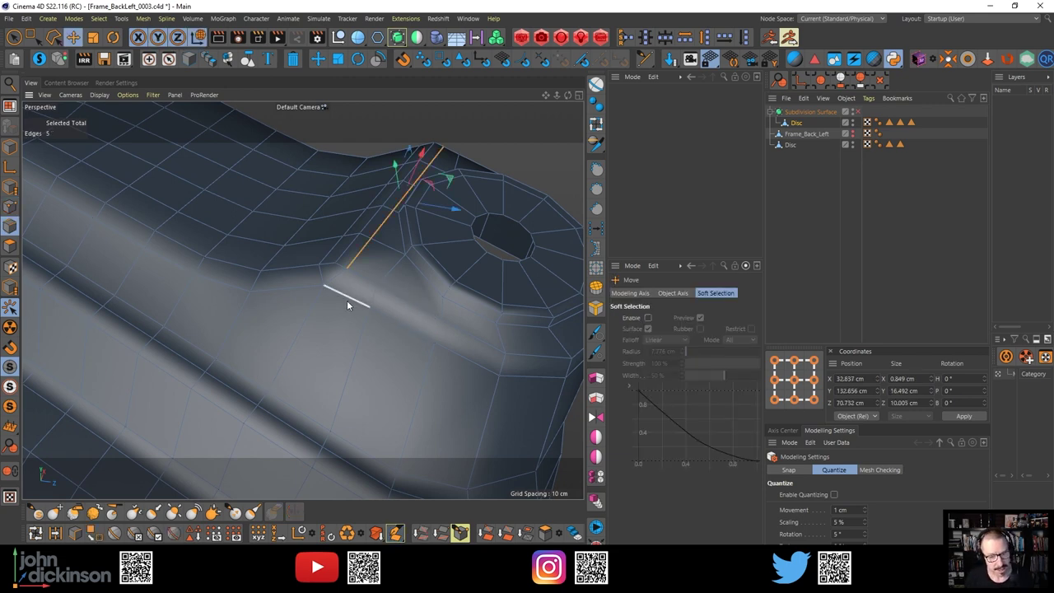
double_click(346, 300)
double_click(302, 292, "shift")
left_click_drag(381, 266, 387, 227, "alt")
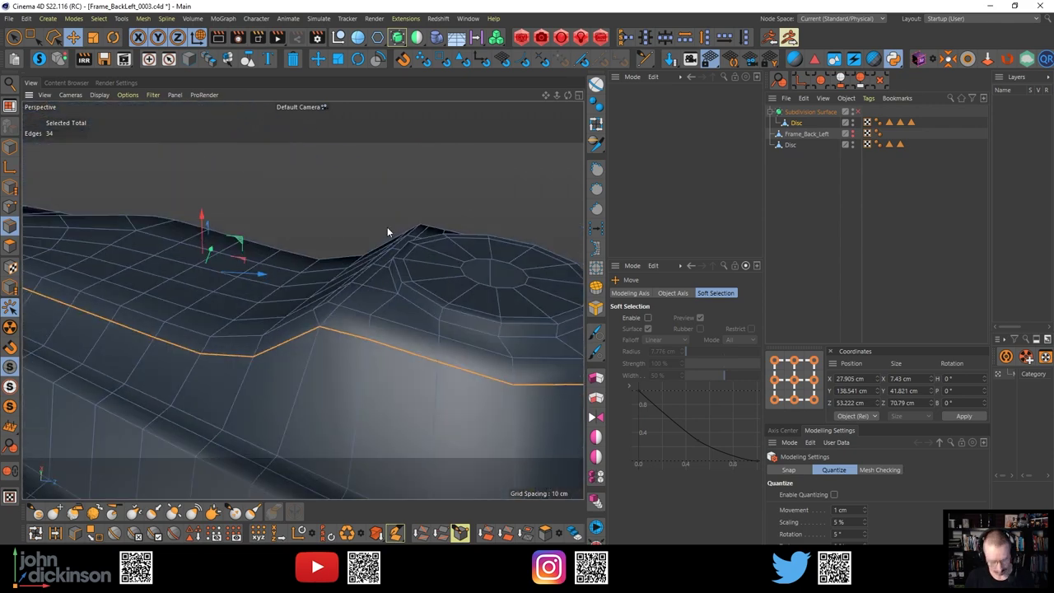
key("m")
key("o")
left_click_drag(313, 333, 342, 355)
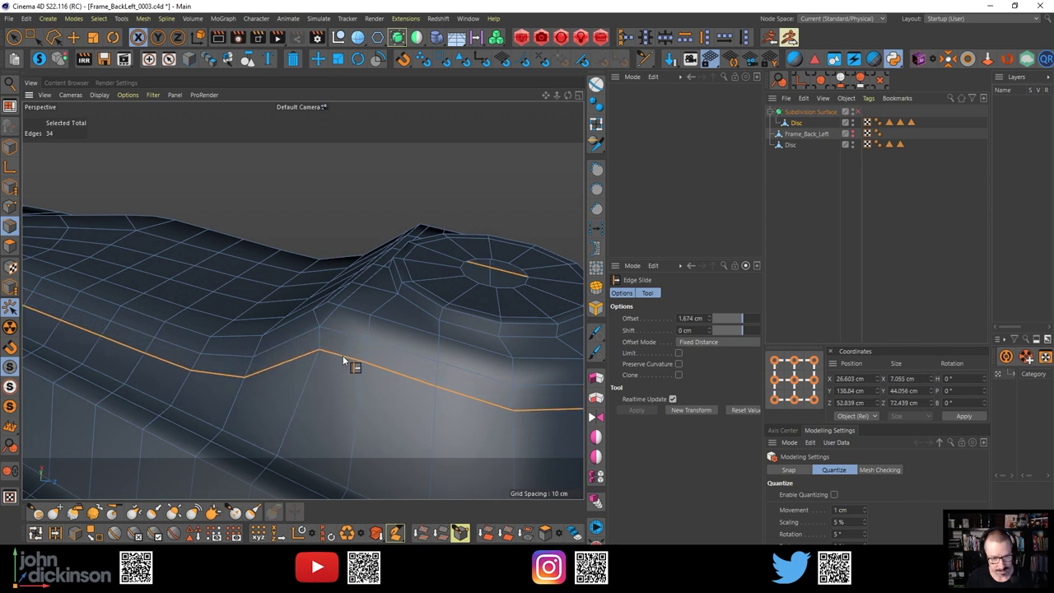
Try to cut a new edge from the ridge corner beside the hole ring down to the outer loop with Line Cut
left_click_drag(342, 355, 436, 337, "alt")
key("k")
key("k")
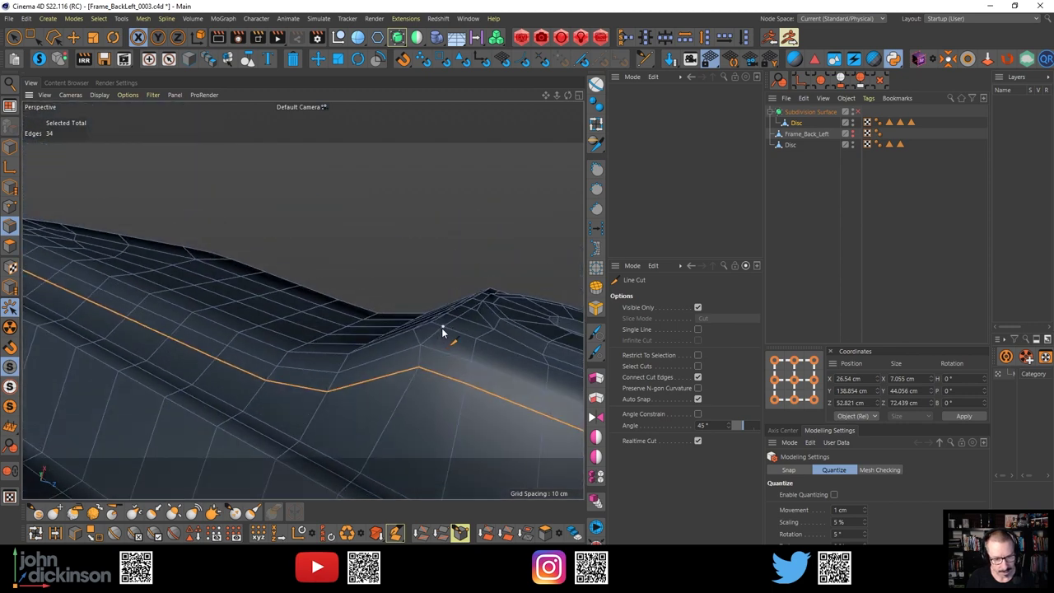
left_click(441, 328)
left_click(416, 368)
left_click_drag(409, 354, 401, 334, "alt")
key("Escape")
key("m")
key("o")
key("k")
key("k")
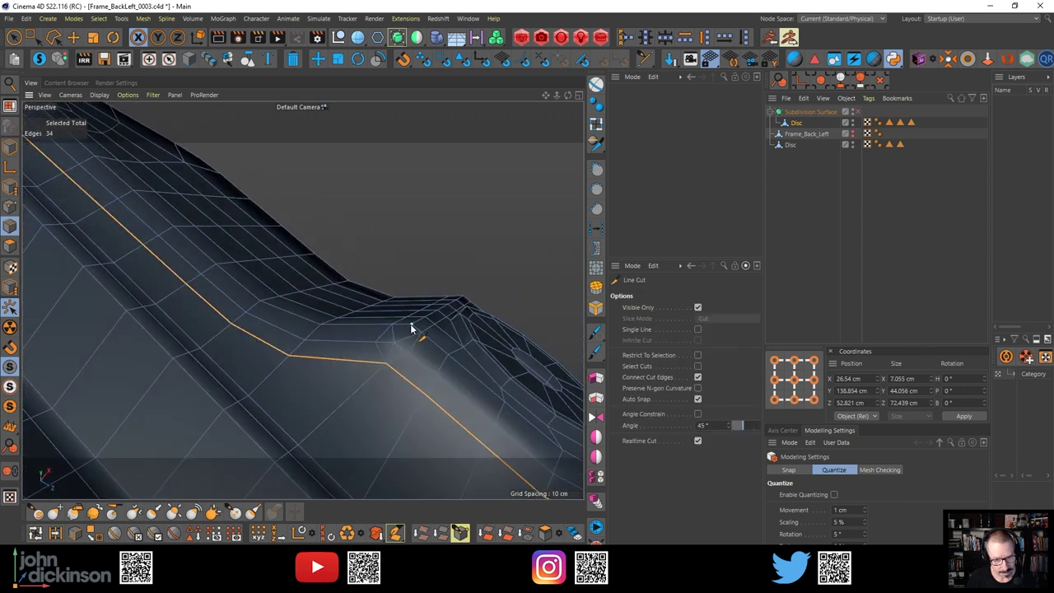
left_click(411, 325)
key("m")
key("o")
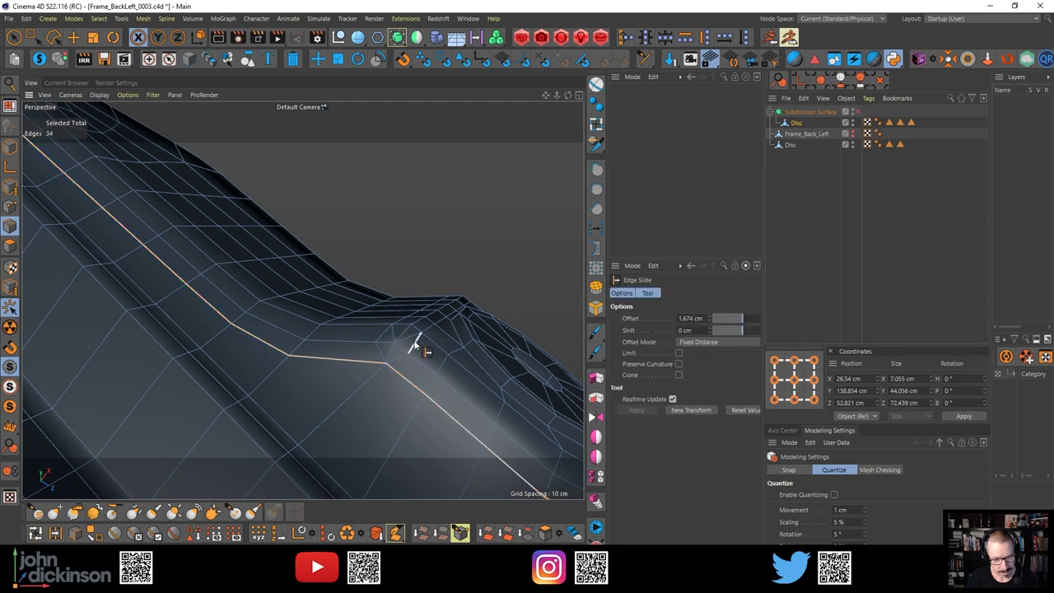
Inspect the polygons at the ridge corner beside the hole ring from several angles, with the Subdivision Surface enabled and in a render preview
left_click_drag(414, 346, 393, 340, "alt")
key("m")
key("e")
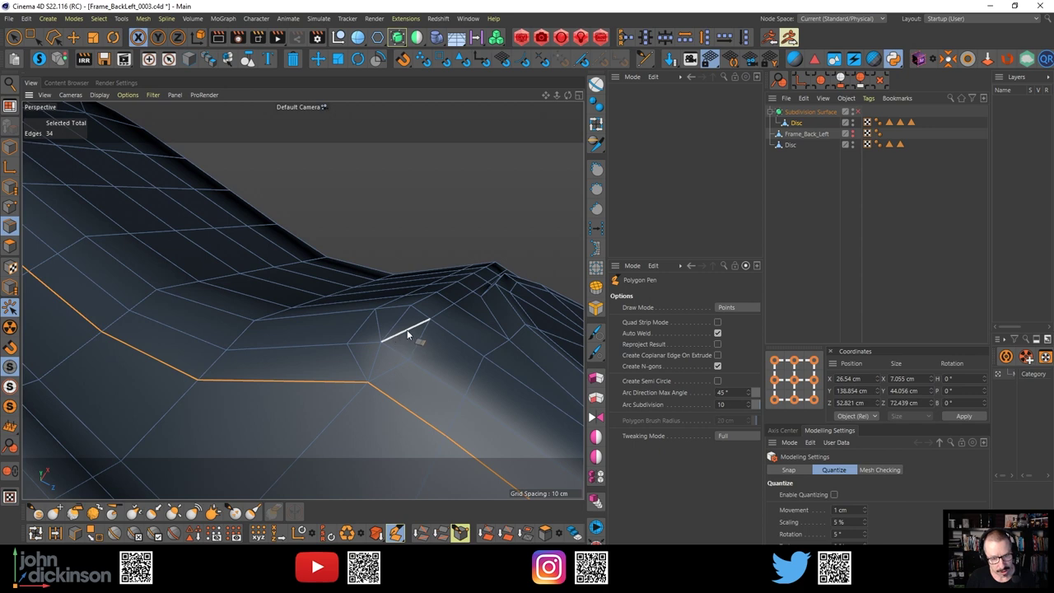
left_click(406, 329)
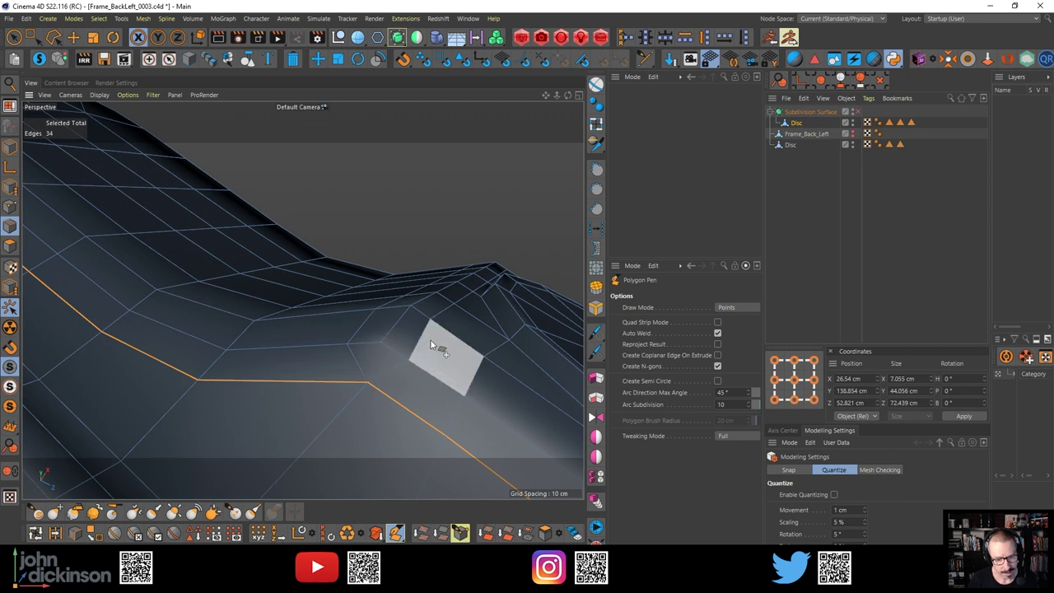
mouse_move(430, 340)
left_mouse_down("alt")
mouse_move(352, 400)
mouse_move(346, 363)
mouse_move(410, 344)
mouse_move(419, 363)
mouse_move(421, 346)
left_mouse_up("alt")
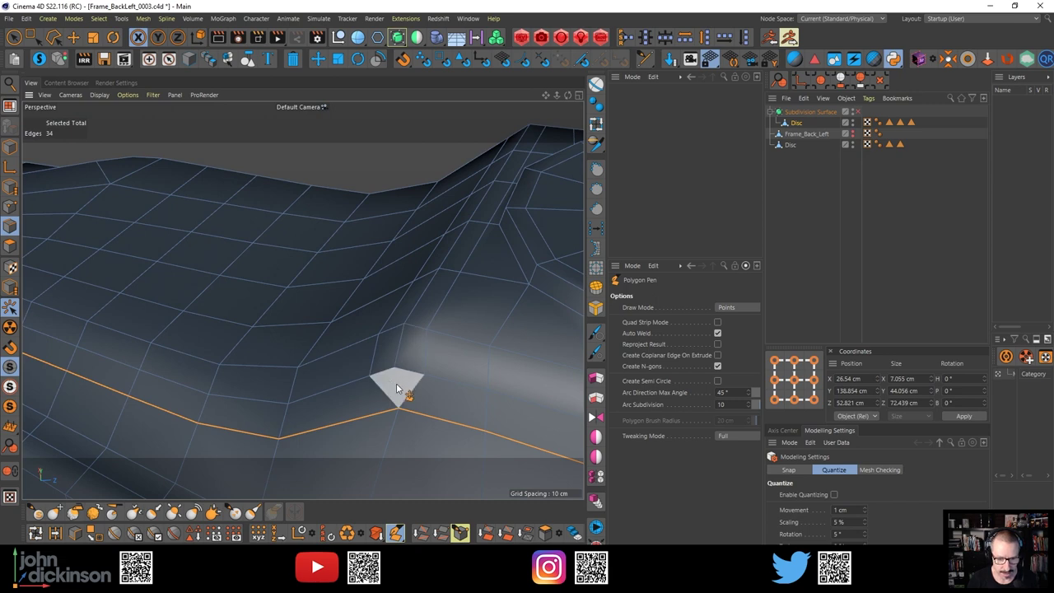
left_click_drag(396, 382, 437, 374, "alt")
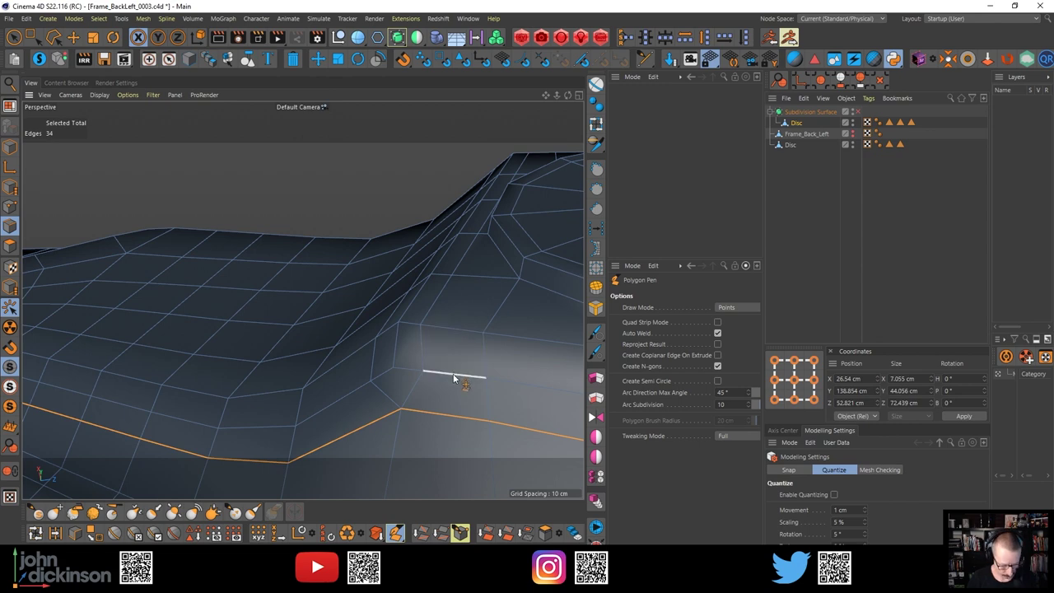
key("q")
right_click_drag(463, 333, 410, 342, "alt")
left_click_drag(410, 341, 414, 382, "alt")
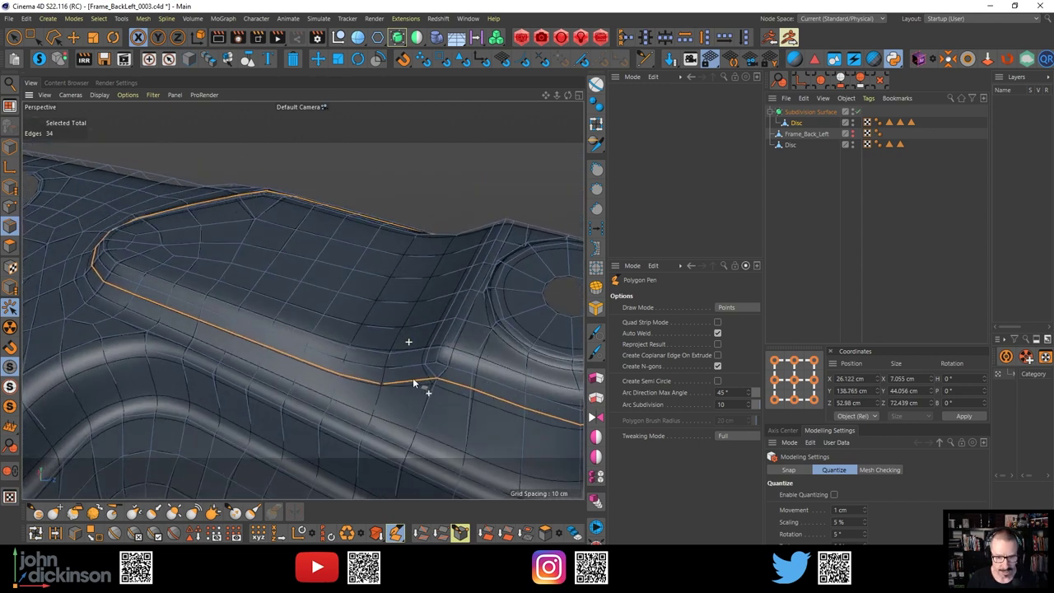
key("ctrl+r")
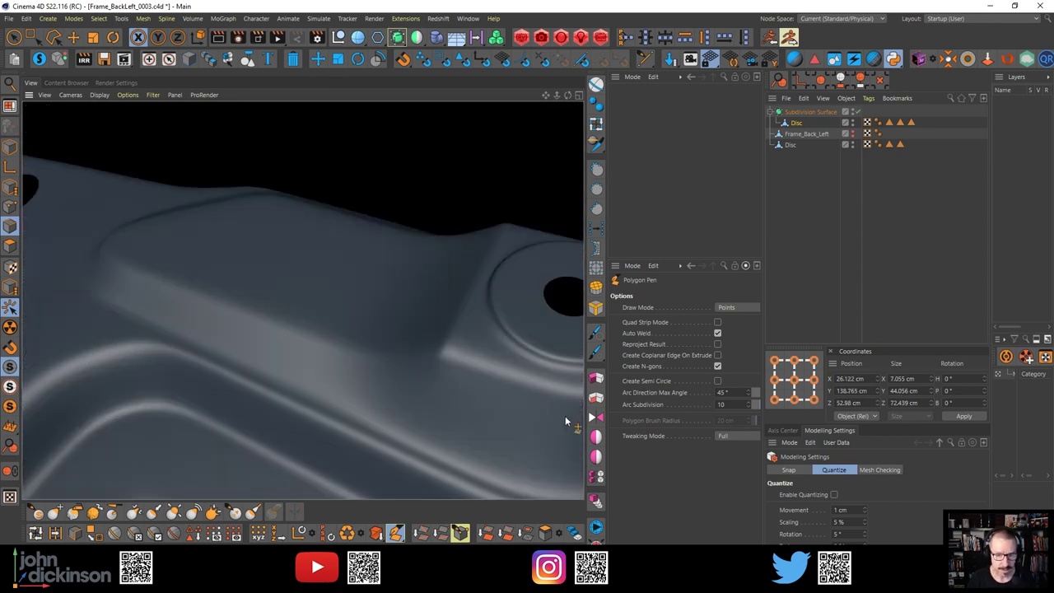
mouse_move(401, 380)
left_mouse_down("alt")
mouse_move(489, 353)
mouse_move(419, 367)
mouse_move(435, 313)
mouse_move(348, 332)
mouse_move(453, 357)
mouse_move(470, 377)
mouse_move(437, 299)
mouse_move(484, 201)
mouse_move(321, 352)
mouse_move(192, 443)
mouse_move(500, 280)
mouse_move(489, 299)
mouse_move(512, 291)
left_mouse_up("alt")
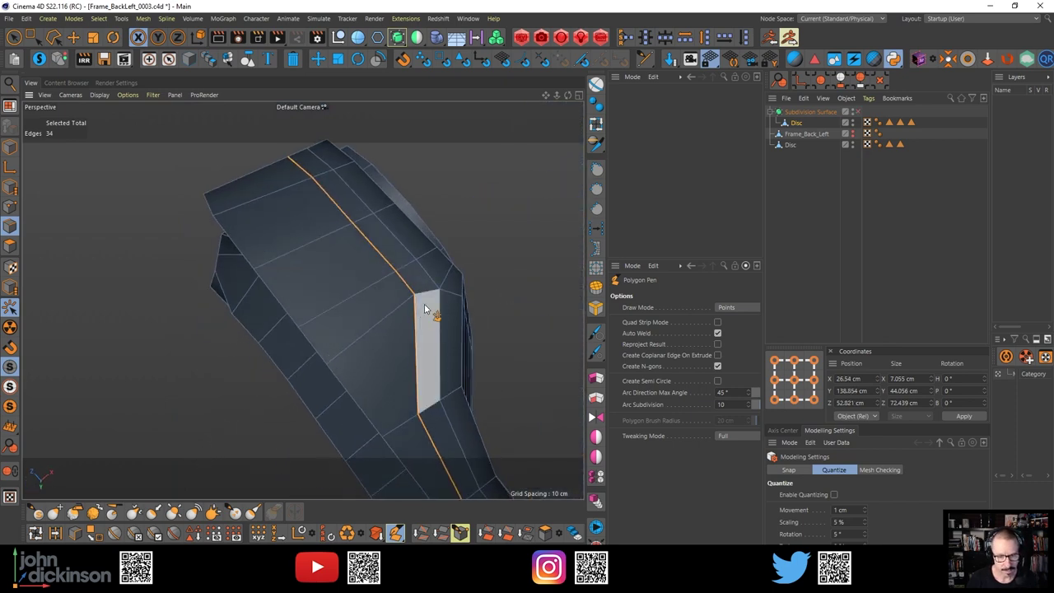
key("ctrl+shift+z")
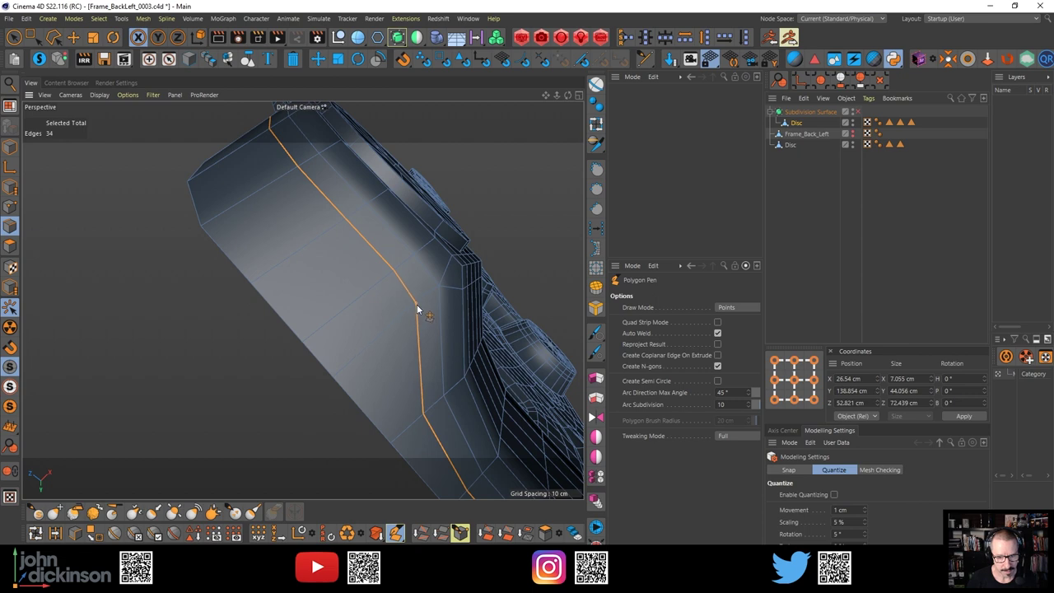
left_click_drag(418, 305, 318, 313, "alt")
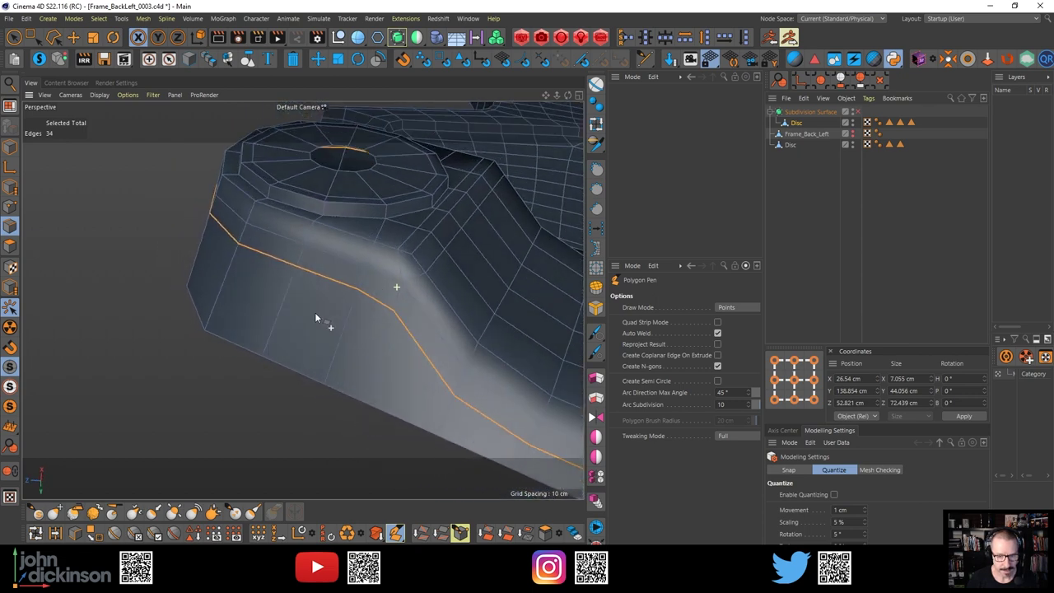
key("k")
key("k")
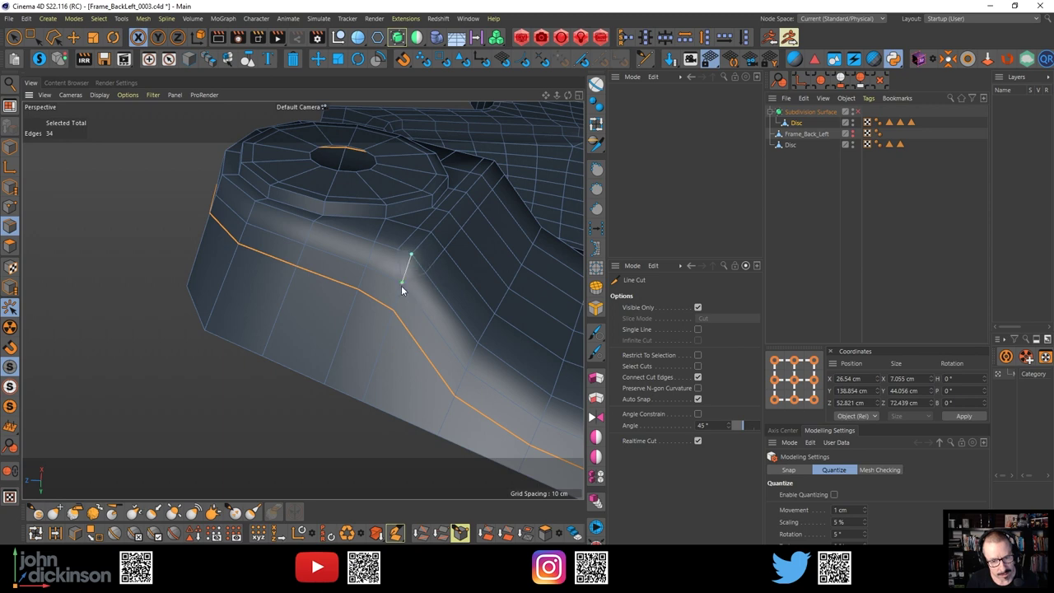
key("m")
key("e")
Cut edges with Line Cut from the ridge corner beside the hole ring down to the outer loop's corner point and back up to the ridge
key("k")
key("k")
left_click(397, 250)
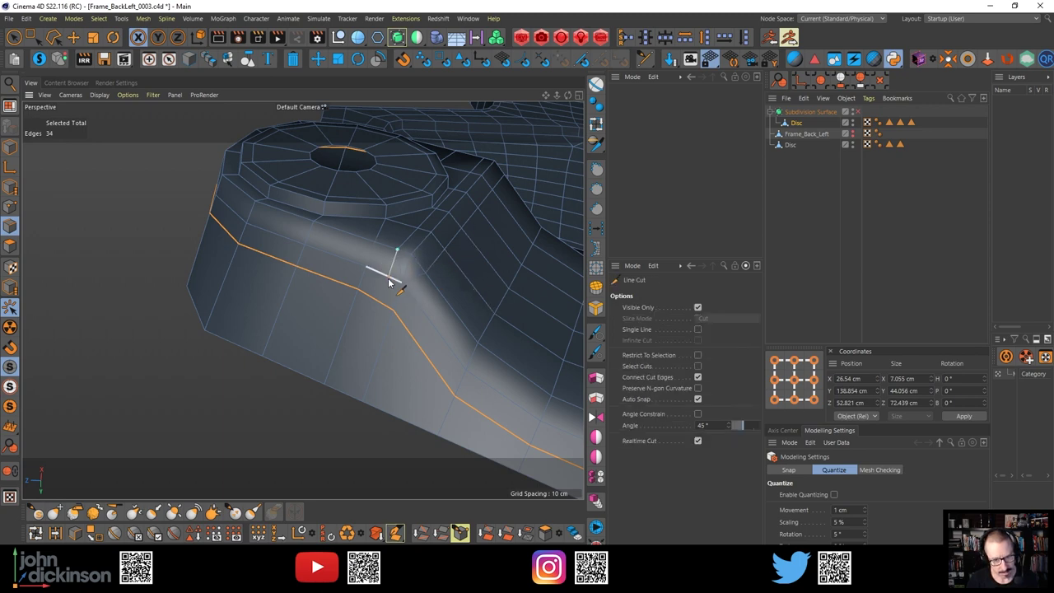
left_click(388, 277)
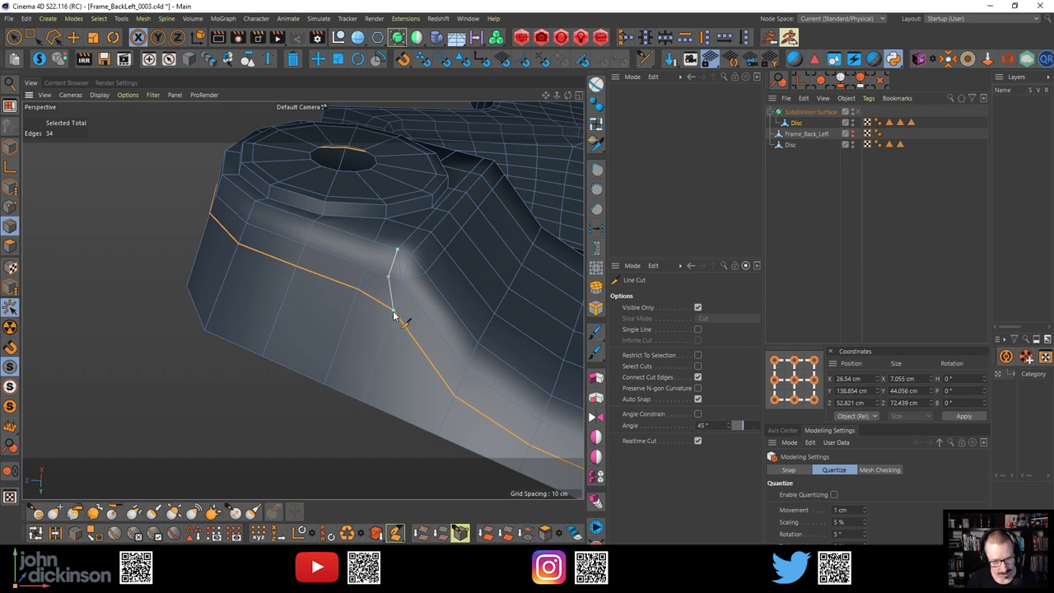
left_click(394, 310)
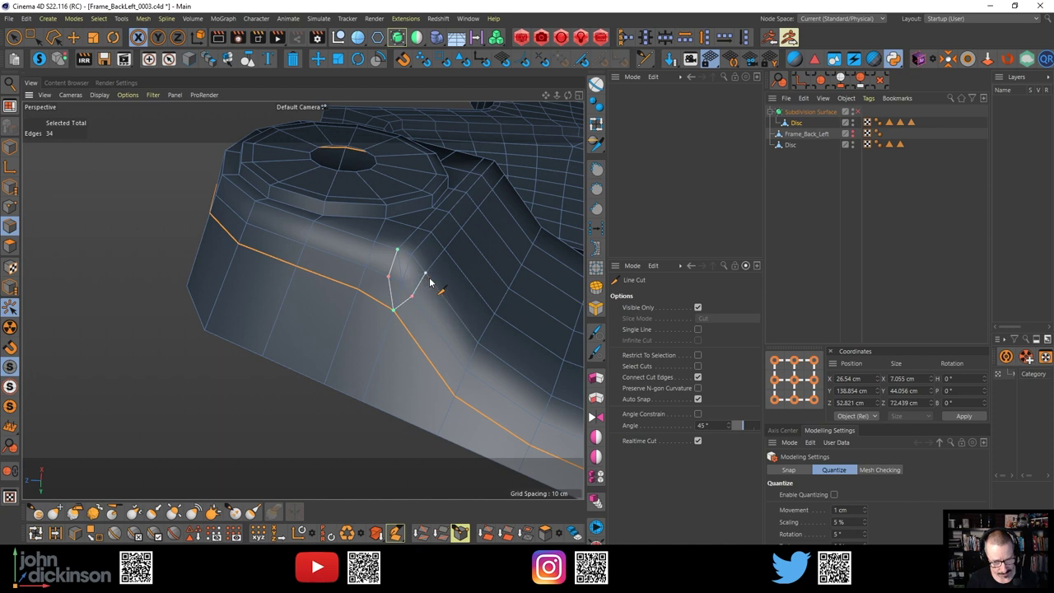
key("m")
key("e")
left_click_drag(429, 280, 431, 231, "alt")
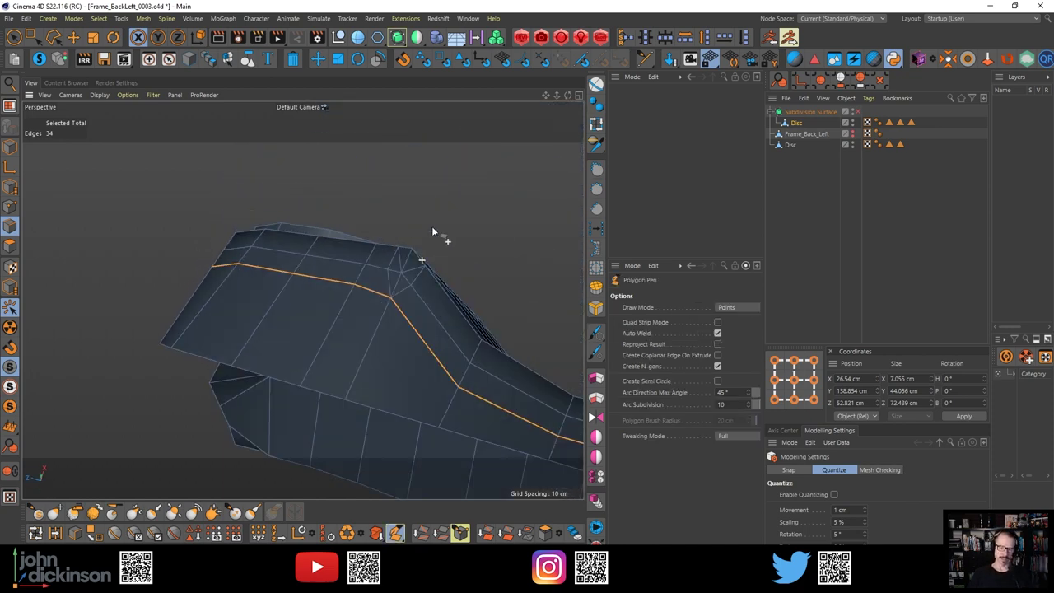
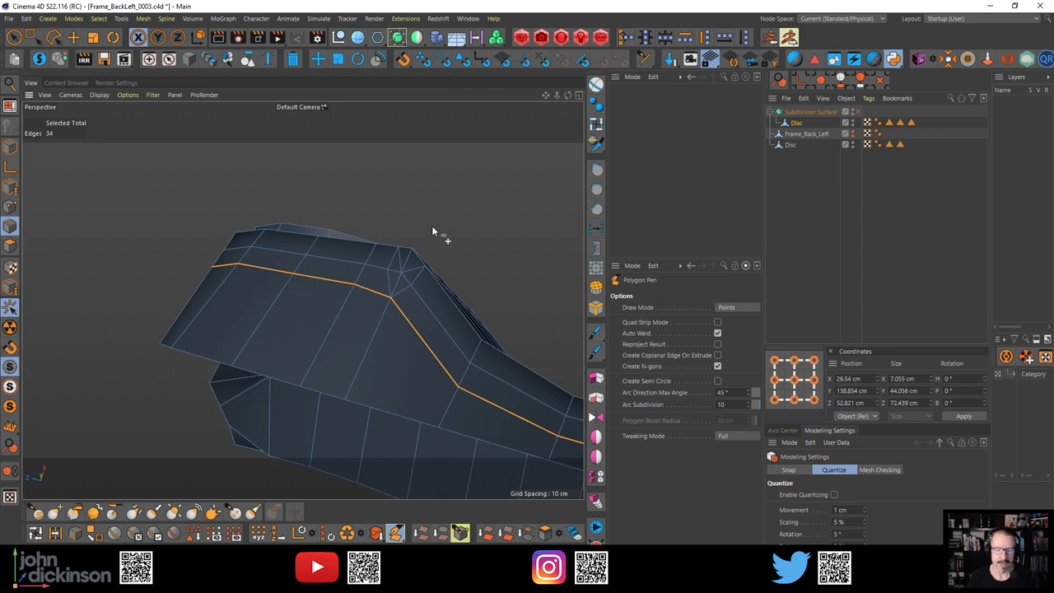
left_click_drag(402, 269, 345, 336, "alt")
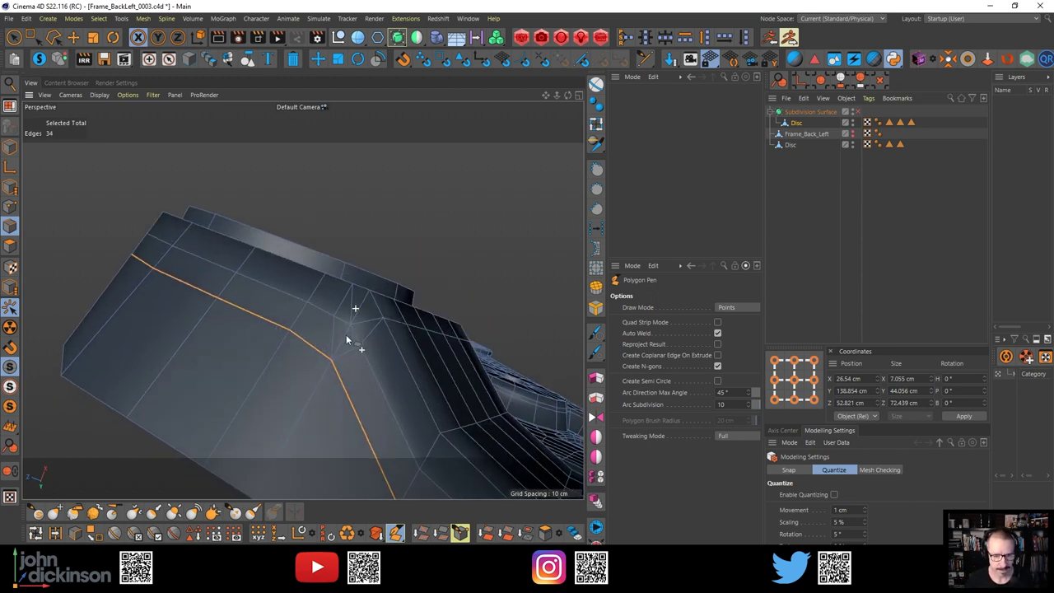
key("m")
key("e")
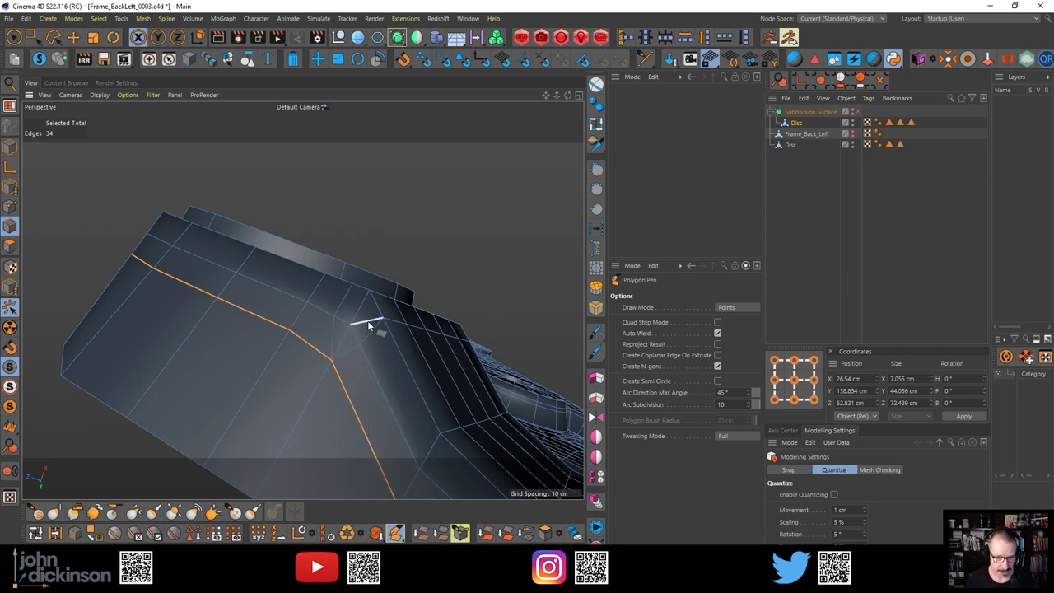
left_click_drag(372, 328, 364, 350, "alt")
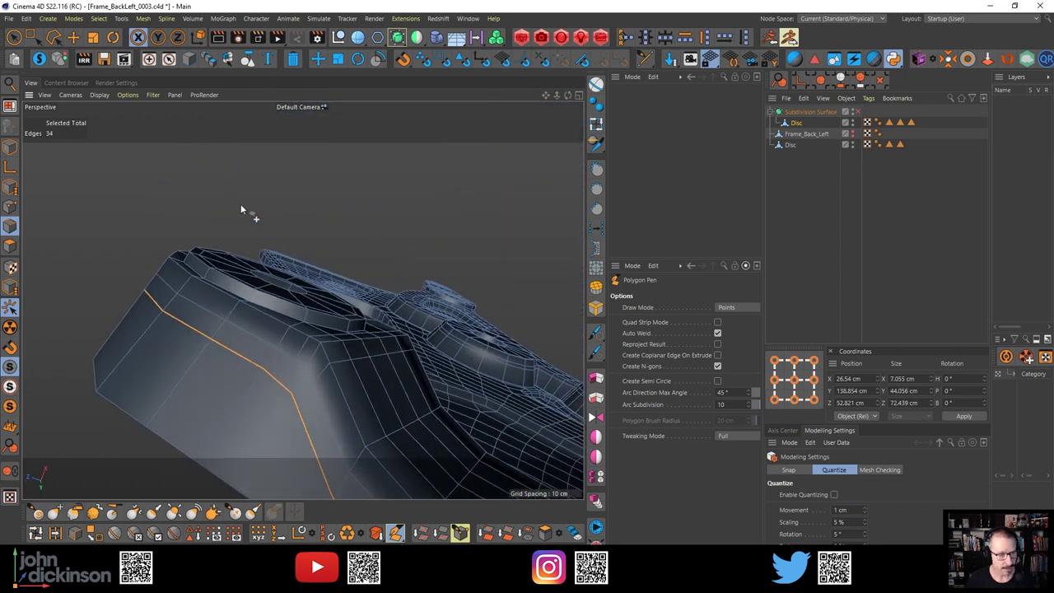
Select the five-edge row along the ridge beside the hole ring and move it about 0.22 cm
key("e")
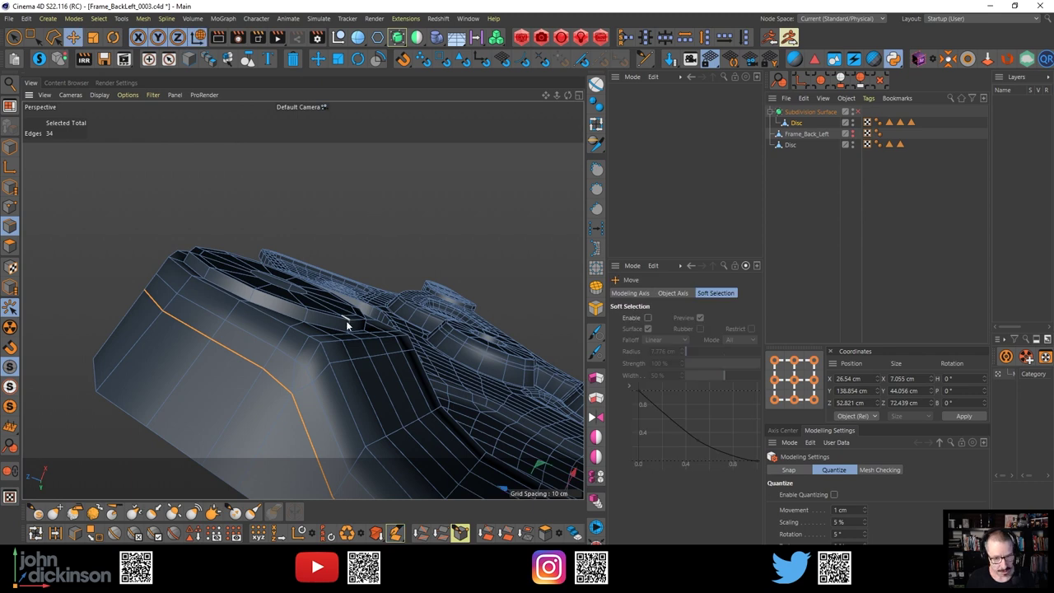
left_click(319, 358)
left_click_drag(319, 358, 356, 339, "alt")
double_click(420, 229)
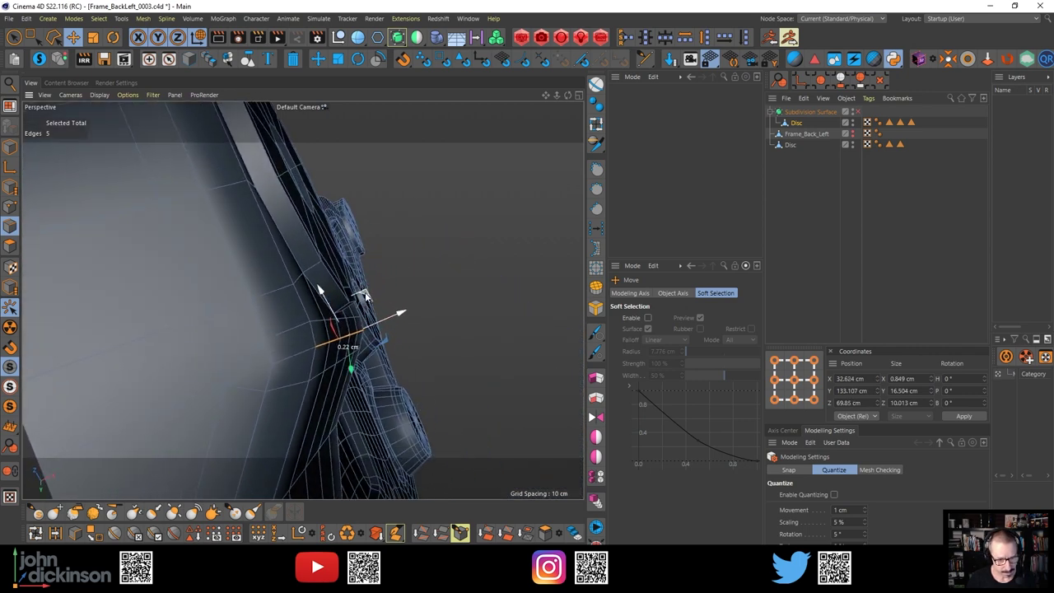
left_click_drag(368, 294, 297, 338, "alt")
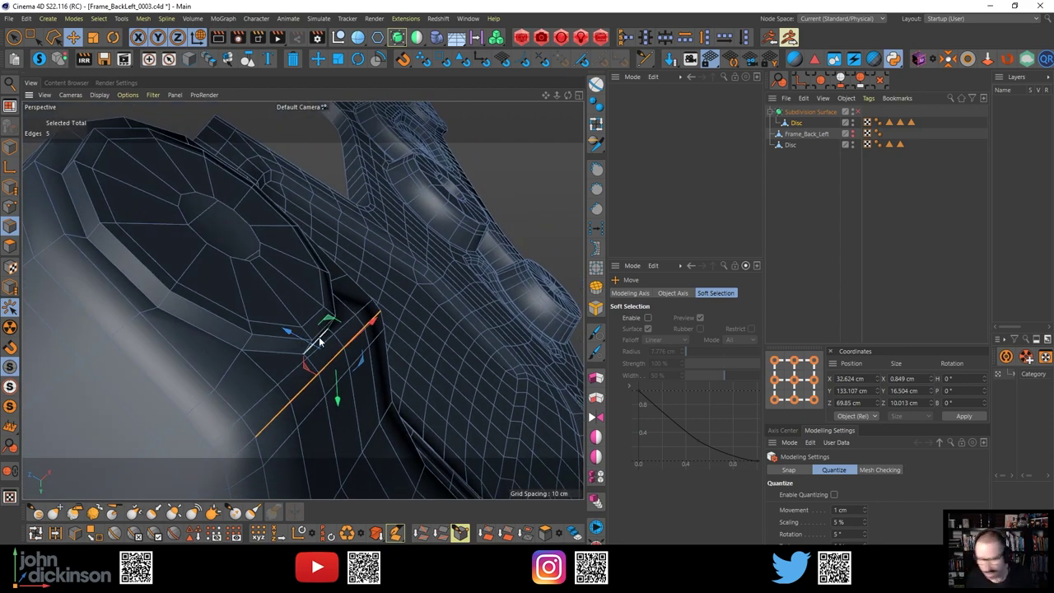
Check the smoothed part in a render preview, compare its hole corner with the reference photo, and return to the unsmoothed mesh at the hole ring
left_click_drag(301, 338, 385, 362, "alt")
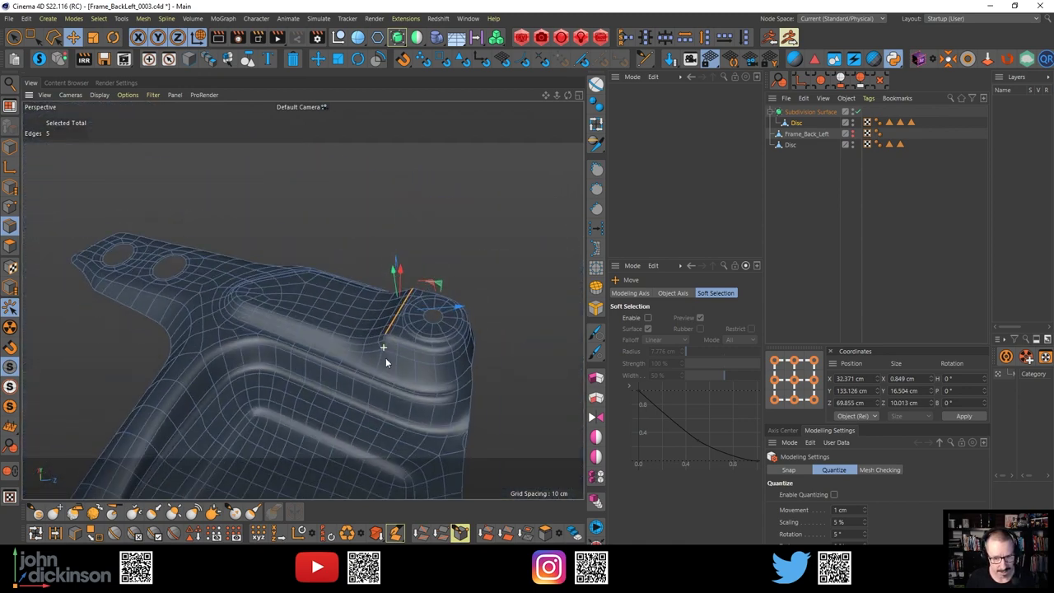
key("ctrl+r")
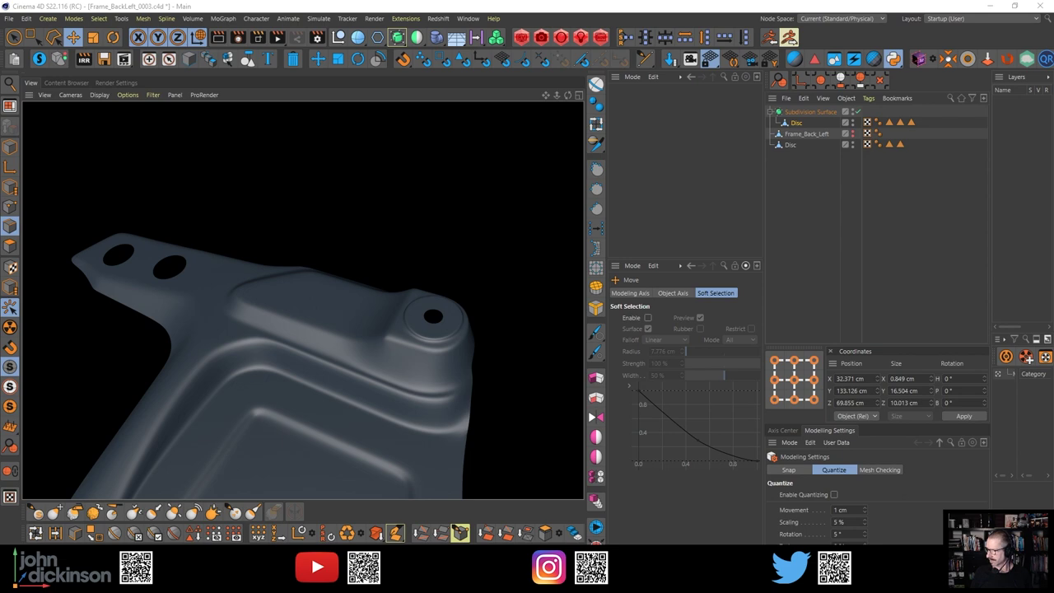
left_click_drag(1053, 362, 31, 41)
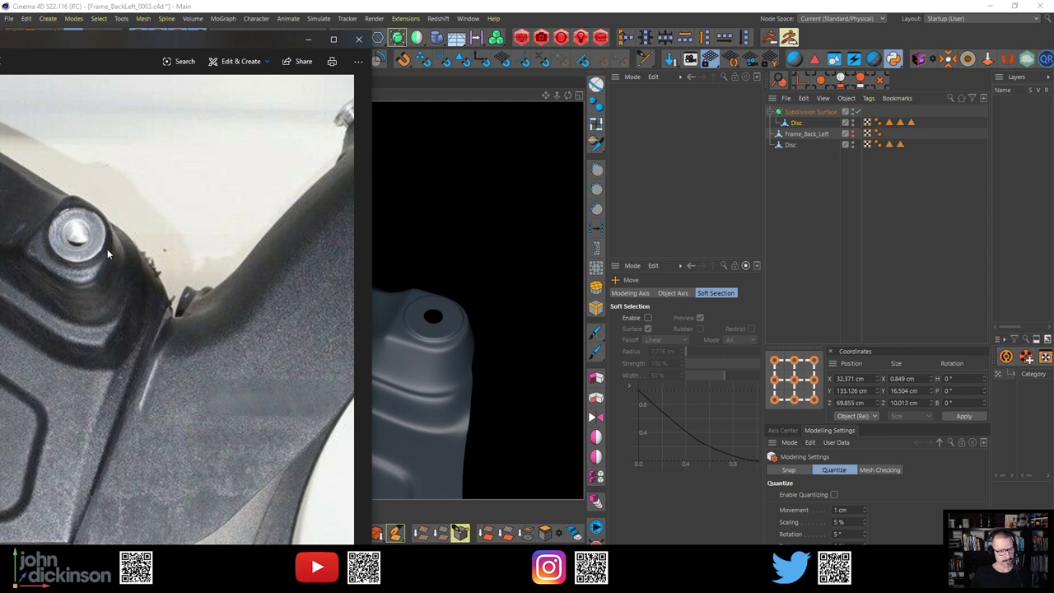
left_click_drag(119, 38, 1053, 305)
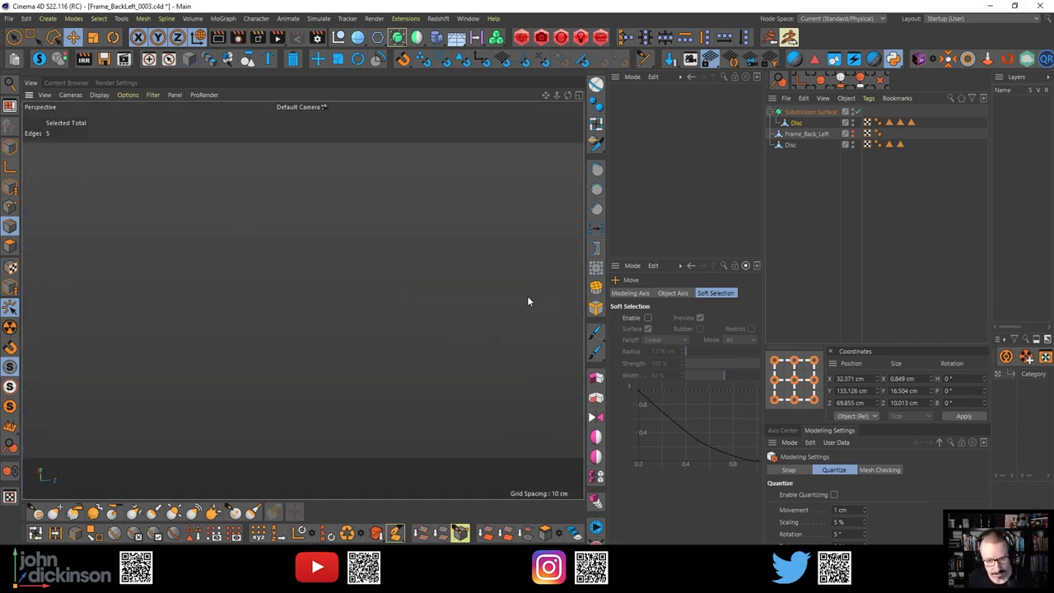
left_click_drag(344, 334, 278, 392, "alt")
key("q")
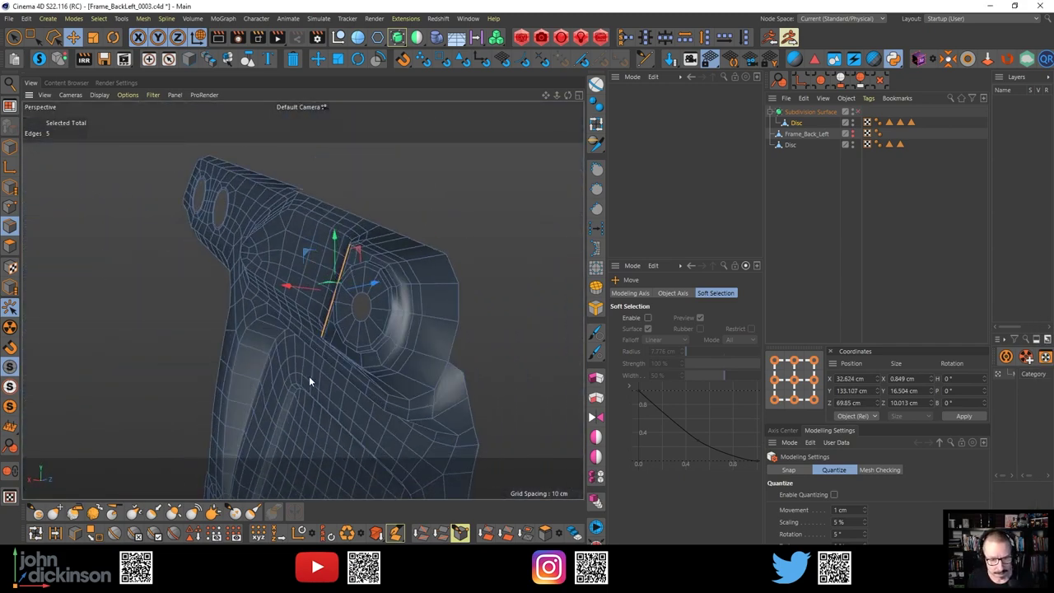
right_click_drag(378, 298, 420, 272, "alt")
left_click_drag(420, 272, 505, 239, "alt")
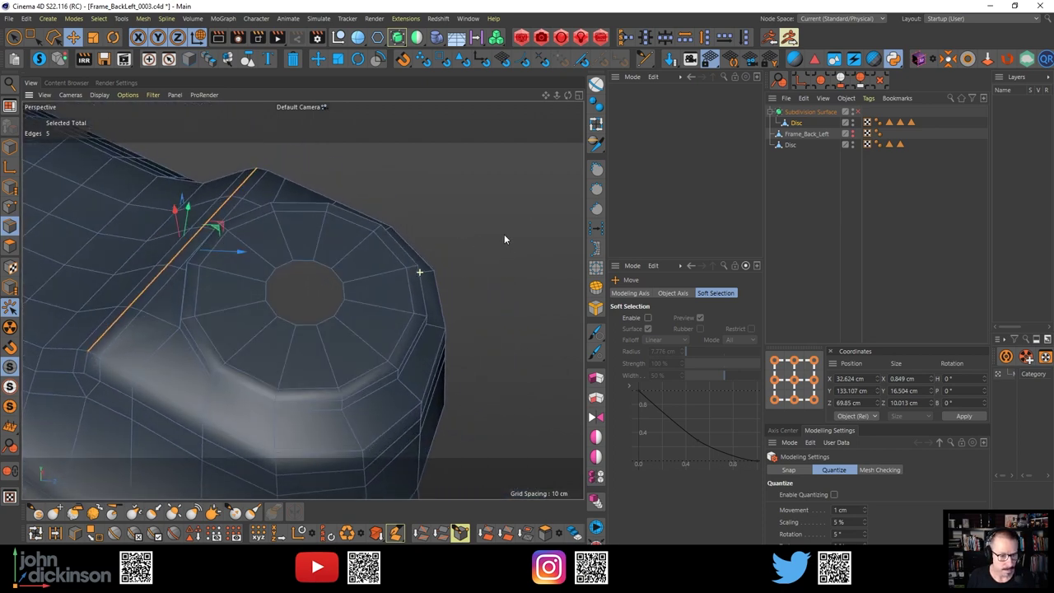
Try to scale the nine-edge partial loop around the outside of the hole ring and undo the scaling
double_click(416, 371)
left_click_drag(416, 372, 383, 356, "alt")
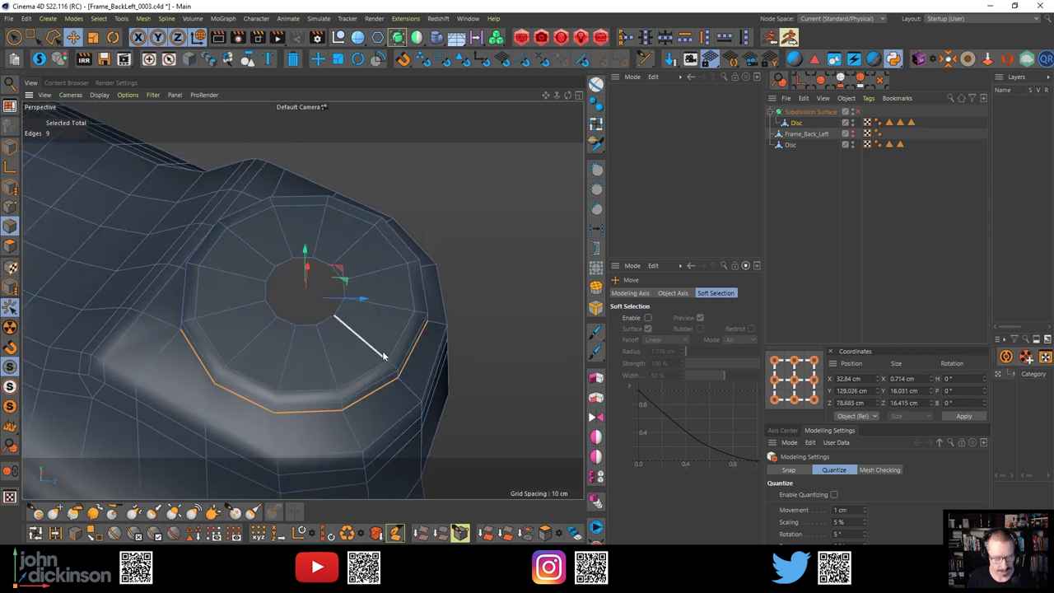
key("t")
left_click_drag(558, 314, 322, 330)
key("ctrl+z")
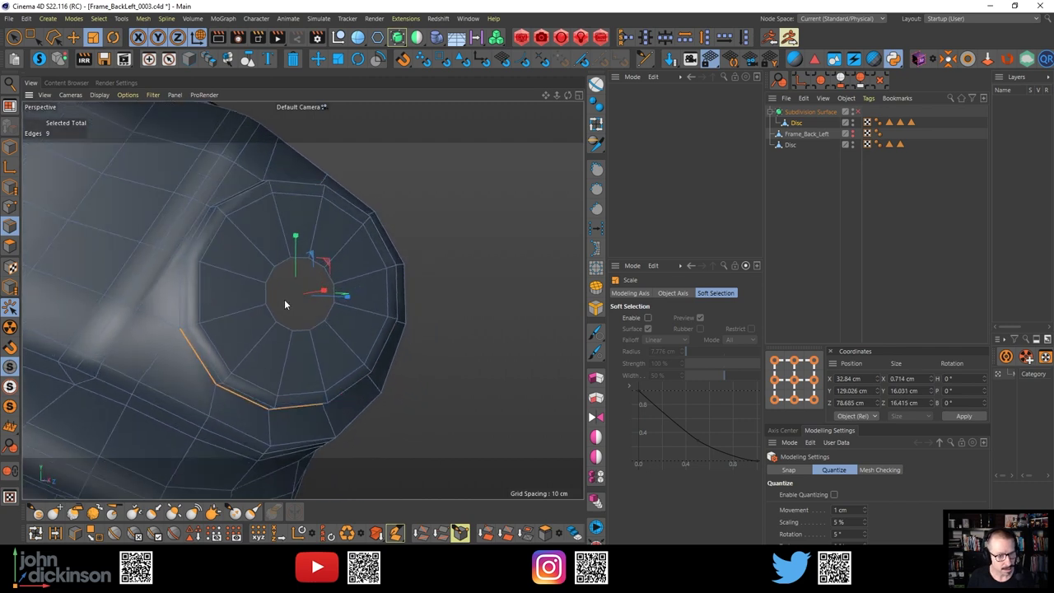
Slide a single edge on the outer side of the hole ring by about -0.29 cm with Edge Slide
left_click_drag(240, 253, 349, 257, "alt")
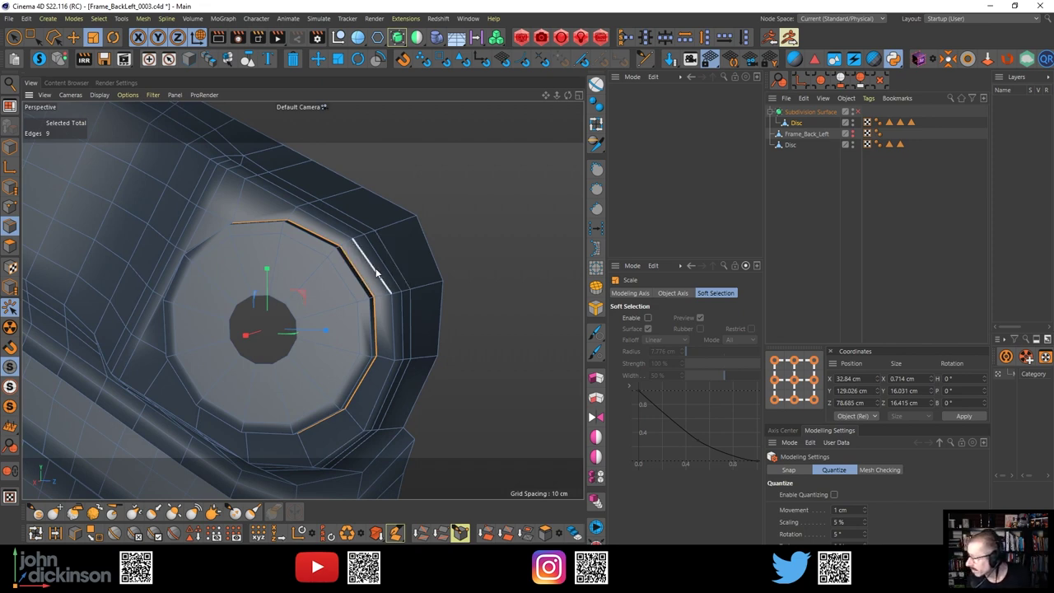
left_click_drag(375, 268, 350, 269, "alt")
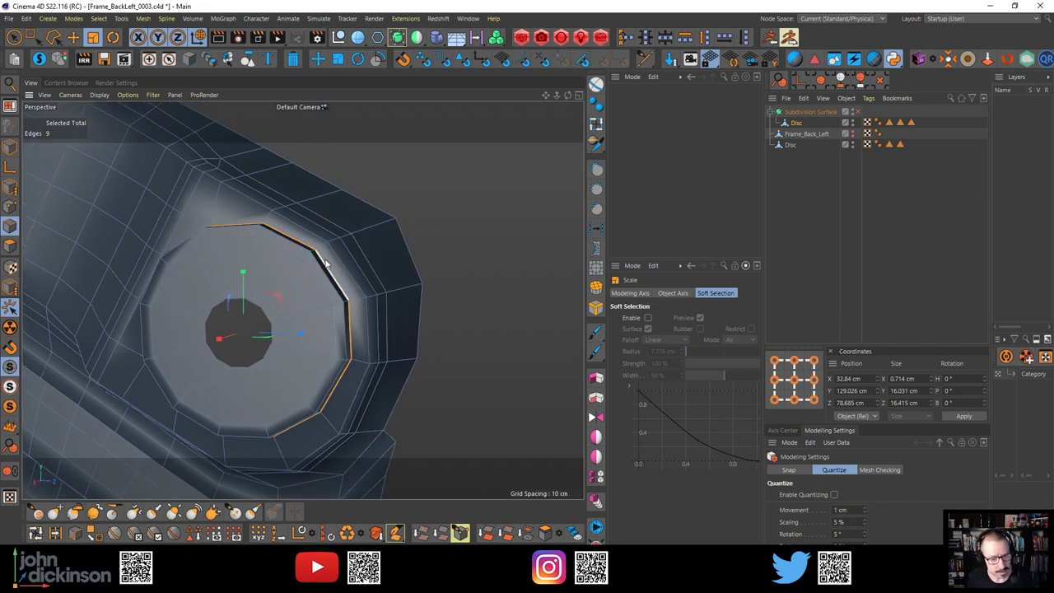
left_click(327, 265)
key("m")
key("o")
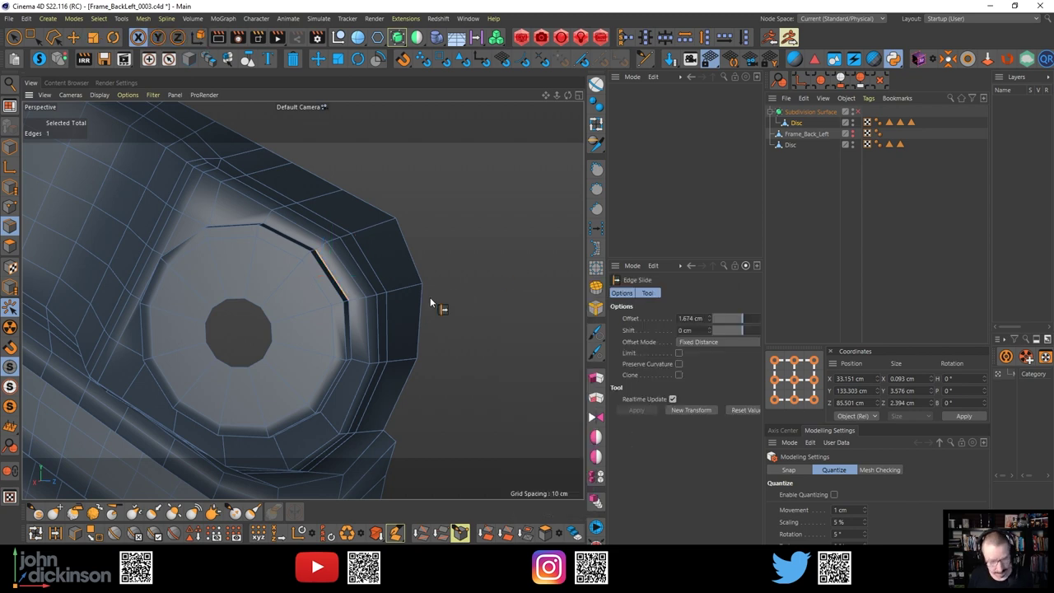
left_click_drag(340, 283, 362, 188)
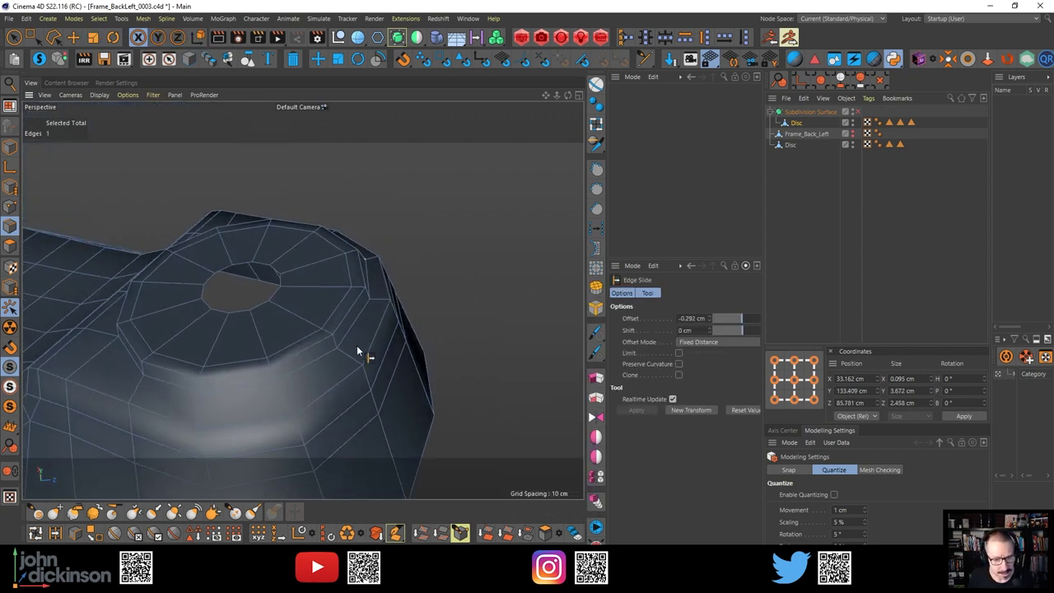
Slide a second edge lower on the hole ring's outer side by about -0.6 cm and check the ring with the Subdivision Surface enabled
left_click_drag(350, 332, 345, 360)
key("q")
right_click_drag(379, 298, 352, 271, "alt")
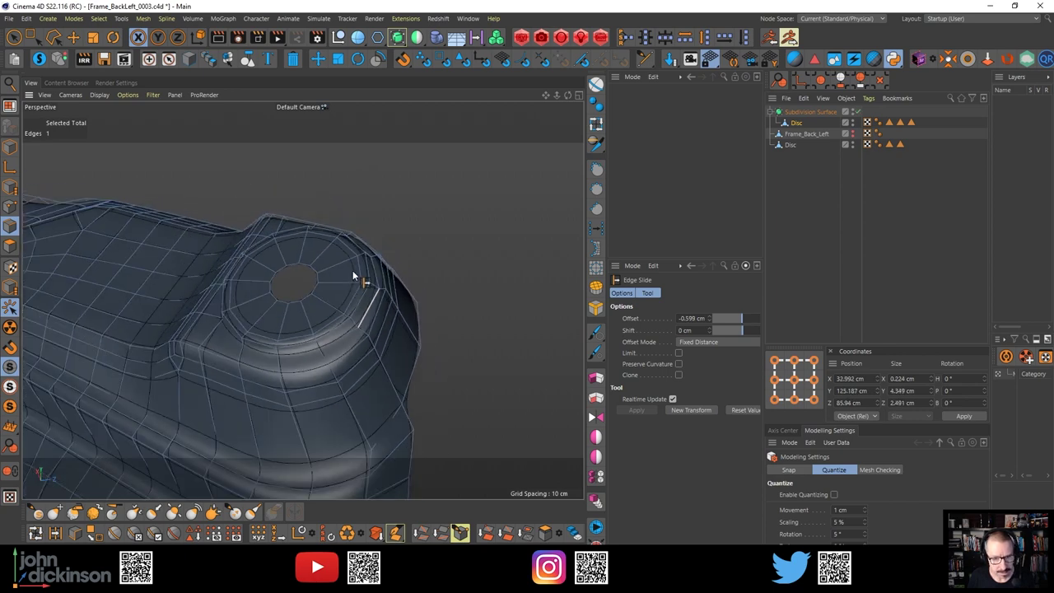
left_click_drag(354, 277, 351, 352, "alt")
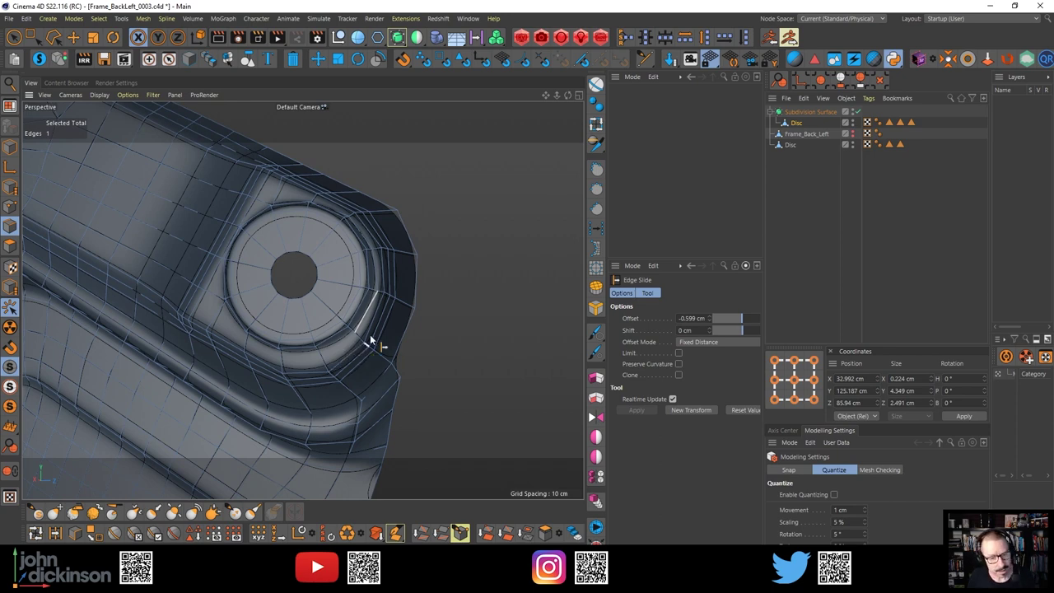
Switch to point editing and slide the point on the hole ring's upper edge by about 17%
key("q")
key("q")
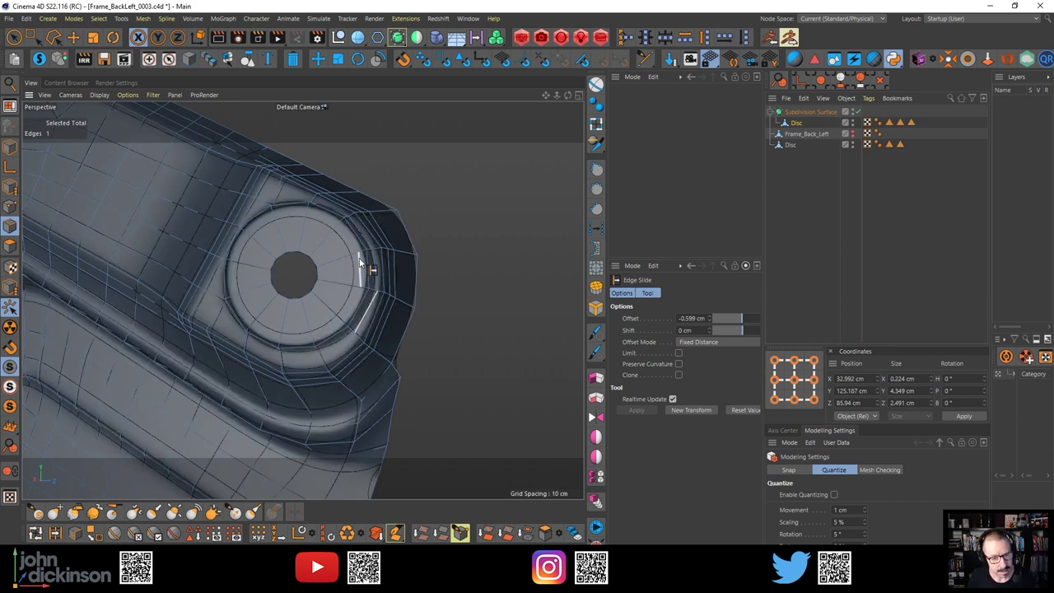
left_click_drag(360, 266, 314, 190, "alt")
scroll(330, 189, "up", 3)
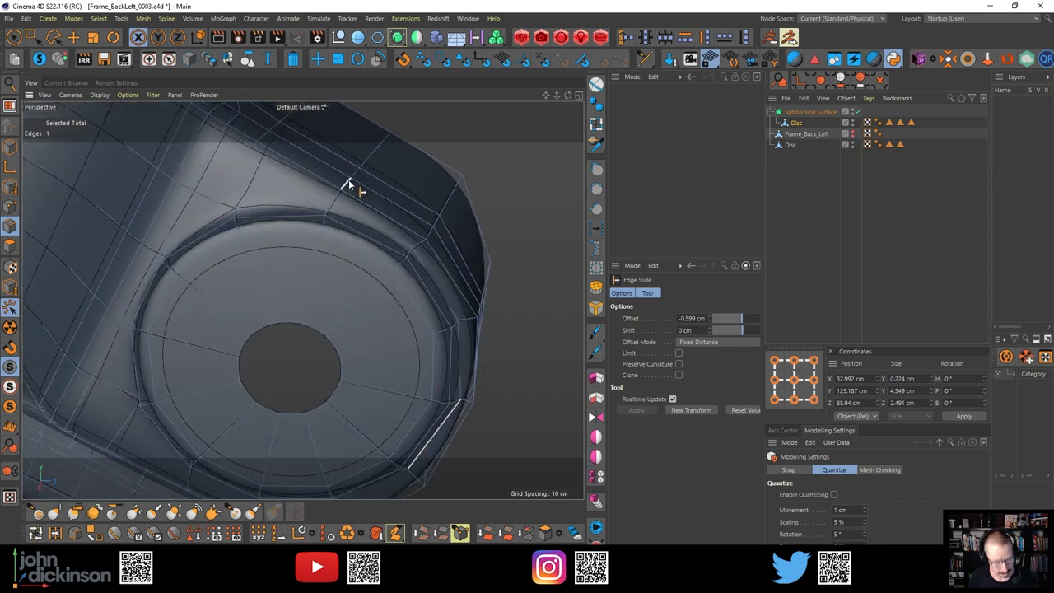
key("Return")
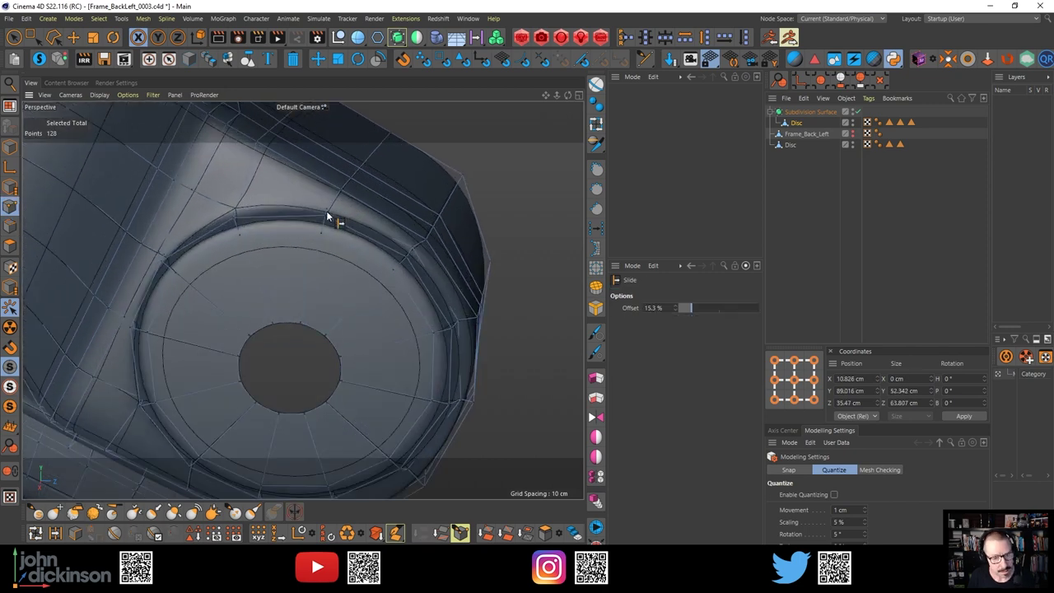
left_click(327, 207)
scroll(346, 205, "down", 3)
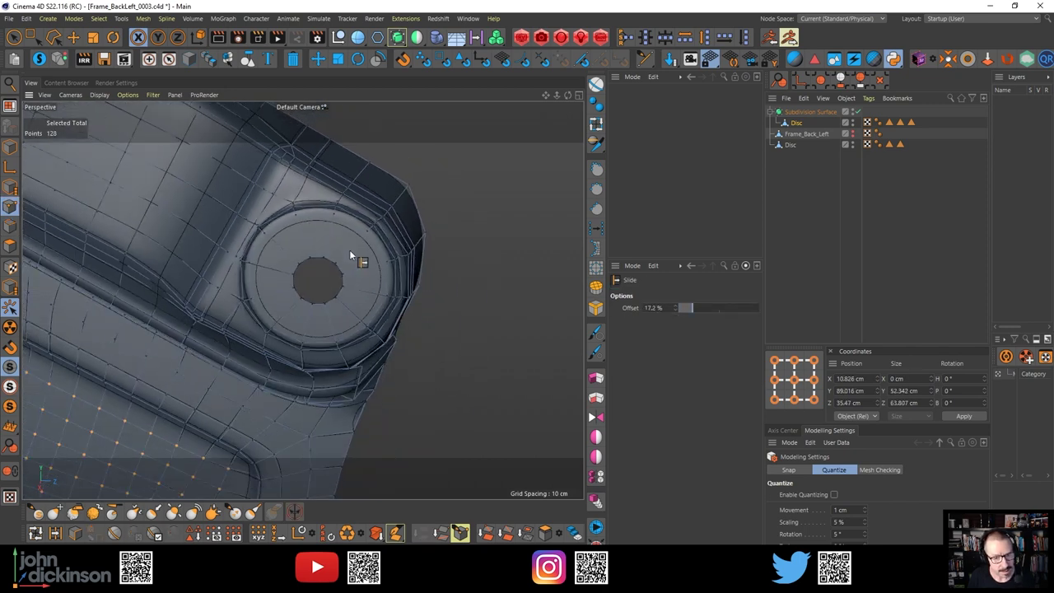
Disable the Subdivision Surface and slide a point on the hole ring's lower edge by about 8.8%
left_click_drag(349, 250, 355, 349, "alt")
scroll(362, 354, "up", 5)
key("q")
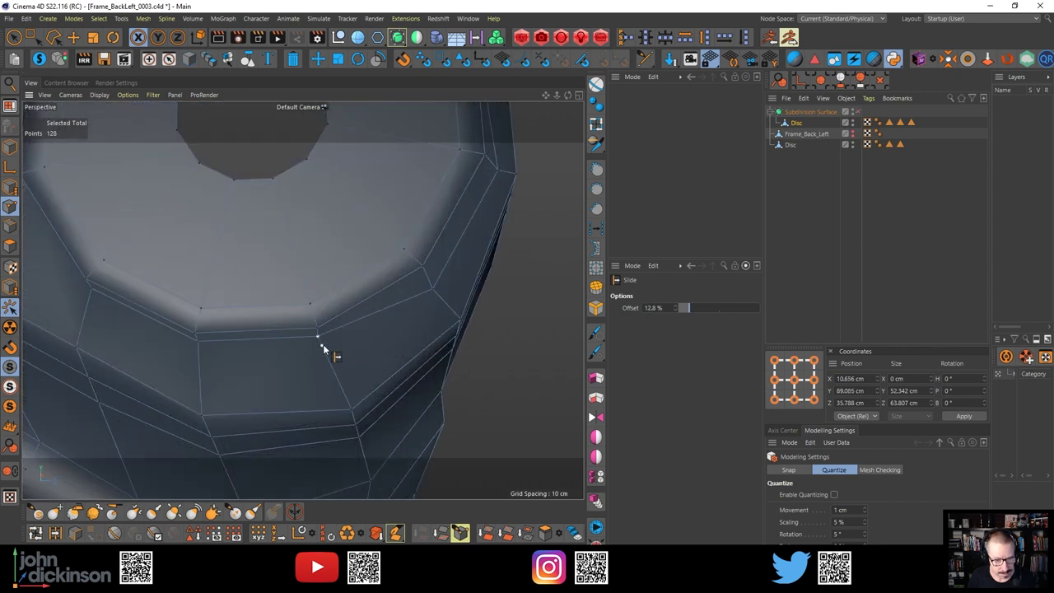
left_click_drag(322, 342, 333, 355)
scroll(322, 339, "down", 4)
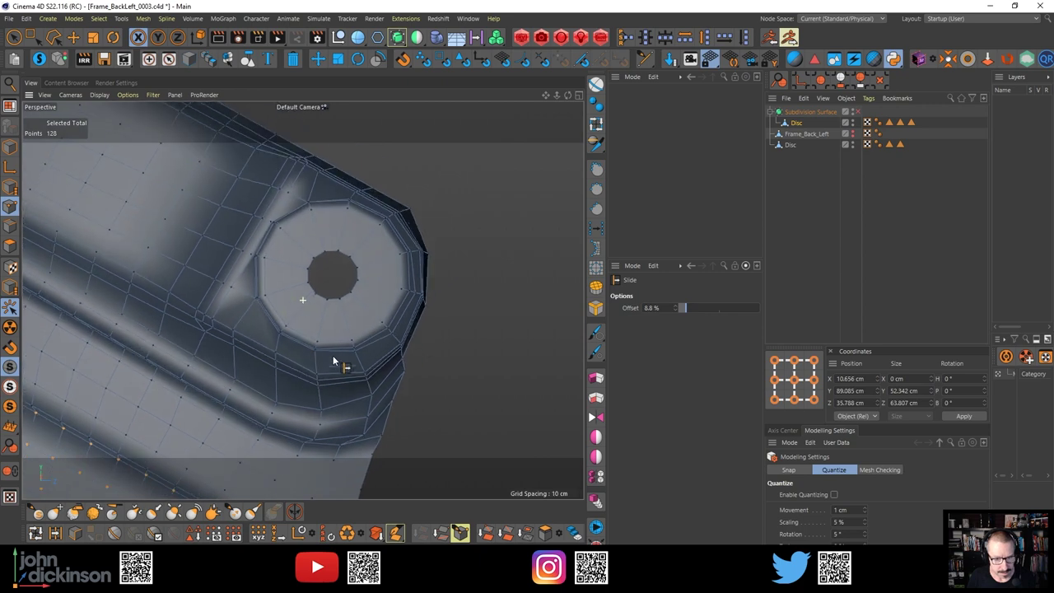
Slide a point on the hole ring's outer side by about 13%
scroll(399, 272, "up", 2)
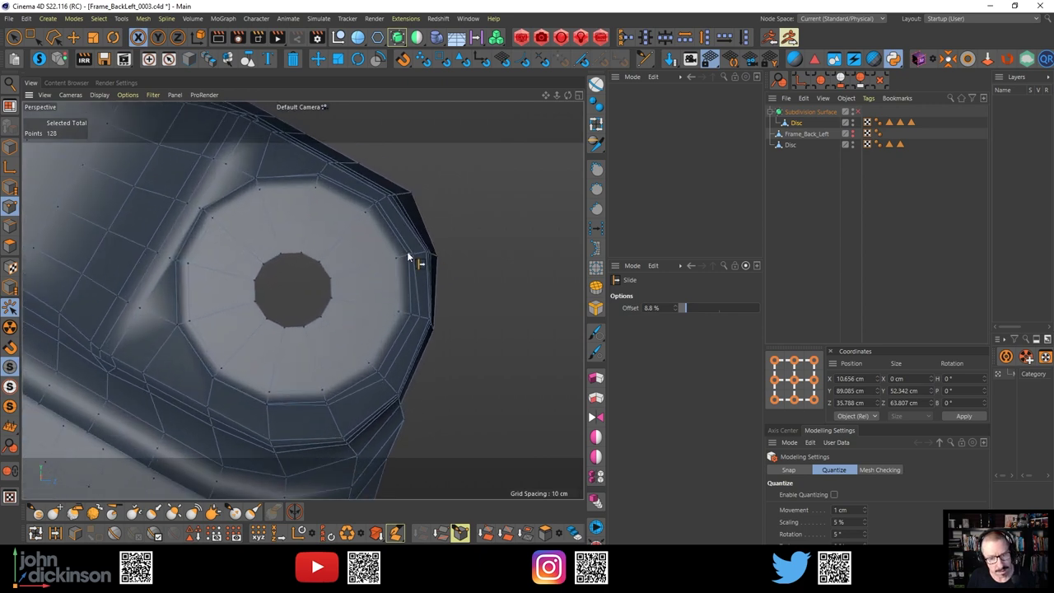
left_click_drag(413, 254, 391, 259)
scroll(413, 256, "down", 3)
scroll(375, 241, "up", 3)
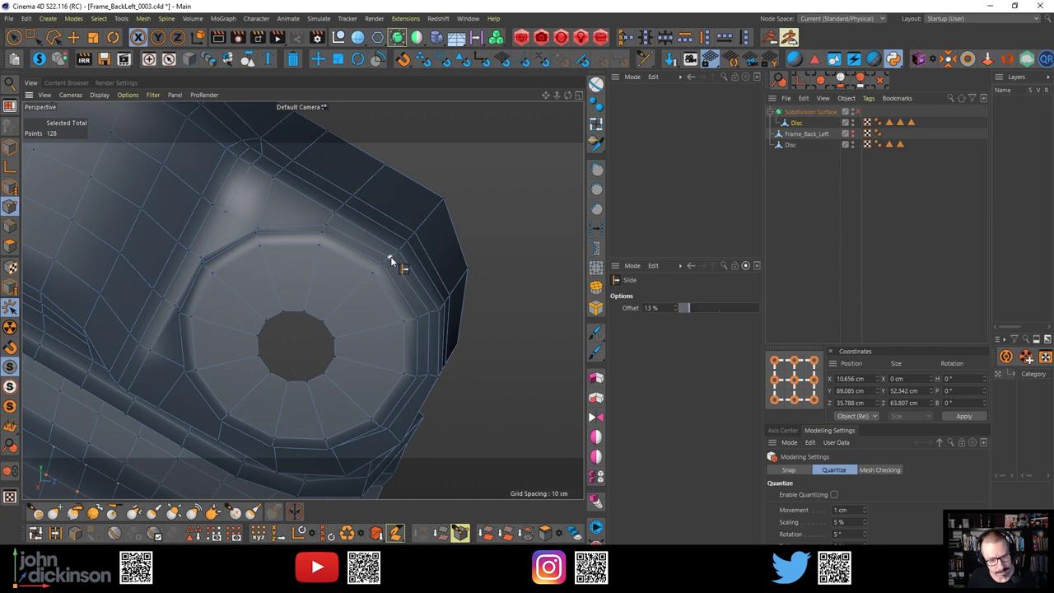
Check the smoothed hole corner in a render preview and return to the unsmoothed mesh
scroll(391, 257, "down", 3)
left_click_drag(500, 308, 744, 325, "alt")
key("ctrl+r")
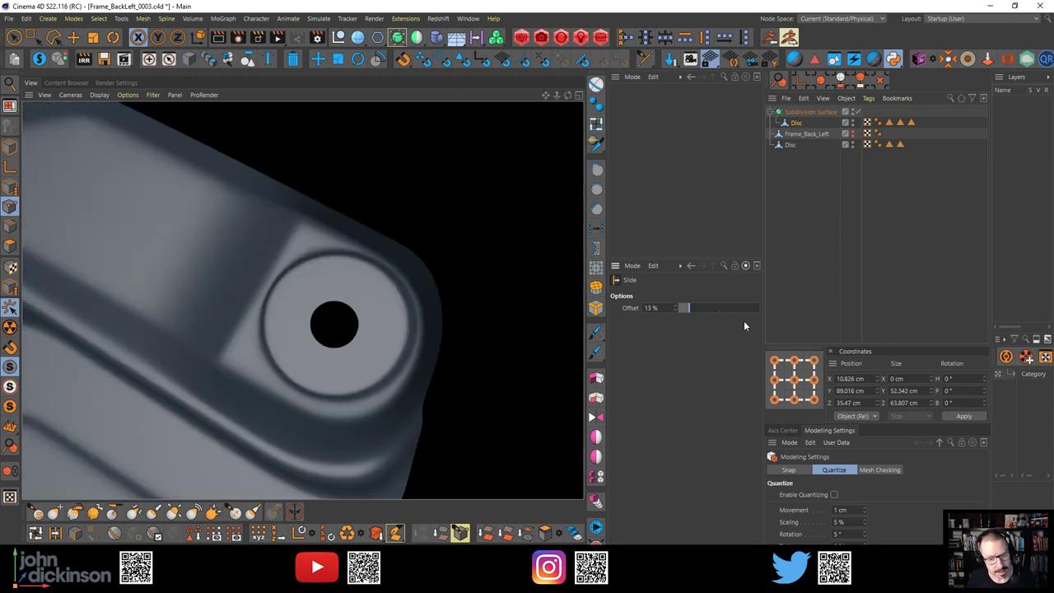
left_click_drag(432, 311, 440, 247, "alt")
key("q")
scroll(428, 285, "up", 3)
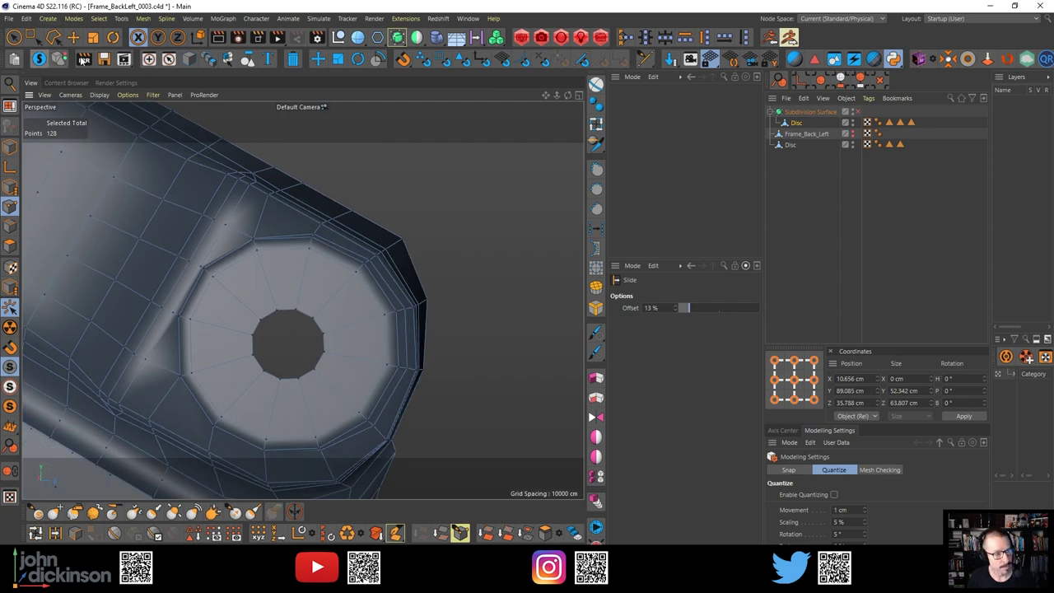
Move the outermost rim point above the hole ring slightly inward to about Y 138.07 cm and Z 88.7 cm
key("e")
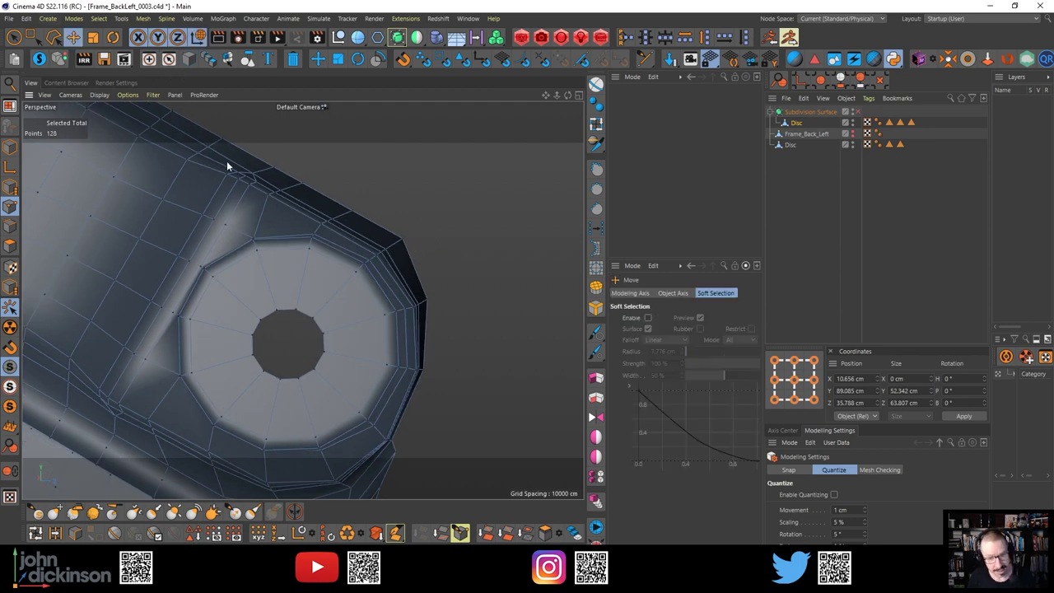
left_click(404, 240)
scroll(403, 250, "up", 5)
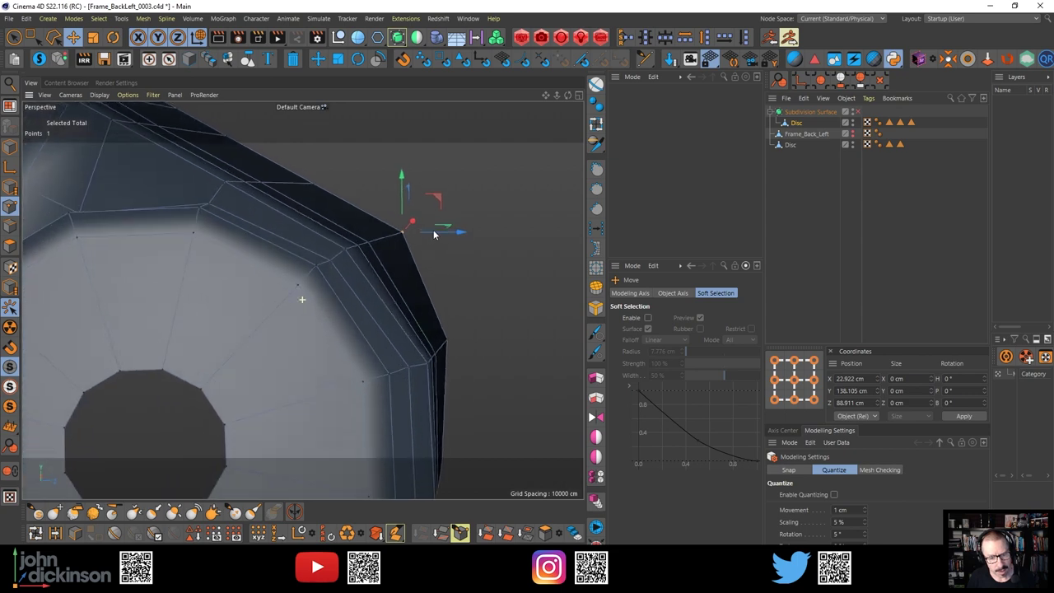
left_click_drag(436, 229, 421, 205, "alt")
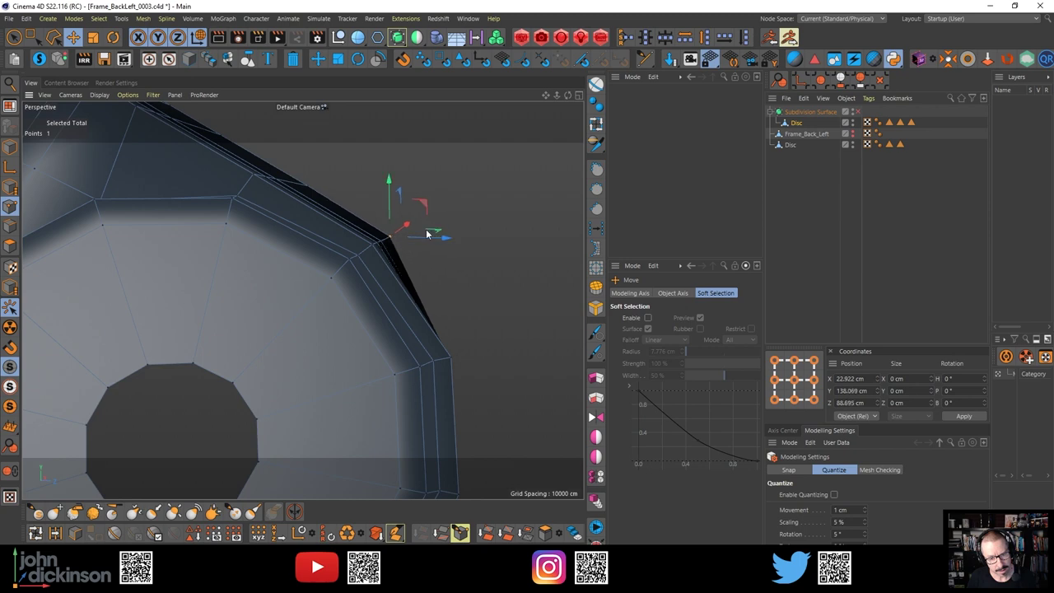
scroll(430, 229, "down", 5)
Select the single edge on the outer side of the hole ring and move it inward to about X 32.89 cm and Z 87.92 cm
left_click_drag(394, 267, 381, 274, "alt")
left_click_drag(449, 284, 460, 236, "alt")
left_click(421, 256)
scroll(429, 269, "up", 4)
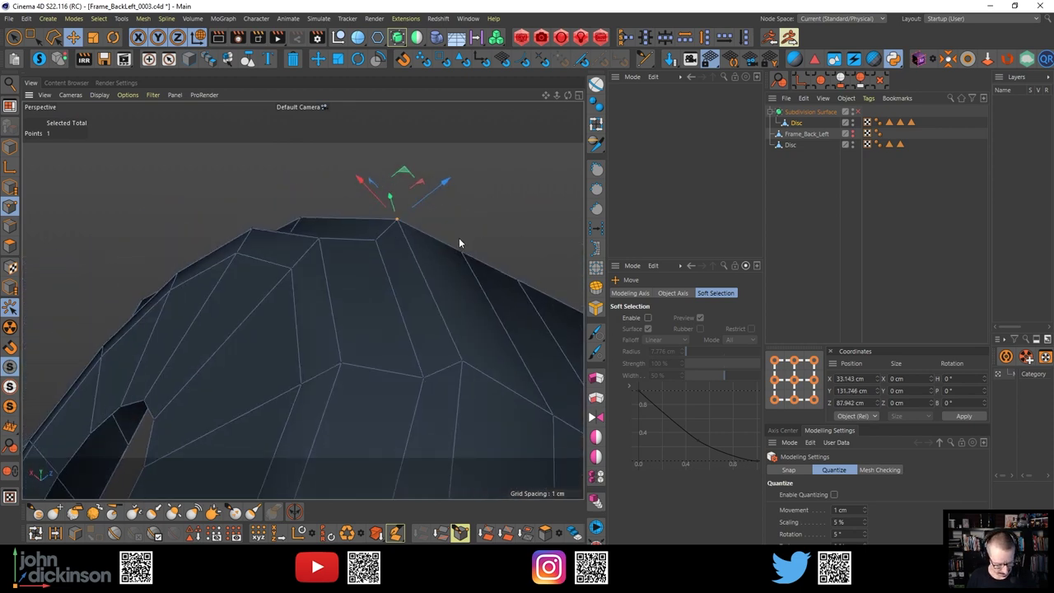
key("Return")
left_click(433, 278)
left_click_drag(432, 283, 453, 234, "alt")
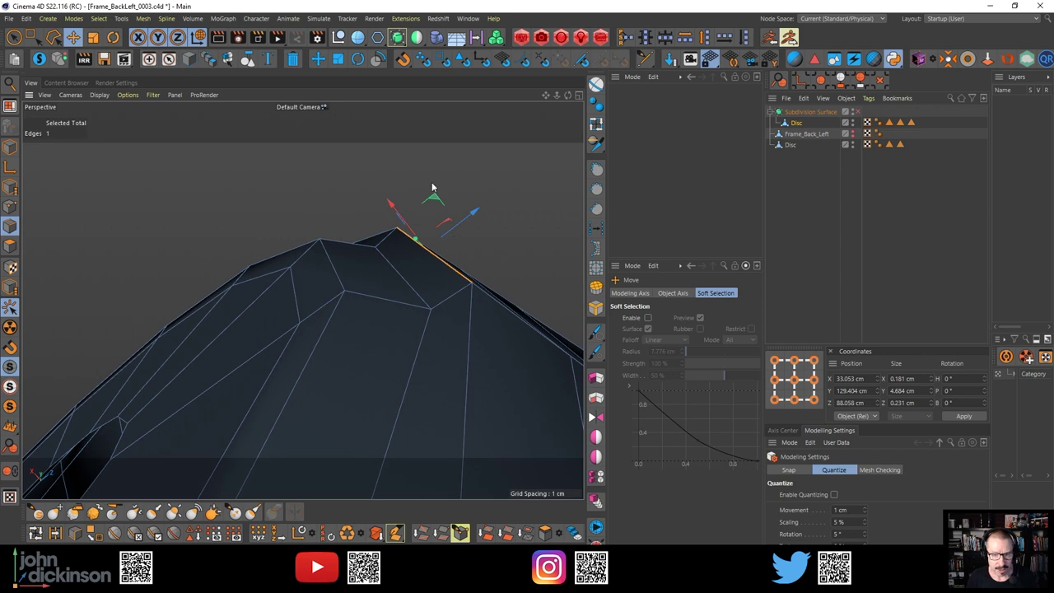
left_click_drag(434, 199, 414, 251)
right_click_drag(414, 251, 384, 268, "alt")
left_click_drag(387, 270, 419, 301, "alt")
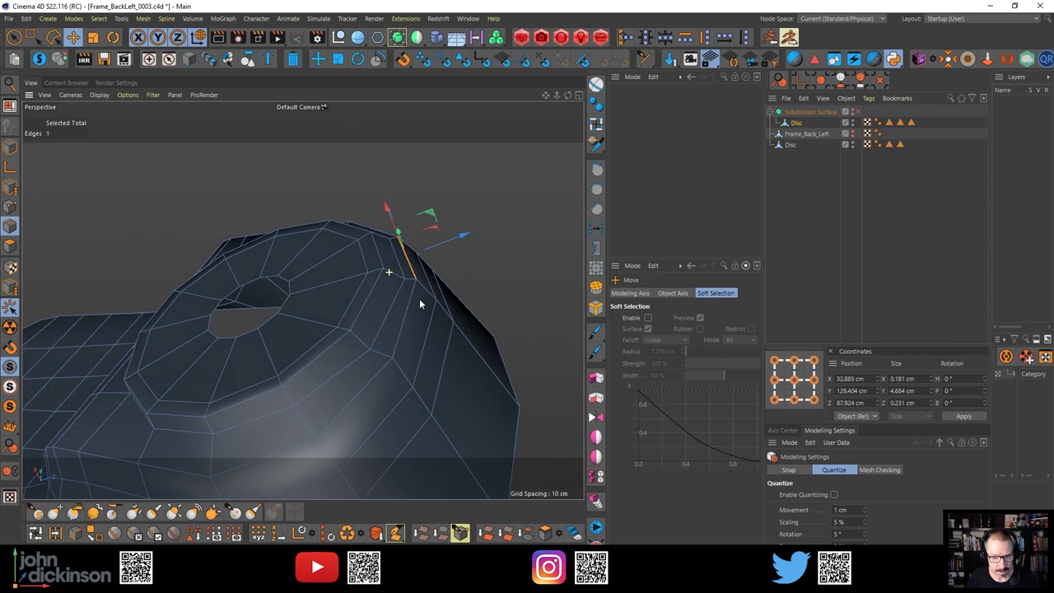
Return to point editing and move the ring's upper outer point to about X 33.41, Y 135.41 and Z 84.78 cm
left_click(392, 260)
right_click_drag(400, 256, 429, 250, "alt")
left_click_drag(429, 249, 355, 185, "alt")
key("q")
key("Return")
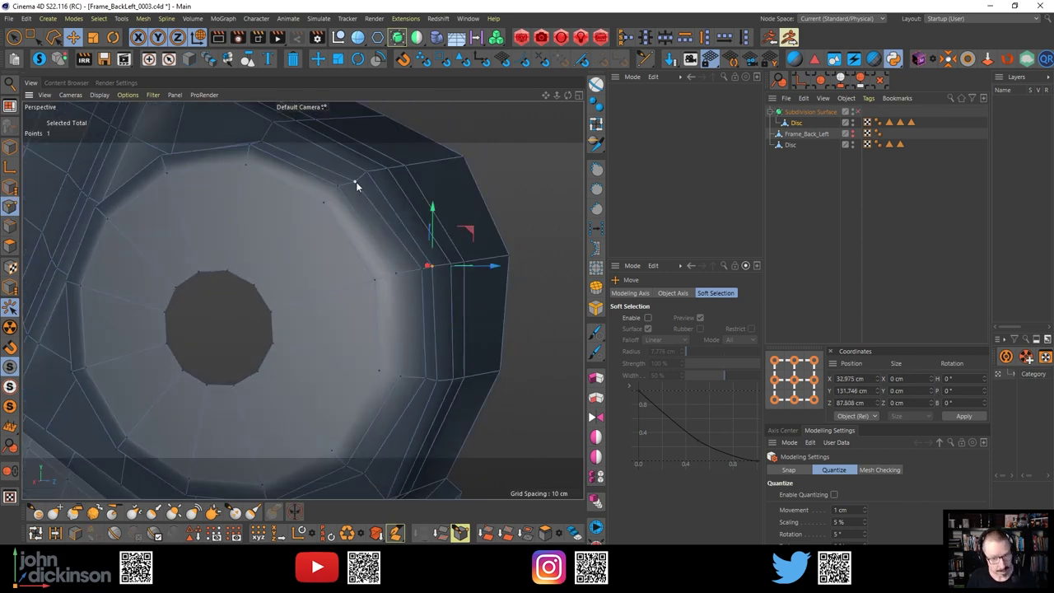
left_click(356, 181)
right_click(360, 185)
left_click(370, 170)
scroll(380, 175, "up", 10)
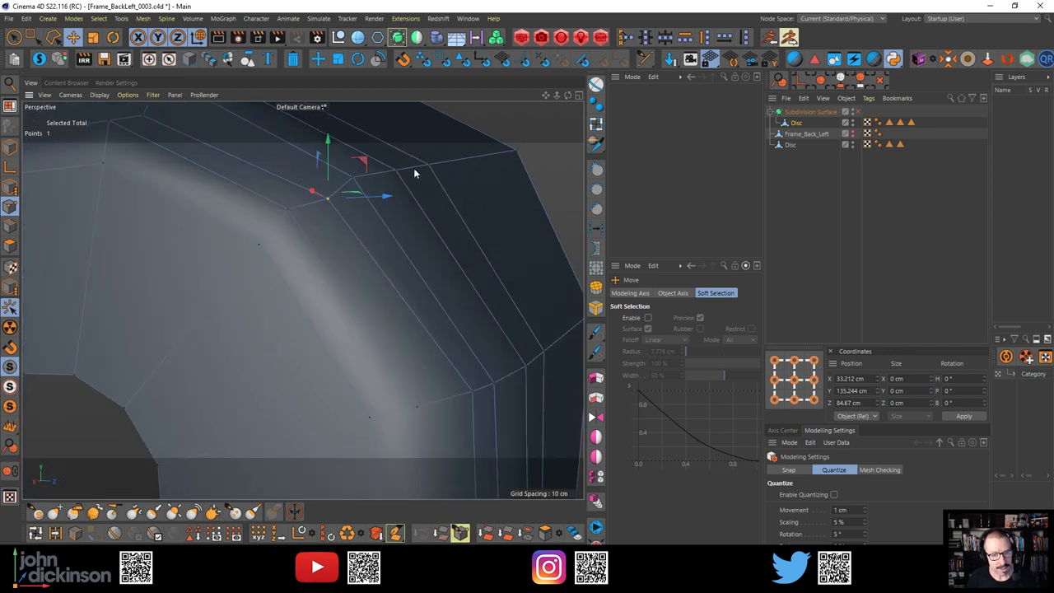
left_click_drag(320, 245, 284, 233, "alt")
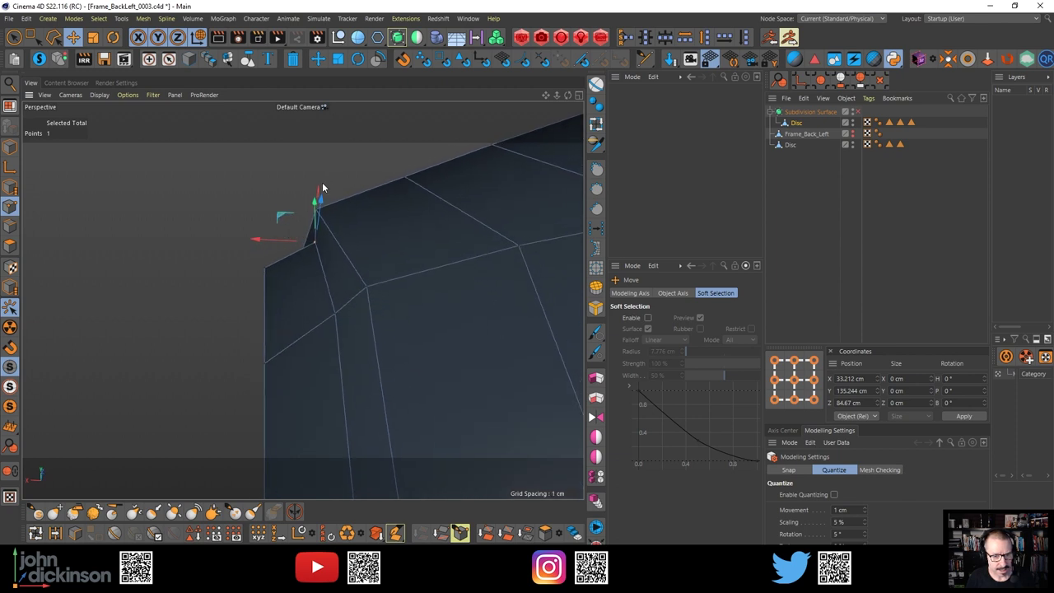
left_click_drag(318, 195, 307, 185)
Move the point on the hole ring's lower outer side to about X 33.16, Y 122.76 and Z 85.15 cm
left_click_drag(327, 235, 351, 255, "alt")
scroll(352, 255, "down", 5)
left_click_drag(337, 295, 416, 263, "alt")
mouse_move(395, 301)
left_mouse_down("alt")
mouse_move(405, 276)
mouse_move(398, 296)
mouse_move(386, 298)
mouse_move(386, 281)
mouse_move(405, 290)
mouse_move(395, 275)
mouse_move(426, 270)
mouse_move(407, 284)
left_mouse_up("alt")
right_click_drag(407, 284, 462, 257, "alt")
left_click_drag(438, 255, 362, 359, "alt")
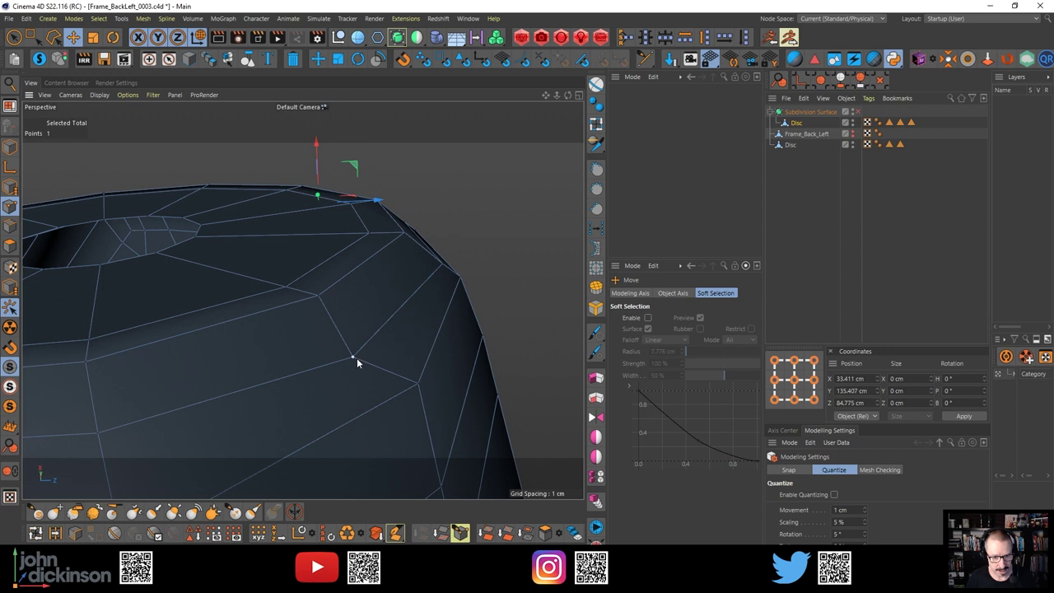
left_click(357, 358)
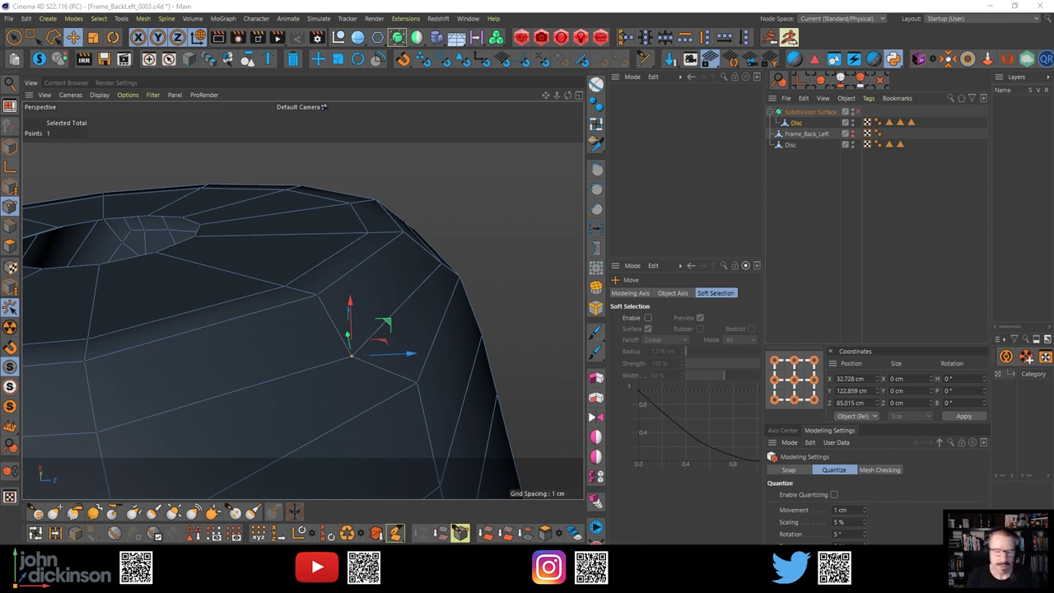
right_click_drag(454, 307, 375, 292, "alt")
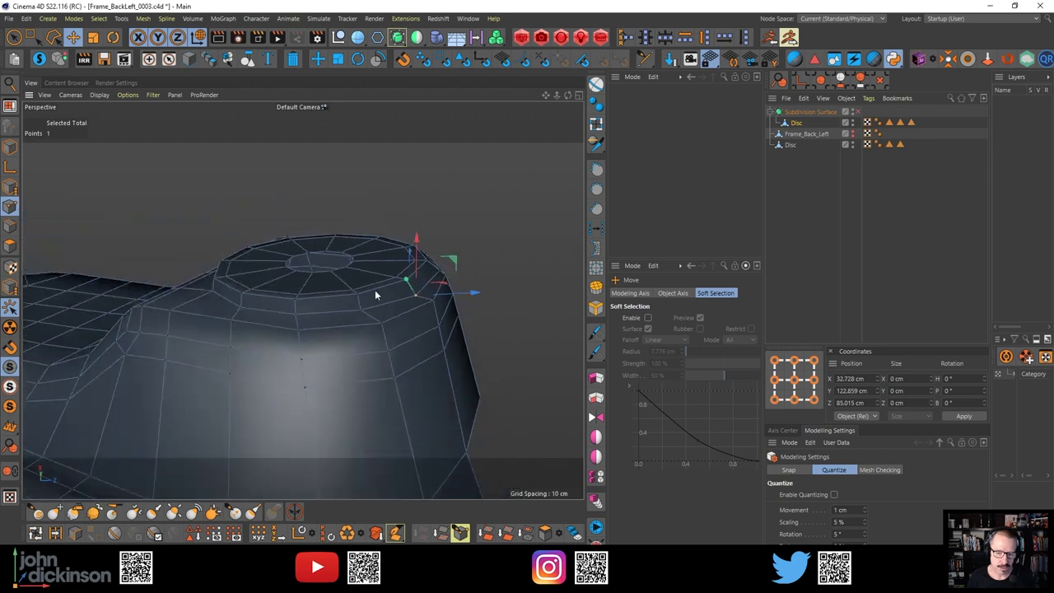
left_click_drag(376, 289, 385, 340, "alt")
right_click_drag(403, 313, 435, 294, "alt")
left_click_drag(435, 294, 433, 221, "alt")
left_click_drag(443, 261, 300, 321, "alt")
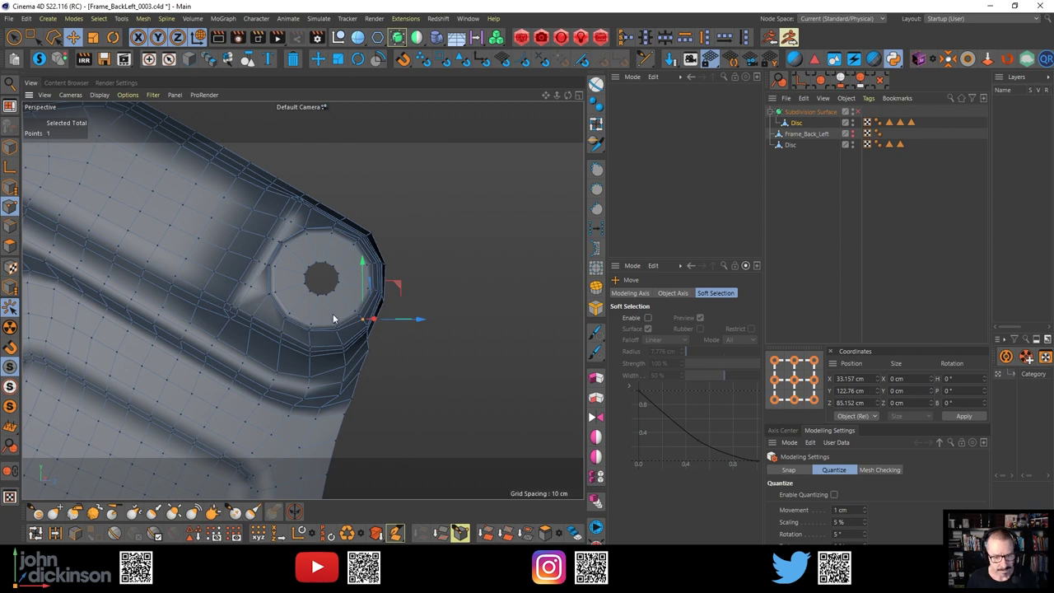
Enable the Subdivision Surface and check the hole corner's smoothed shape in a render preview and from the side
key("q")
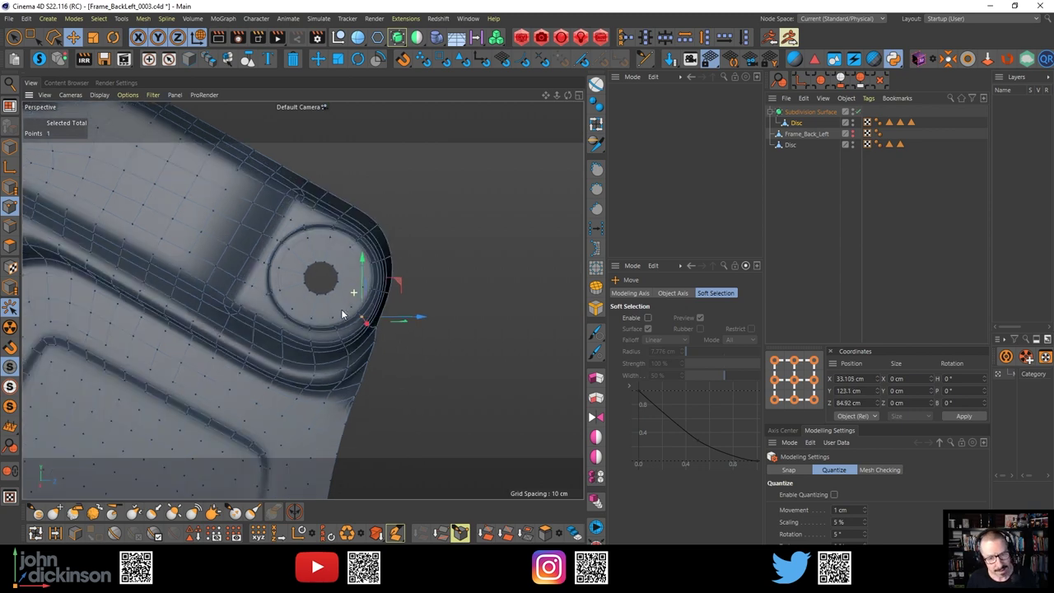
key("ctrl+r")
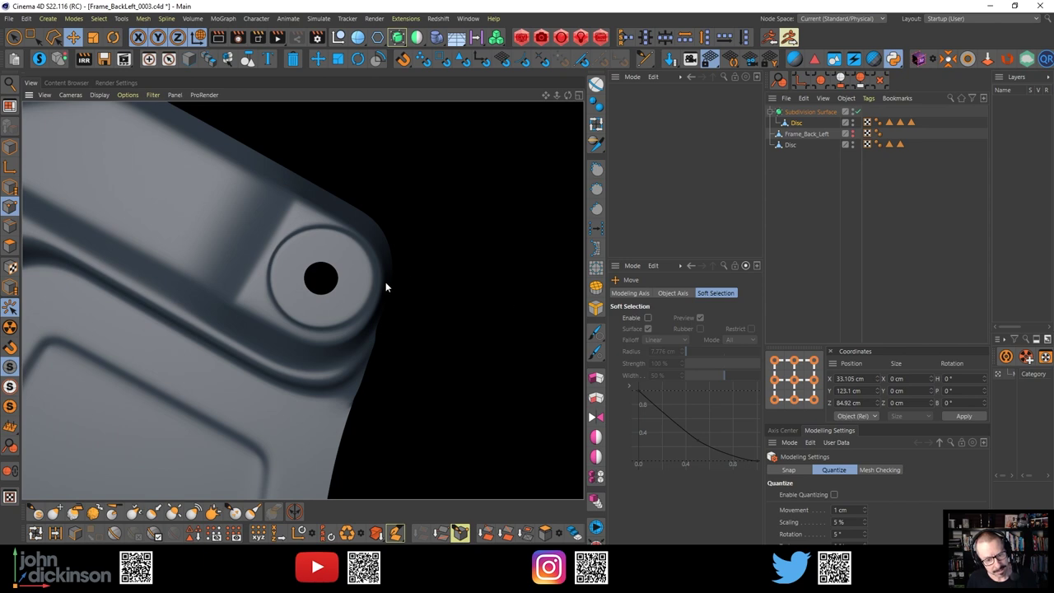
scroll(388, 283, "up", 3)
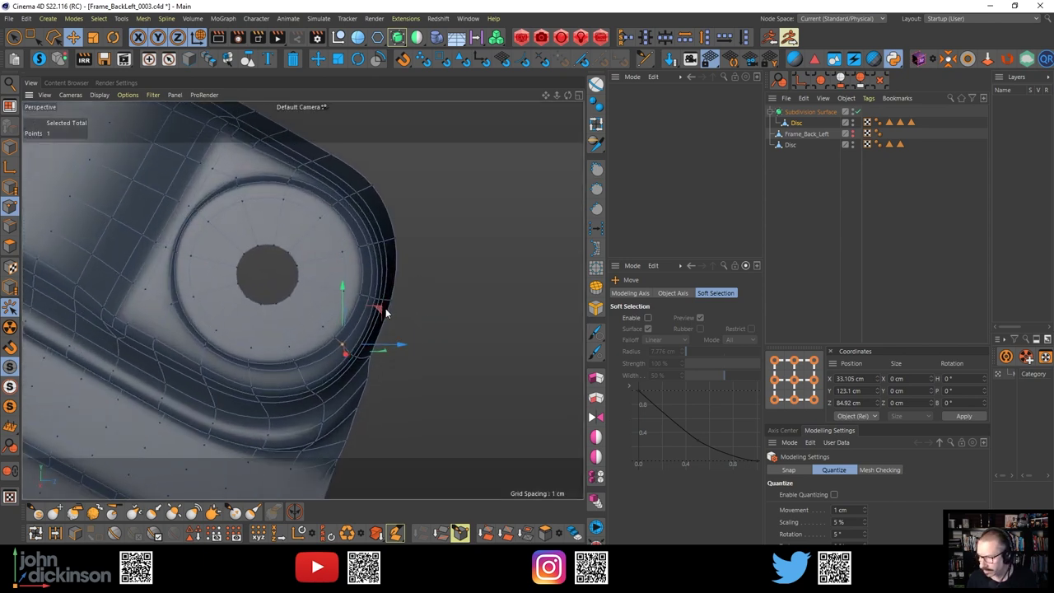
left_click_drag(386, 312, 381, 228, "alt")
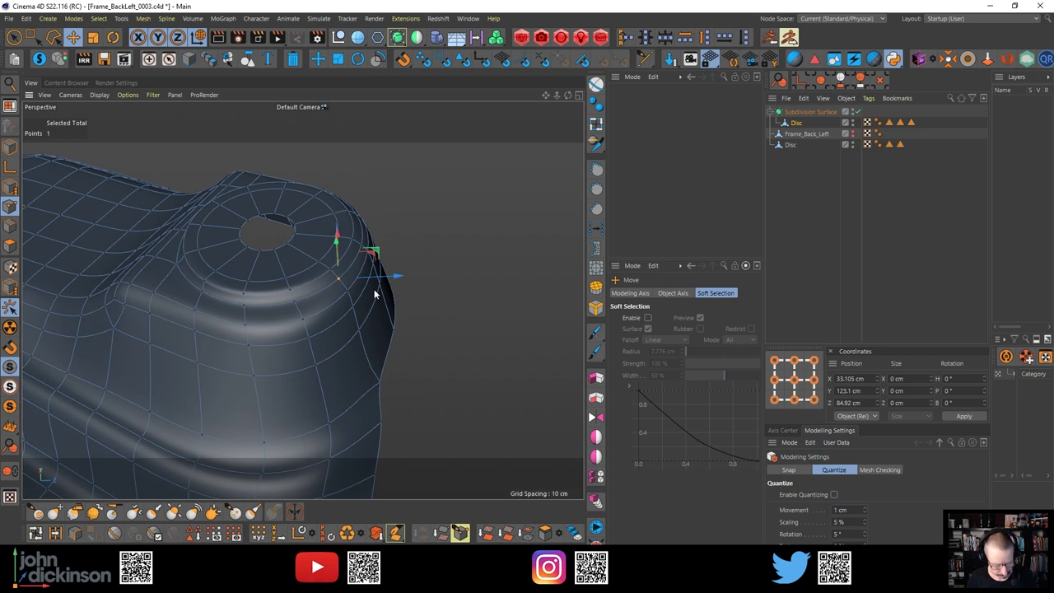
Try a loop cut at about 62.2% across the wall band below the hole ring on the unsmoothed mesh and undo it
key("q")
left_click_drag(370, 250, 380, 290, "alt")
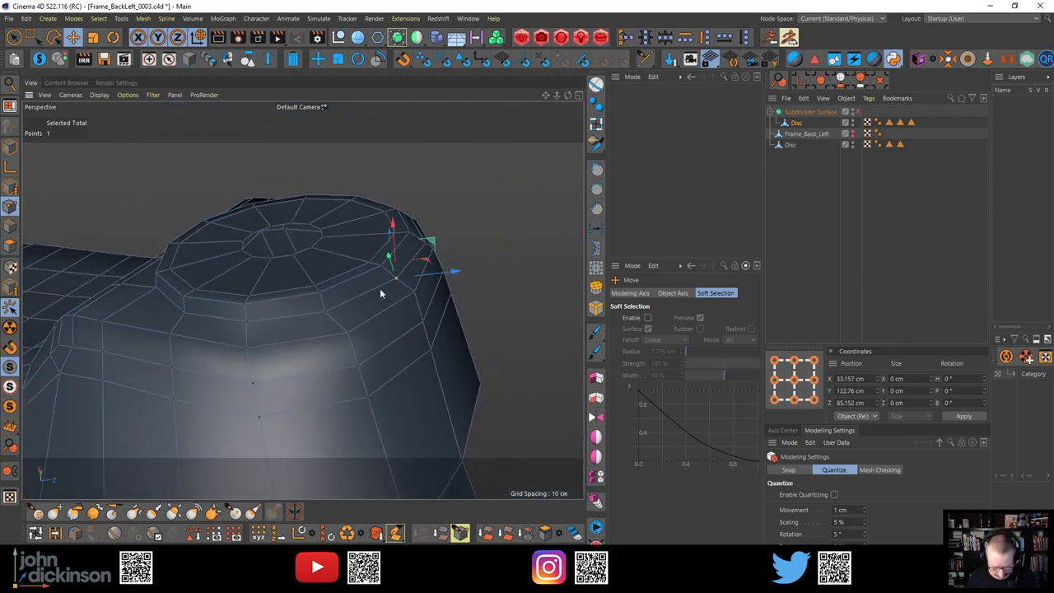
key("k")
key("l")
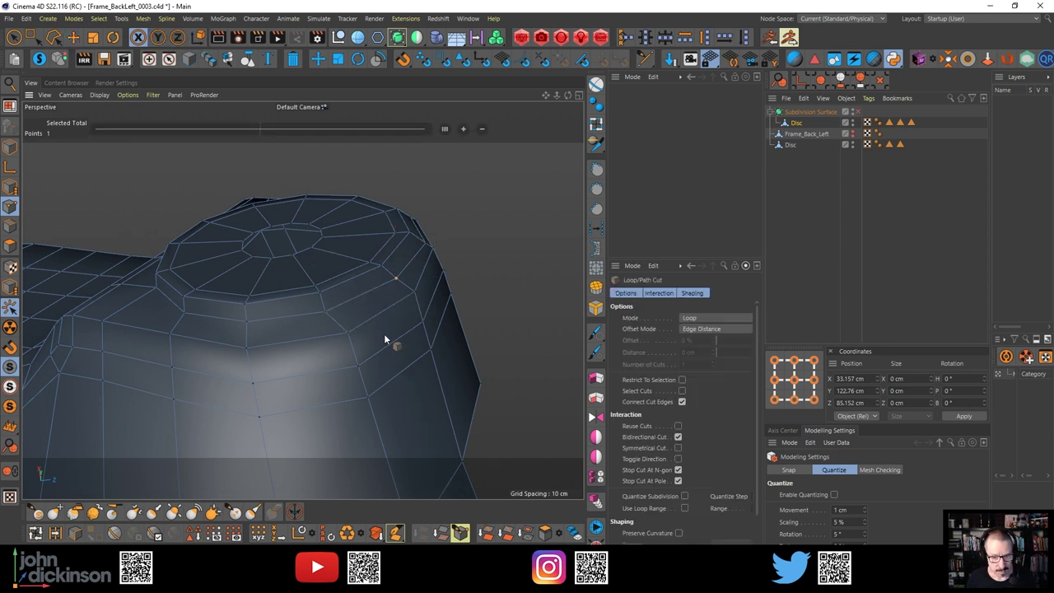
left_click(350, 356)
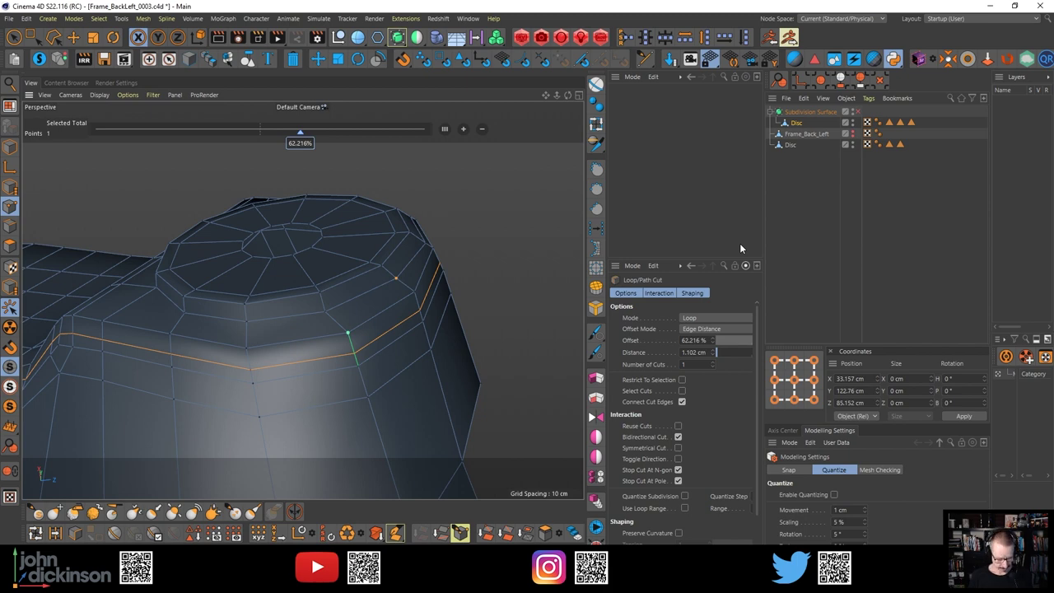
key("ctrl+z")
Examine the unsmoothed mesh around the hole ring and ridge corner from above, close up and from the side
left_click_drag(477, 245, 363, 342, "alt")
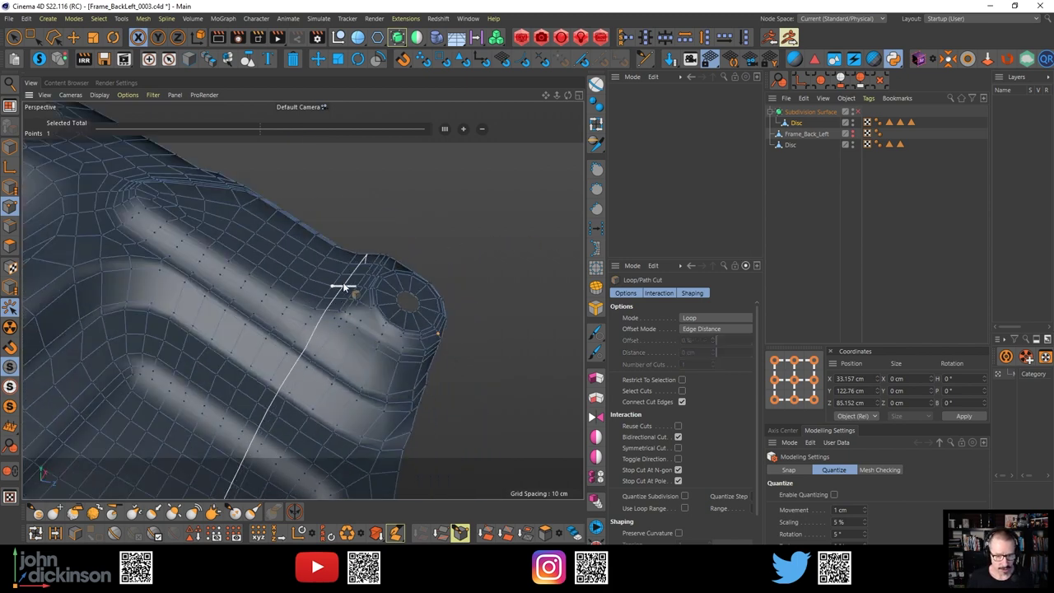
left_click_drag(347, 289, 333, 272, "alt")
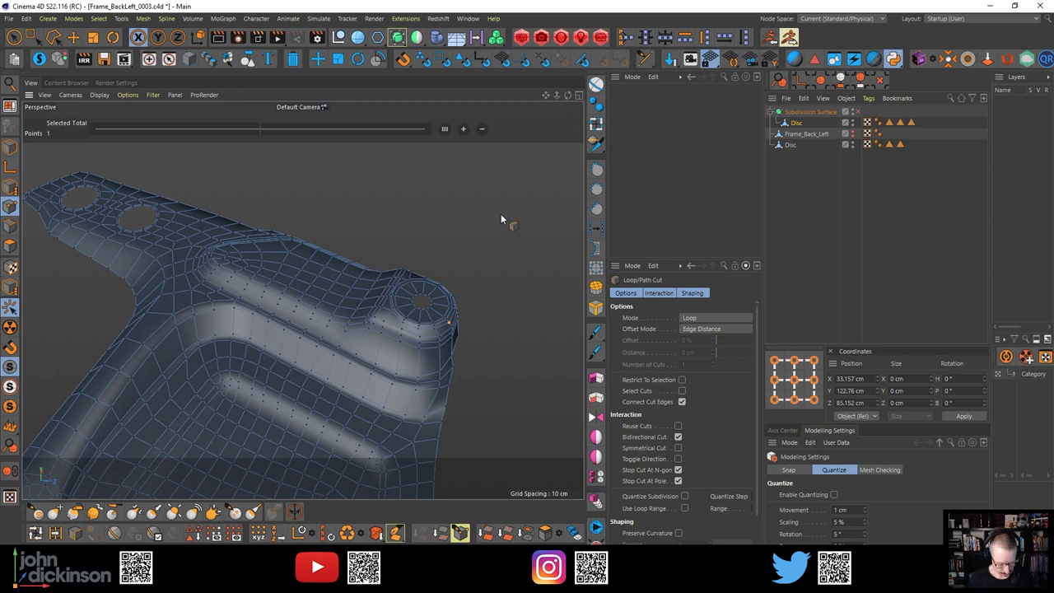
scroll(498, 217, "up", 3)
scroll(356, 312, "up", 3)
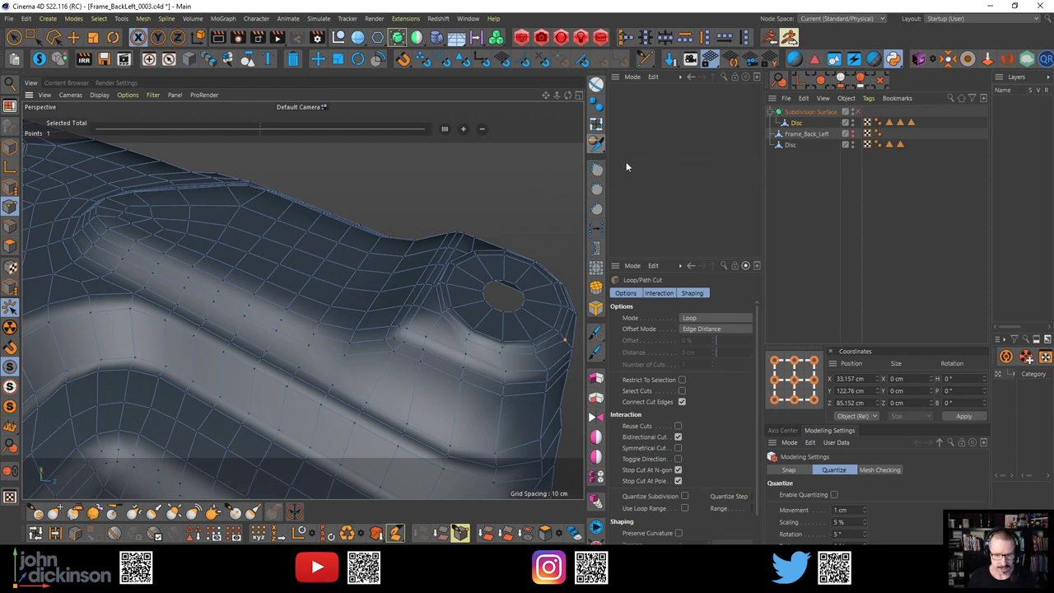
left_click_drag(366, 234, 351, 252, "alt")
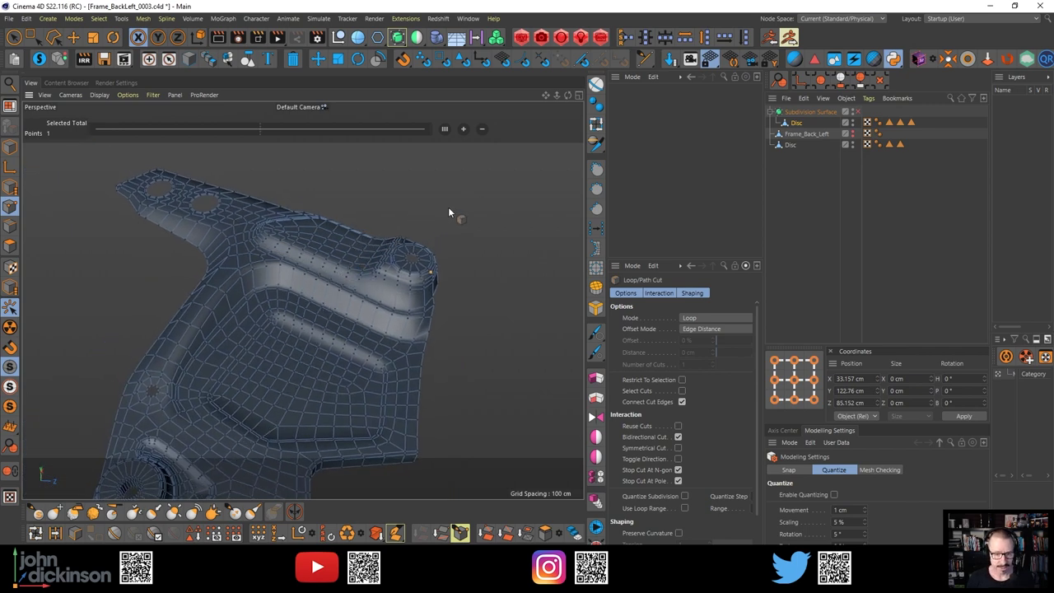
scroll(428, 269, "up", 5)
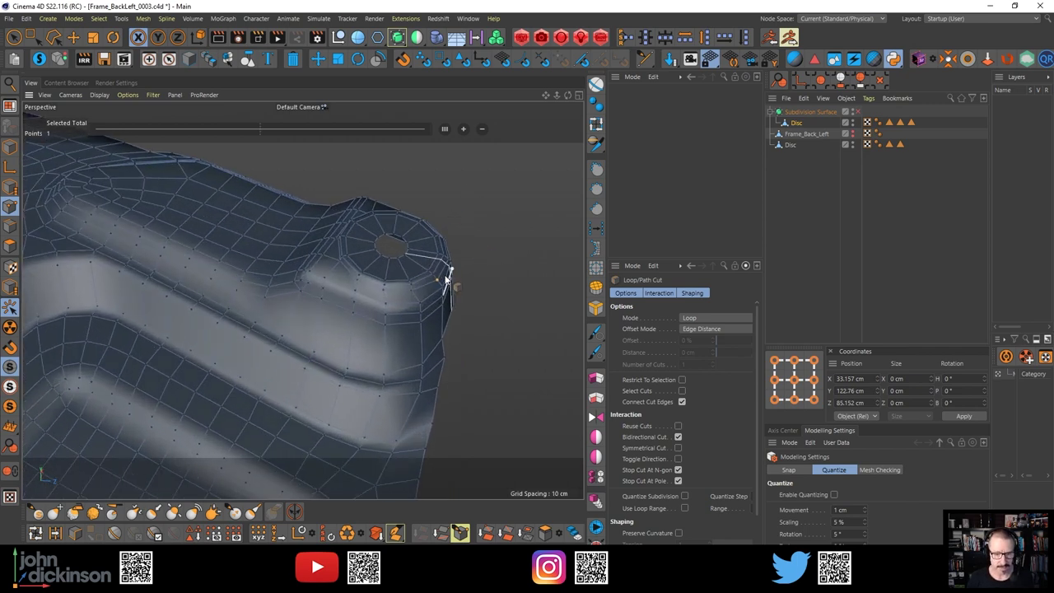
left_click_drag(442, 275, 334, 268, "alt")
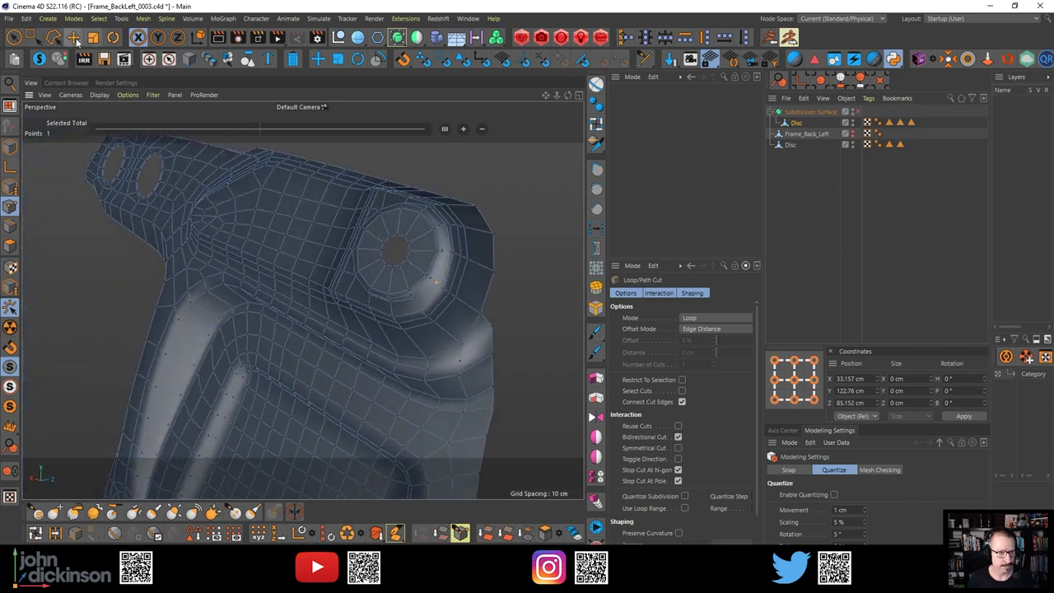
left_click(75, 38)
scroll(517, 203, "up", 3)
left_click_drag(517, 202, 459, 284, "alt")
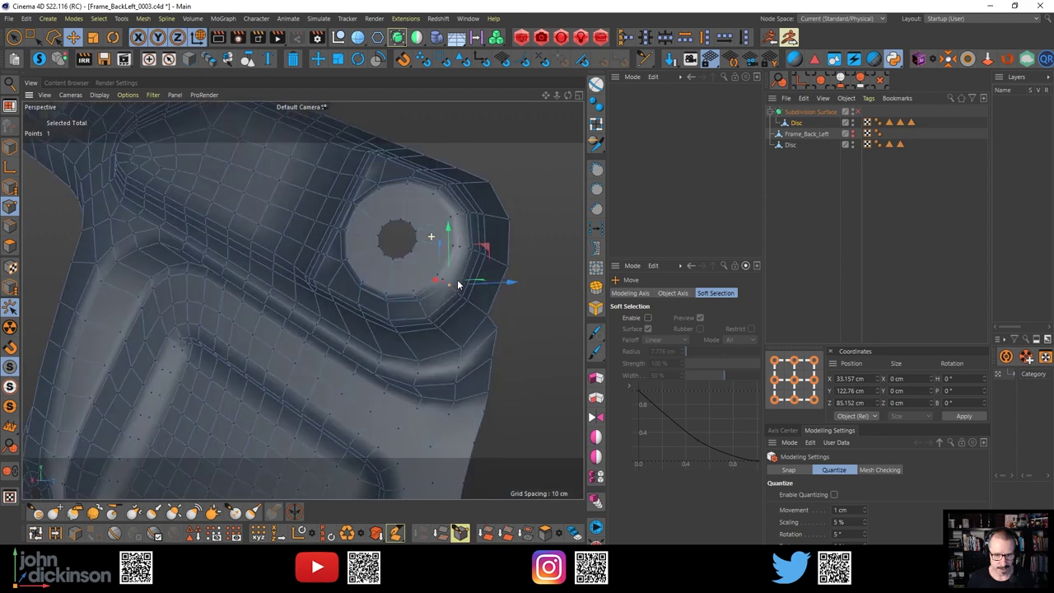
right_click_drag(458, 281, 432, 273, "alt")
left_click_drag(435, 272, 475, 236, "alt")
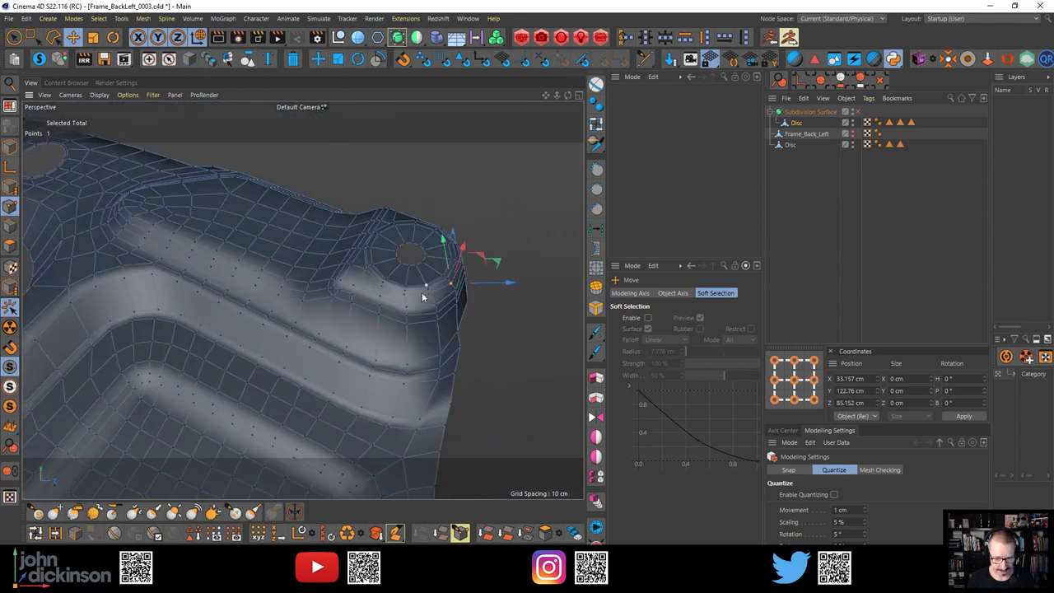
right_click_drag(386, 307, 366, 374, "alt")
left_click_drag(364, 373, 386, 283, "alt")
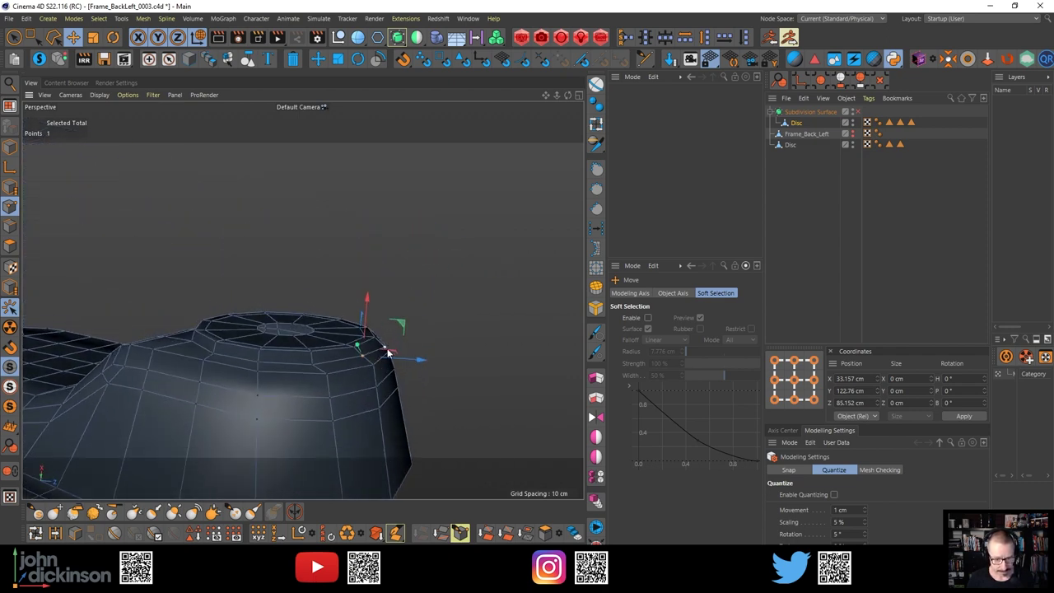
Slide the edge on the hole ring's outer bevel by about 0.36 cm and select the nine-edge loop around the rim
right_click_drag(387, 353, 363, 382, "alt")
left_click_drag(363, 382, 323, 406, "alt")
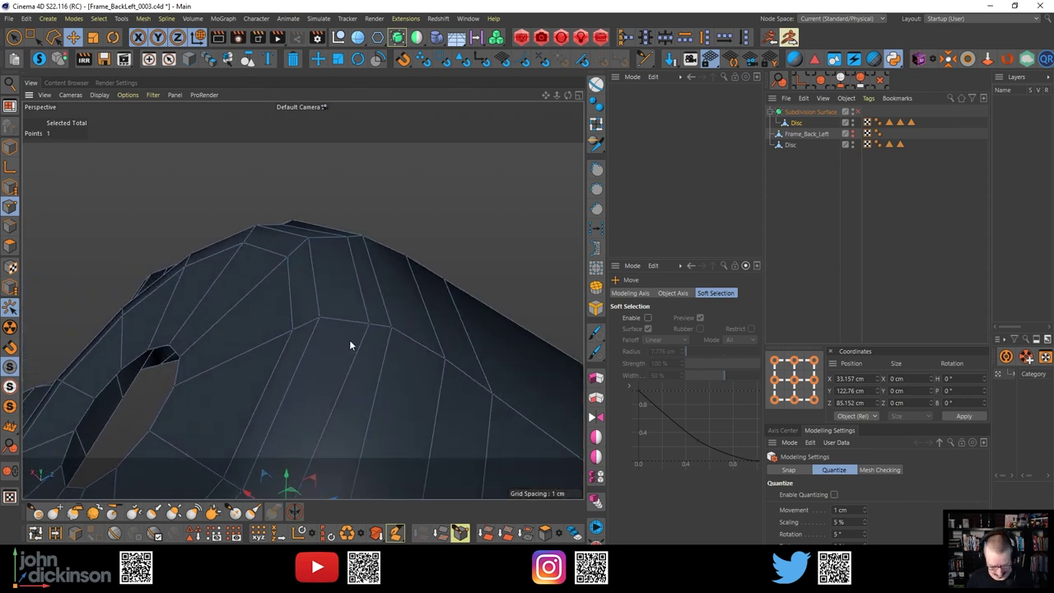
key("m")
key("o")
key("Return")
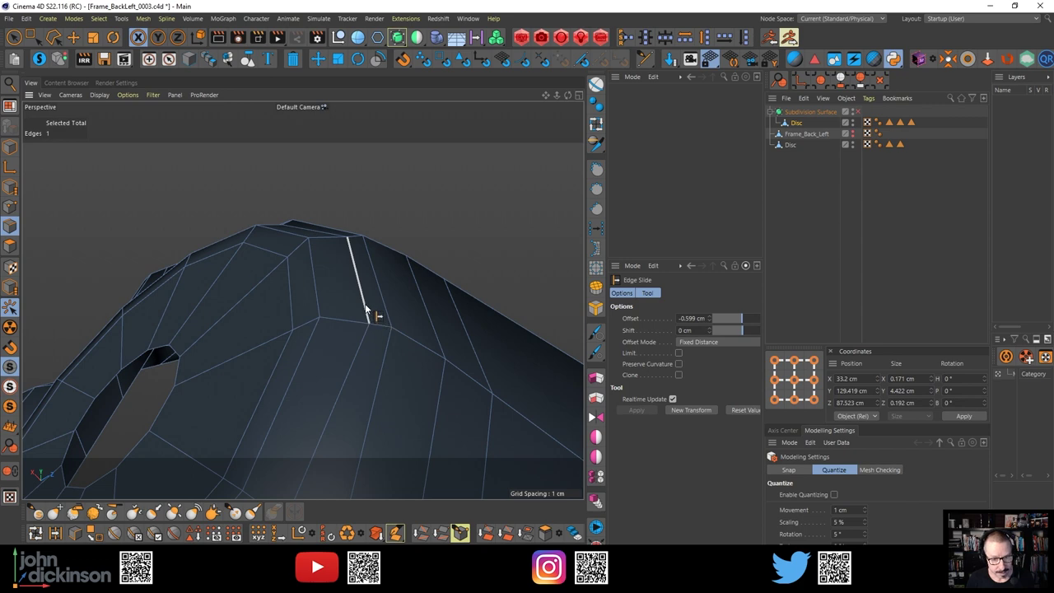
left_click_drag(347, 286, 369, 252)
right_click_drag(403, 367, 336, 413, "alt")
mouse_move(337, 412)
left_mouse_down("alt")
mouse_move(369, 438)
mouse_move(337, 426)
mouse_move(333, 438)
mouse_move(336, 396)
left_mouse_up("alt")
double_click(352, 407)
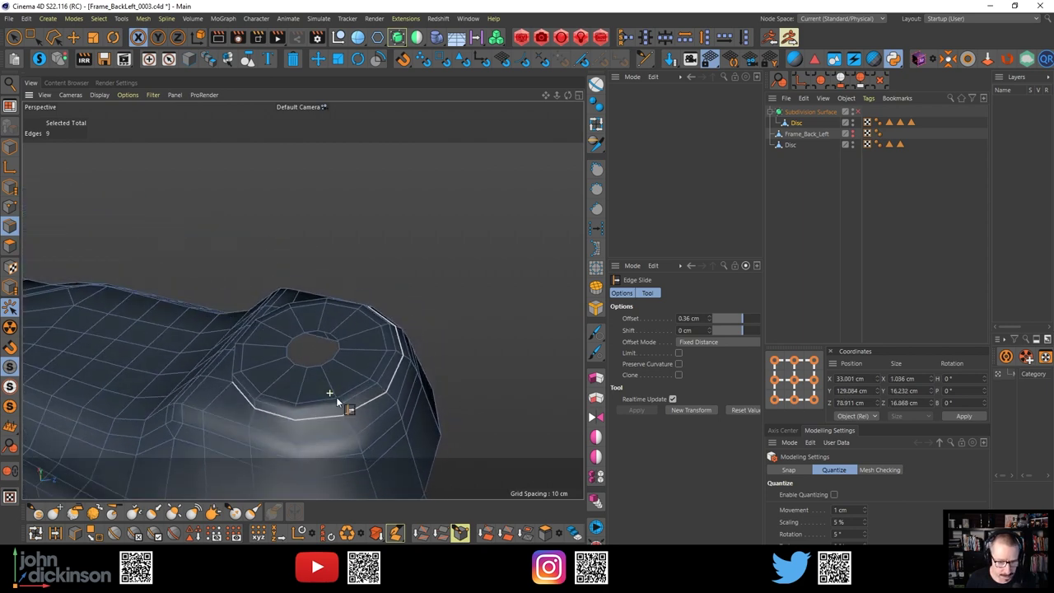
left_click_drag(303, 300, 331, 346, "alt")
scroll(377, 376, "up", 4)
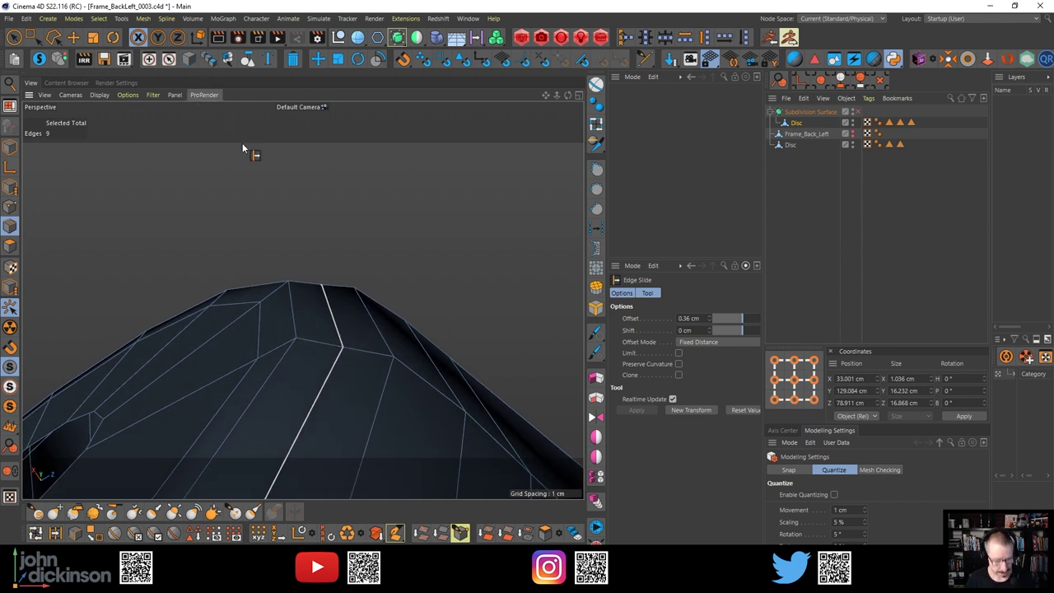
Select the two outer bevel polygons at the ring's rim and flatten them by scaling to 0% with the axis orientation set to Normal
key("ctrl+shift+a")
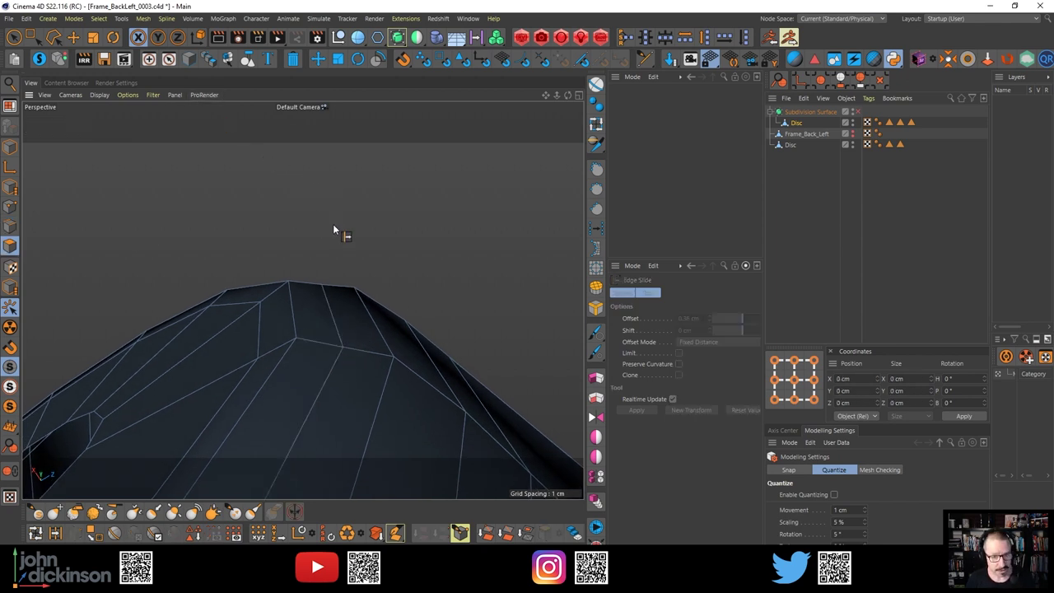
key("space")
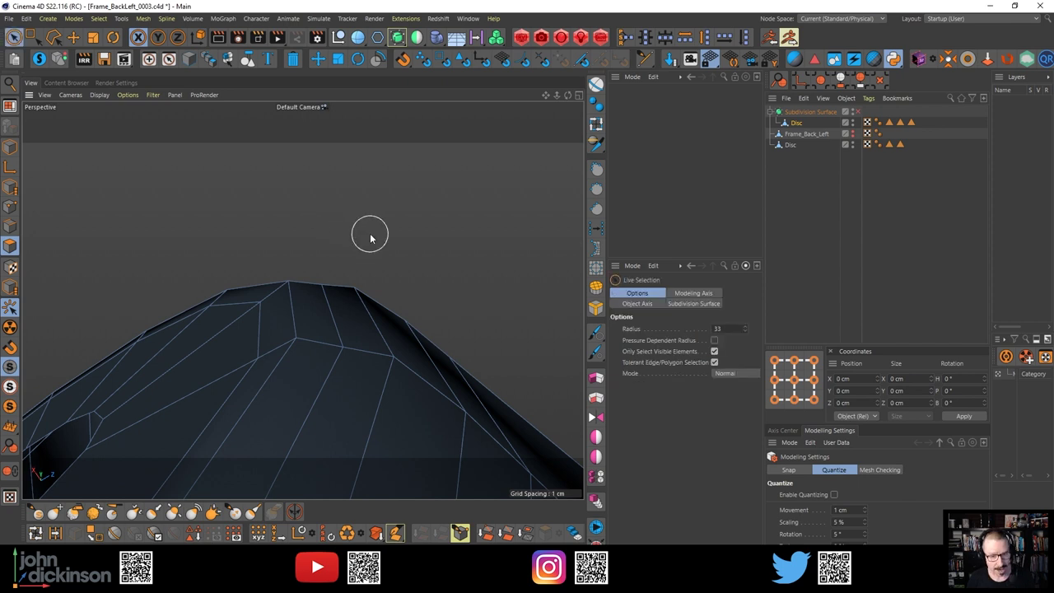
left_click(344, 318)
left_click_drag(377, 331, 381, 297, "alt")
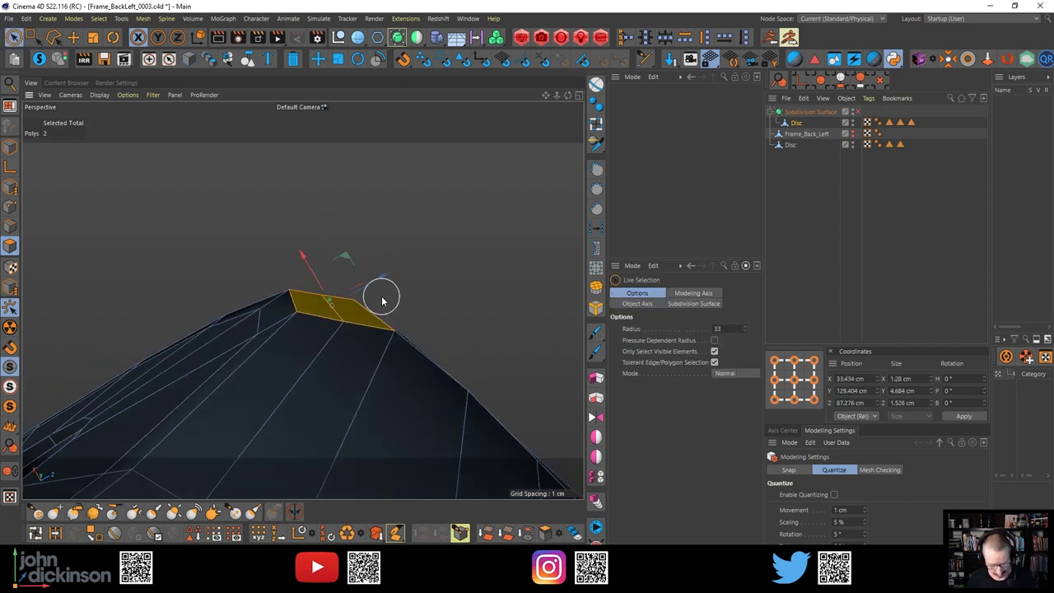
key("t")
left_click(302, 255)
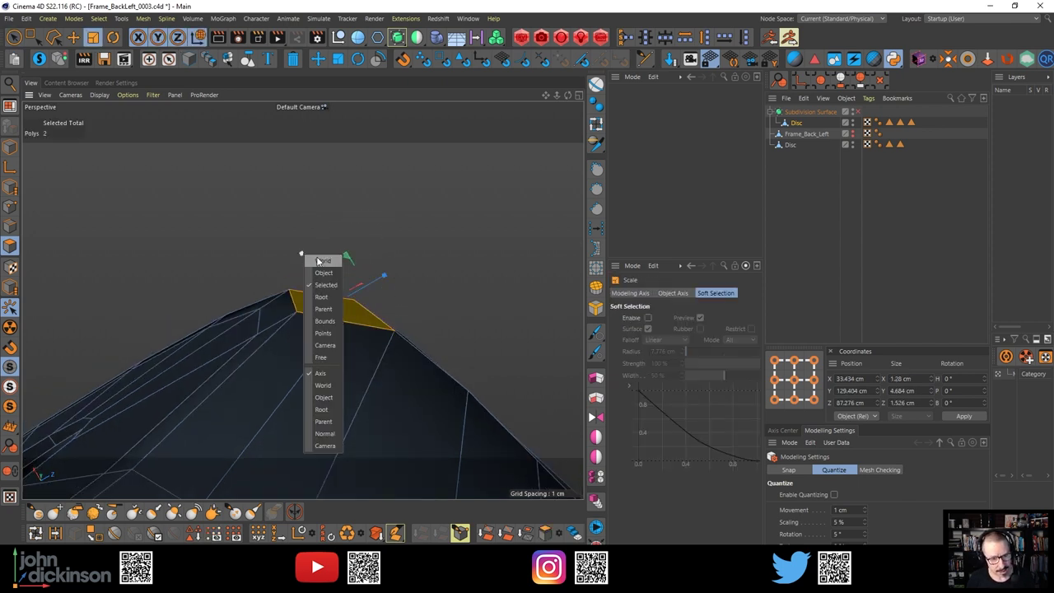
left_click(332, 435)
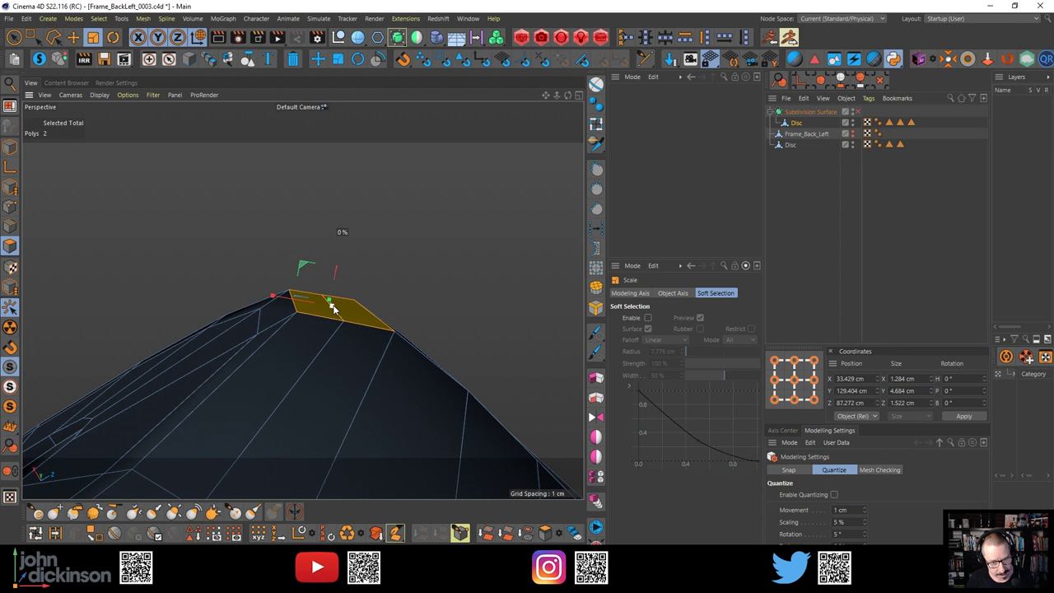
left_click_drag(334, 308, 329, 351, "alt")
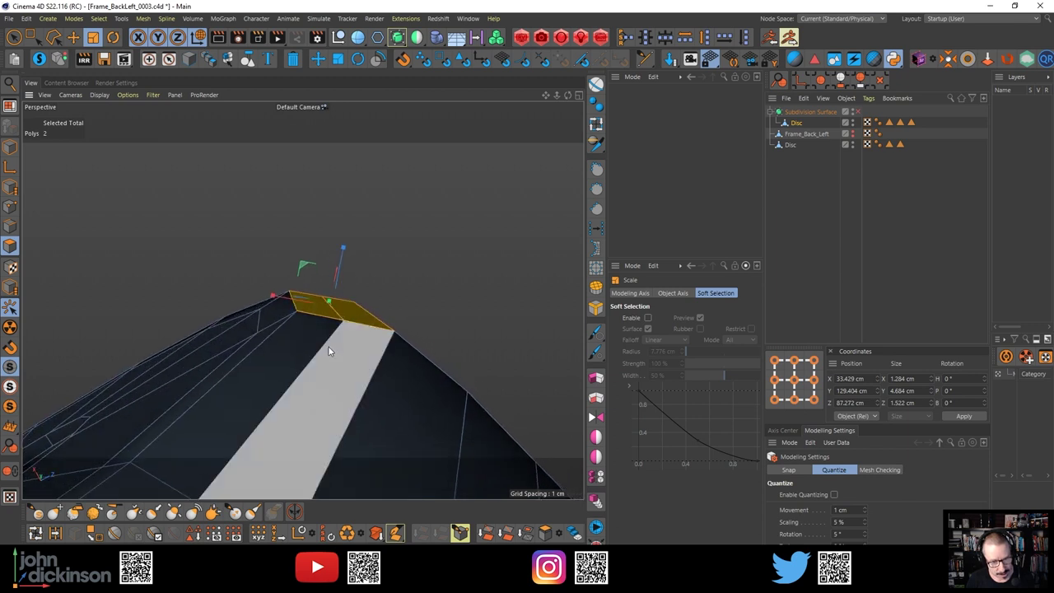
Flatten the neighbouring polygon pairs below and above on the ring's outer bevel by scaling each pair along its normal
left_click(317, 352)
left_click(345, 371, "shift")
left_click_drag(351, 396, 364, 348, "alt")
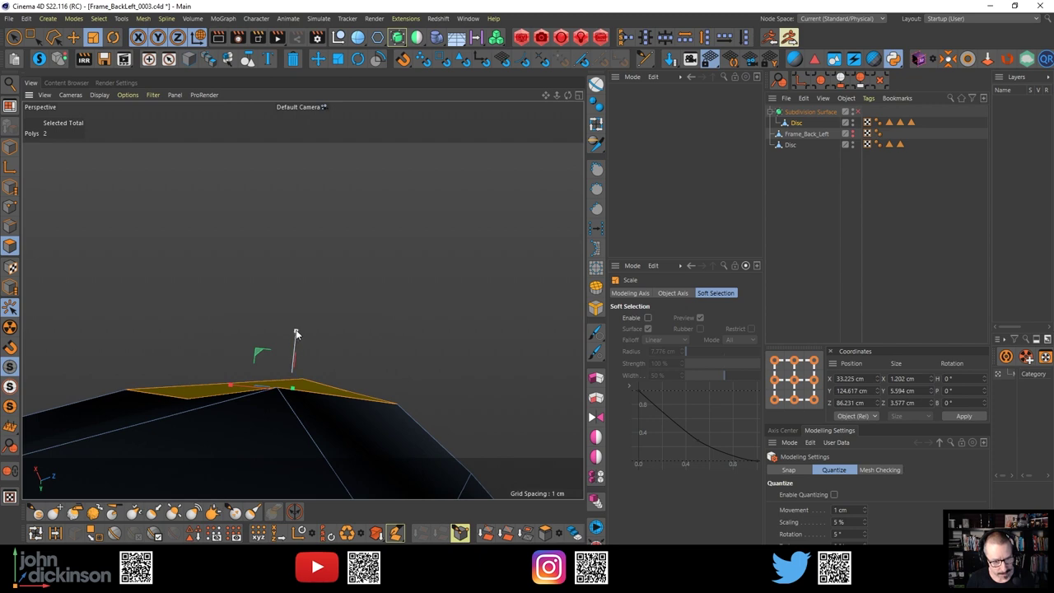
left_click_drag(297, 334, 285, 225)
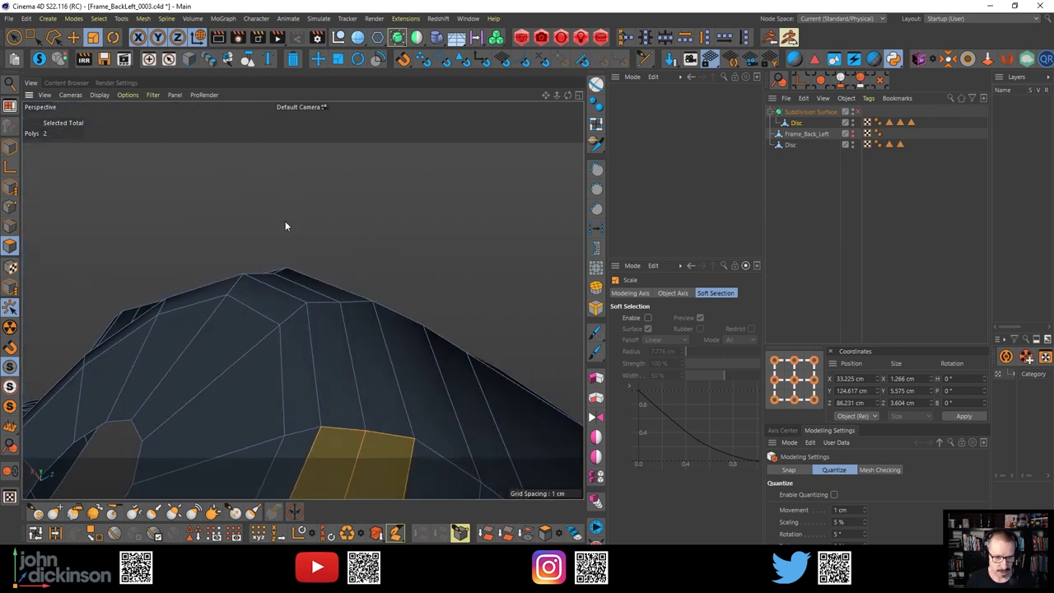
left_click(300, 284)
left_click_drag(300, 298, 301, 223, "alt")
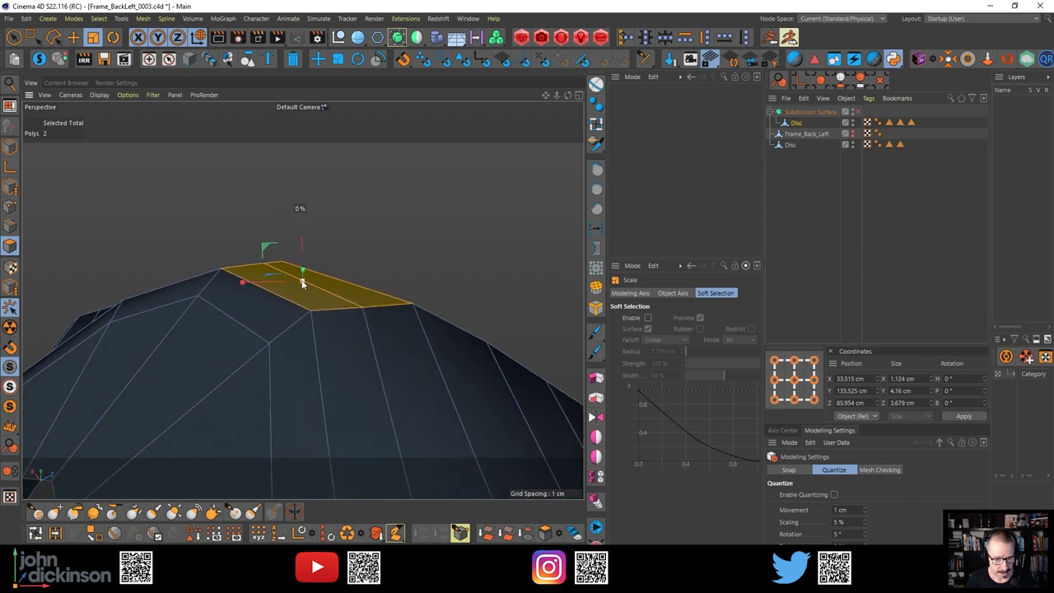
left_click_drag(303, 284, 416, 361, "alt")
Check the smoothed hole corner in a render preview and compare it with the reference photo of the real frame
scroll(425, 346, "down", 6)
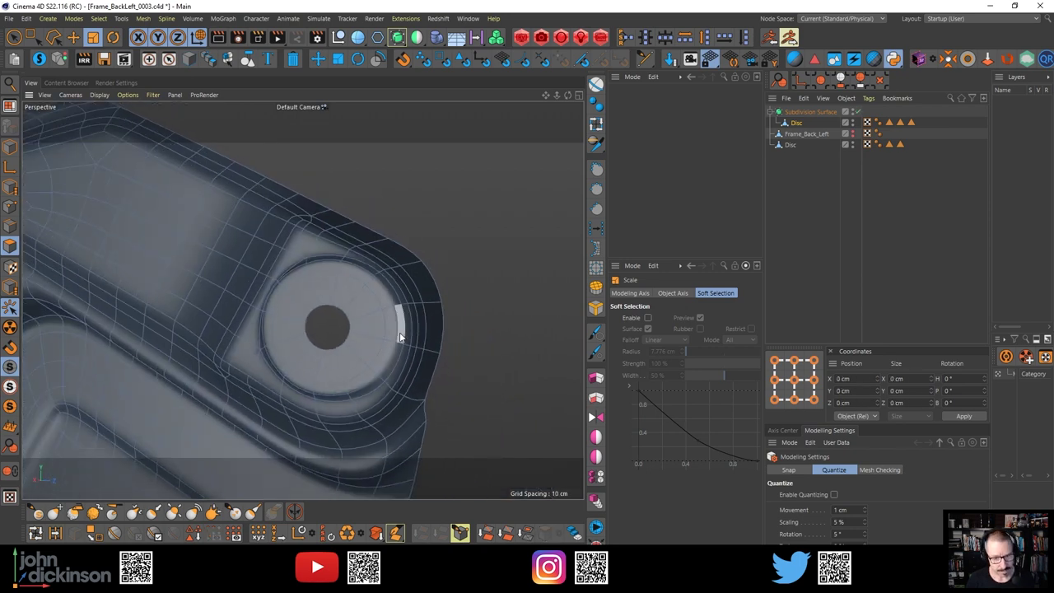
key("ctrl+r")
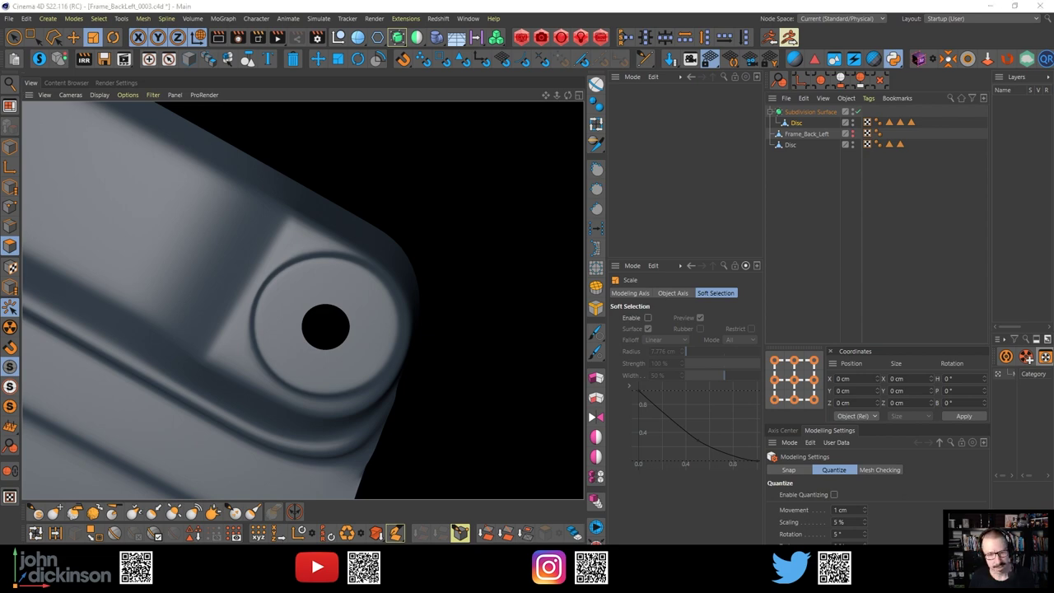
left_click_drag(1053, 338, 412, 252)
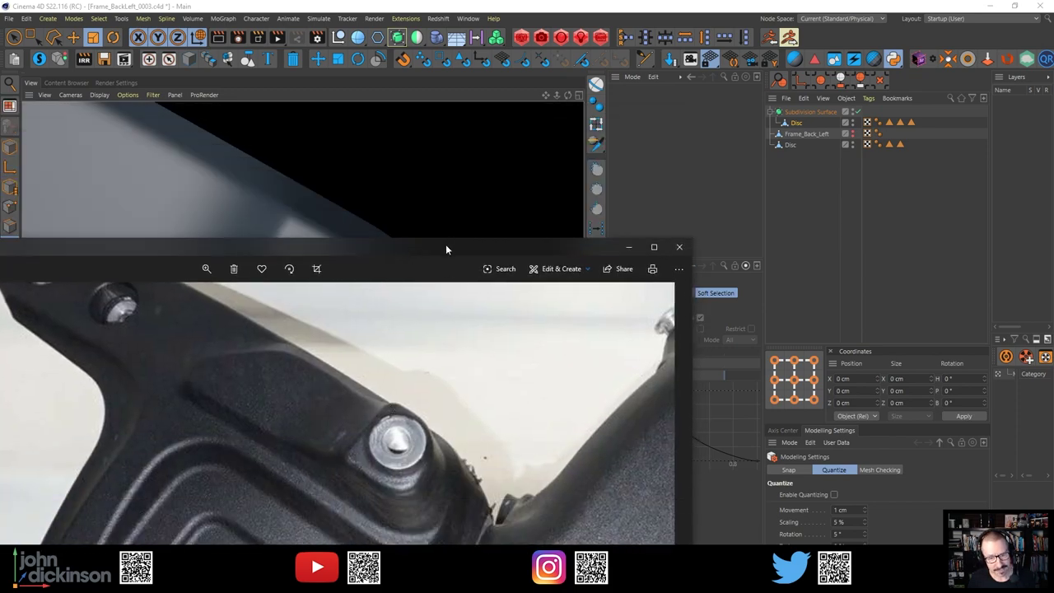
left_click_drag(446, 250, 1053, 272)
Inspect the hole ring's bevel with and without subdivision and preview the smoothed corner in a render
scroll(296, 264, "up", 3)
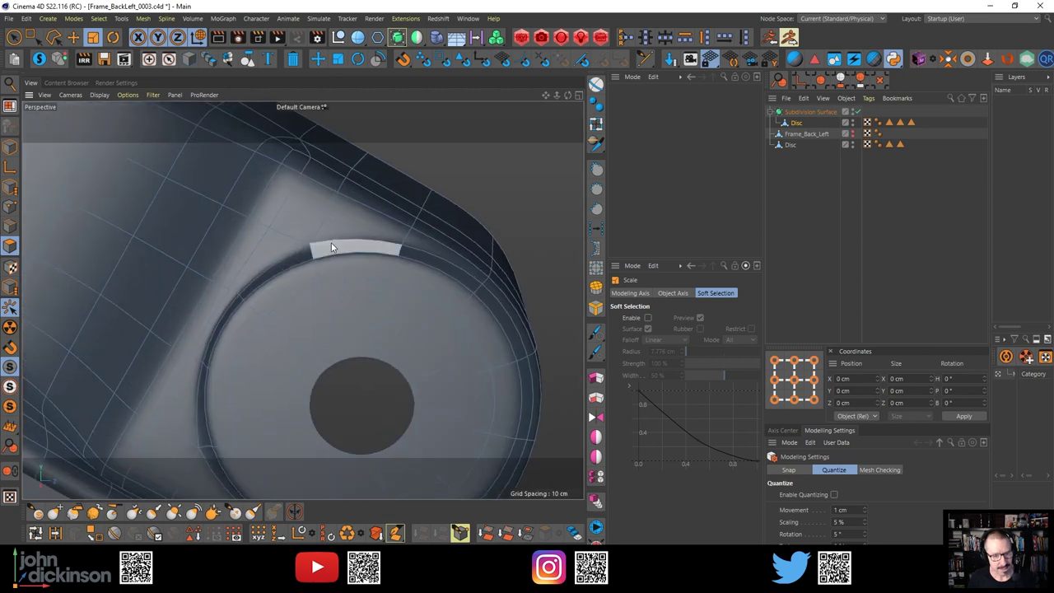
middle_click_drag(331, 247, 344, 325, "alt")
key("q")
left_click_drag(340, 290, 285, 293, "alt")
key("q")
scroll(312, 265, "down", 5)
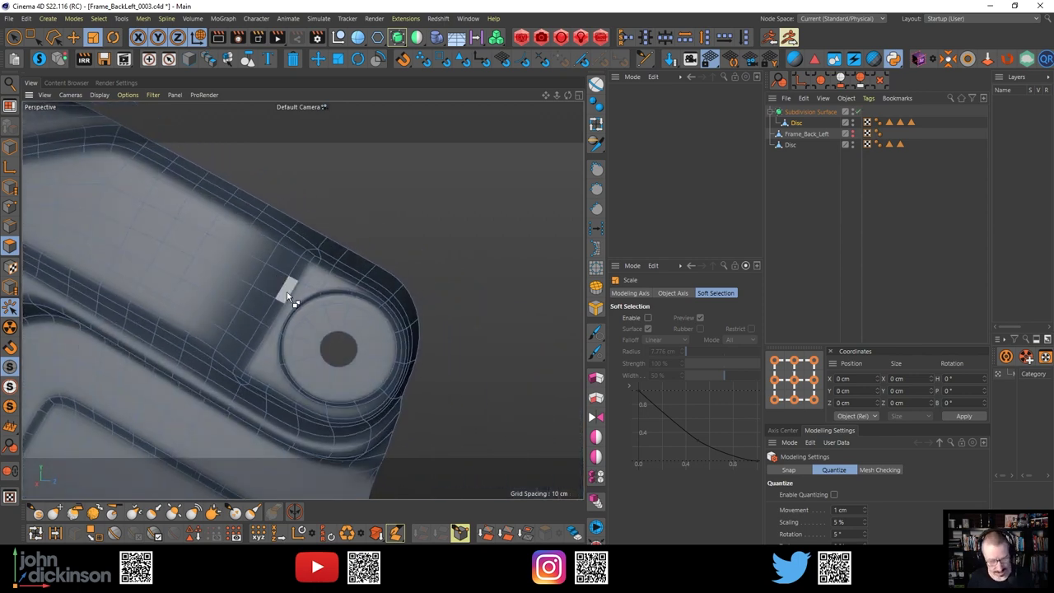
key("ctrl+r")
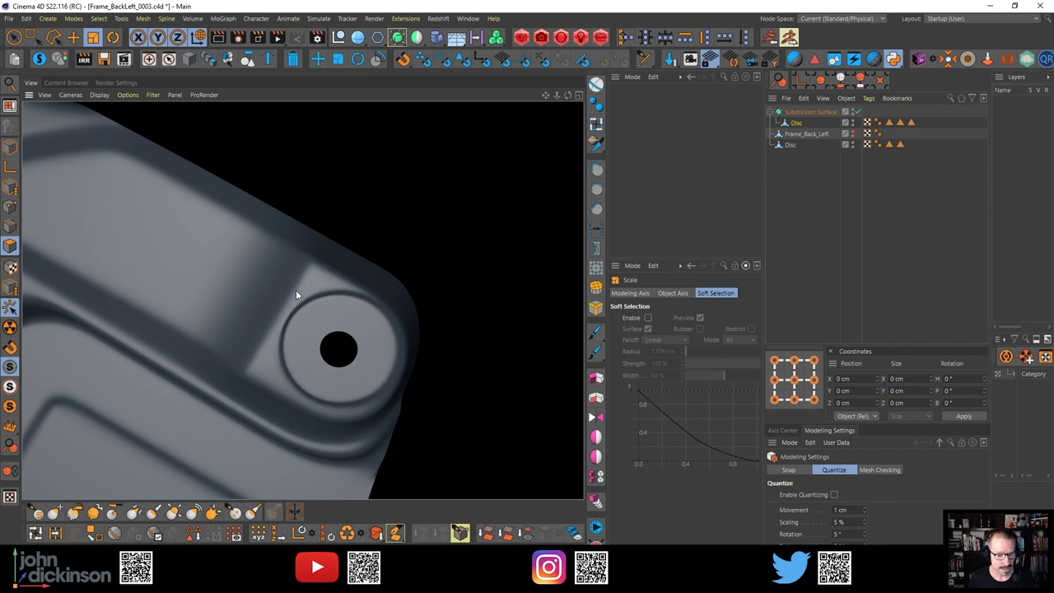
Turn off the Subdivision Surface and examine the ridge corner beside the hole ring from low side angles
right_click_drag(303, 263, 336, 257, "alt")
key("q")
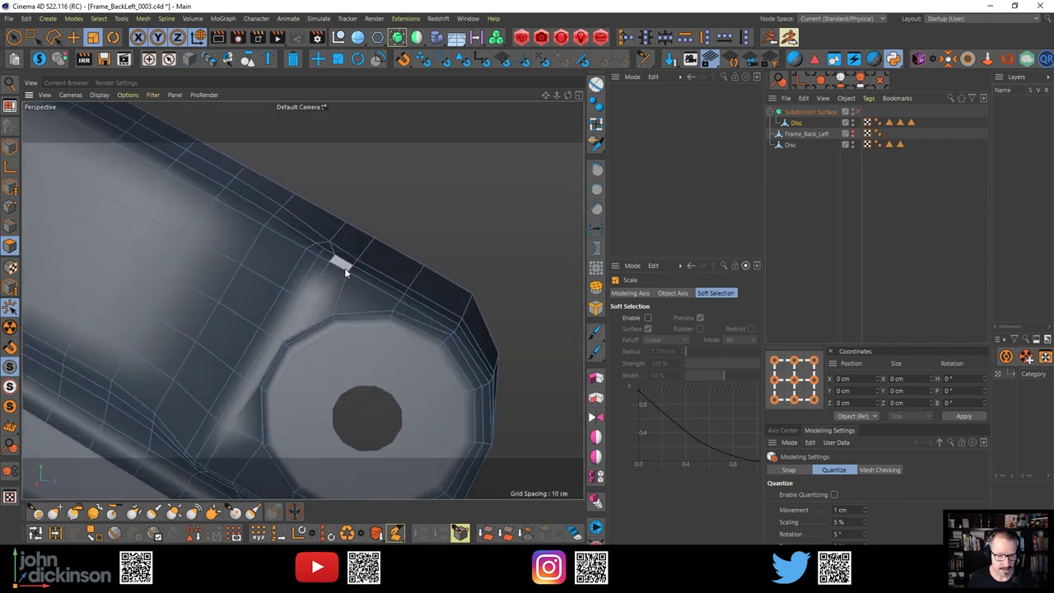
scroll(344, 267, "up", 3)
left_click_drag(350, 255, 231, 305, "alt")
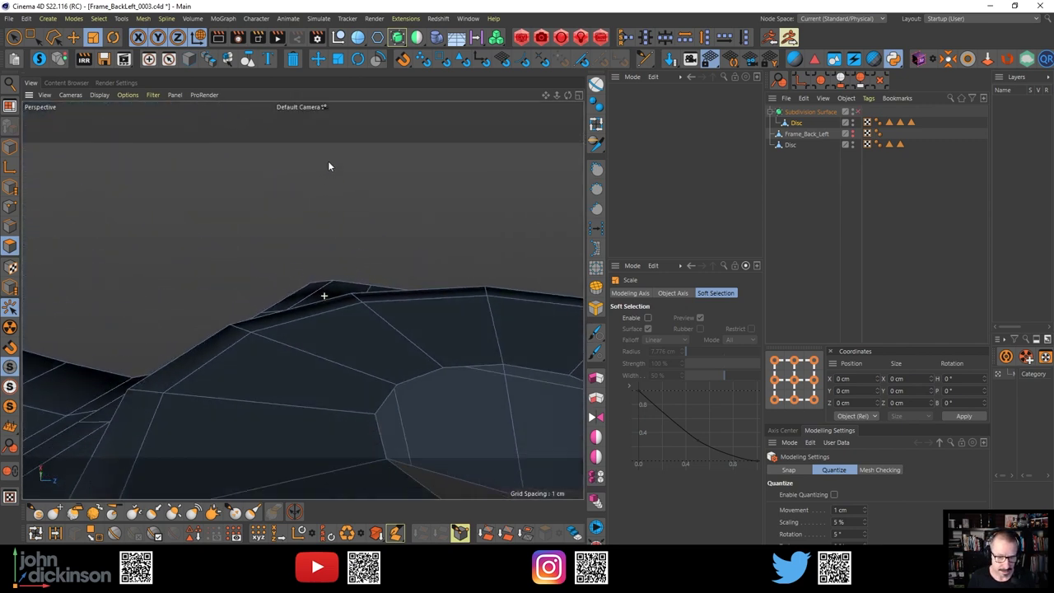
left_click_drag(224, 228, 239, 197, "alt")
right_click_drag(295, 294, 344, 272, "alt")
left_click_drag(318, 298, 305, 318, "alt")
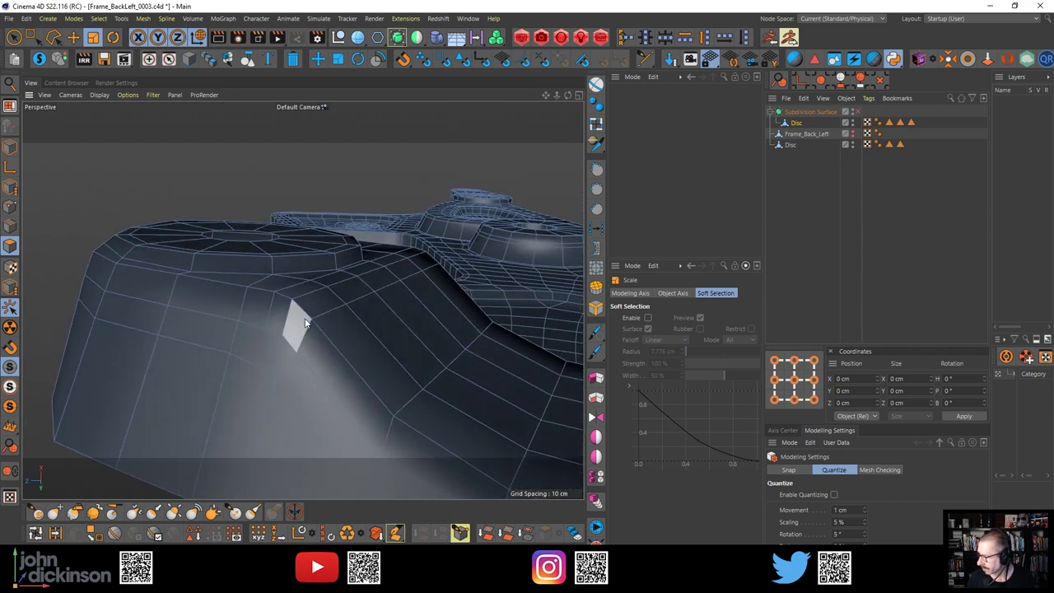
Select the 38-edge loop along the ridge border below the hole ring and move it to about X 28.44, Y 138.396 and Z 53.87 cm
mouse_move(306, 323)
left_mouse_down("alt")
mouse_move(288, 322)
mouse_move(279, 339)
mouse_move(188, 283)
mouse_move(312, 308)
left_mouse_up("alt")
key("Return")
key("e")
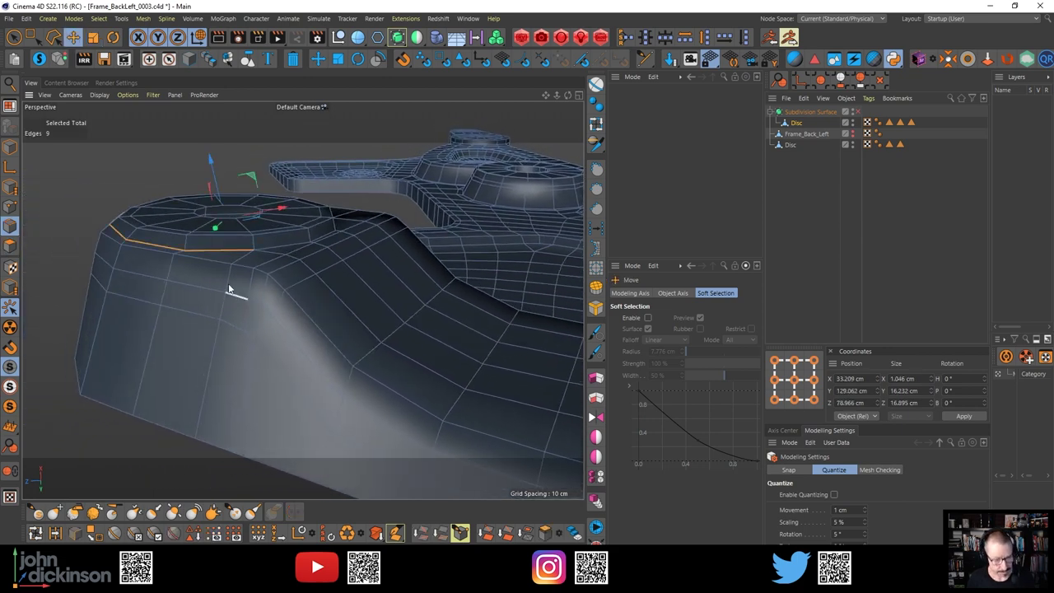
left_click(212, 265)
double_click(211, 264)
left_click_drag(212, 263, 317, 251, "alt")
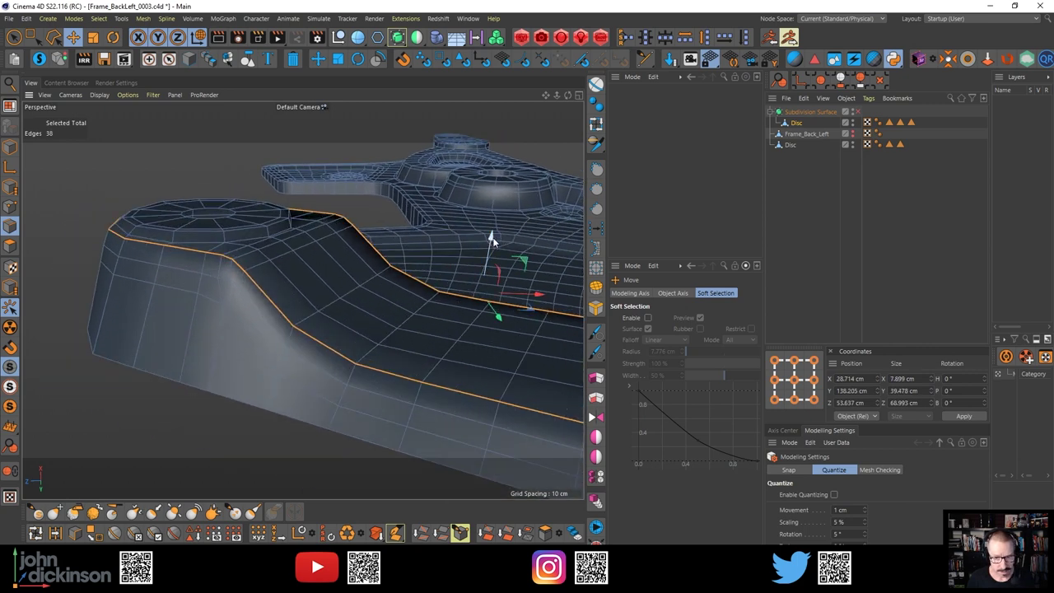
left_click_drag(490, 238, 277, 315)
Check the adjusted ridge border with subdivision in a render preview and frame the selected edge loop
key("ctrl+r")
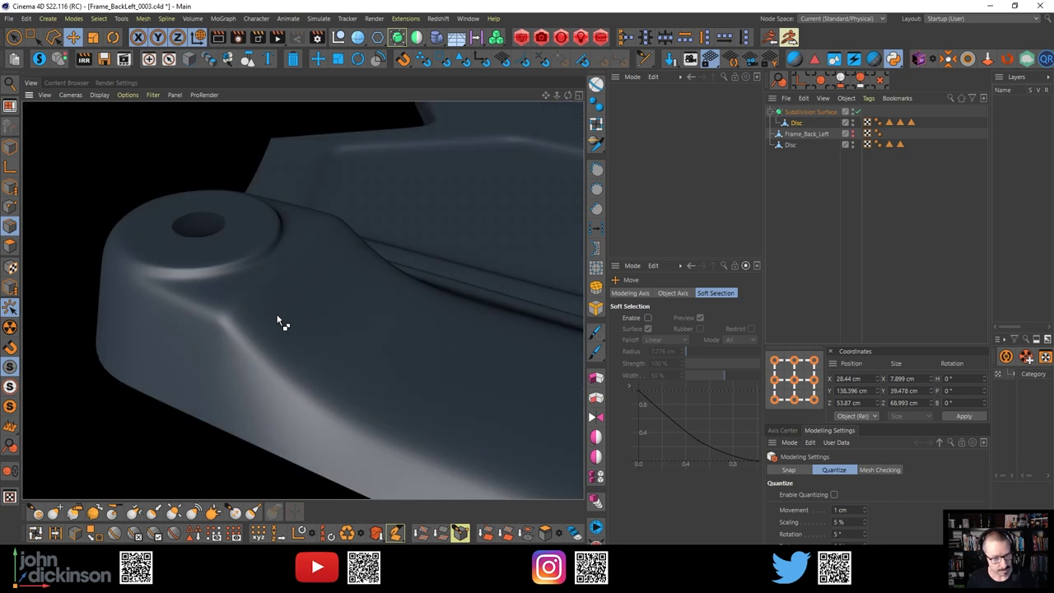
right_click_drag(314, 277, 271, 291, "alt")
key("s")
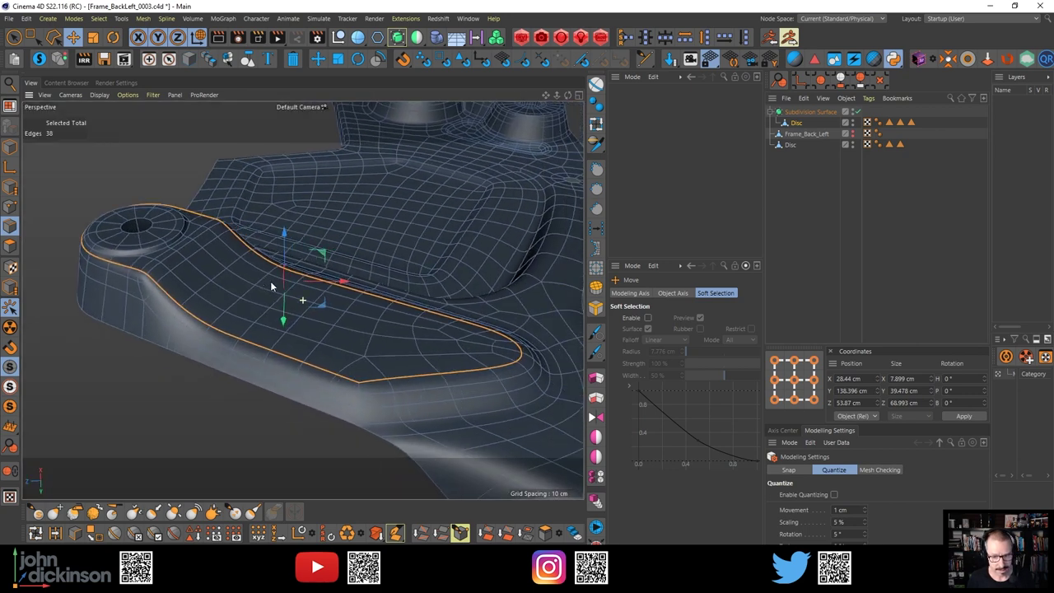
Inspect the ridge border beside the hole ring from several angles and preview the subdivided surface in a render
middle_click_drag(317, 336, 251, 287, "alt")
right_click_drag(340, 322, 369, 303, "alt")
left_click_drag(369, 301, 264, 384, "alt")
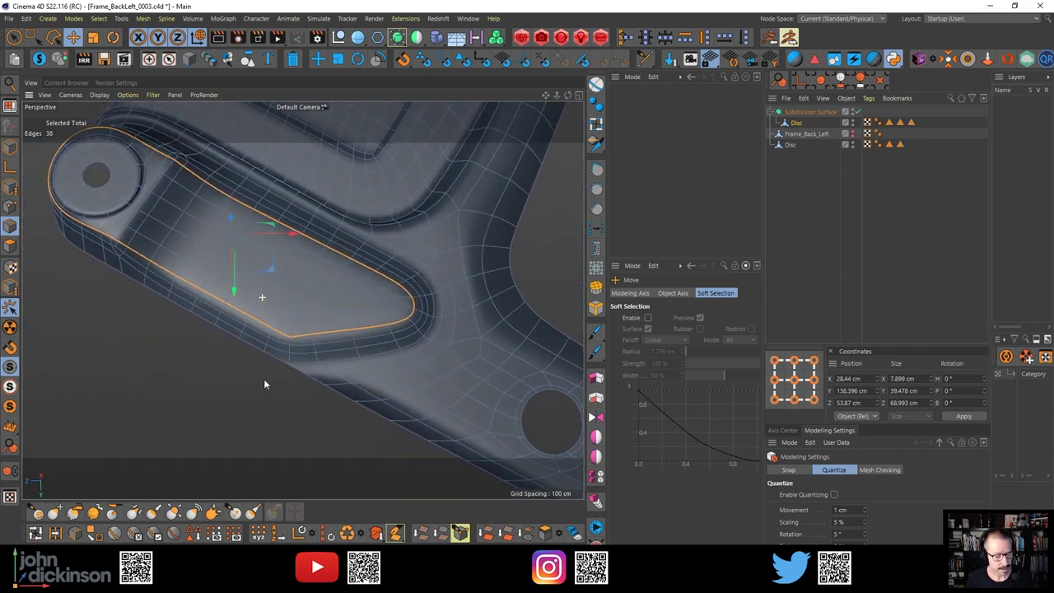
key("ctrl+r")
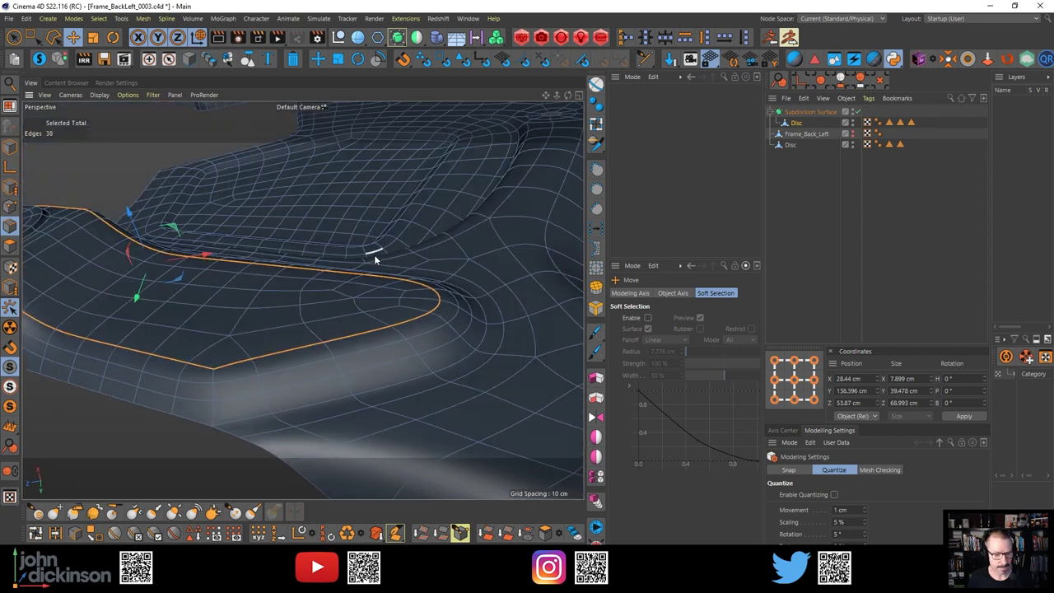
left_click_drag(375, 260, 272, 323, "alt")
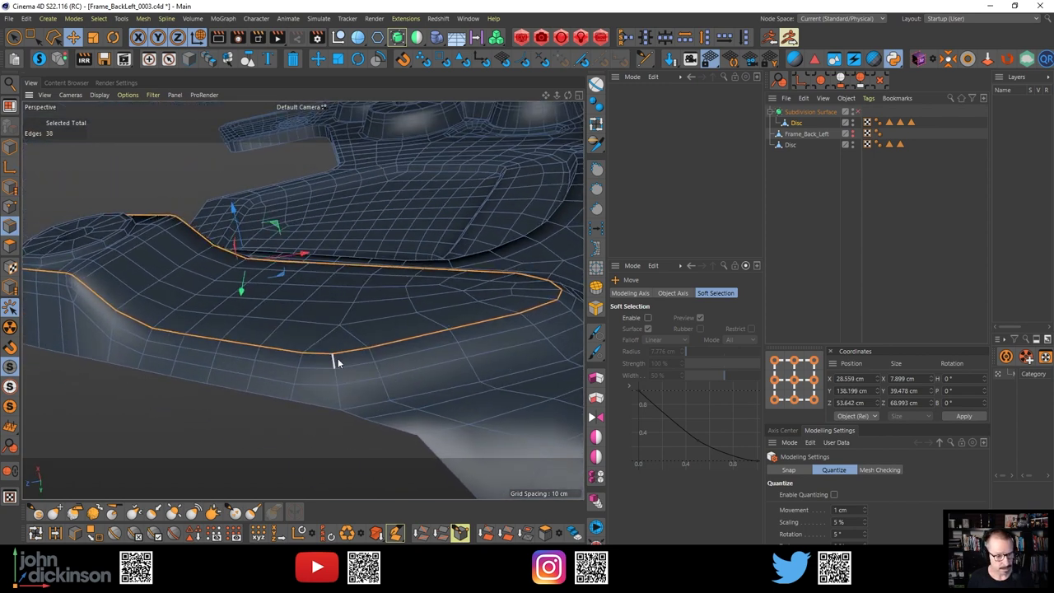
Select the 38-edge loop running along the ridge border and around the hole ring, and slide it with Edge Slide, ending with a -0.706 cm offset
left_click(387, 360)
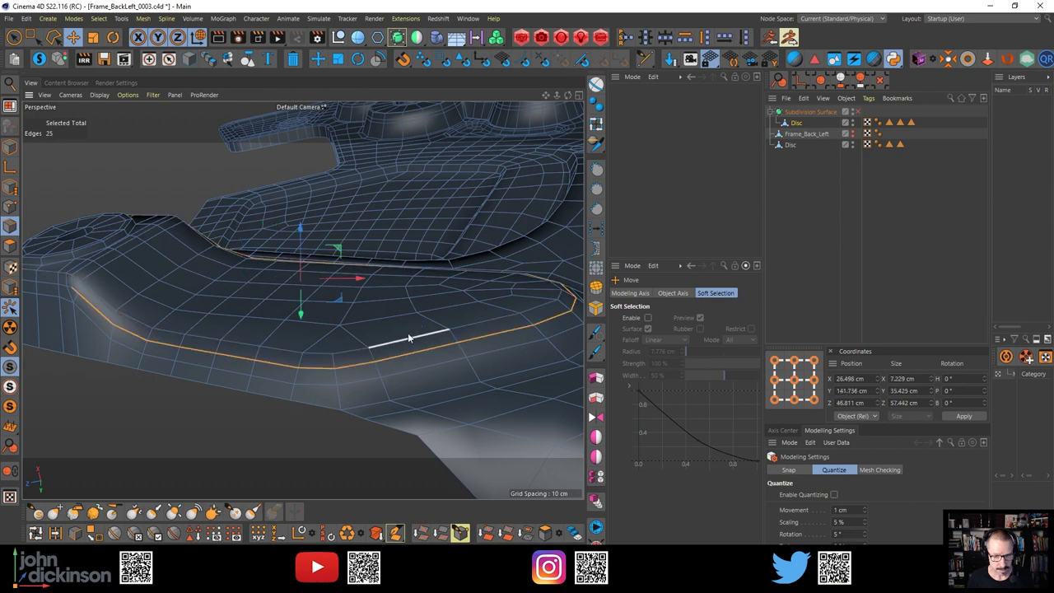
left_click_drag(408, 338, 346, 324, "alt")
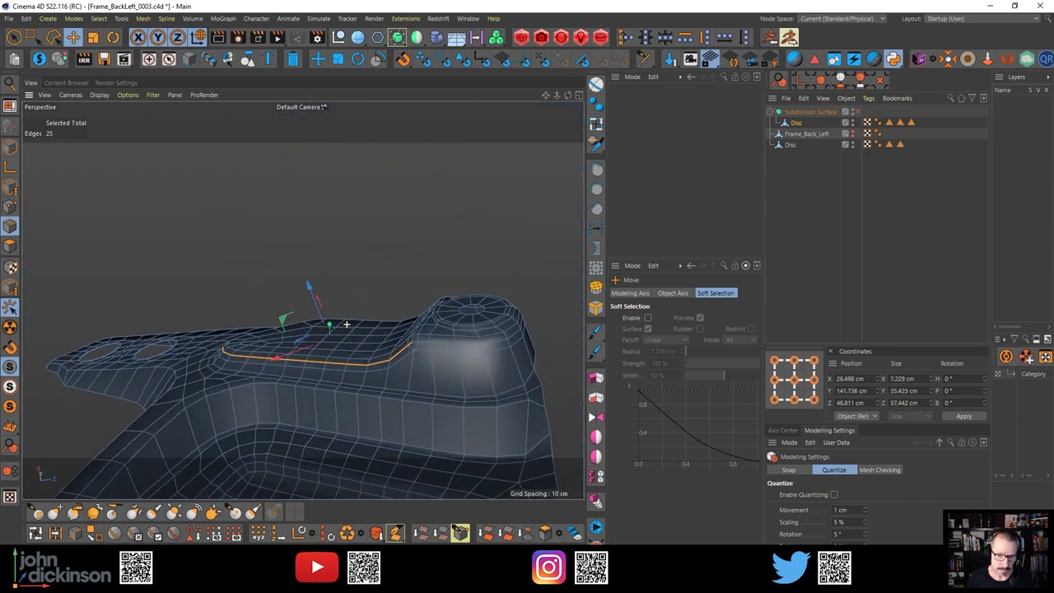
middle_click_drag(461, 284, 395, 290, "alt")
right_click_drag(365, 330, 407, 330, "alt")
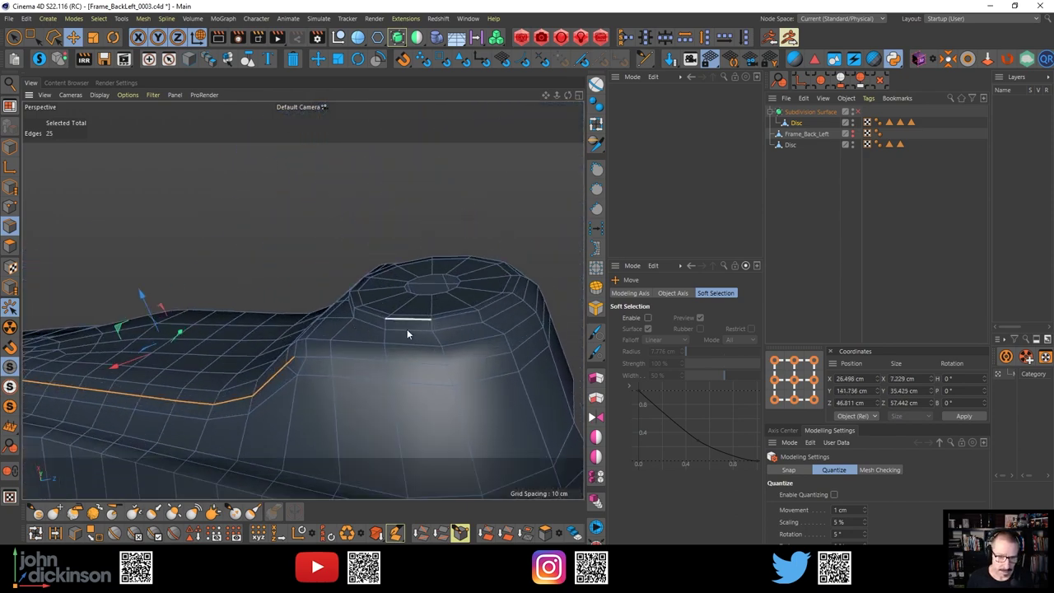
left_click(375, 365)
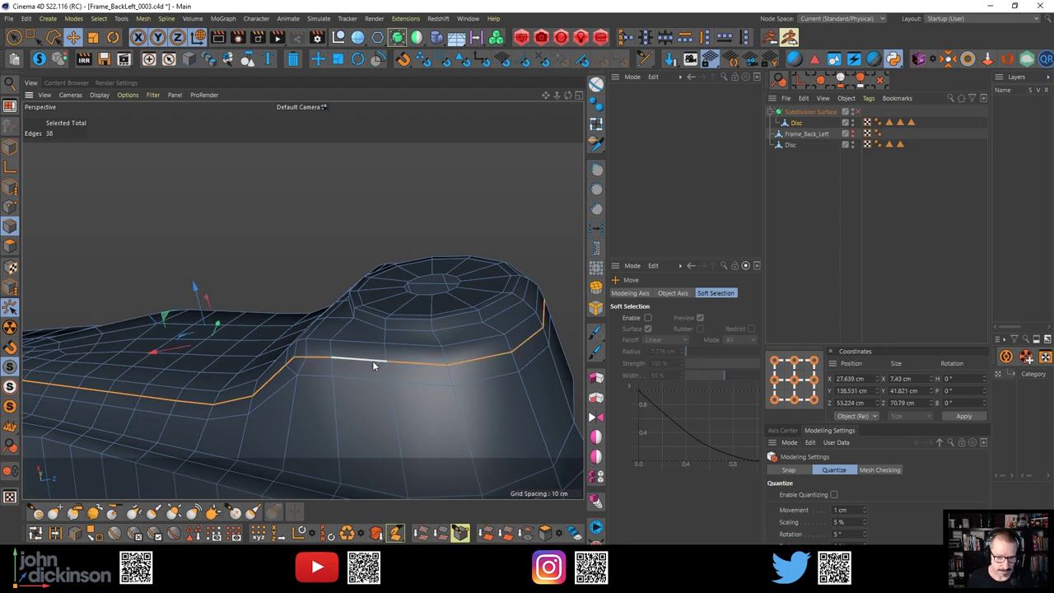
left_click_drag(487, 277, 442, 358, "alt")
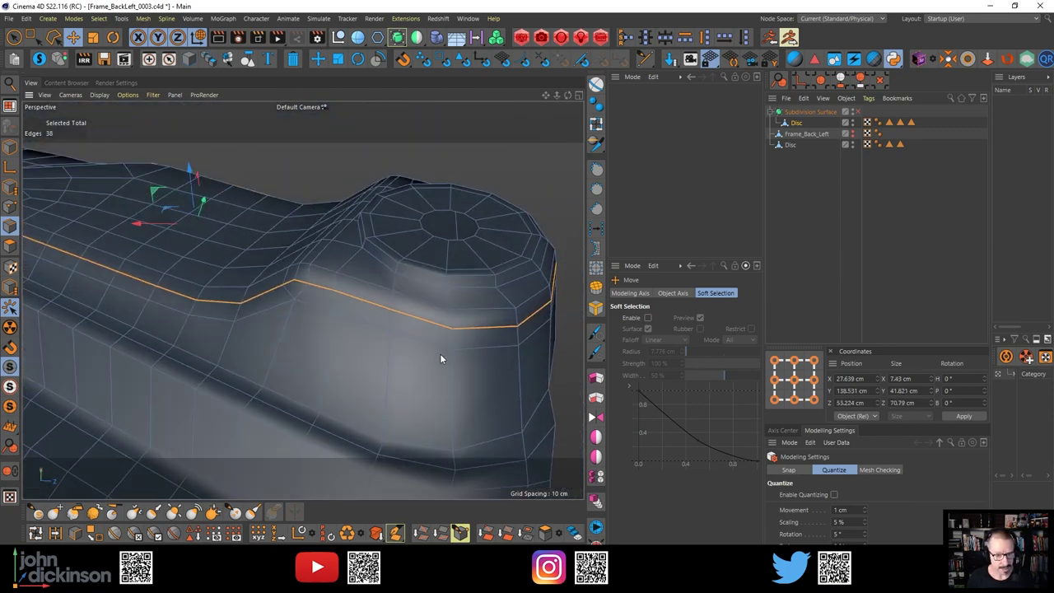
left_click_drag(330, 275, 322, 263, "alt")
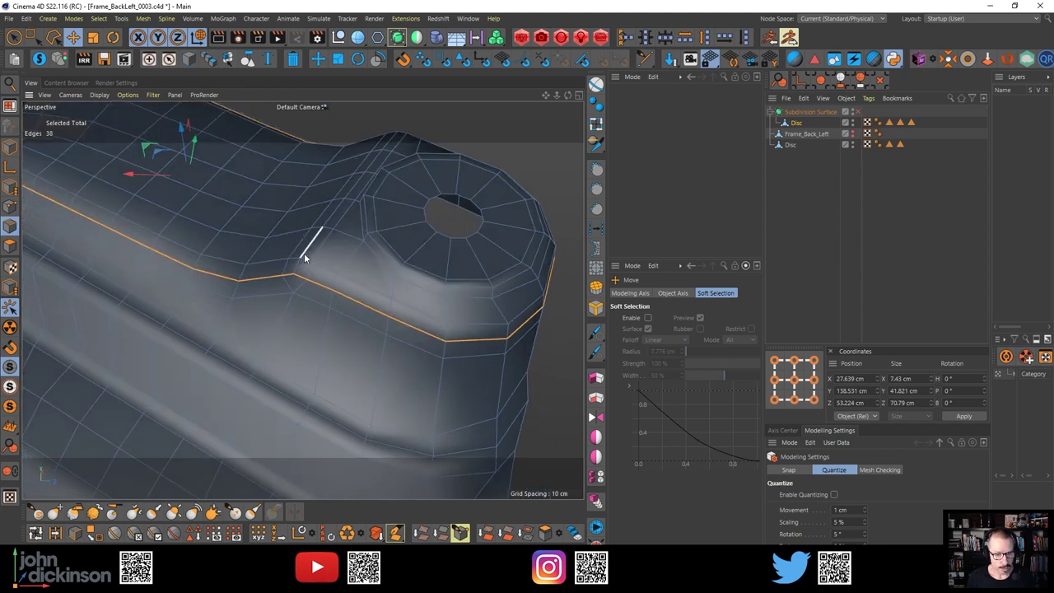
left_click_drag(517, 294, 495, 241, "alt")
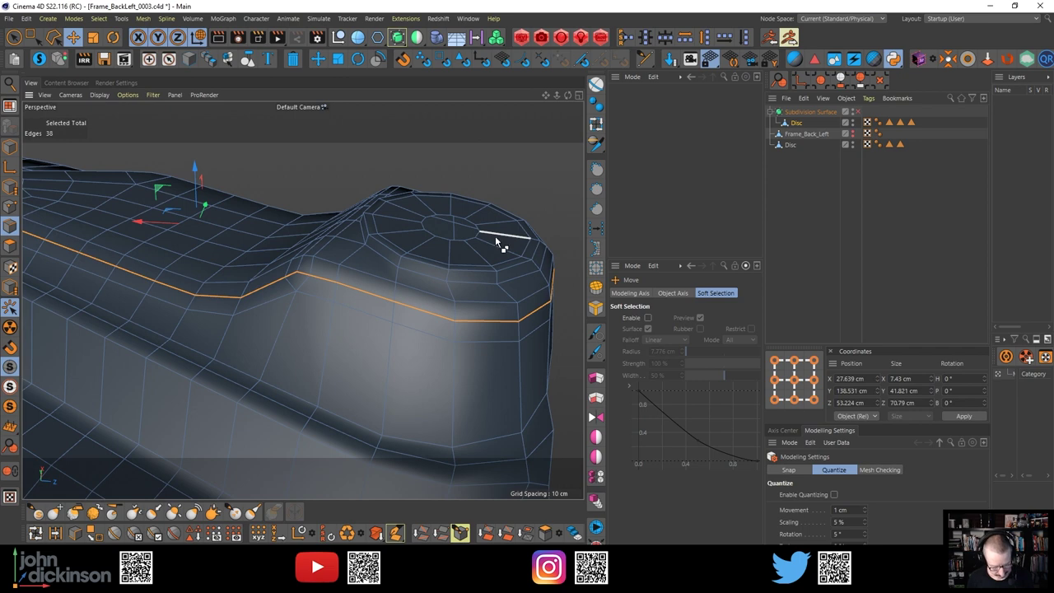
key("m")
key("o")
left_click_drag(366, 291, 347, 280)
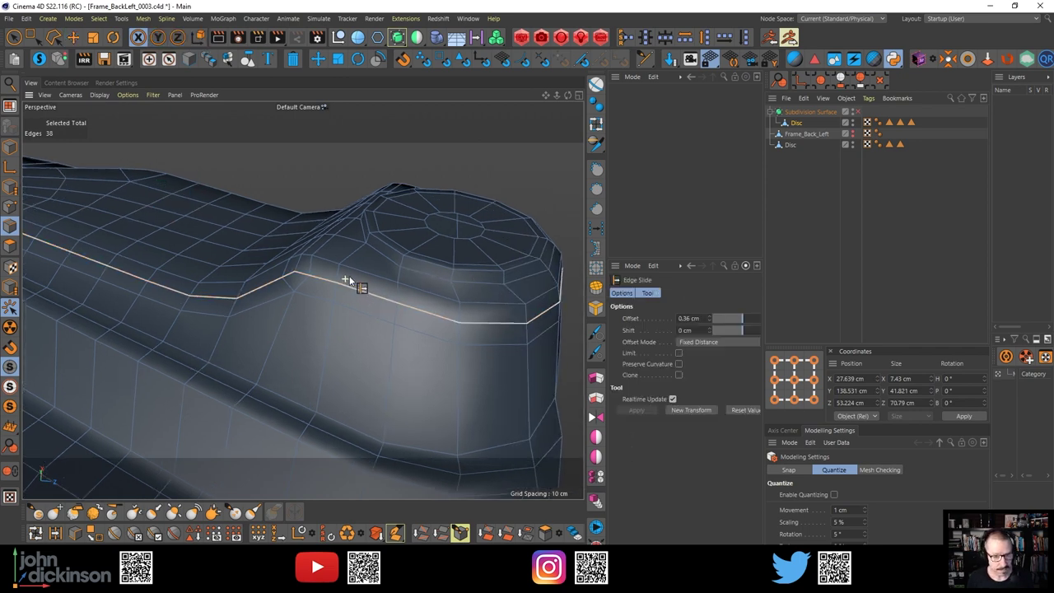
right_click_drag(347, 279, 365, 291, "alt")
left_click_drag(361, 296, 362, 278)
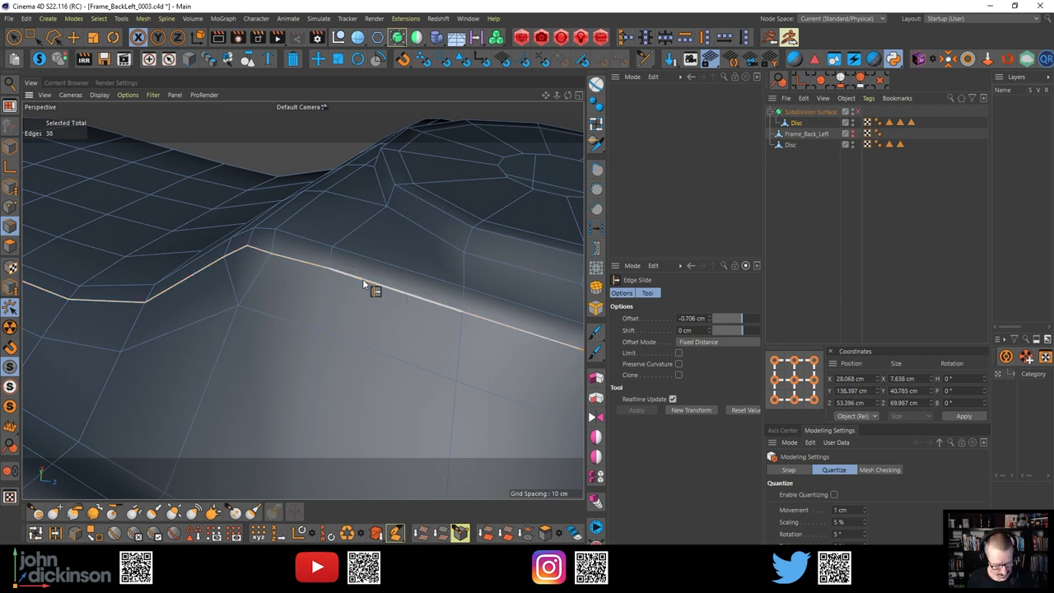
Turn the Subdivision Surface on and check the slid edge loop around the hole ring in a render preview
key("q")
right_click_drag(366, 245, 344, 246, "alt")
left_click_drag(343, 246, 350, 287, "alt")
right_click_drag(365, 246, 307, 246, "alt")
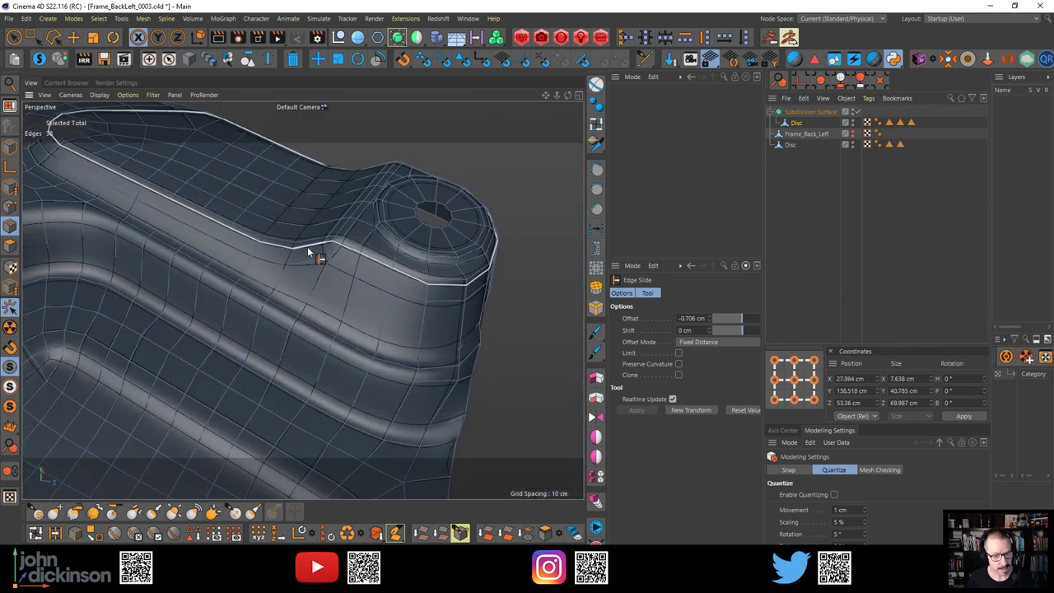
left_click_drag(307, 247, 320, 257, "alt")
key("ctrl+r")
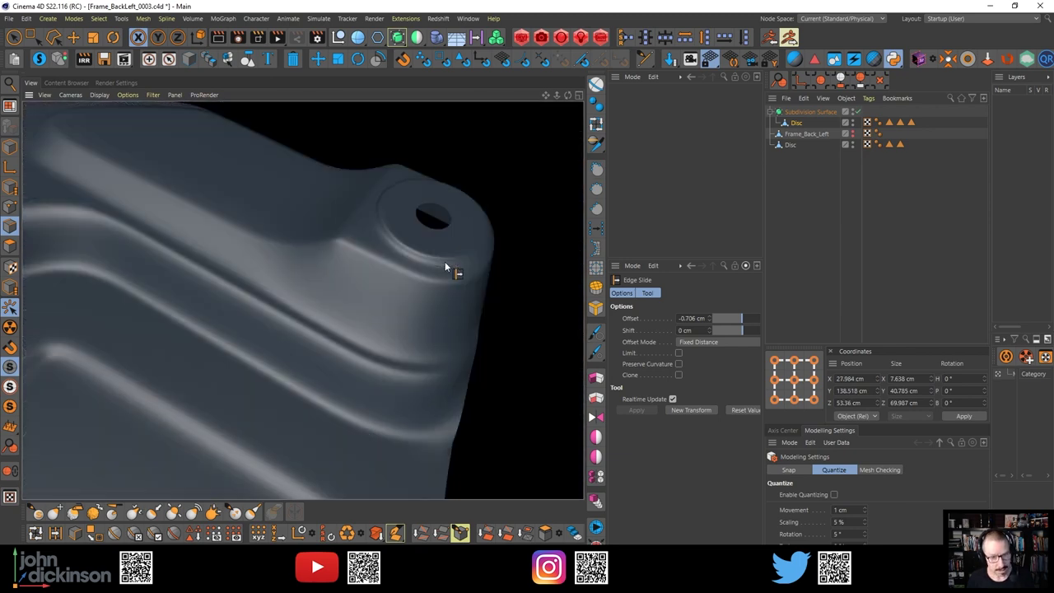
scroll(372, 228, "up", 3)
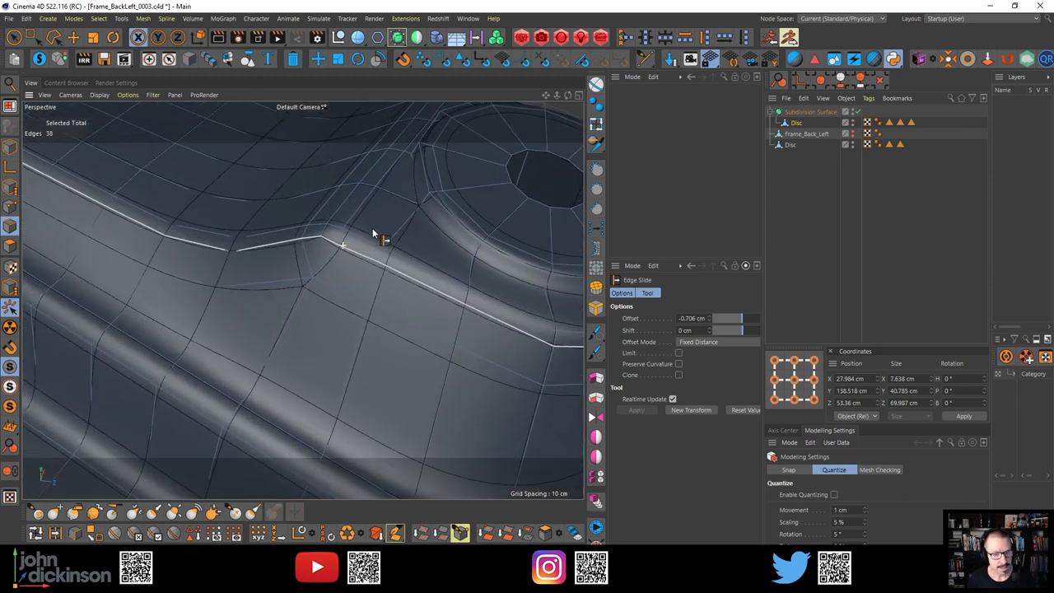
Slide the border point at the ridge corner beside the hole ring by 19.6 % and preview the subdivided corner in a render
scroll(342, 259, "up", 5)
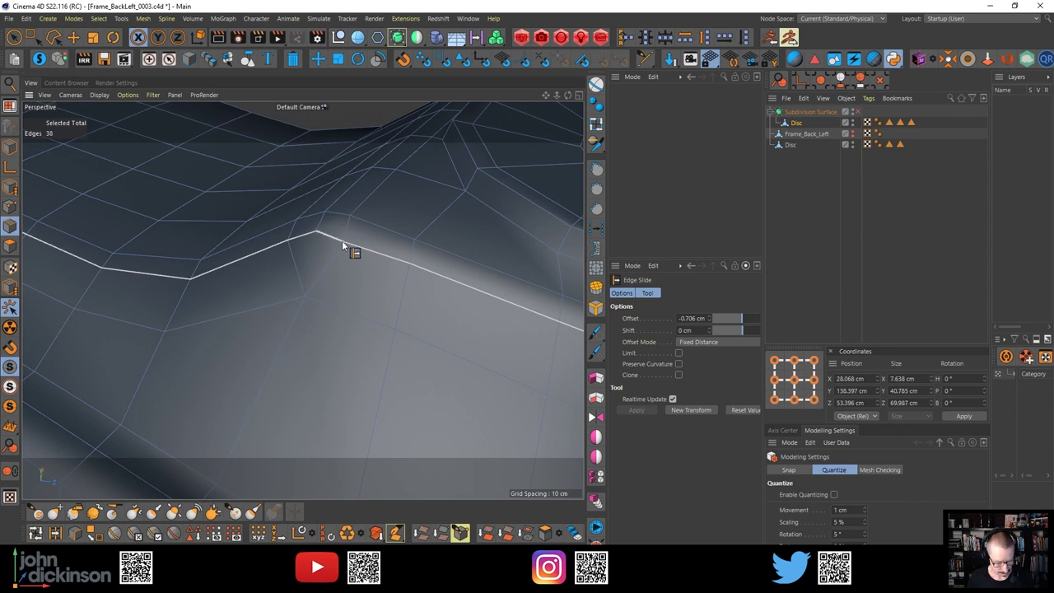
key("Return")
left_click_drag(316, 234, 366, 293)
right_click_drag(368, 285, 302, 300, "alt")
key("q")
left_click_drag(355, 295, 357, 315, "alt")
key("ctrl+r")
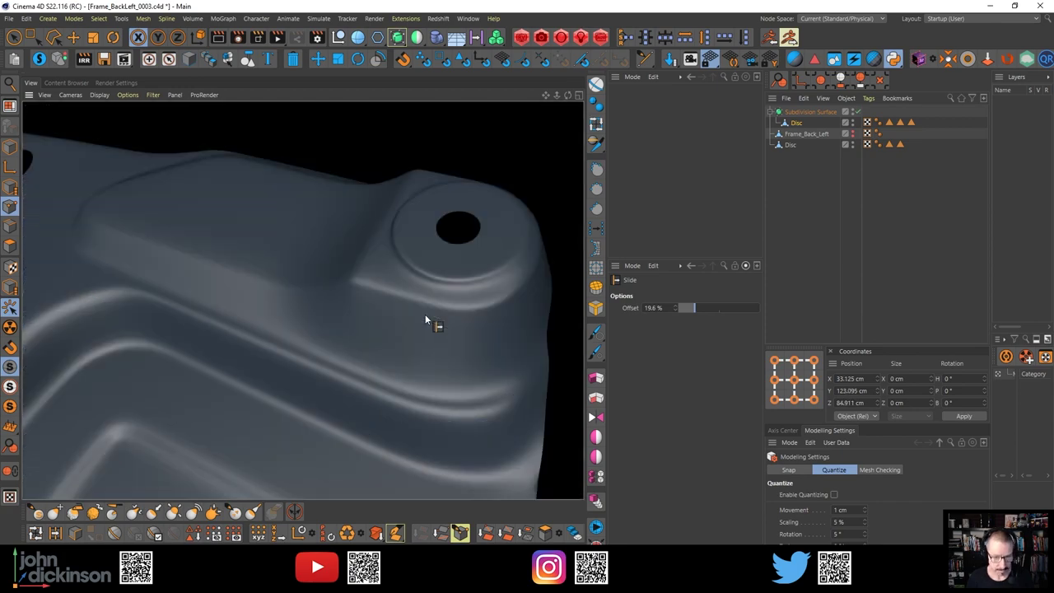
Slide the ridge corner point again by 15.5 % and check the subdivided corner in a render preview
mouse_move(403, 202)
left_mouse_down("alt")
mouse_move(379, 261)
mouse_move(198, 470)
mouse_move(175, 476)
mouse_move(245, 427)
left_mouse_up("alt")
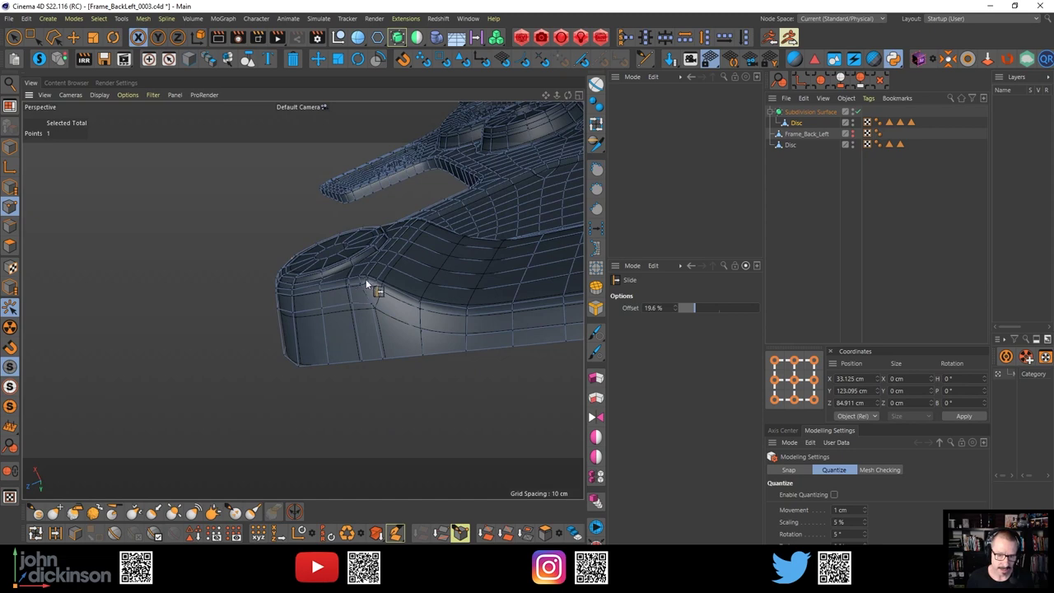
right_click_drag(368, 283, 452, 259, "alt")
mouse_move(451, 260)
left_mouse_down("alt")
mouse_move(344, 291)
mouse_move(346, 371)
left_mouse_up("alt")
left_click_drag(345, 304, 350, 315)
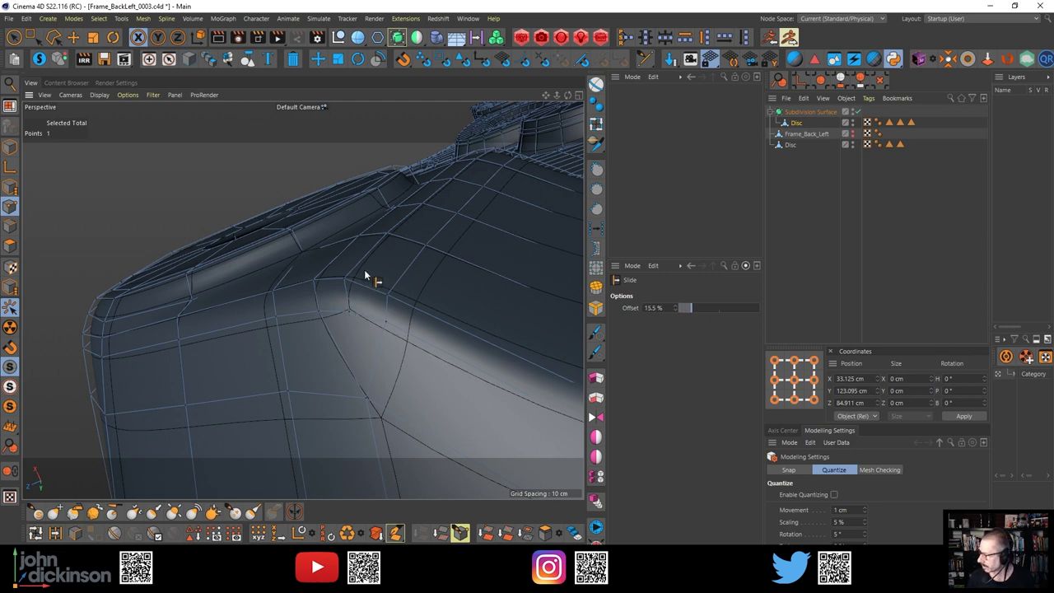
left_click_drag(365, 268, 364, 290, "alt")
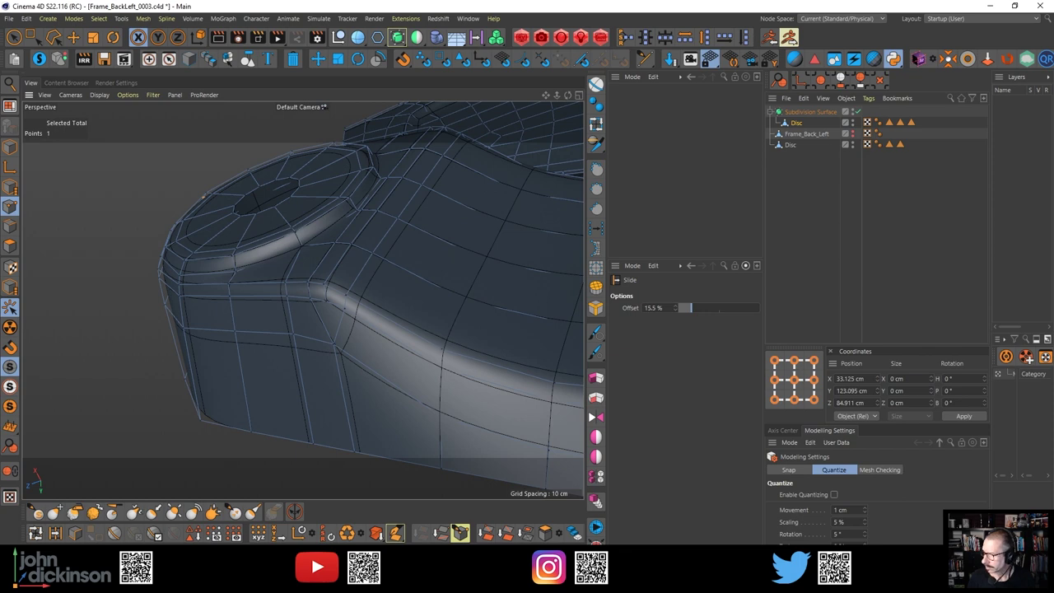
left_click_drag(507, 420, 287, 232, "alt")
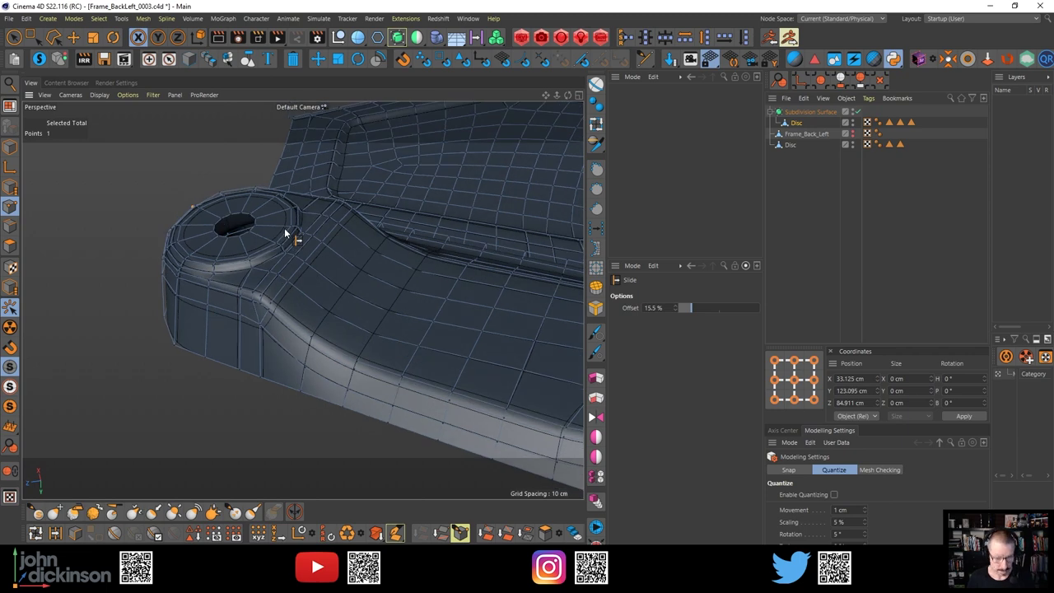
key("ctrl+r")
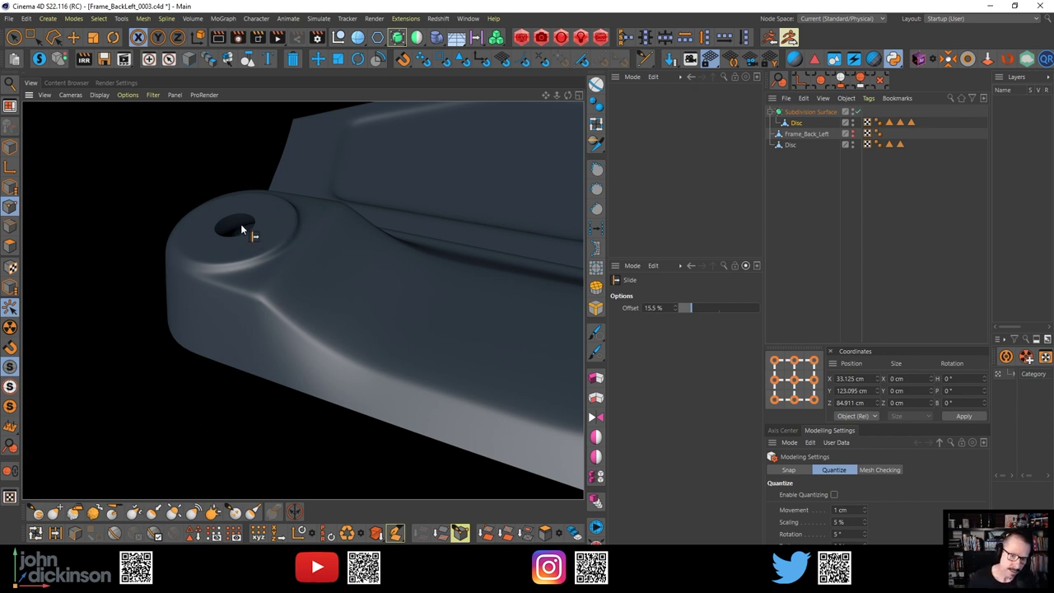
Examine the corner mesh without subdivision, save the project and save an incremental version of it
mouse_move(240, 224)
left_mouse_down("alt")
mouse_move(255, 277)
mouse_move(303, 305)
mouse_move(259, 278)
left_mouse_up("alt")
right_click_drag(259, 278, 326, 266, "alt")
left_click_drag(325, 280, 318, 260, "alt")
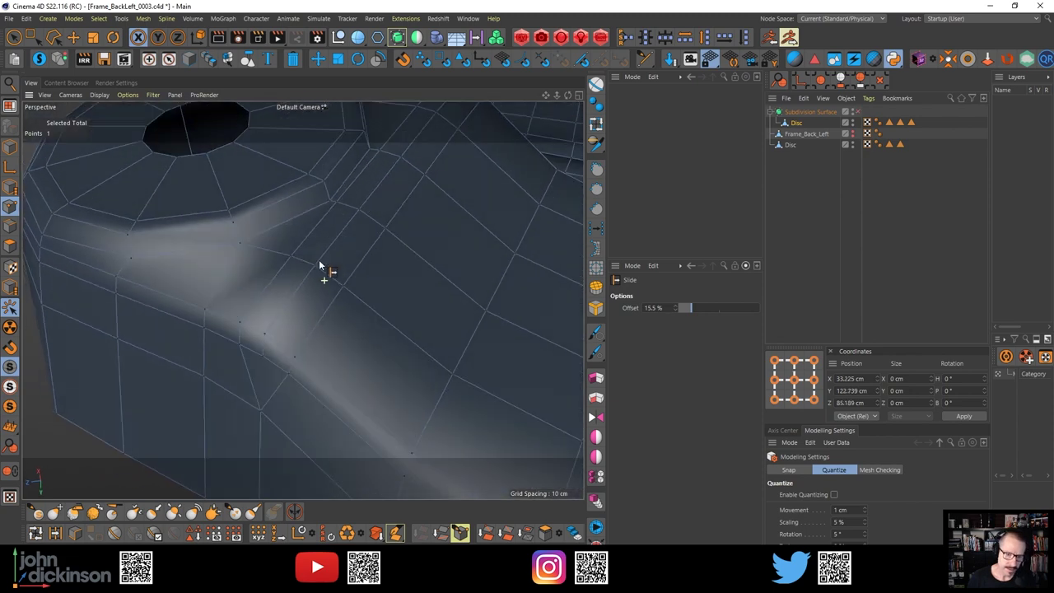
left_click_drag(303, 300, 300, 270, "alt")
key("ctrl+s")
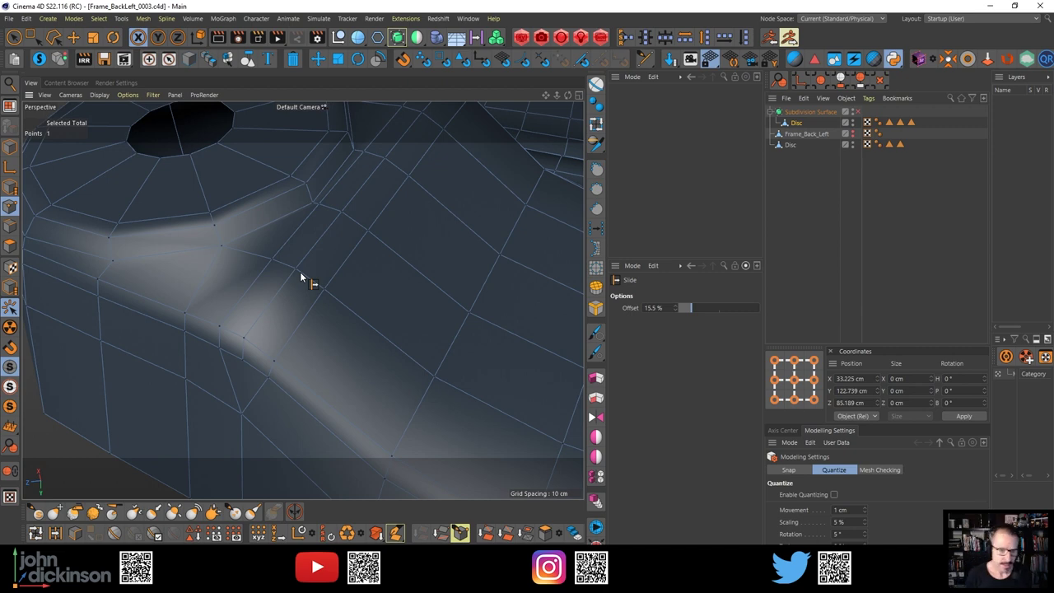
left_click_drag(289, 329, 304, 262, "alt")
left_click_drag(283, 306, 267, 380, "alt")
left_click(9, 19)
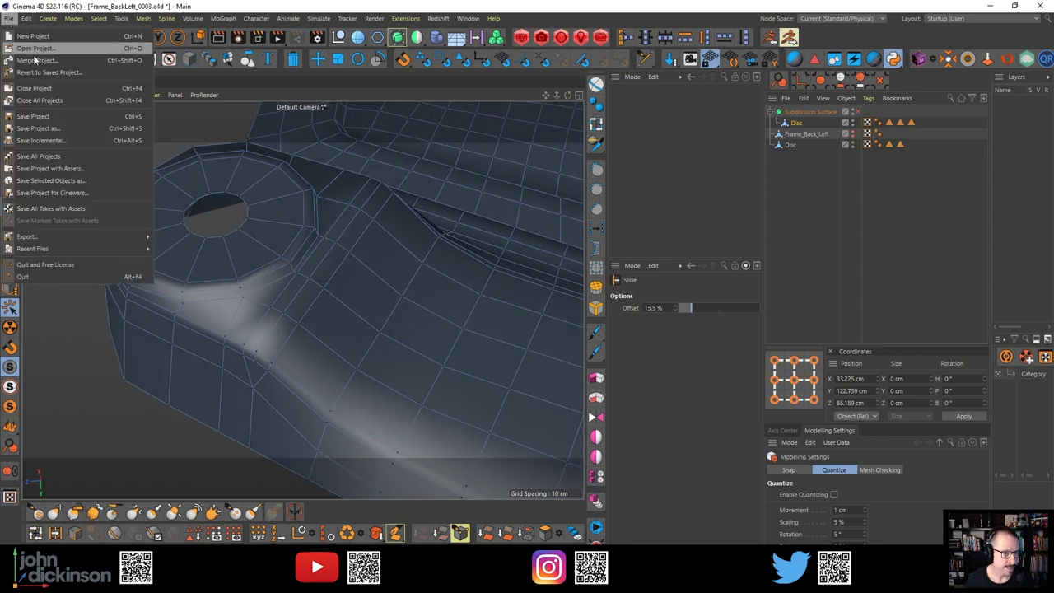
left_click(35, 140)
left_click_drag(276, 298, 282, 323, "alt")
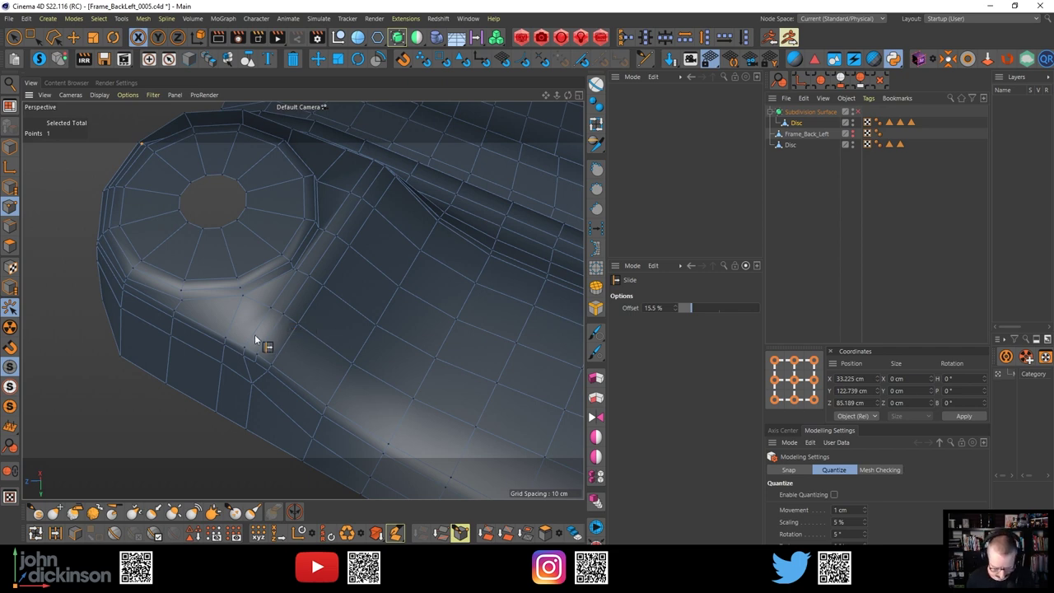
key("k")
key("k")
mouse_move(271, 349)
left_mouse_down("alt")
mouse_move(271, 357)
mouse_move(297, 285)
mouse_move(280, 348)
left_mouse_up("alt")
left_click(280, 349)
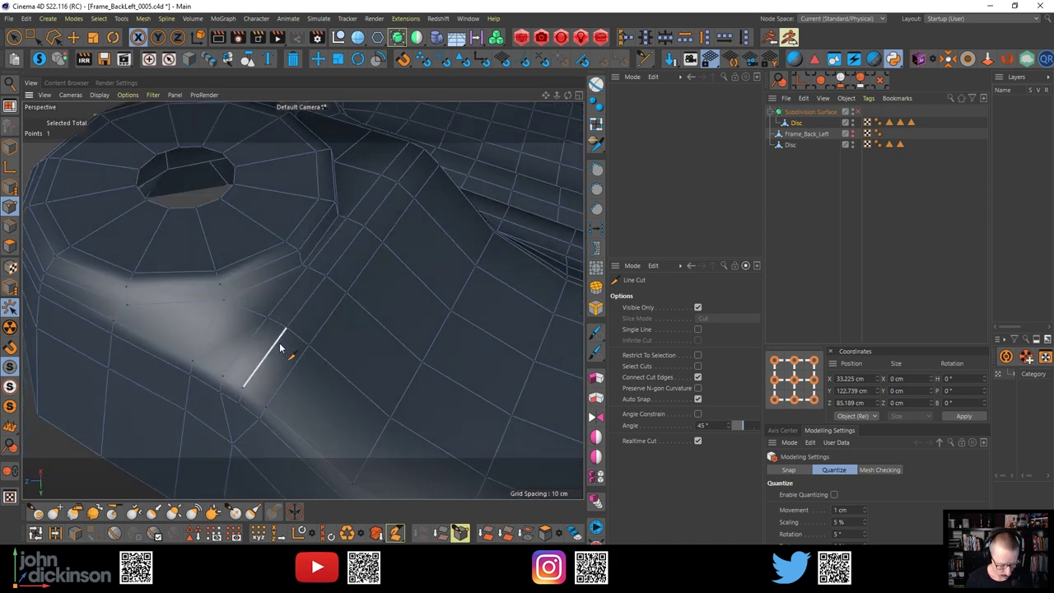
key("e")
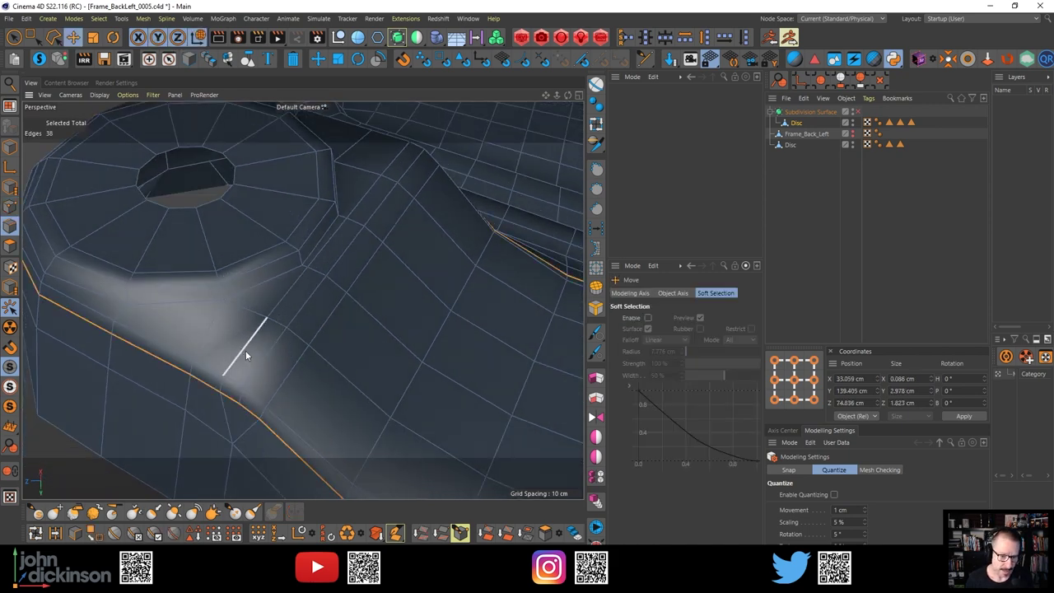
Select the nine-edge run down the slope beside the hole ring and dissolve it
double_click(245, 350)
left_click(342, 332)
left_click_drag(344, 337, 286, 358, "alt")
double_click(285, 376)
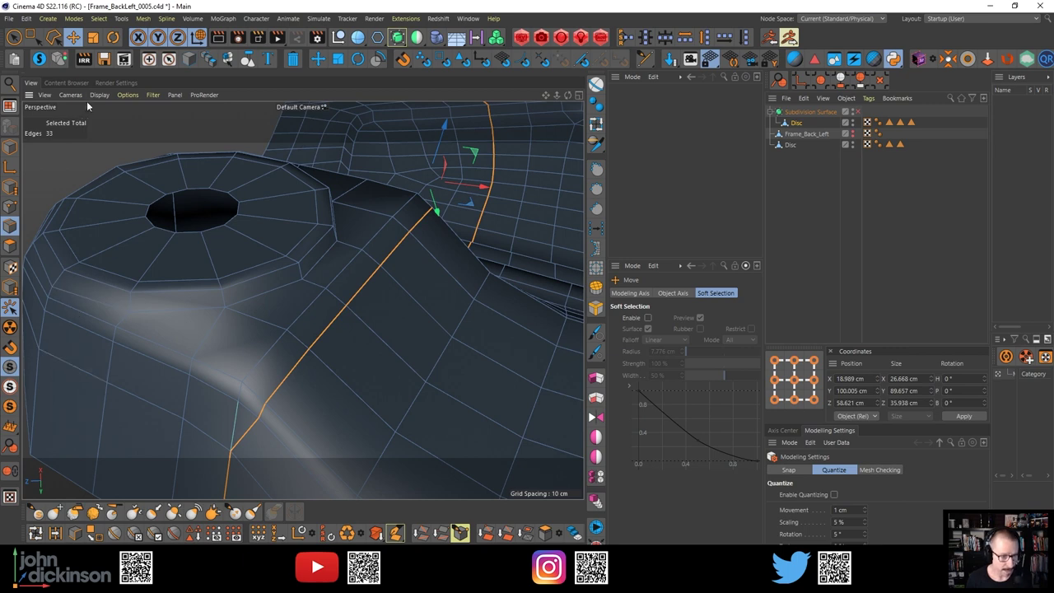
left_click(79, 155)
key("u")
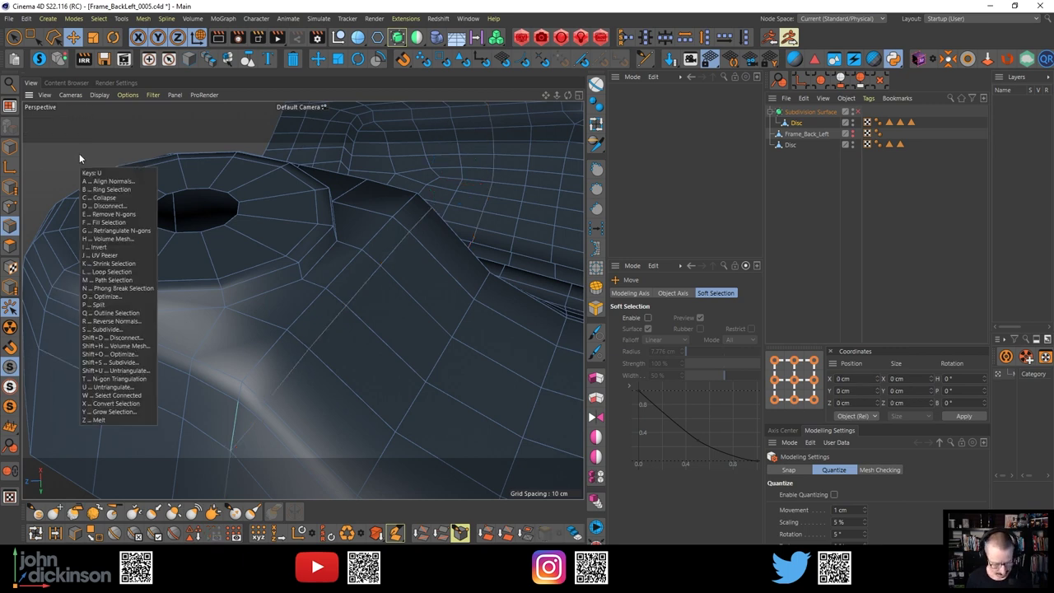
double_click(247, 430)
key("m")
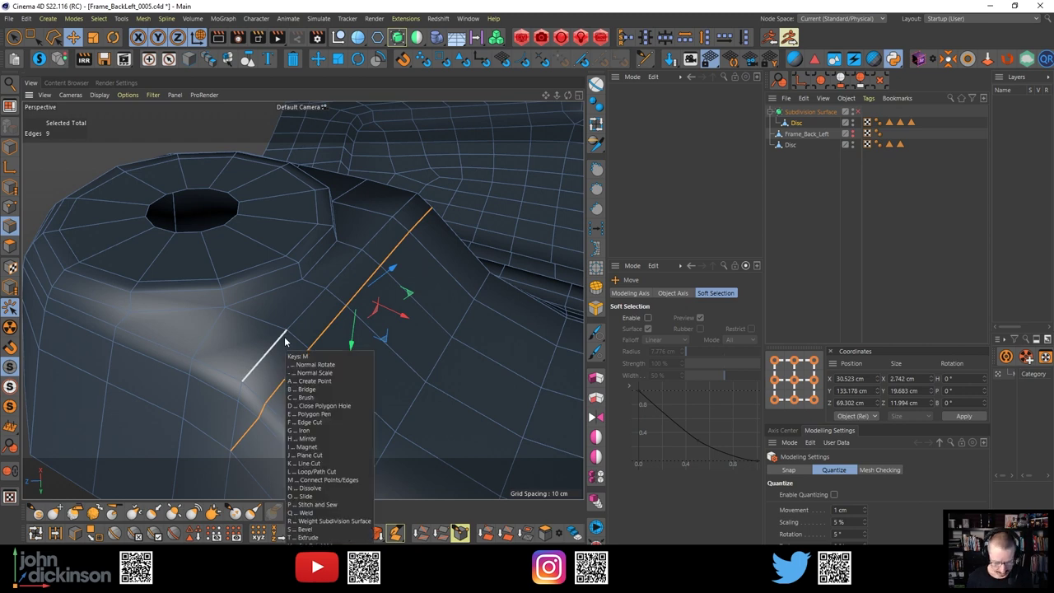
key("n")
Reduce the Live Selection radius to 5 and select the five-polygon strip between the hole ring and the ridge edge for scaling
scroll(279, 362, "down", 2)
left_click_drag(274, 361, 228, 384, "alt")
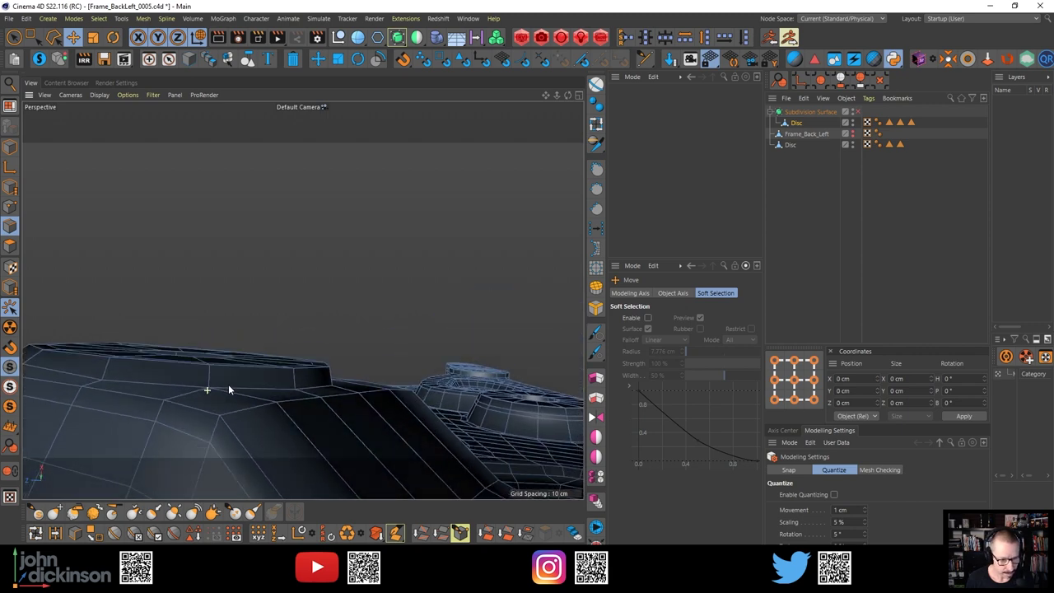
left_click(14, 37)
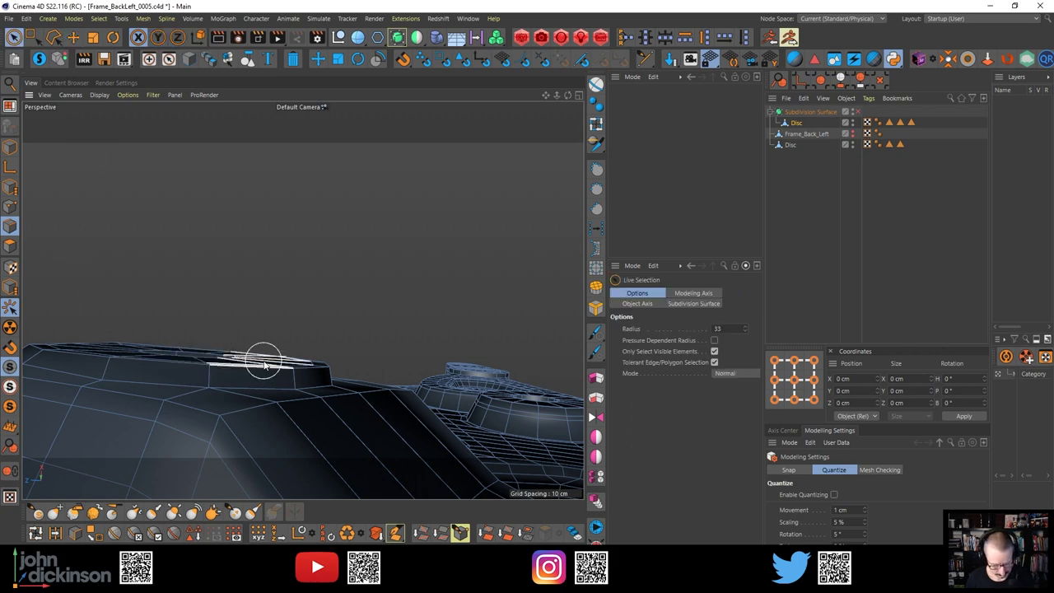
key("Return")
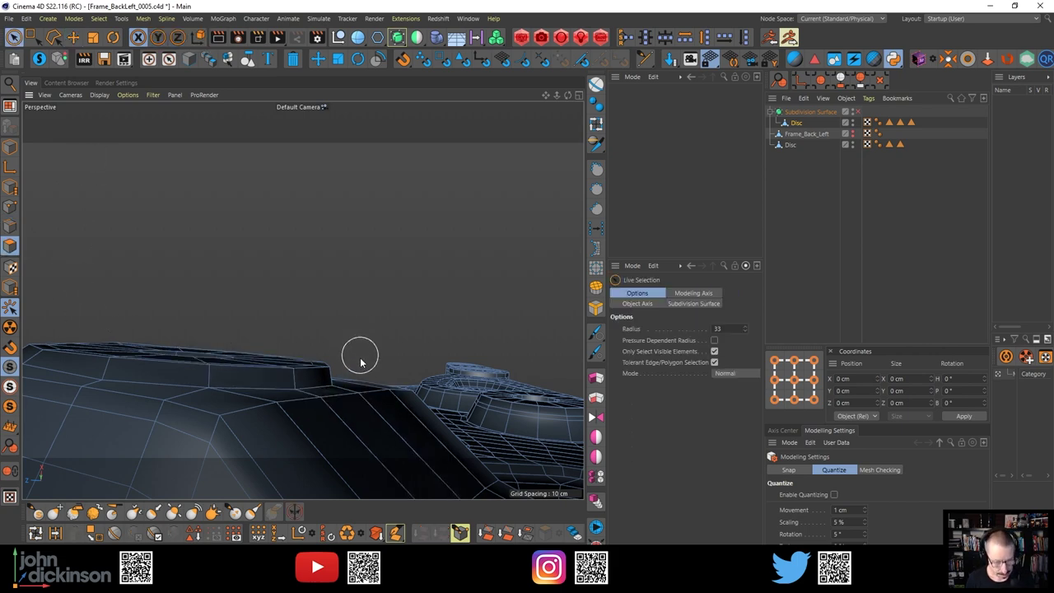
left_click(308, 391)
middle_click_drag(357, 382, 337, 382)
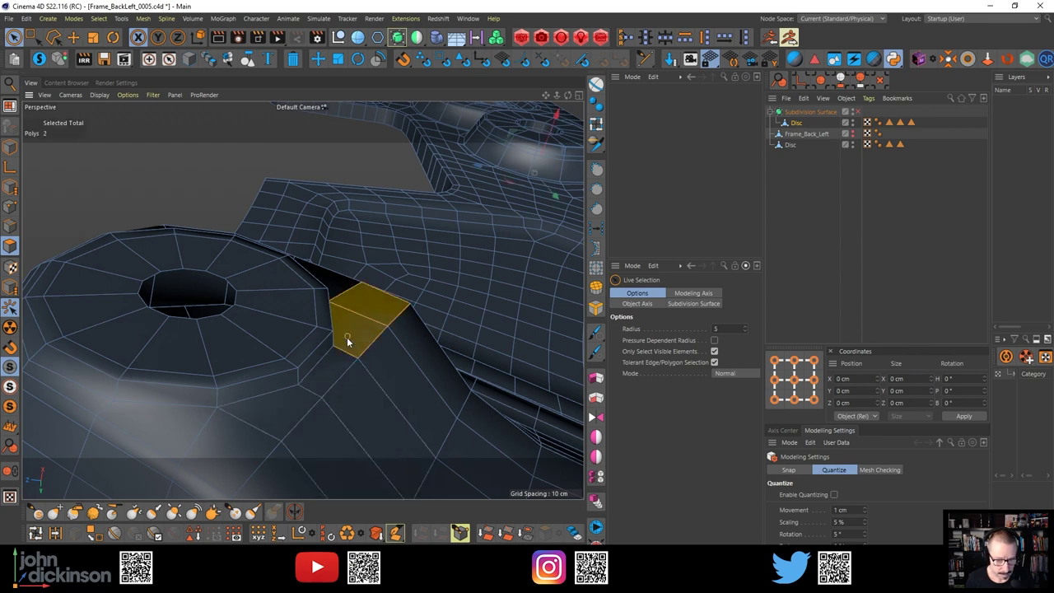
left_click_drag(269, 435, 231, 451)
left_click_drag(285, 415, 254, 429, "alt")
key("t")
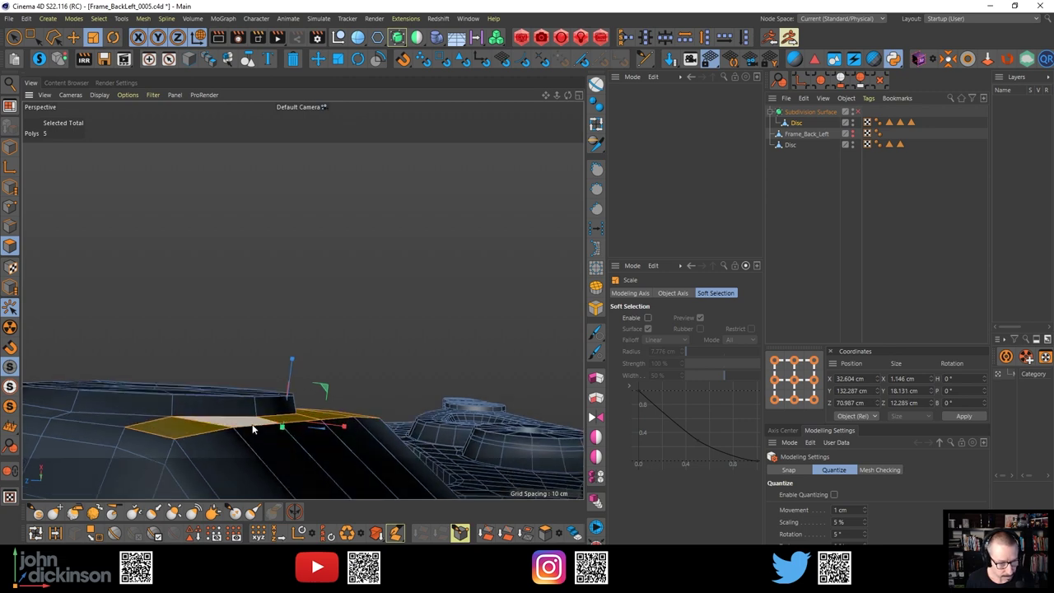
Extend the selected strip beside the hole ring to seven polygons, continuing around the front of the ring
middle_click_drag(255, 428, 253, 406, "alt")
left_click_drag(252, 403, 330, 366, "alt")
left_click_drag(146, 306, 124, 310, "alt")
left_click(228, 374, "shift")
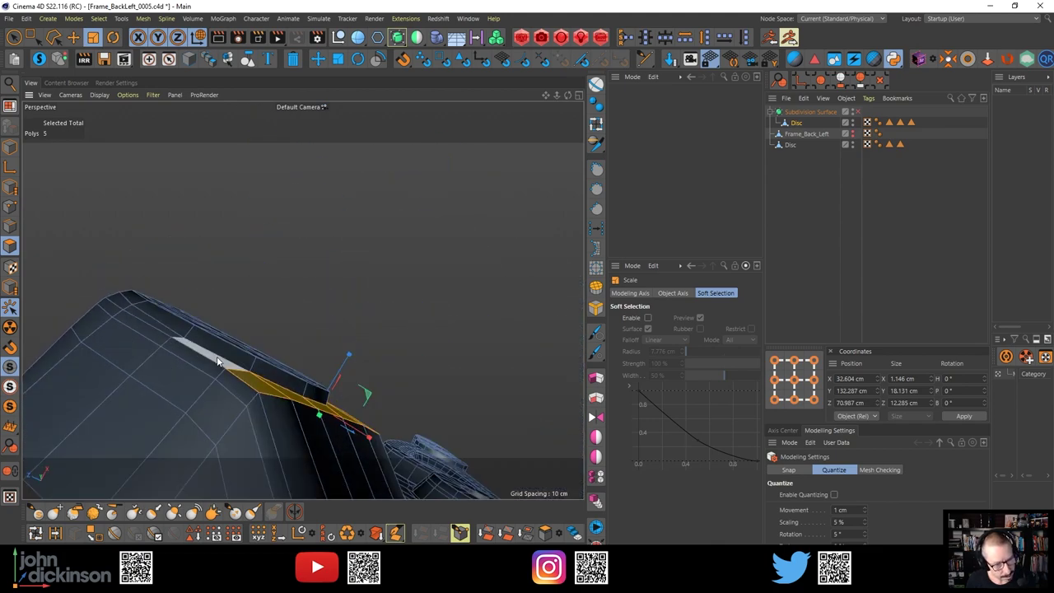
left_click_drag(228, 374, 346, 327, "alt")
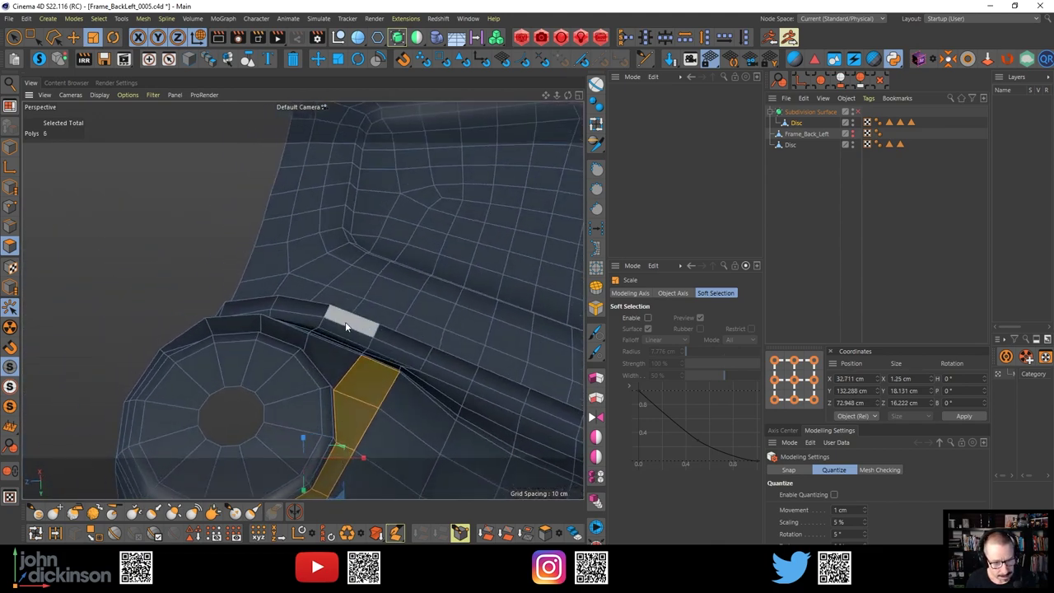
left_click_drag(354, 374, 289, 233, "alt")
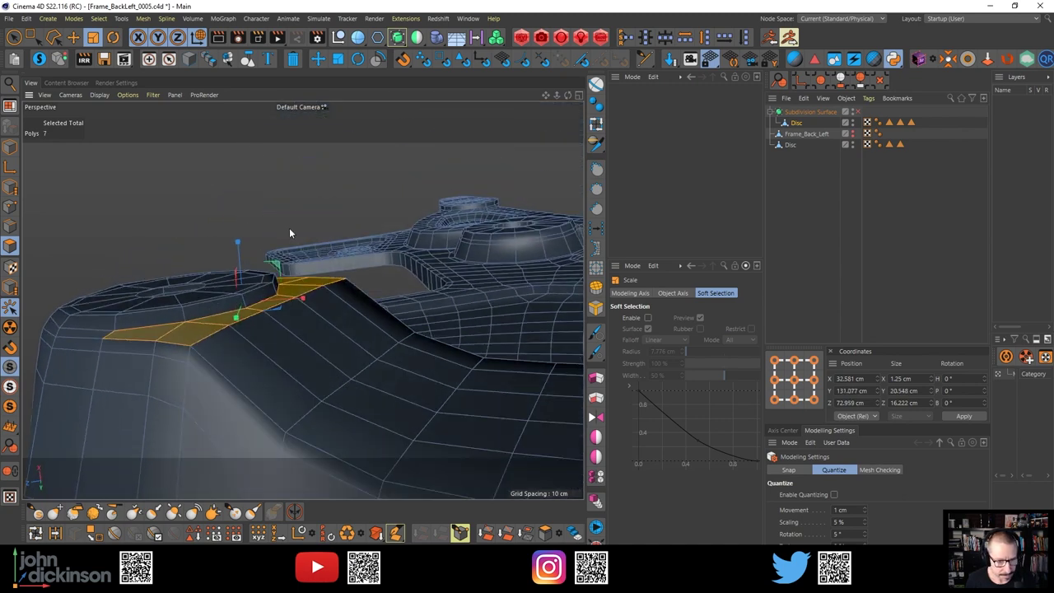
left_click_drag(275, 303, 330, 272, "alt")
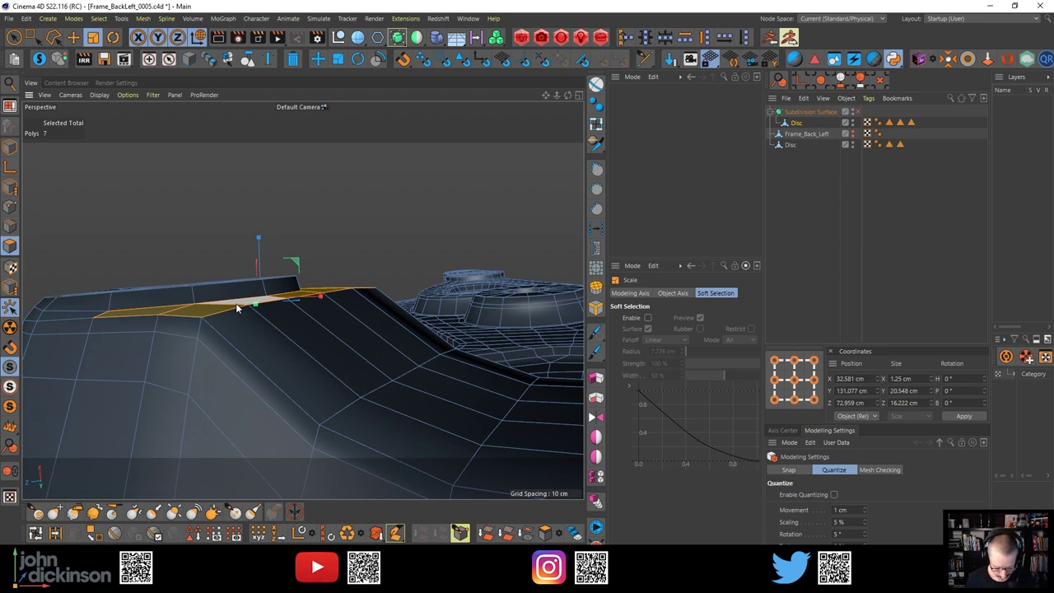
Set the modeling axis orientation to Axis, place it at the strip's outer end and scale the seven polygons flat along X
key("l")
left_click(109, 311)
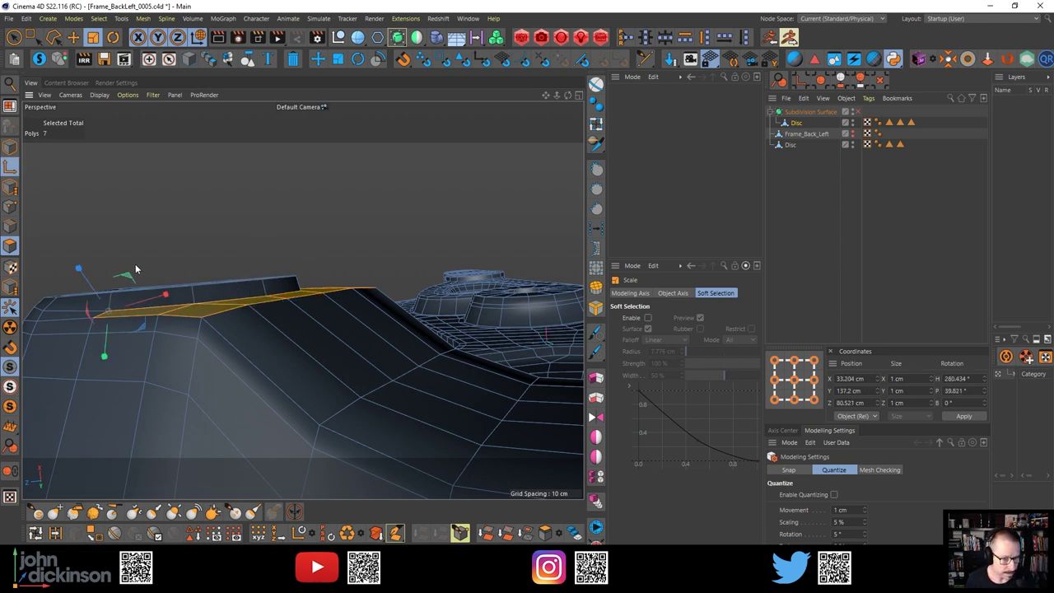
right_click(78, 270)
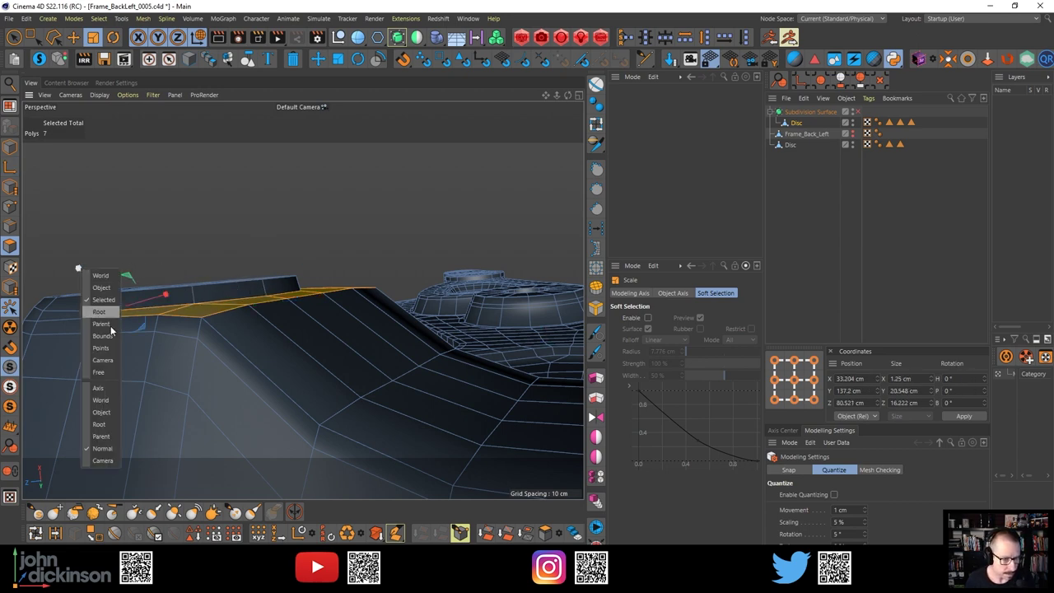
left_click(98, 381)
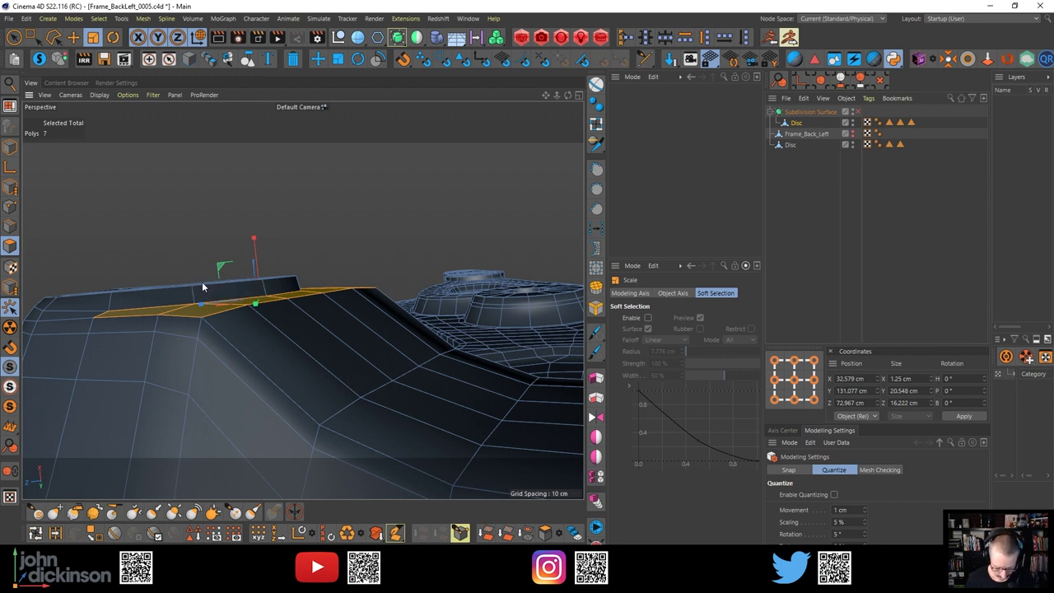
key("l")
left_click(110, 312, "ctrl")
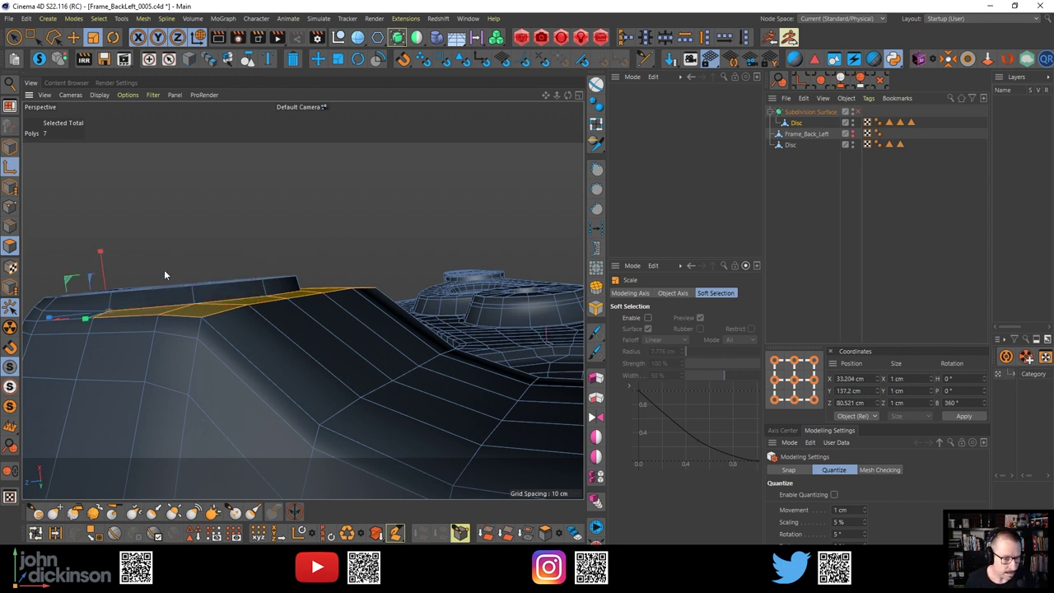
left_click_drag(103, 252, 109, 317)
Deselect the flattened strip and inspect the subdivided surface around the hole ring from the side
left_click_drag(182, 331, 283, 343, "alt")
left_click(340, 254)
scroll(301, 262, "up", 2)
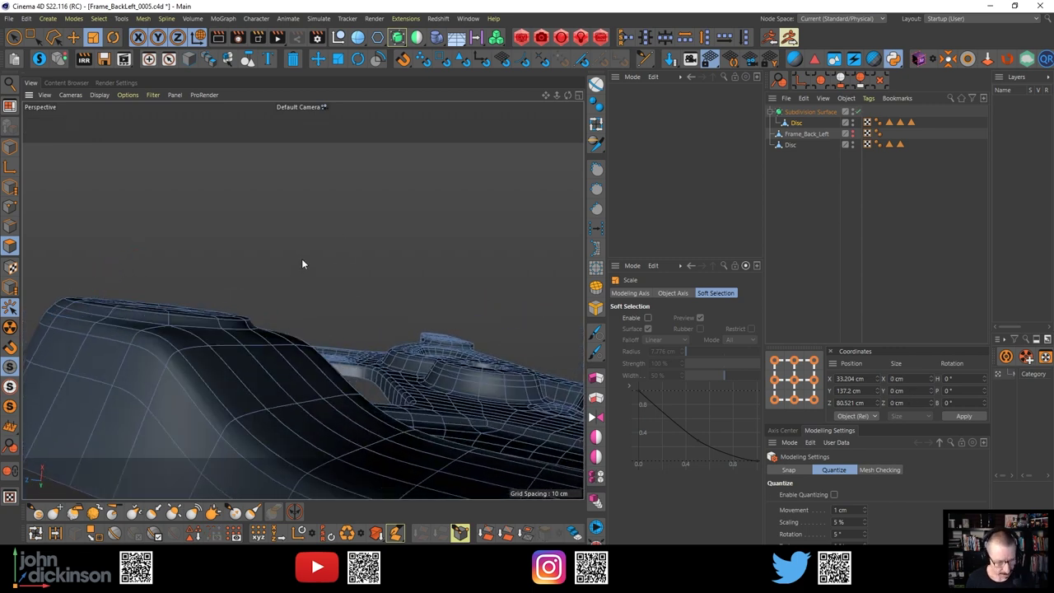
left_click_drag(302, 263, 198, 305, "alt")
Use Line Cut to connect the point below the hole ring with the top corner point of the slope
key("k")
key("k")
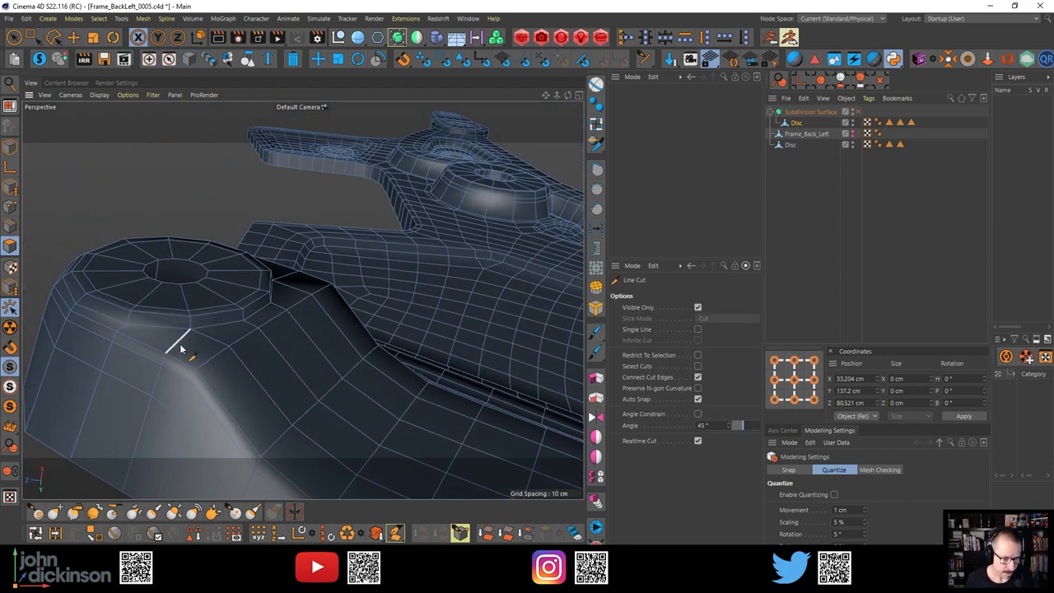
left_click(190, 329)
left_click(196, 365)
key("t")
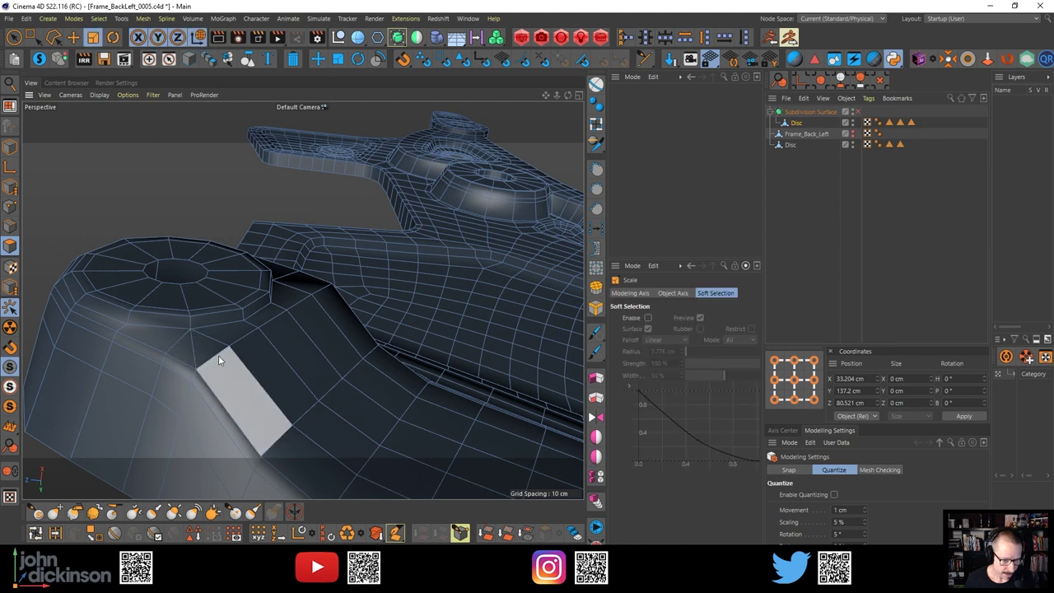
left_click_drag(218, 355, 204, 315, "alt")
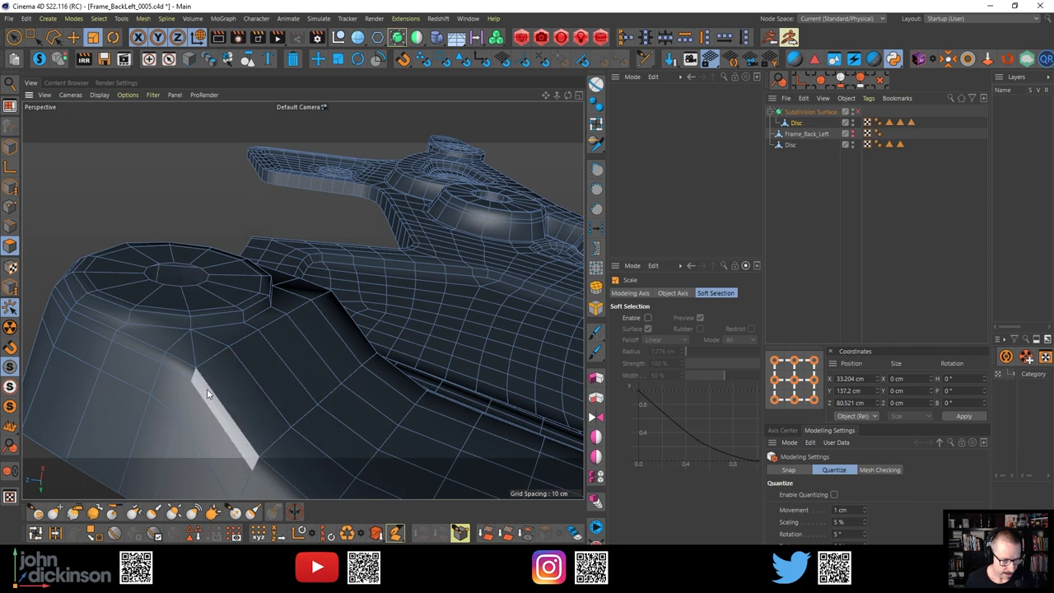
left_click_drag(211, 375, 171, 361, "alt")
Try another line cut from the slope's upper edge toward the hole ring
key("k")
key("k")
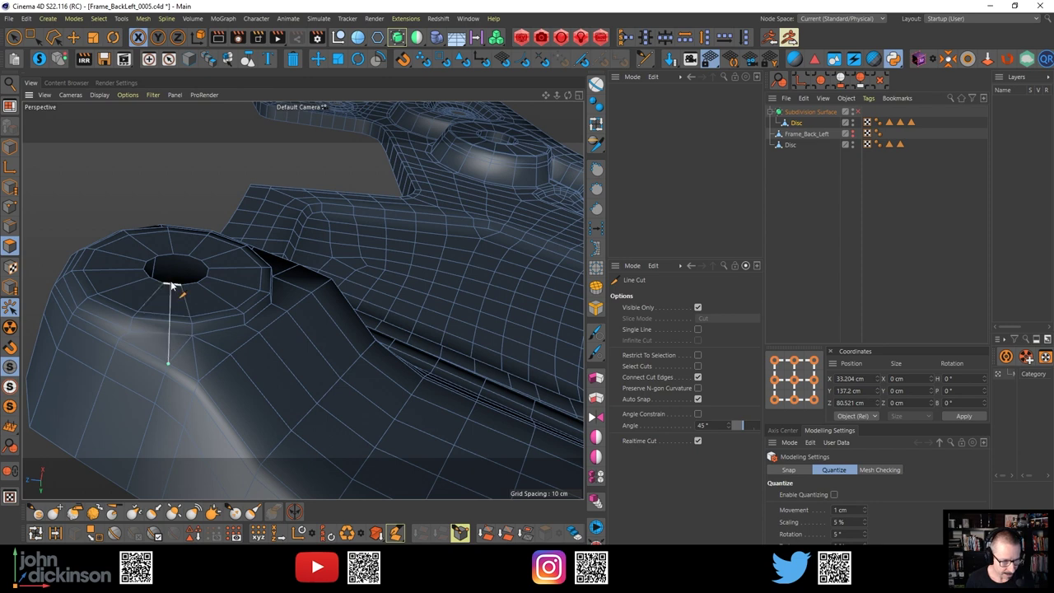
key("t")
left_click_drag(170, 291, 194, 348, "alt")
key("k")
key("k")
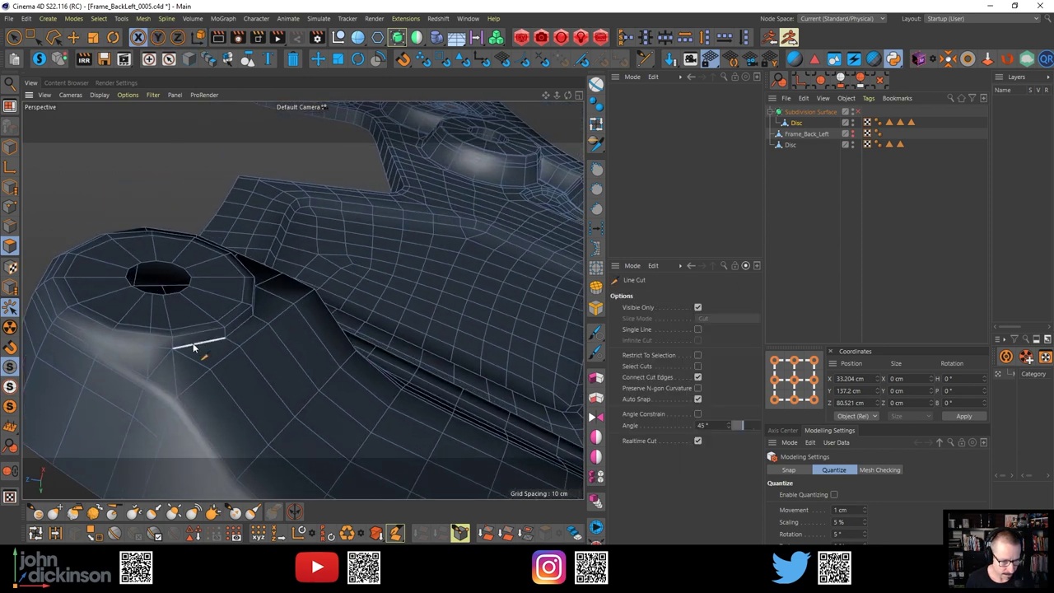
left_click(209, 366)
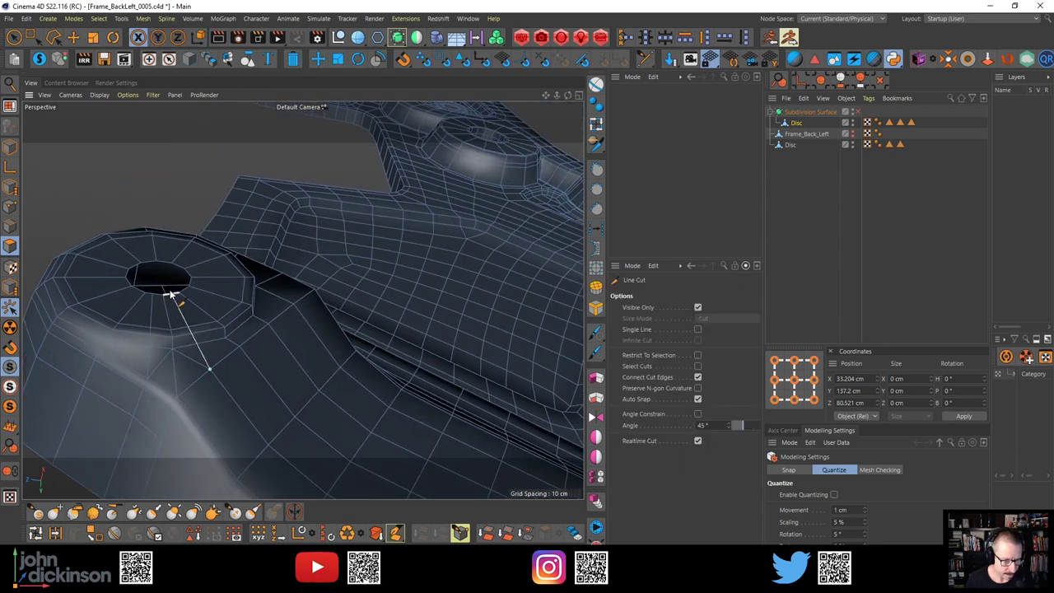
left_click(172, 294)
key("t")
left_click_drag(191, 360, 191, 359, "alt")
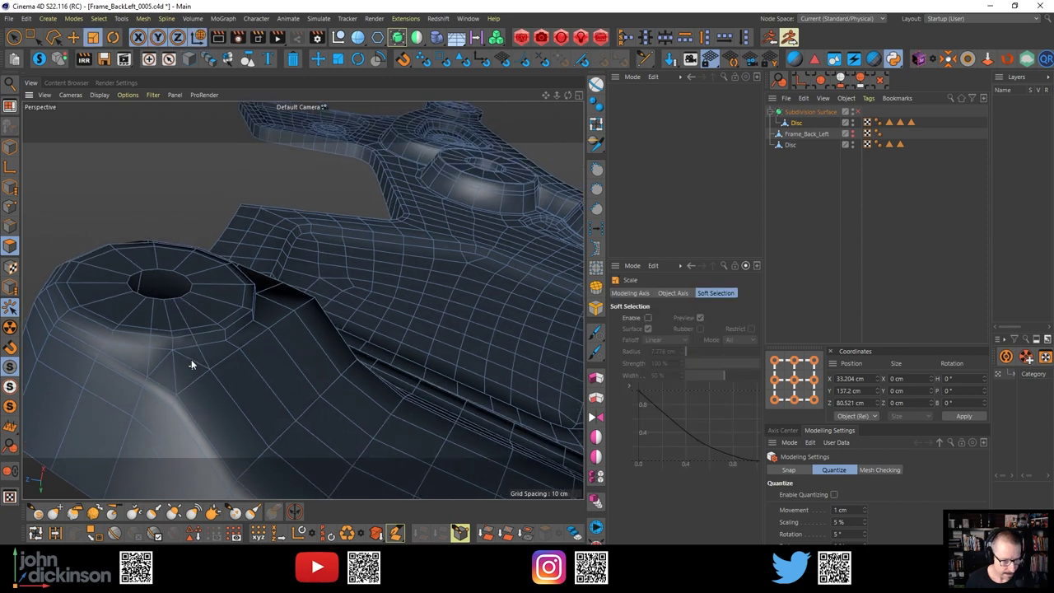
Select the edge loop running across the front of the slope below the hole ring and dissolve it
key("m")
key("e")
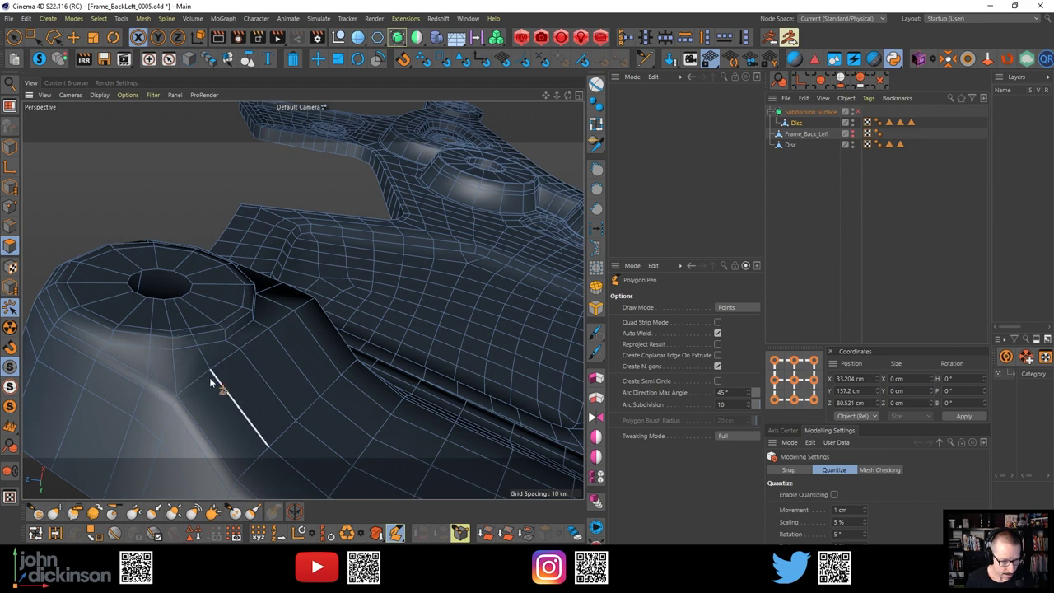
mouse_move(209, 377)
left_mouse_down("alt")
mouse_move(216, 328)
mouse_move(202, 414)
mouse_move(209, 369)
mouse_move(191, 363)
mouse_move(189, 424)
mouse_move(194, 352)
mouse_move(201, 368)
left_mouse_up("alt")
key("Return")
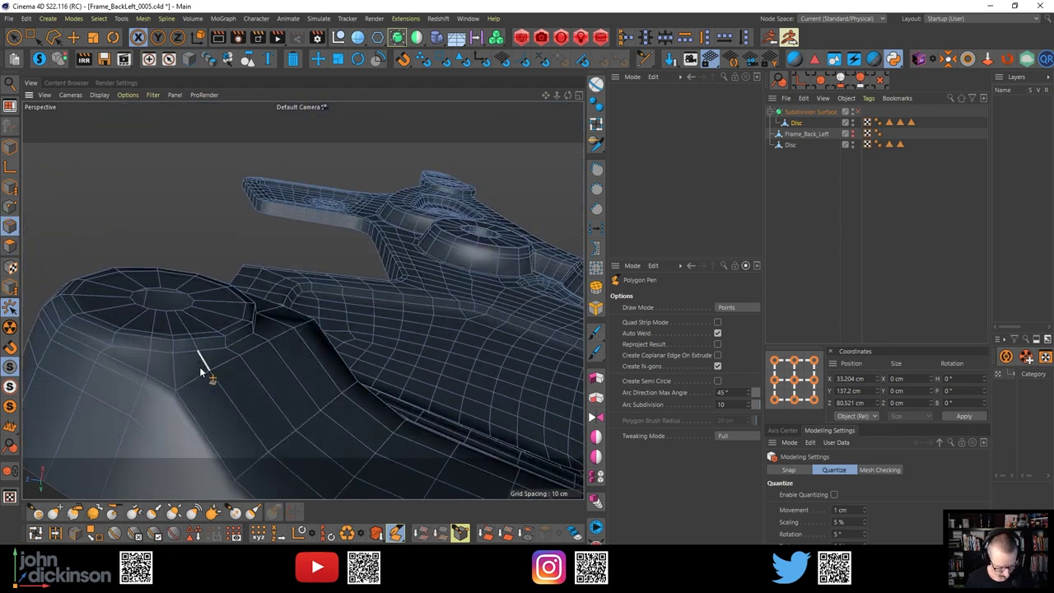
key("e")
double_click(145, 389)
left_click_drag(184, 355, 194, 459, "alt")
key("ctrl+BackSpace")
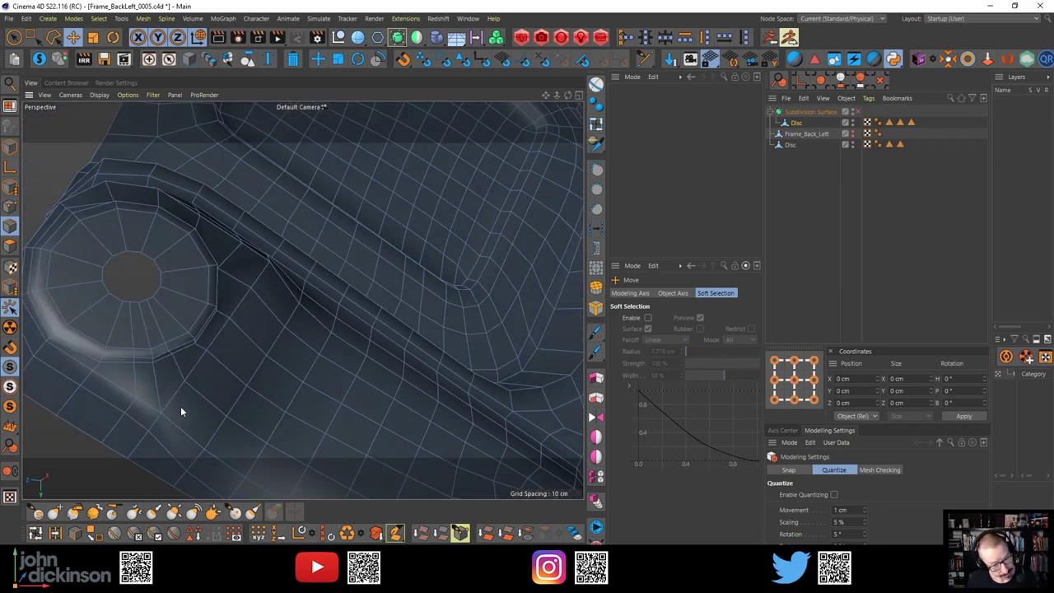
Examine the mesh around the hole ring and preview the subdivided corner in a render
left_click_drag(181, 411, 166, 389, "alt")
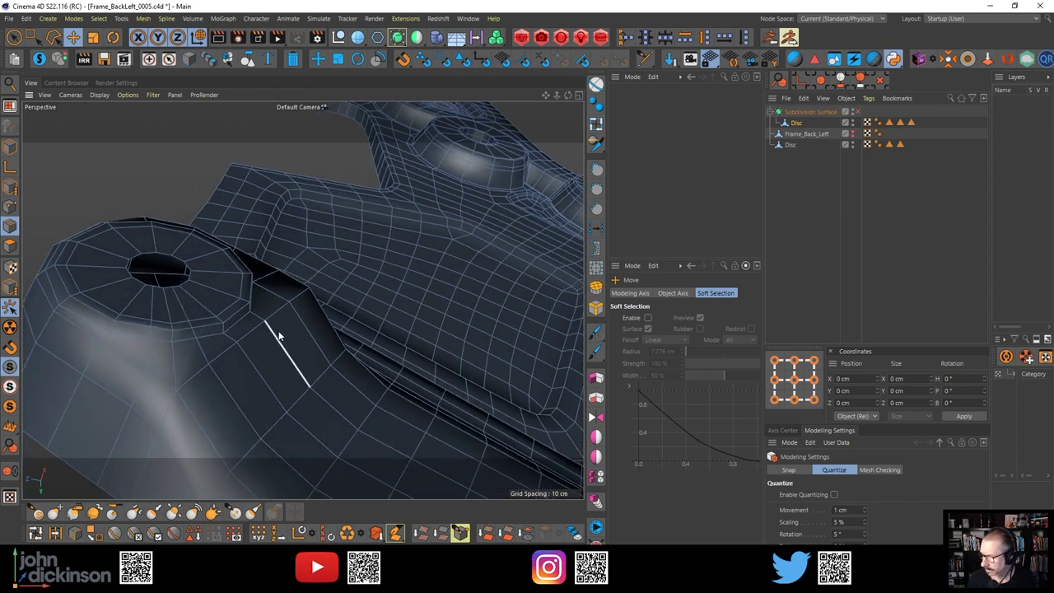
key("k")
key("l")
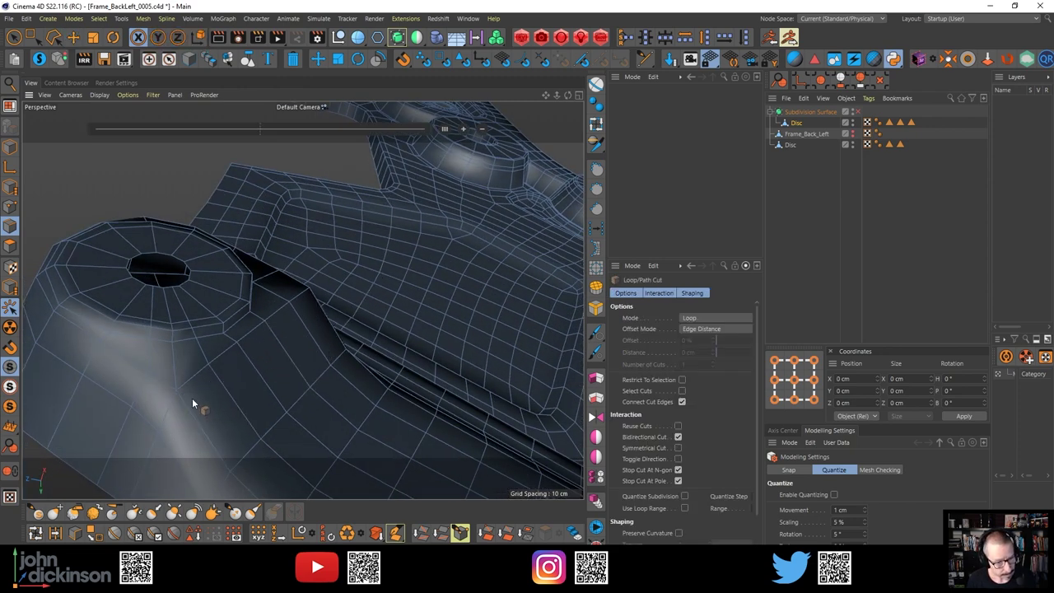
left_click_drag(191, 397, 162, 308, "alt")
key("ctrl+r")
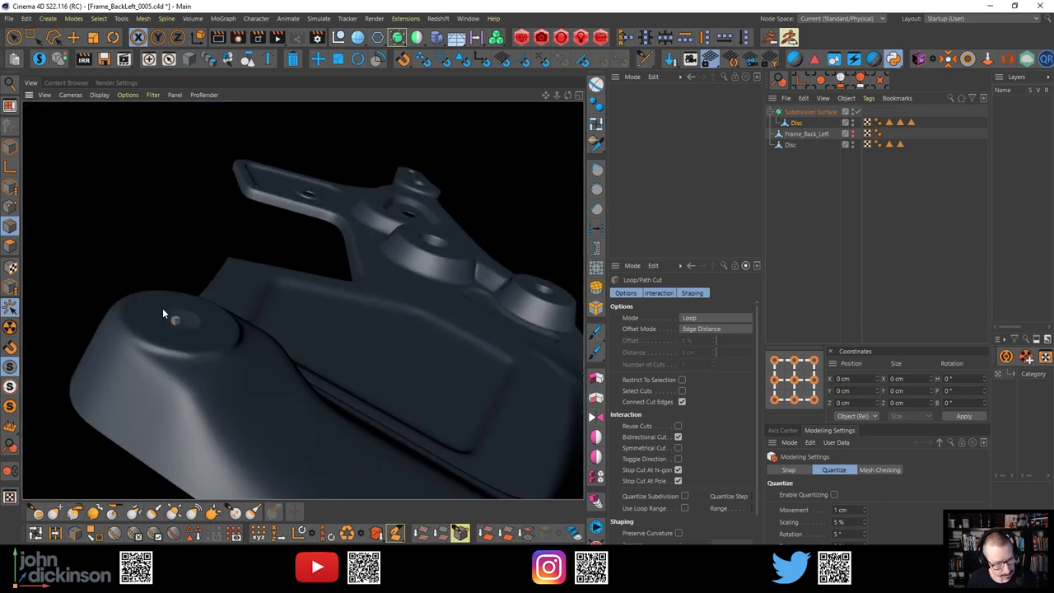
right_click_drag(188, 392, 173, 359, "alt")
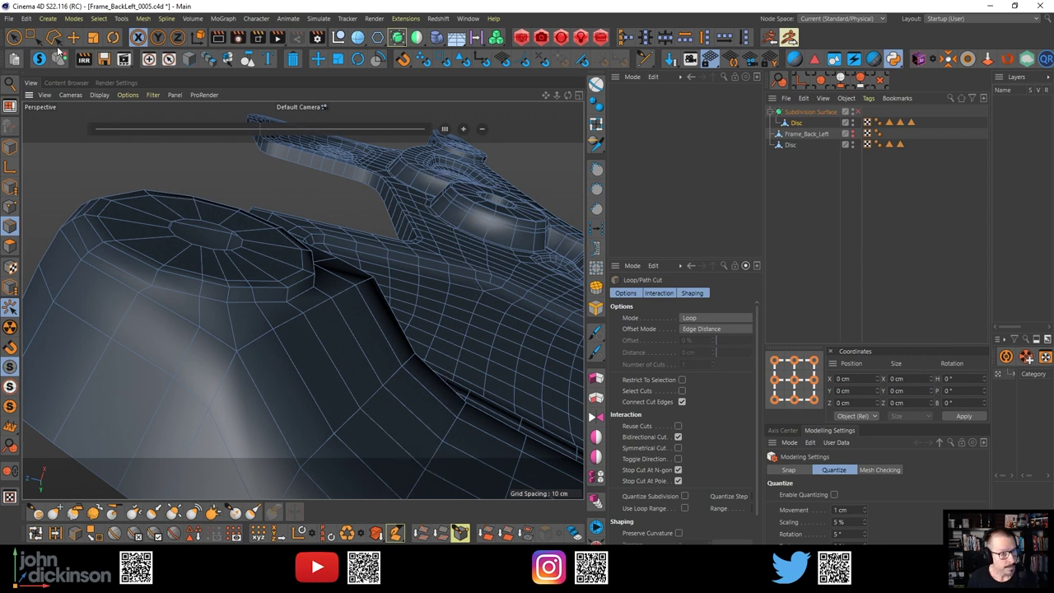
Select the 16-edge loop running around the outside of the hole ring and along the ridge corner
left_click(87, 38)
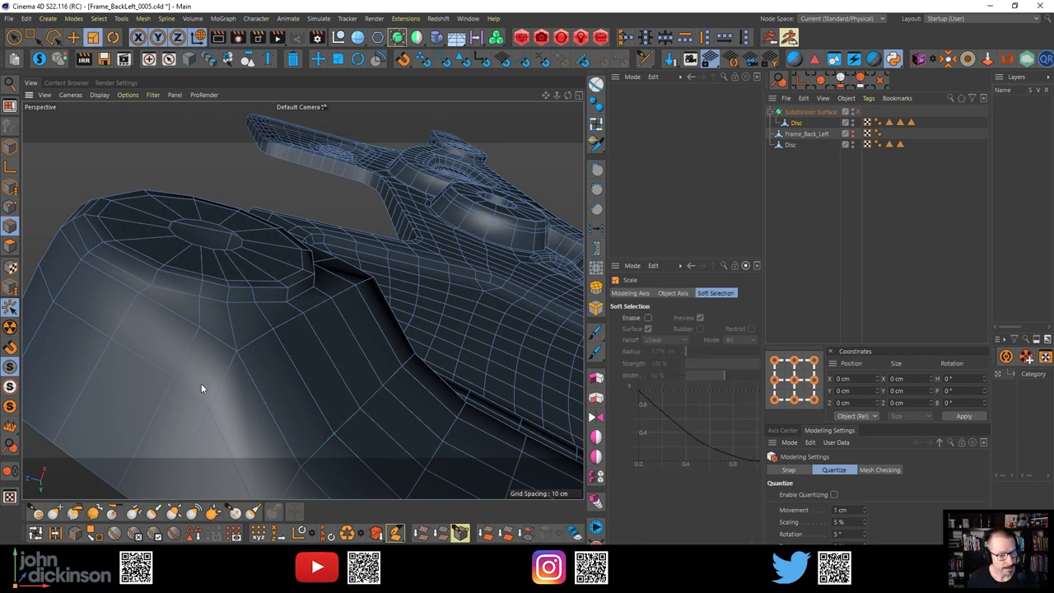
double_click(225, 345)
left_click(373, 280)
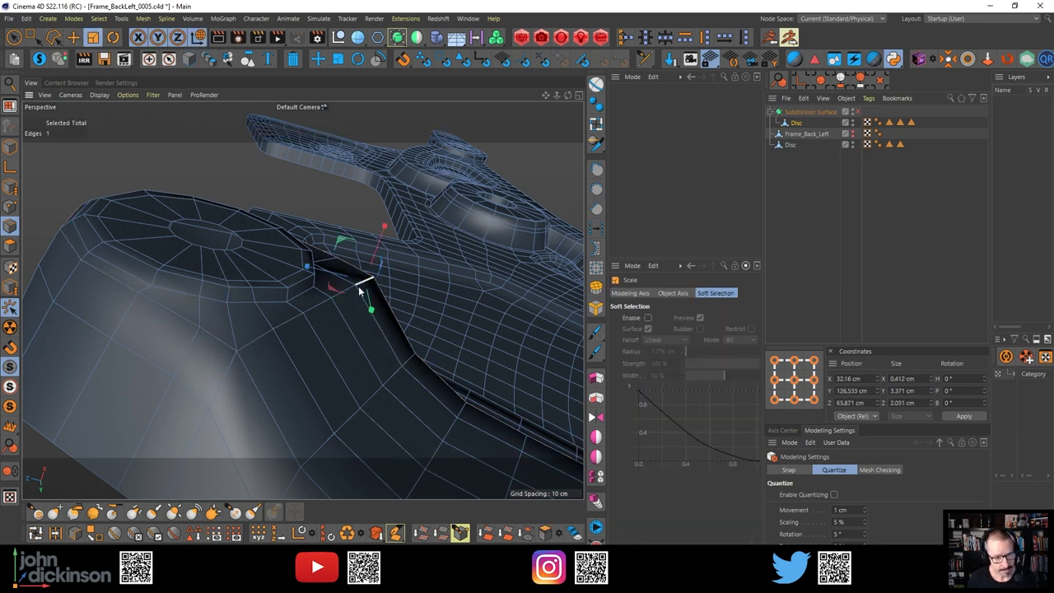
left_click(259, 337, "ctrl+shift")
left_click(214, 339, "shift")
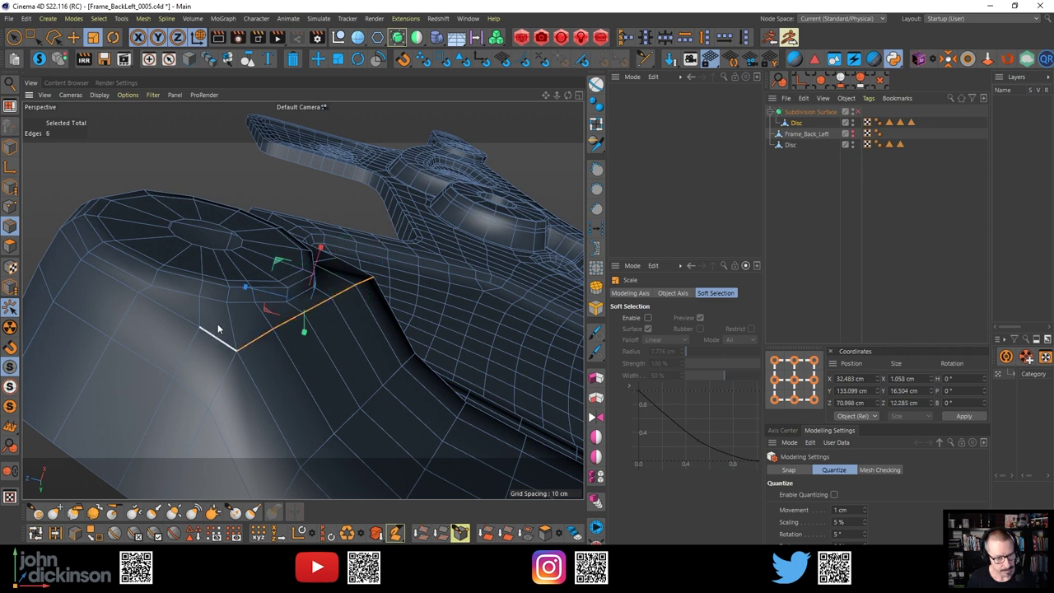
left_click_drag(232, 270, 341, 343, "alt")
double_click(315, 374, "shift")
scroll(380, 360, "down", 2)
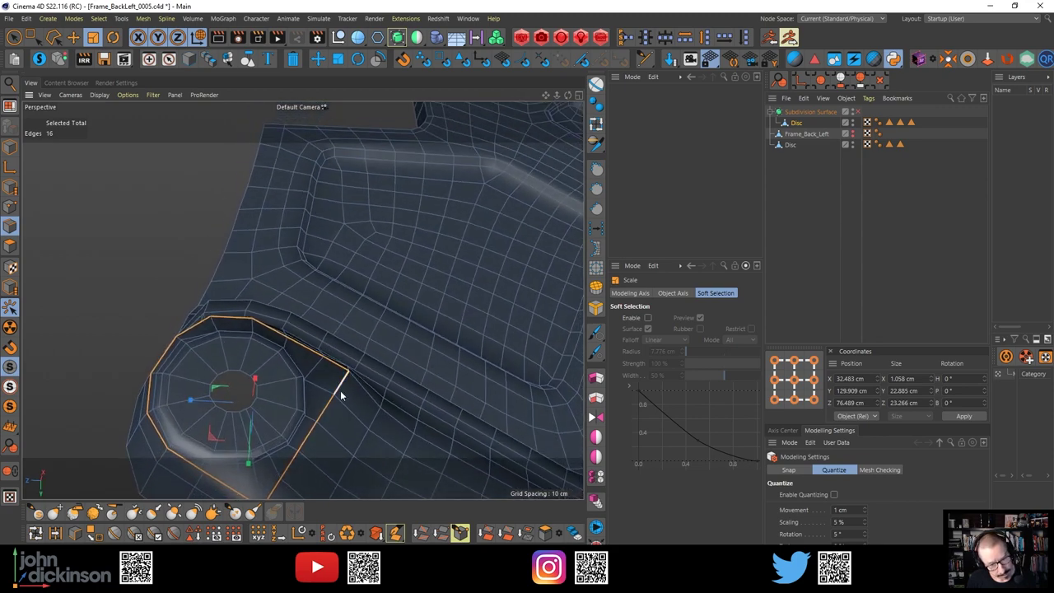
Slide the selected loop around the hole ring by -1.509 cm and check the corner with subdivision enabled
left_click_drag(343, 395, 340, 270, "alt")
key("m")
key("o")
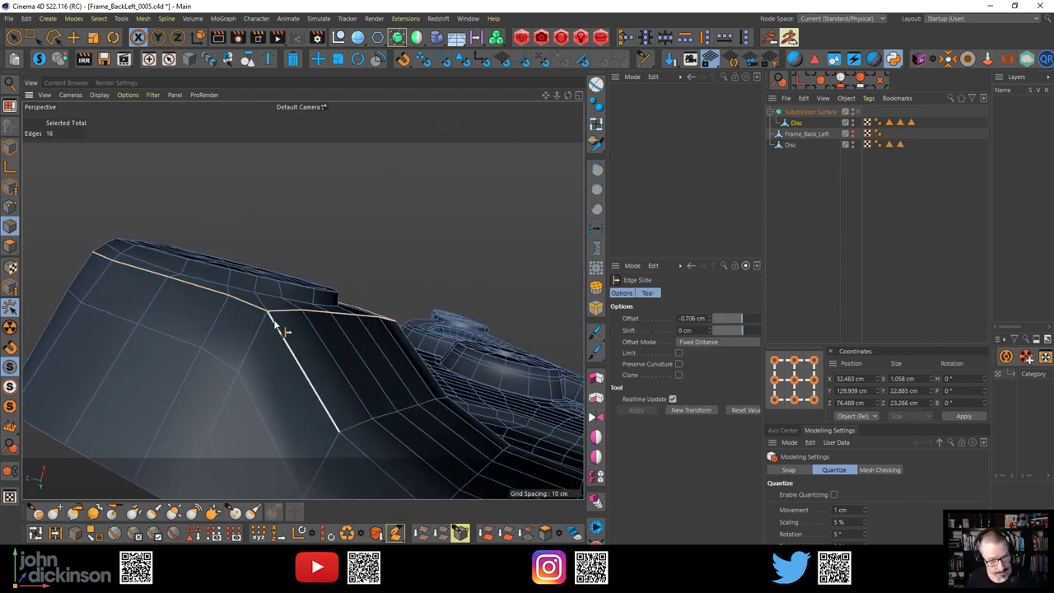
left_click_drag(232, 309, 215, 367)
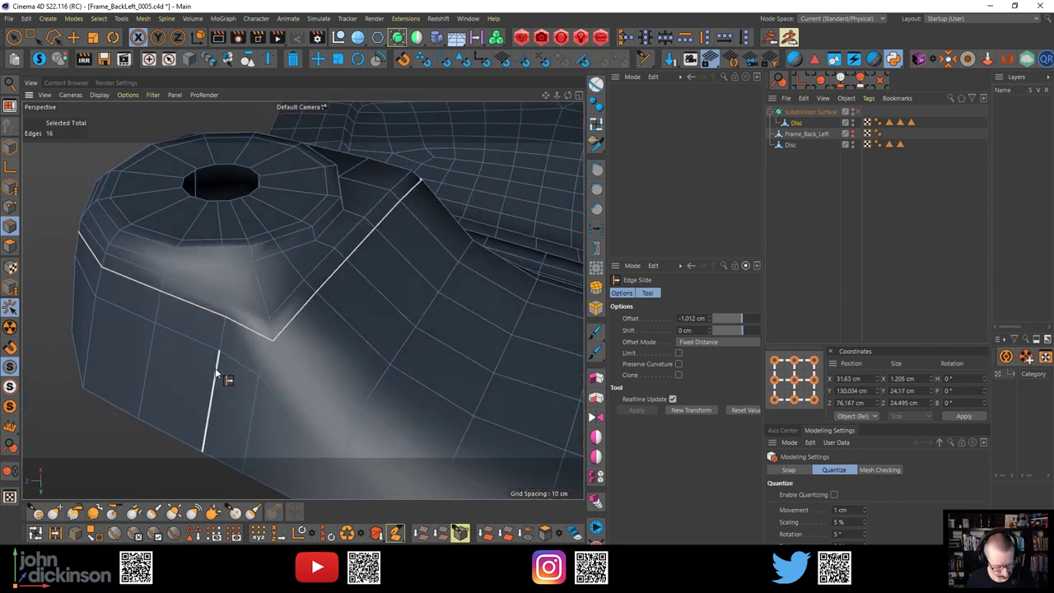
left_click_drag(253, 334, 263, 245)
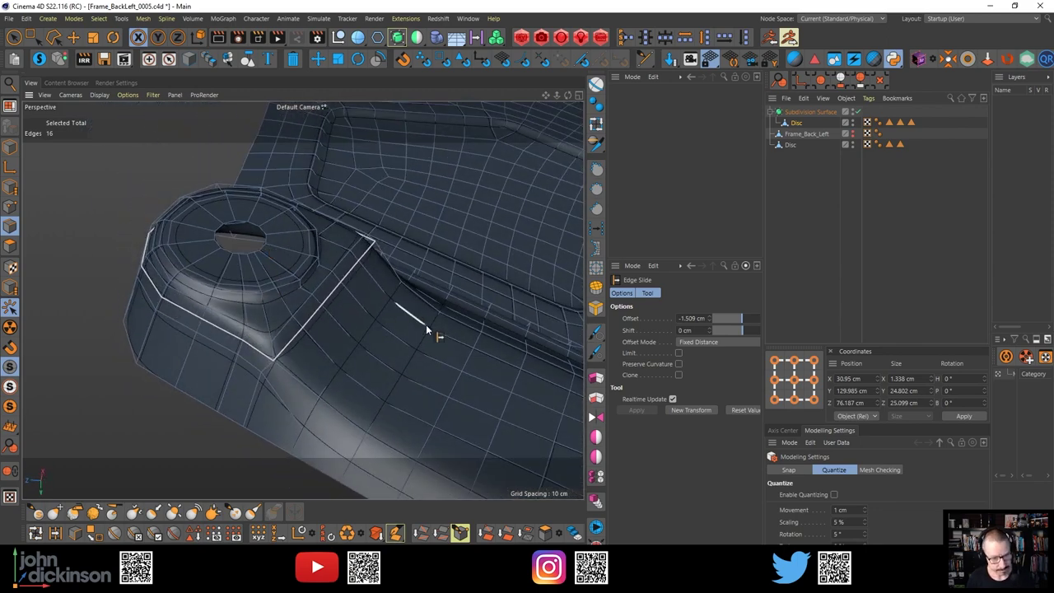
Slide the point at the ridge corner below the hole ring by 11.4 % and re-enable subdivision
key("ctrl+r")
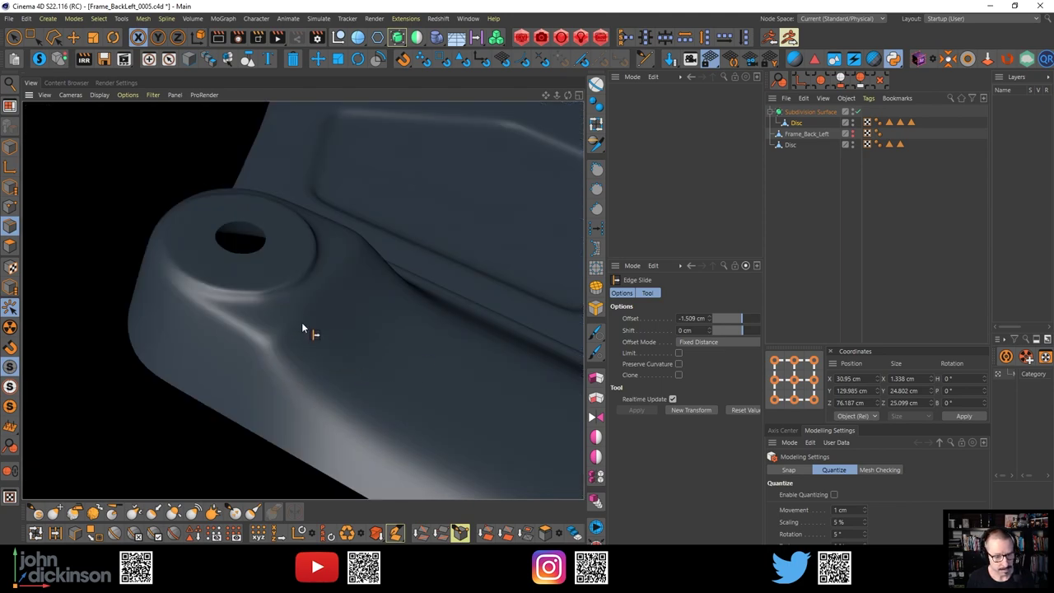
left_click_drag(302, 328, 298, 286, "alt")
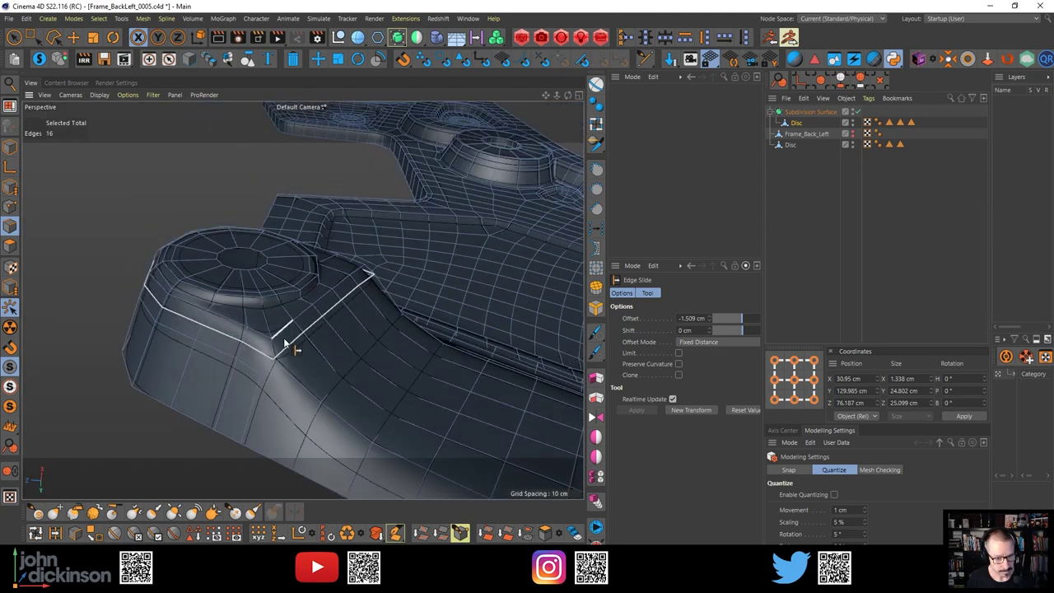
scroll(284, 344, "up", 3)
scroll(292, 313, "up", 5)
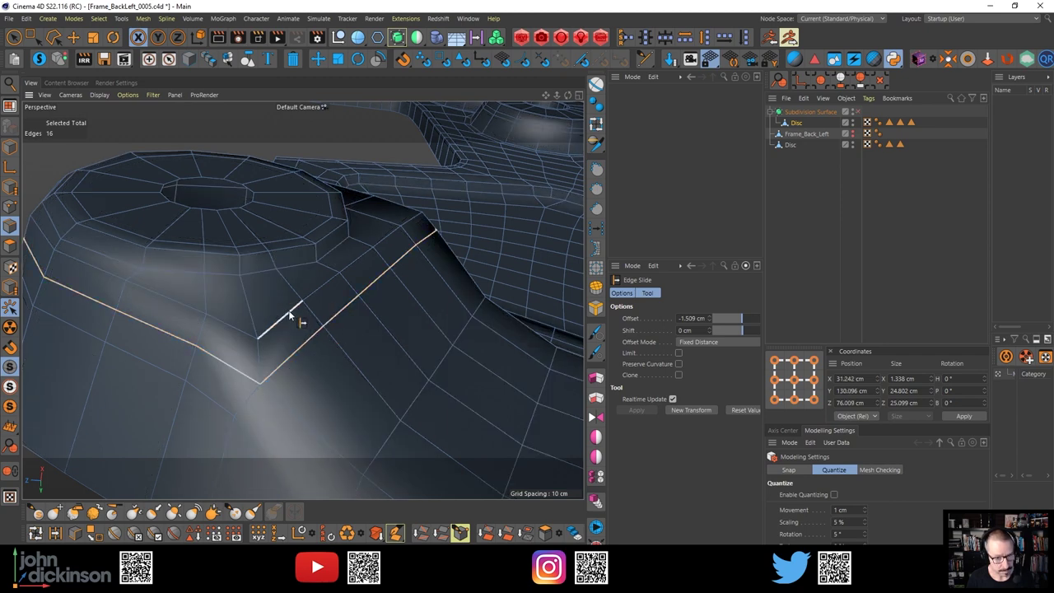
key("Return")
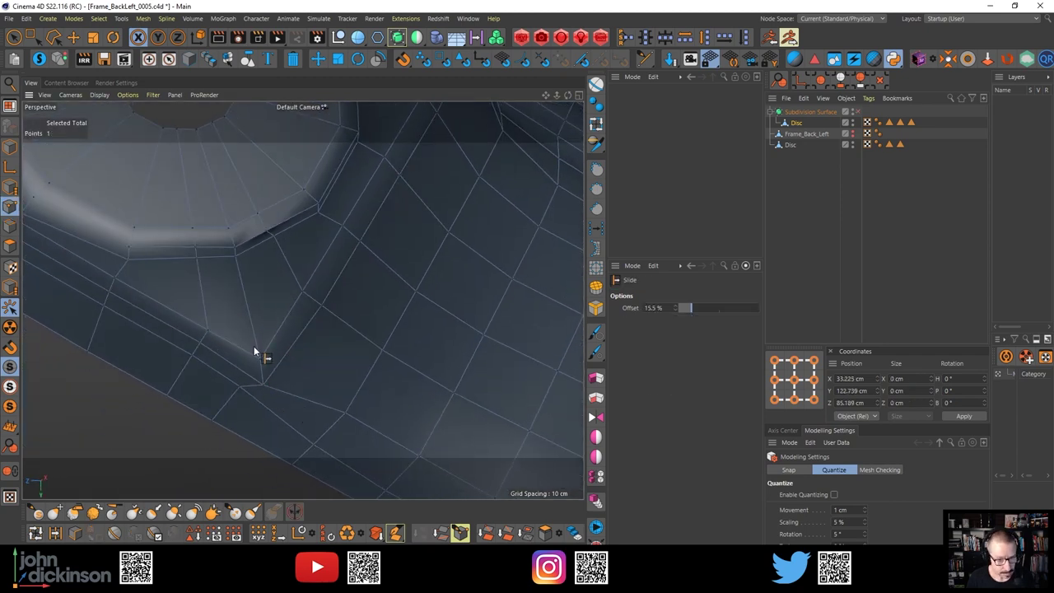
left_click_drag(258, 357, 259, 353)
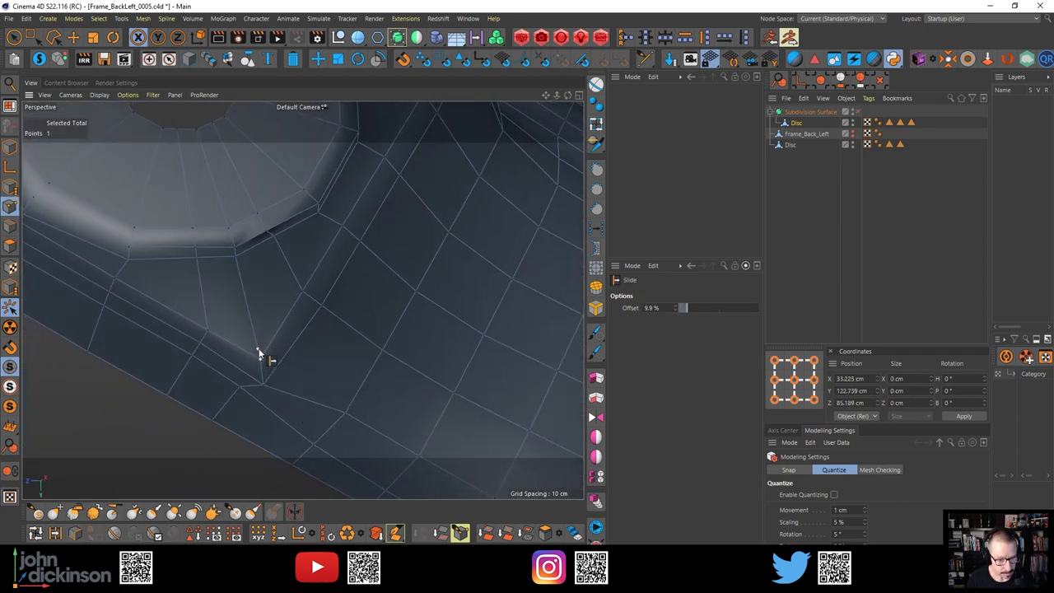
scroll(294, 305, "down", 5)
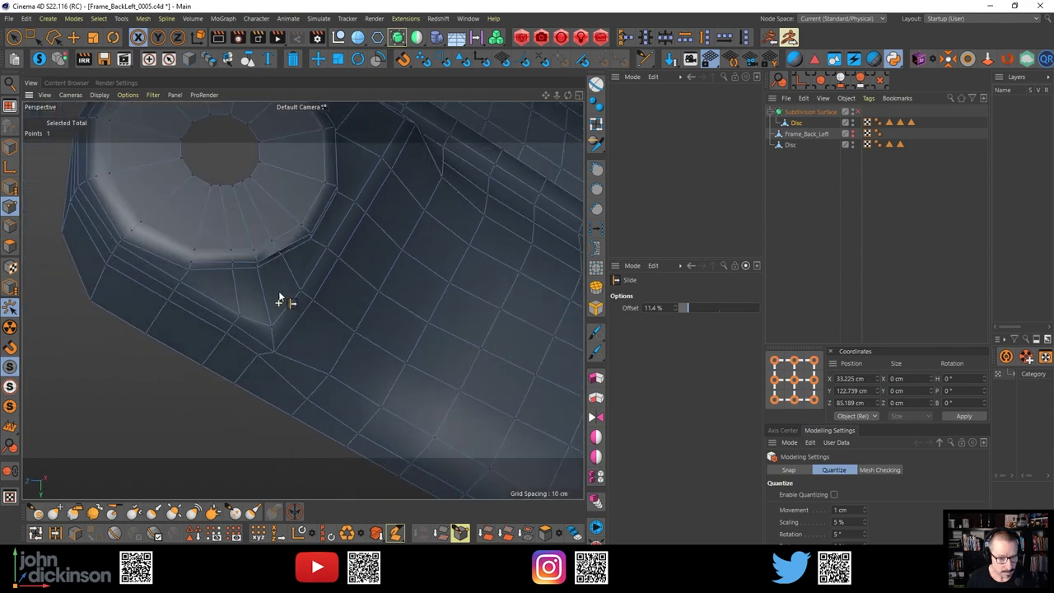
left_click_drag(282, 301, 217, 259, "alt")
key("q")
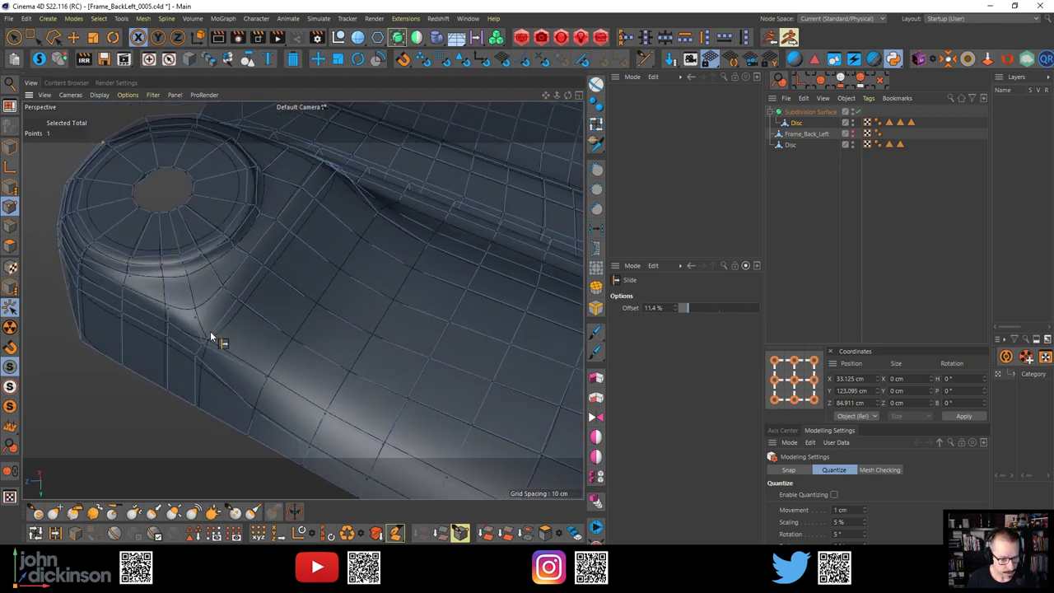
Examine the subdivided corner and hole ring from several angles and in render previews
left_click_drag(210, 331, 213, 257, "alt")
mouse_move(189, 372)
left_mouse_down("alt")
mouse_move(196, 359)
mouse_move(176, 381)
left_mouse_up("alt")
left_click_drag(177, 379, 191, 417, "alt")
key("ctrl+r")
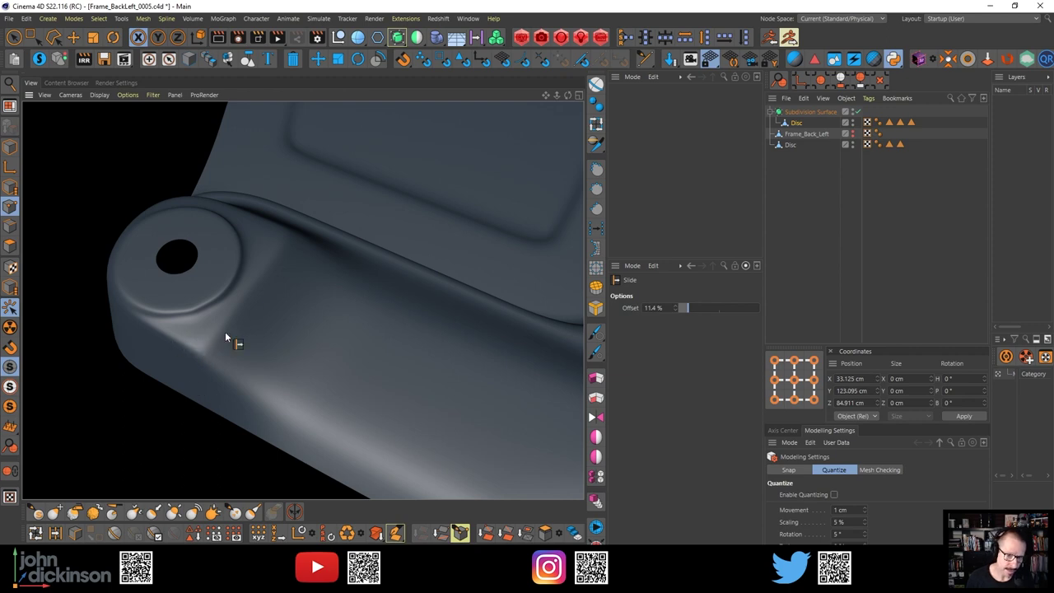
left_click_drag(204, 298, 210, 308, "alt")
scroll(193, 306, "up", 3)
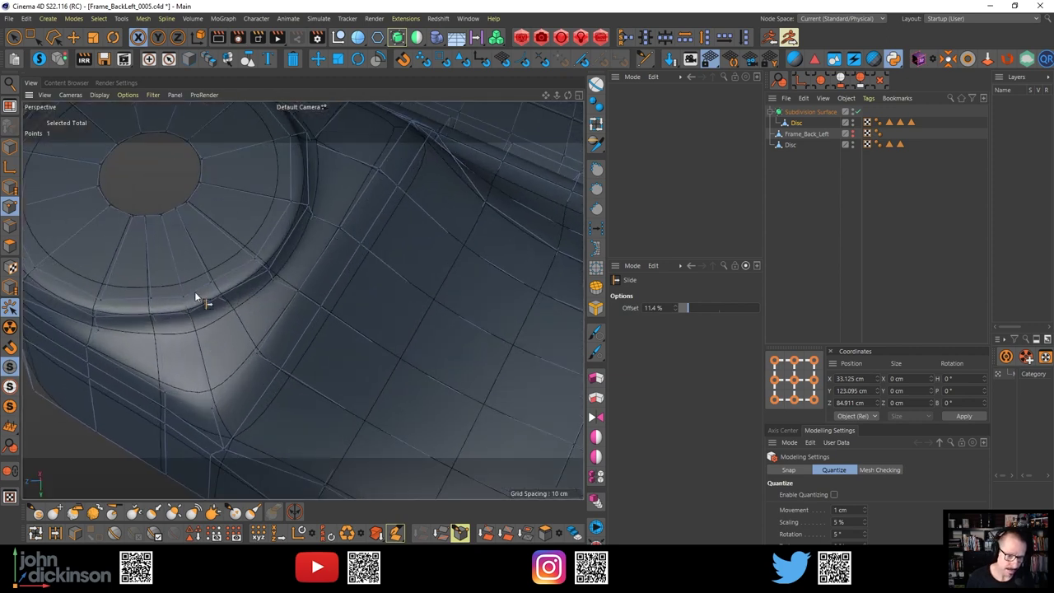
key("ctrl+r")
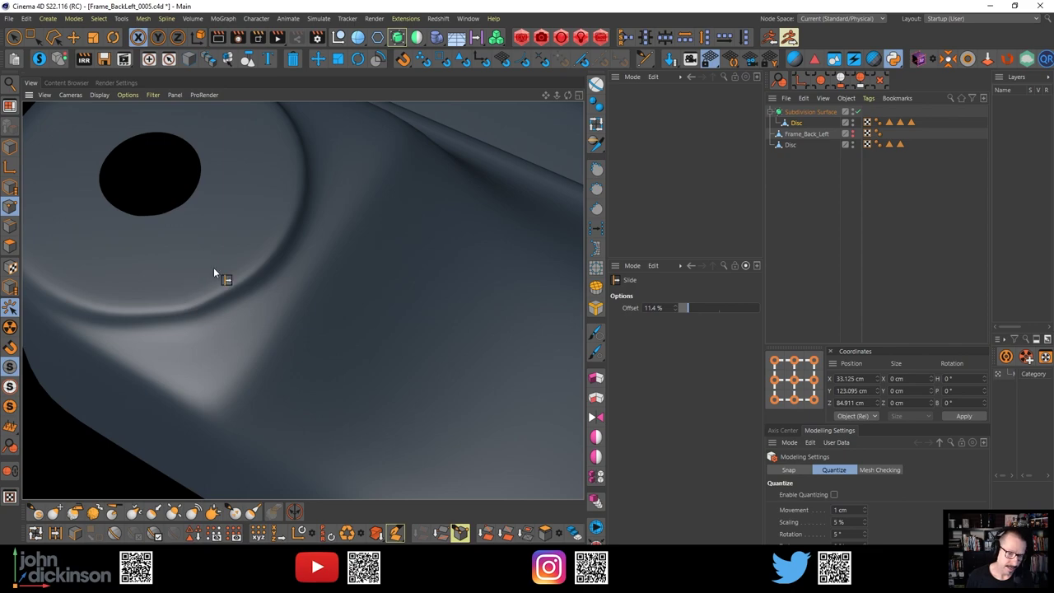
right_click_drag(274, 310, 210, 334, "alt")
left_click_drag(272, 287, 312, 249, "alt")
middle_click_drag(312, 249, 273, 341, "alt")
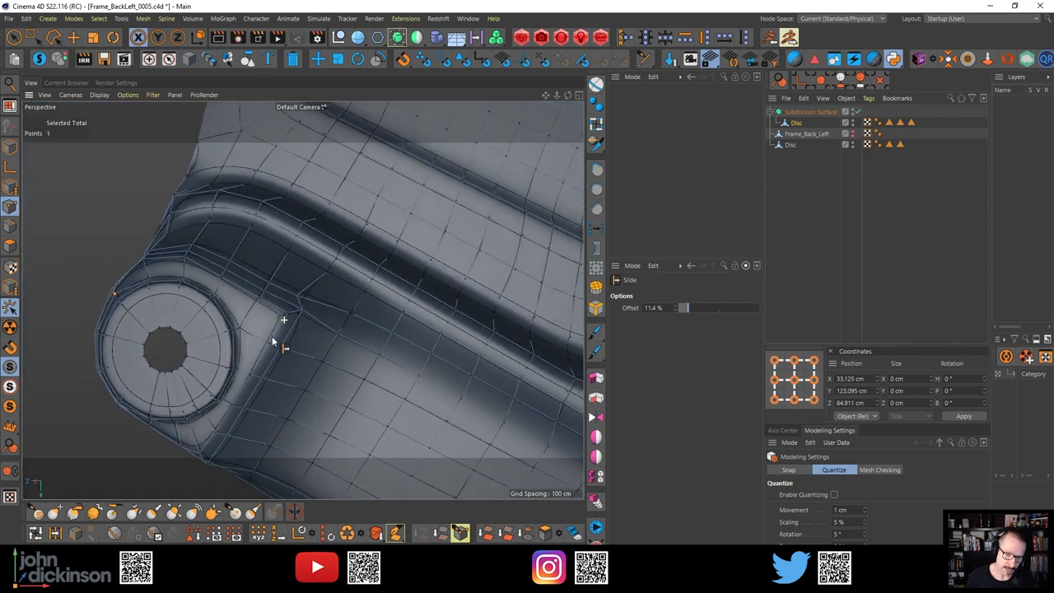
left_click_drag(273, 341, 384, 293, "alt")
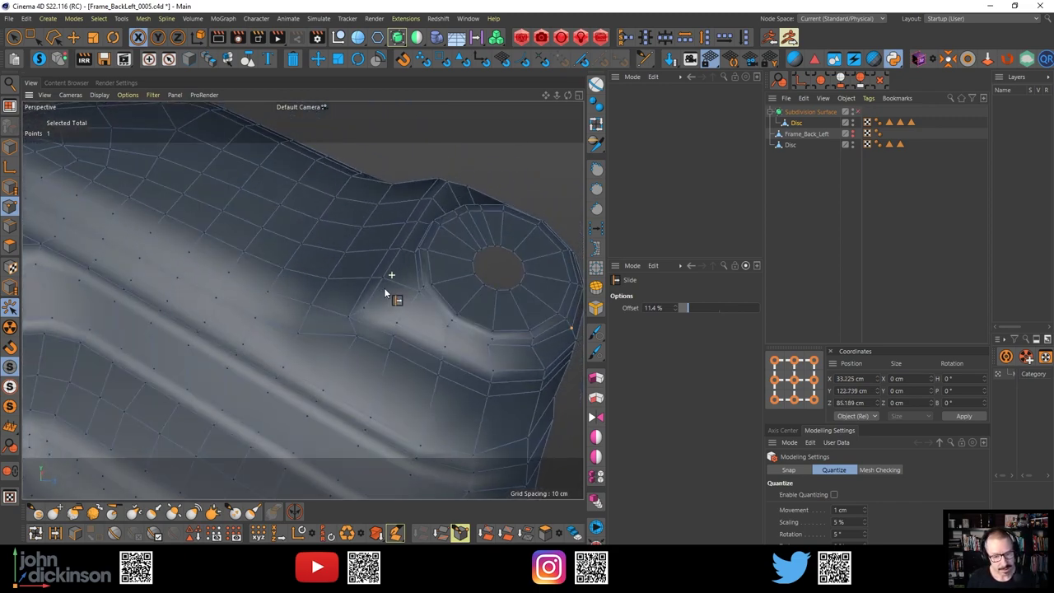
key("k")
key("k")
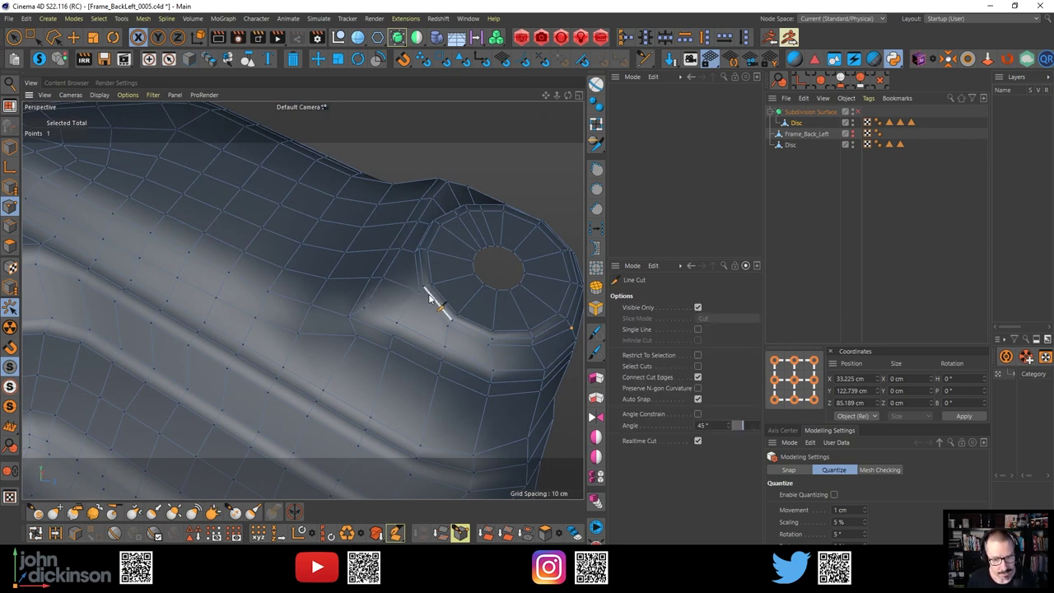
left_click(420, 292)
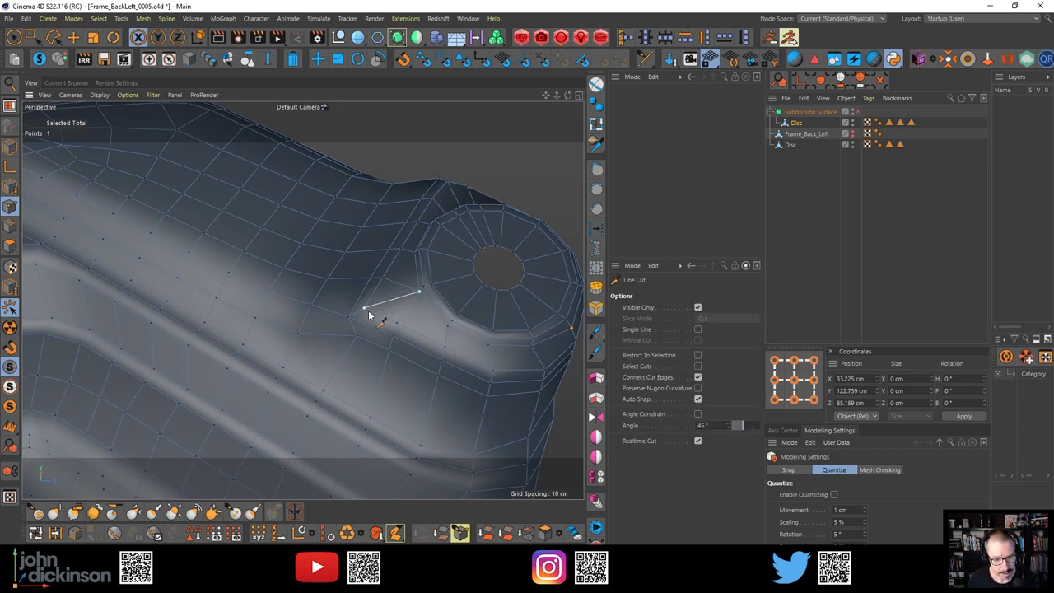
key("space")
key("space")
left_click(383, 277)
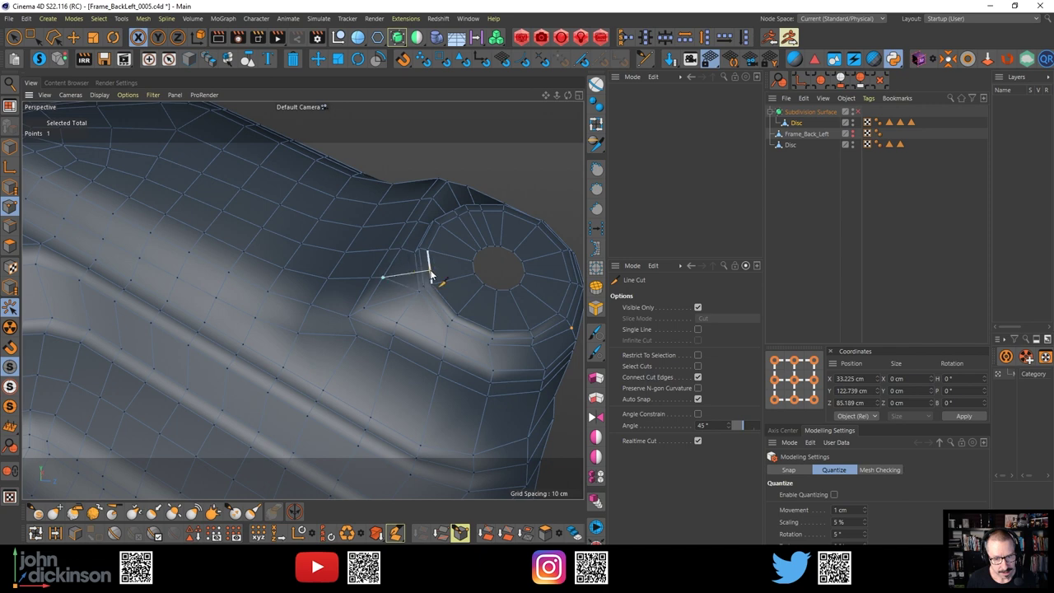
left_click(428, 268)
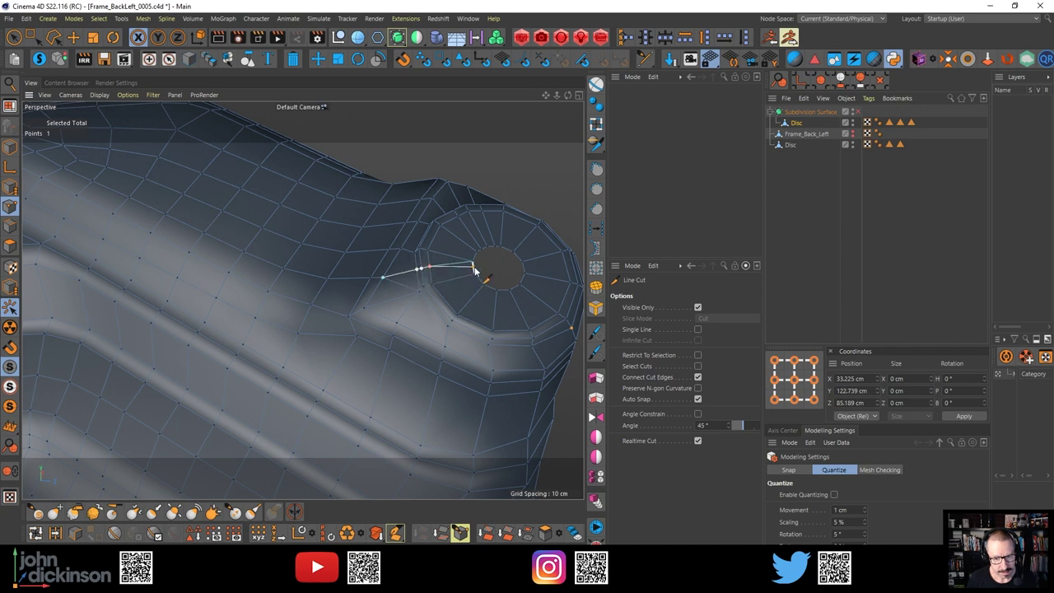
key("Escape")
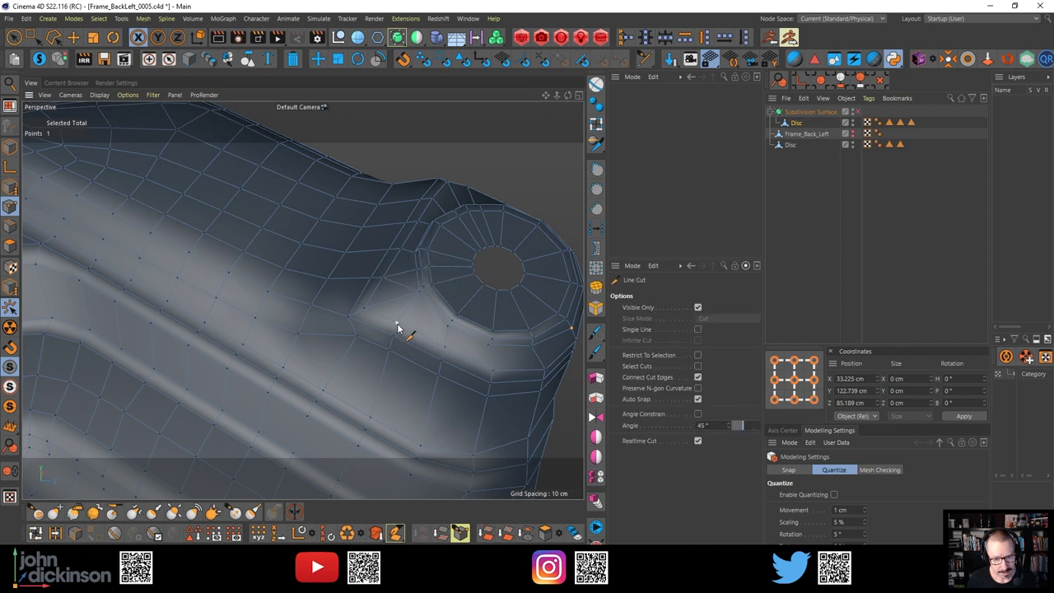
left_click(397, 323)
left_click(477, 280)
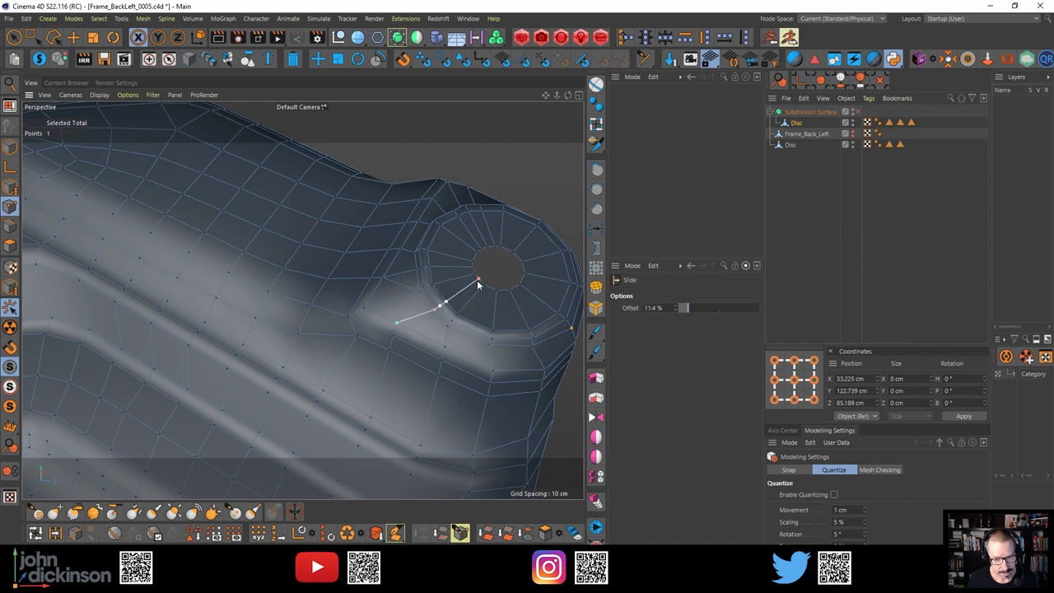
key("m")
key("e")
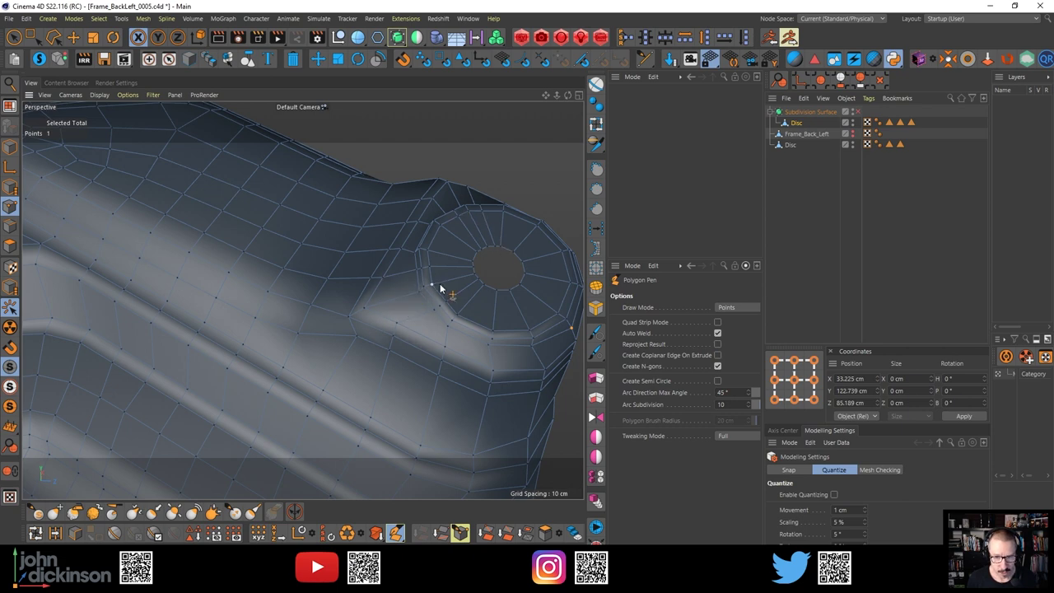
left_click_drag(428, 275, 374, 322, "alt")
Slide the point at the ridge corner beside the hole ring by 11.7 % with subdivision enabled
key("m")
key("o")
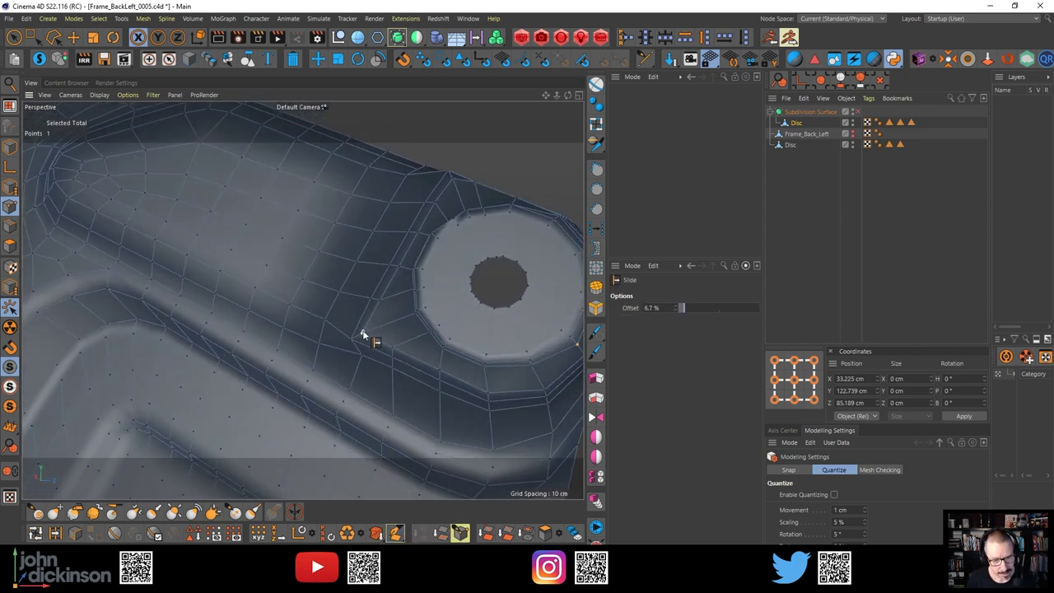
left_click_drag(368, 331, 396, 412, "alt")
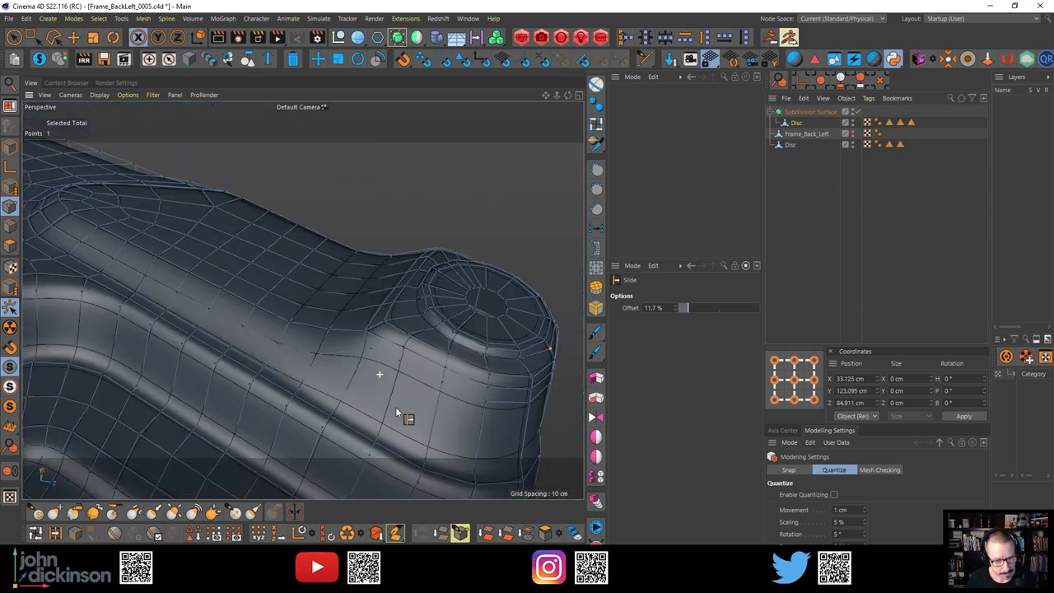
mouse_move(379, 354)
left_mouse_down()
mouse_move(358, 354)
mouse_move(360, 395)
mouse_move(362, 297)
mouse_move(375, 328)
mouse_move(367, 348)
mouse_move(385, 365)
left_mouse_up()
key("Return")
key("e")
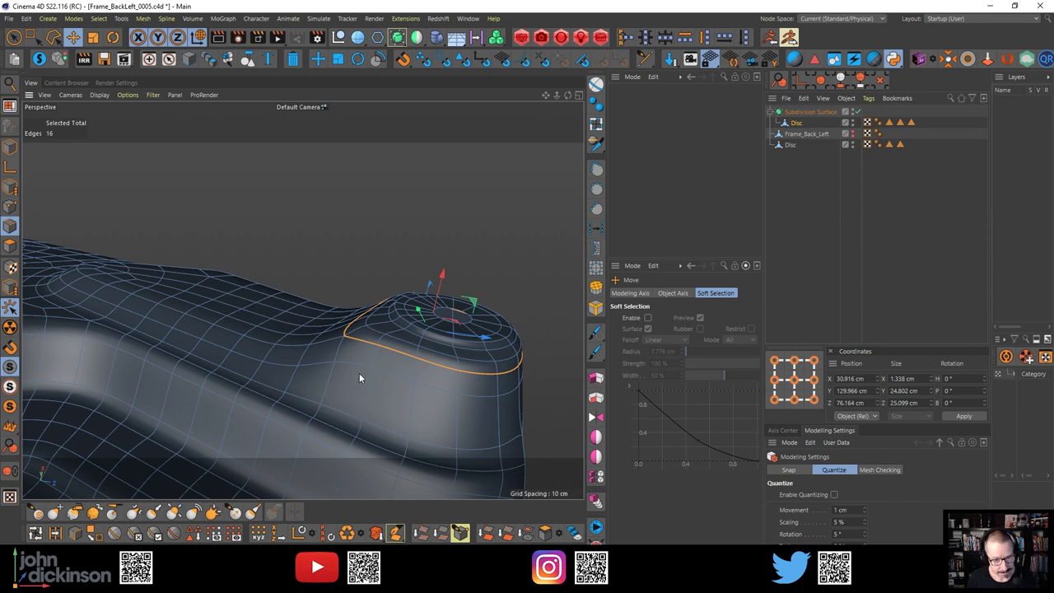
left_click(357, 366)
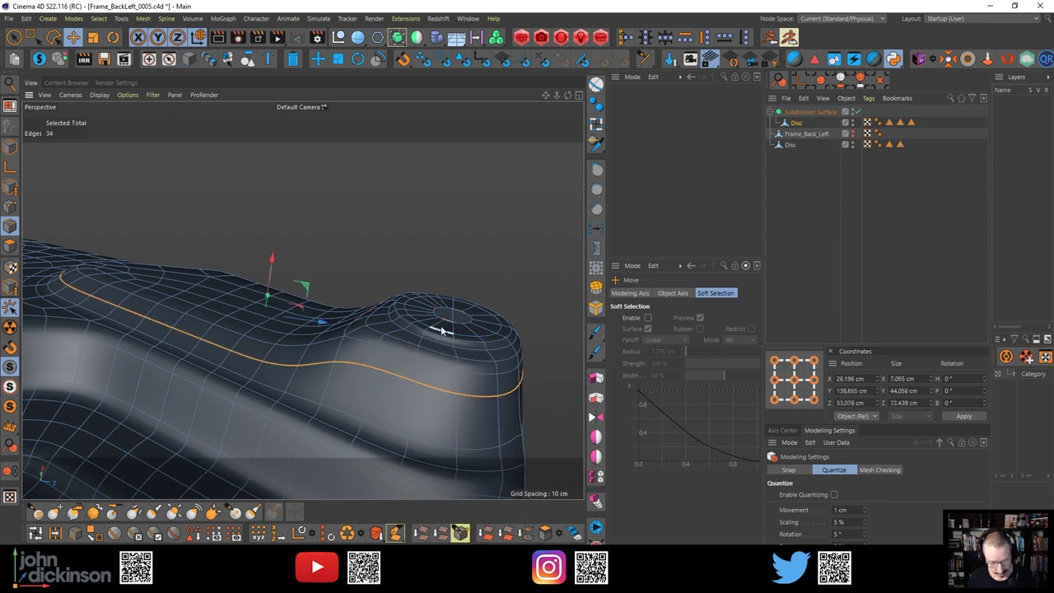
key("ctrl+shift+a")
left_click_drag(406, 341, 411, 368, "alt")
key("Return")
With subdivision disabled, select the 16-polygon side band and the flat top of the hole ring and delete these polygons
key("q")
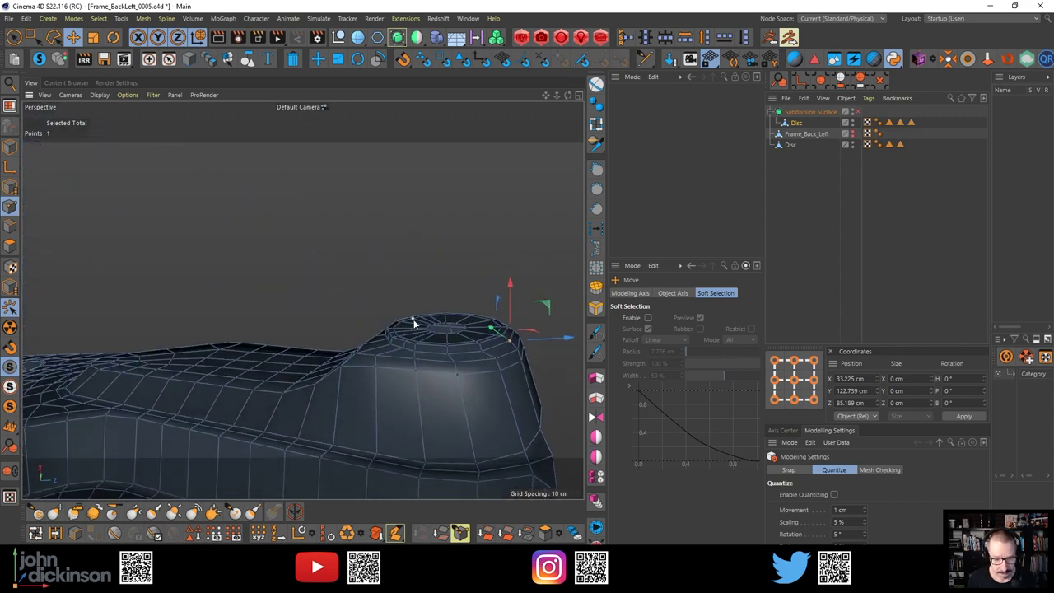
left_click_drag(413, 318, 458, 323, "alt")
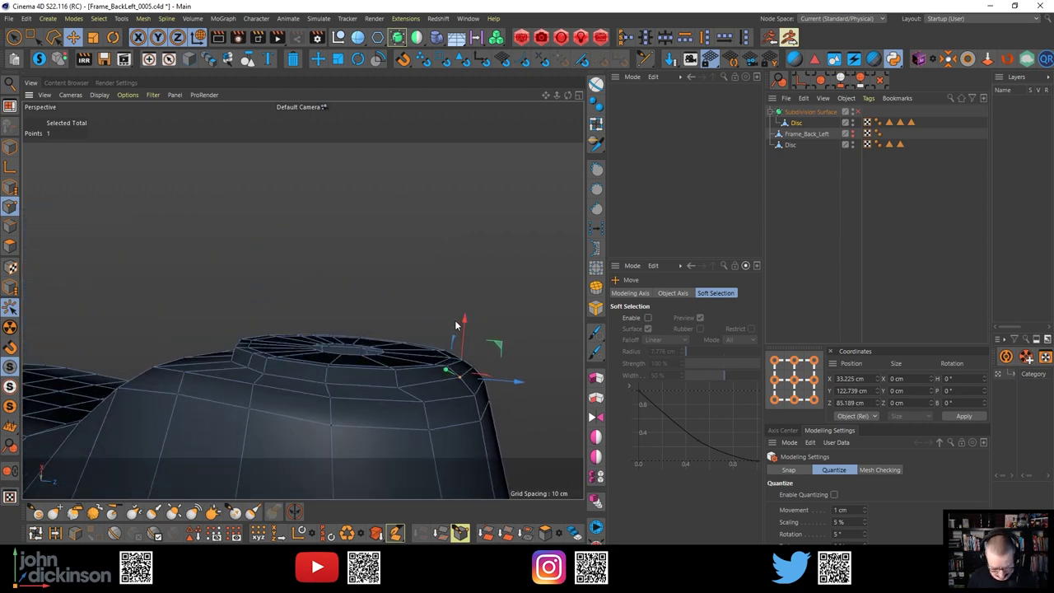
key("u")
key("l")
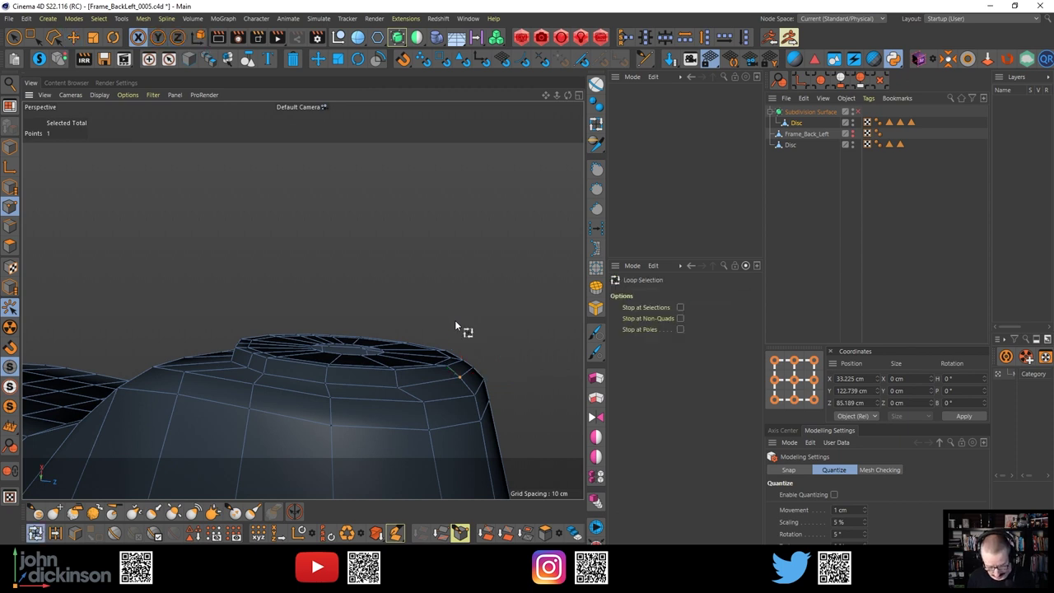
key("Return")
key("Return")
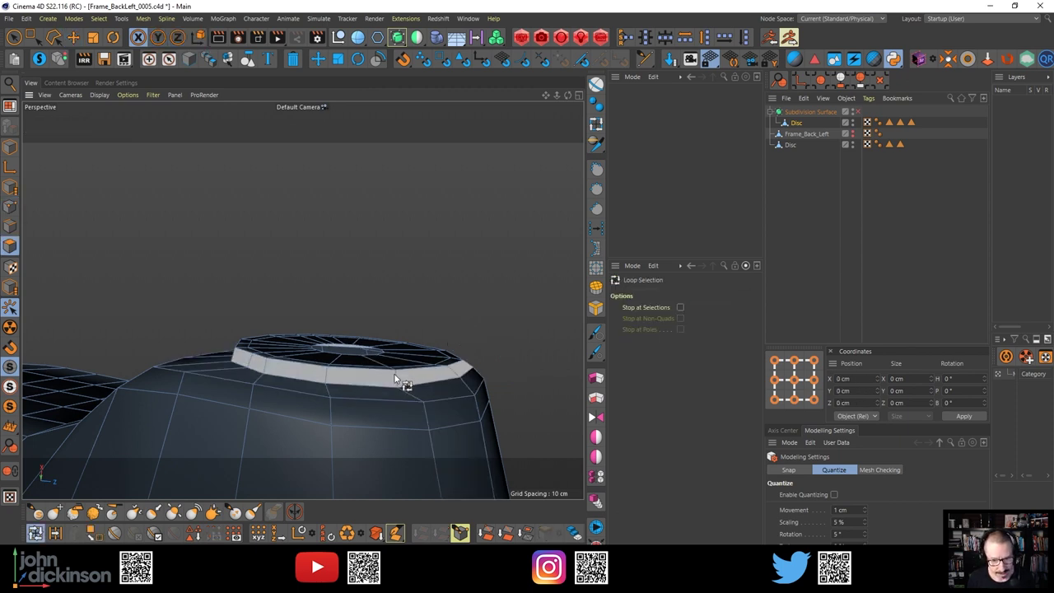
left_click(395, 375)
left_click_drag(395, 374, 457, 339, "alt")
key("u")
key("f")
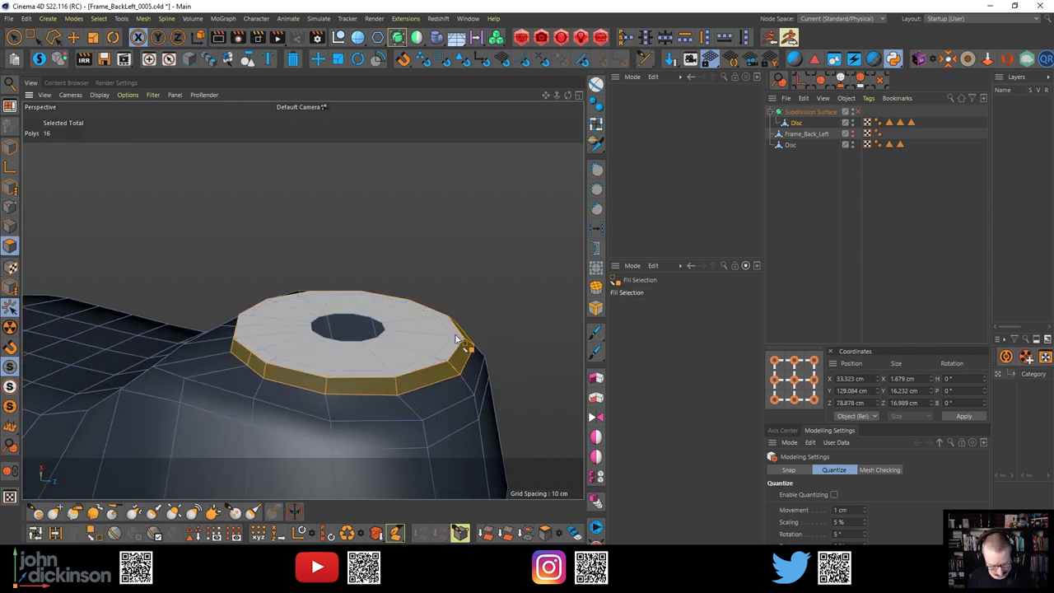
left_click(447, 338)
key("Delete")
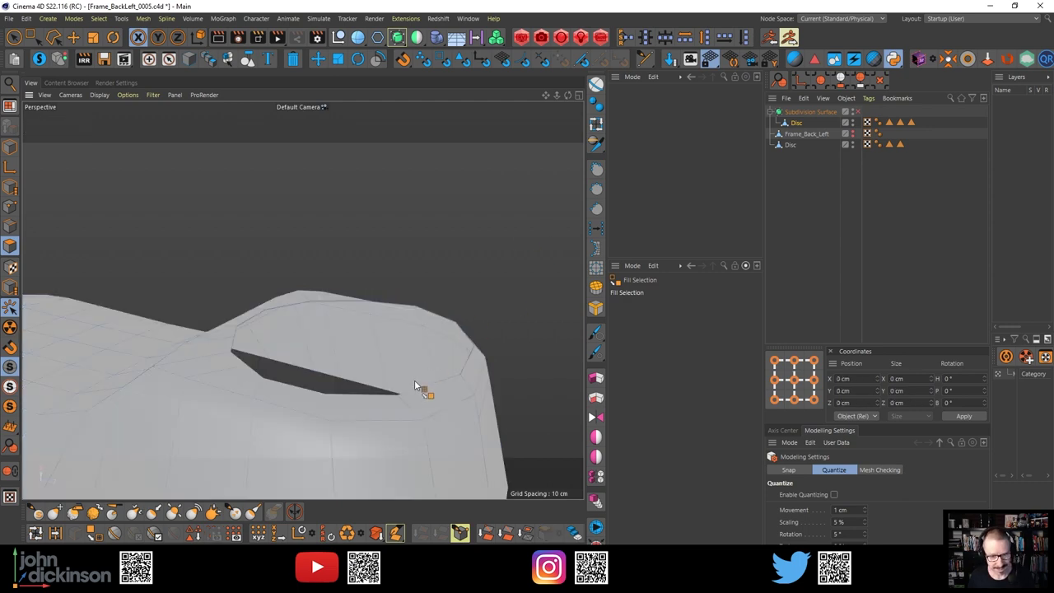
Select the 16 polygons forming the flat top face of the hole ring, including the narrow ones at the outer corner
left_click_drag(445, 387, 457, 458, "alt")
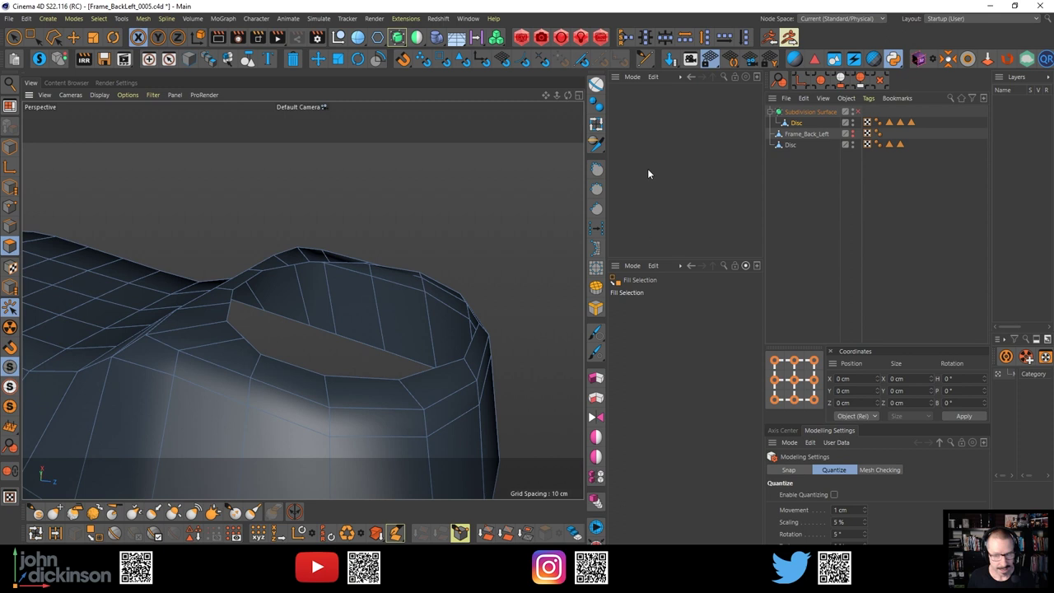
left_click(596, 85)
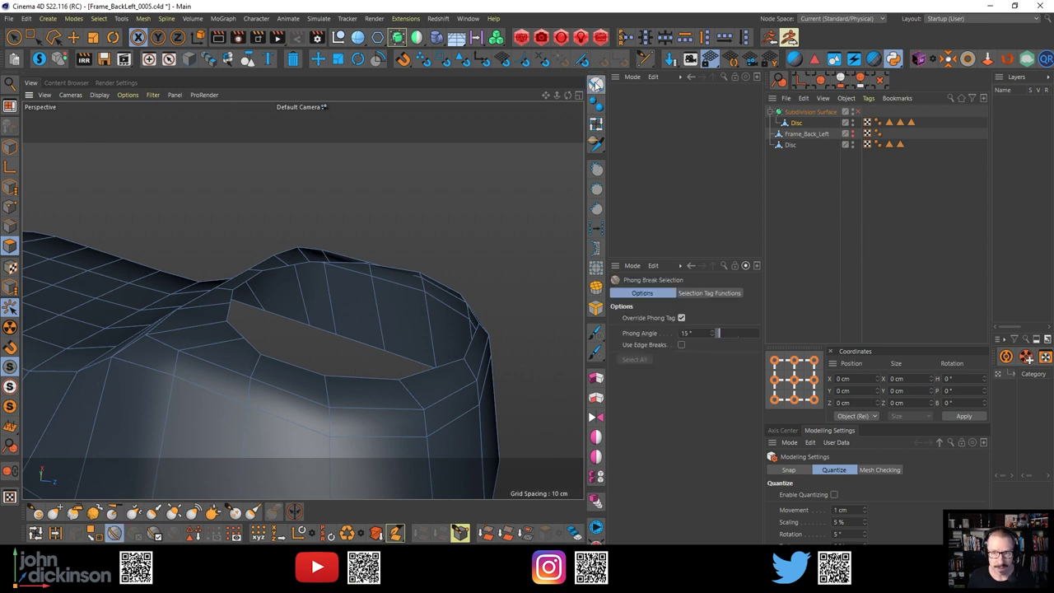
left_click(217, 331)
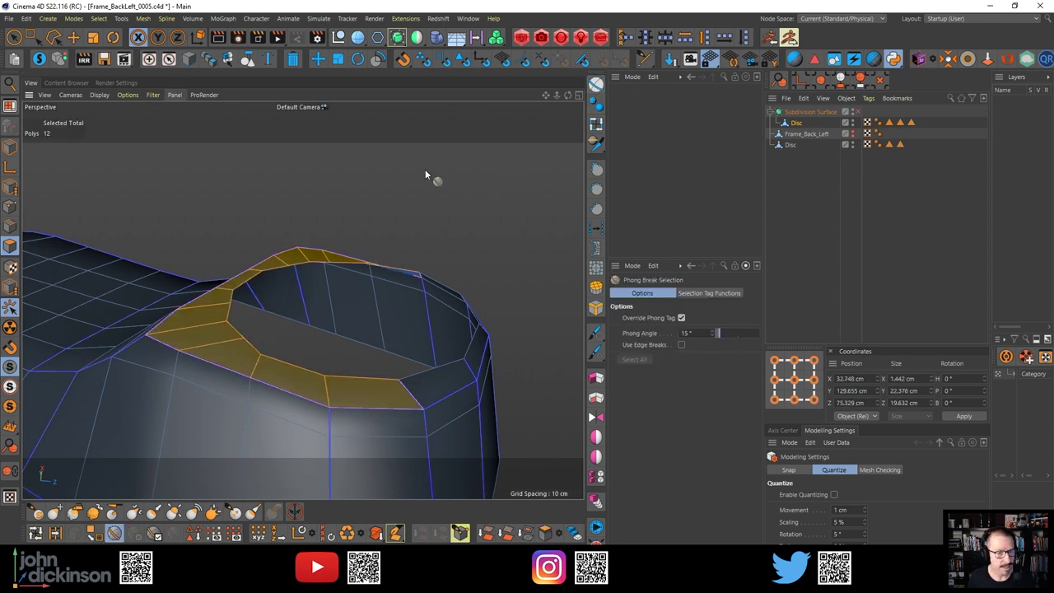
left_click(432, 385, "shift")
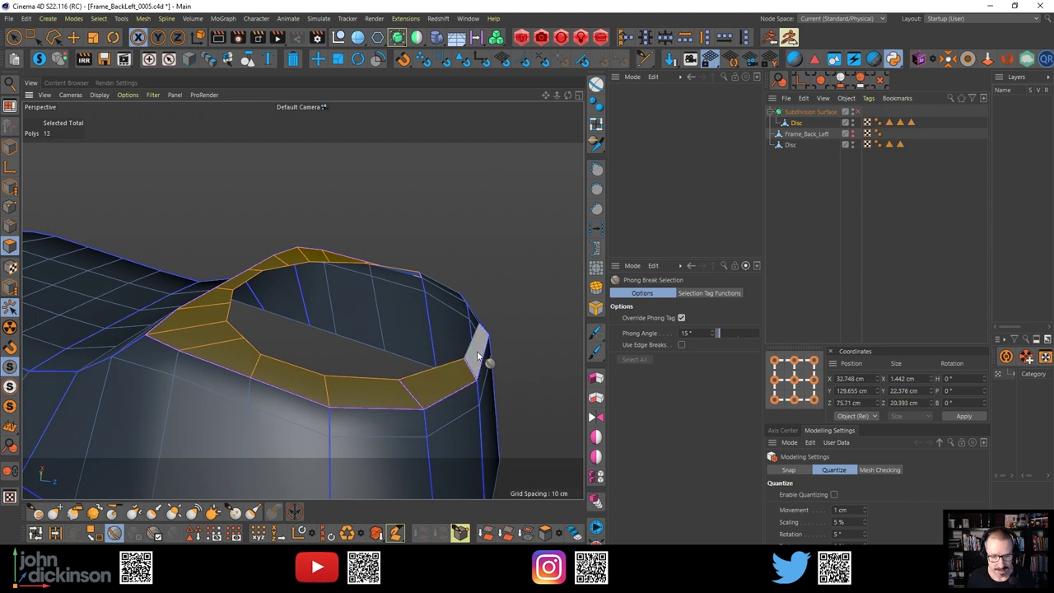
left_click_drag(492, 336, 452, 360, "alt")
left_click_drag(466, 318, 472, 303, "alt")
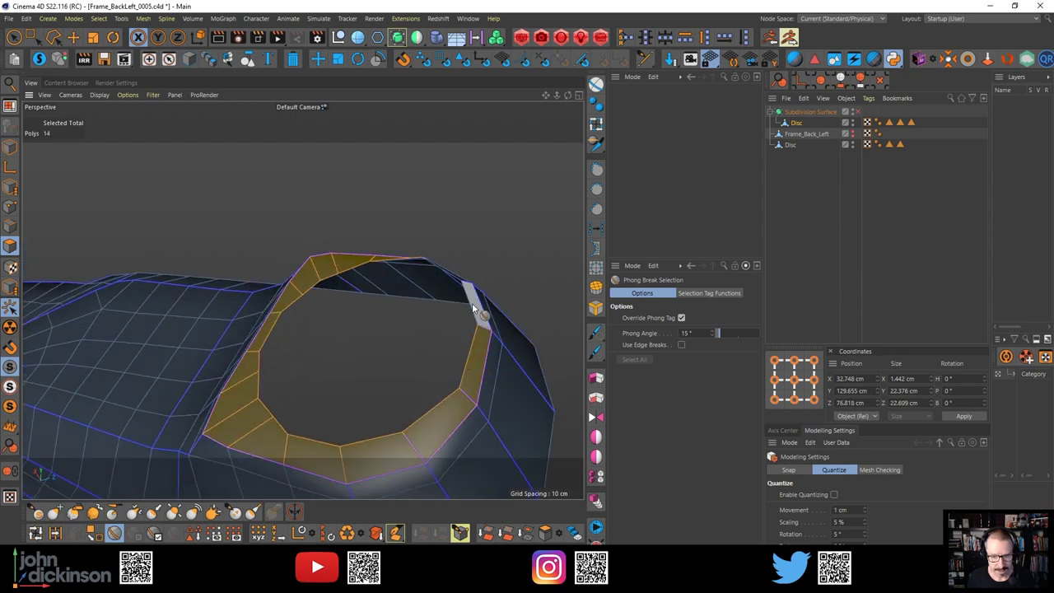
left_click(481, 286, "shift")
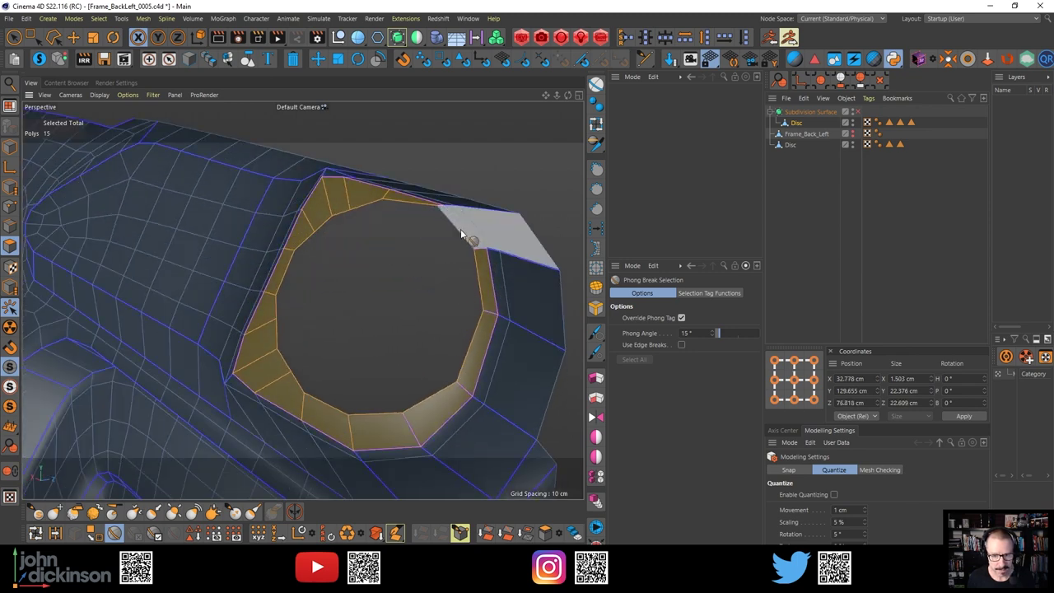
left_click_drag(459, 236, 452, 242, "alt")
key("u")
key("f")
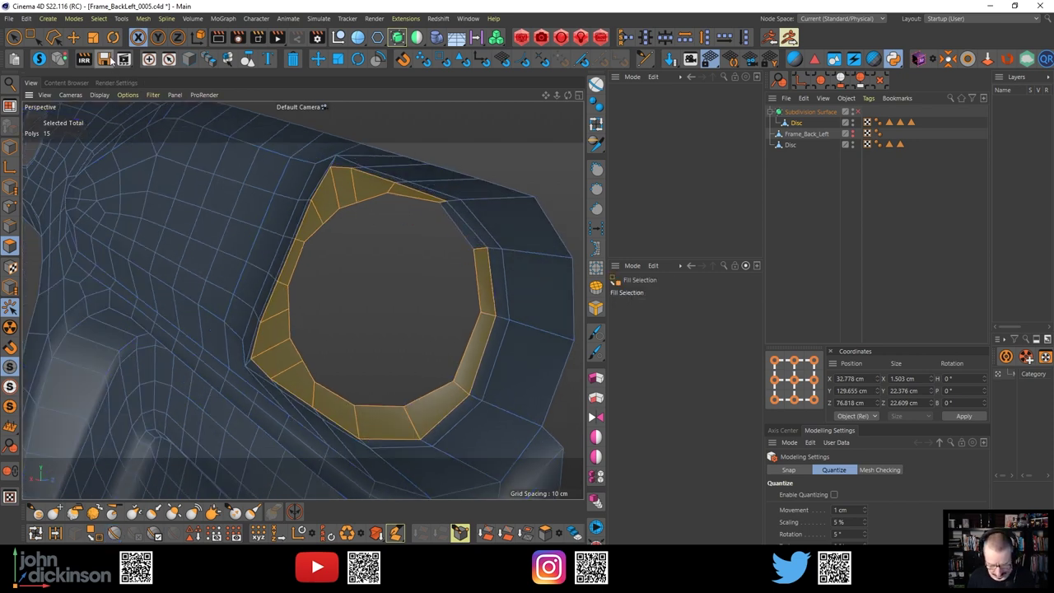
key("space")
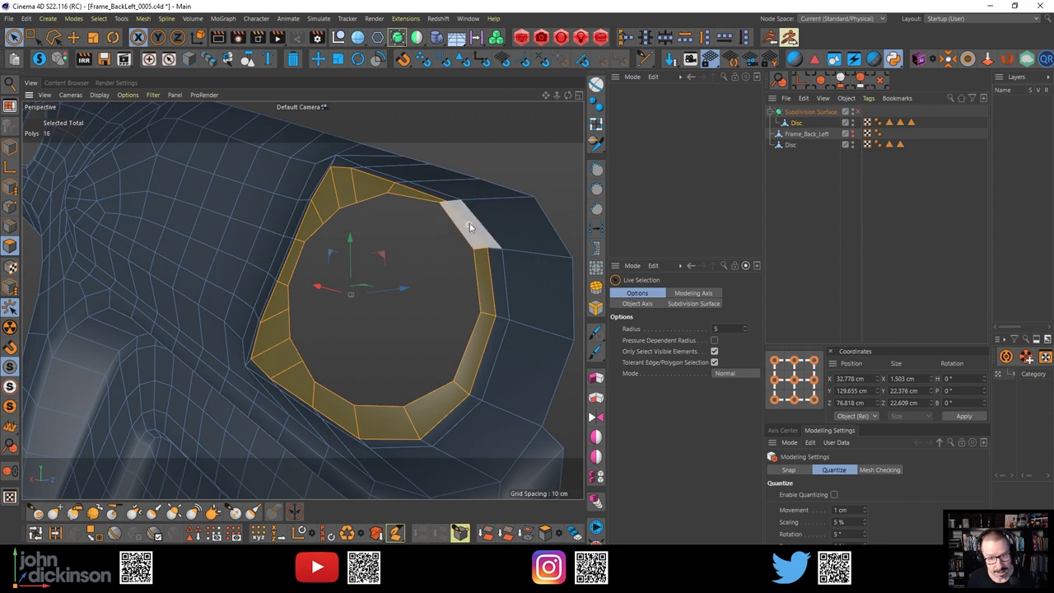
Flatten the selected hole-ring top polygons to an X size of 0 cm, level with the point at the ring's corner
left_click_drag(470, 223, 334, 405, "alt")
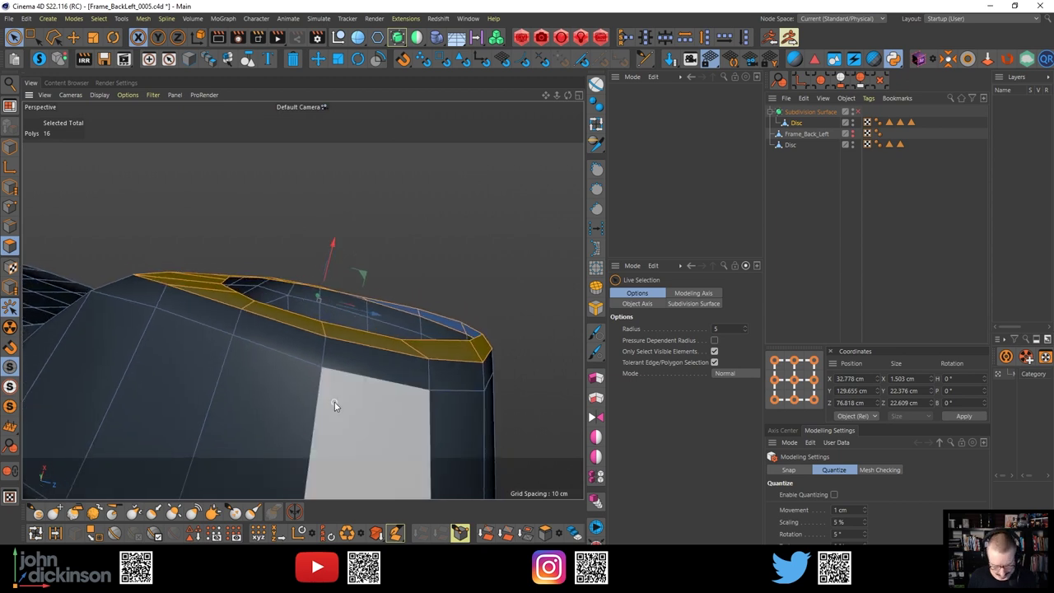
key("t")
left_click_drag(184, 250, 198, 330, "alt")
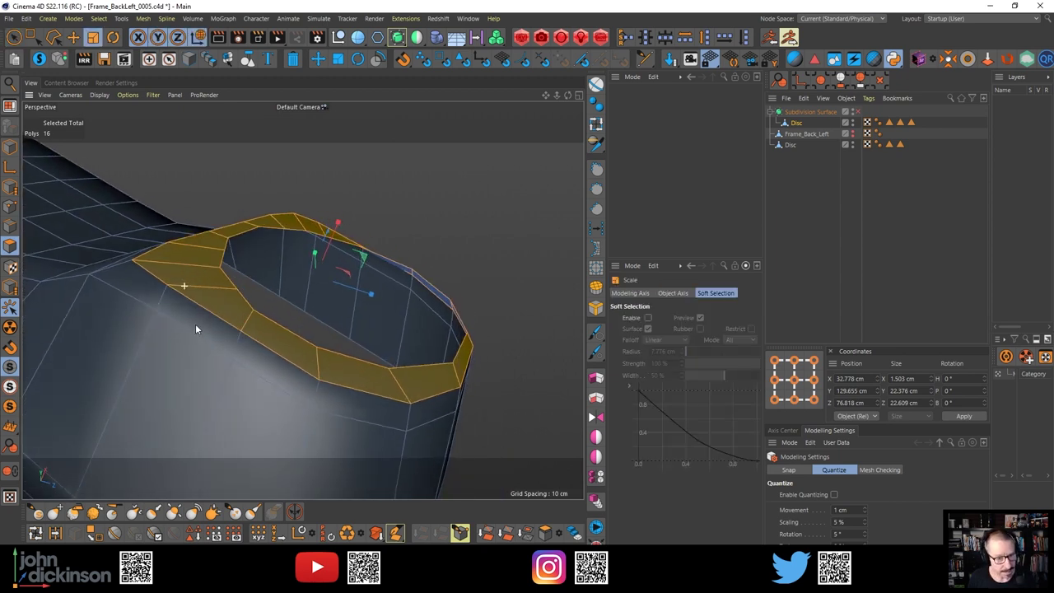
key("l")
left_click(213, 232)
left_click_drag(228, 253, 273, 354, "alt")
Select the edge loop running around the side wall just below the hole ring's outer rim and dissolve it
key("Return")
key("e")
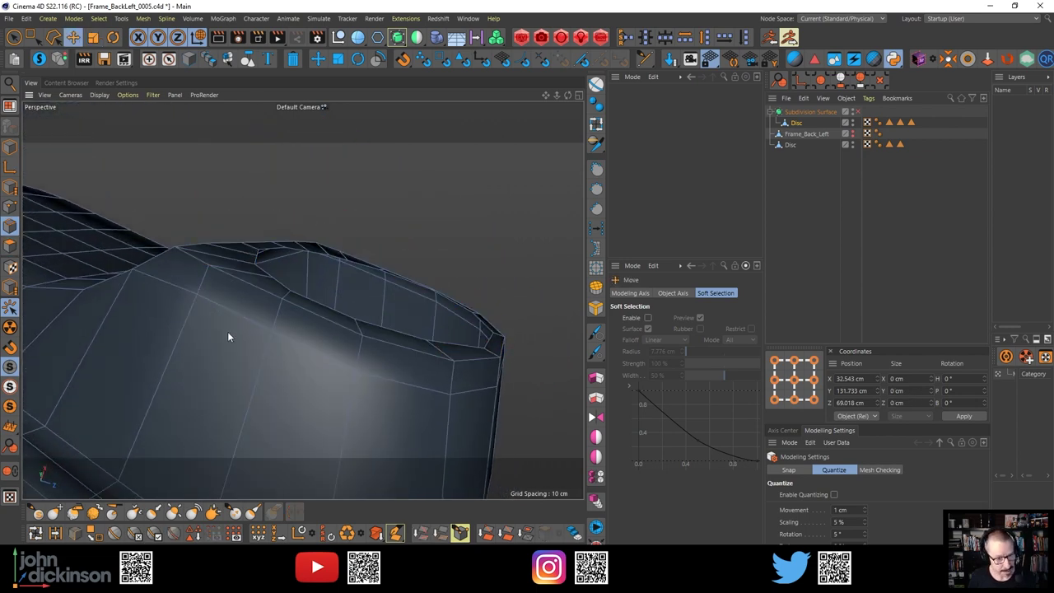
left_click(241, 329)
left_click_drag(241, 331, 206, 303, "alt")
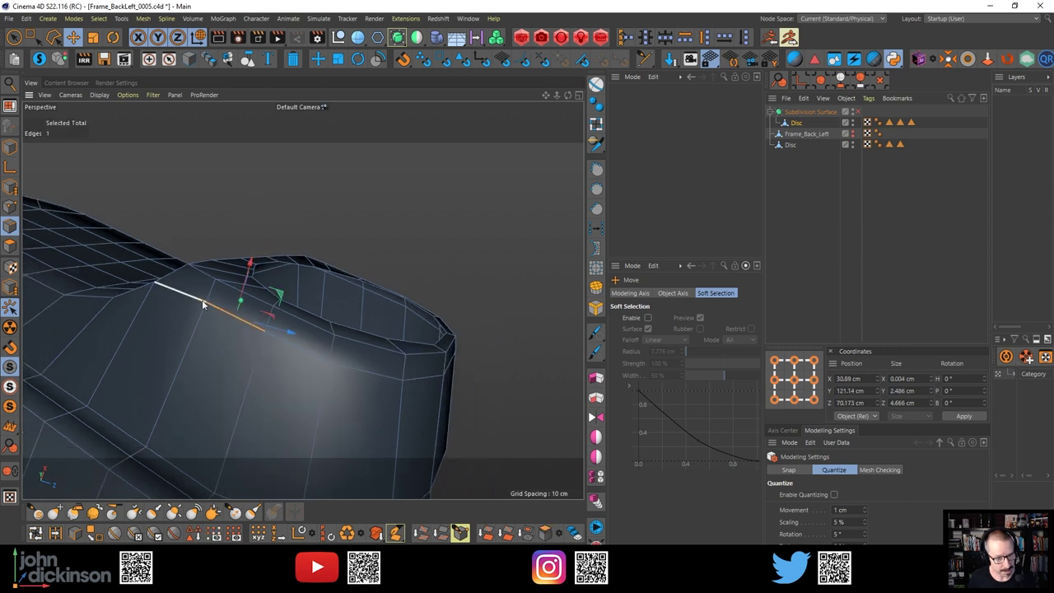
double_click(202, 300)
key("m")
key("n")
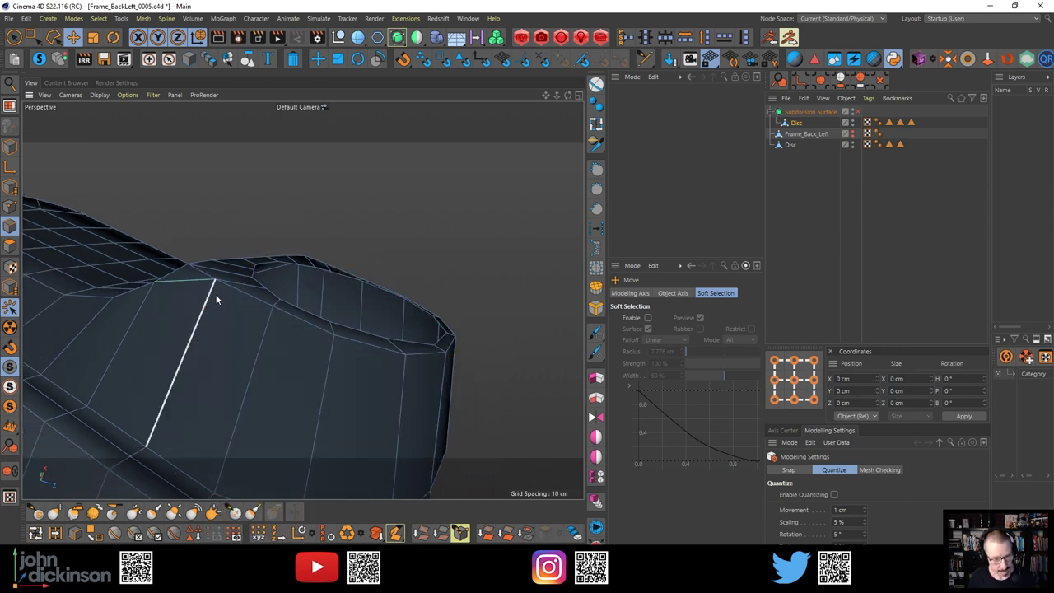
left_click_drag(224, 310, 371, 340, "alt")
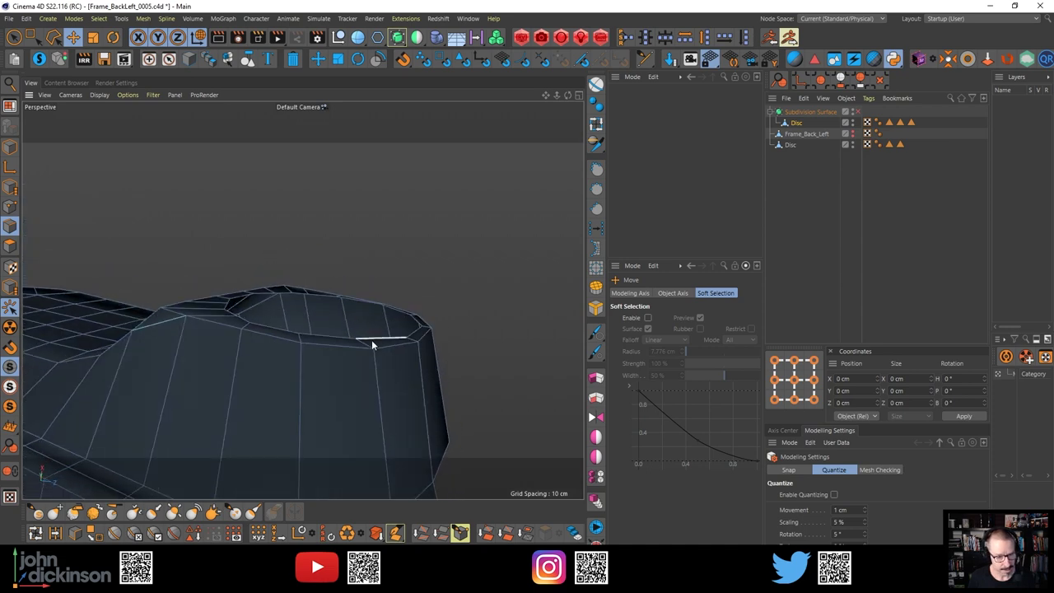
Cut a new edge loop around the side wall just below the hole ring's outer rim
double_click(284, 335)
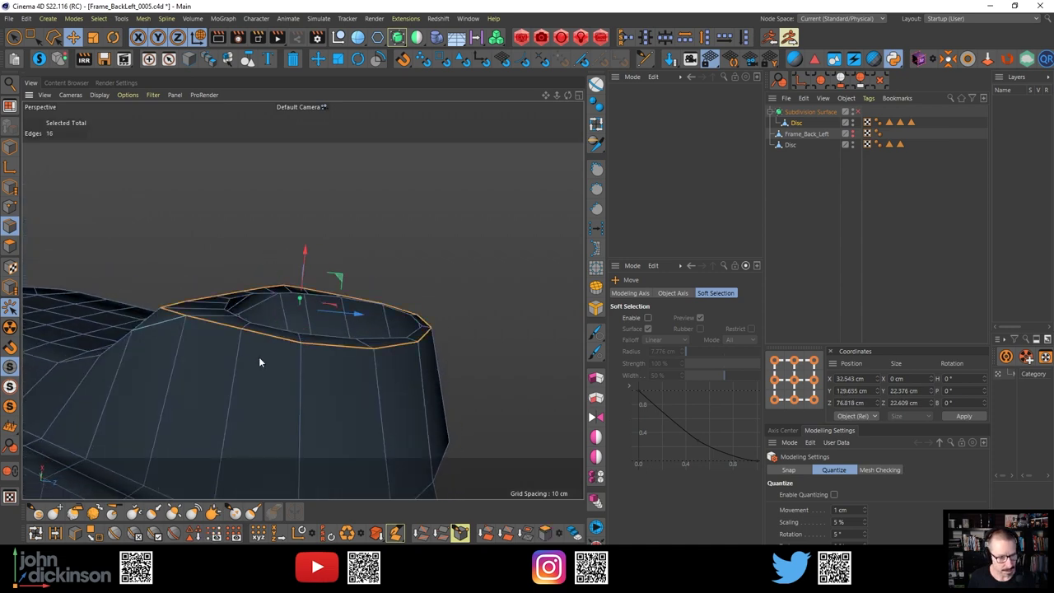
left_click(247, 353)
mouse_move(247, 353)
left_mouse_down("alt")
mouse_move(284, 432)
mouse_move(255, 339)
left_mouse_up("alt")
key("k")
key("l")
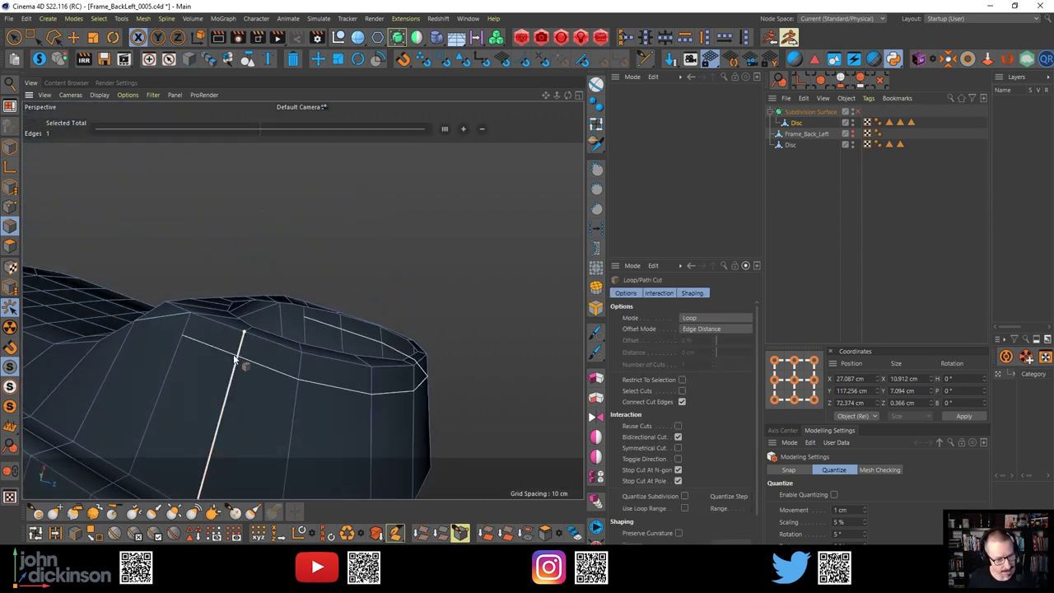
left_click(237, 362)
left_click_drag(253, 359, 253, 364, "alt")
key("u")
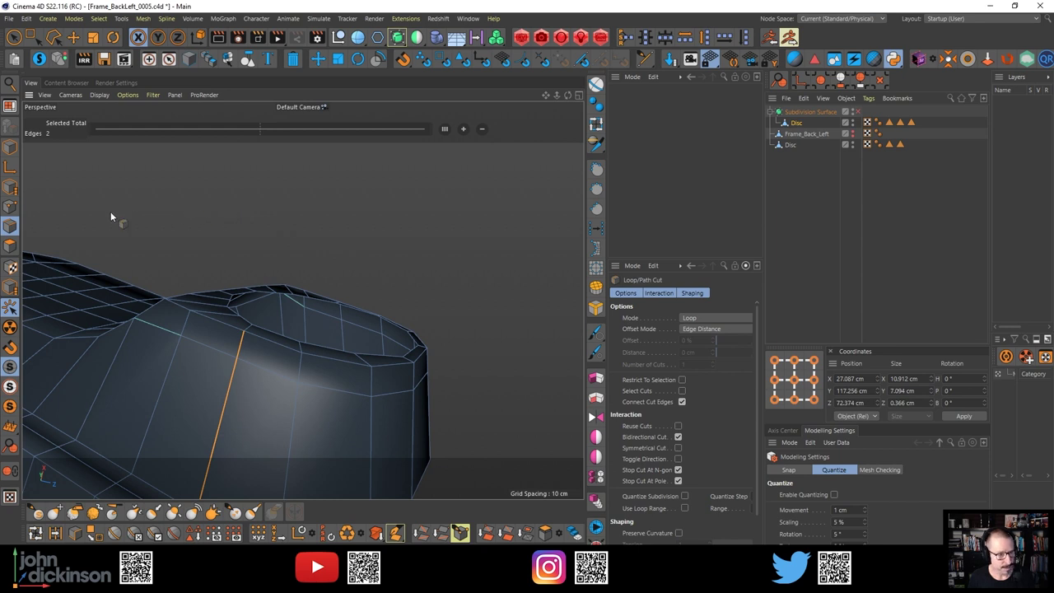
Clear the polygon selection on the ring top and select the 16-edge loop bordering the open hole
left_click(9, 246)
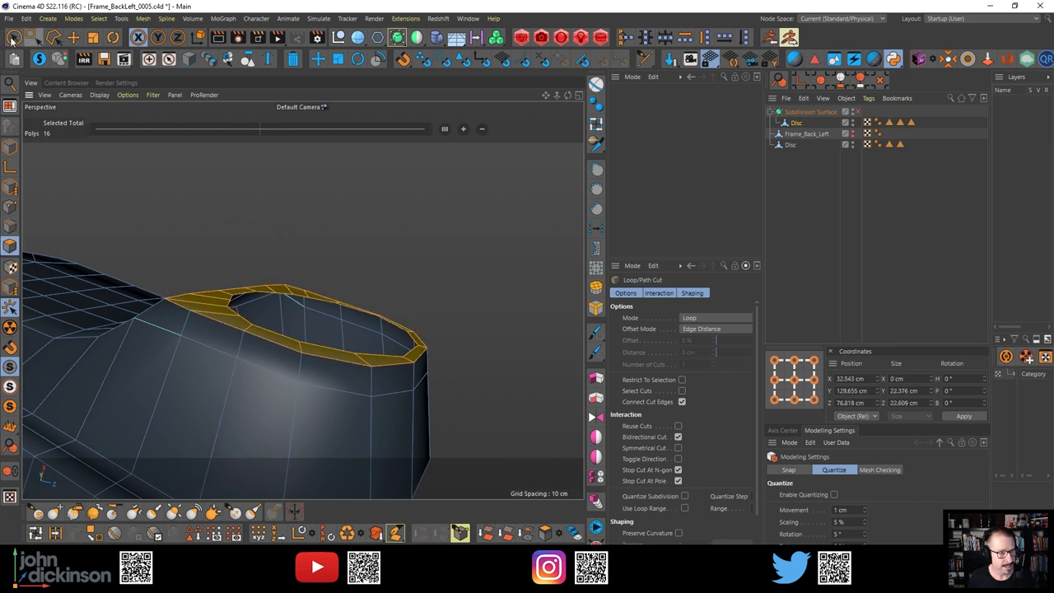
left_click(74, 37)
left_click(326, 167)
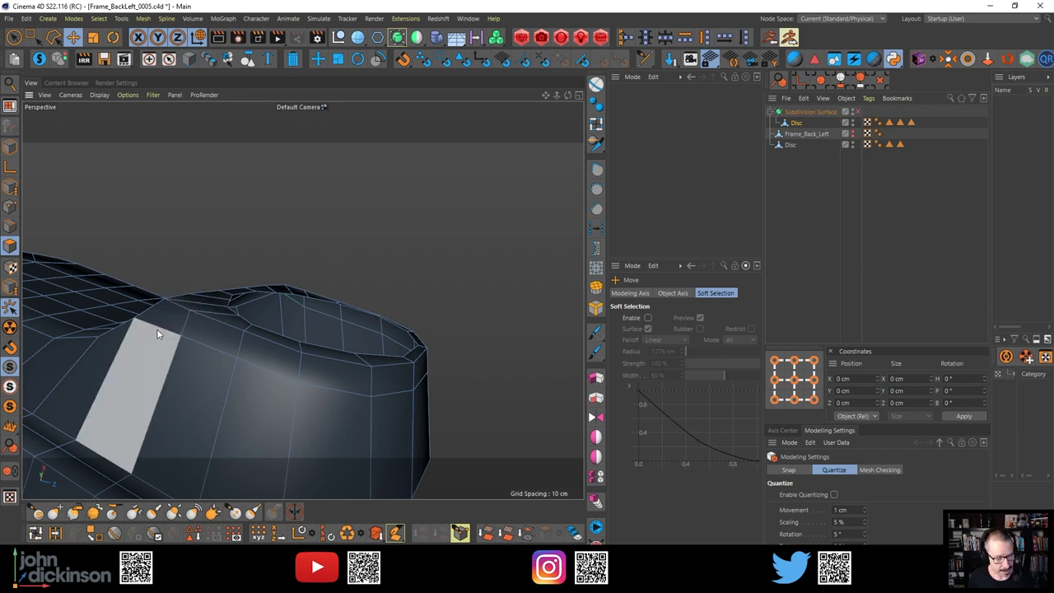
left_click_drag(156, 331, 320, 337, "alt")
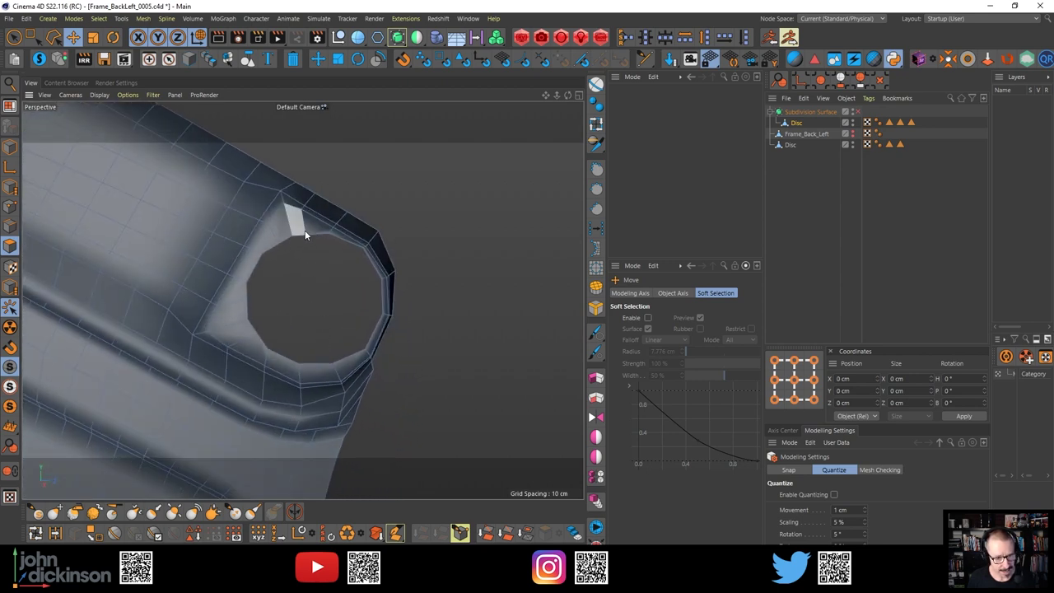
left_click_drag(411, 287, 384, 273, "alt")
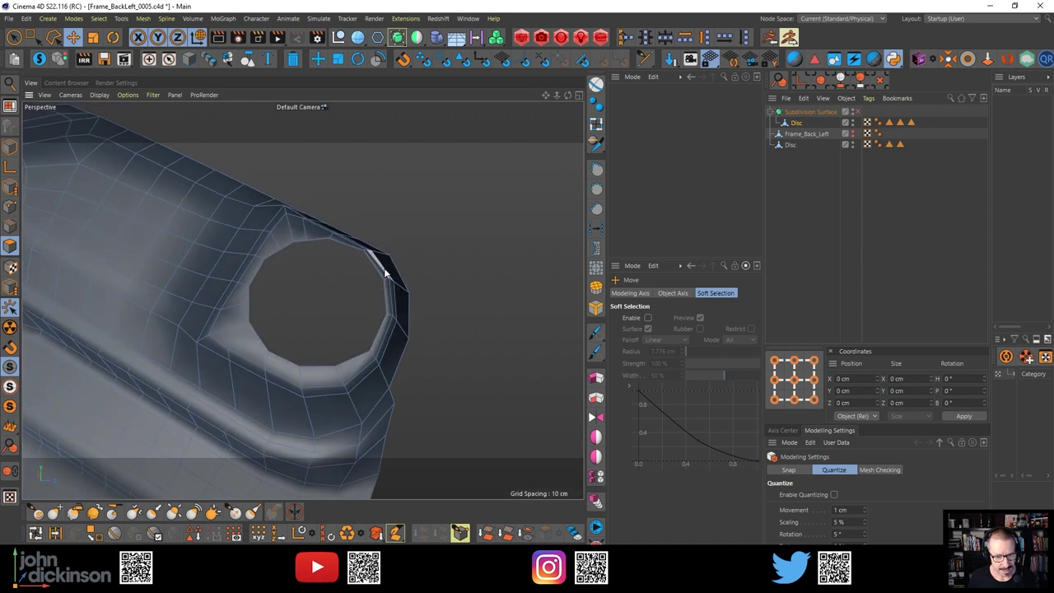
key("Return")
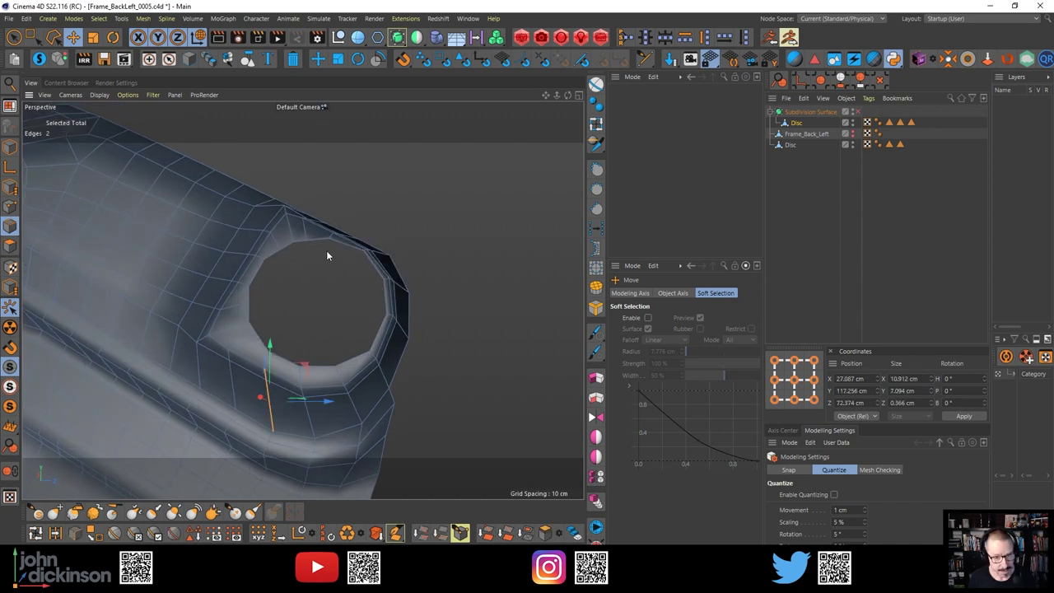
double_click(323, 241)
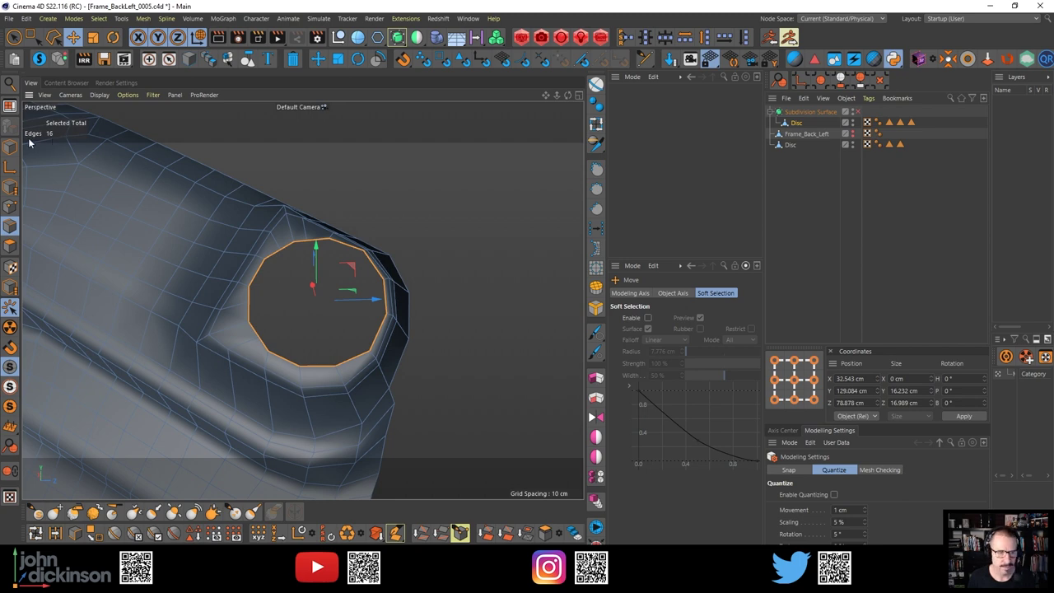
mouse_move(342, 200)
left_mouse_down("alt")
mouse_move(339, 209)
mouse_move(339, 198)
left_mouse_up("alt")
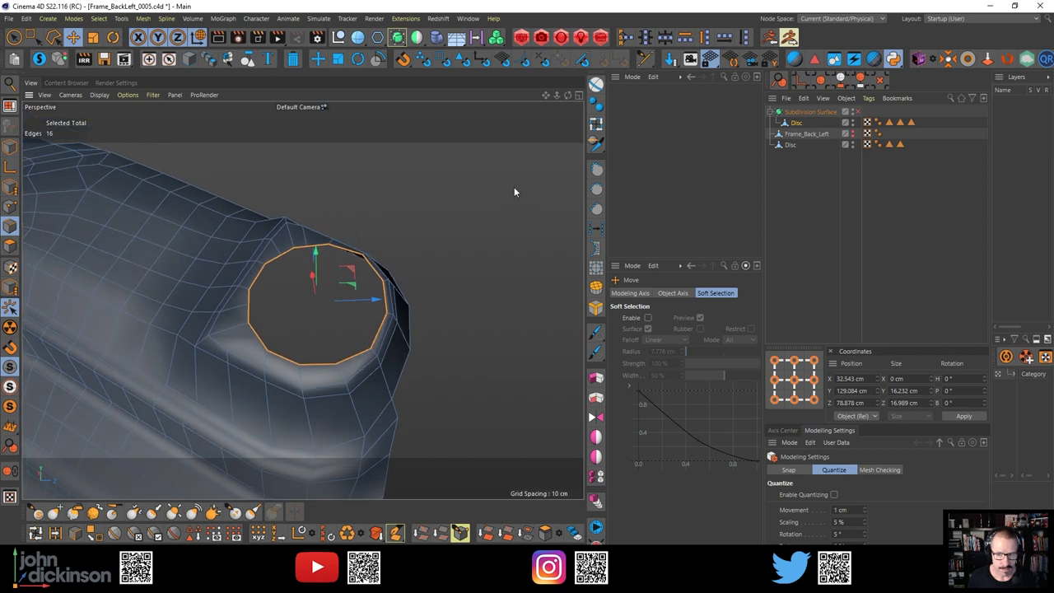
Try to distribute the points of the hole's 16-edge loop evenly and rotate the loop
left_click(594, 233)
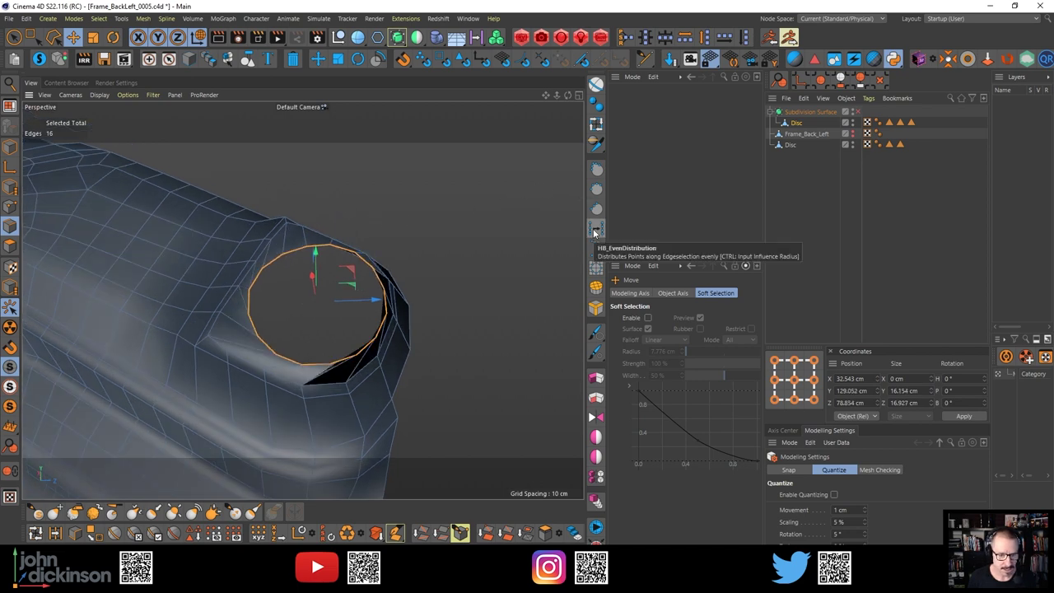
key("r")
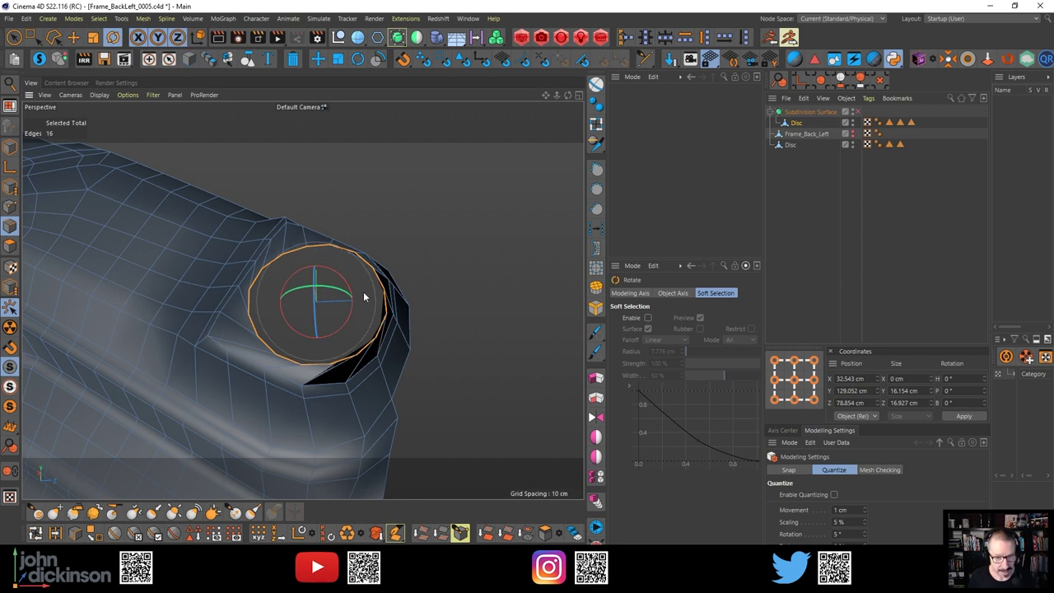
left_click_drag(348, 290, 356, 303)
key("ctrl+z")
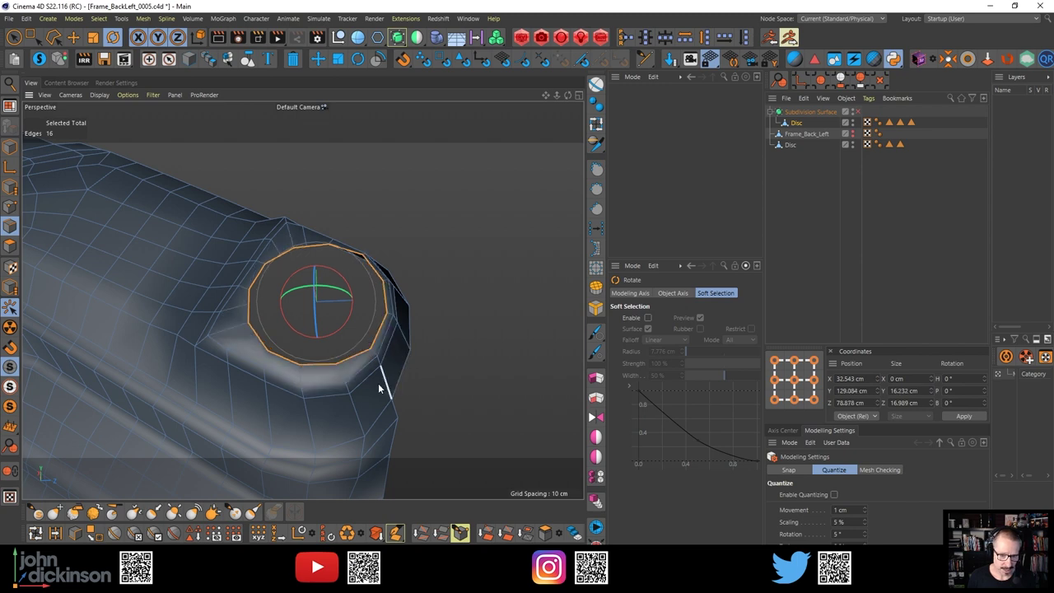
Add two loop cuts across the hole ring's outer corner, at offsets of 51.564 % and 40.951 %
left_click_drag(376, 382, 414, 350, "alt")
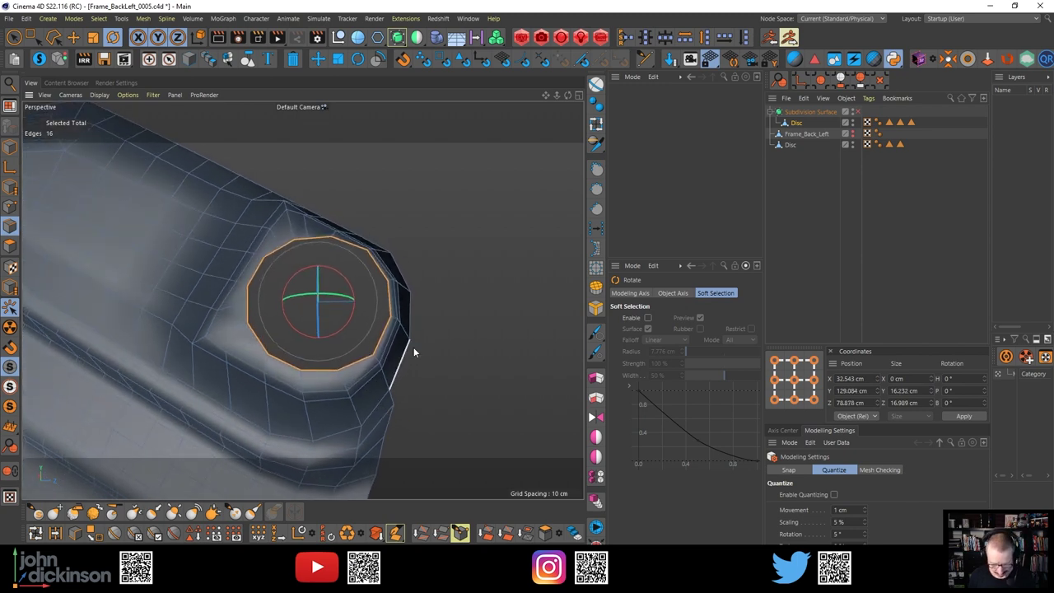
key("k")
key("l")
left_click(396, 353)
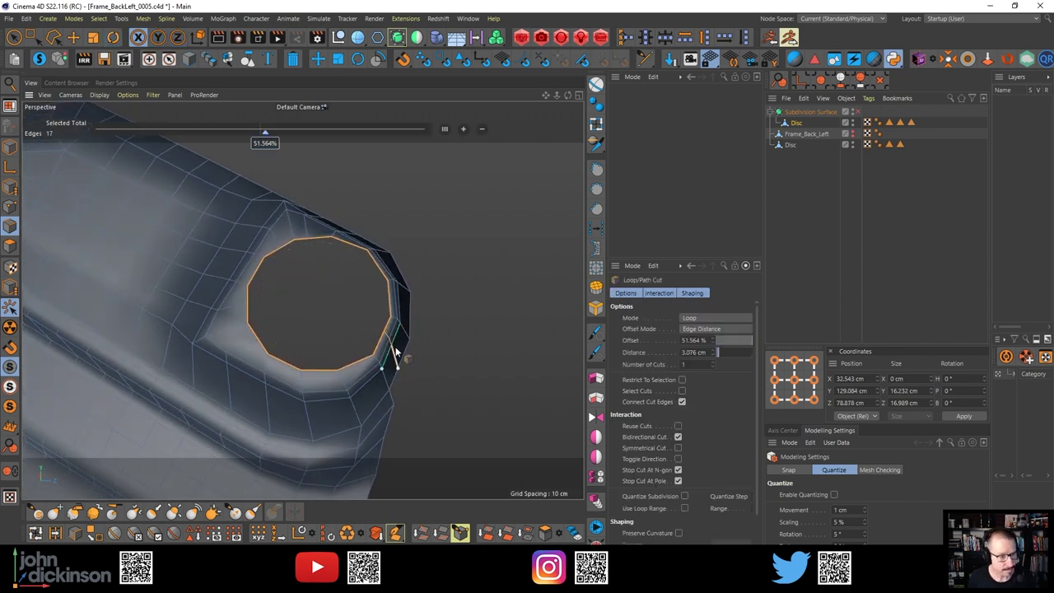
left_click_drag(393, 294, 395, 276, "alt")
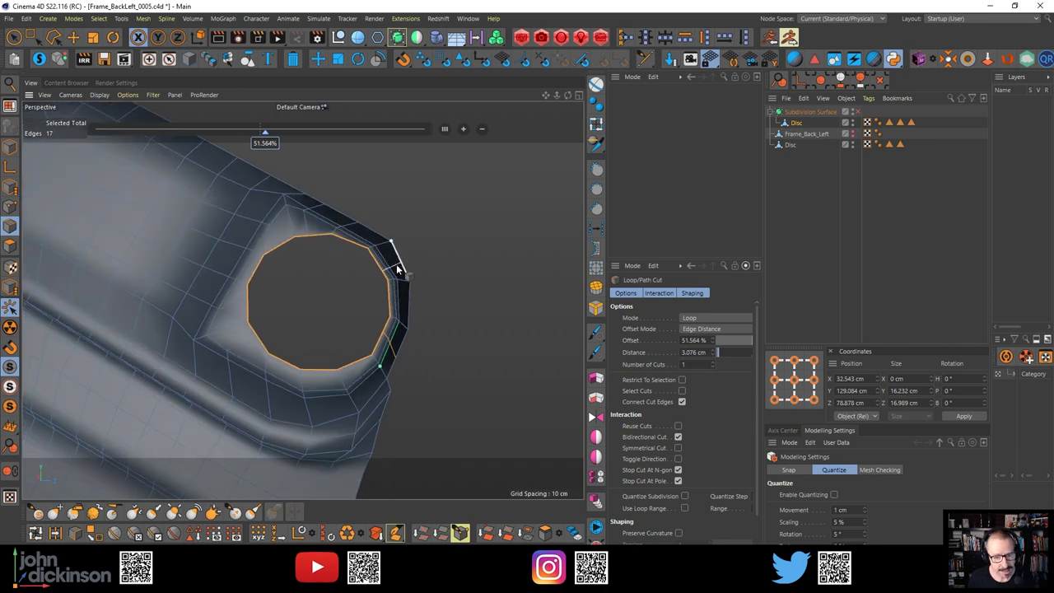
left_click(393, 265)
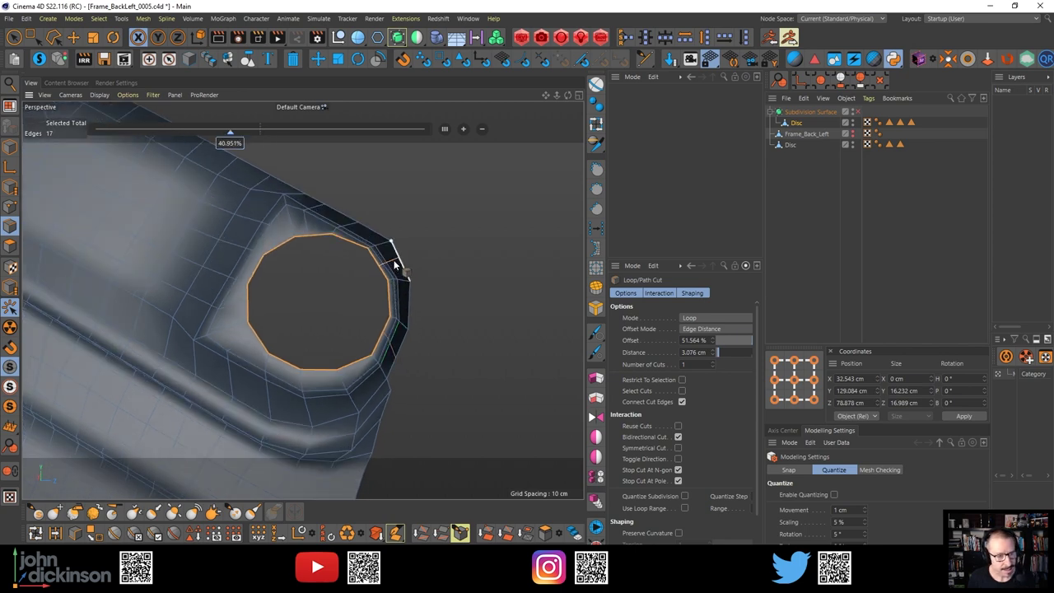
left_click_drag(399, 277, 395, 289, "alt")
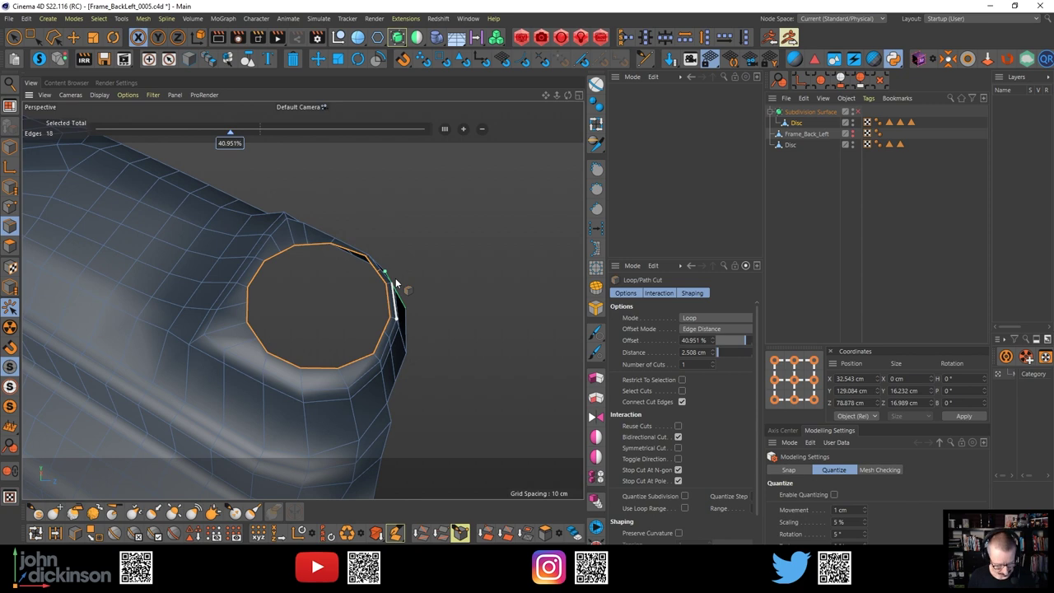
Distribute the points of the hole's 18-edge loop evenly and rotate the loop to line up with the surrounding ring edges
key("e")
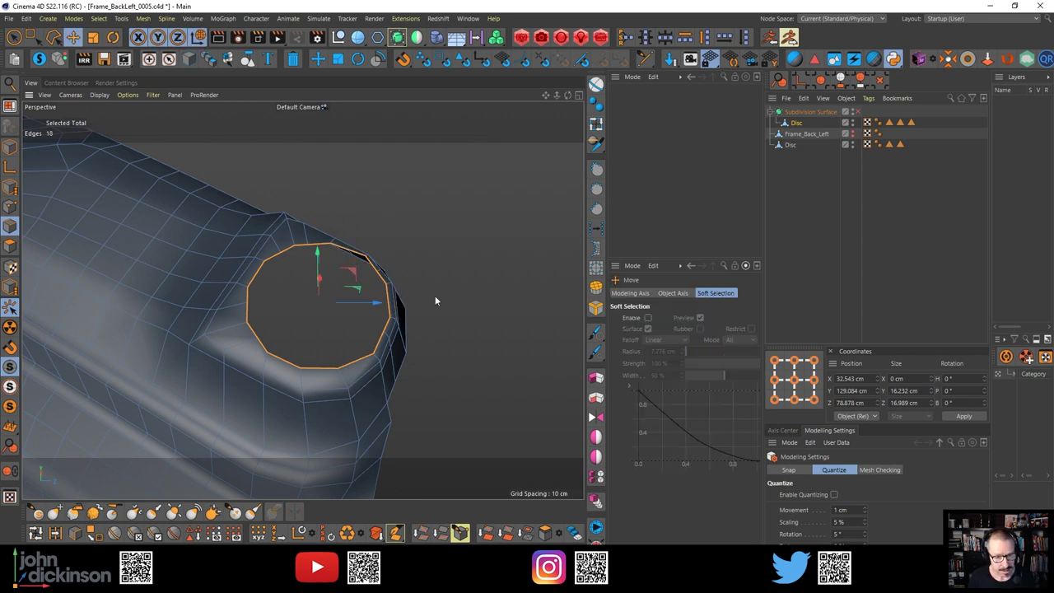
mouse_move(211, 410)
left_mouse_down("alt")
mouse_move(204, 437)
mouse_move(213, 420)
left_mouse_up("alt")
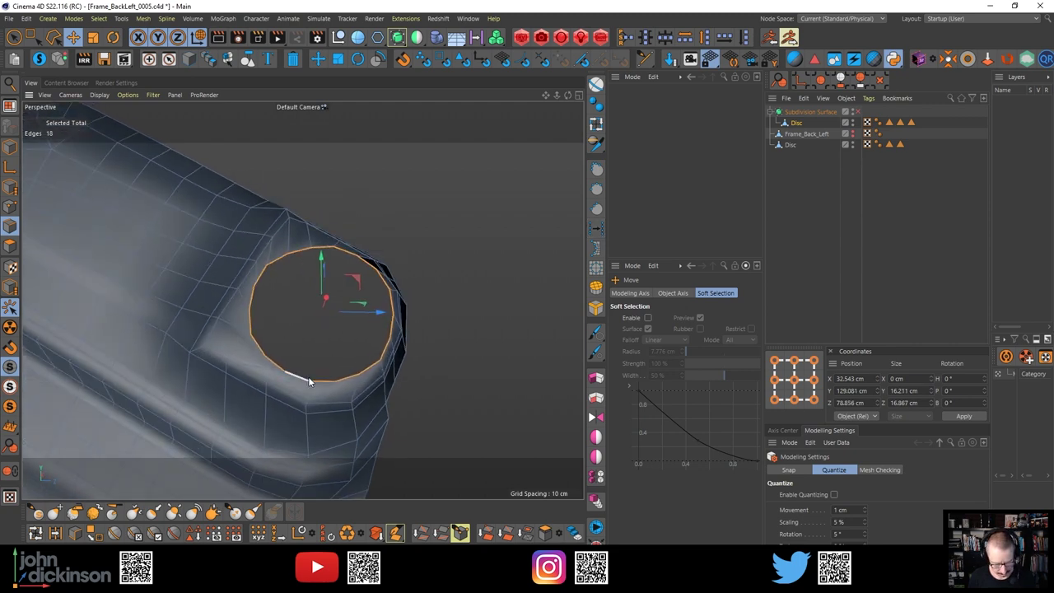
key("r")
left_click_drag(349, 332, 384, 293)
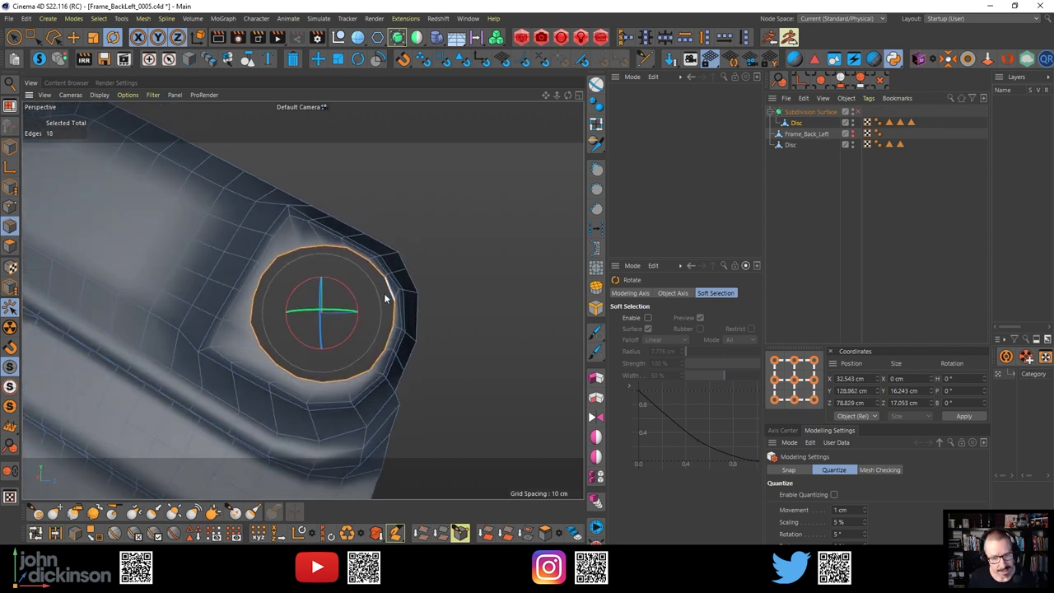
Distribute the points evenly along the 9-edge run around the outer side of the hole ring
left_click(333, 238)
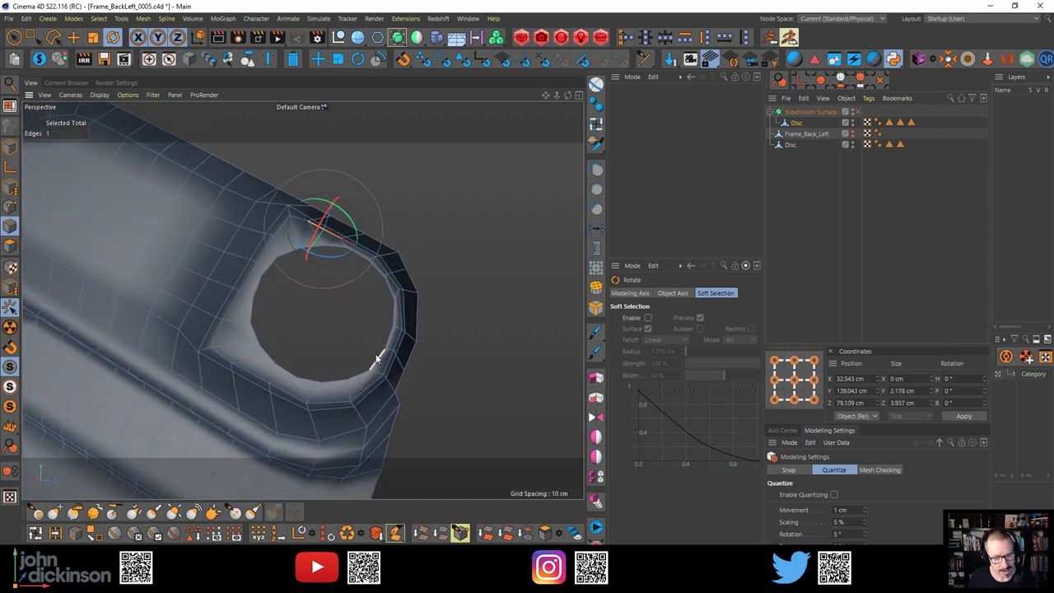
left_click(339, 402, "ctrl+shift")
left_click(598, 230)
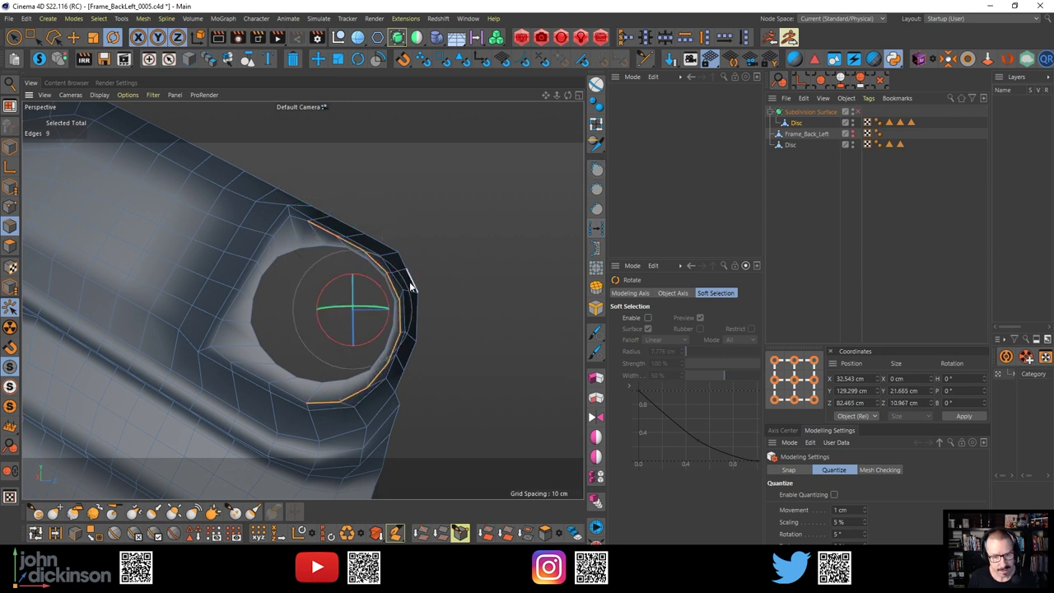
Select the hole's 18-edge border loop and even out its point spacing to round the hole
mouse_move(410, 282)
left_mouse_down("alt")
mouse_move(410, 292)
mouse_move(408, 264)
mouse_move(382, 352)
mouse_move(341, 357)
mouse_move(404, 301)
mouse_move(404, 332)
mouse_move(409, 301)
mouse_move(405, 346)
mouse_move(419, 330)
mouse_move(409, 317)
mouse_move(413, 327)
mouse_move(427, 309)
mouse_move(415, 297)
left_mouse_up("alt")
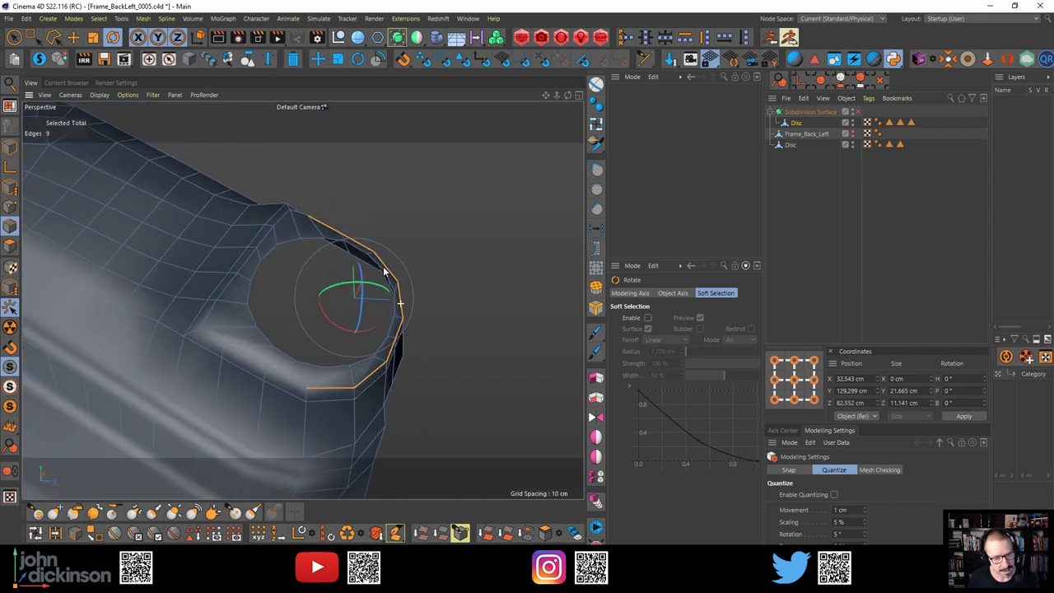
double_click(284, 243, "shift")
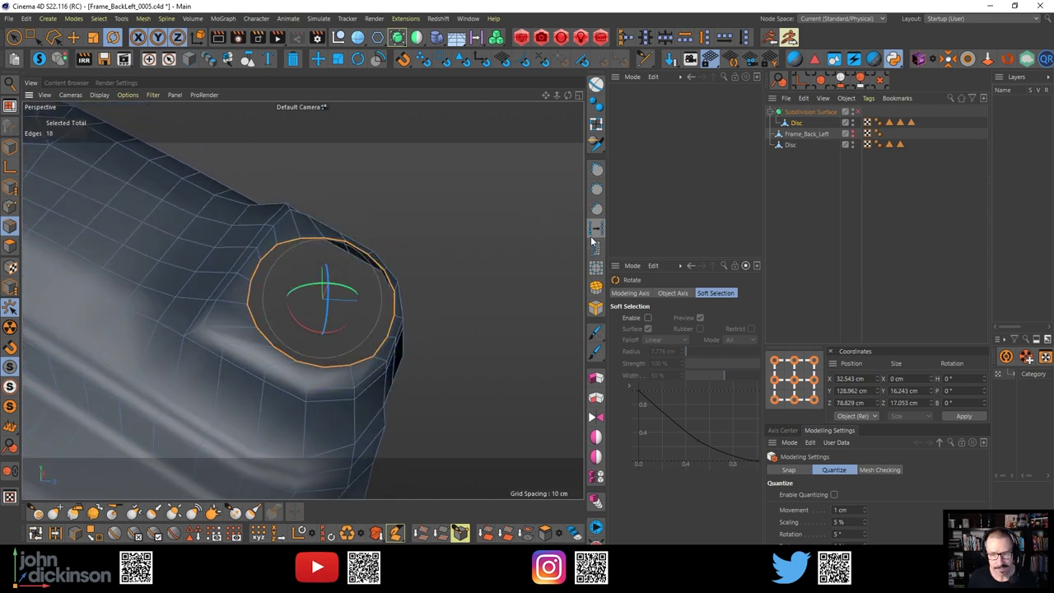
left_click_drag(393, 251, 378, 306, "alt")
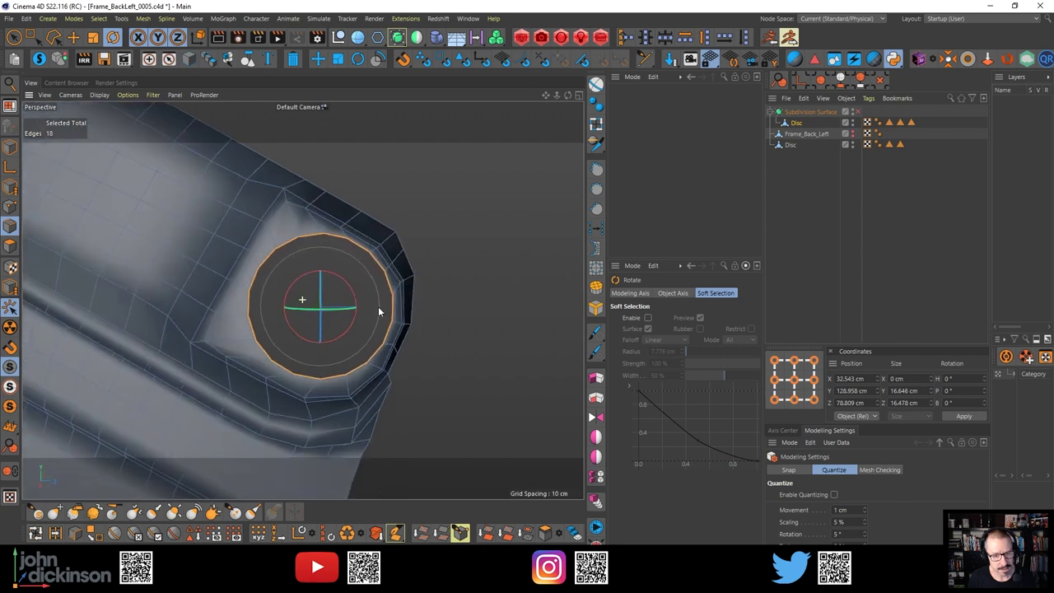
In the Right view, select the eight edges across the upper outer corner of the hole ring and distribute their points evenly
scroll(375, 301, "down", 2)
middle_click(464, 255)
middle_click(204, 412)
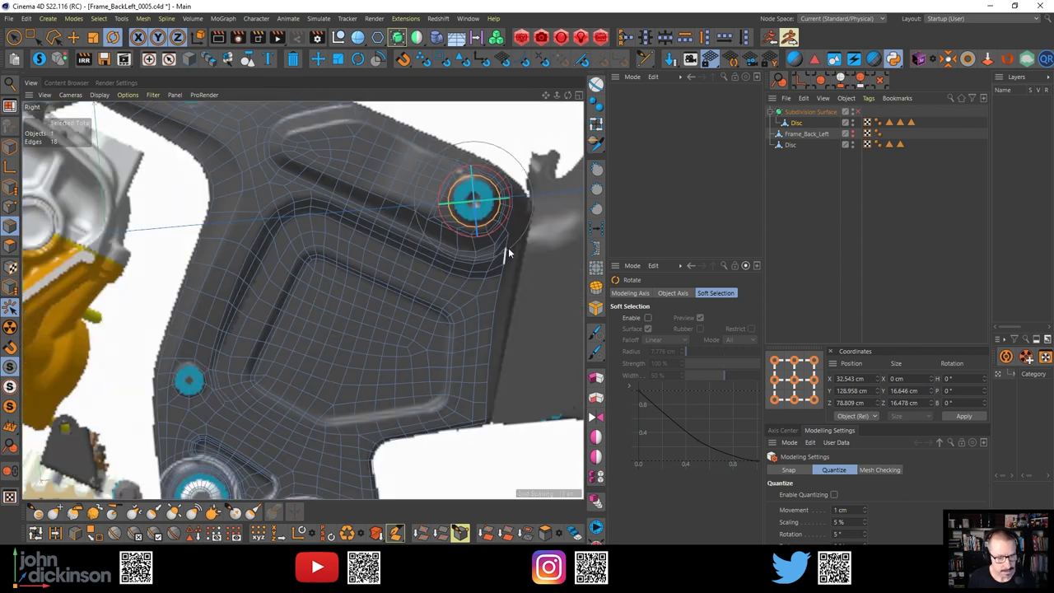
scroll(508, 247, "up", 8)
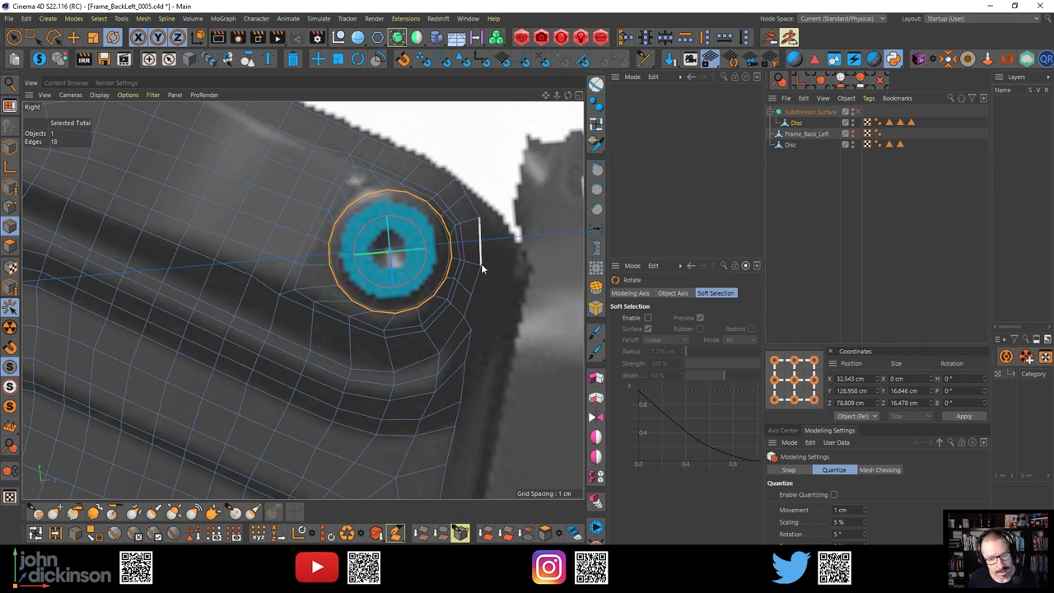
middle_click_drag(482, 268, 442, 265, "alt")
left_click(441, 231)
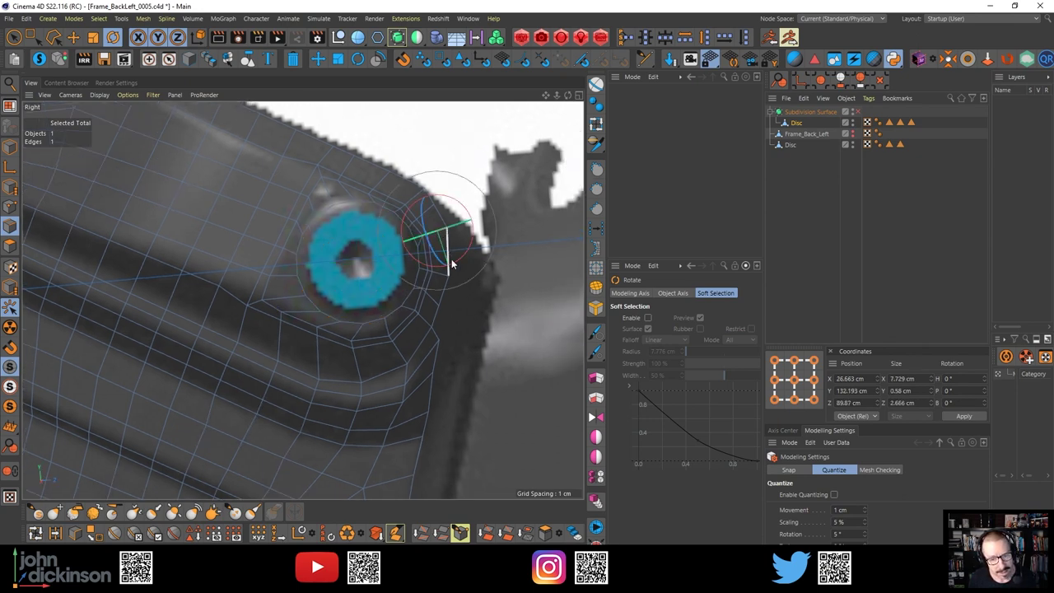
scroll(451, 254, "up", 1)
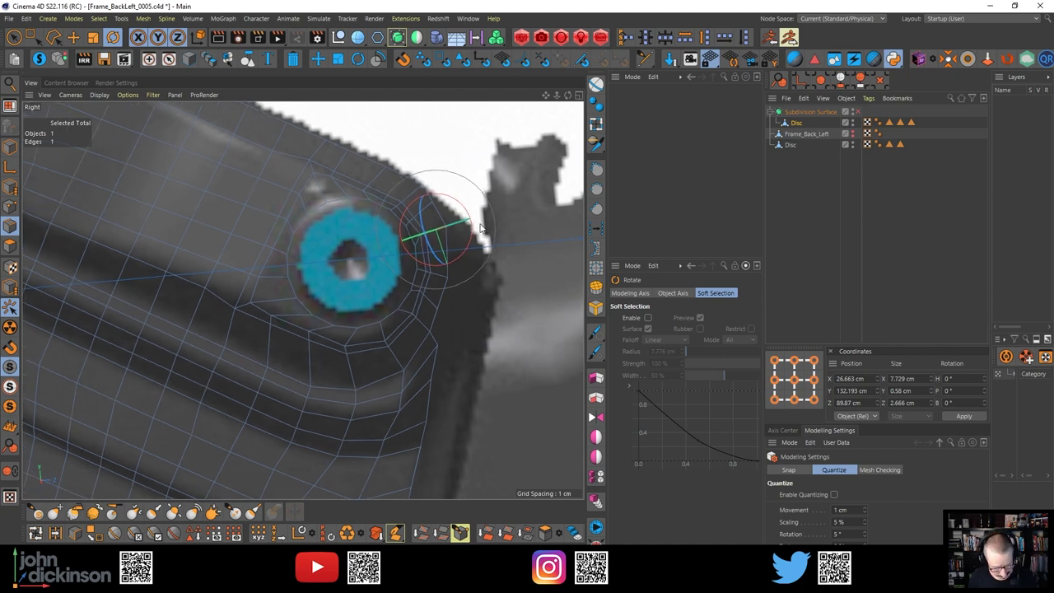
key("e")
scroll(435, 224, "up", 3)
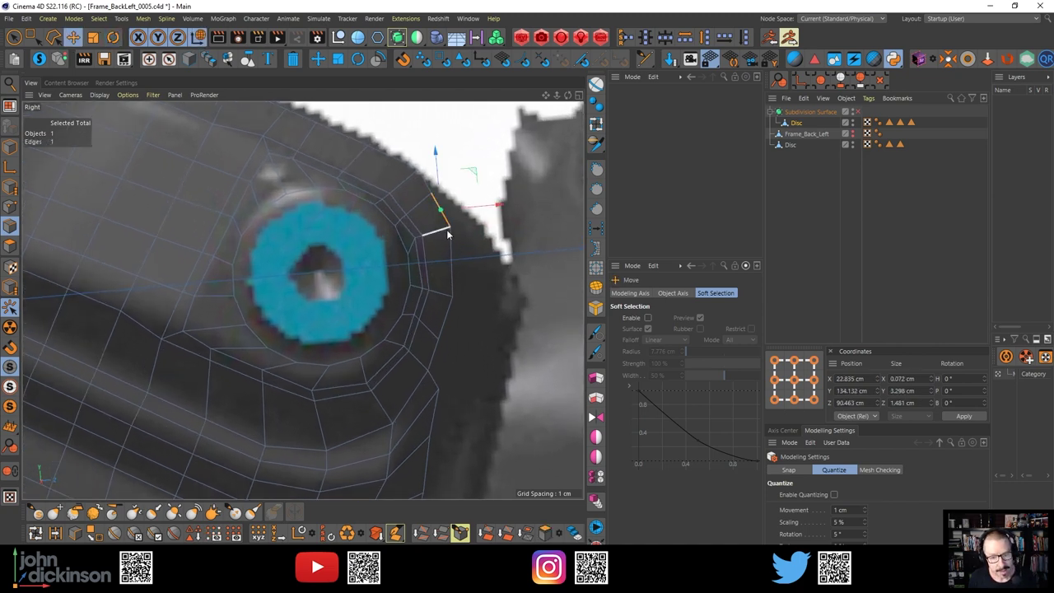
key("r")
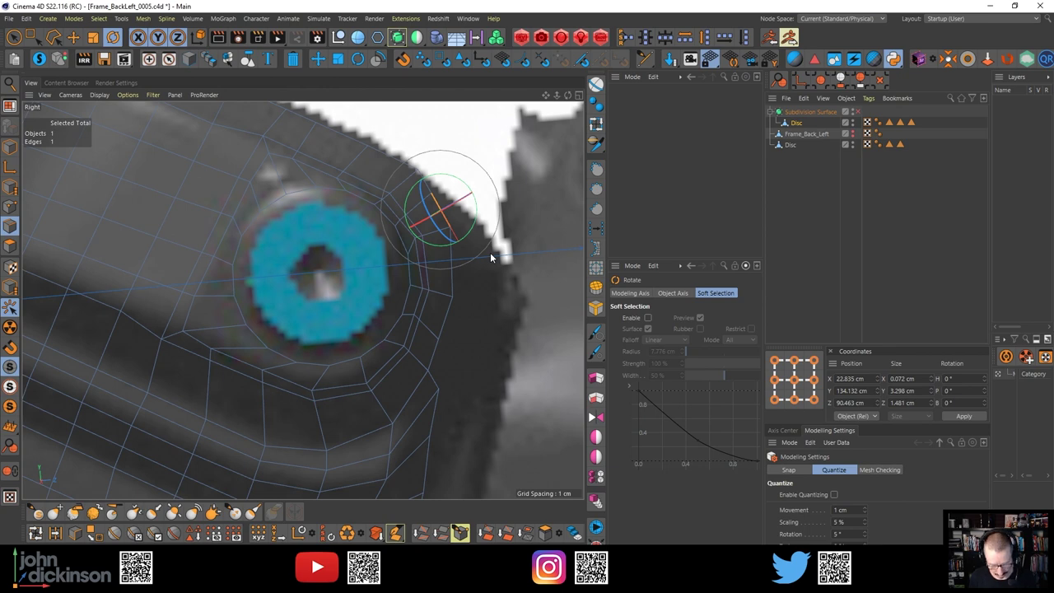
key("9")
mouse_move(467, 274)
left_mouse_down()
mouse_move(455, 262)
mouse_move(420, 267)
mouse_move(412, 220)
mouse_move(398, 234)
mouse_move(445, 207)
mouse_move(448, 216)
mouse_move(393, 244)
left_mouse_up()
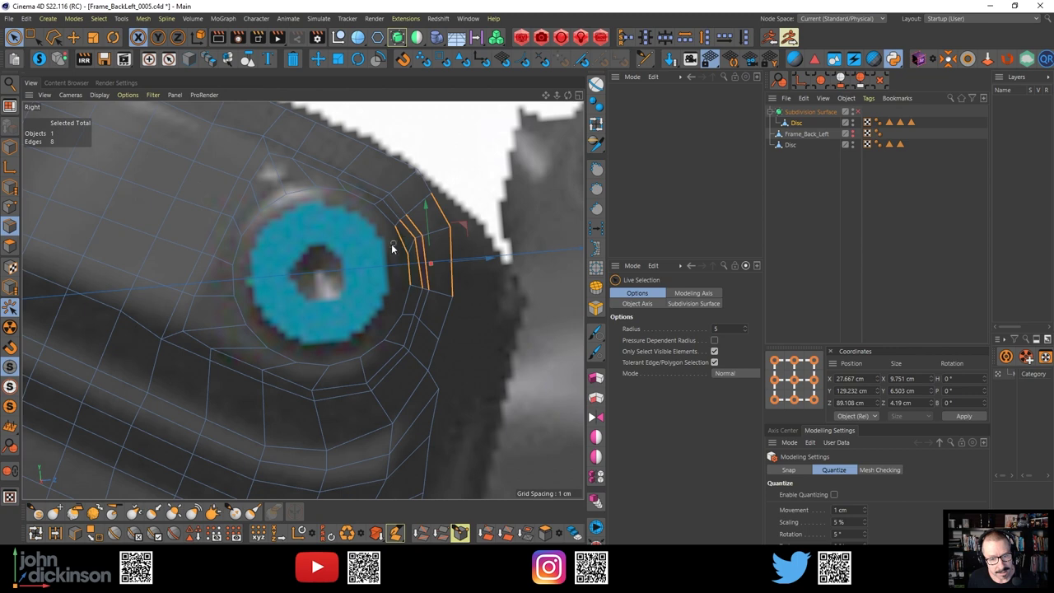
left_click(596, 229)
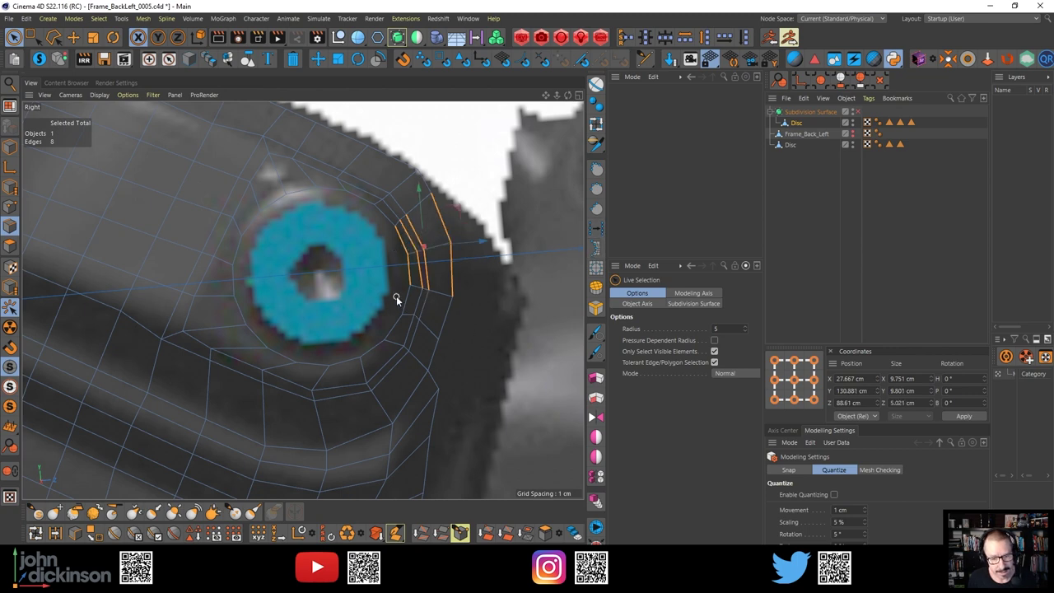
Select the concentric edge runs around the ring's outer side, 20 edges in total, distribute their points evenly, and clear the selection
mouse_move(396, 295)
left_mouse_down()
mouse_move(458, 329)
mouse_move(377, 322)
left_mouse_up()
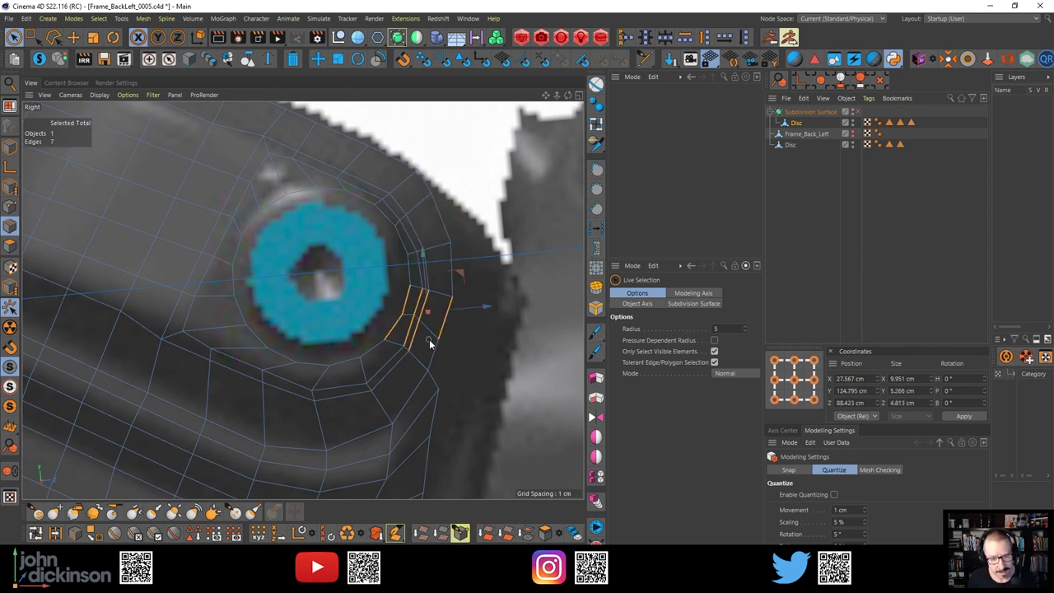
mouse_move(429, 344)
left_mouse_down()
mouse_move(470, 305)
mouse_move(385, 267)
mouse_move(472, 265)
mouse_move(461, 227)
mouse_move(435, 223)
mouse_move(404, 242)
mouse_move(461, 272)
mouse_move(558, 251)
left_mouse_up()
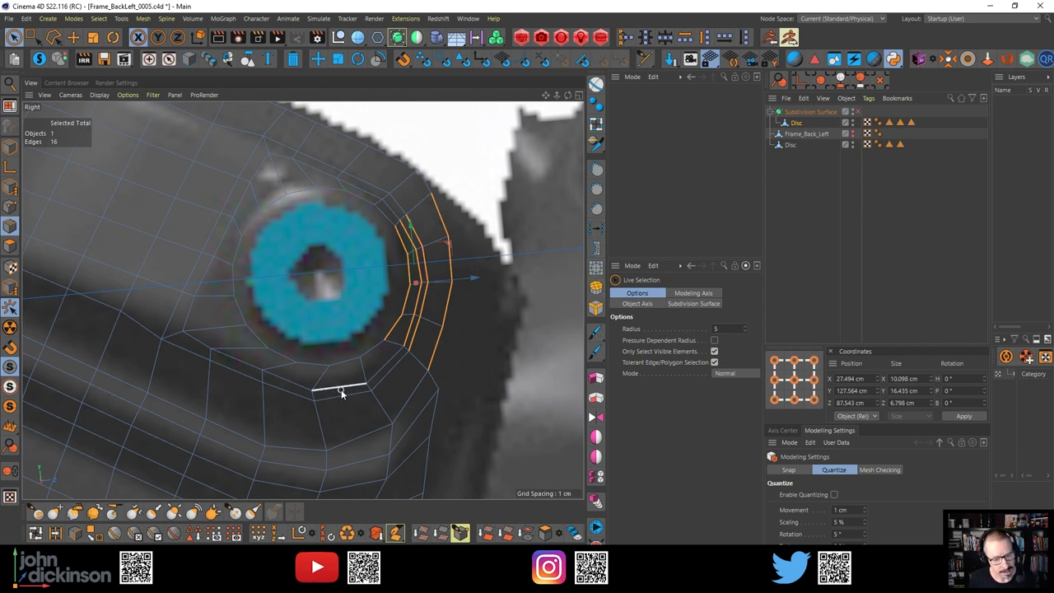
middle_click_drag(341, 391, 364, 386, "alt")
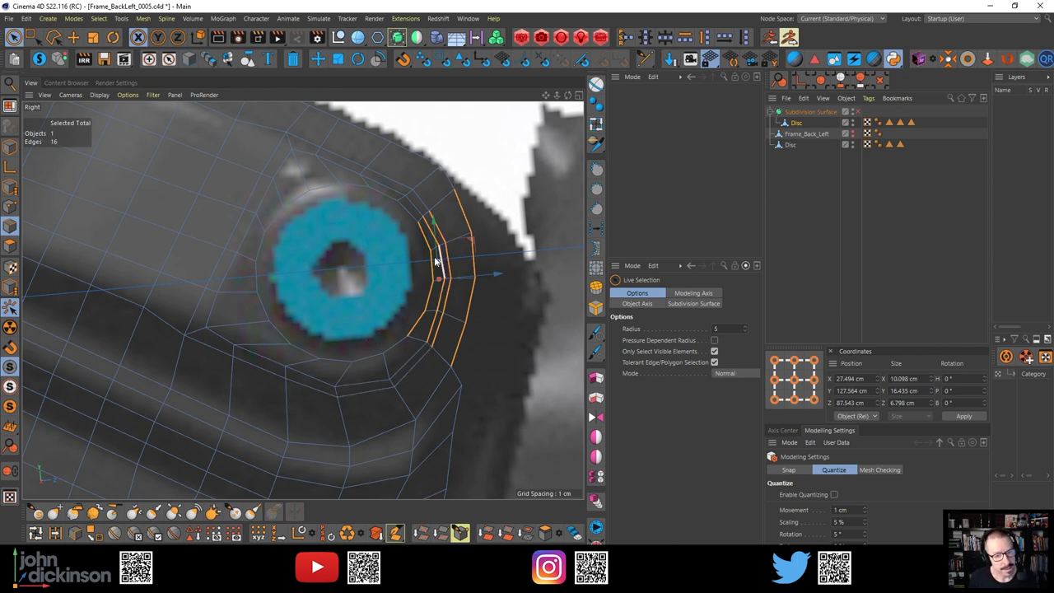
middle_click_drag(417, 216, 427, 262, "alt")
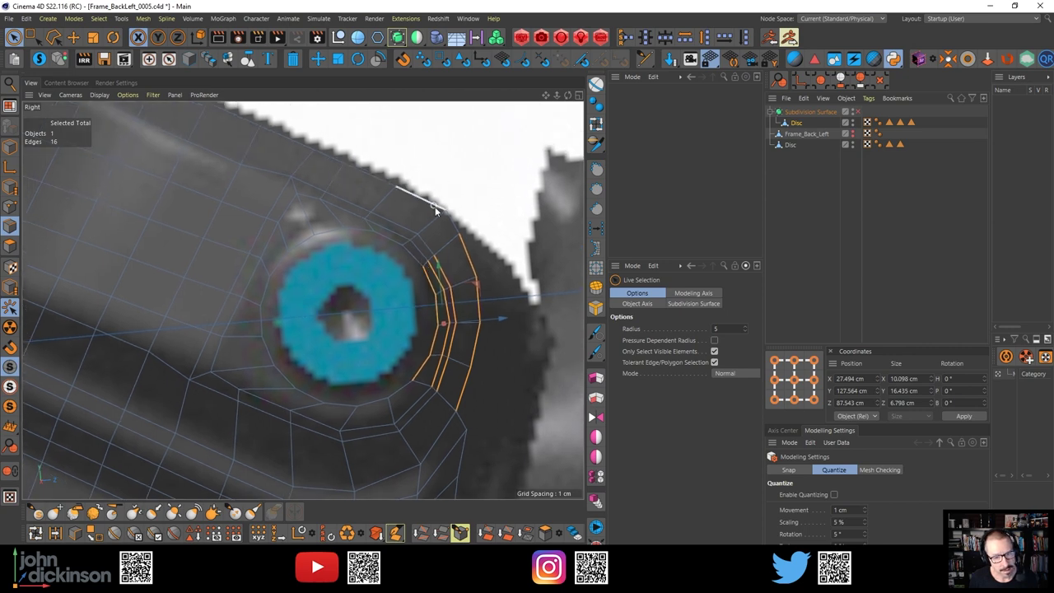
left_click_drag(470, 221, 425, 250, "shift")
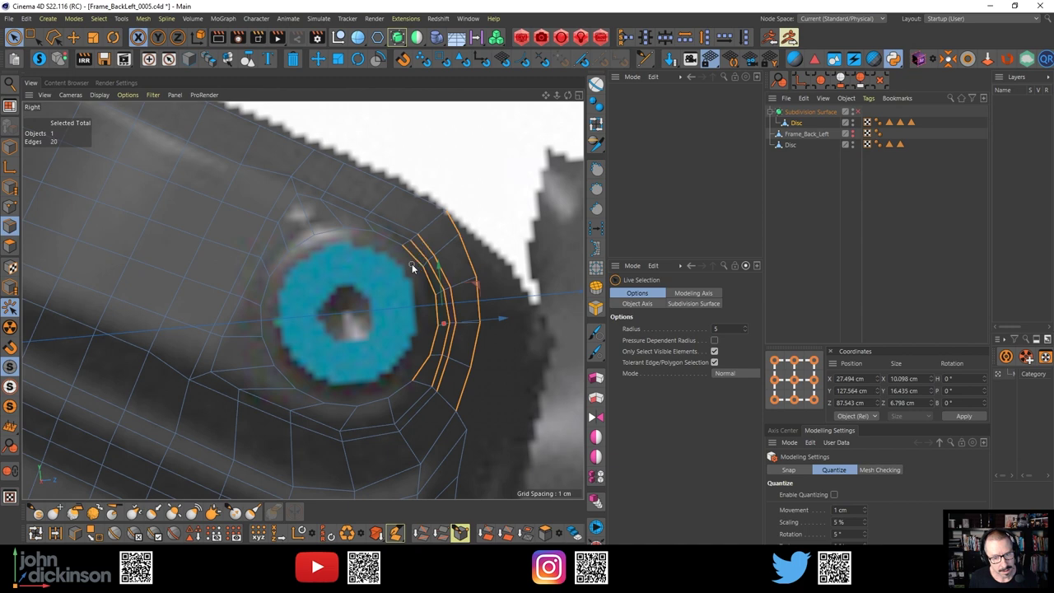
left_click(595, 231)
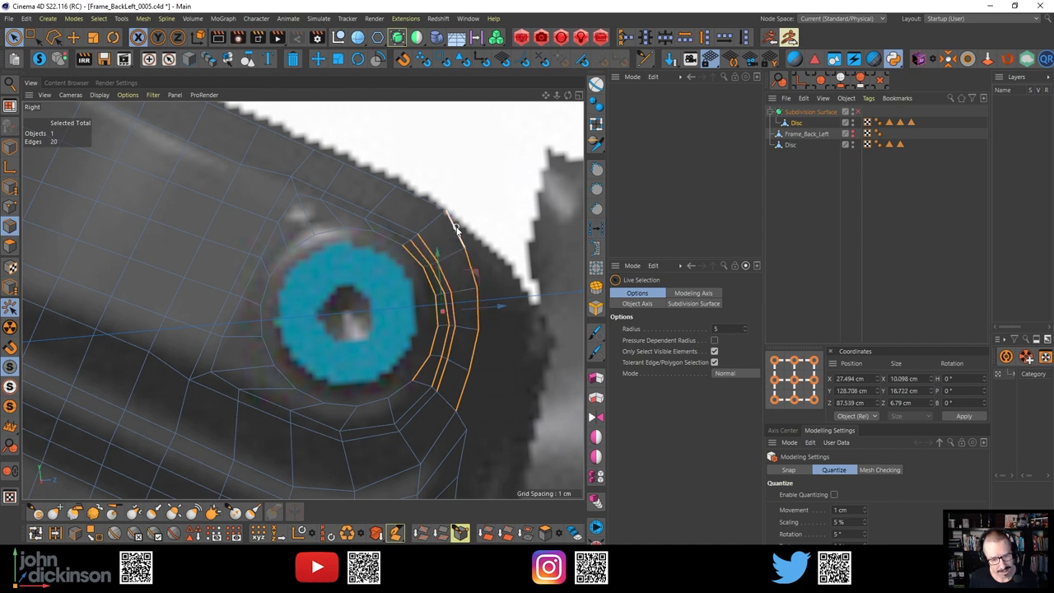
left_click(489, 188)
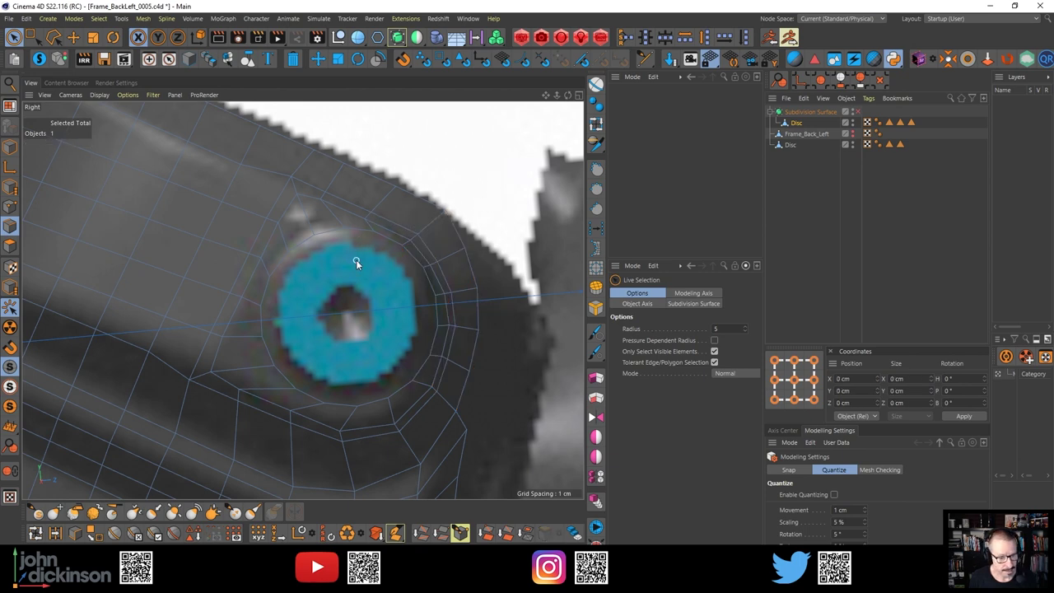
scroll(261, 268, "down", 5)
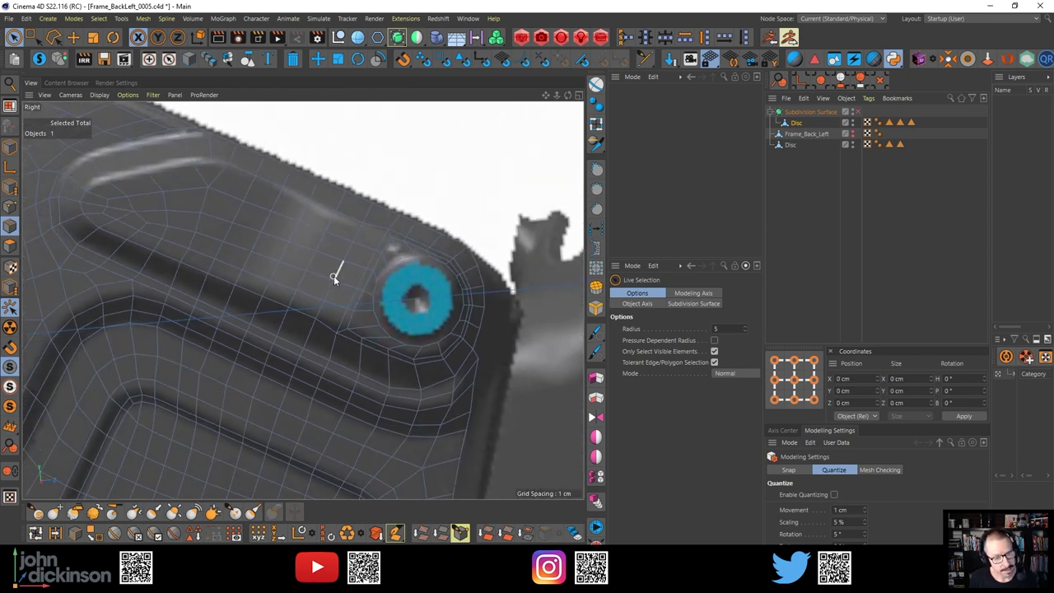
scroll(371, 270, "down", 1)
scroll(372, 272, "down", 1)
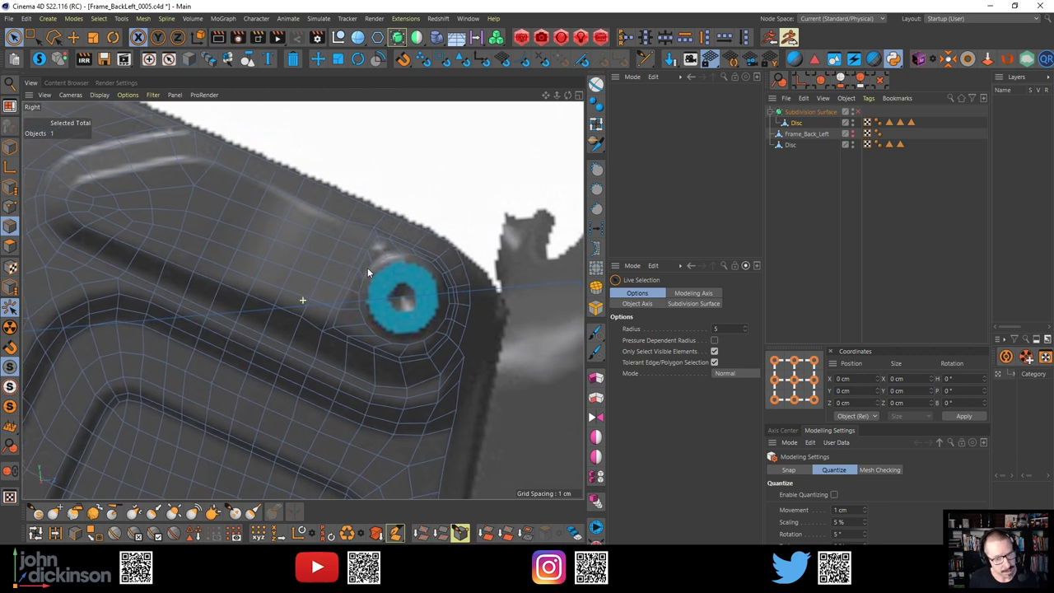
left_click(261, 301)
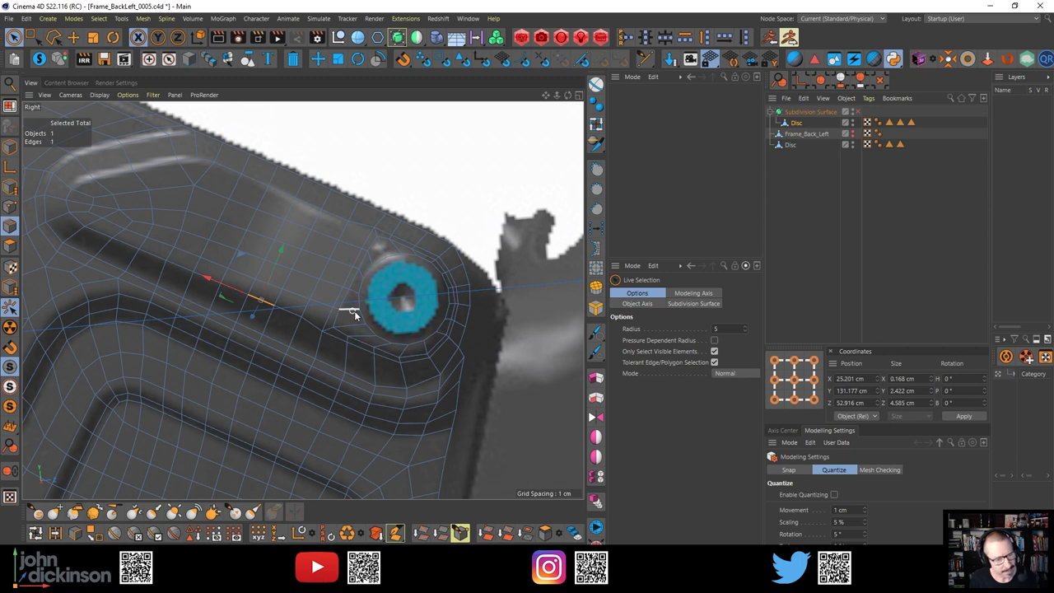
scroll(359, 271, "up", 1)
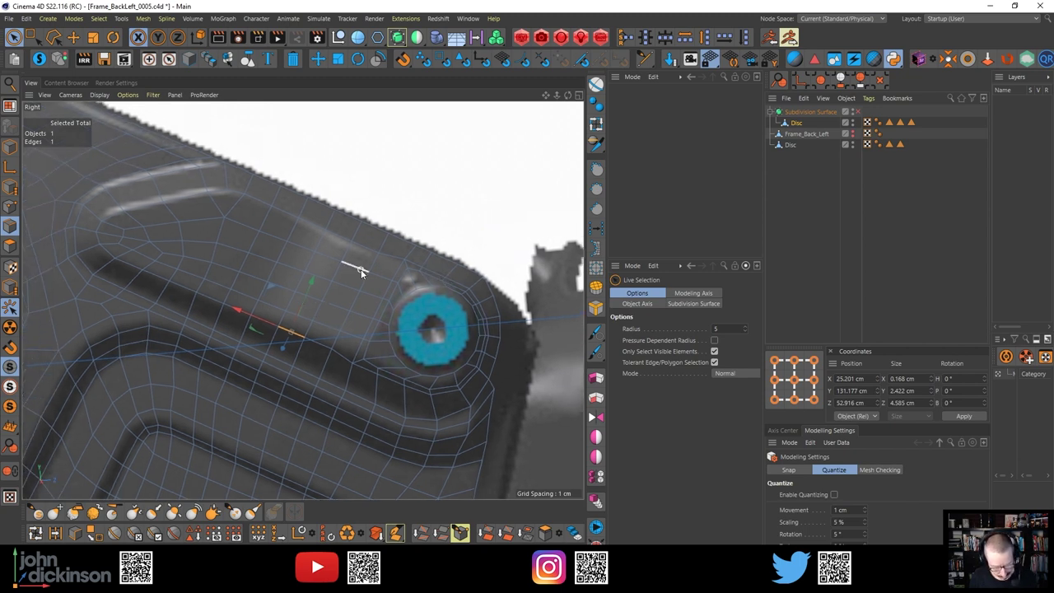
key("e")
left_click(369, 250)
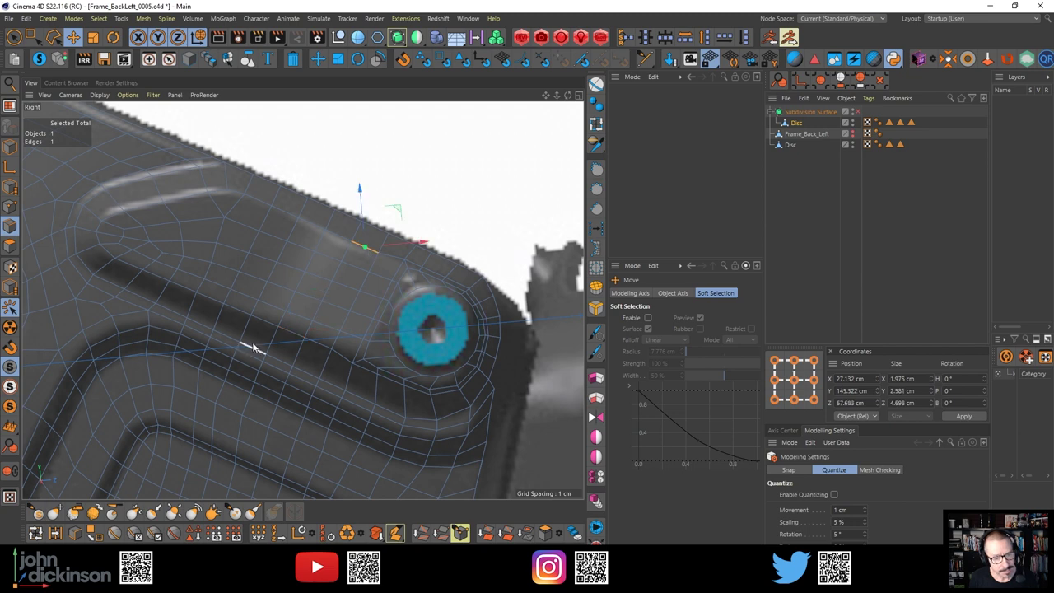
left_click(326, 346, "ctrl+shift")
left_click(373, 225)
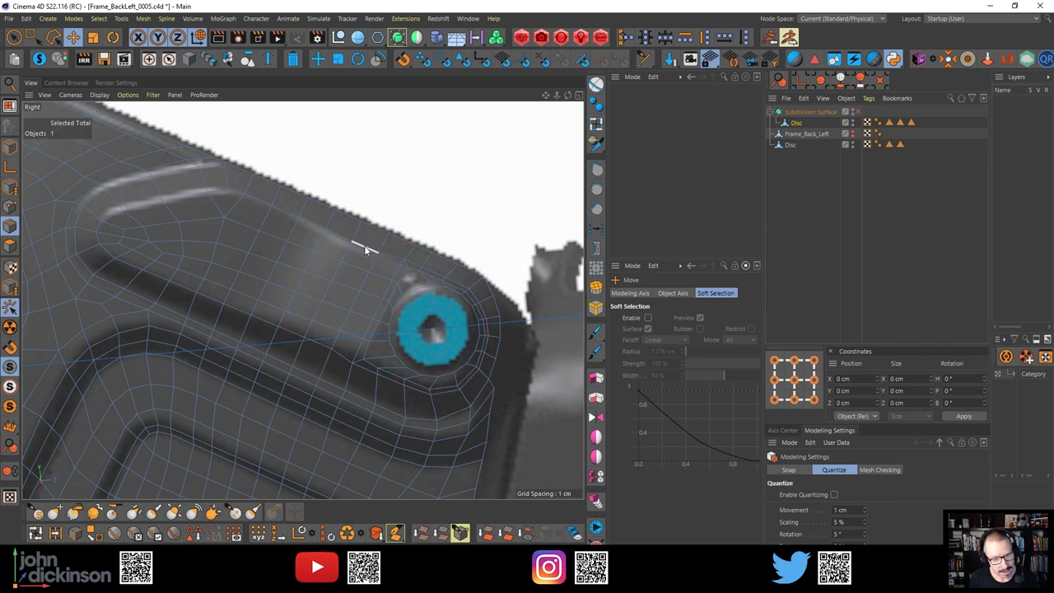
left_click(364, 249)
double_click(112, 223)
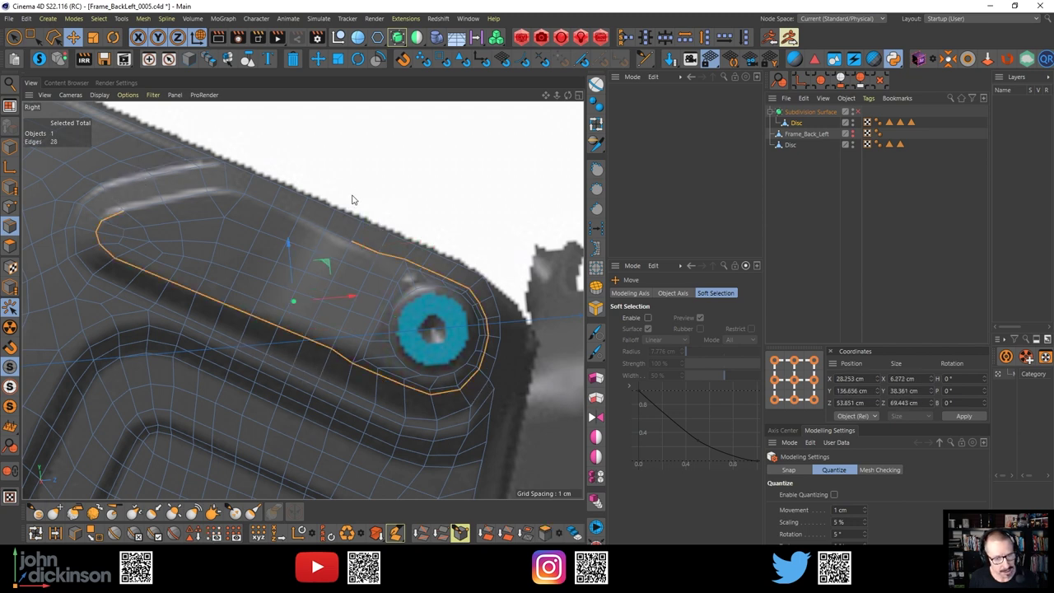
key("ctrl+shift+a")
left_click(360, 247)
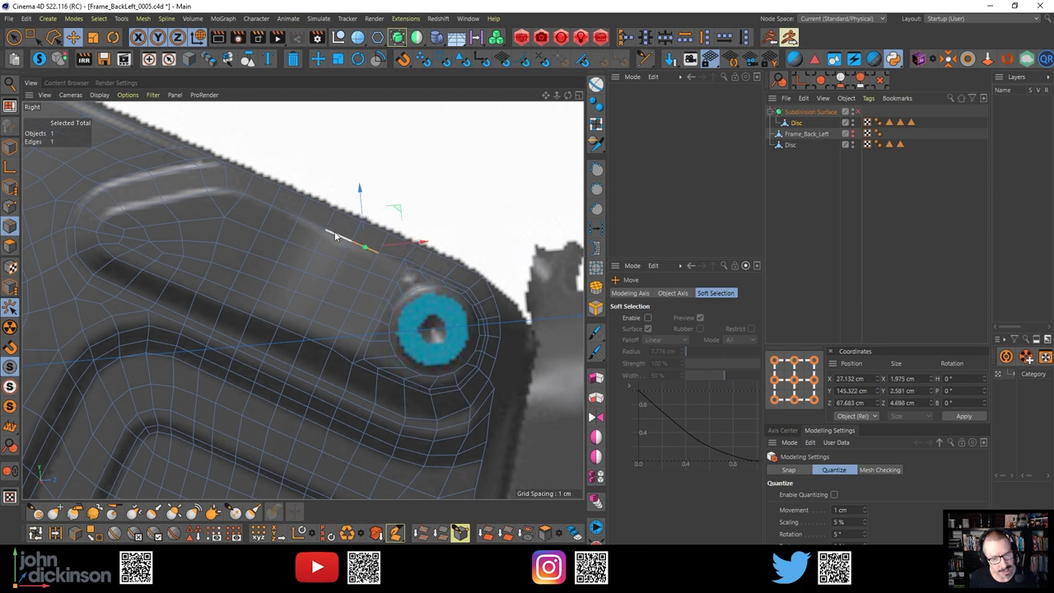
double_click(193, 205)
key("ctrl+shift+a")
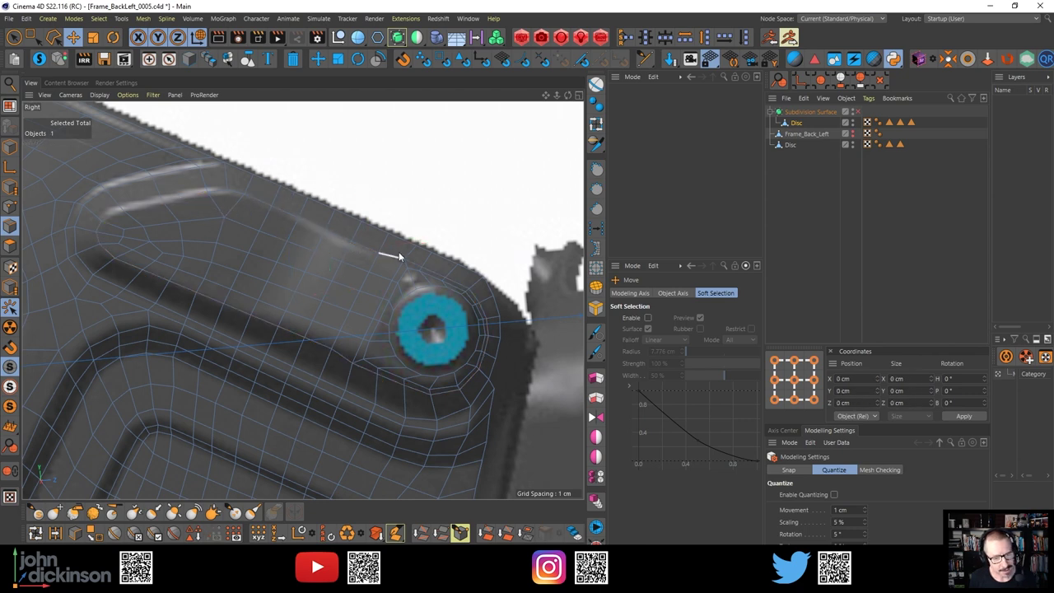
left_click(358, 249)
left_click(238, 194, "ctrl+shift")
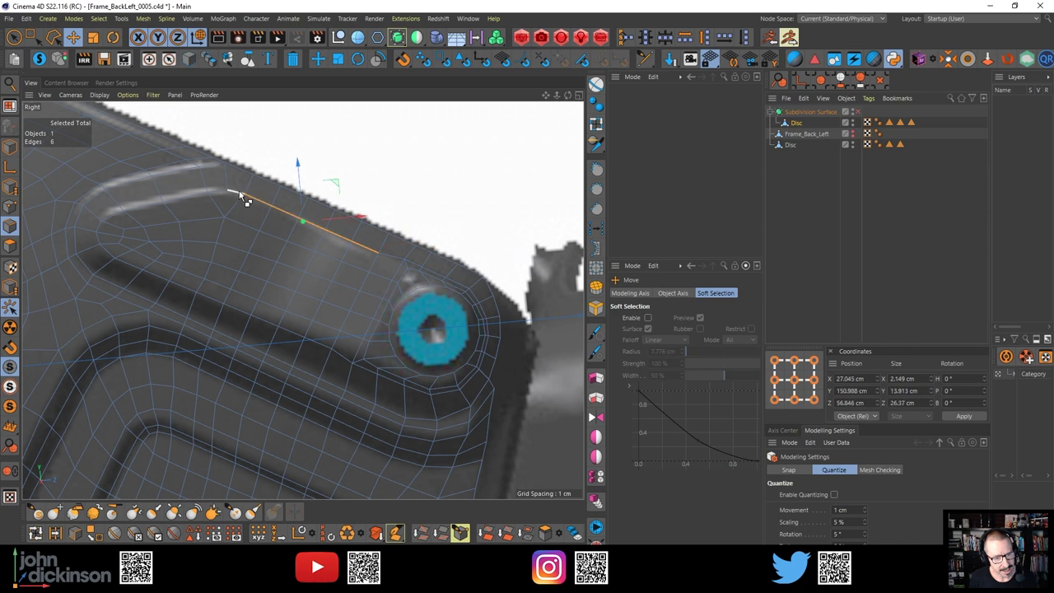
left_click(100, 229, "ctrl+shift")
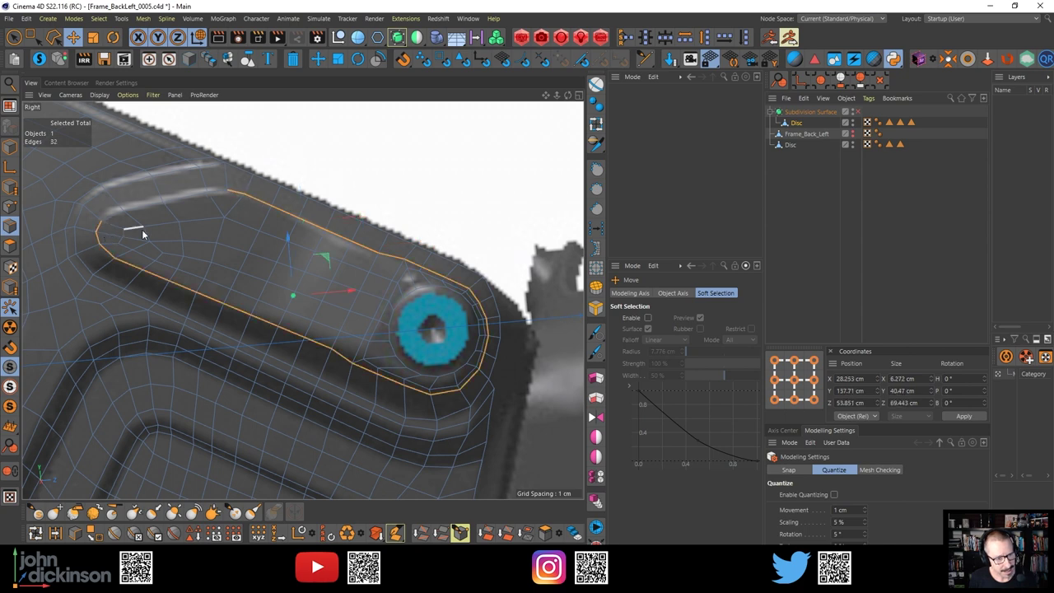
key("ctrl+z")
Select the 21-edge run bordering the elongated ridge beside the hole and slide it with an offset of 1.213 cm
double_click(220, 195)
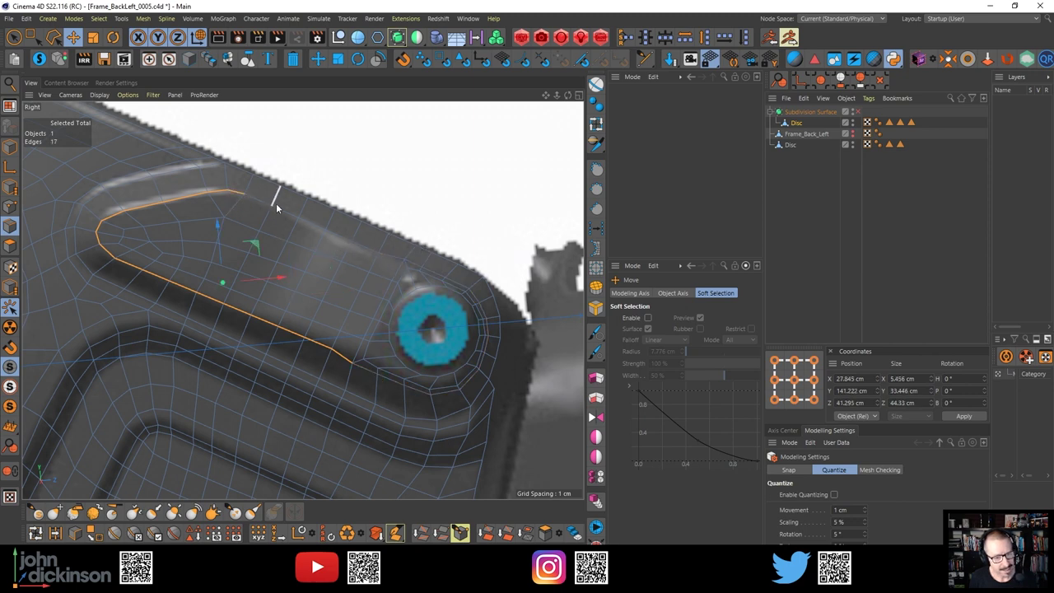
left_click(347, 238, "shift")
left_click(360, 245, "shift")
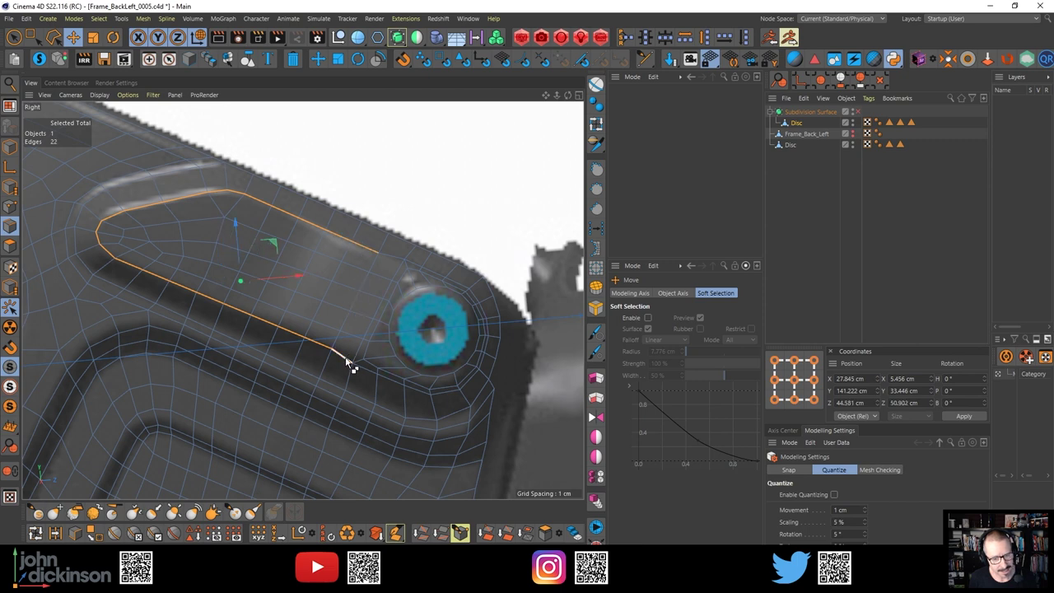
left_click(348, 360, "ctrl")
key("m")
key("o")
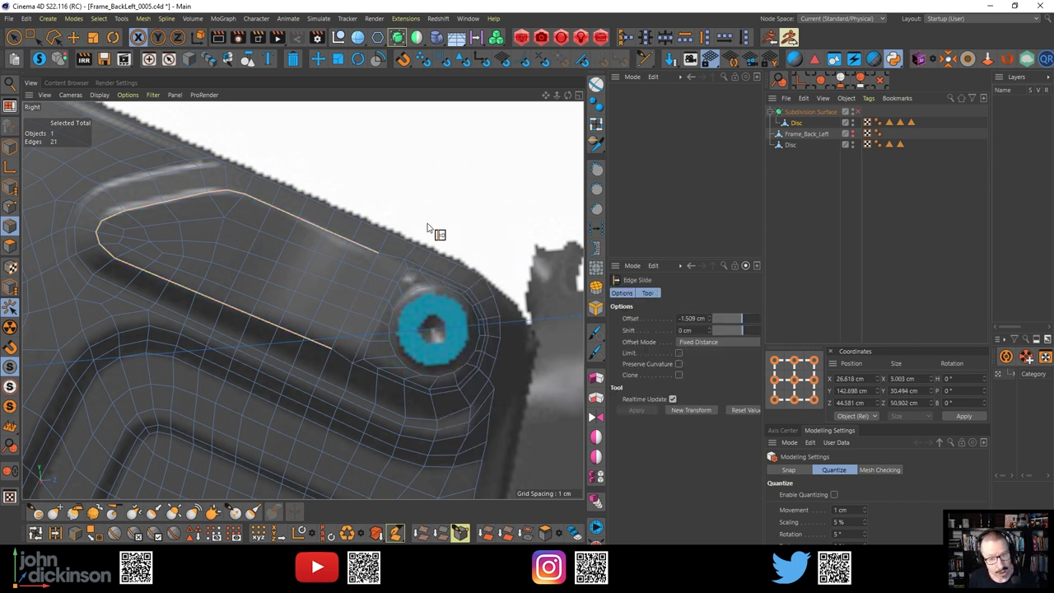
left_click_drag(362, 244, 368, 244)
middle_click_drag(463, 293, 456, 271, "alt")
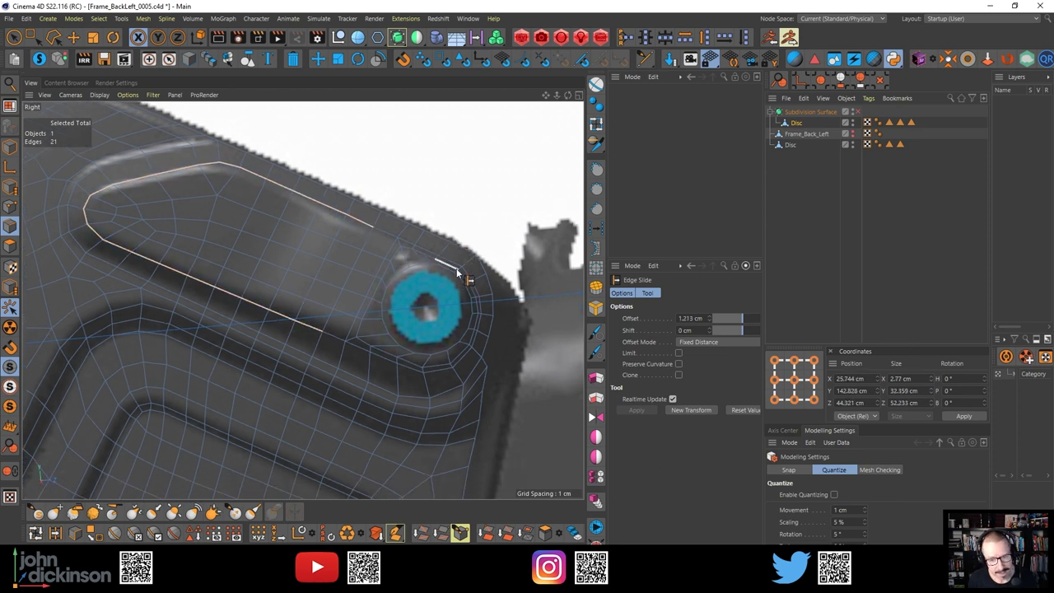
Select the concentric edge runs around the hole ring's outer side, distribute their points evenly, and clear the selection
right_click_drag(458, 288, 479, 279, "alt")
middle_click_drag(492, 271, 460, 217, "alt")
scroll(466, 255, "up", 3)
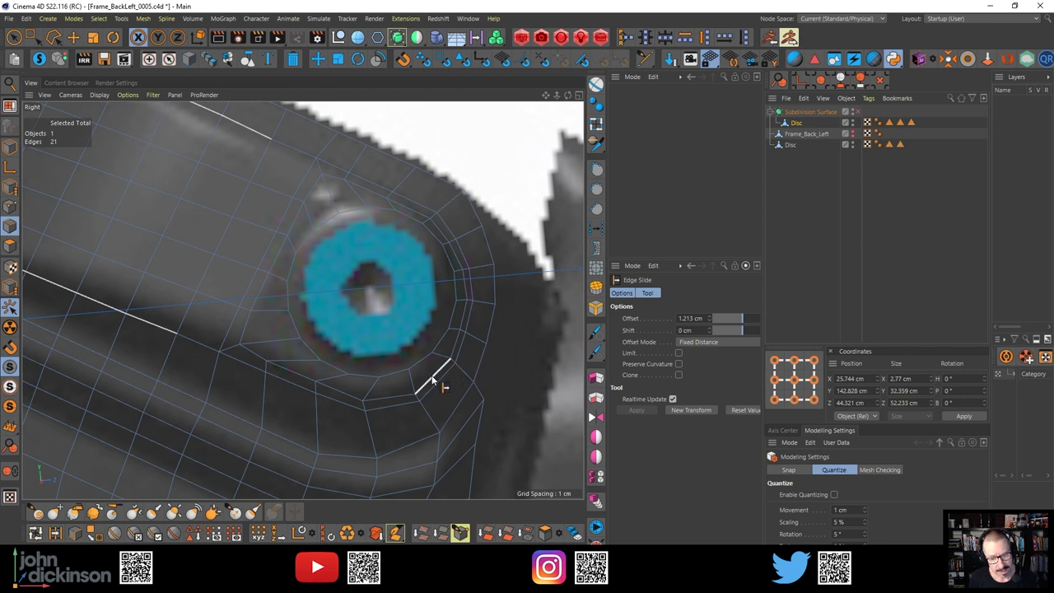
left_click(432, 378)
left_click(447, 230, "ctrl+shift")
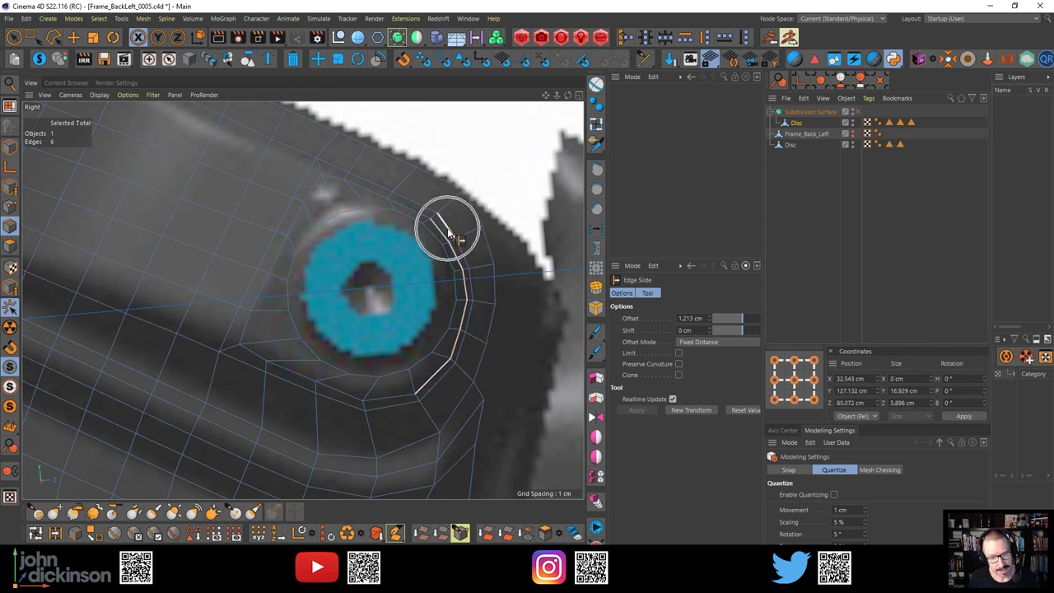
left_click(448, 228, "shift")
left_click(459, 359, "ctrl+shift")
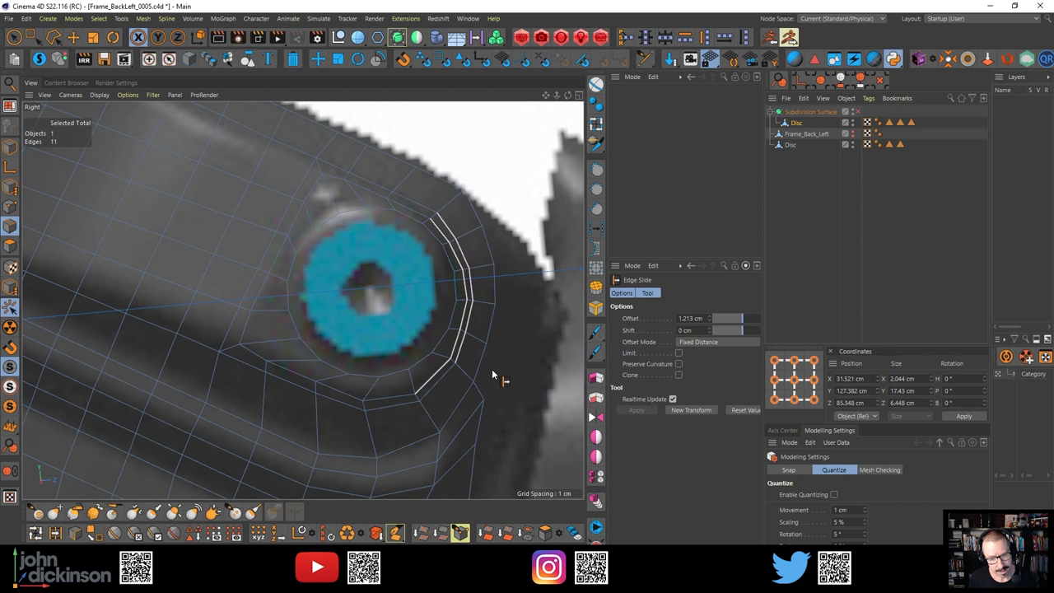
left_click(441, 384, "shift")
left_click(463, 396, "shift")
left_click(473, 206, "ctrl+shift")
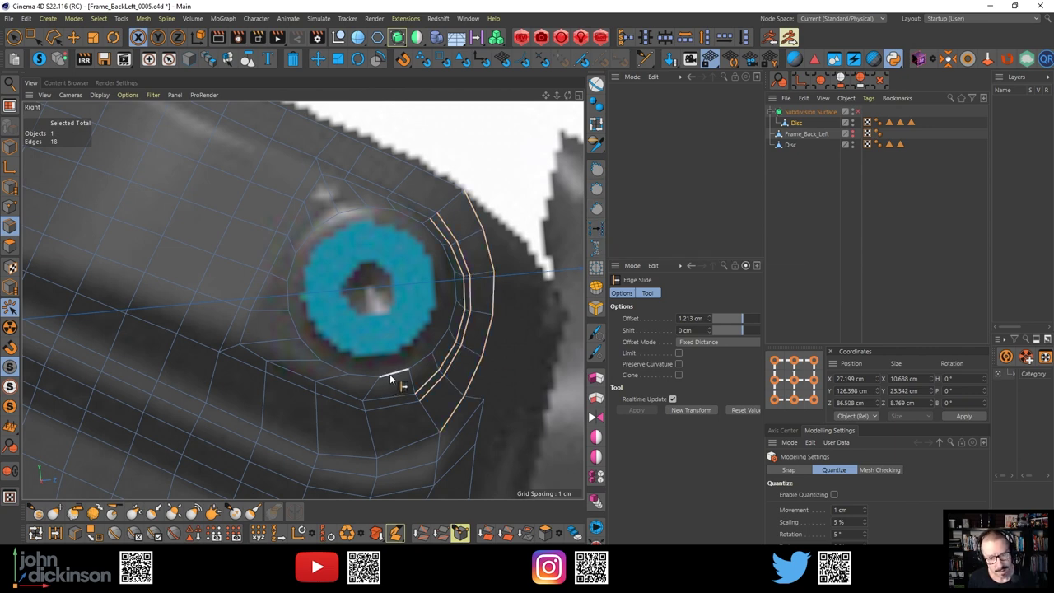
left_click(538, 214)
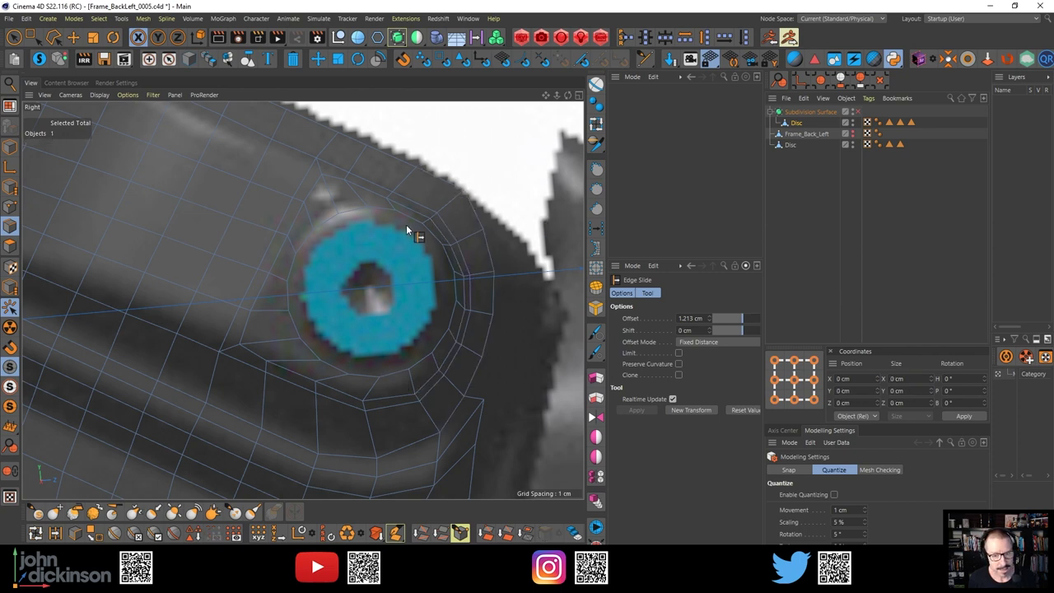
In the Perspective view, enable the Subdivision Surface and undo the last point changes around the hole
key("ctrl+z")
middle_click(438, 185)
middle_click(241, 214)
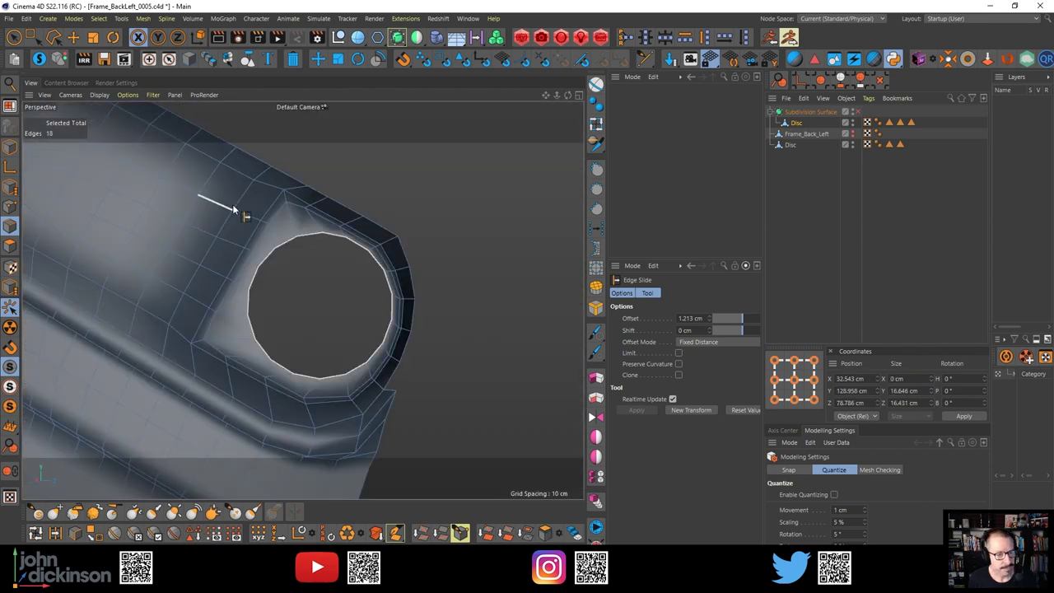
mouse_move(357, 222)
left_mouse_down("alt")
mouse_move(354, 253)
mouse_move(359, 216)
left_mouse_up("alt")
key("q")
key("Return")
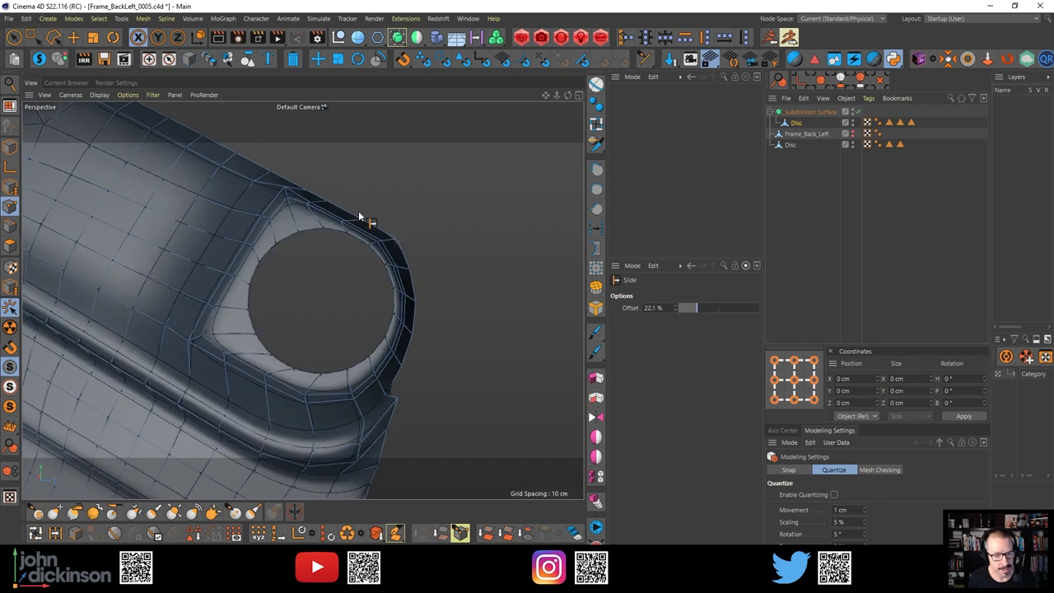
left_click_drag(291, 232, 291, 274, "alt")
key("ctrl+z")
key("ctrl+z")
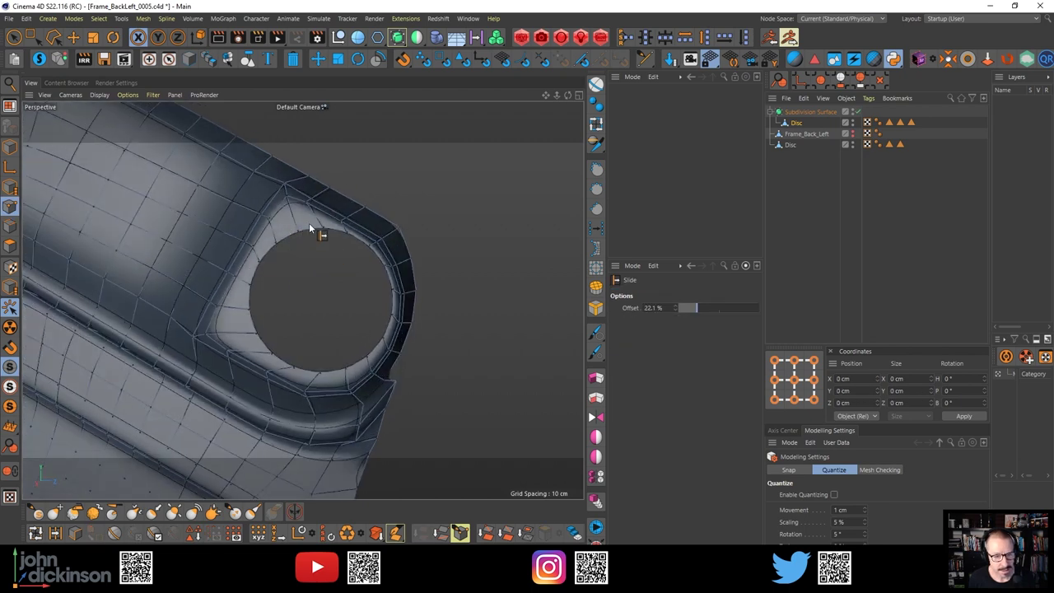
Scale the hole's 18-edge border loop down to about 14.8 by 14.6 cm
key("Return")
key("e")
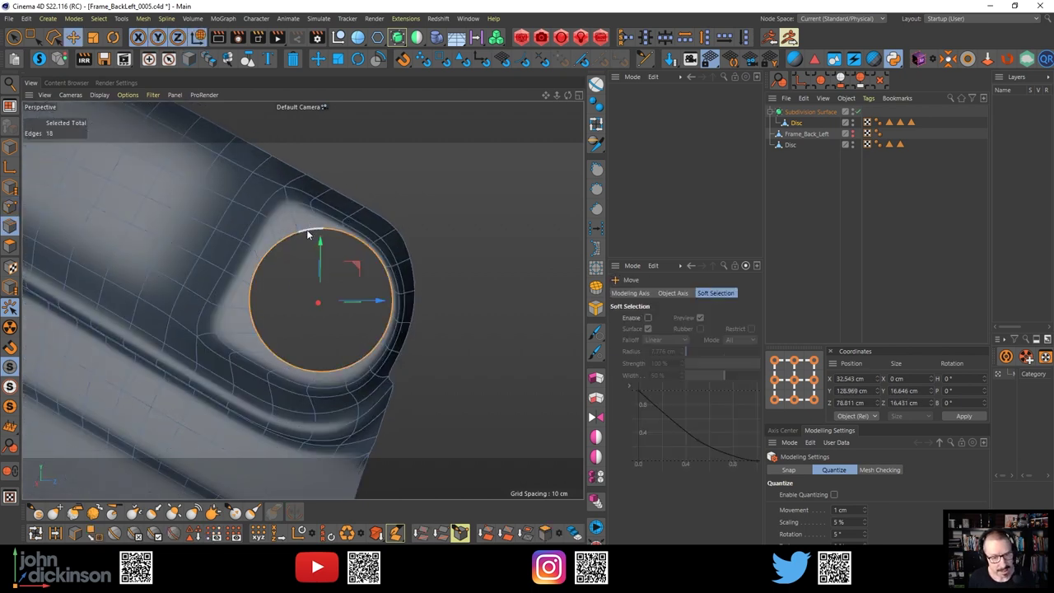
key("t")
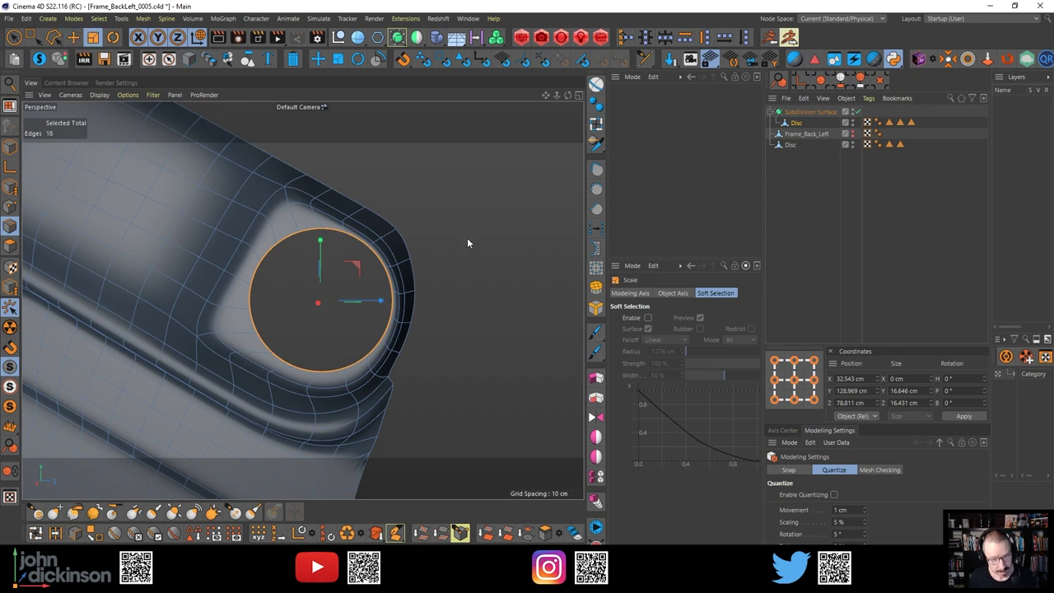
mouse_move(471, 244)
left_mouse_down()
mouse_move(482, 261)
mouse_move(473, 278)
mouse_move(456, 237)
left_mouse_up()
middle_click(456, 237)
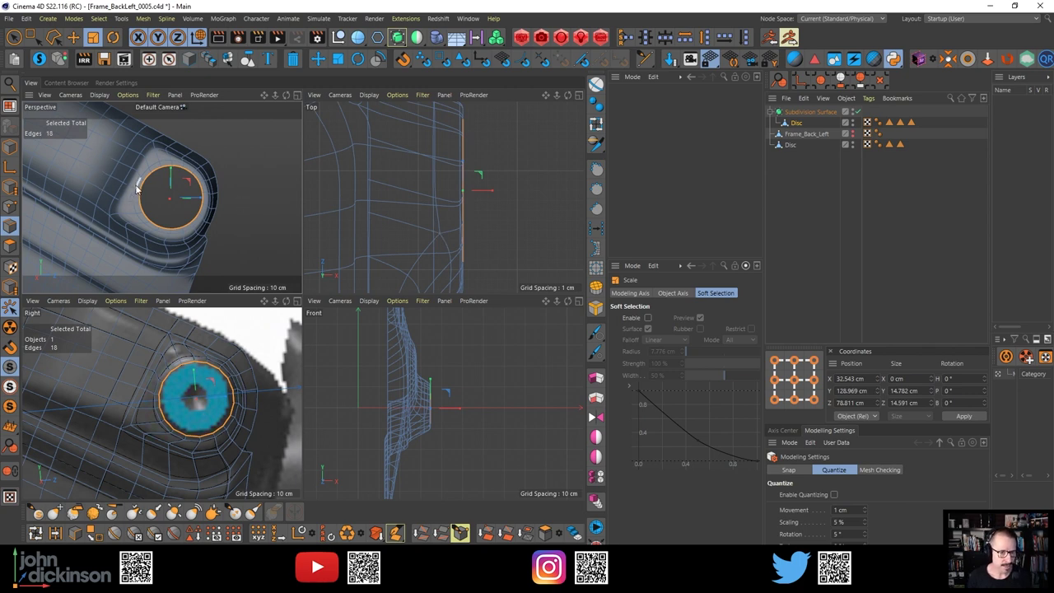
Examine the subdivided surface around the hole and adjoining ridge from several angles
scroll(146, 171, "up", 1)
left_click_drag(148, 170, 112, 202, "alt")
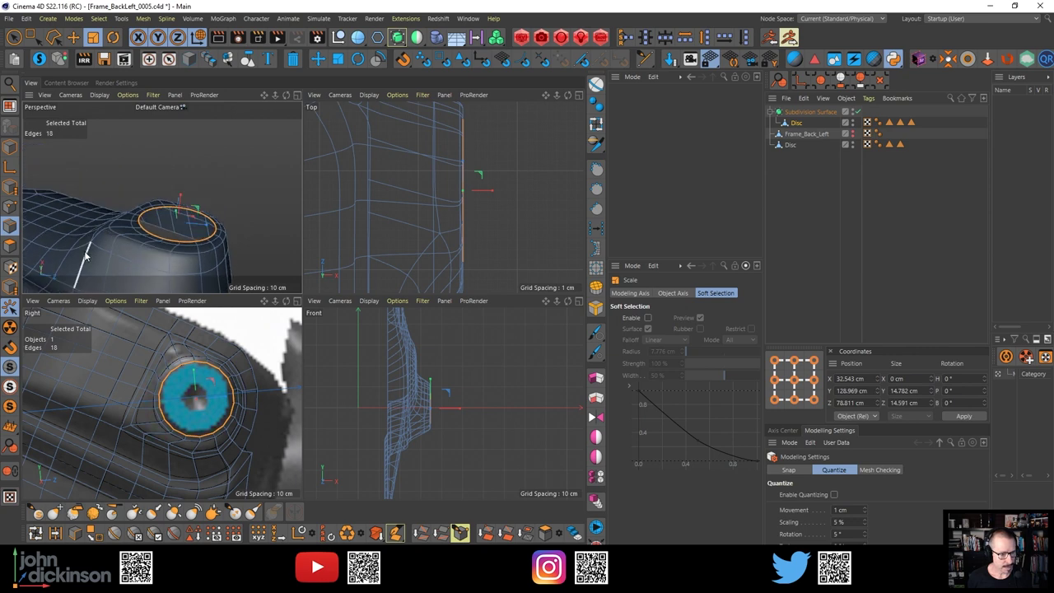
left_click_drag(86, 244, 121, 244, "alt")
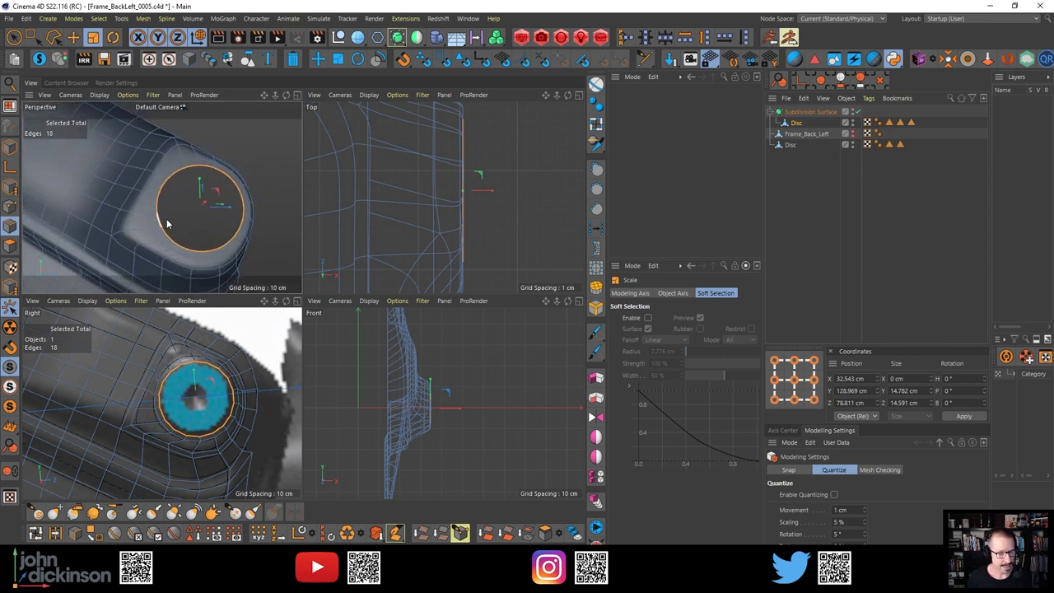
middle_click(244, 247)
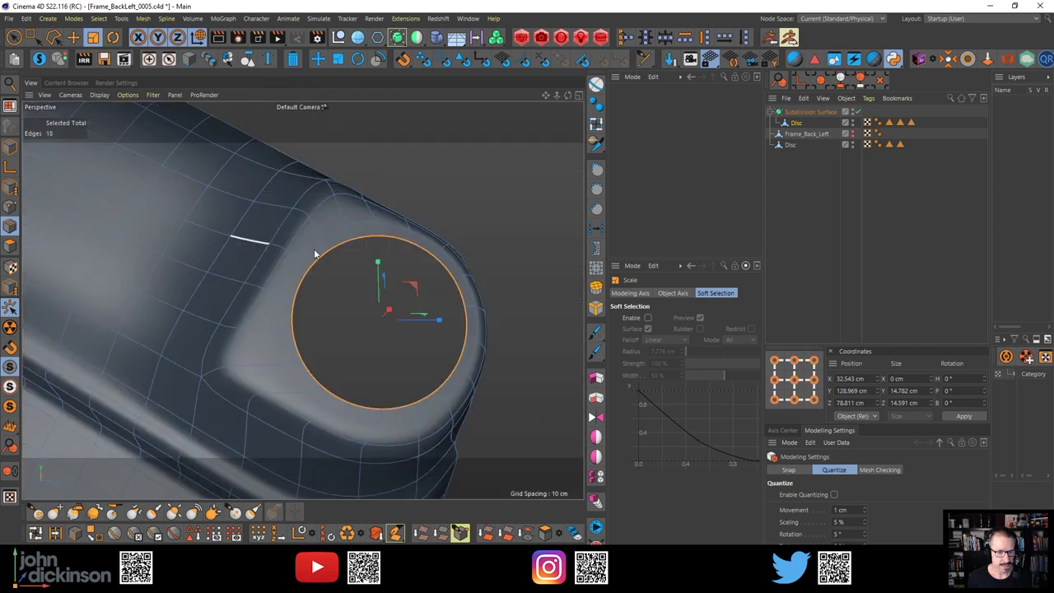
left_click_drag(412, 269, 397, 289, "alt")
right_click_drag(393, 285, 363, 296, "alt")
mouse_move(364, 301)
left_mouse_down("alt")
mouse_move(388, 328)
mouse_move(377, 329)
mouse_move(376, 230)
left_mouse_up("alt")
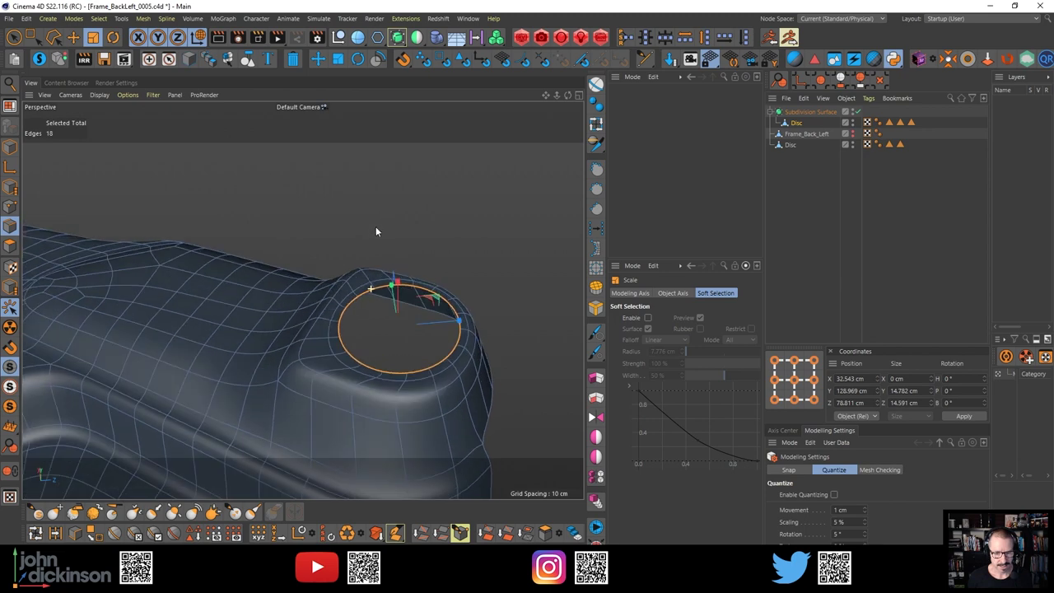
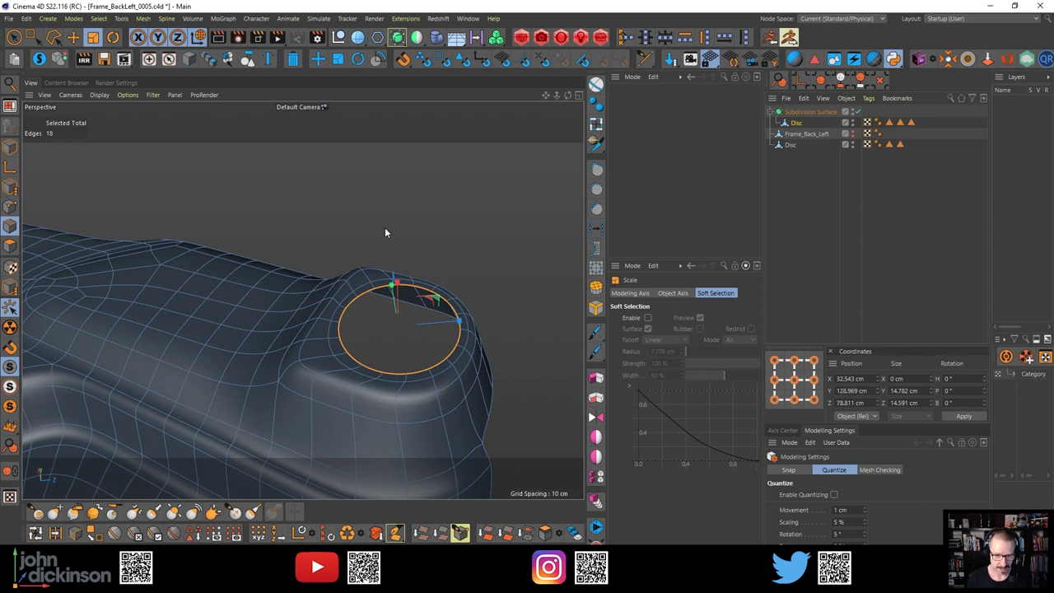
left_click_drag(381, 256, 368, 283, "alt")
middle_click(460, 246)
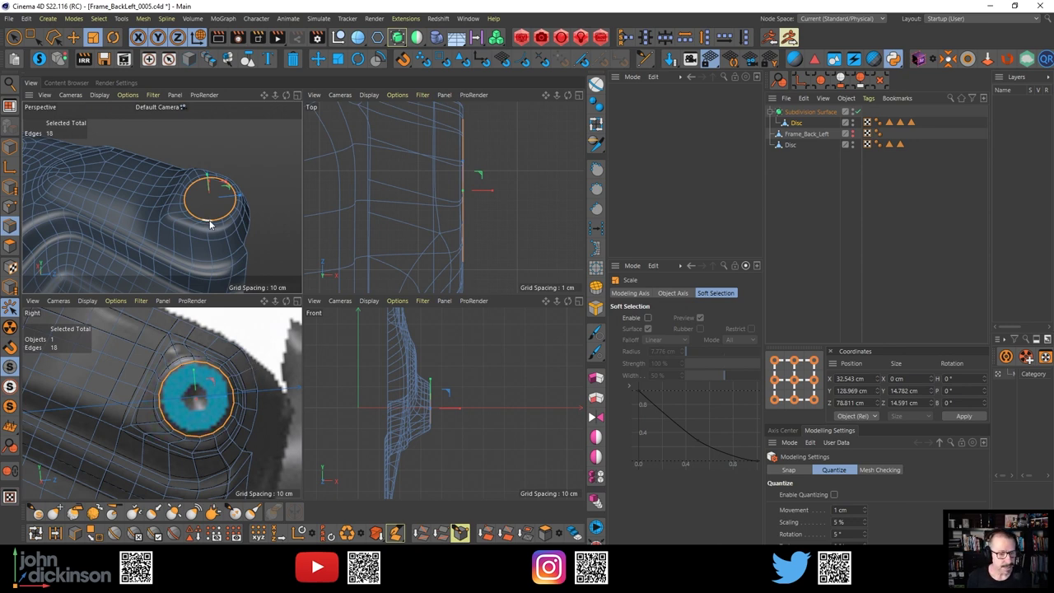
With subdivision off, extrude the hole's border loop outward by 0.713 cm along the X axis
scroll(224, 219, "up", 3)
left_click_drag(224, 219, 204, 174, "alt")
key("e")
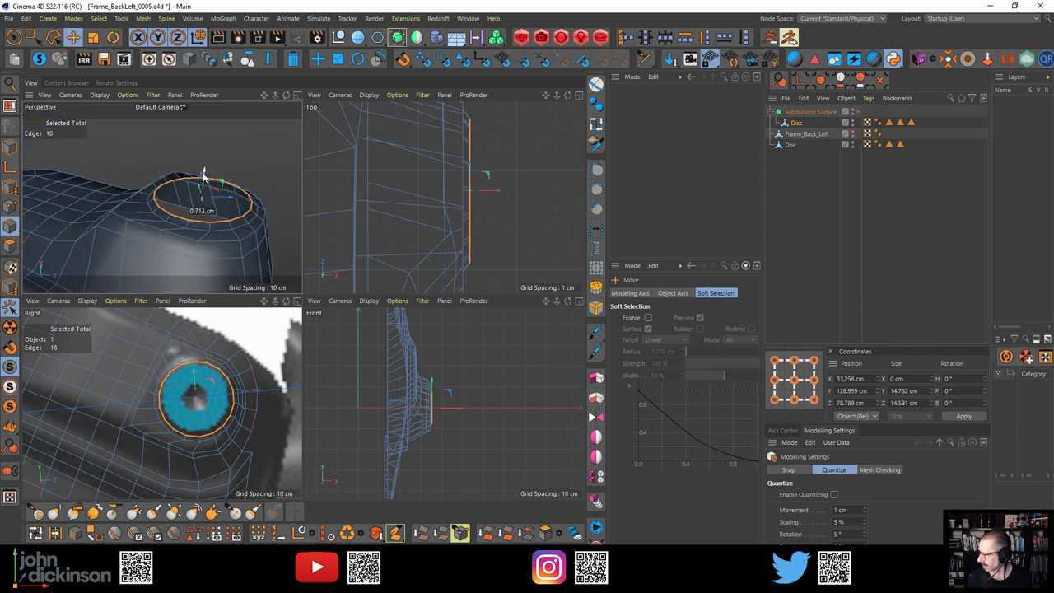
left_click_drag(204, 176, 217, 211, "alt")
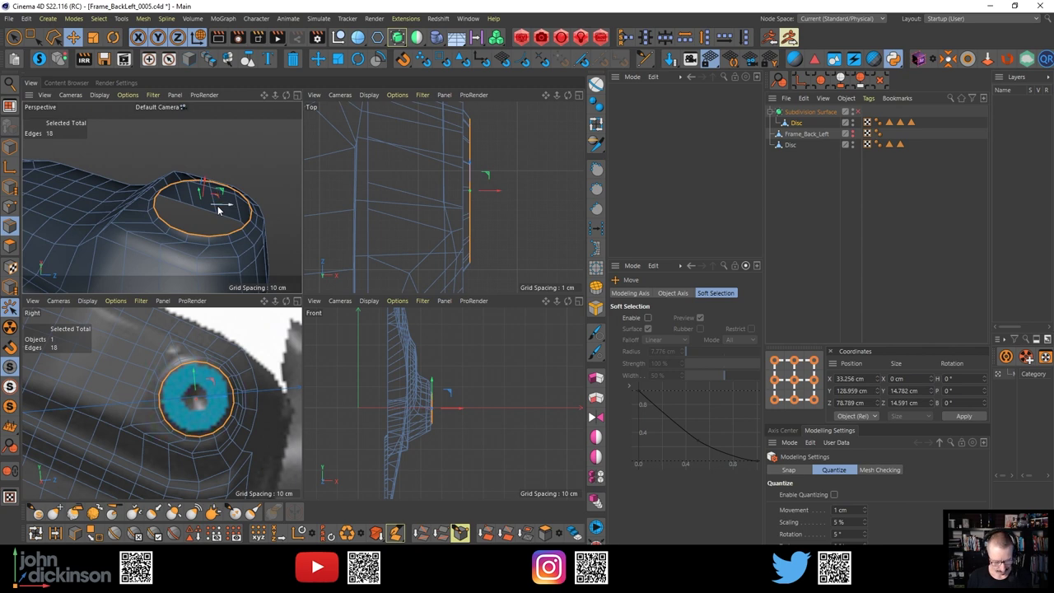
Inset the raised border loop inward in successive rings about 12.5, 7.1 and 4.9 cm across
key("t")
left_click_drag(274, 190, 231, 222)
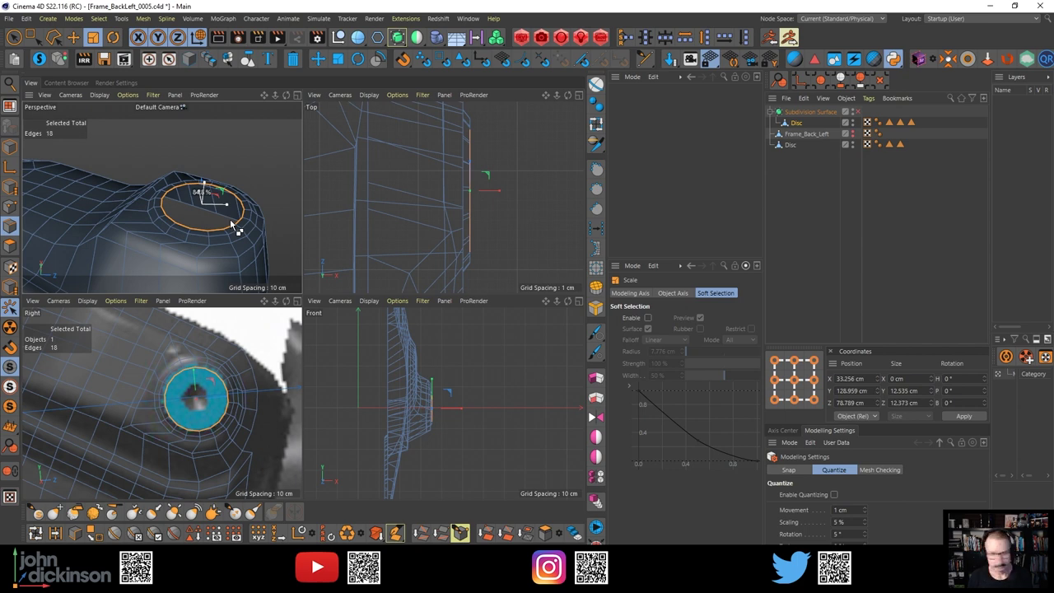
left_click_drag(269, 164, 124, 259)
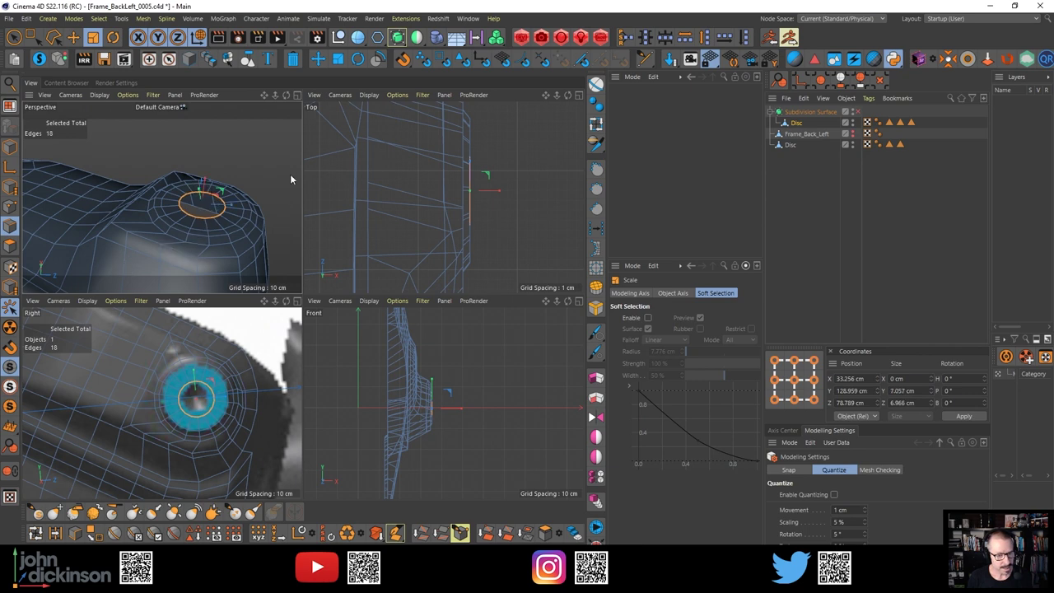
left_click_drag(290, 174, 182, 232)
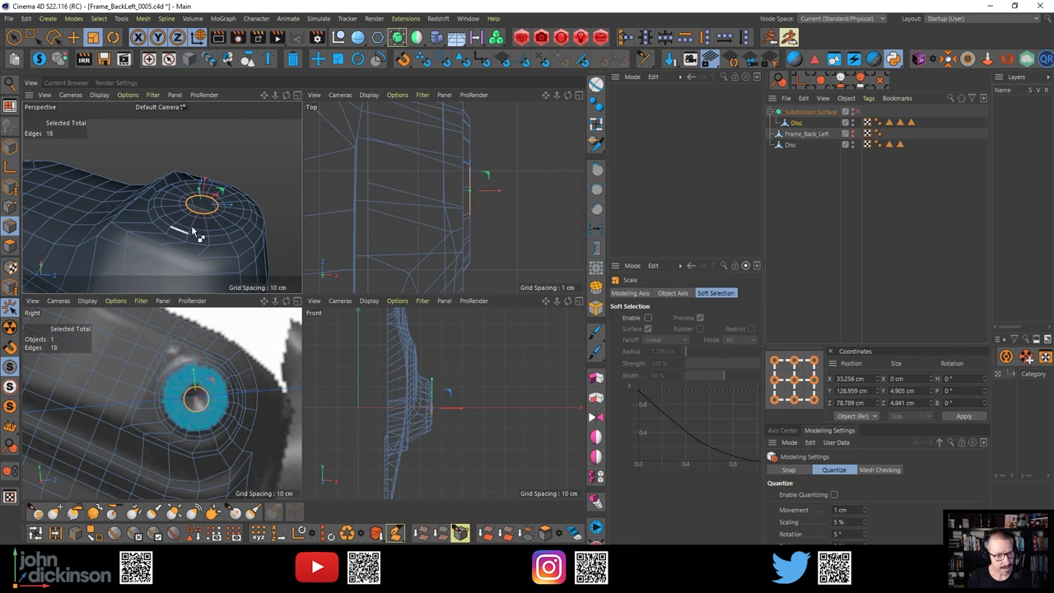
Extrude the small hole's border loop about 2.4 cm down into the part and show the result subdivided
right_click_drag(216, 199, 260, 194, "alt")
middle_click(260, 197)
left_click_drag(294, 230, 302, 206, "alt")
key("e")
left_click_drag(296, 245, 320, 211, "alt")
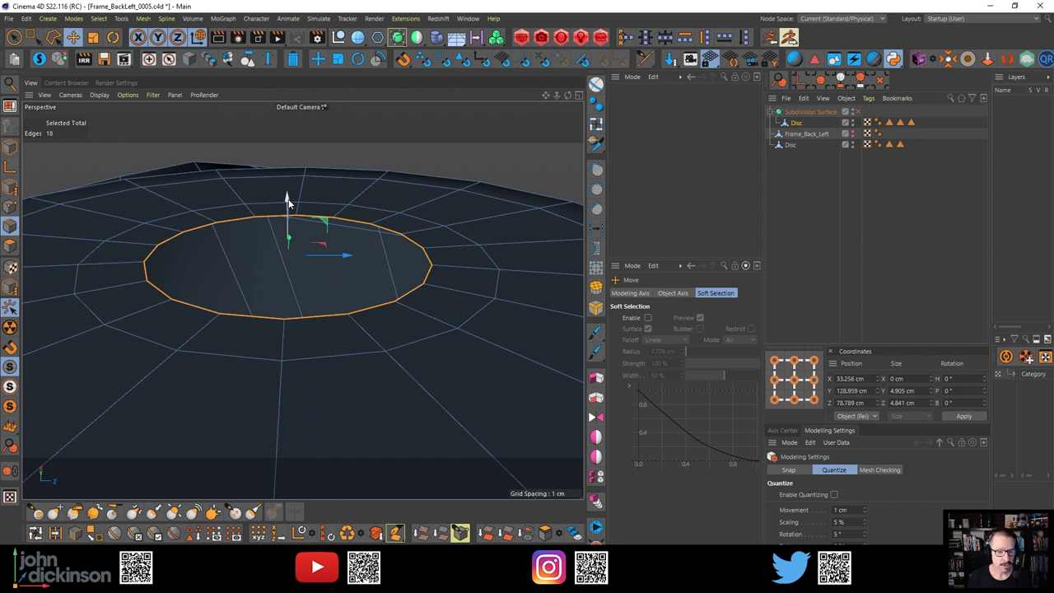
left_click_drag(288, 200, 289, 297, "ctrl")
scroll(224, 284, "down", 4)
left_click_drag(224, 284, 281, 348, "alt")
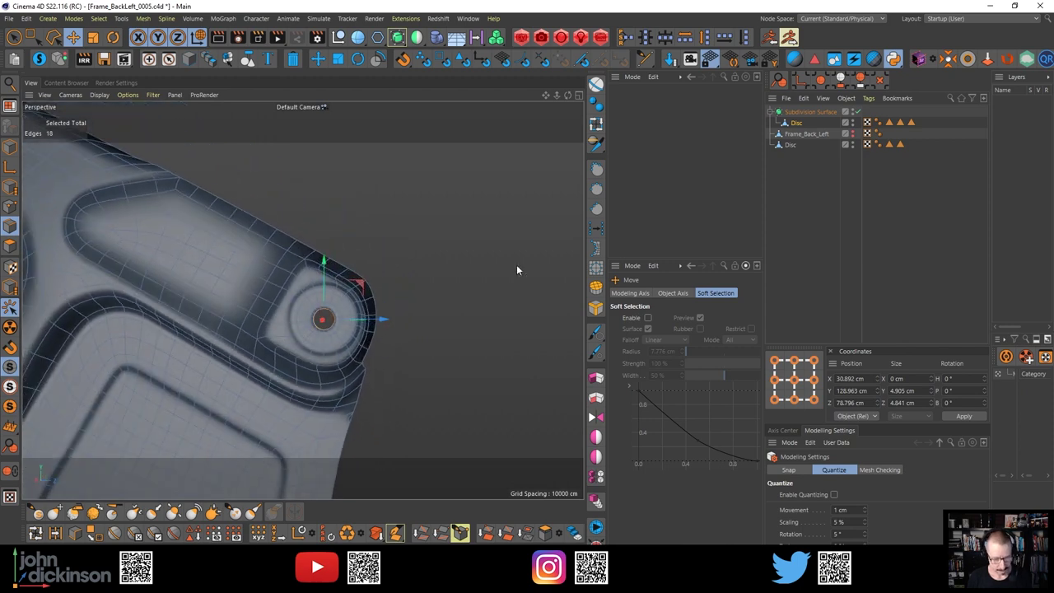
Render the view, then inspect the transition between the hole boss and the elongated ridge from several angles
key("ctrl+r")
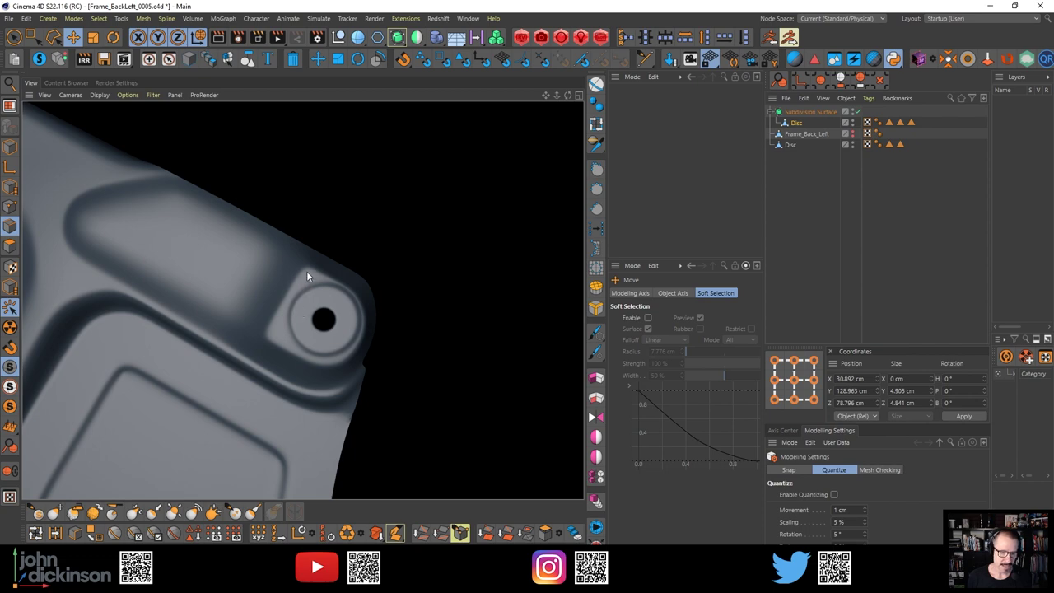
left_click_drag(286, 347, 310, 263, "alt")
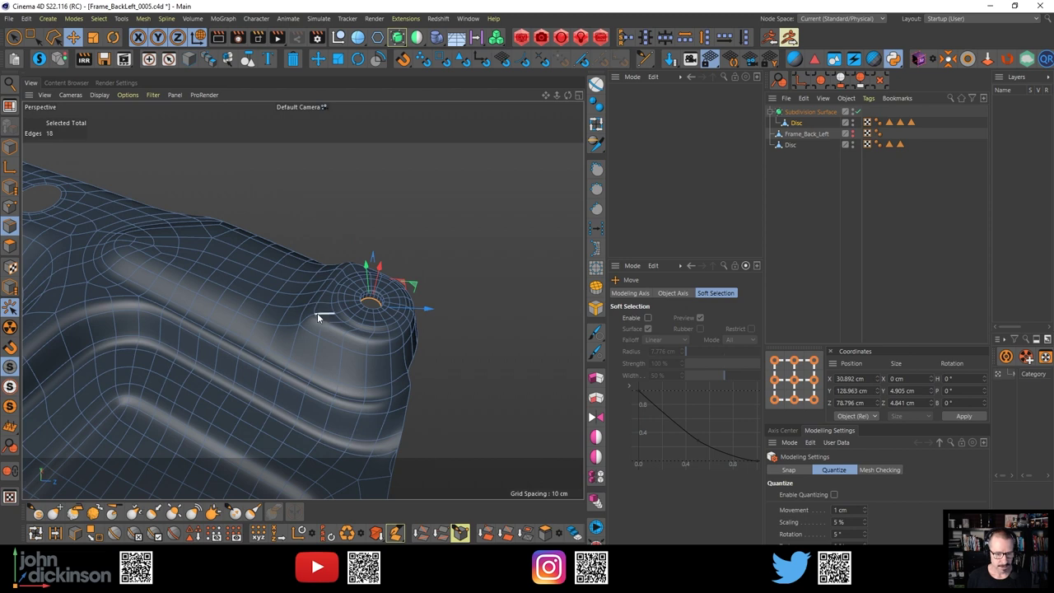
left_click_drag(317, 313, 427, 309, "alt")
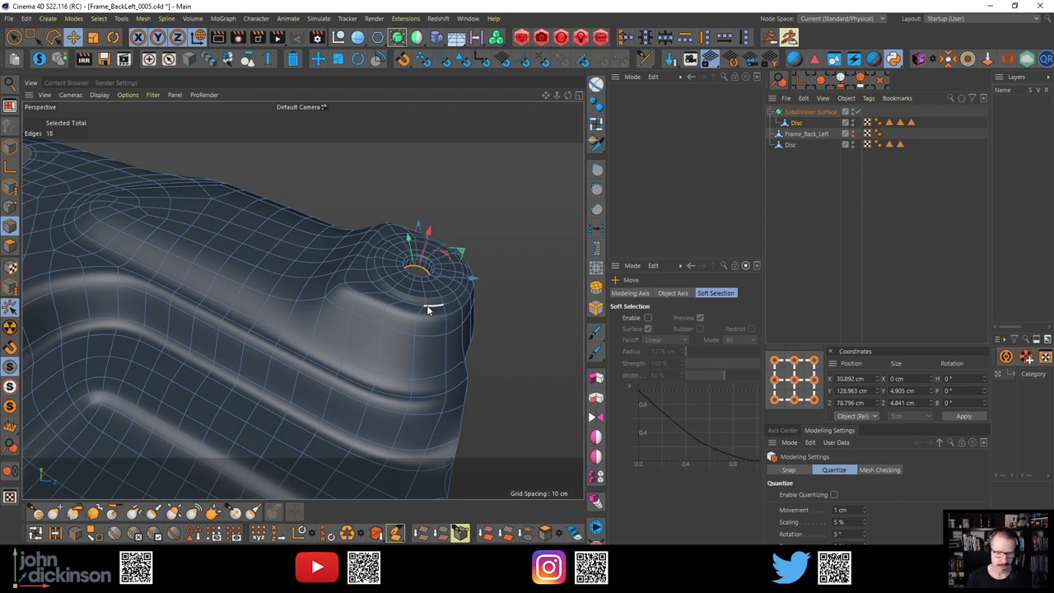
left_click_drag(409, 362, 285, 356, "alt")
With subdivision off, select the 36-edge outline that runs around the elongated ridge and the hole boss
key("q")
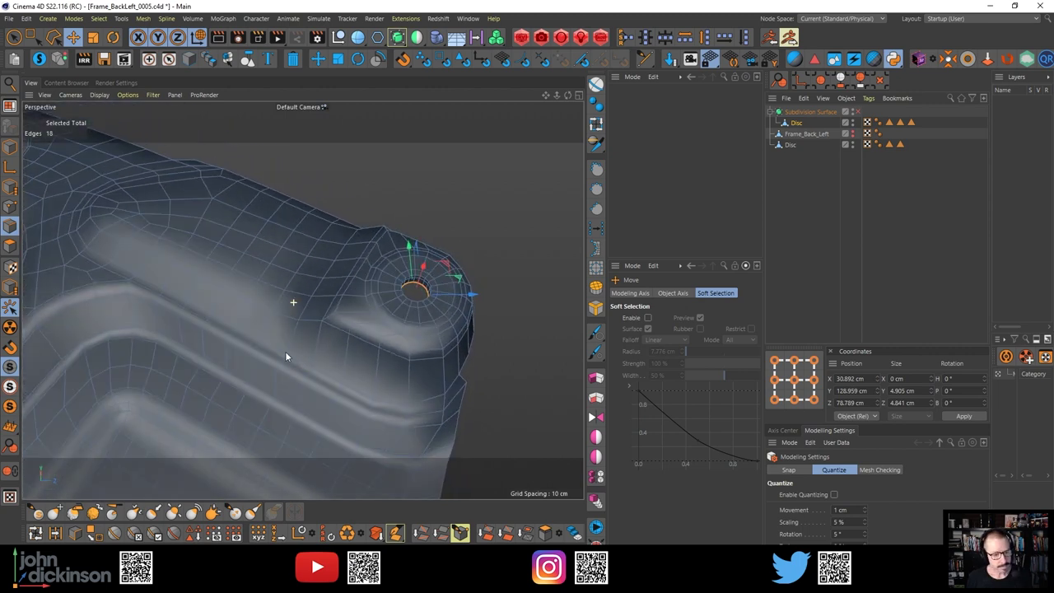
double_click(108, 238)
double_click(336, 329, "shift")
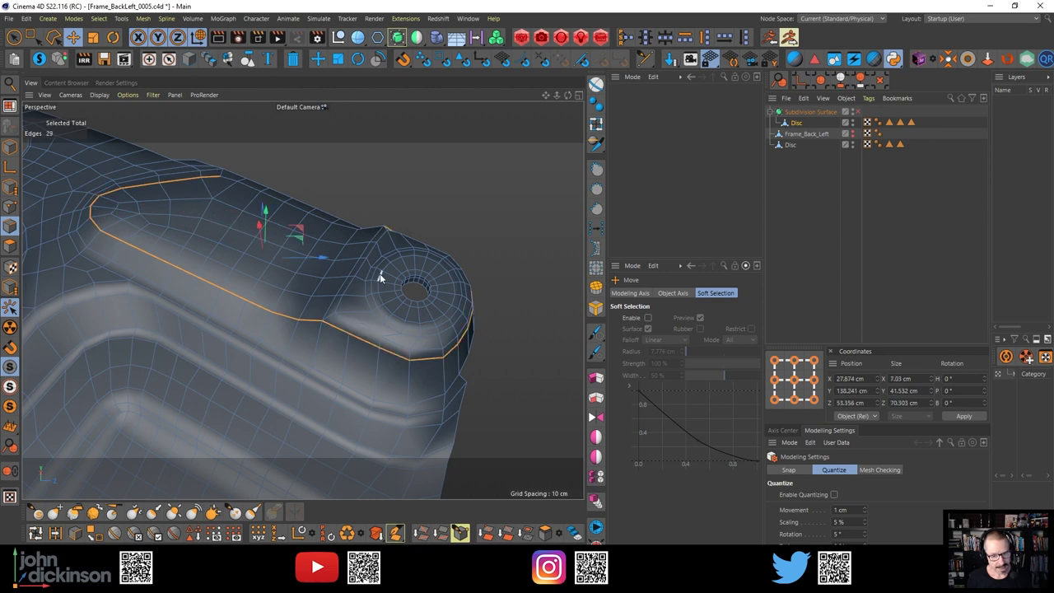
left_click_drag(380, 273, 351, 335, "alt")
double_click(370, 206, "shift")
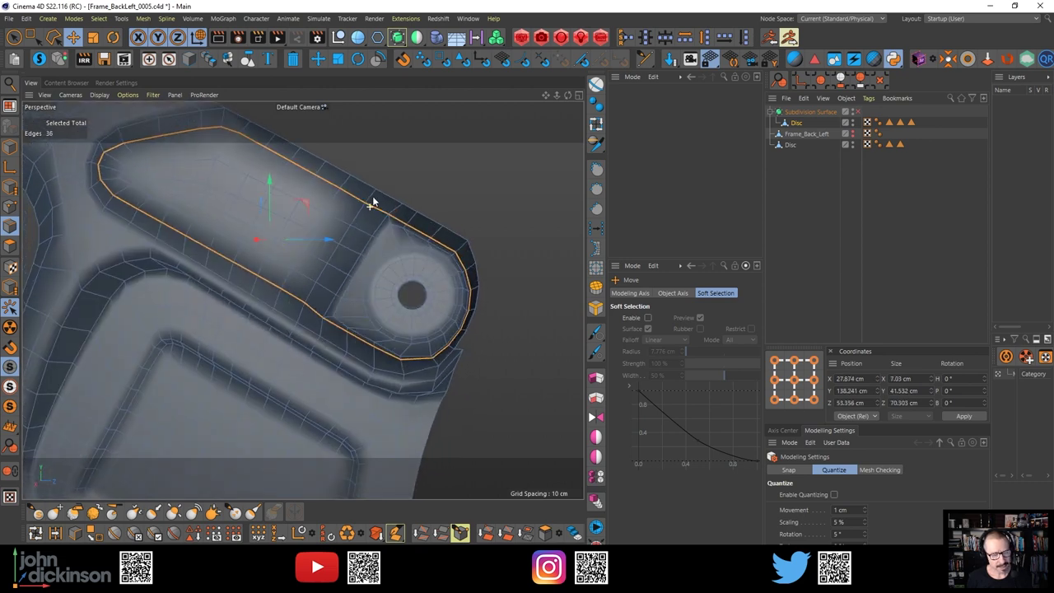
left_click_drag(371, 205, 382, 130, "alt")
Try sliding the selected outline down the side walls with a fixed-distance offset of -2.009 cm
key("m")
key("o")
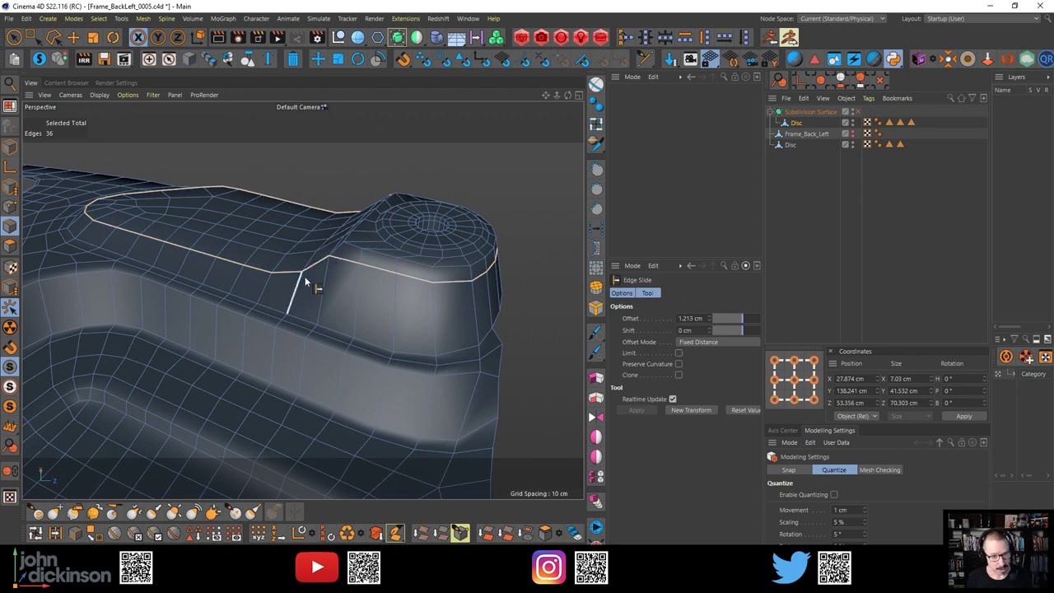
left_click_drag(315, 264, 316, 274)
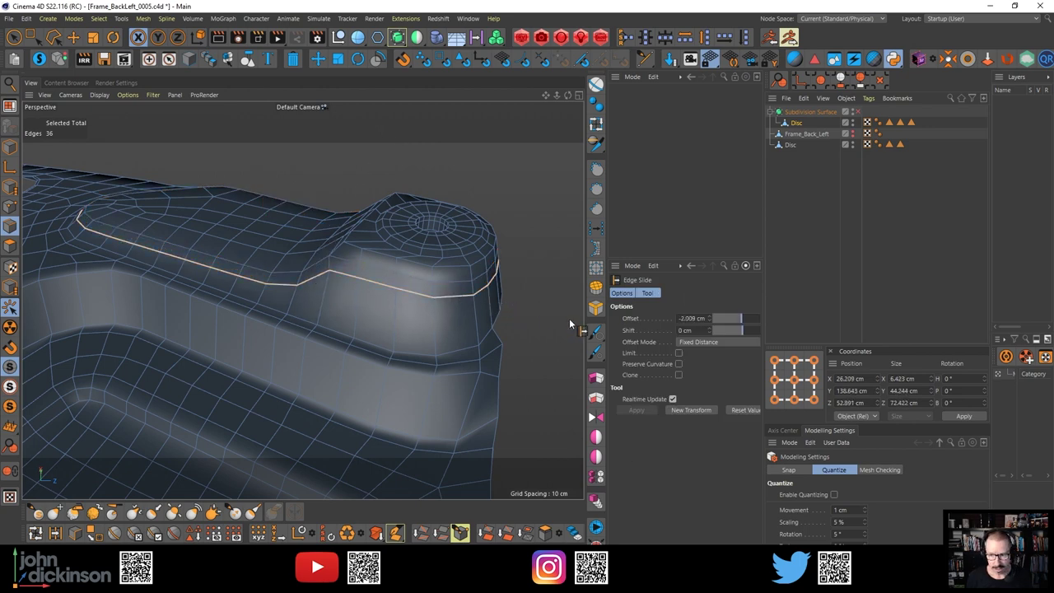
Set the Edge Slide offset mode to Proportional, try sliding the outline by -51.534 %, and undo the slide
left_click(703, 343)
left_click(702, 366)
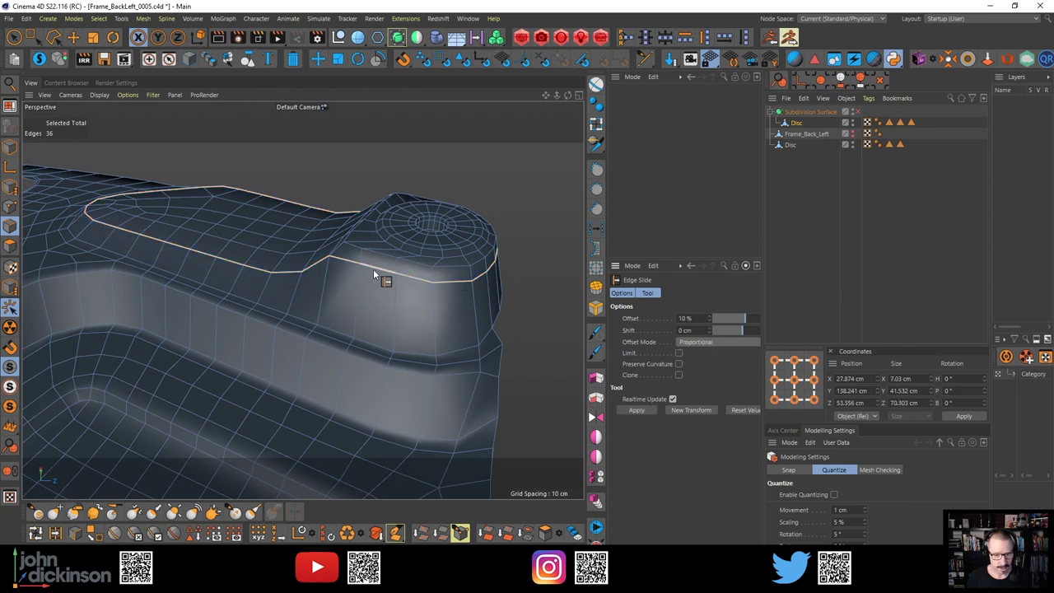
left_click_drag(375, 274, 328, 254)
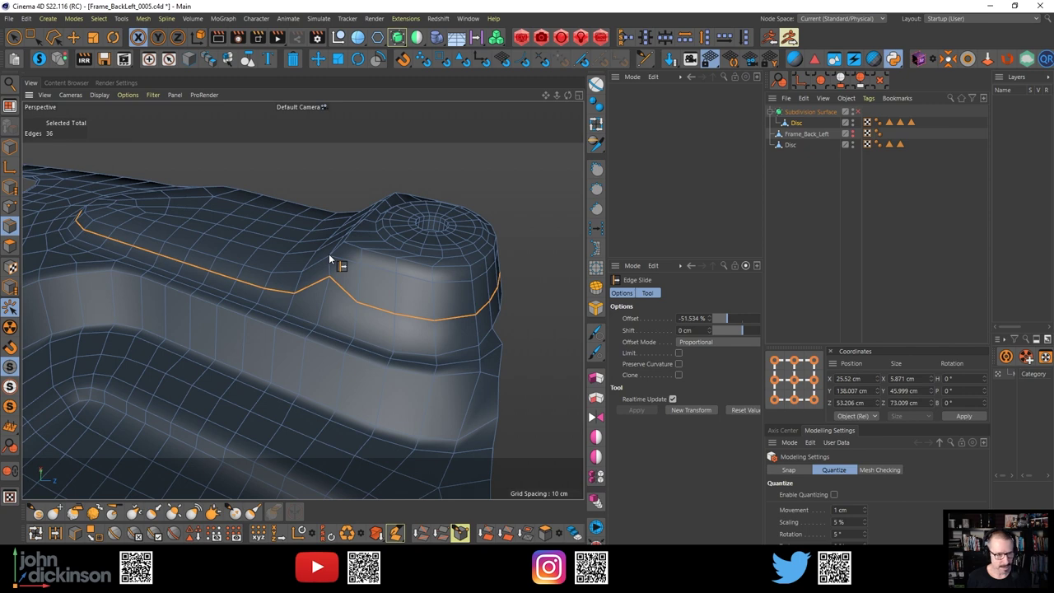
key("ctrl+z")
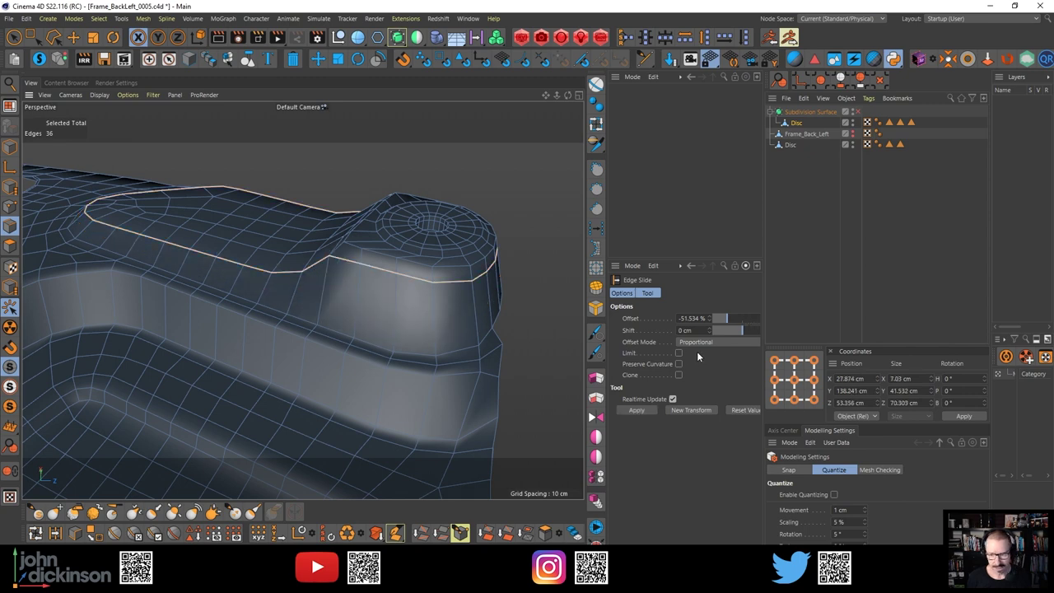
Set the Edge Slide offset mode to Fixed Distance and slide the outline around the ridge and hole boss by -1.42 cm
left_click(698, 342)
left_click(700, 356)
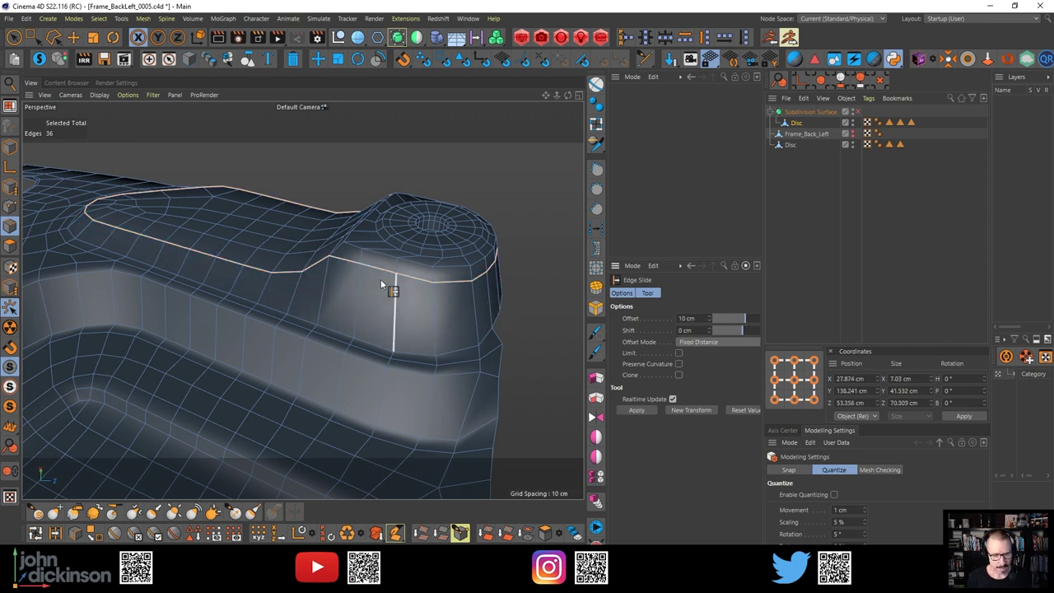
left_click_drag(345, 260, 327, 247)
left_click_drag(384, 374, 378, 335, "alt")
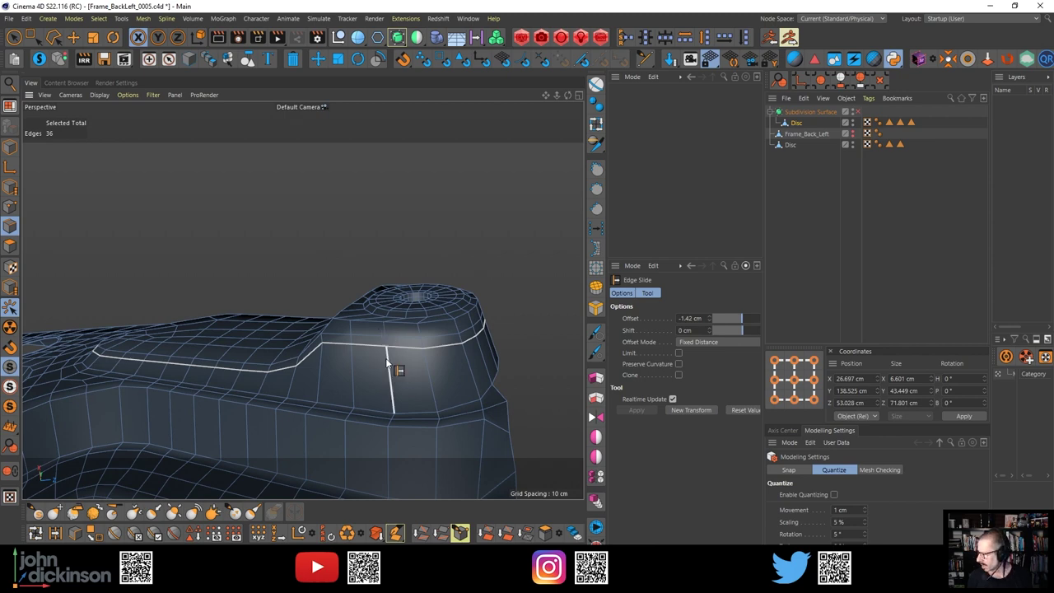
middle_click_drag(399, 380, 400, 366, "alt")
left_click_drag(401, 367, 383, 383, "alt")
Try a loop cut through the side walls just below the ridge and boss outline at a 16.249 % offset, and render the view
key("k")
key("l")
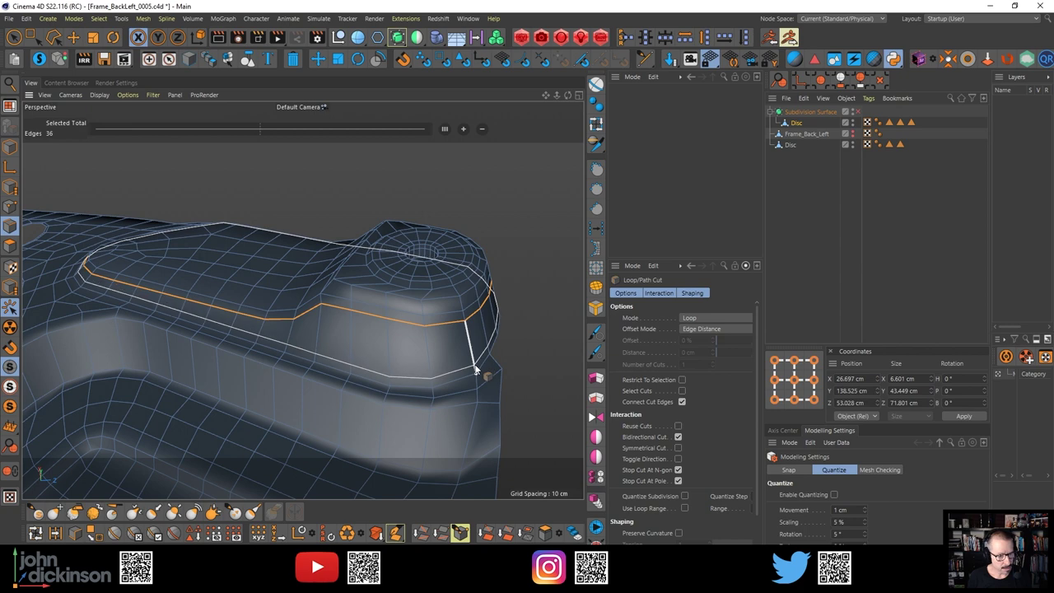
left_click(475, 370)
left_click_drag(475, 365, 326, 406, "alt")
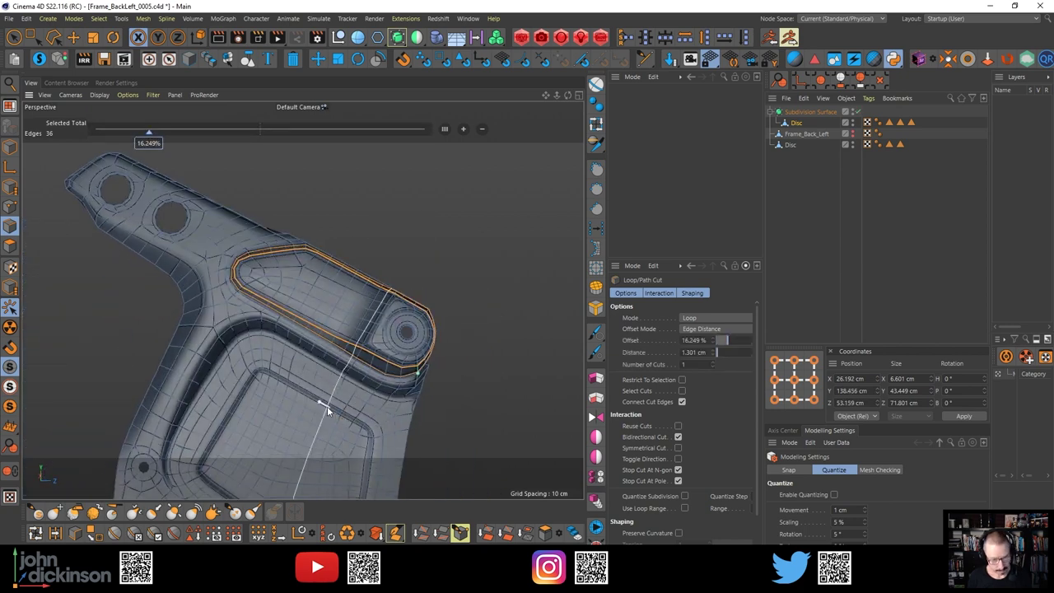
key("ctrl+r")
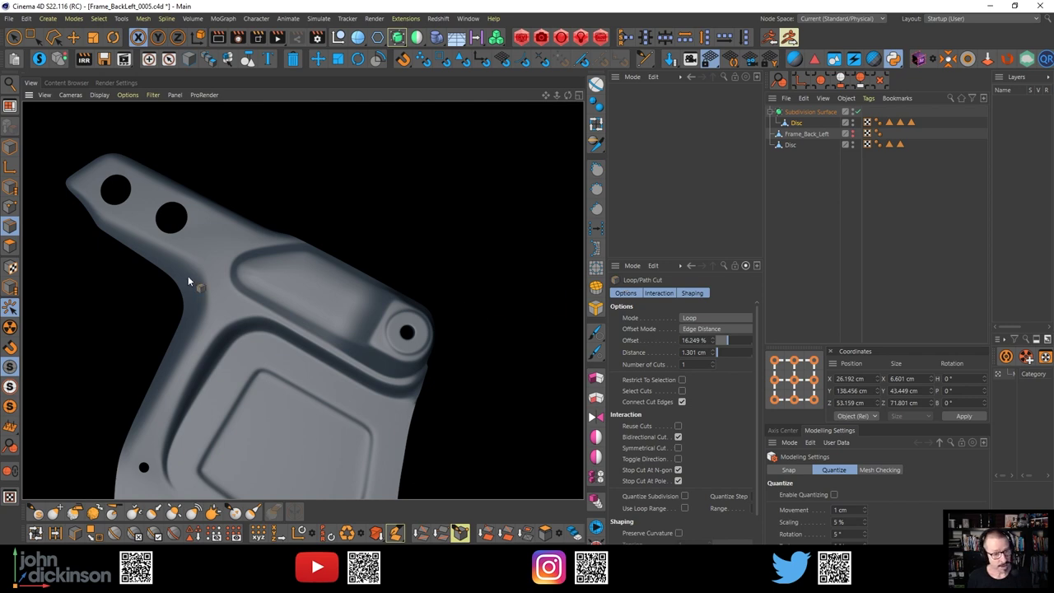
left_click_drag(251, 379, 165, 234, "alt")
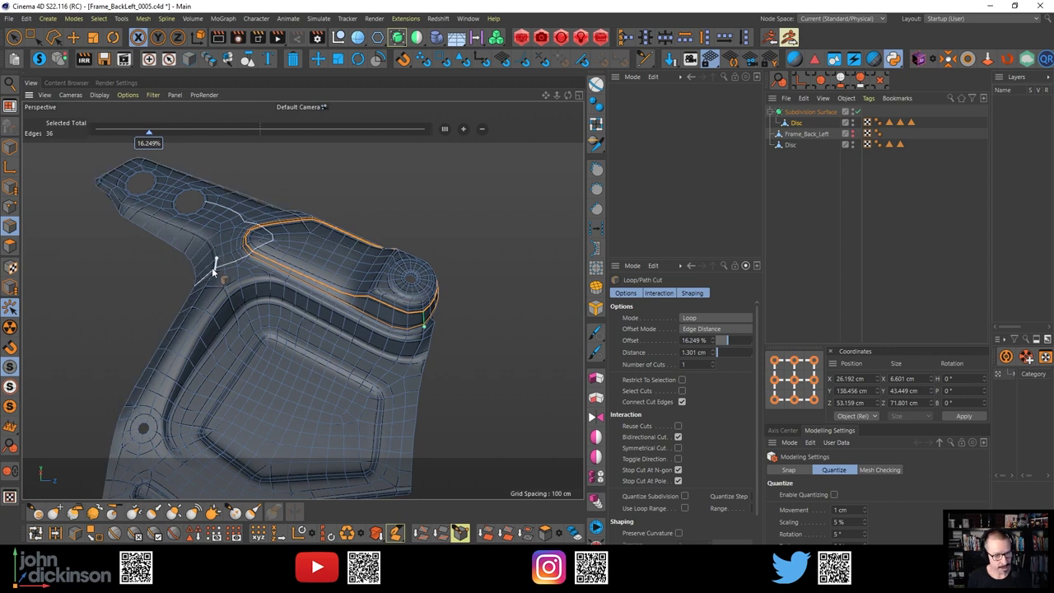
Try a loop cut along the frame's outer edge at a 16.619 % offset, render it, and undo the cut
left_click(208, 270)
left_click_drag(207, 270, 209, 322, "alt")
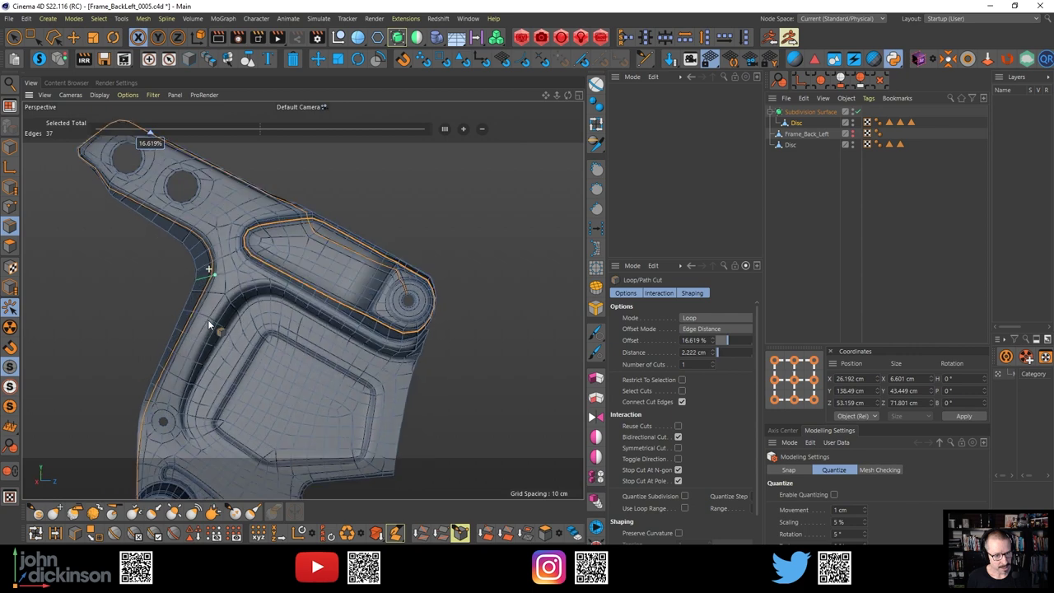
key("ctrl+r")
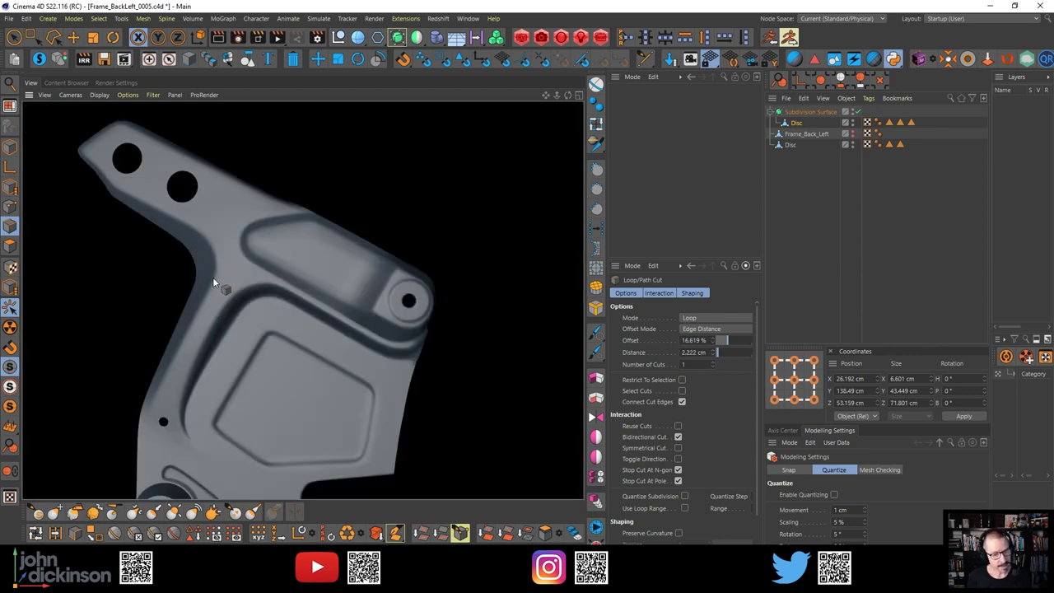
key("ctrl+z")
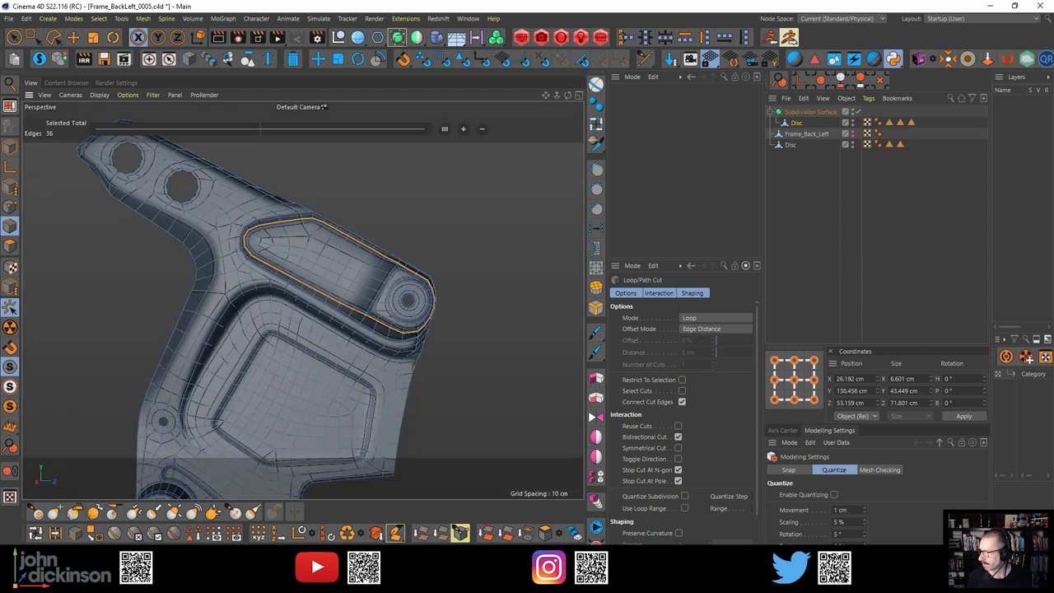
Bring up the reference photo in Photos and compare the ridge and hole boss shapes with the model
left_click_drag(1053, 341, 719, 71)
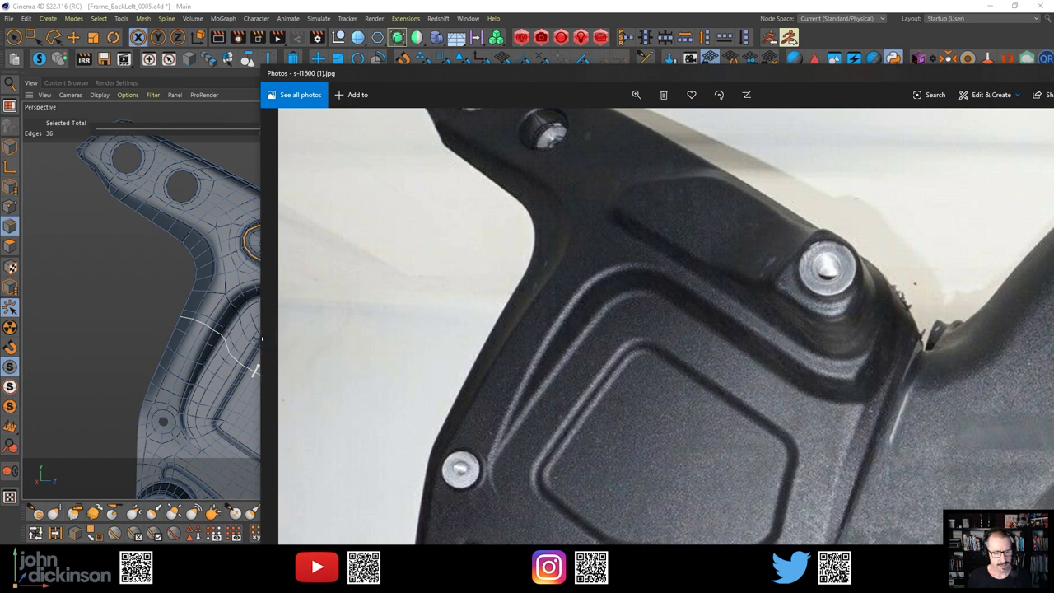
left_click_drag(259, 338, 430, 327)
left_click(720, 96)
left_click_drag(661, 124, 681, 123)
left_click_drag(600, 260, 640, 258)
left_click_drag(579, 74, 1053, 99)
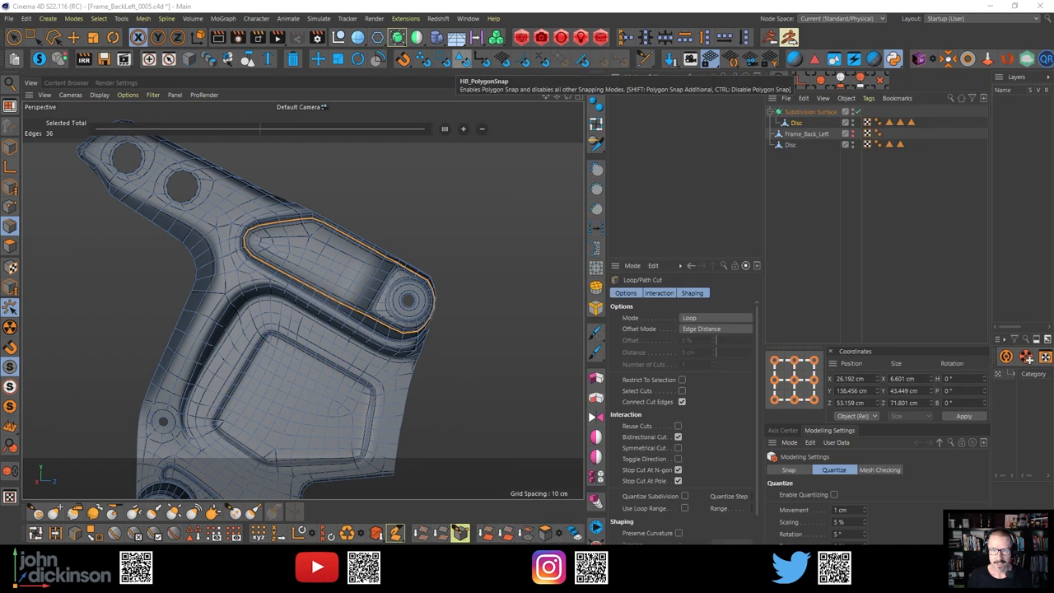
Examine the ridge, its outline and the transition to the hole boss from several angles, including in a rendered view
left_click_drag(410, 288, 365, 236, "alt")
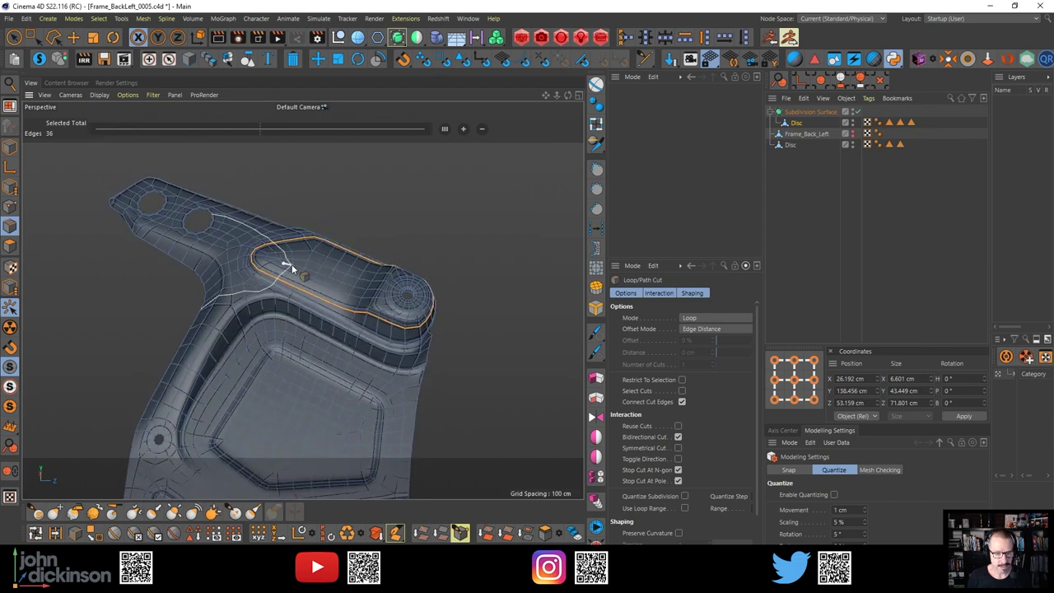
left_click_drag(289, 263, 296, 242, "alt")
right_click_drag(296, 242, 363, 290, "alt")
left_click_drag(363, 290, 287, 321, "alt")
scroll(362, 214, "up", 2)
left_click_drag(282, 292, 257, 339, "alt")
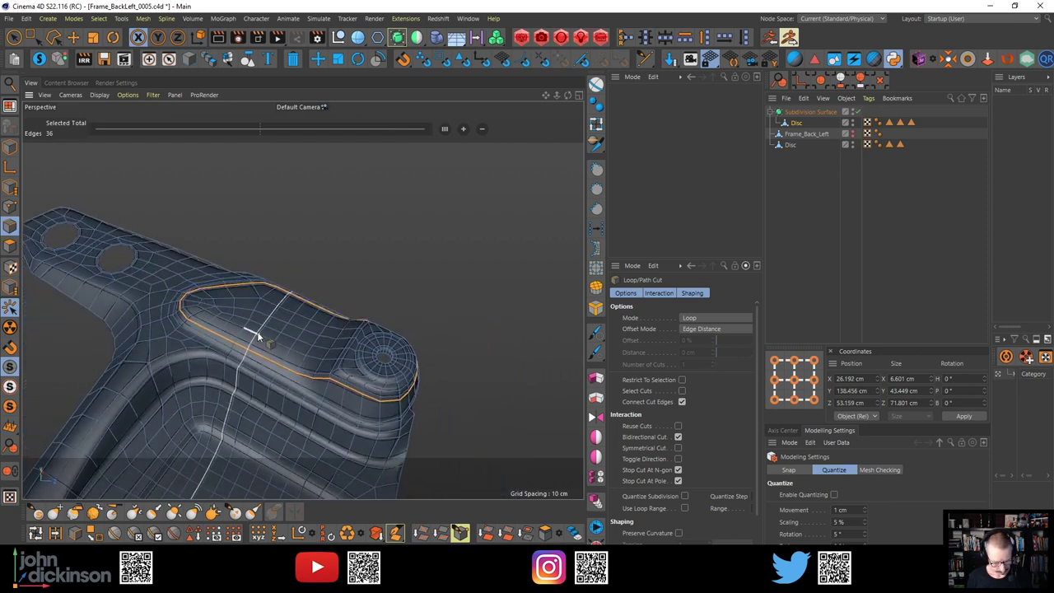
key("ctrl+r")
mouse_move(196, 316)
left_mouse_down("alt")
mouse_move(206, 304)
mouse_move(228, 311)
mouse_move(217, 232)
mouse_move(245, 311)
mouse_move(271, 307)
mouse_move(237, 312)
mouse_move(248, 369)
mouse_move(232, 312)
mouse_move(304, 313)
left_mouse_up("alt")
Dissolve the selected 36-edge outline around the elongated ridge and hole boss
key("m")
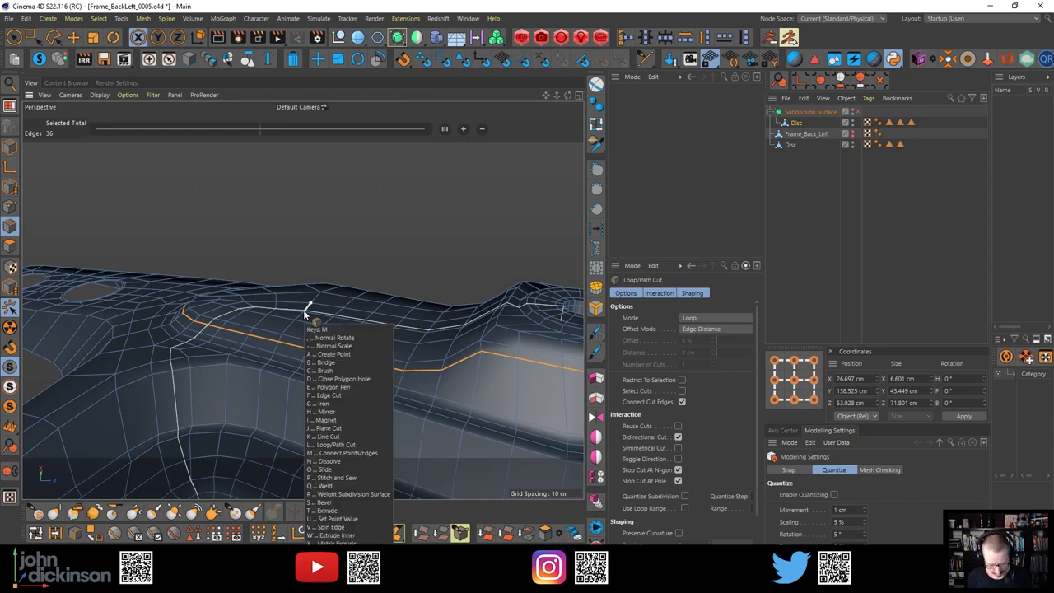
key("n")
left_click_drag(327, 320, 406, 272, "alt")
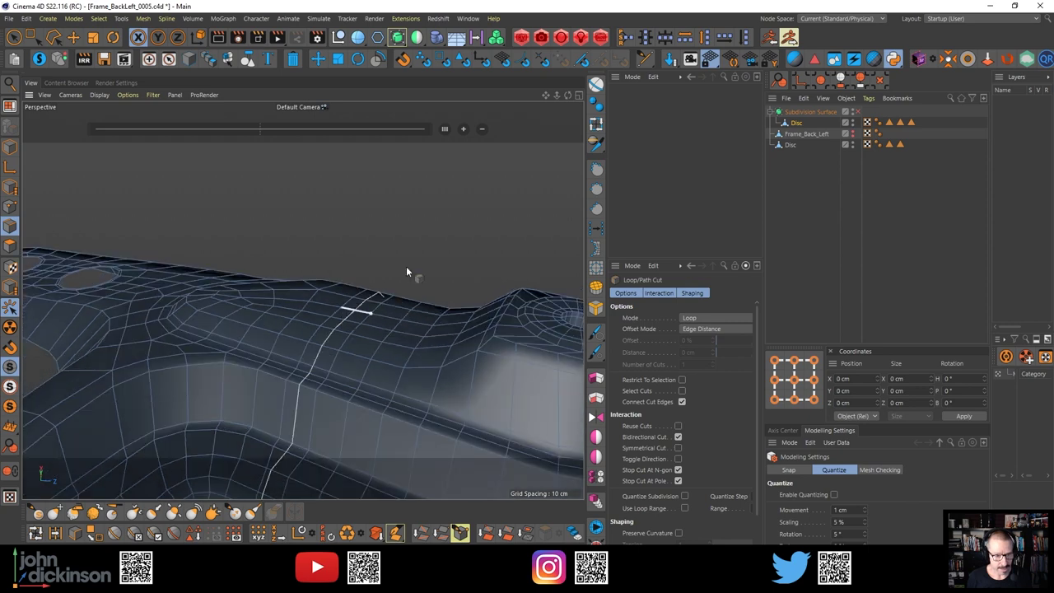
Select the ridge's 39-polygon top surface with Phong Break Selection and activate the Scale tool
left_click(596, 84)
left_click(328, 307)
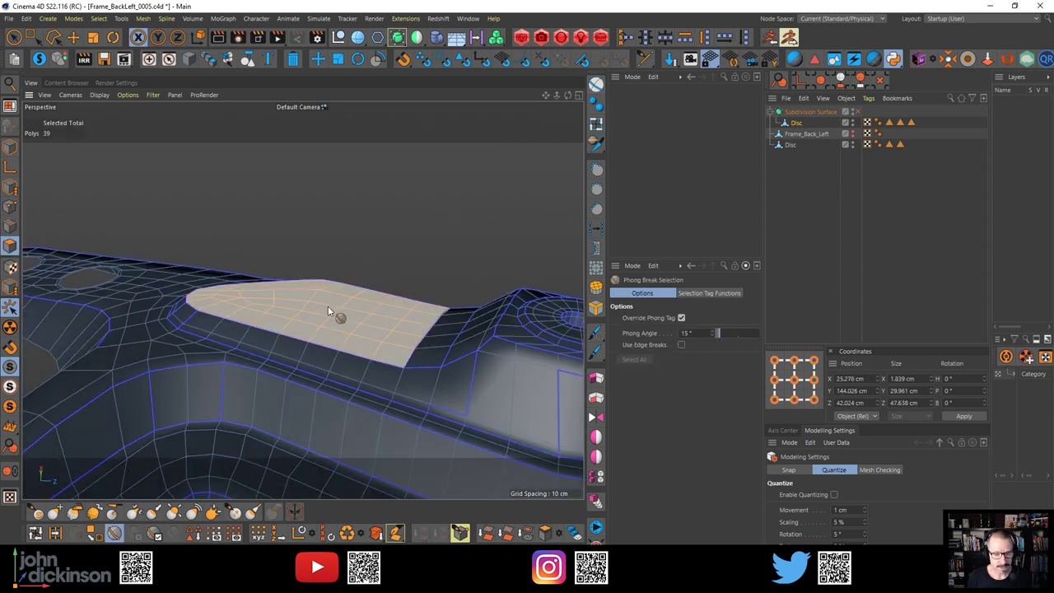
left_click_drag(328, 309, 306, 271, "alt")
key("k")
key("l")
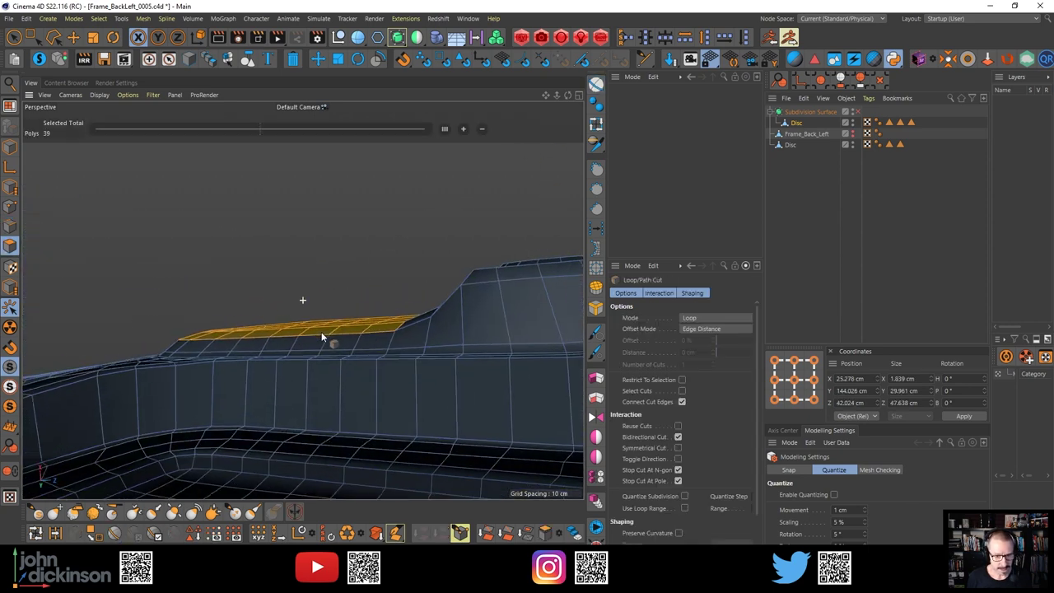
left_click_drag(322, 336, 281, 423, "alt")
right_click_drag(165, 357, 207, 346, "alt")
left_click_drag(207, 346, 320, 214, "alt")
key("t")
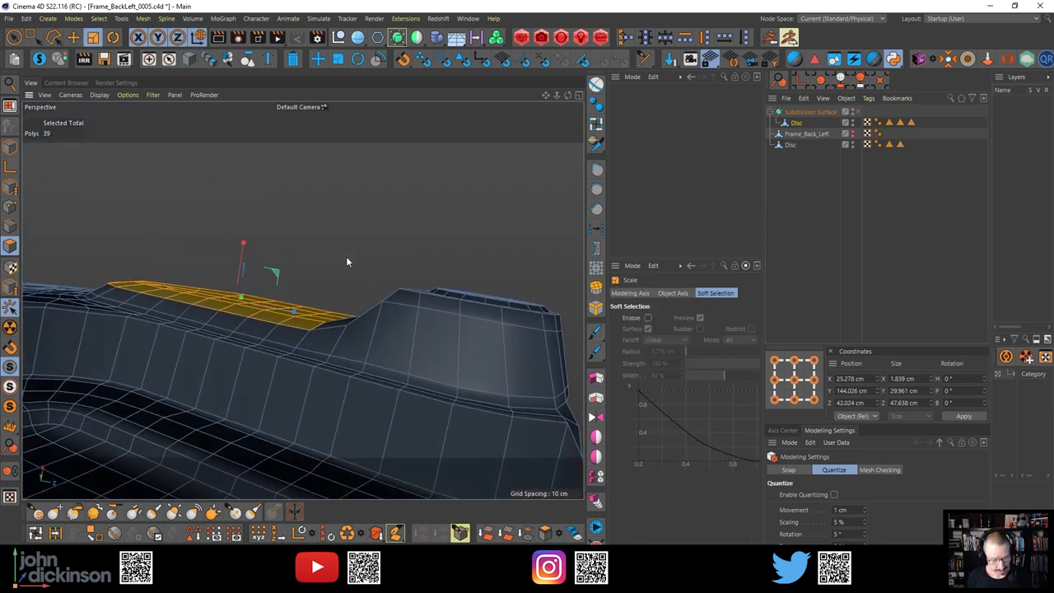
left_click_drag(347, 262, 366, 363, "alt")
Select the two side points where the ridge meets the hole boss and move them outward to X 27.602 cm to soften the dip
key("Return")
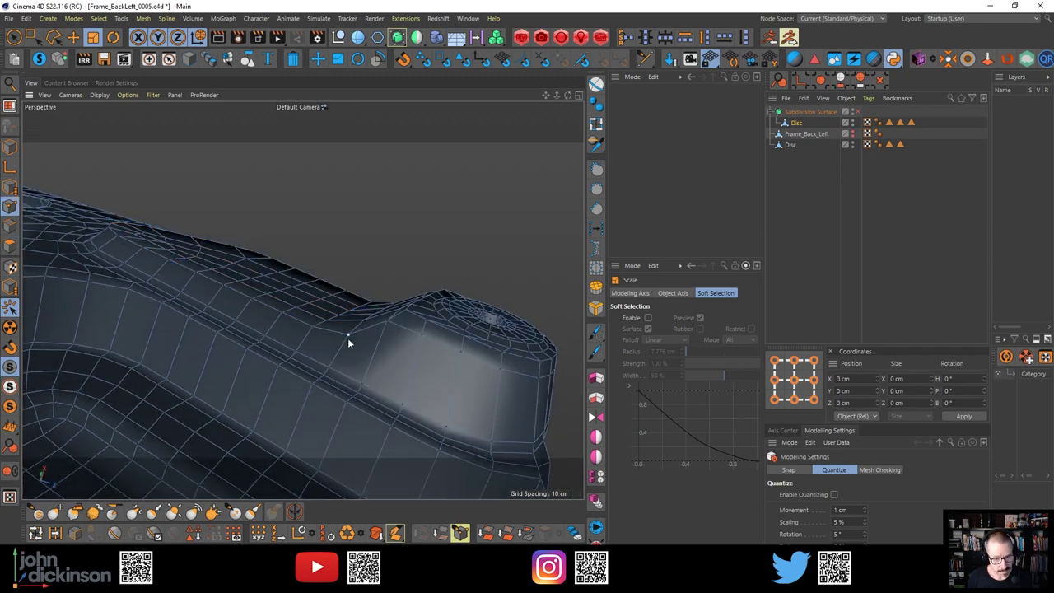
left_click(348, 334)
left_click_drag(380, 296, 212, 401, "alt")
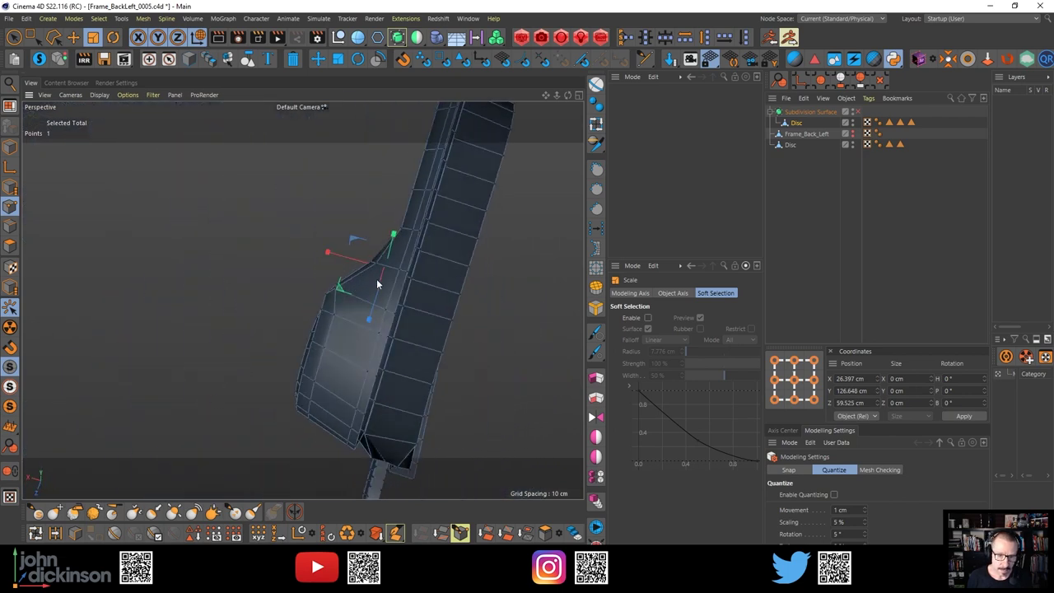
left_click(376, 266, "shift")
key("k")
key("l")
right_click_drag(332, 268, 351, 260, "alt")
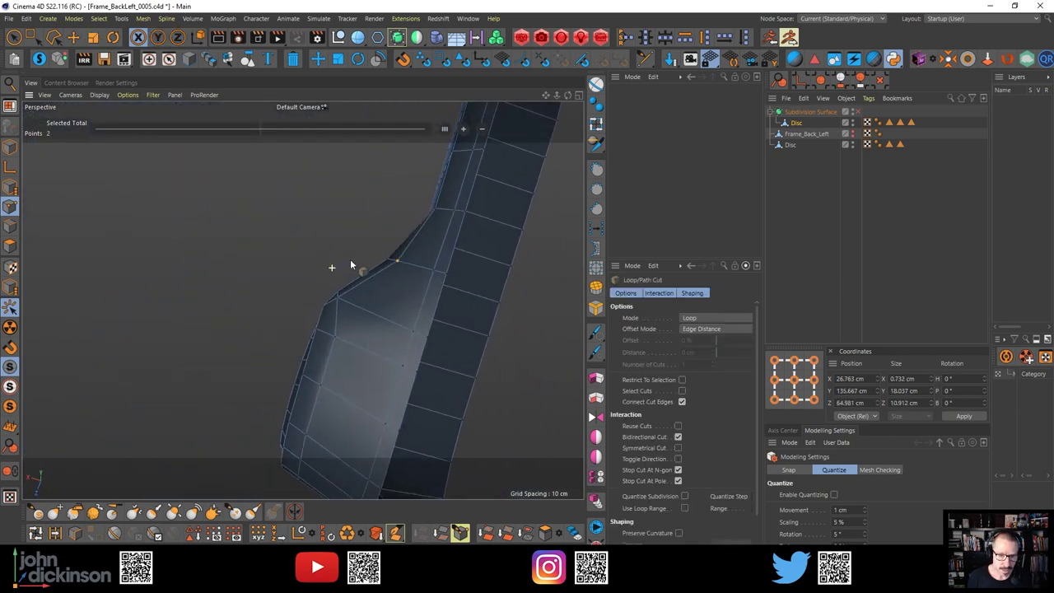
scroll(353, 264, "up", 1)
key("e")
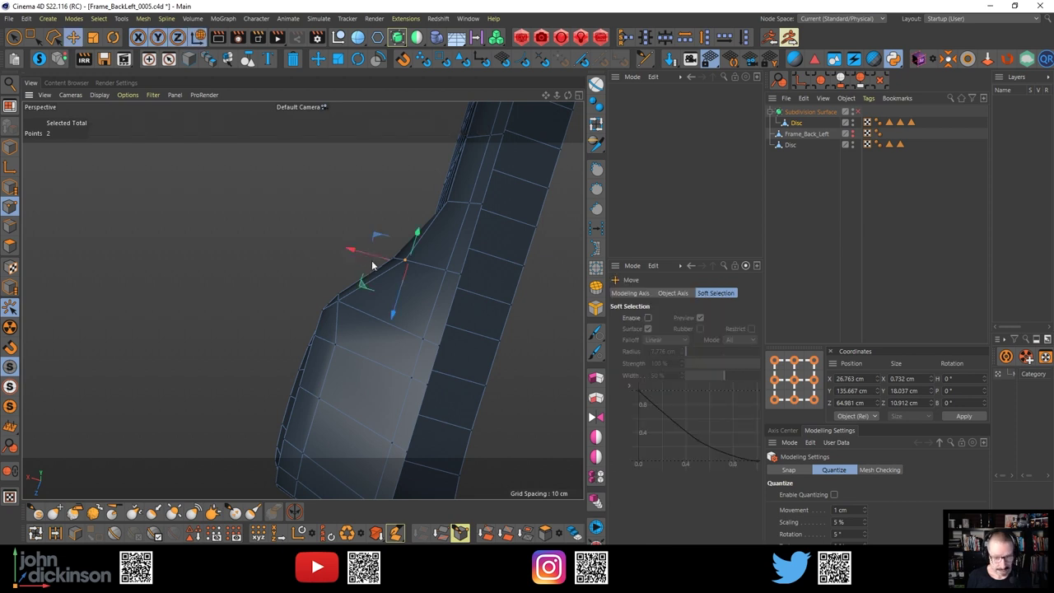
scroll(402, 261, "up", 2)
left_click_drag(403, 261, 365, 291, "alt")
left_click_drag(381, 346, 390, 382, "alt")
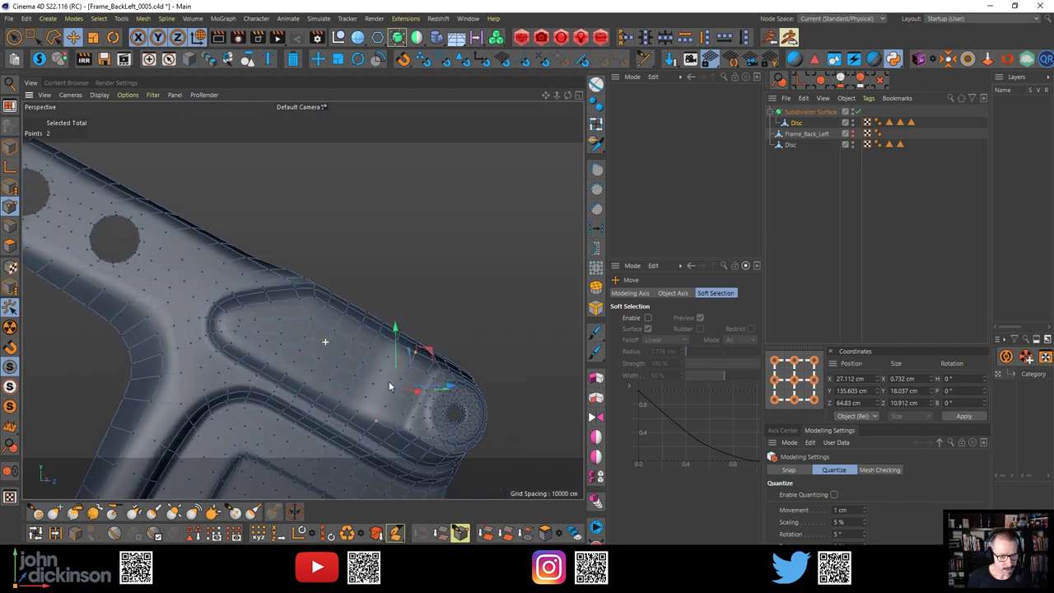
Render a close-up of the ridge's rounded end, then check the smoothness of its edges and the boss transition
right_click_drag(246, 321, 290, 309, "alt")
left_click_drag(290, 313, 272, 252, "alt")
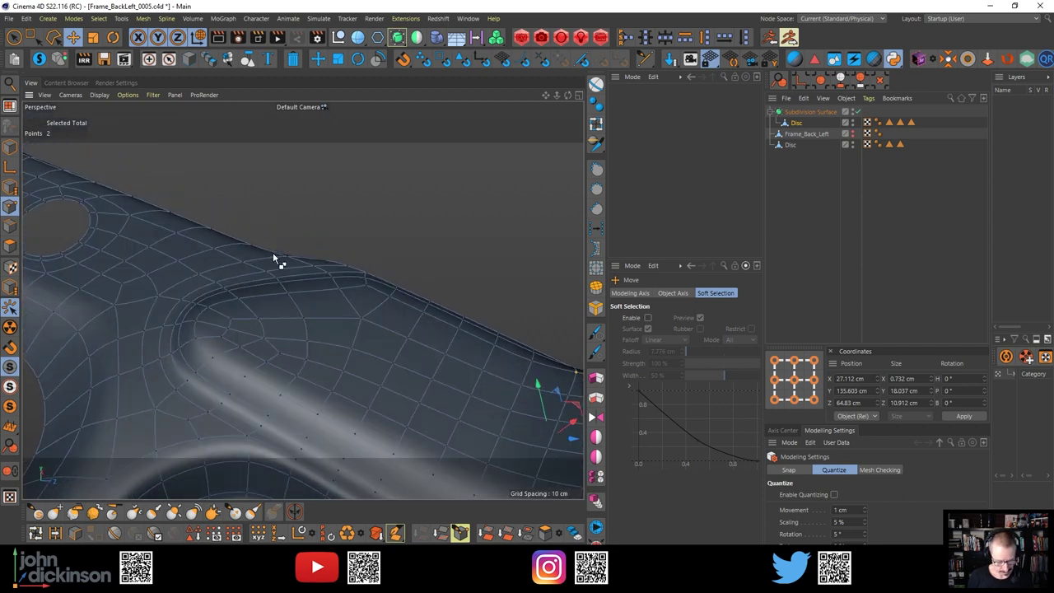
key("ctrl+r")
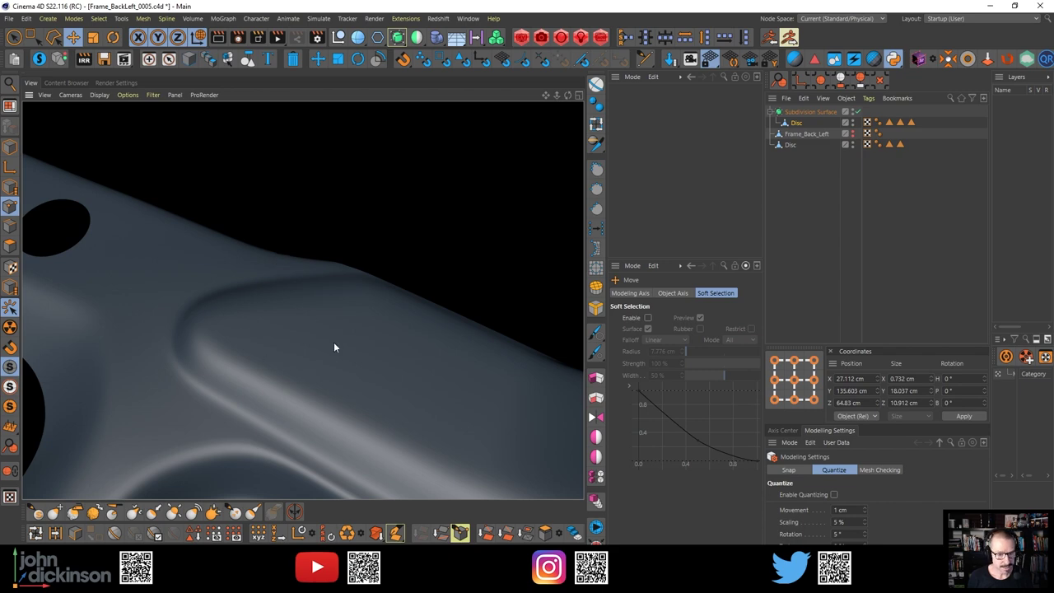
right_click_drag(283, 320, 238, 323, "alt")
left_click_drag(238, 322, 215, 273, "alt")
scroll(346, 349, "up", 5)
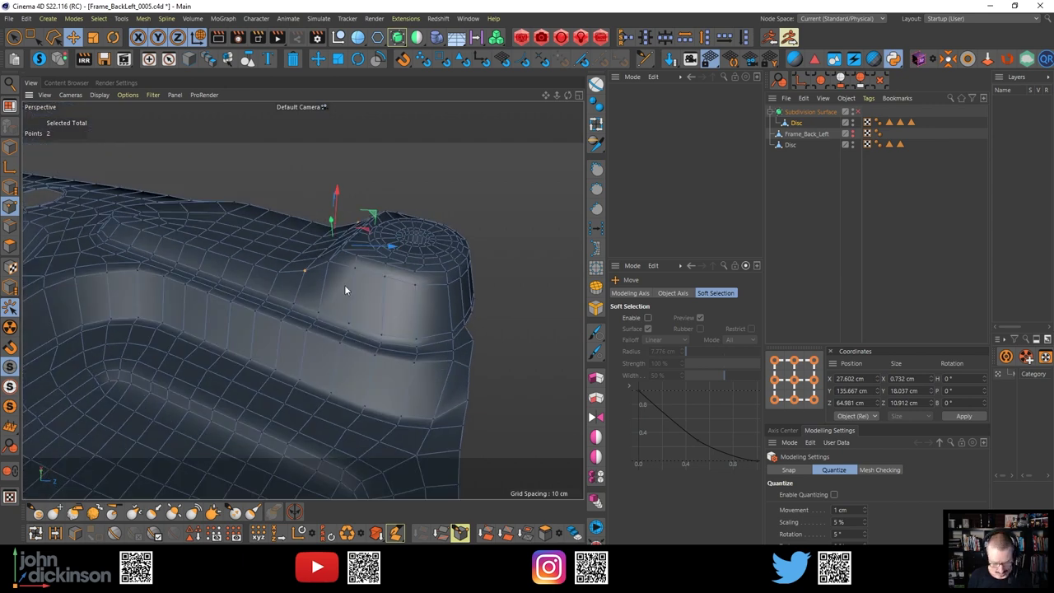
Add a loop cut around the upper side walls of the ridge and hole boss at a 25.443 % offset
key("k")
key("l")
left_click_drag(330, 278, 341, 274, "alt")
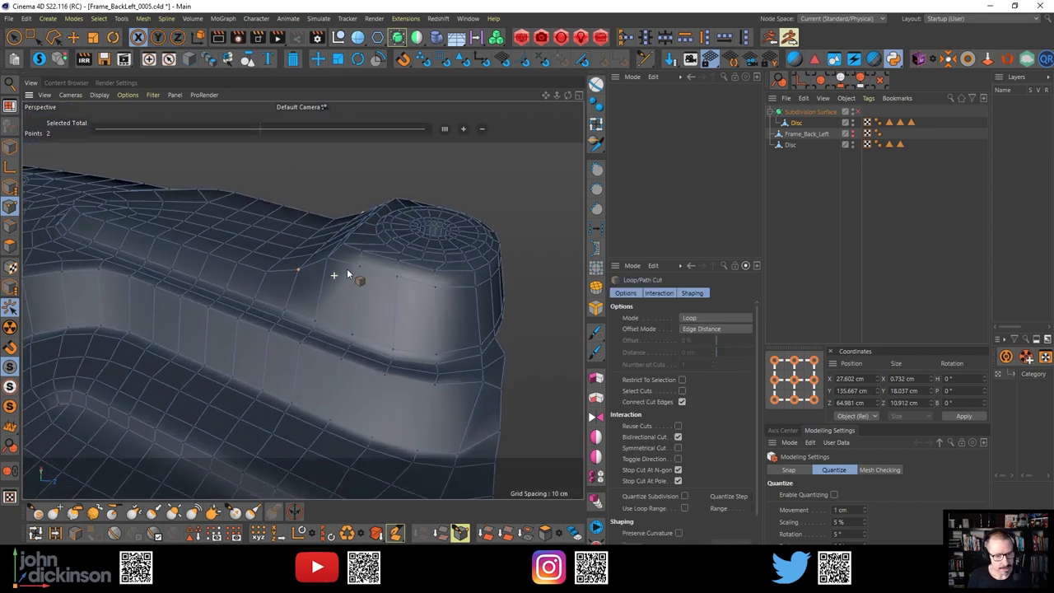
left_click(294, 282)
left_click_drag(294, 283, 391, 374, "alt")
right_click_drag(391, 373, 442, 318, "alt")
left_click_drag(442, 318, 443, 229, "alt")
Render the frame part and bring up the reference photo in Photos beside it for comparison
left_click_drag(381, 299, 262, 292, "alt")
right_click_drag(262, 291, 236, 291, "alt")
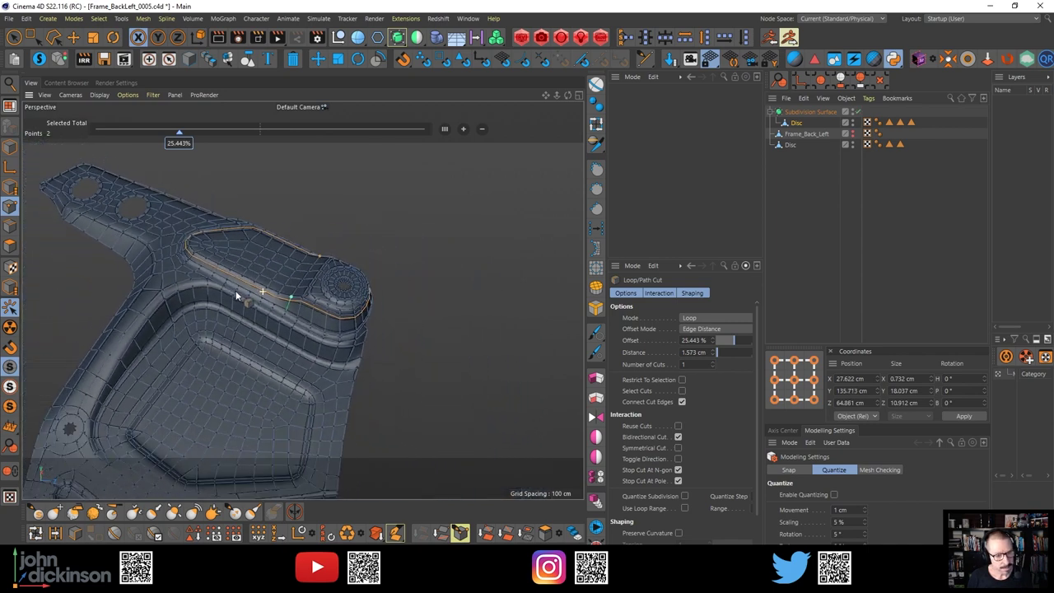
left_click_drag(235, 291, 245, 287, "alt")
key("ctrl+r")
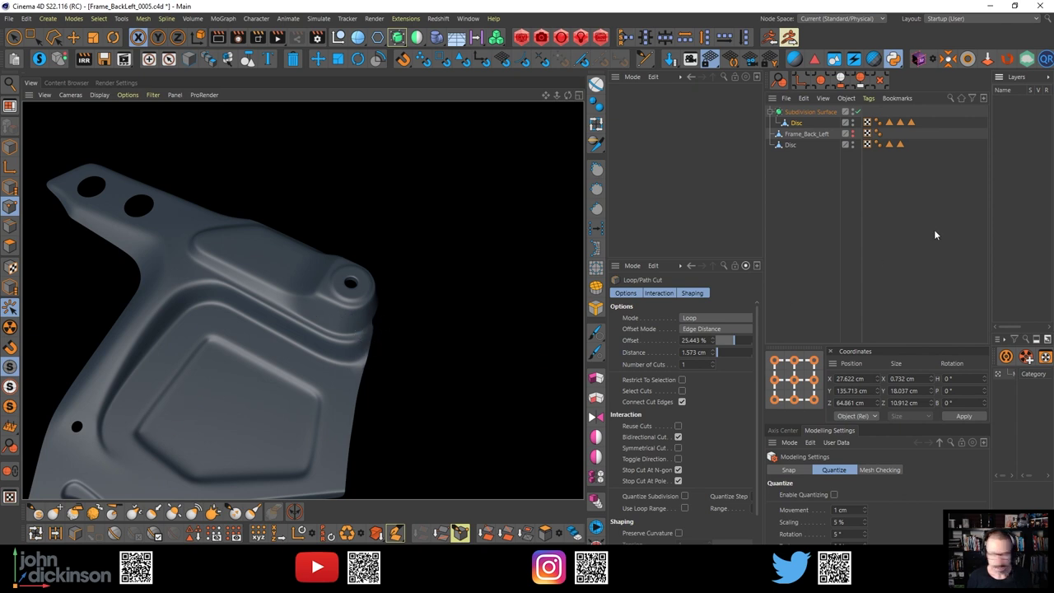
left_click_drag(1053, 65, 699, 62)
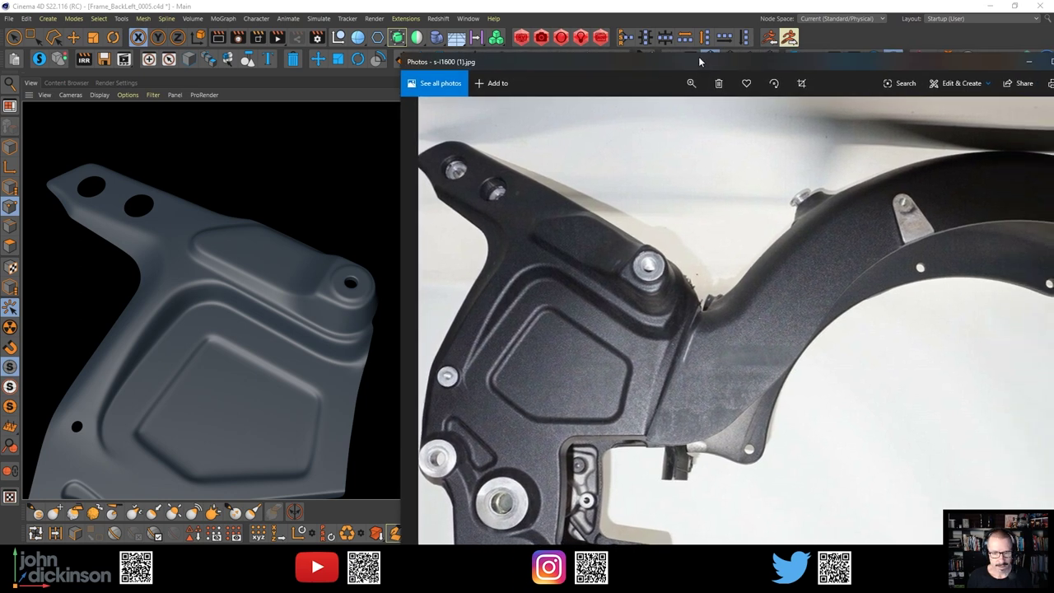